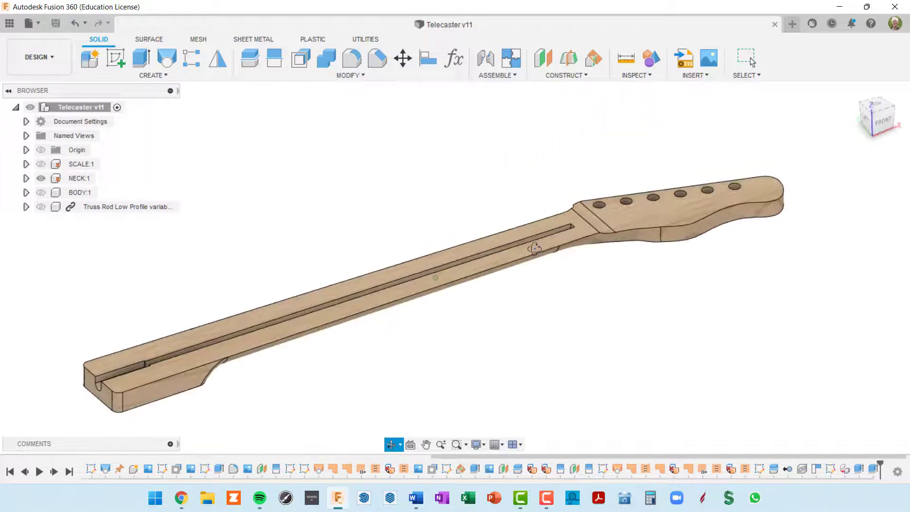
Create a new component named FRETBOARD with NECK:1 as its parent
scroll(574, 235, up, 3)
scroll(575, 234, down, 3)
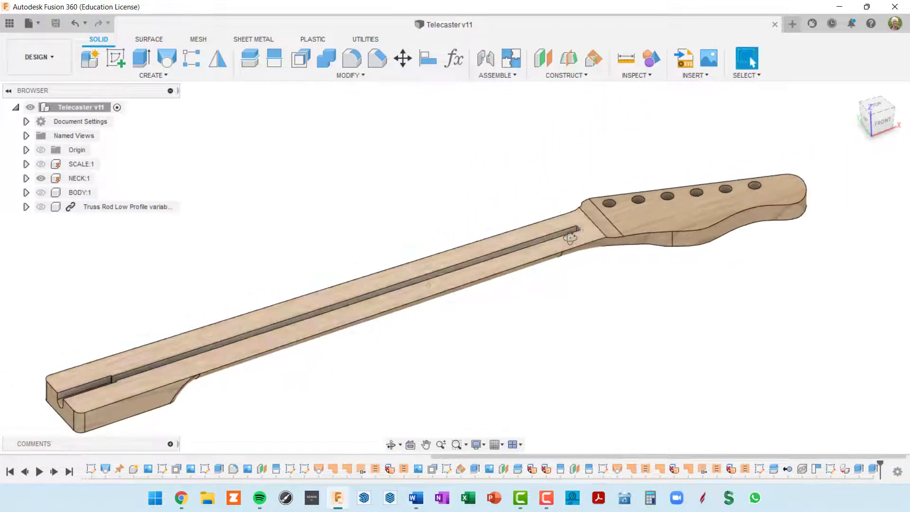
scroll(575, 237, up, 3)
middle_drag(589, 256, 668, 208)
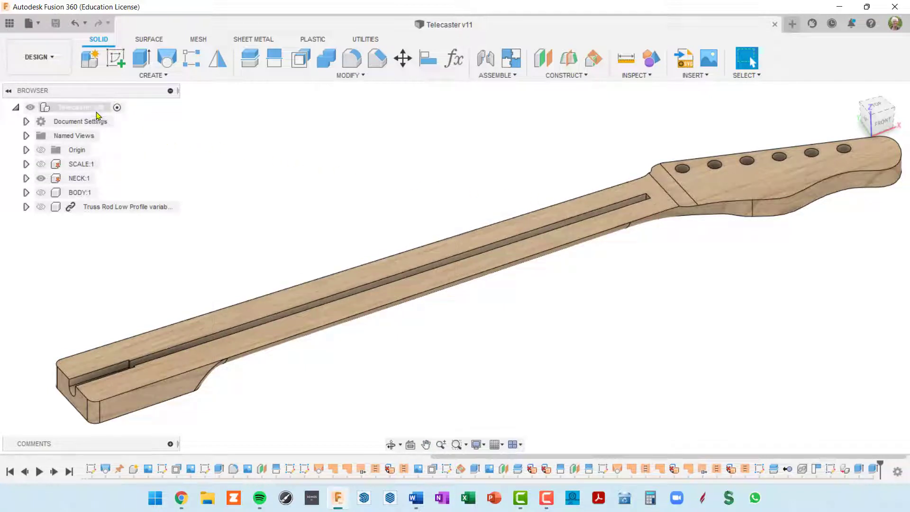
click(95, 66)
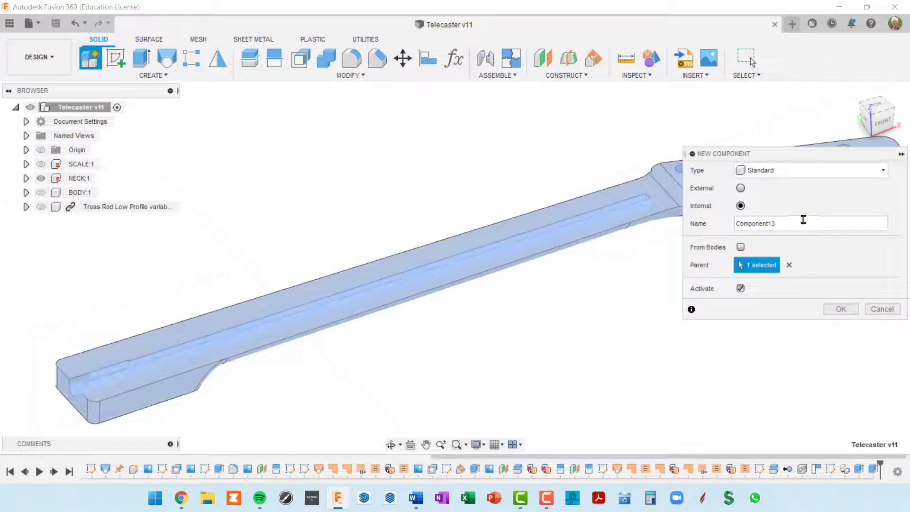
key(ctrl+a)
text(FRET)
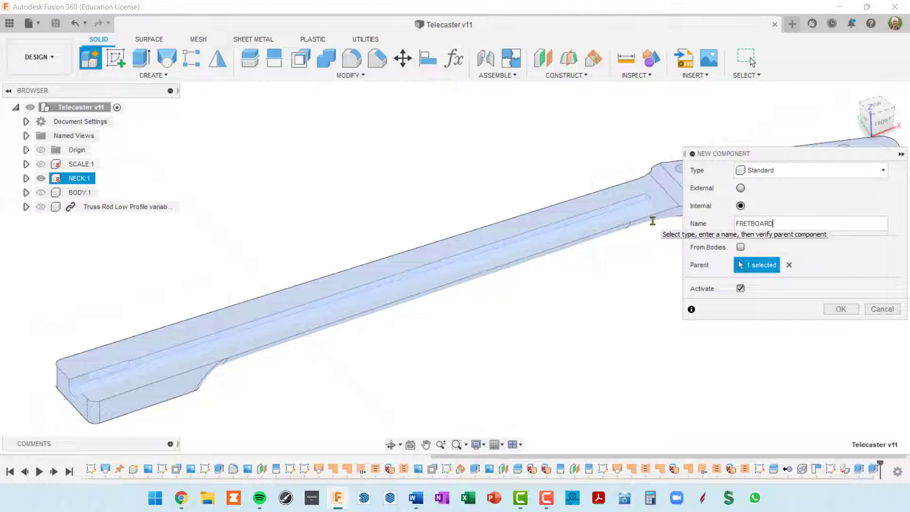
text(BOARD)
key(Return)
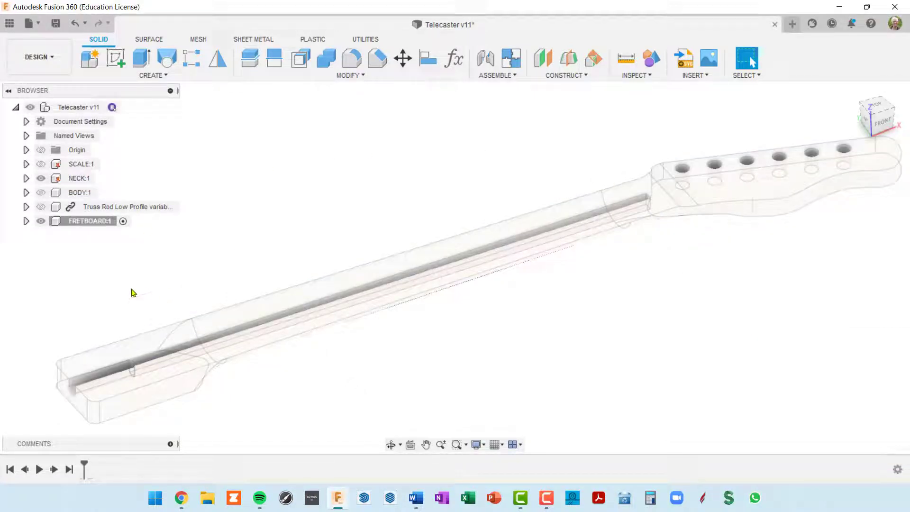
Start a sketch on the neck's top face and launch Project with the projection link off
shift+middle_drag(296, 301, 321, 298)
mouse_move(338, 252)
middle_down()
mouse_move(362, 209)
mouse_move(339, 223)
mouse_move(329, 215)
middle_up()
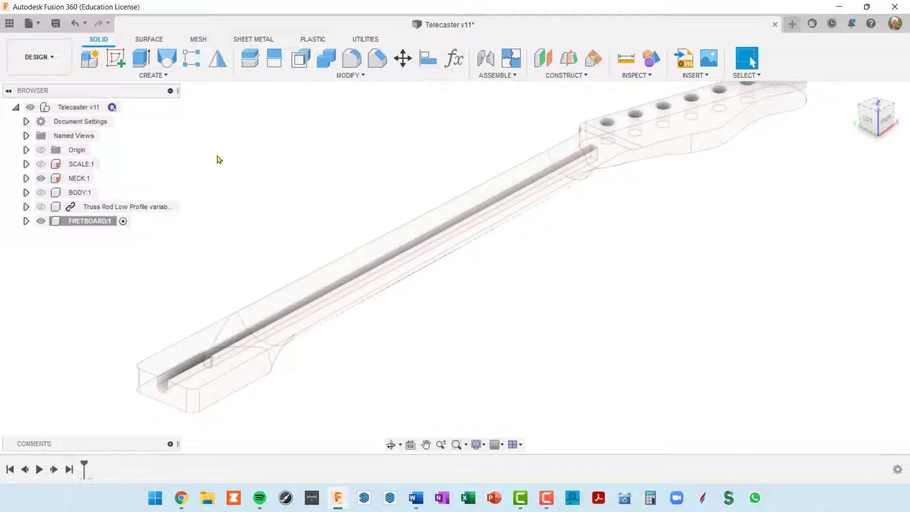
click(116, 59)
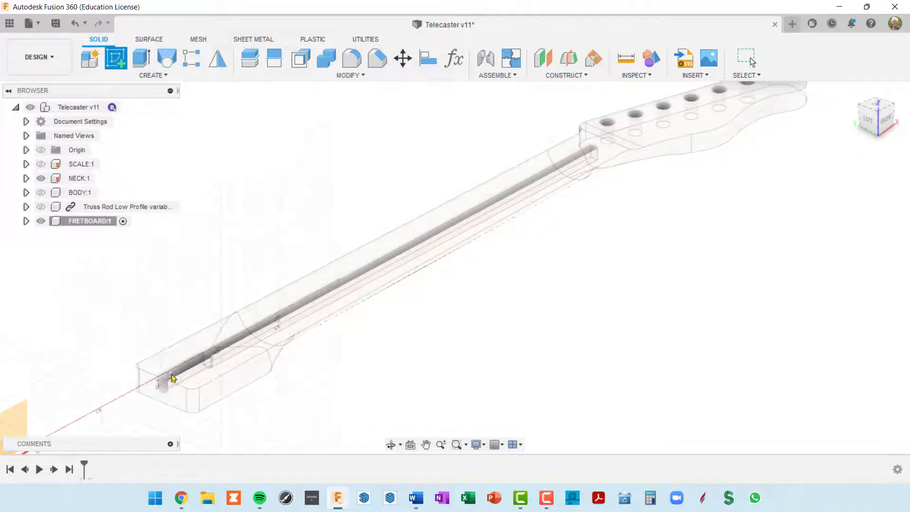
click(173, 364)
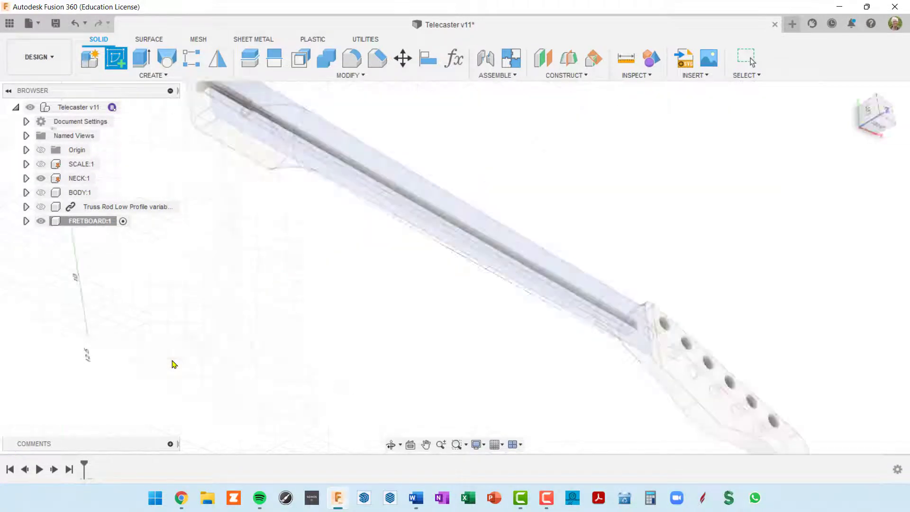
mouse_move(366, 377)
middle_down()
mouse_move(447, 304)
mouse_move(308, 283)
mouse_move(332, 300)
middle_up()
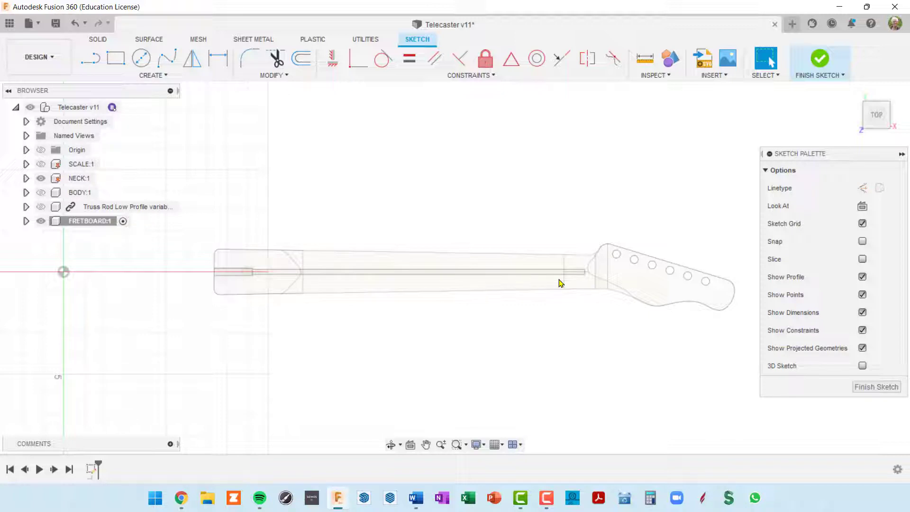
key(p)
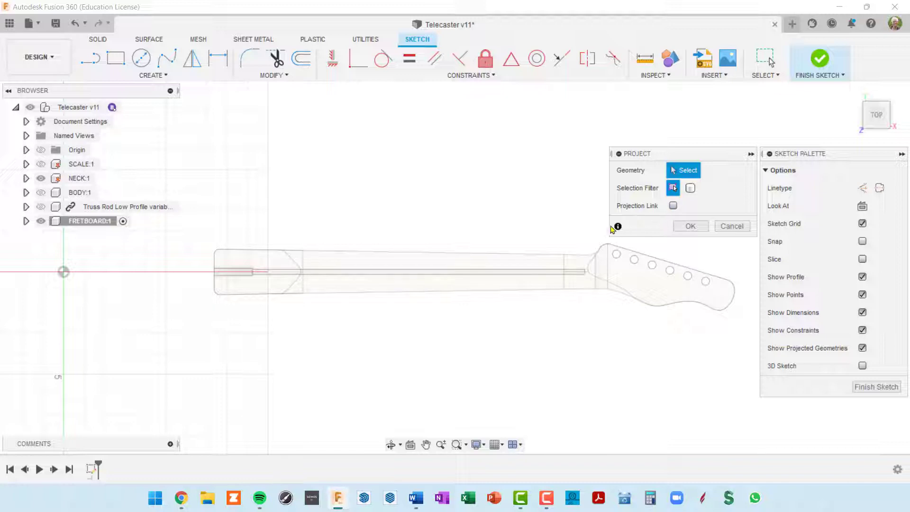
Project the neck's top face into the sketch as a closed fretboard outline, then zoom to its end
click(527, 262)
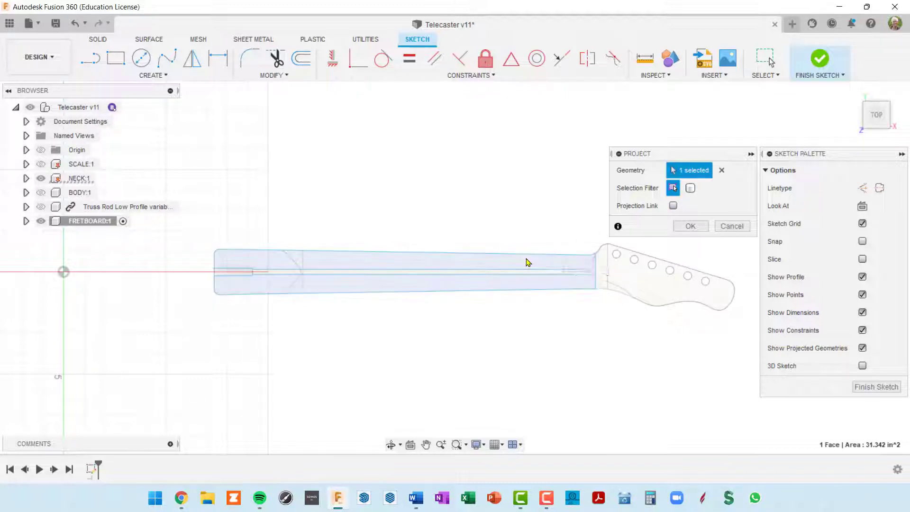
click(683, 227)
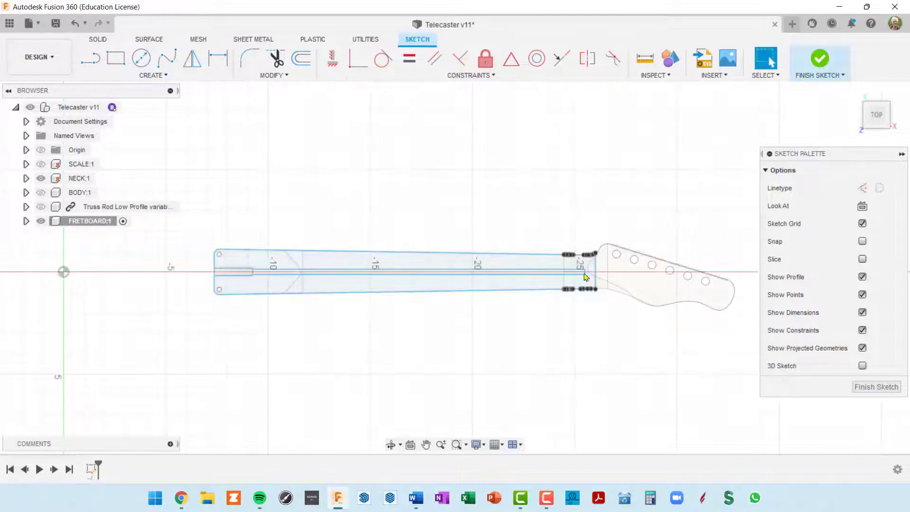
scroll(477, 311, up, 3)
scroll(477, 311, down, 2)
middle_drag(461, 307, 485, 285)
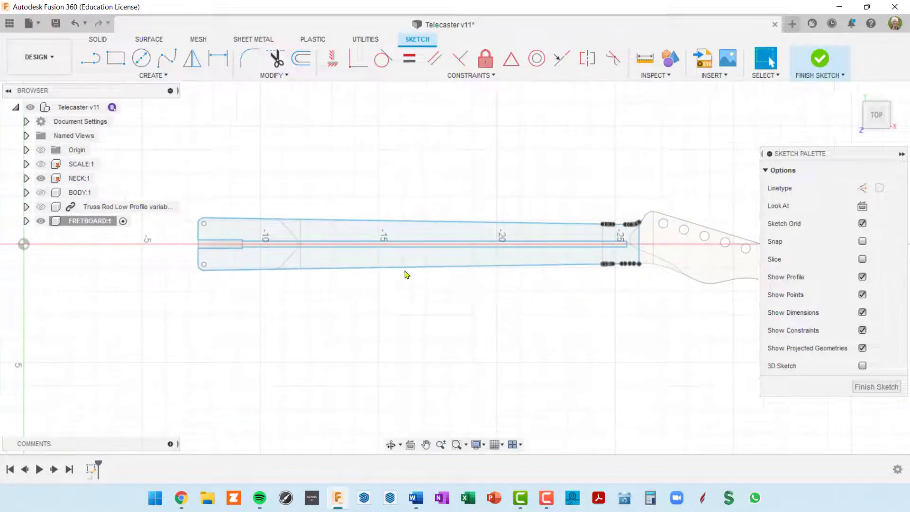
scroll(411, 264, up, 3)
scroll(418, 251, down, 3)
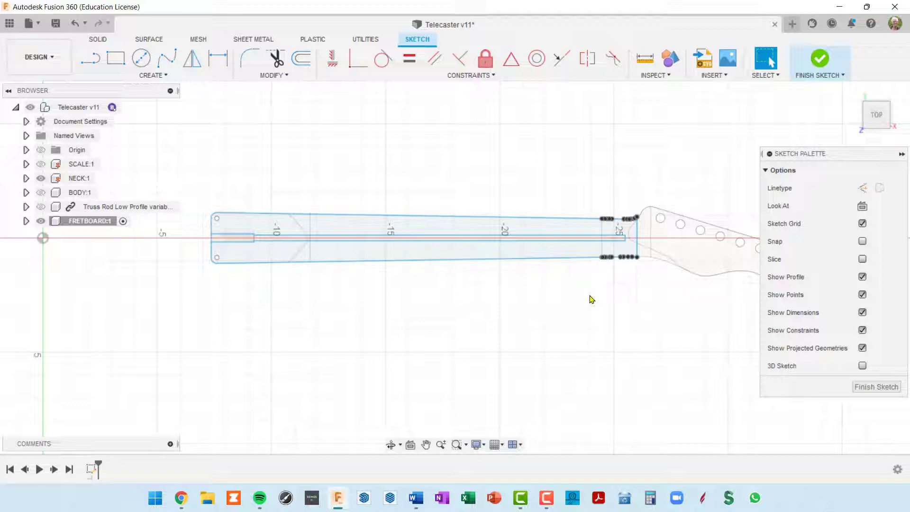
scroll(422, 313, down, 1)
scroll(235, 256, up, 4)
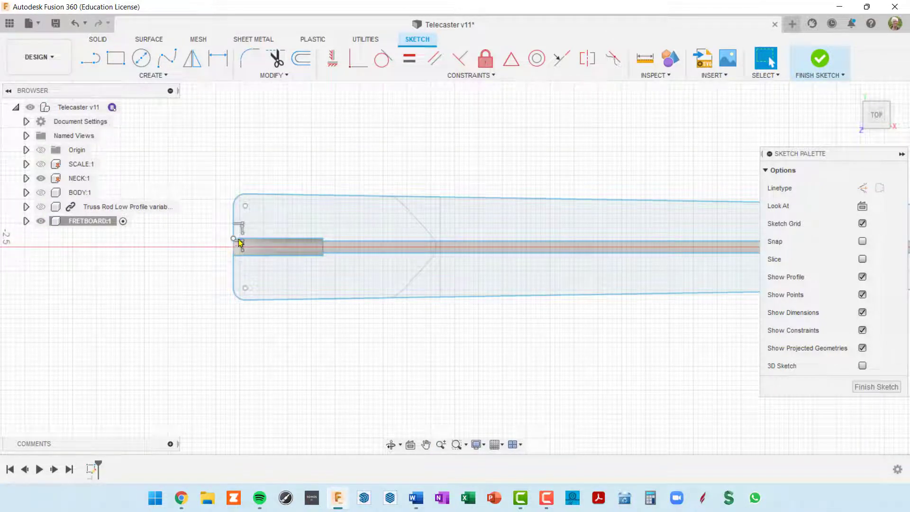
scroll(236, 252, down, 5)
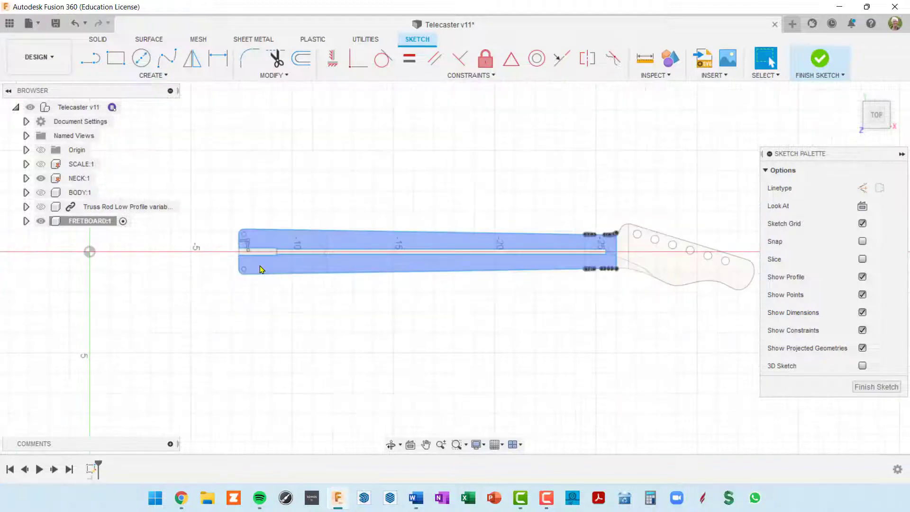
scroll(239, 253, up, 4)
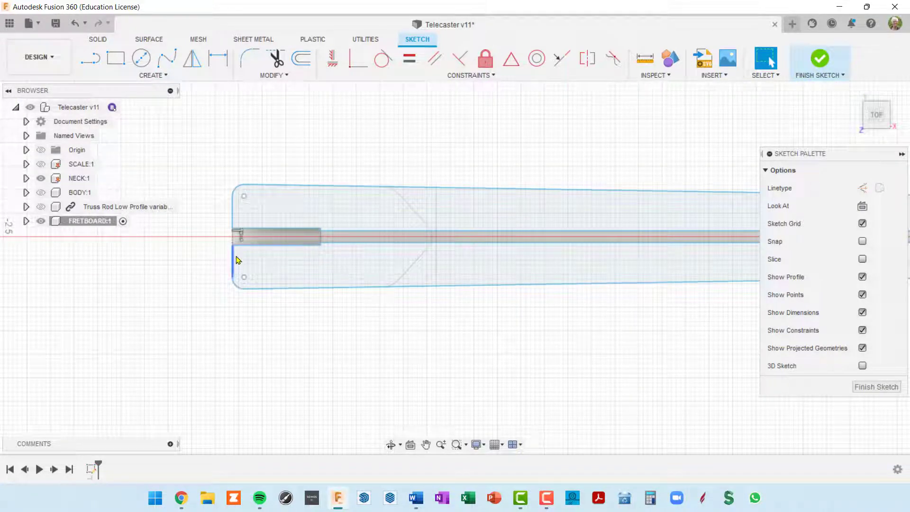
click(90, 58)
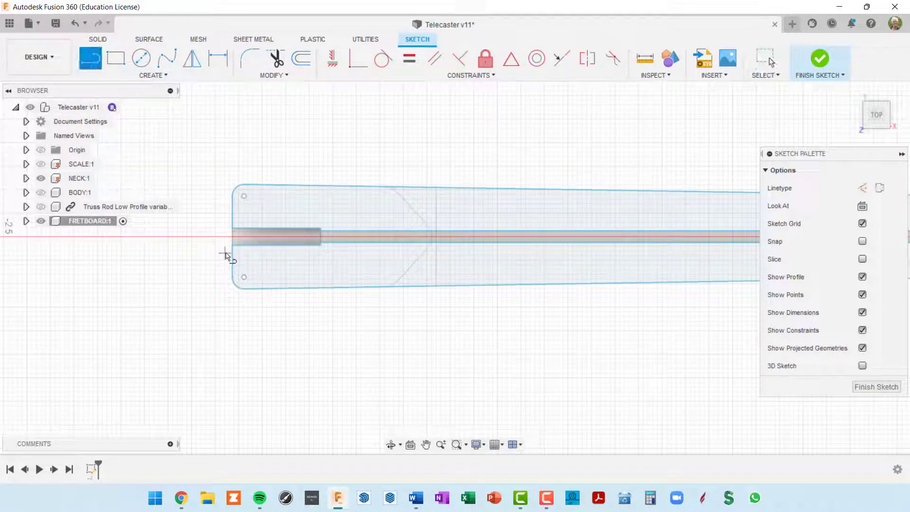
scroll(233, 251, up, 4)
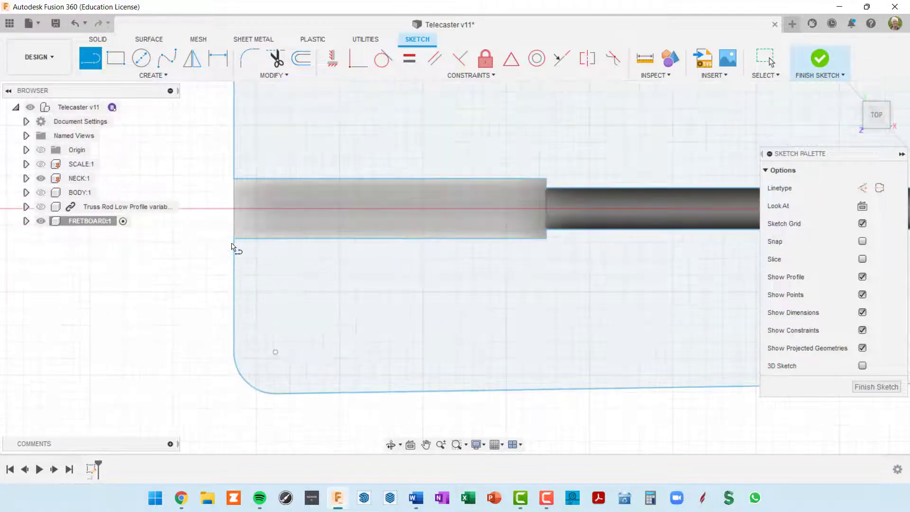
click(235, 238)
click(239, 180)
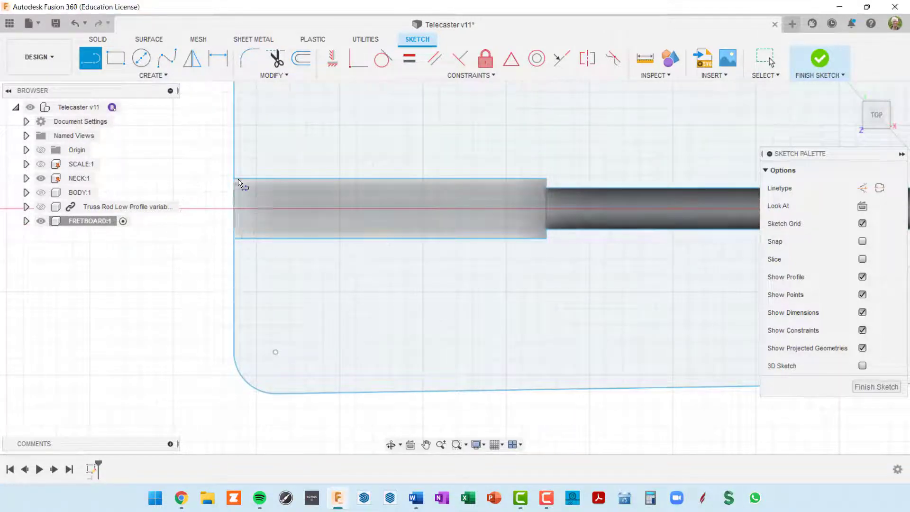
scroll(271, 222, down, 3)
middle_drag(544, 278, 477, 295)
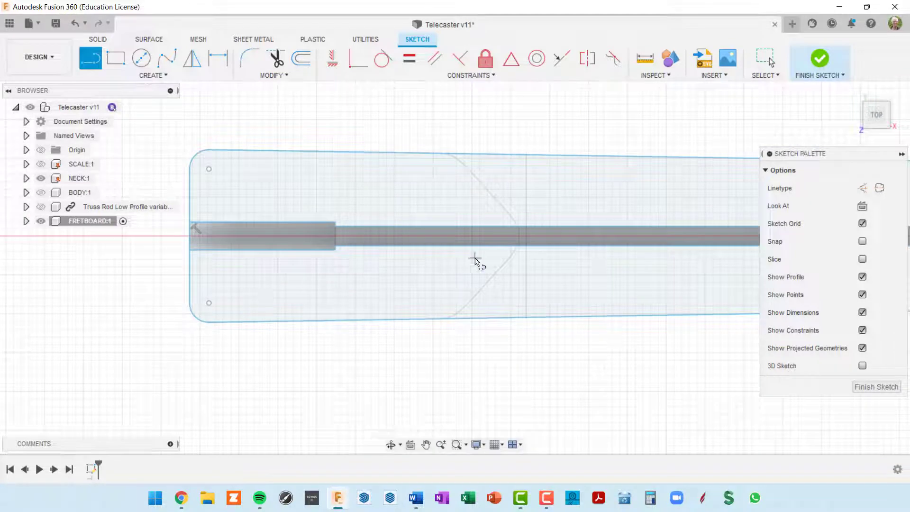
key(Escape)
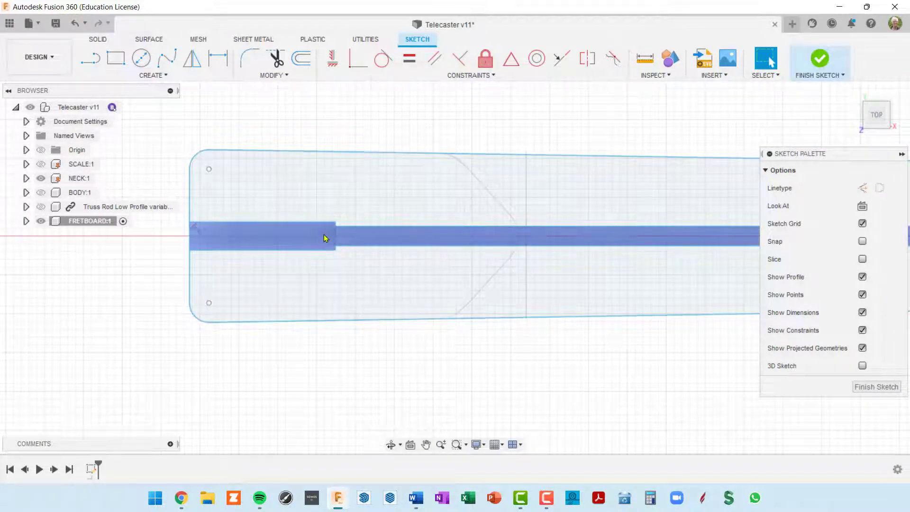
click(321, 228)
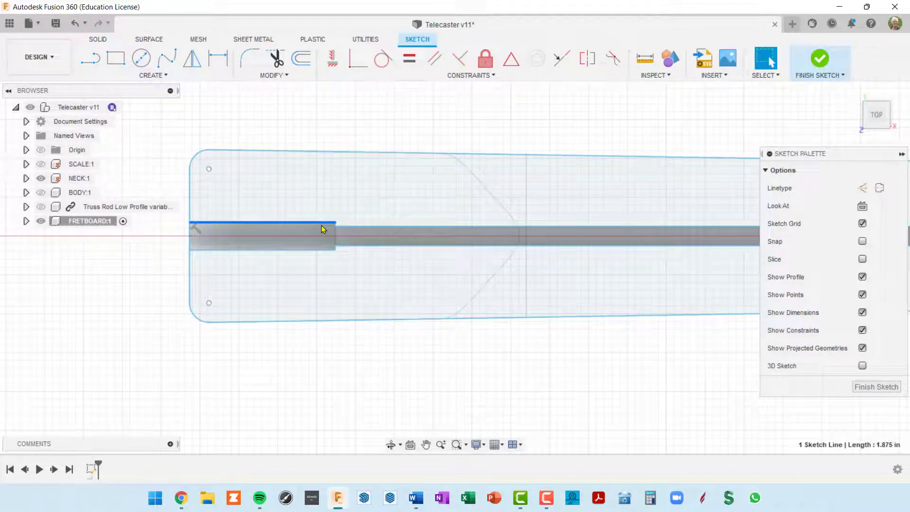
key(Delete)
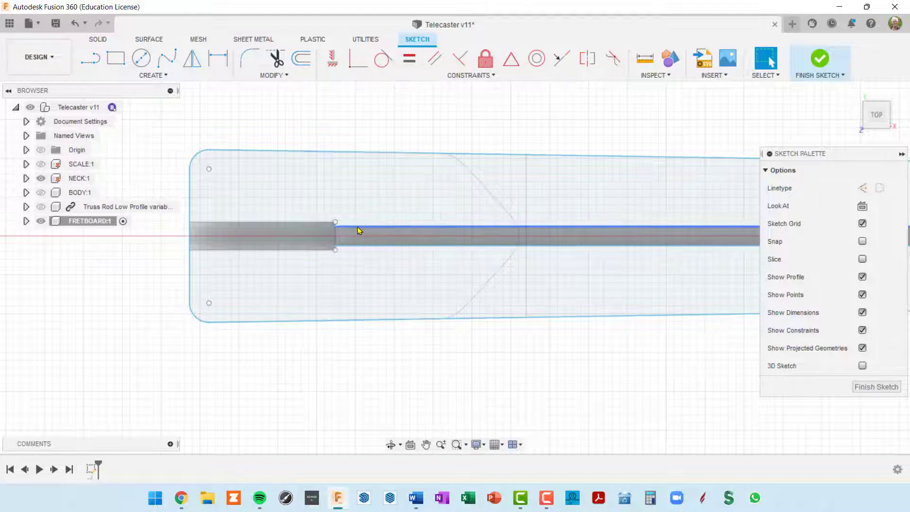
scroll(399, 269, down, 3)
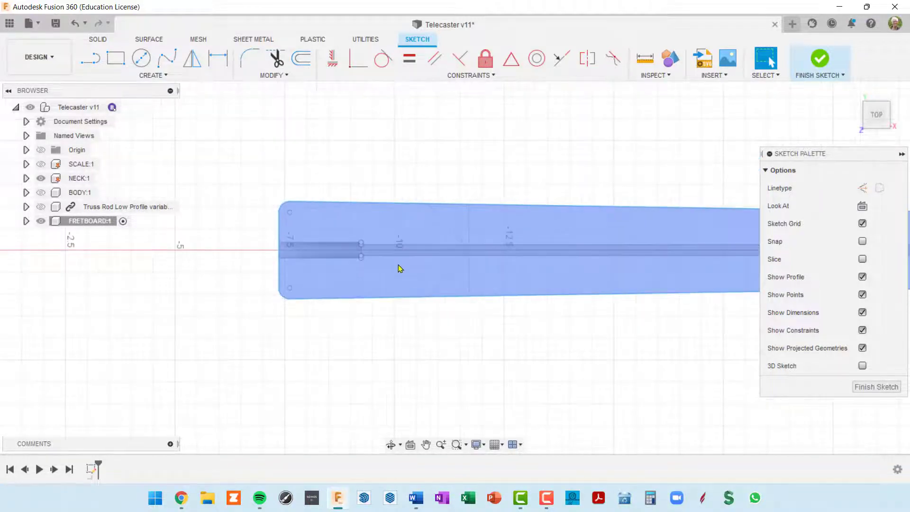
middle_drag(528, 243, 154, 255)
scroll(680, 266, up, 3)
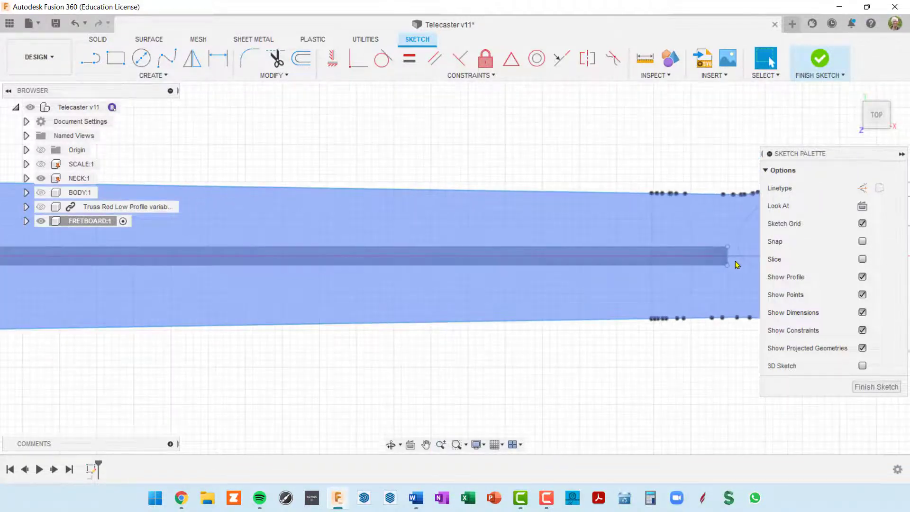
scroll(730, 260, down, 3)
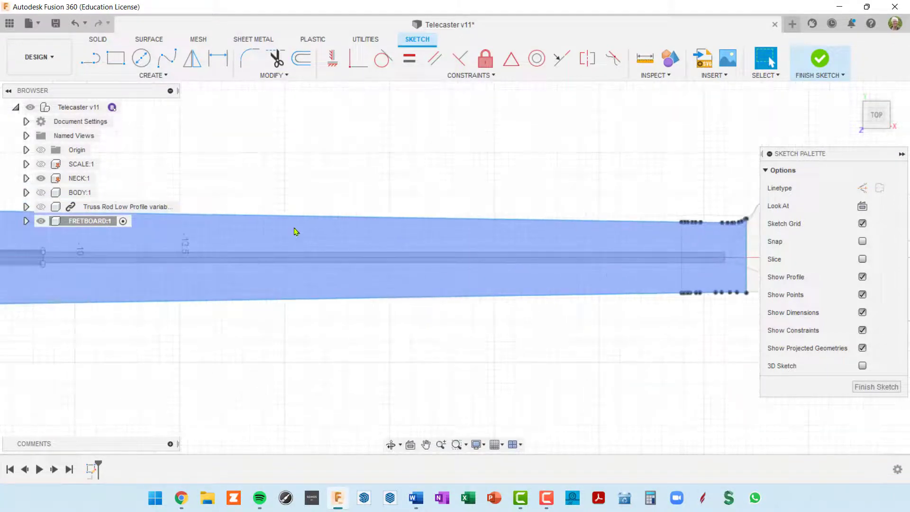
click(42, 179)
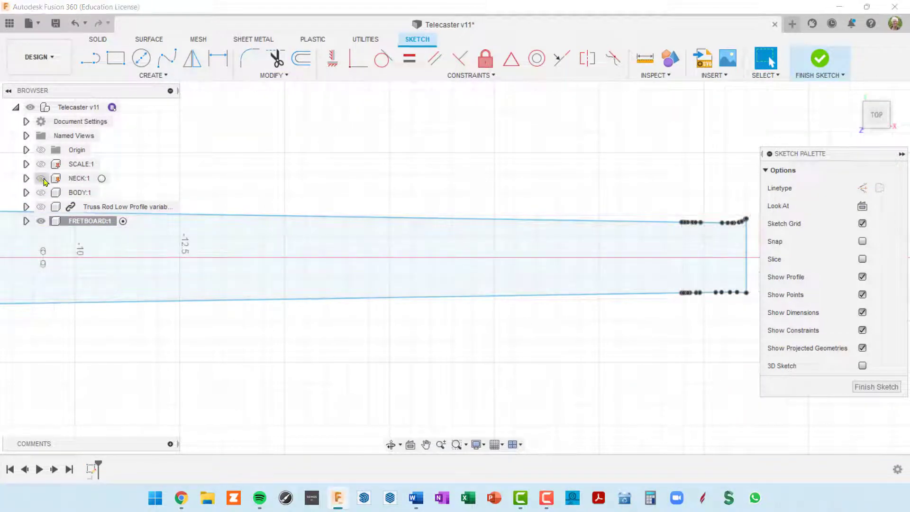
scroll(403, 269, down, 5)
scroll(541, 345, up, 1)
middle_drag(587, 323, 678, 304)
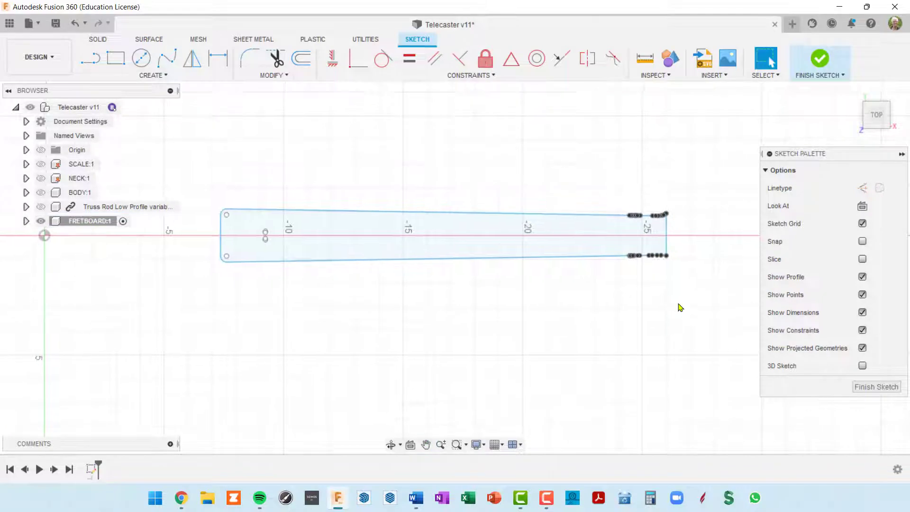
scroll(692, 257, up, 2)
scroll(691, 257, down, 2)
scroll(325, 256, up, 2)
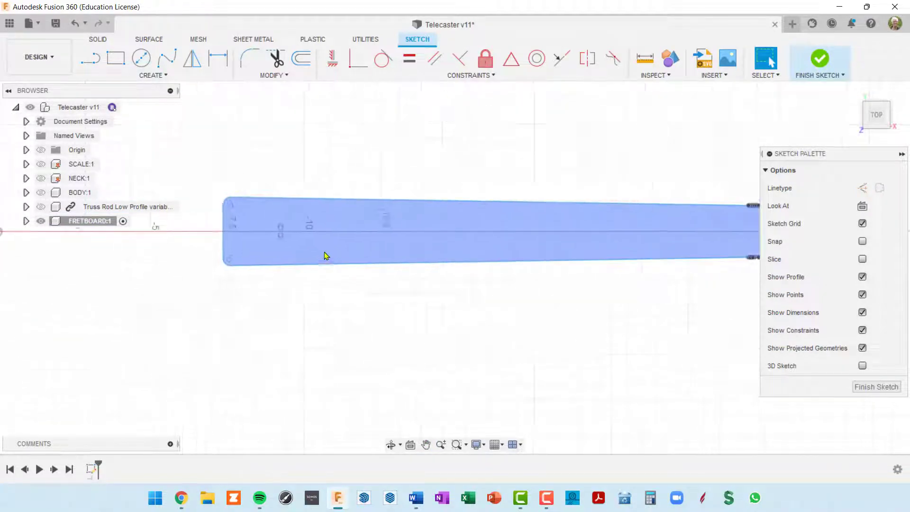
scroll(315, 261, down, 1)
scroll(288, 246, up, 4)
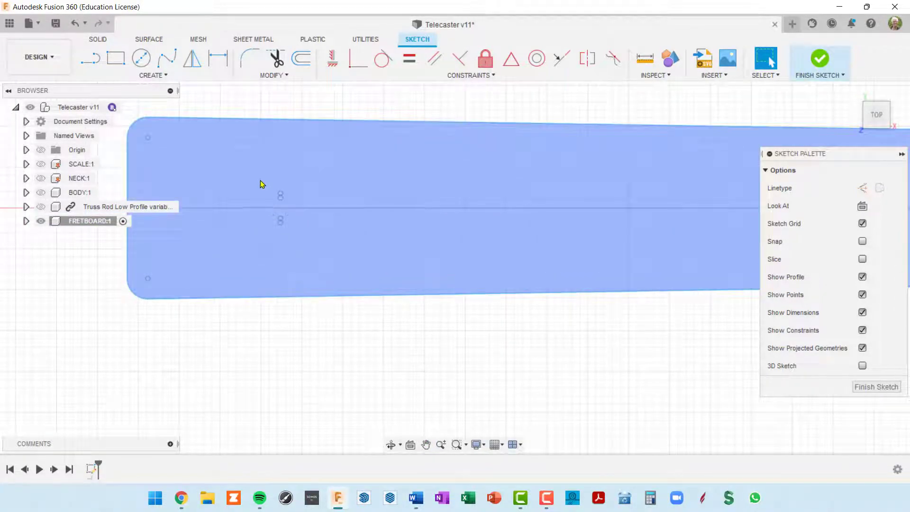
drag(262, 184, 312, 255)
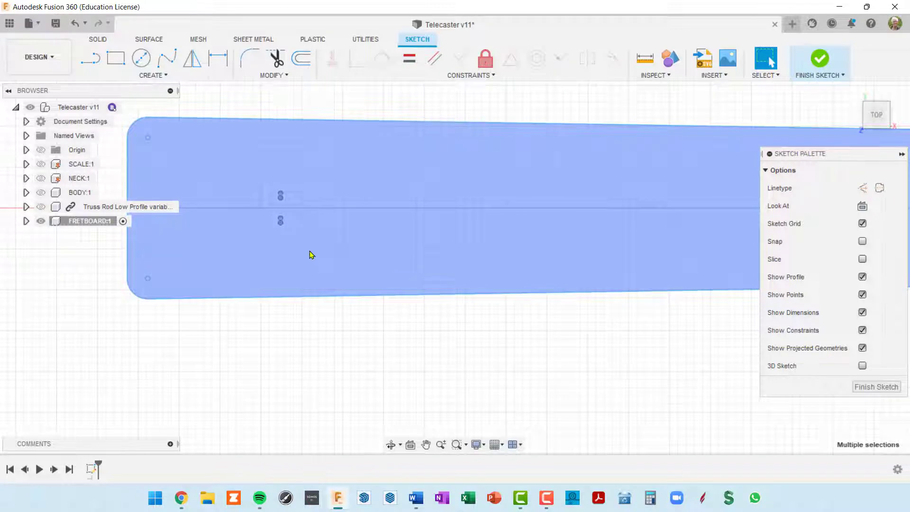
scroll(450, 261, down, 5)
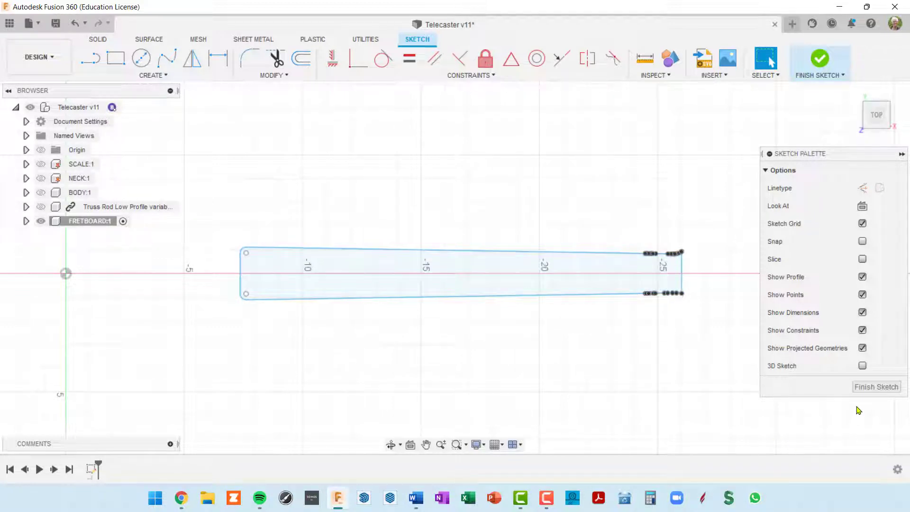
Finish the sketch and rename the FRETBOARD component's Sketch1 to OUTLINE
click(885, 390)
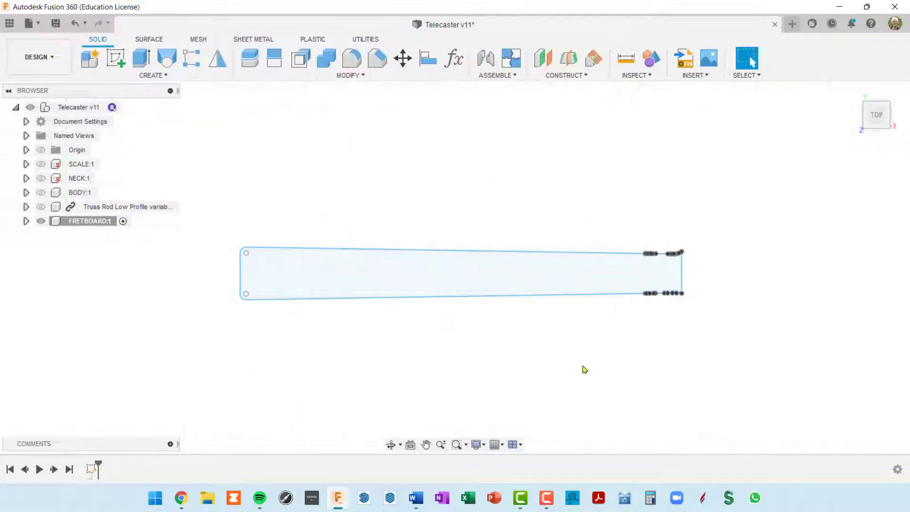
click(25, 220)
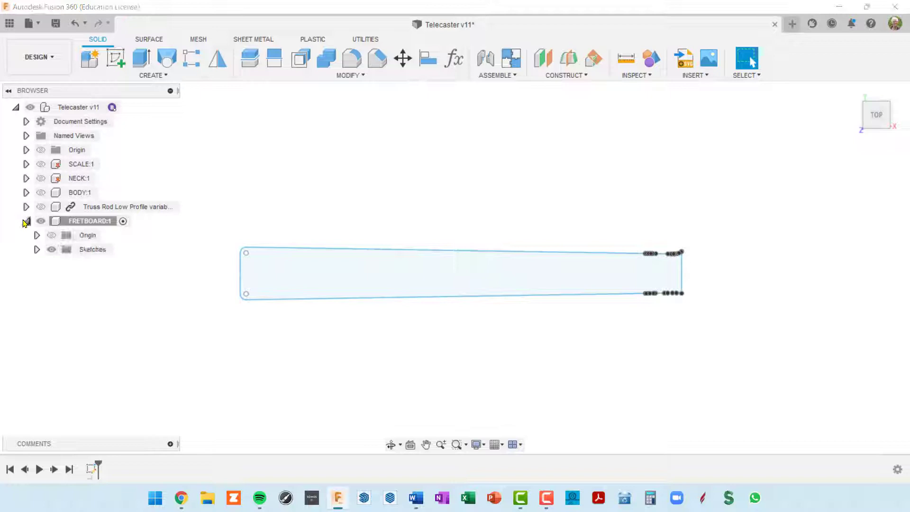
click(37, 249)
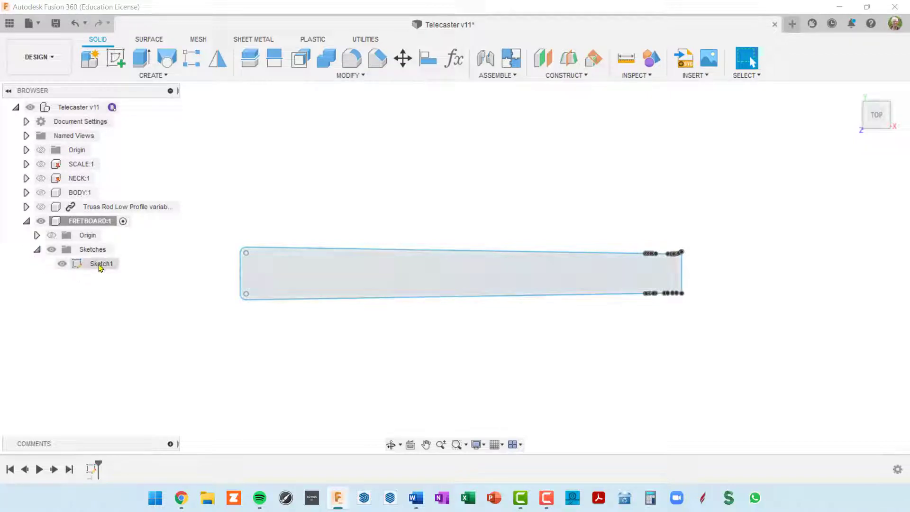
click(99, 266)
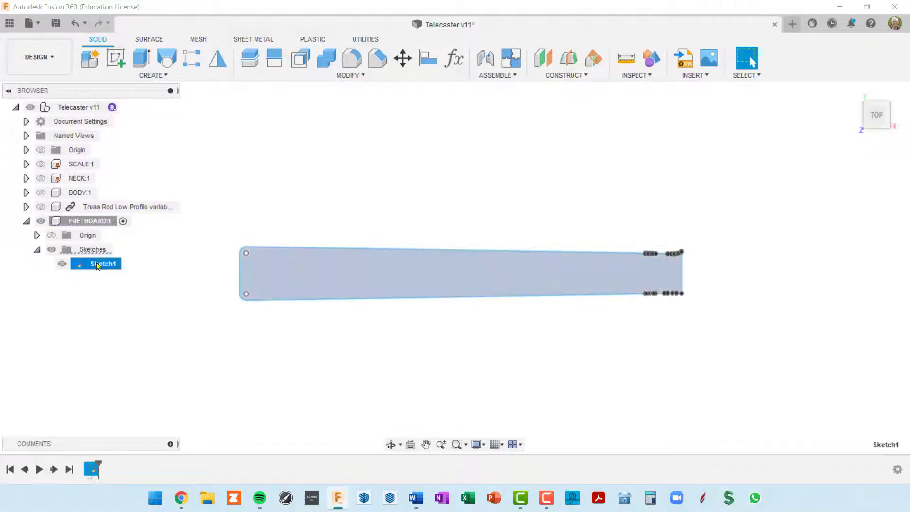
click(97, 267)
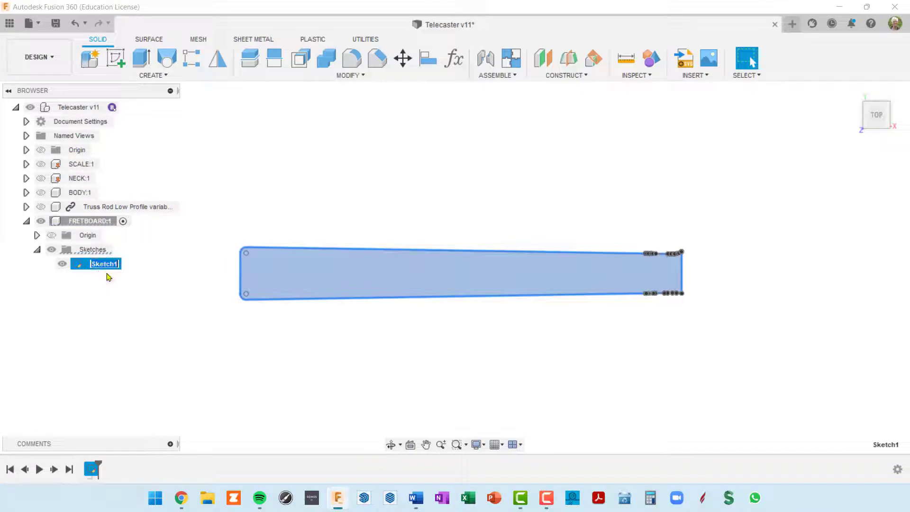
text(OUTLINE)
key(Return)
Extrude the OUTLINE profile .25 in into a solid fretboard body
shift+middle_drag(529, 343, 585, 267)
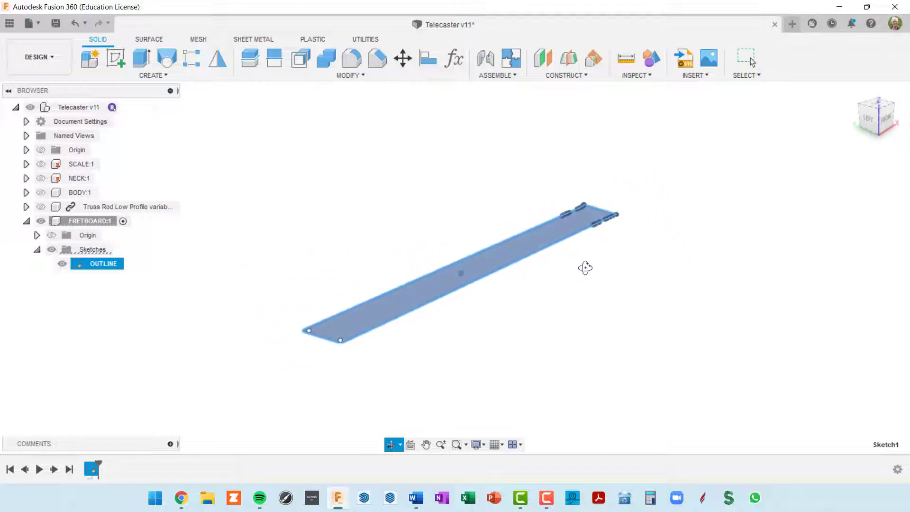
scroll(384, 324, up, 3)
scroll(424, 308, down, 3)
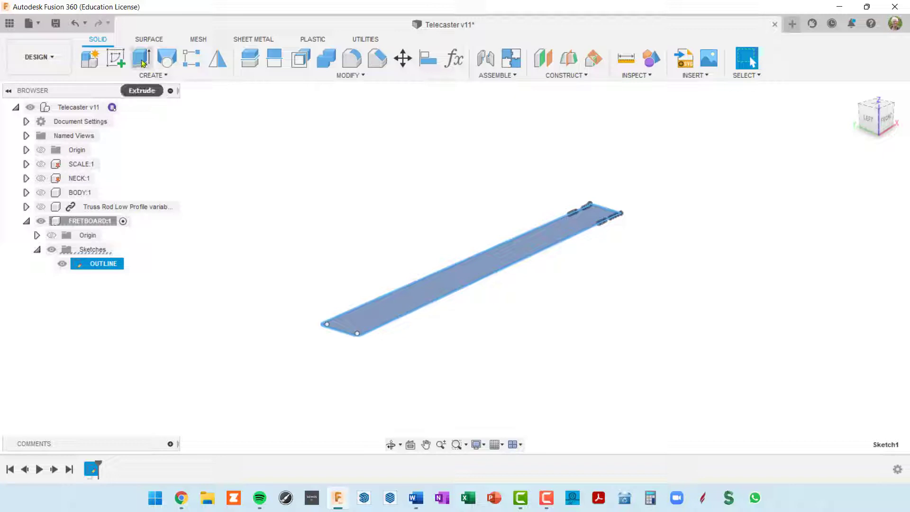
click(141, 58)
click(508, 257)
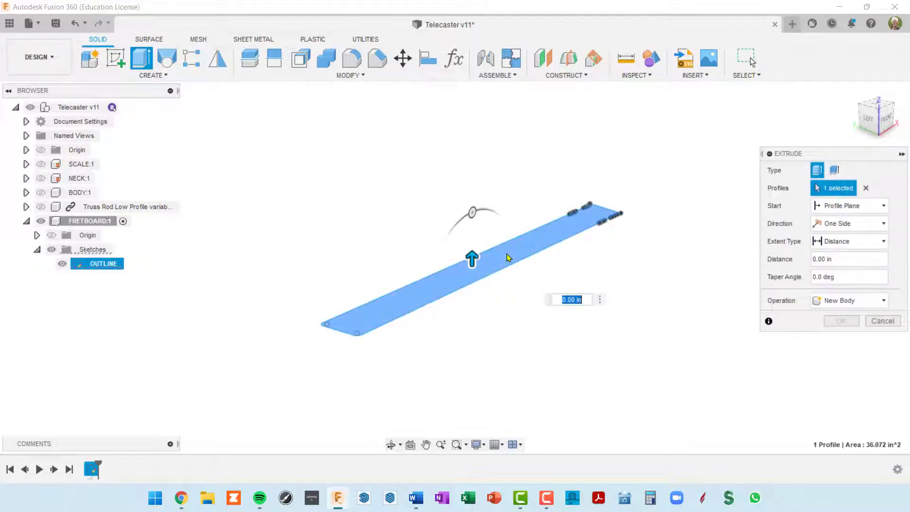
drag(474, 251, 474, 245)
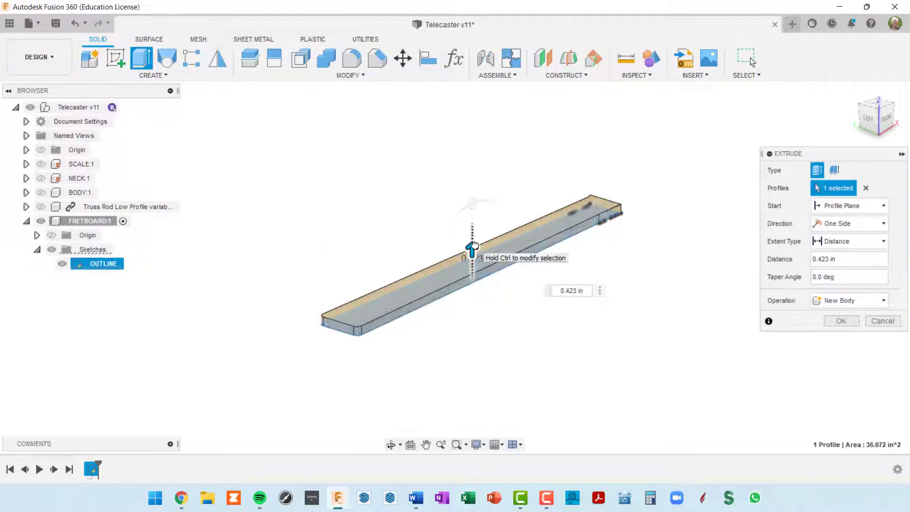
text(.25)
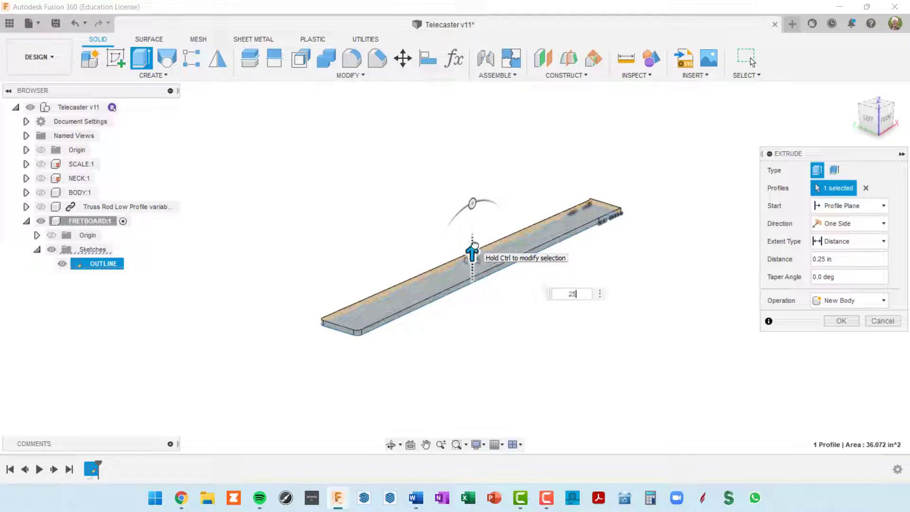
key(Return)
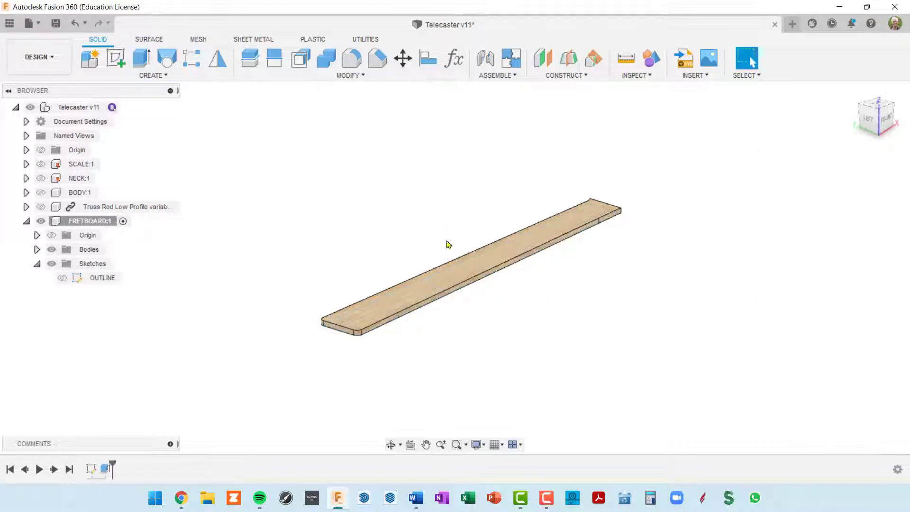
Show the NECK body and make the top-level Telecaster design active
shift+middle_drag(448, 244, 397, 232)
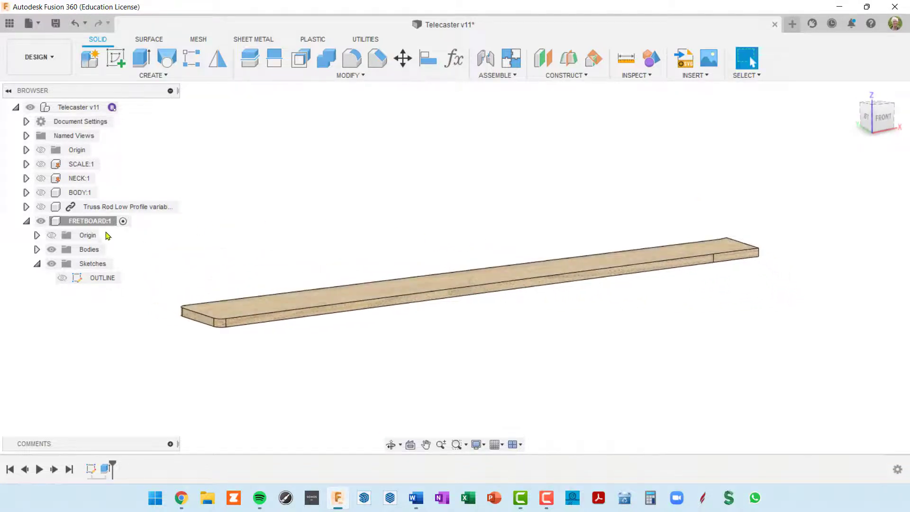
click(41, 178)
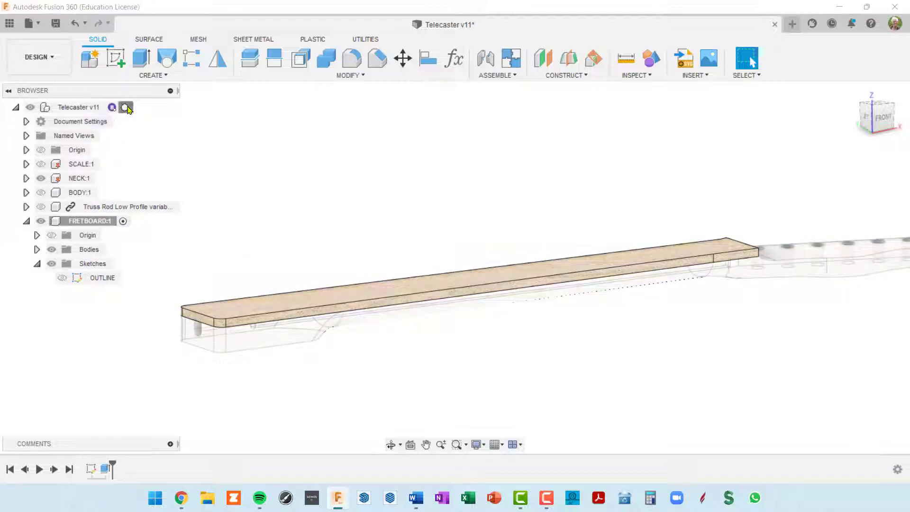
click(129, 109)
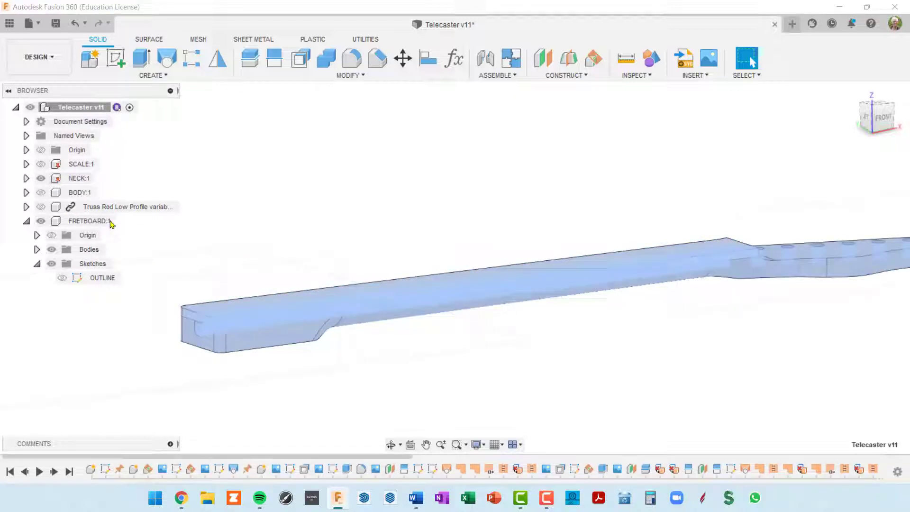
shift+middle_drag(346, 265, 382, 300)
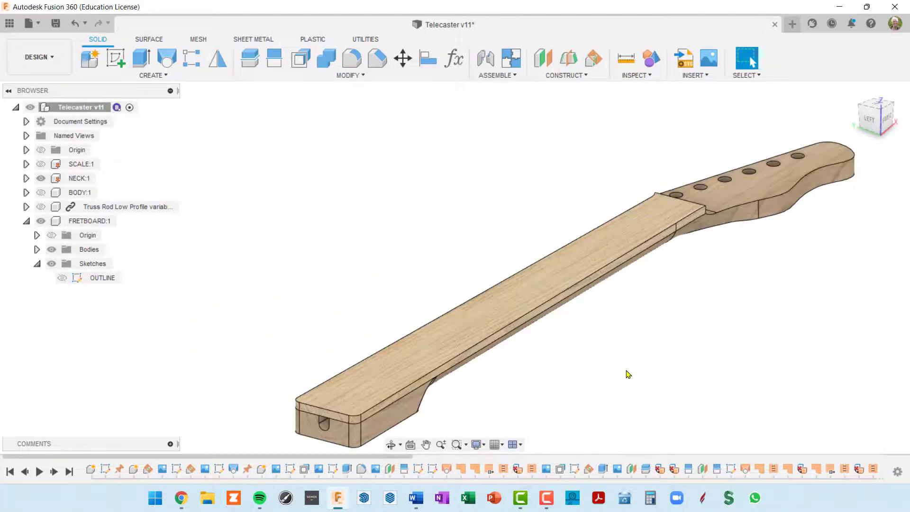
shift+middle_drag(625, 371, 549, 319)
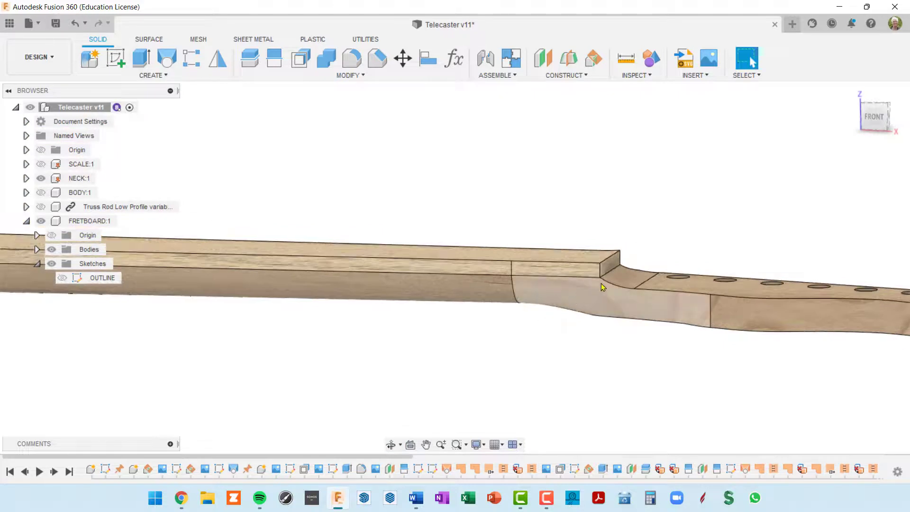
scroll(603, 286, up, 3)
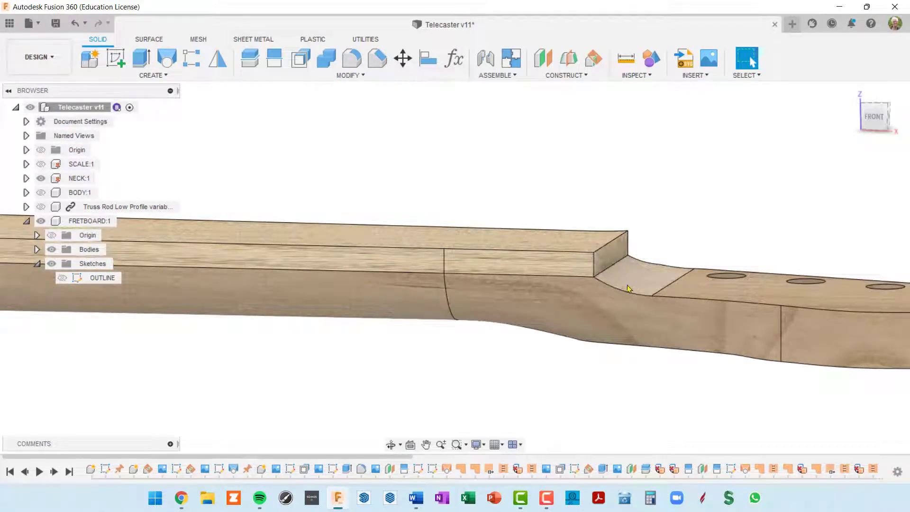
scroll(629, 286, down, 2)
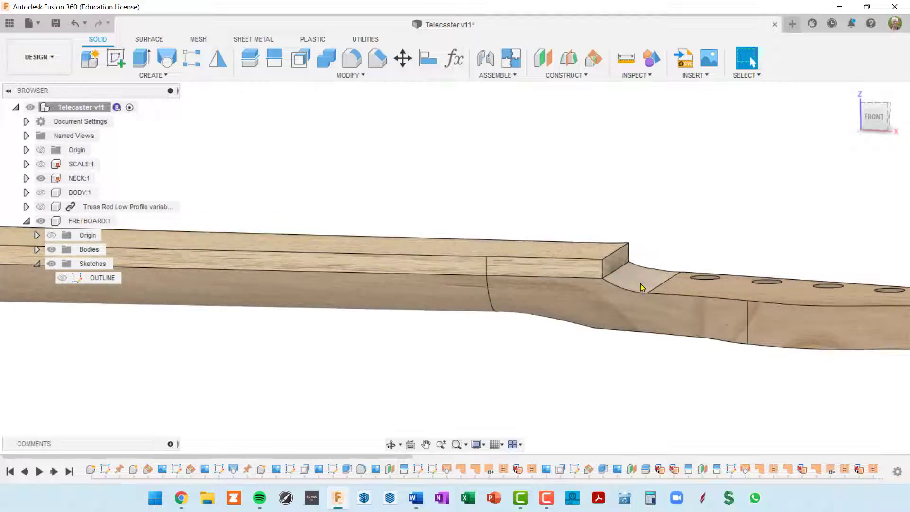
scroll(641, 284, down, 2)
shift+middle_drag(642, 284, 680, 238)
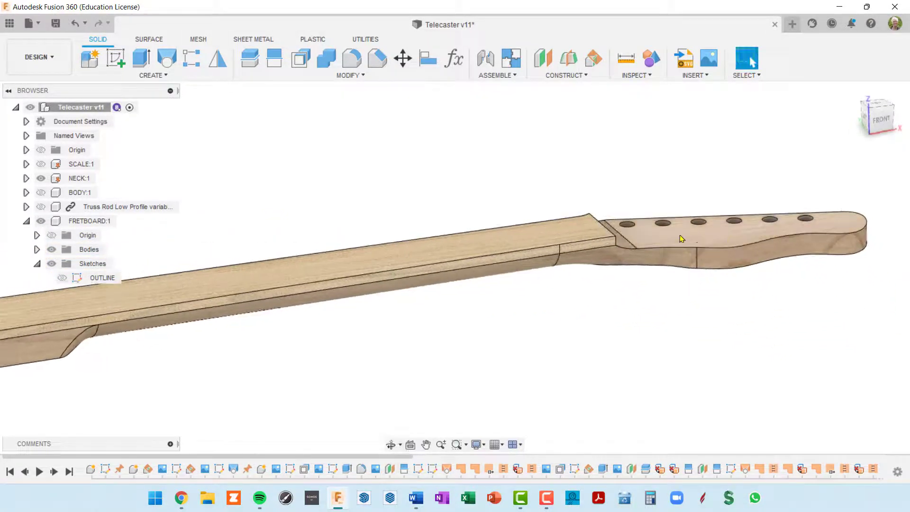
scroll(721, 236, down, 3)
middle_drag(613, 280, 635, 297)
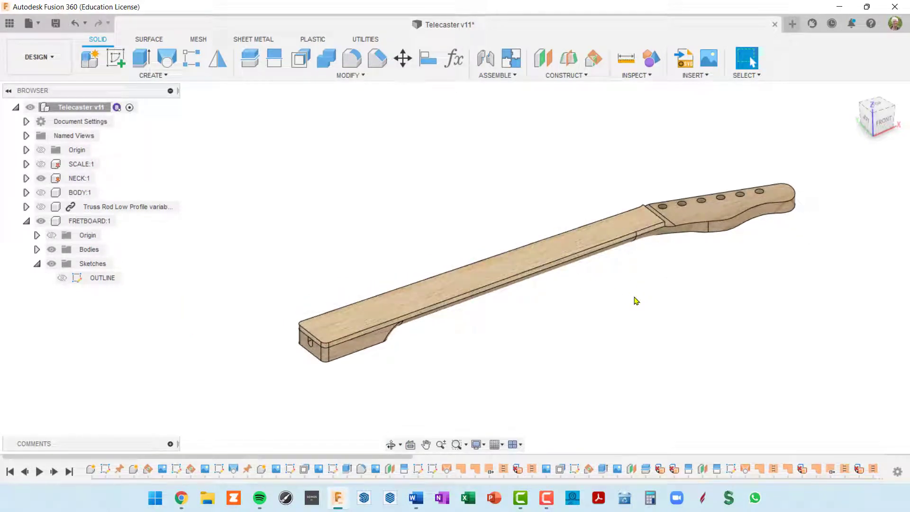
shift+middle_drag(649, 292, 602, 266)
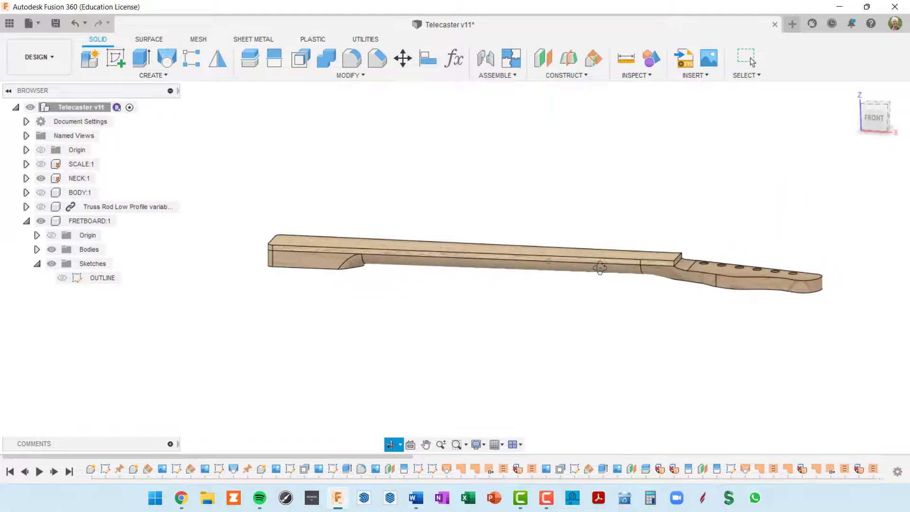
scroll(654, 260, up, 4)
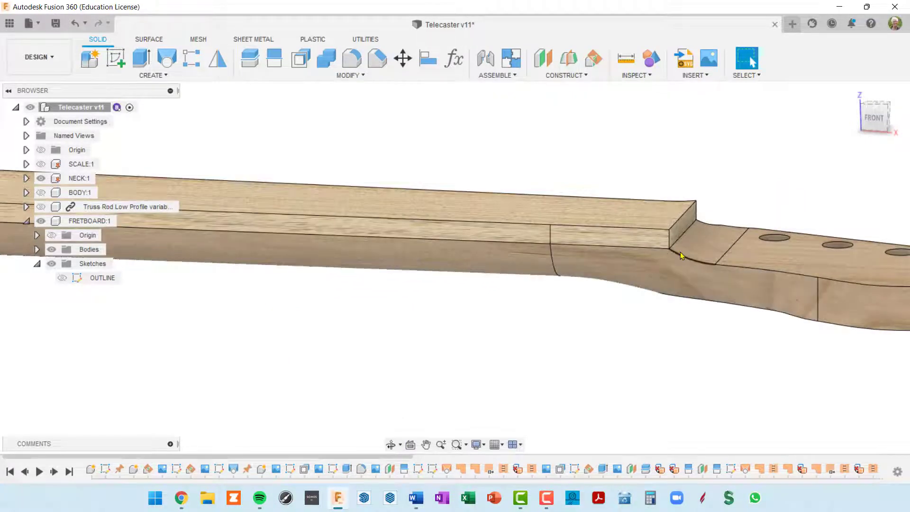
scroll(669, 262, down, 2)
shift+middle_drag(667, 284, 650, 277)
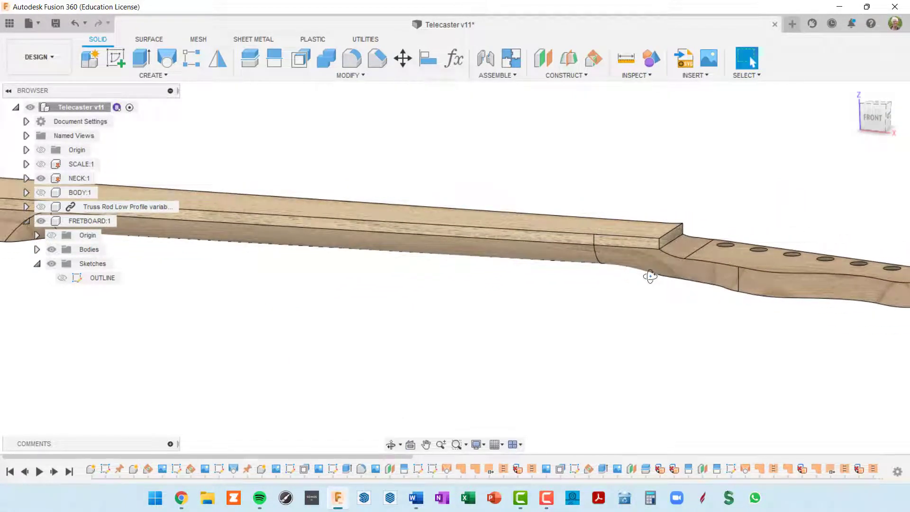
Show the NECK's HEADSTOCK PROFILE CUT sketch and inspect its 1.079 in arc from the front
click(26, 178)
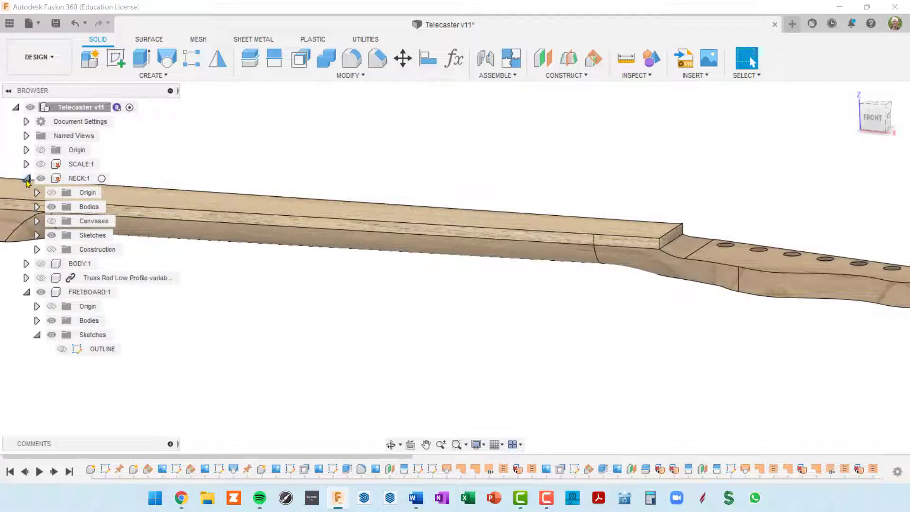
click(36, 235)
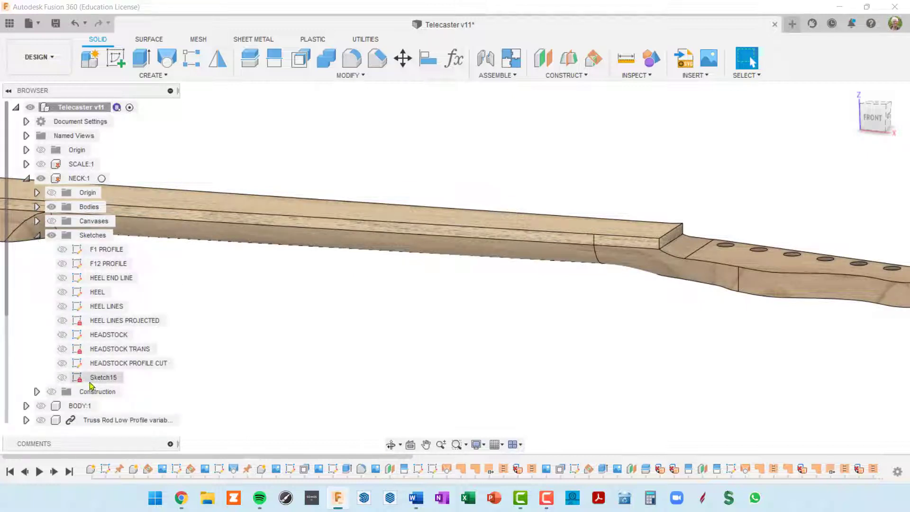
click(135, 364)
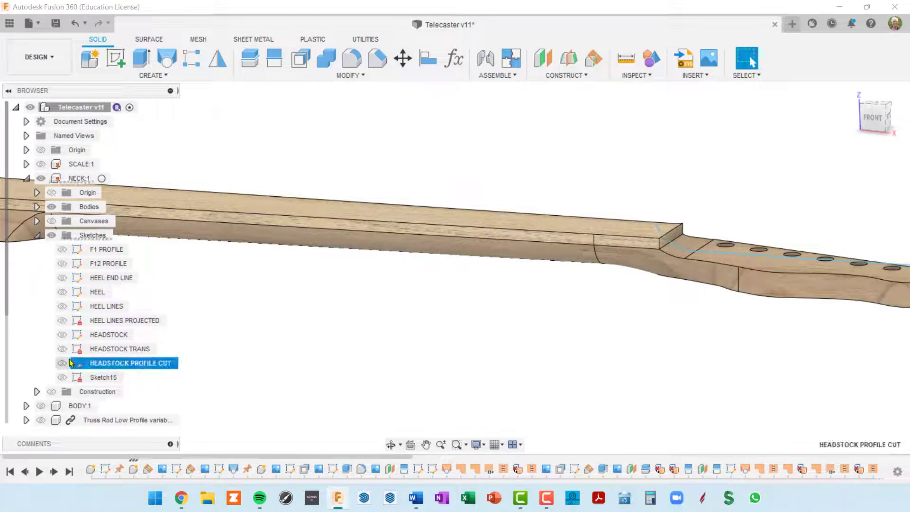
click(63, 364)
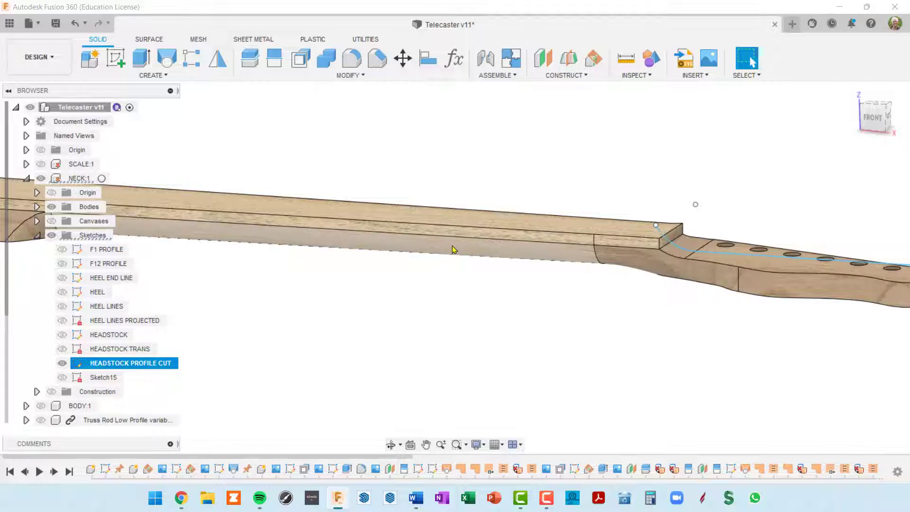
shift+middle_drag(453, 250, 492, 252)
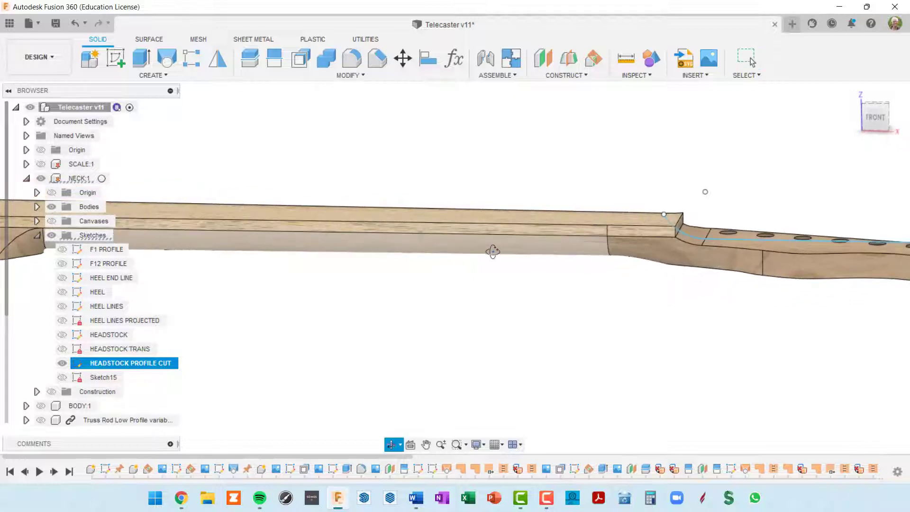
click(871, 118)
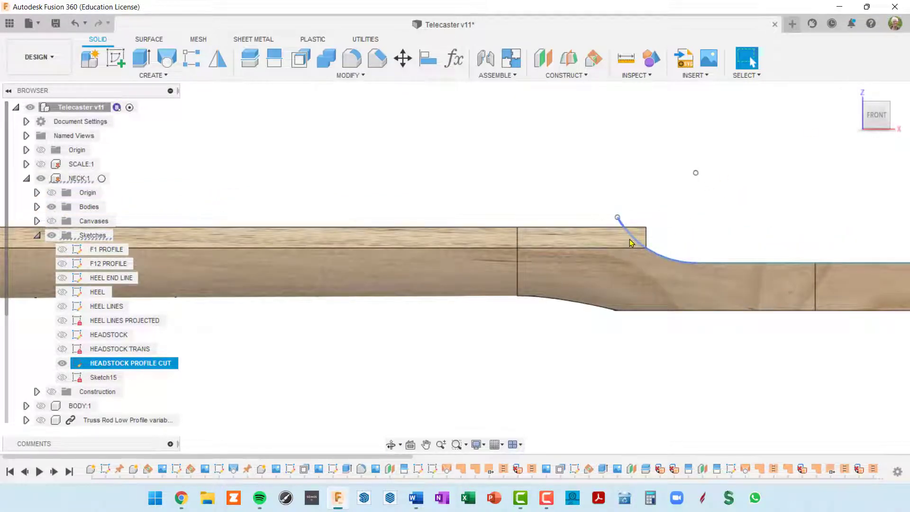
click(631, 242)
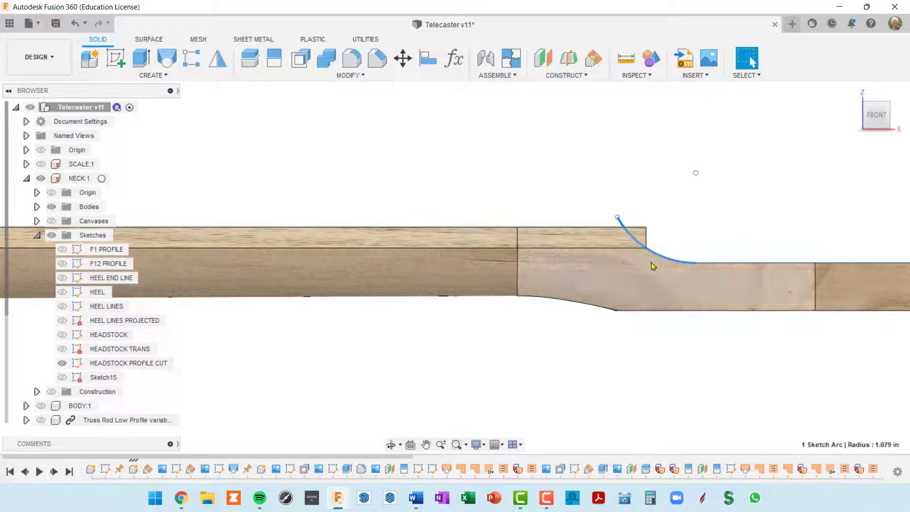
scroll(651, 263, down, 3)
shift+middle_drag(655, 264, 664, 268)
shift+middle_drag(645, 291, 647, 301)
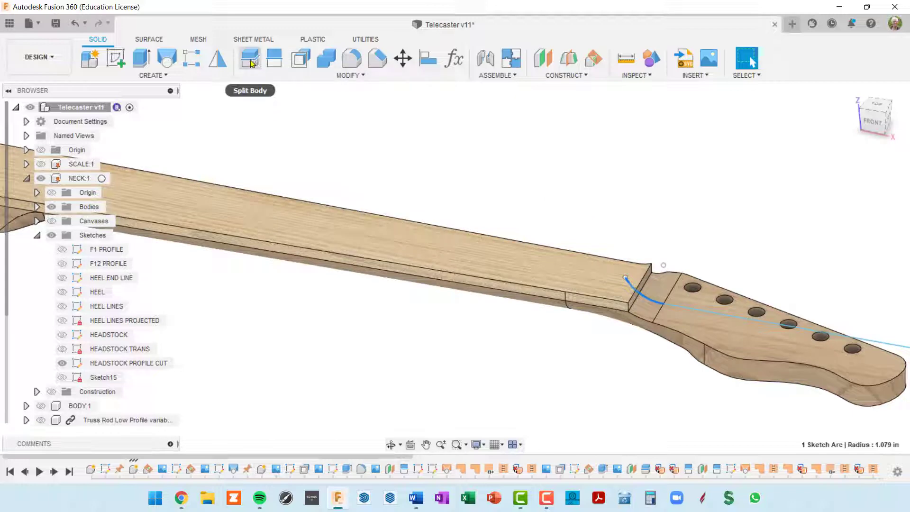
Split the fretboard body with the headstock arc, Extend Splitting Tool unchecked
click(249, 61)
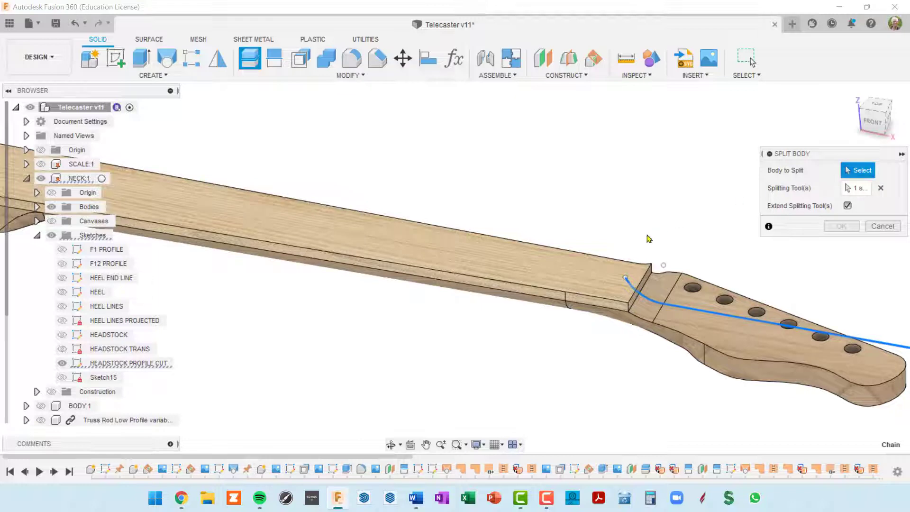
click(600, 283)
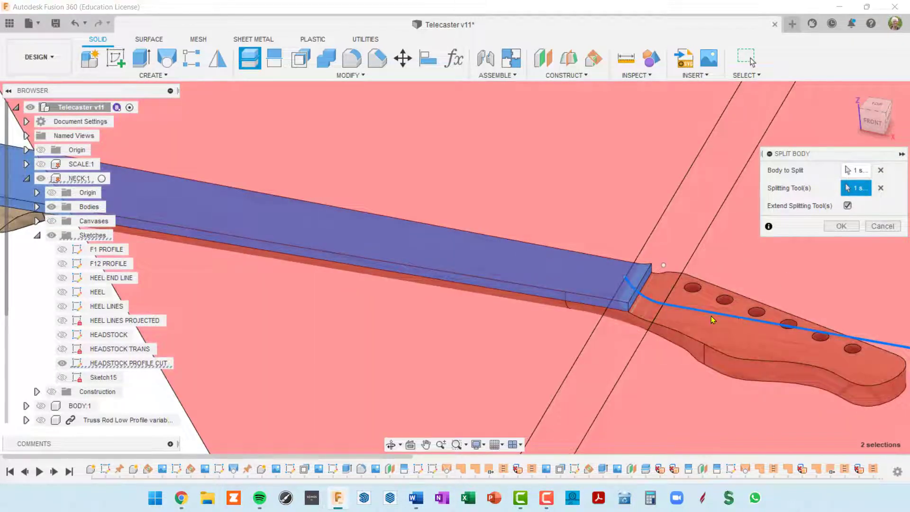
click(656, 304)
click(648, 301)
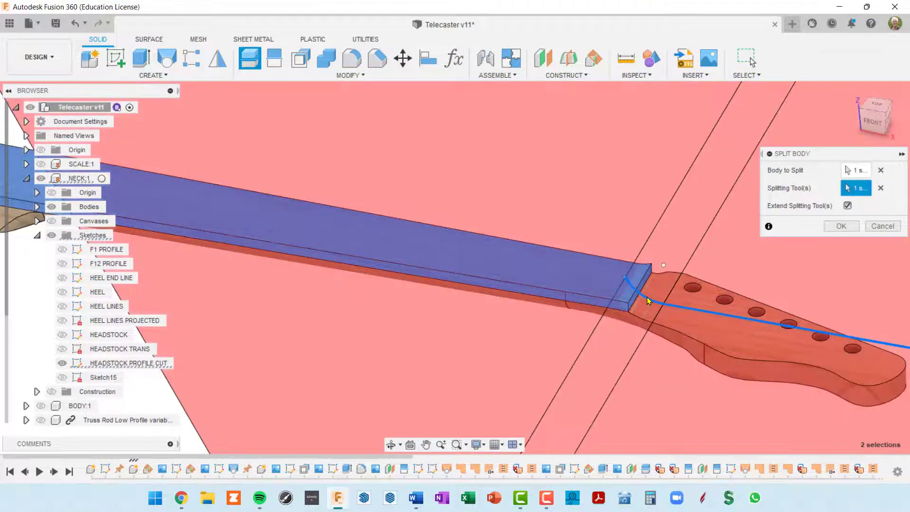
scroll(676, 318, down, 3)
mouse_move(754, 270)
shift+middle_down()
mouse_move(751, 260)
mouse_move(772, 258)
mouse_move(725, 248)
mouse_move(802, 254)
shift+middle_up()
click(849, 208)
middle_drag(707, 229, 644, 219)
scroll(621, 251, up, 3)
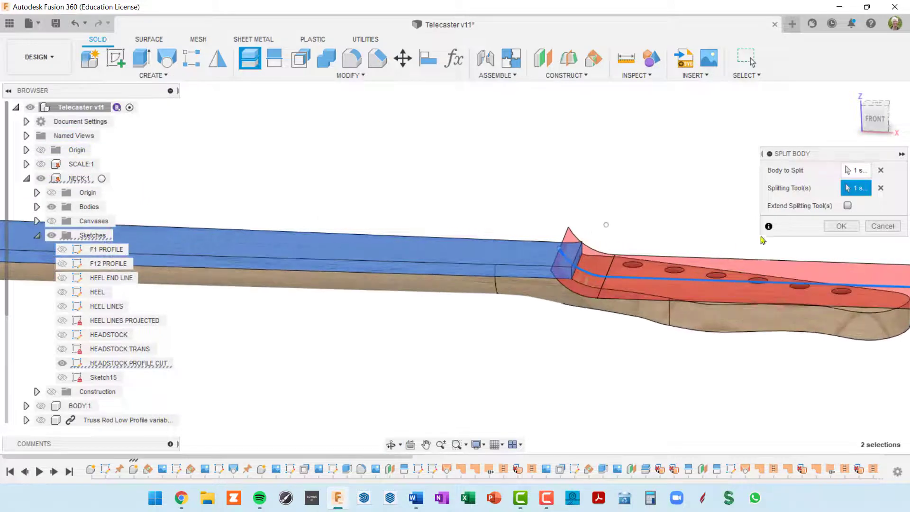
click(848, 228)
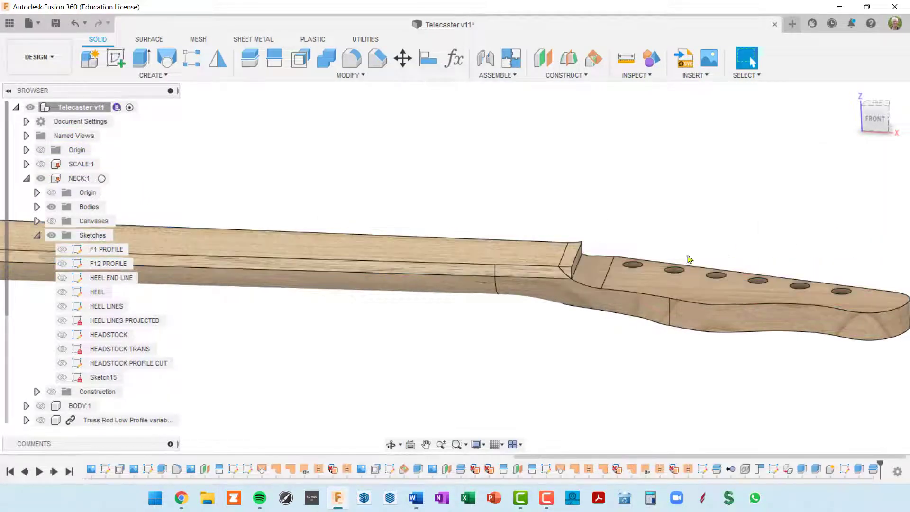
Identify the headstock-end wedge as Body1 by toggling body visibility, then remove it
scroll(569, 260, up, 3)
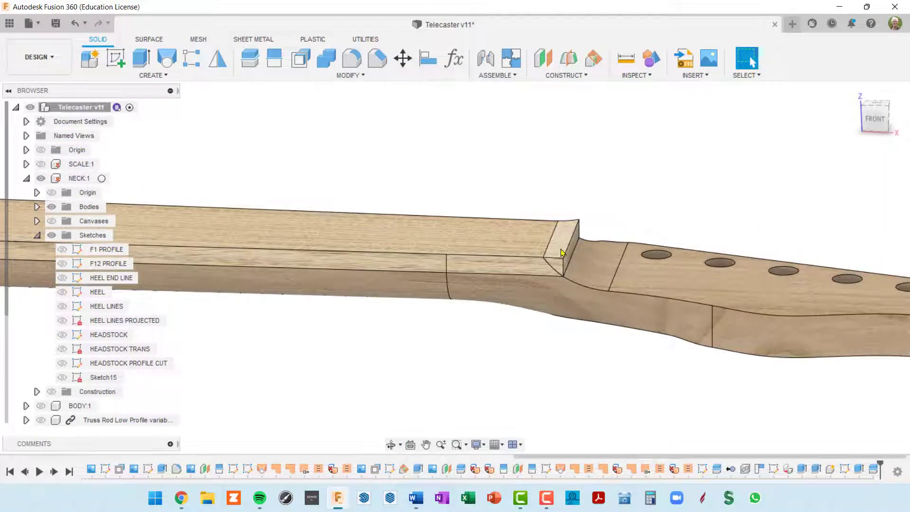
click(26, 179)
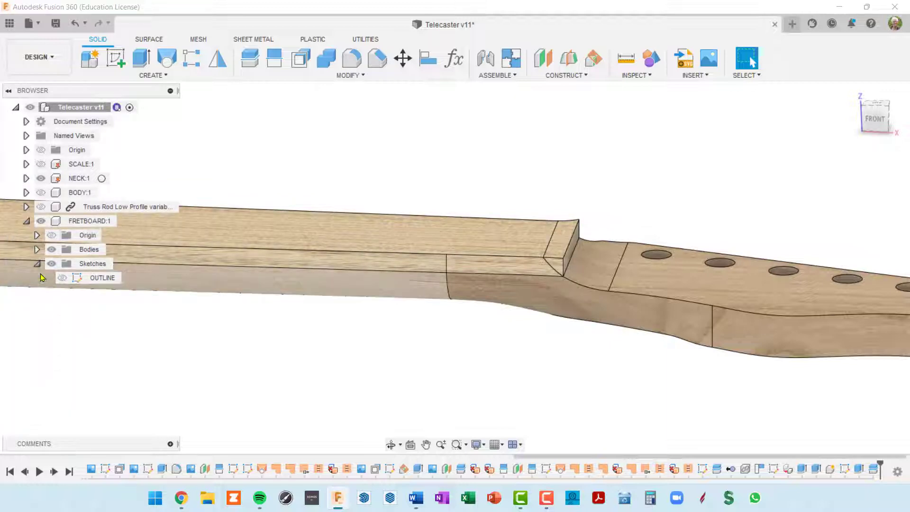
click(37, 249)
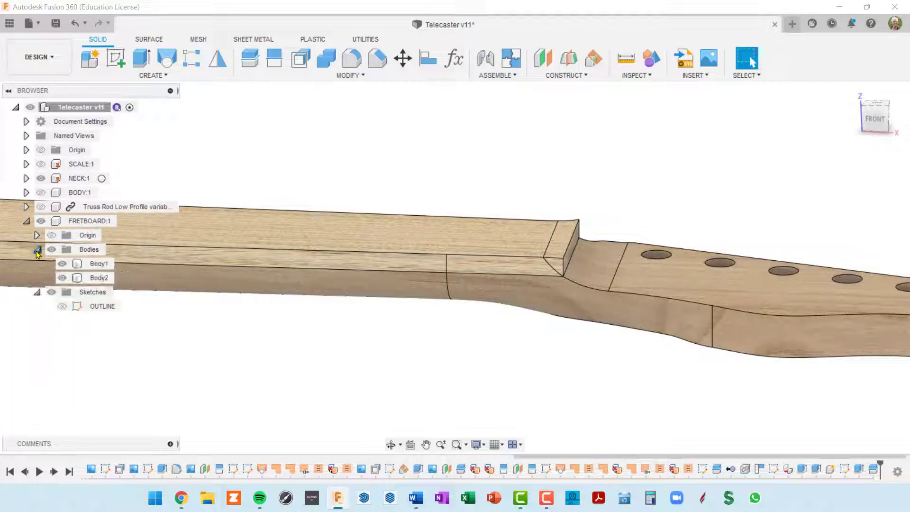
click(61, 278)
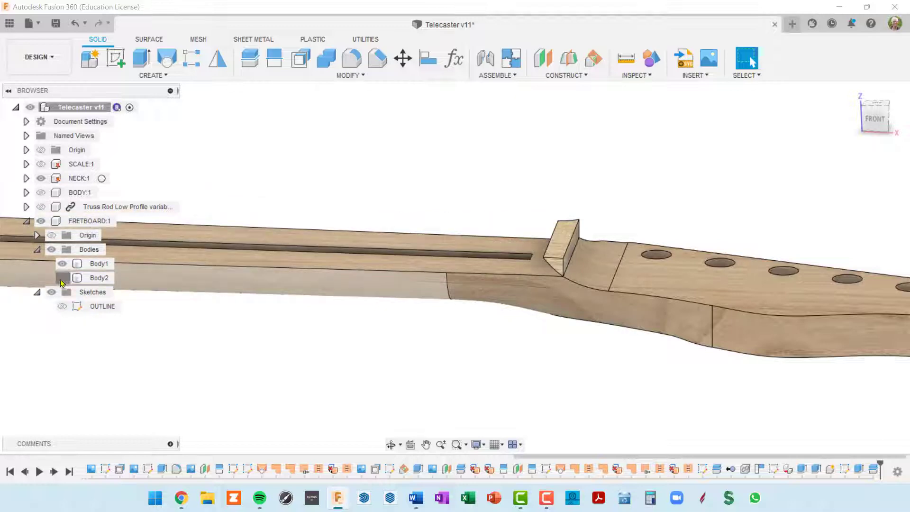
click(62, 280)
click(61, 266)
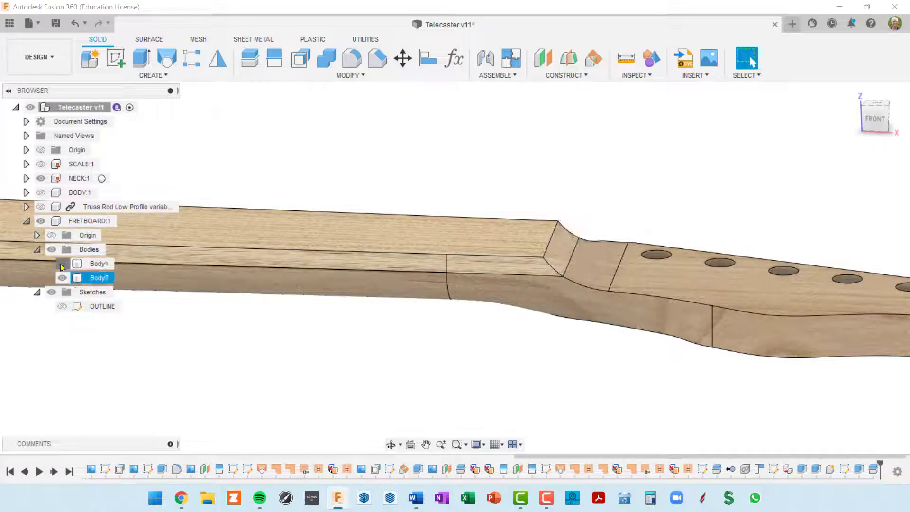
click(61, 264)
click(97, 266)
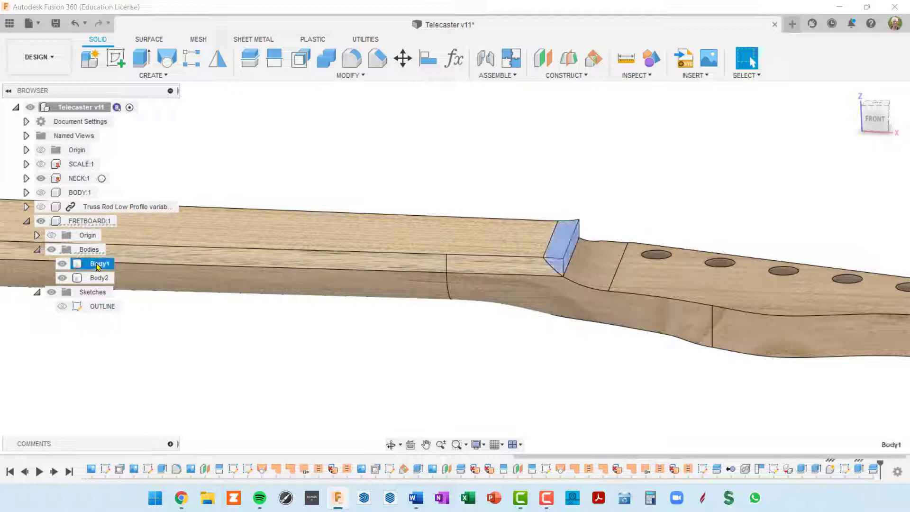
right_click(97, 266)
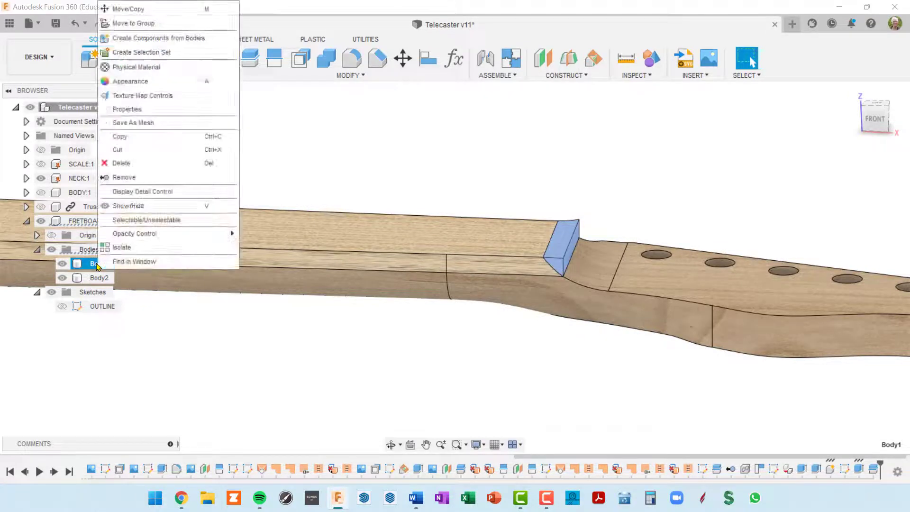
click(124, 177)
shift+middle_drag(556, 304, 619, 297)
scroll(663, 267, down, 3)
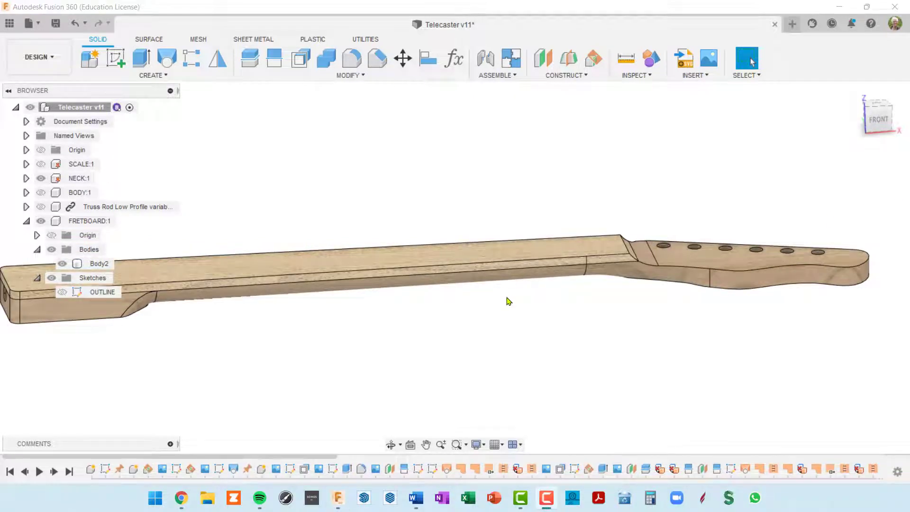
Activate FRETBOARD:1 and create a new component named DOTS inside it
shift+middle_drag(575, 285, 690, 280)
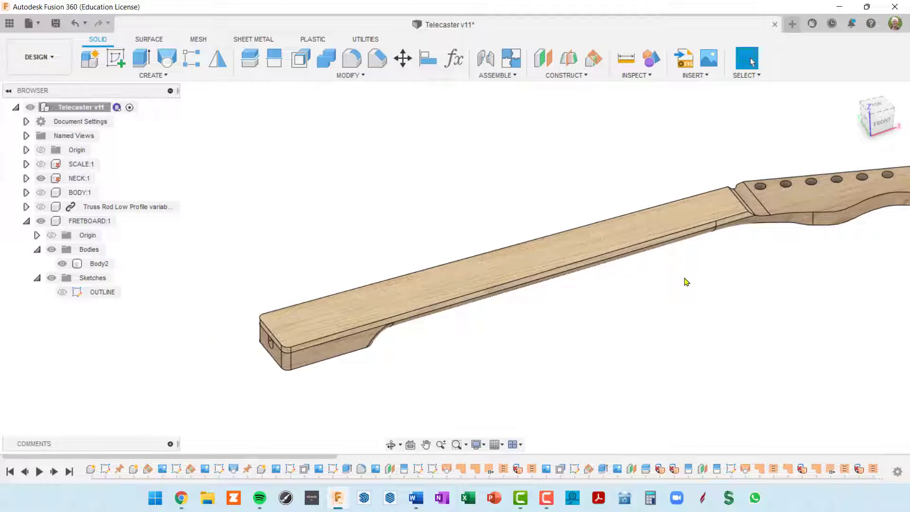
shift+middle_drag(369, 344, 410, 325)
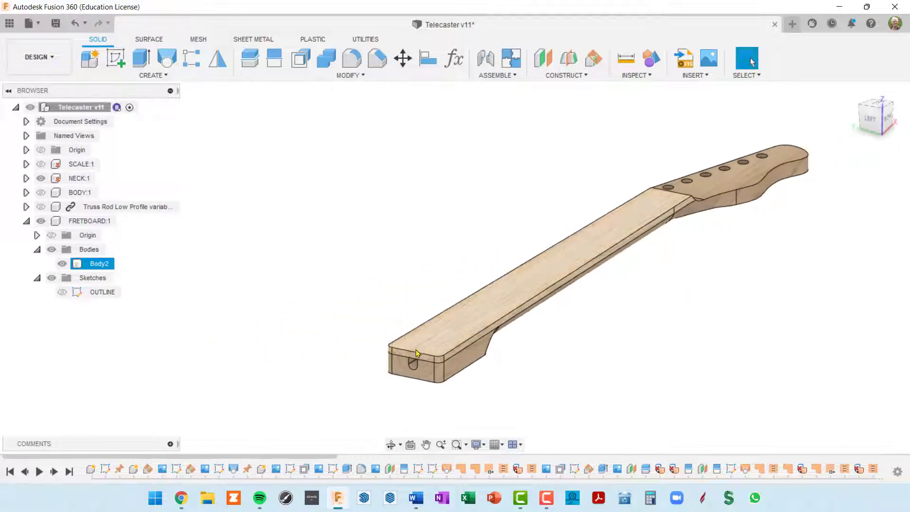
middle_drag(478, 292, 404, 300)
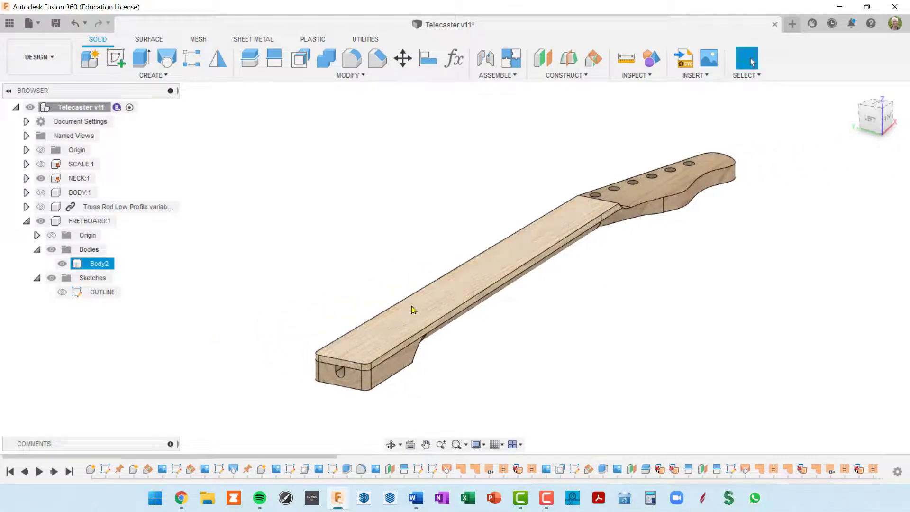
click(79, 221)
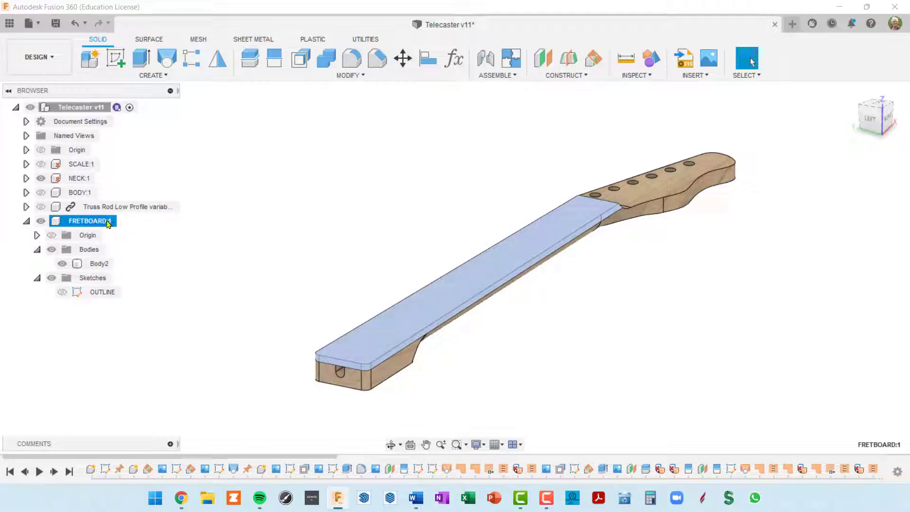
click(122, 222)
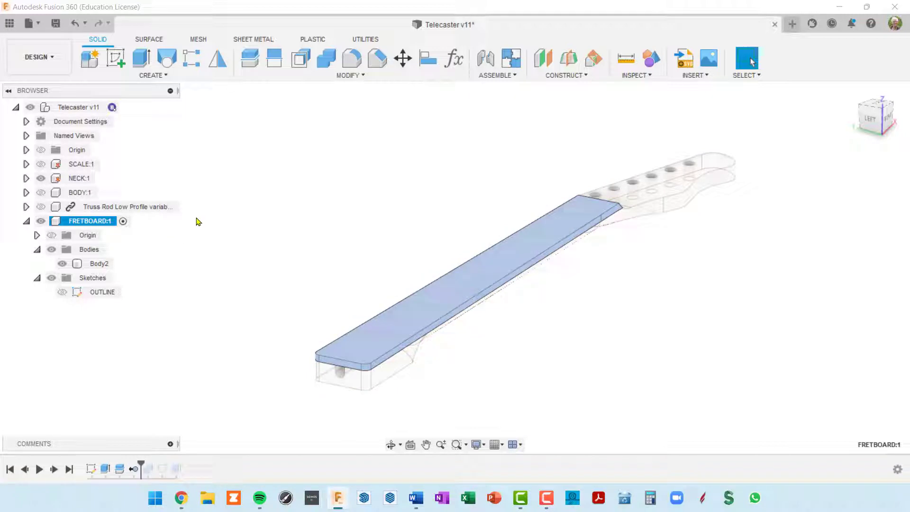
click(91, 61)
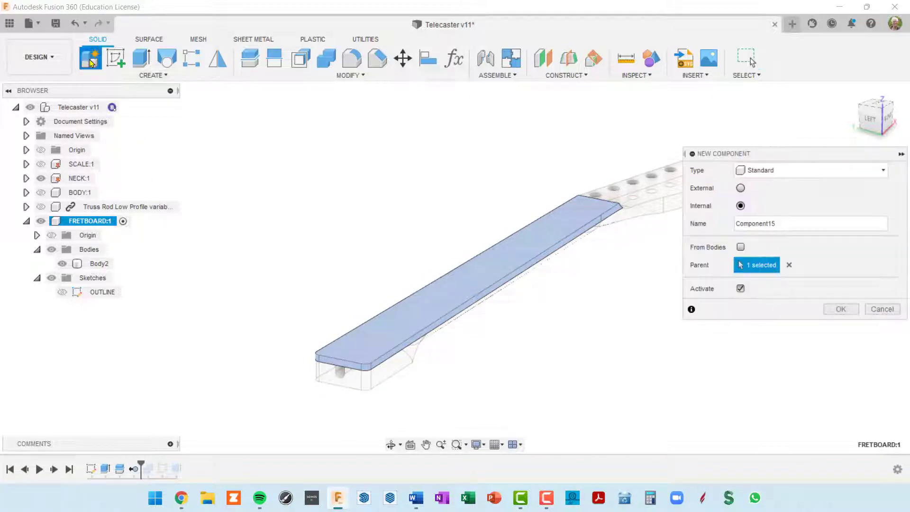
double_click(755, 223)
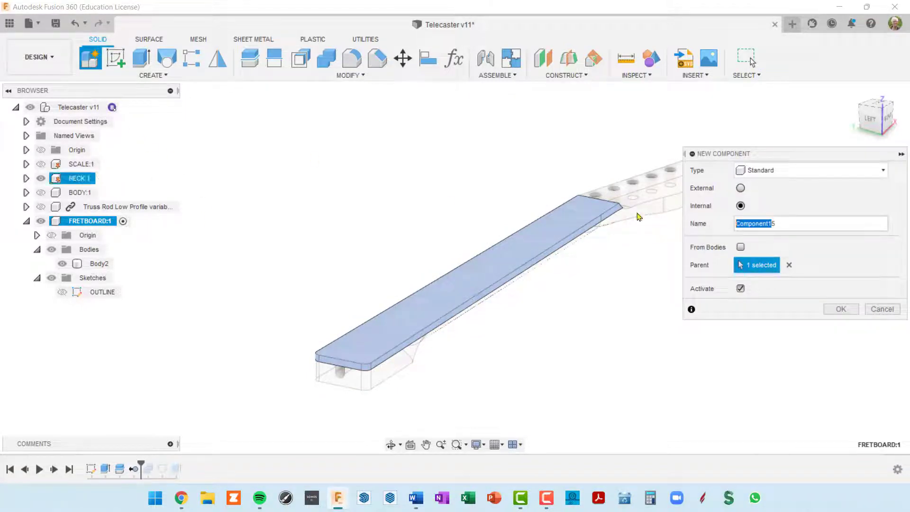
key(BackSpace)
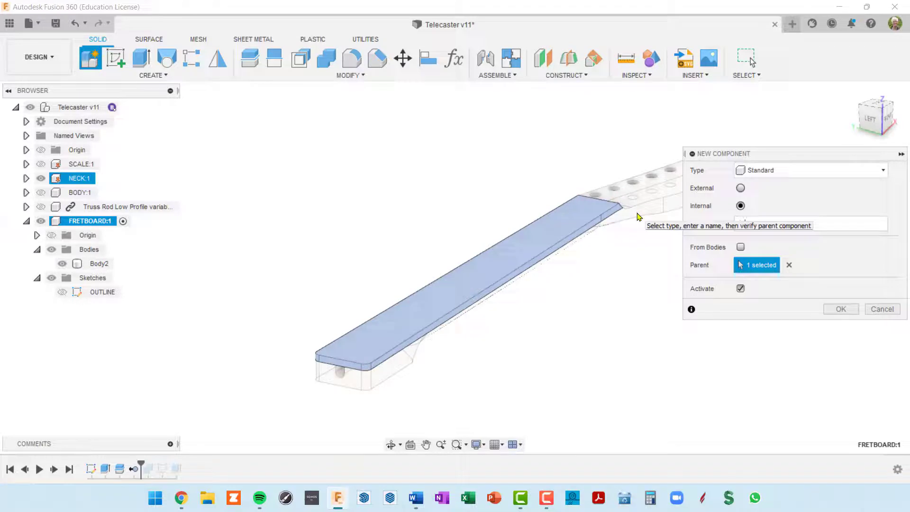
text(5)
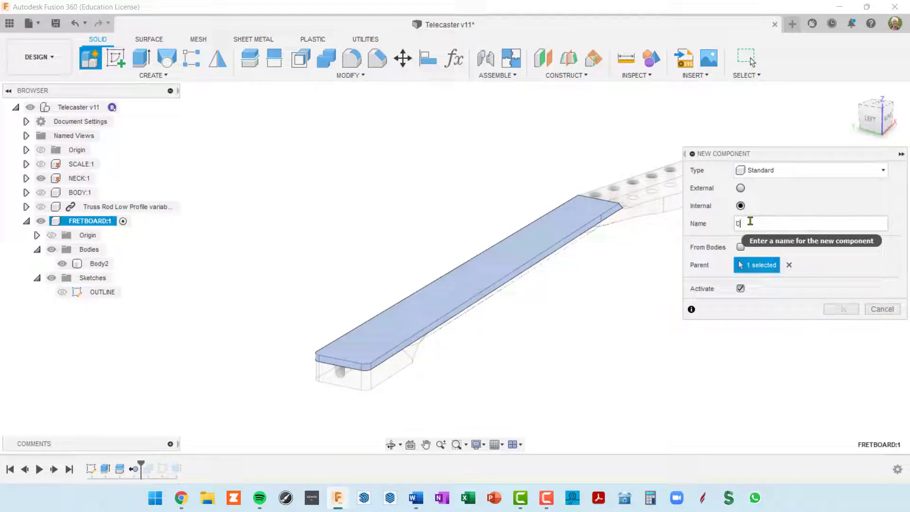
text(OTS)
key(Return)
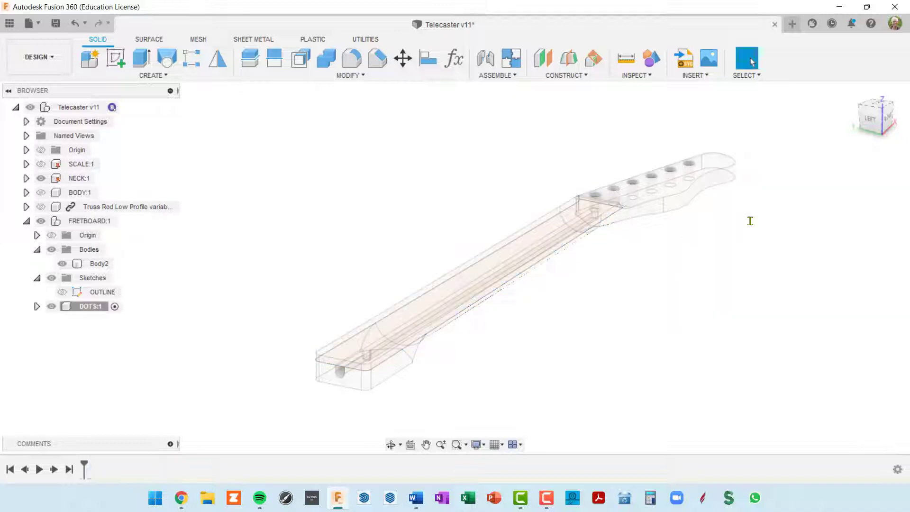
Start a new sketch on the fretboard's top face
middle_drag(262, 274, 307, 237)
scroll(396, 299, up, 2)
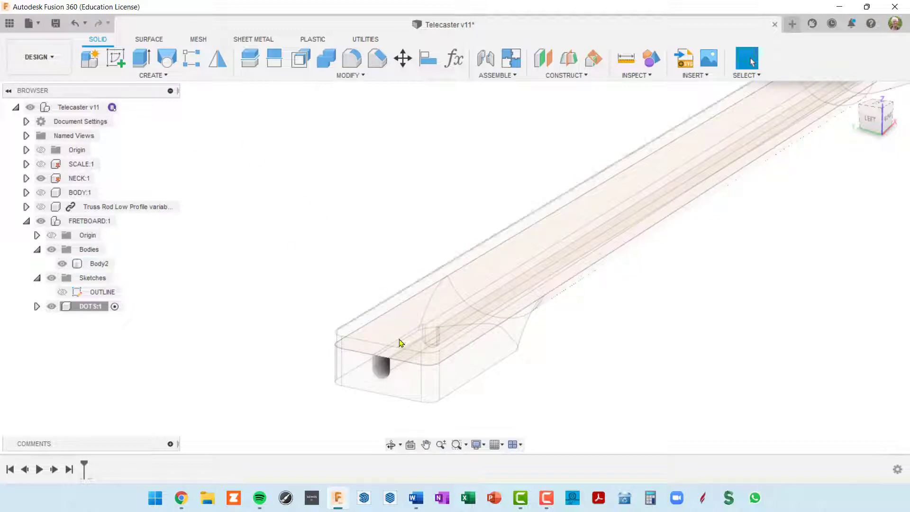
click(375, 321)
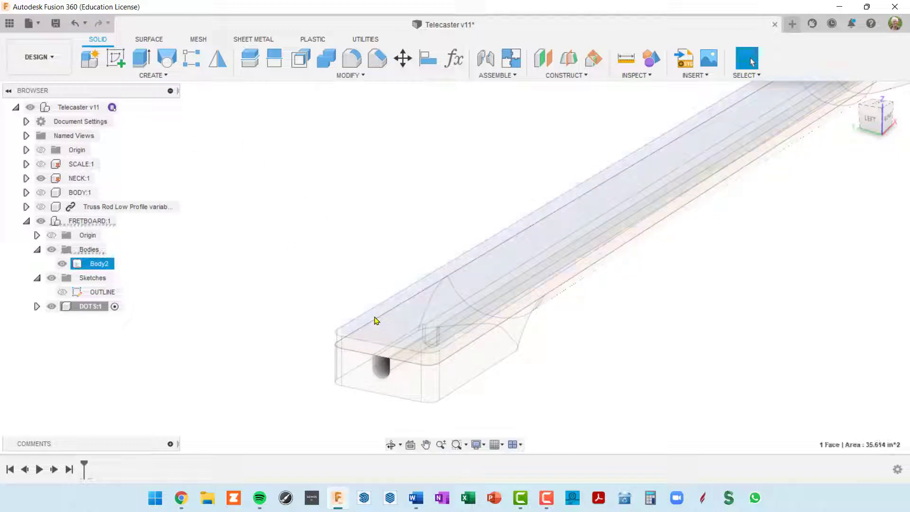
scroll(477, 259, down, 3)
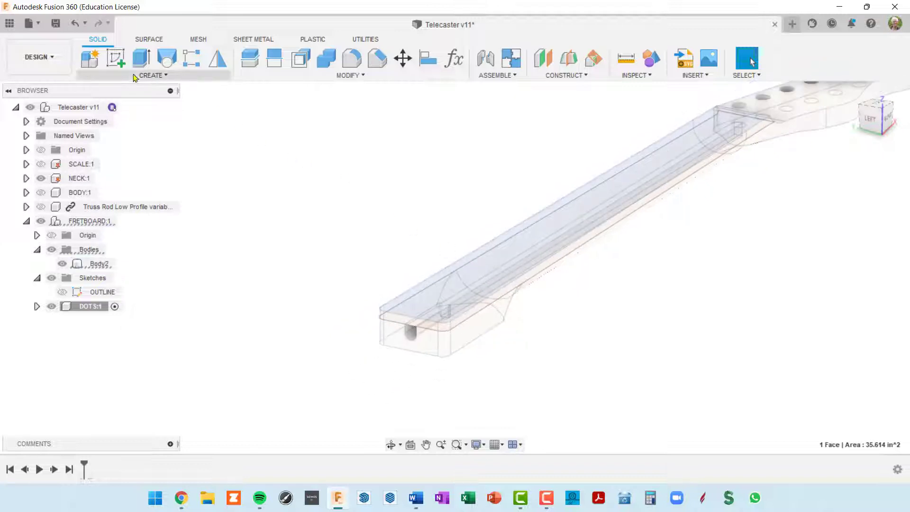
click(112, 61)
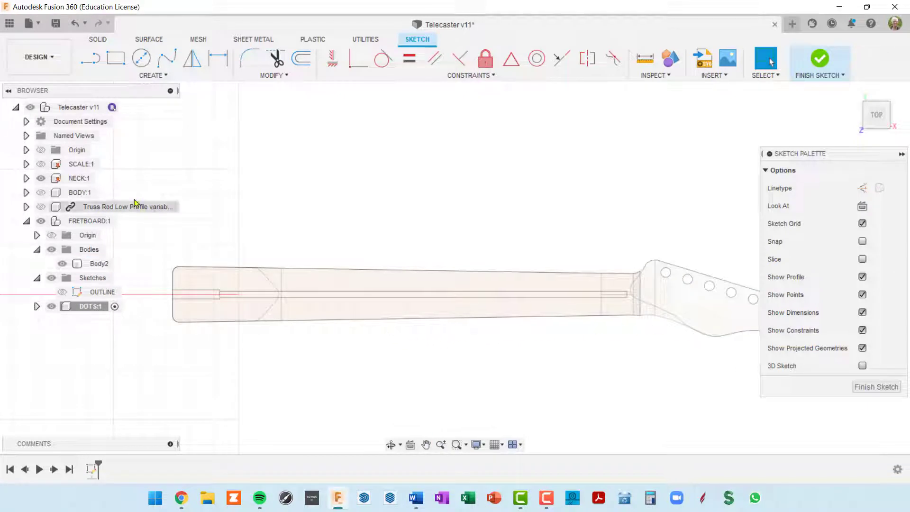
Make the SCALE:1 fret layout visible and zoom to the fretboard's left end
click(40, 165)
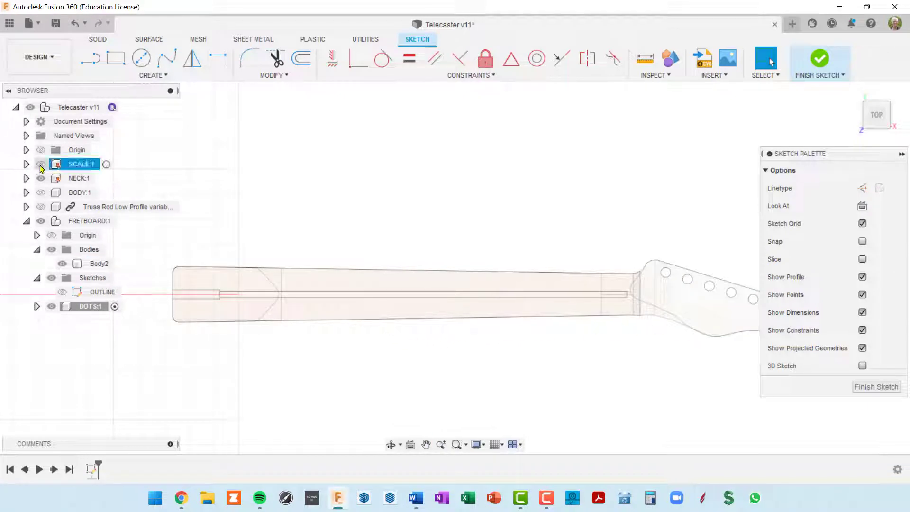
click(41, 164)
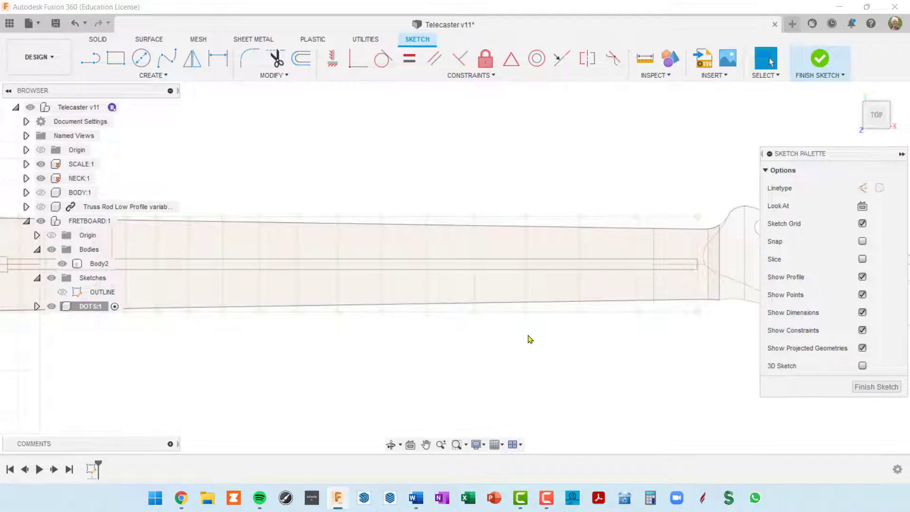
scroll(529, 339, down, 3)
mouse_move(535, 328)
middle_down()
mouse_move(666, 276)
mouse_move(692, 283)
middle_up()
scroll(200, 257, up, 1)
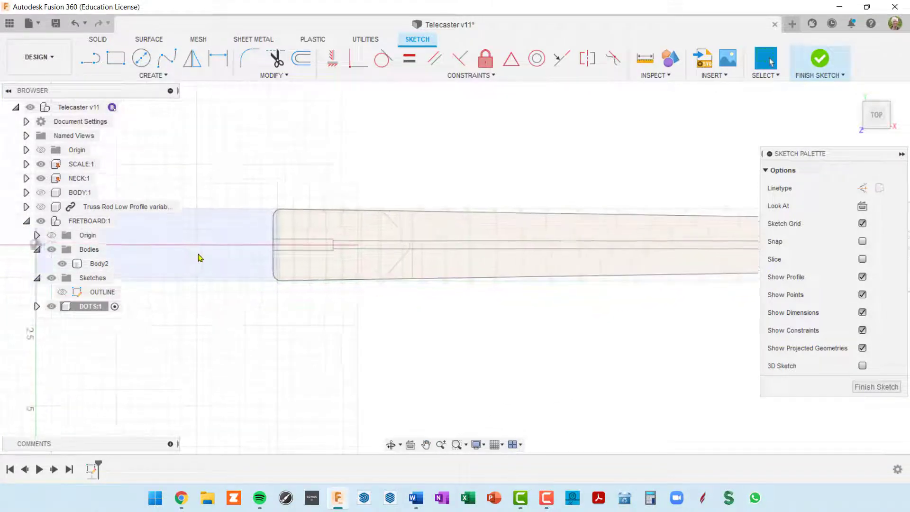
scroll(208, 253, up, 1)
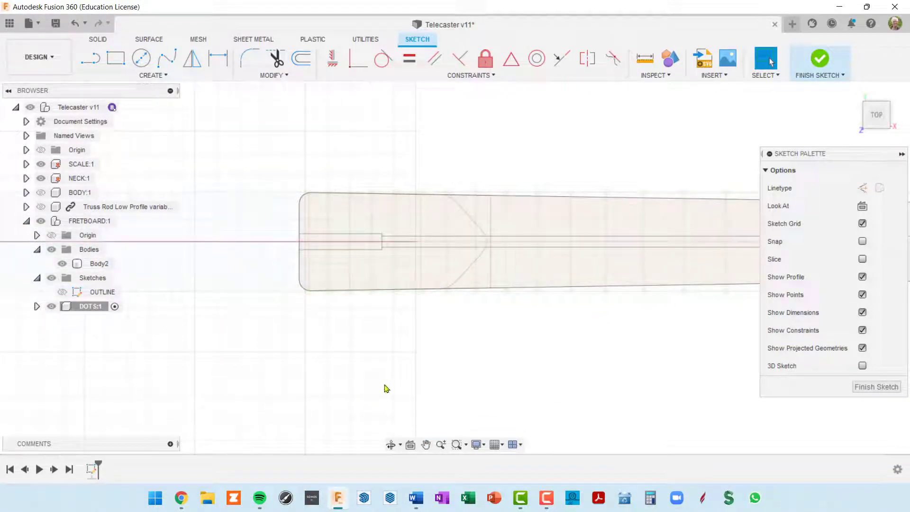
Start projecting, selecting the scale's centre line and the first eight fret lines
key(p)
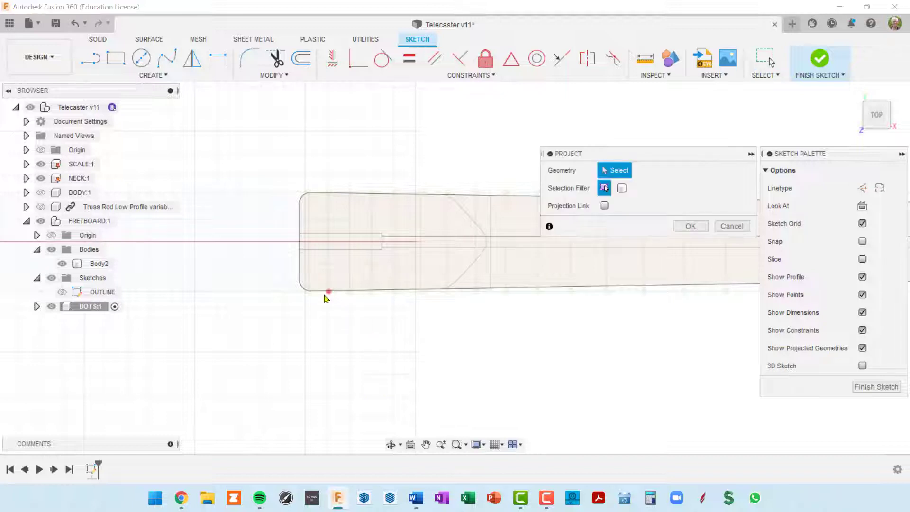
click(281, 242)
middle_drag(335, 305, 219, 369)
scroll(522, 345, down, 3)
scroll(544, 315, up, 4)
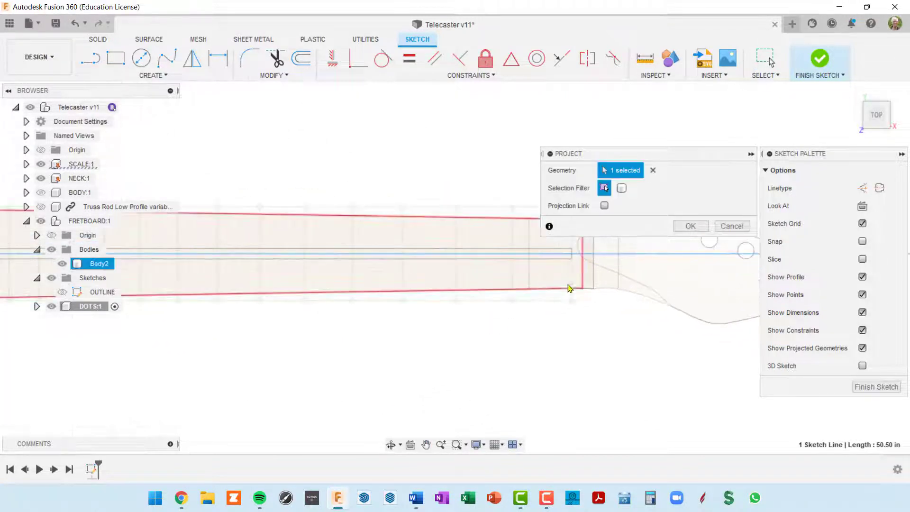
click(572, 281)
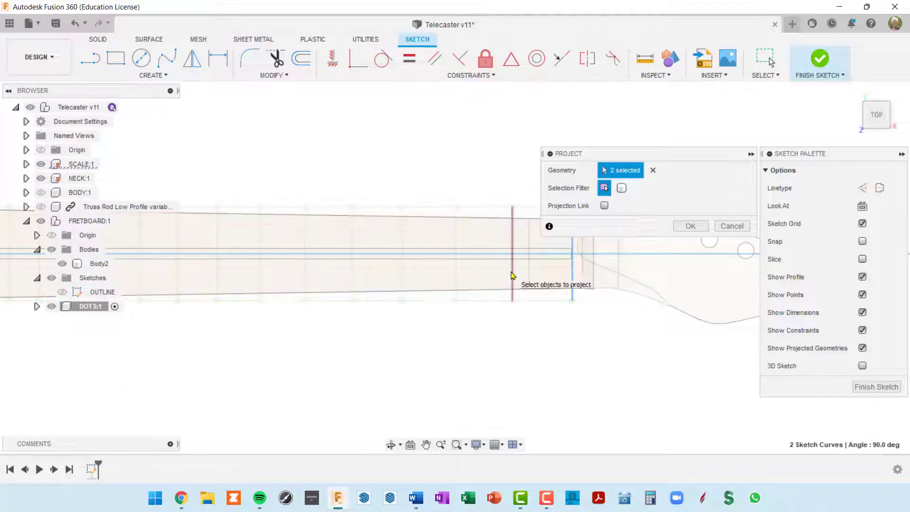
click(513, 280)
click(456, 276)
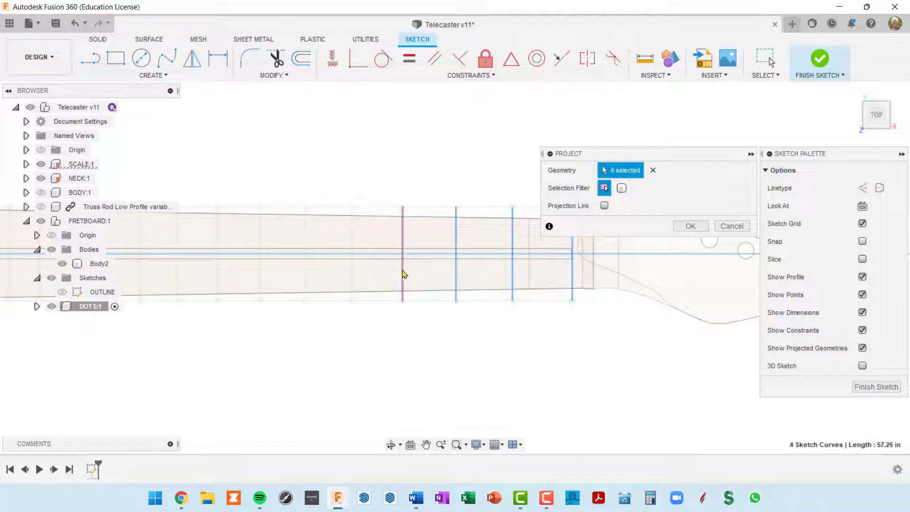
click(402, 274)
middle_drag(450, 280, 521, 264)
click(424, 258)
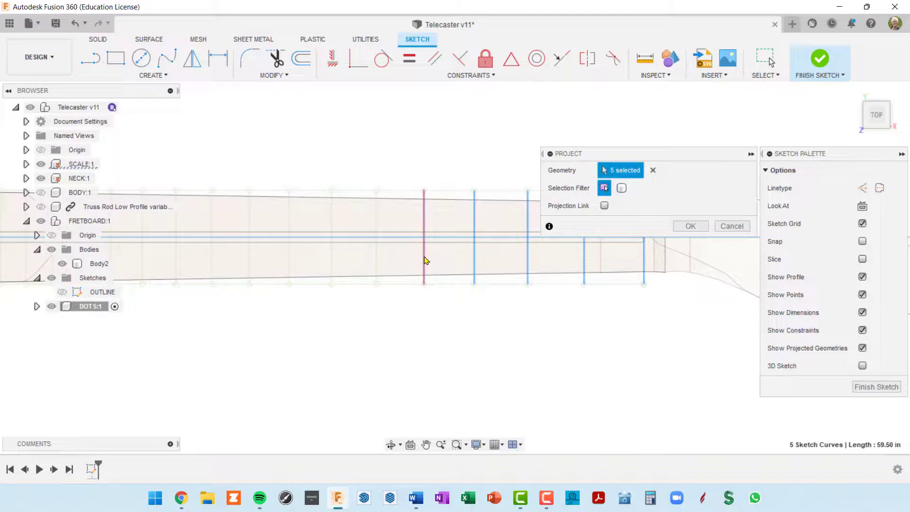
middle_drag(424, 257, 496, 307)
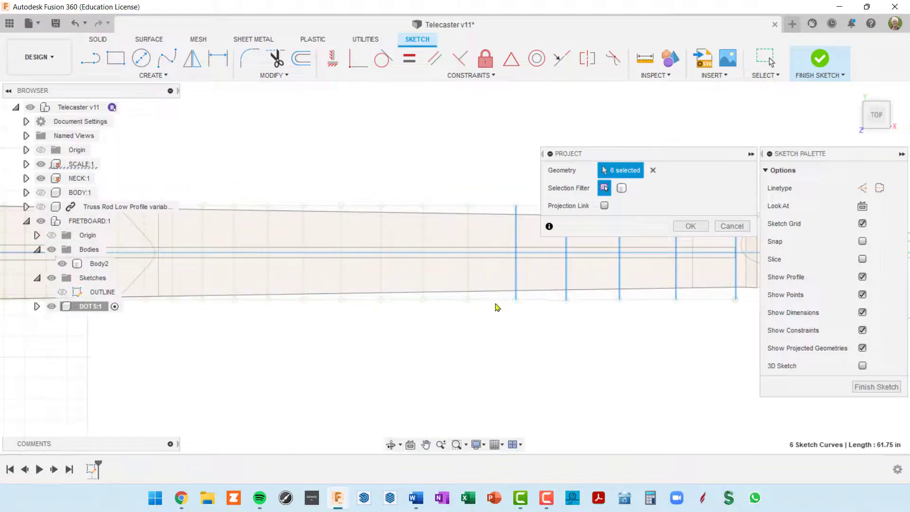
click(468, 280)
click(423, 277)
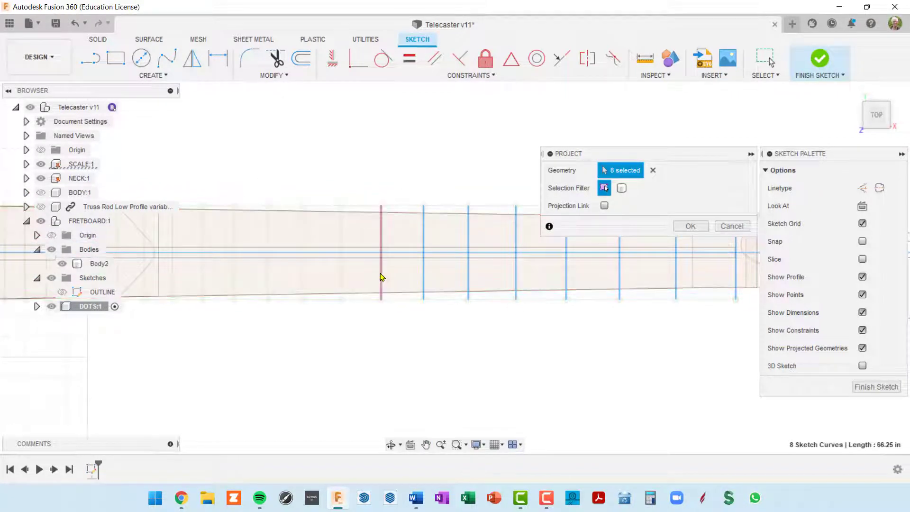
click(382, 276)
Select the remaining fret lines and confirm, projecting 23 curves in total
middle_drag(404, 296, 544, 300)
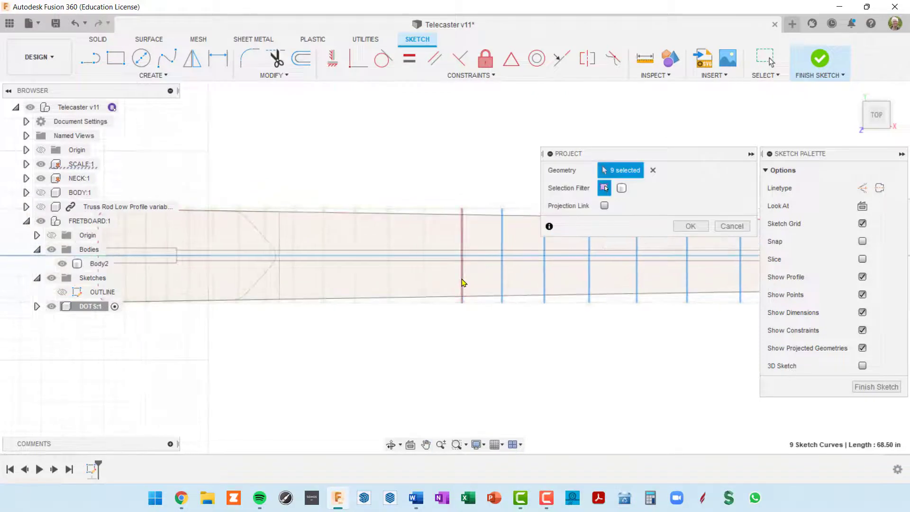
click(462, 282)
click(425, 281)
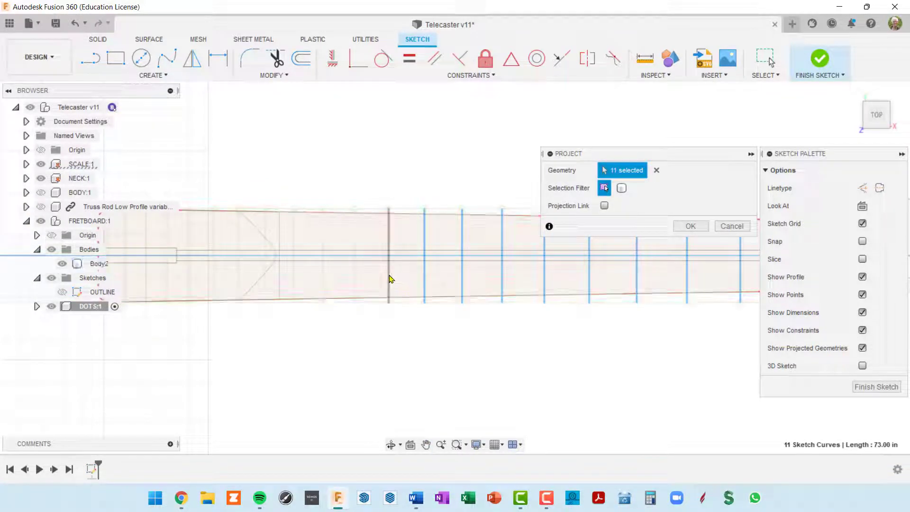
click(388, 277)
click(355, 279)
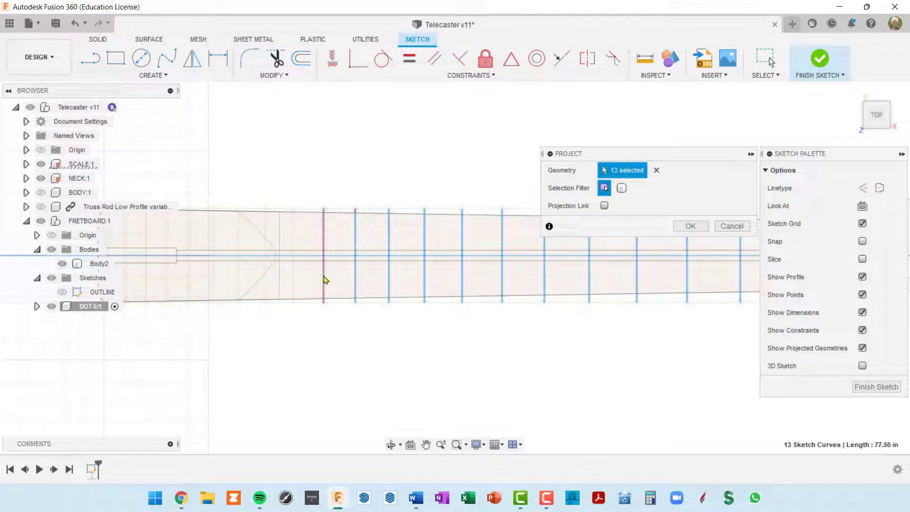
click(325, 284)
click(293, 286)
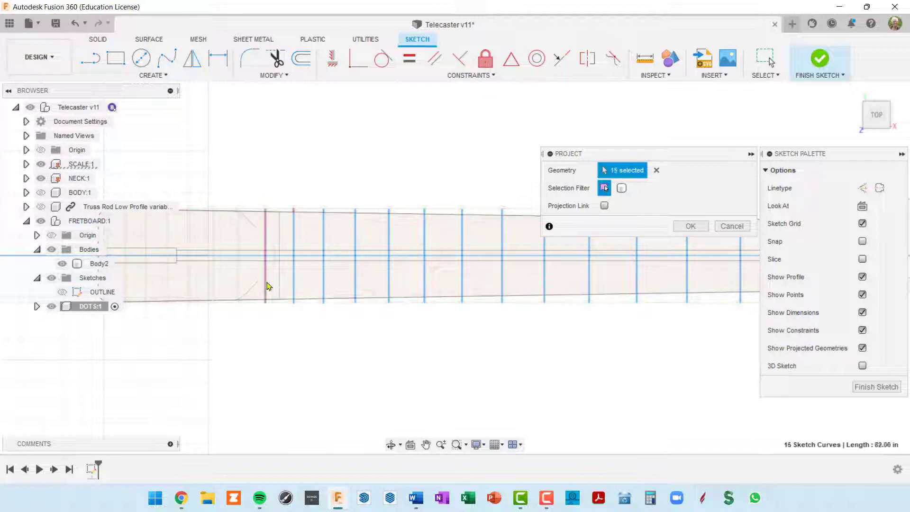
click(266, 284)
click(241, 286)
middle_drag(288, 332, 469, 341)
click(372, 301)
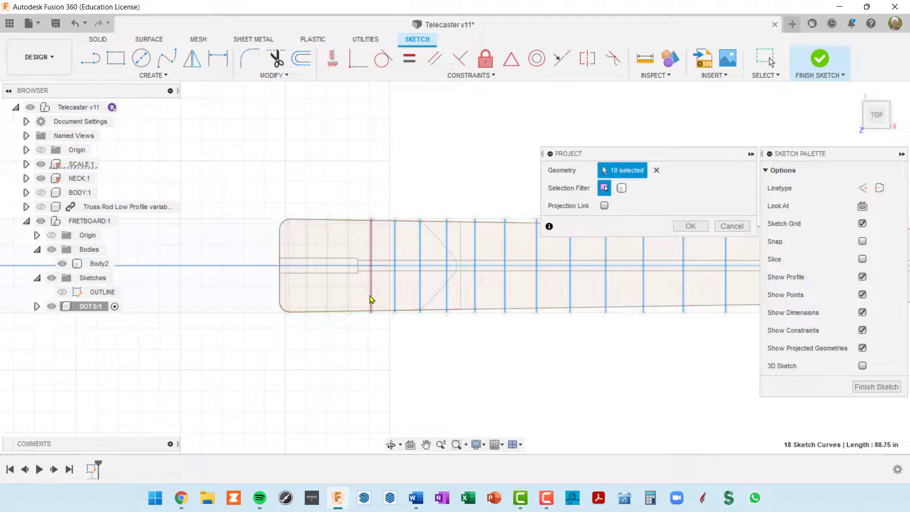
click(349, 298)
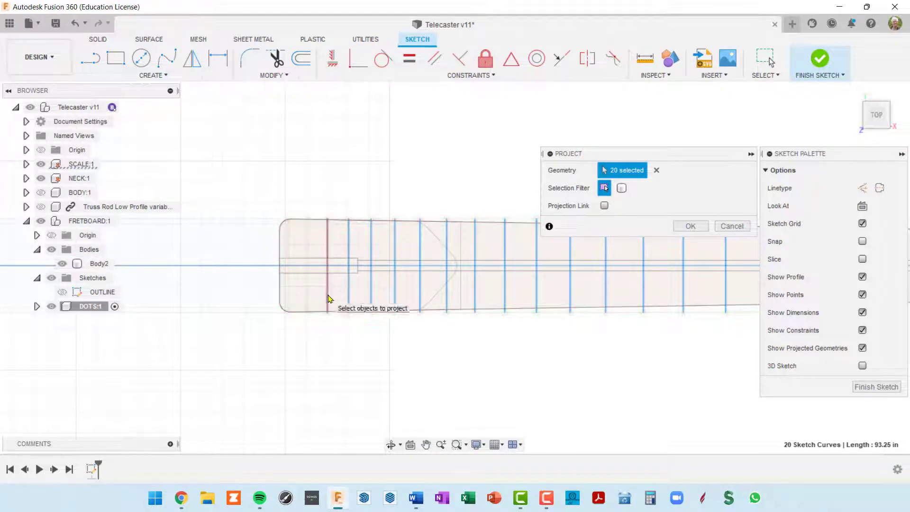
click(327, 298)
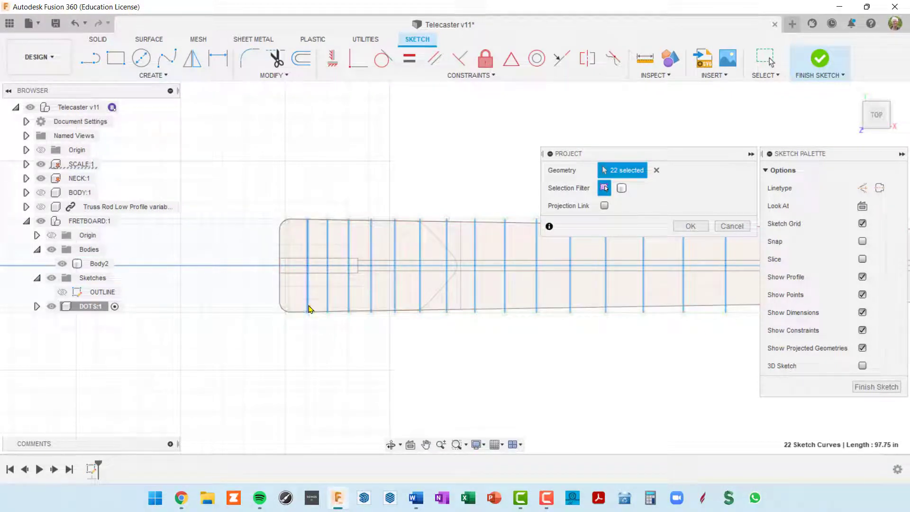
click(289, 294)
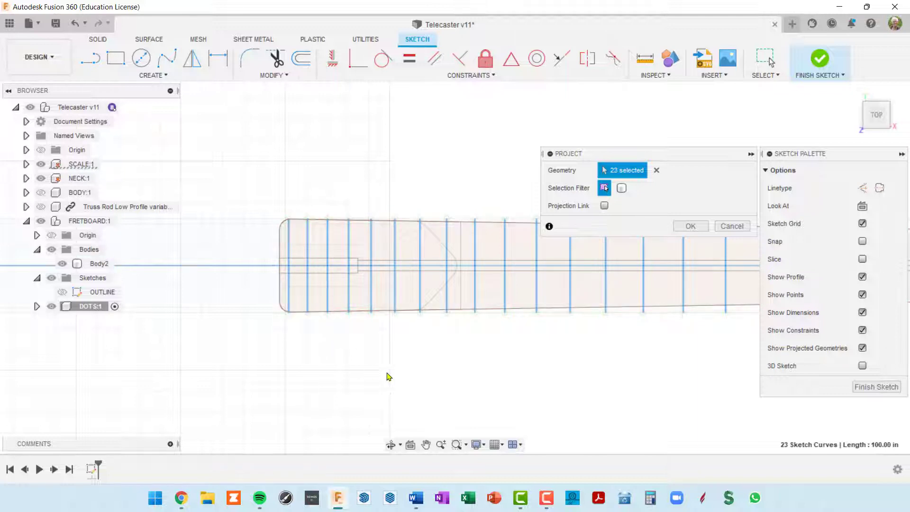
scroll(385, 376, down, 3)
mouse_move(616, 376)
middle_down()
mouse_move(459, 346)
mouse_move(468, 360)
middle_up()
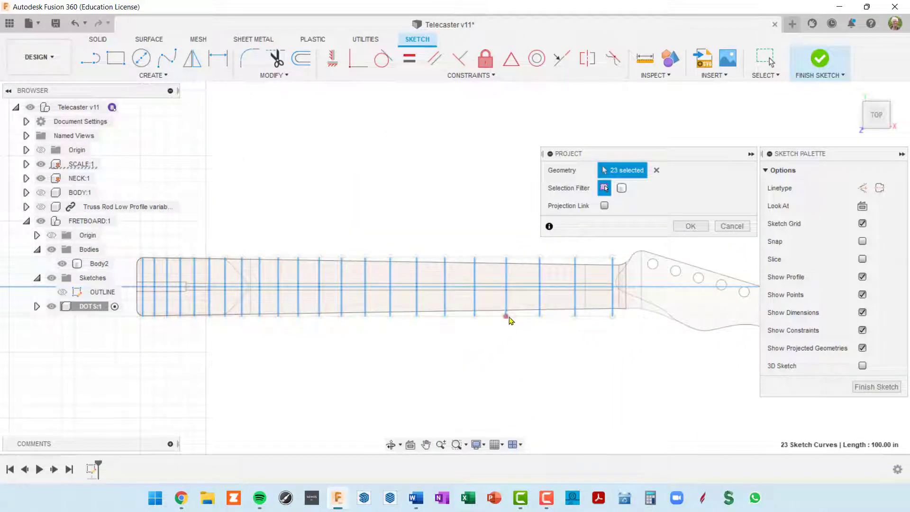
scroll(616, 304, up, 2)
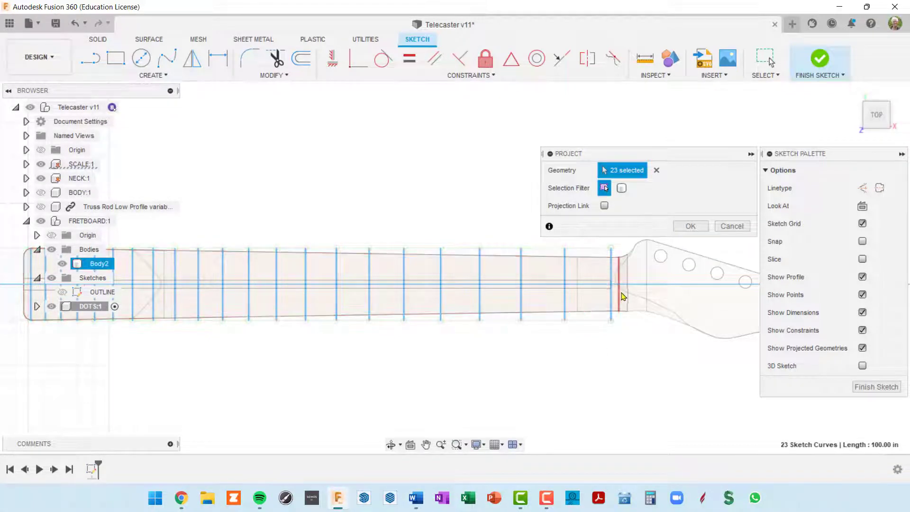
scroll(599, 325, down, 2)
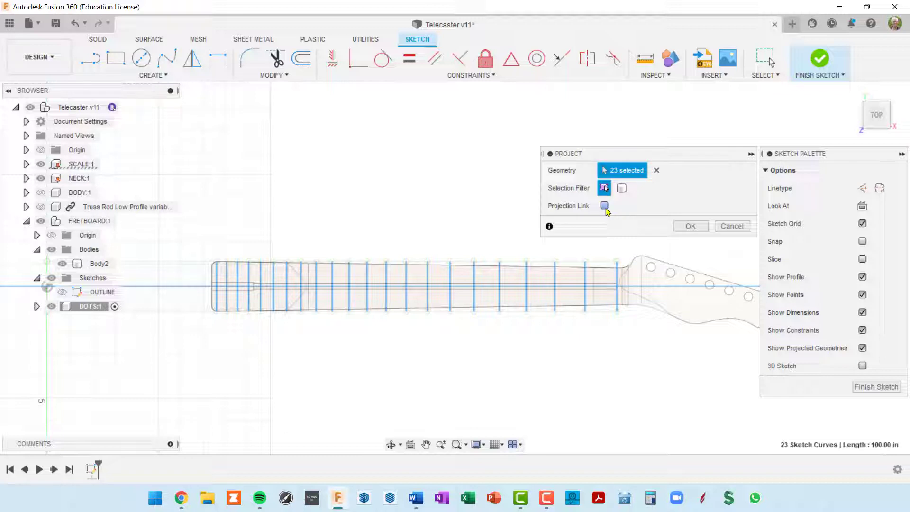
click(691, 228)
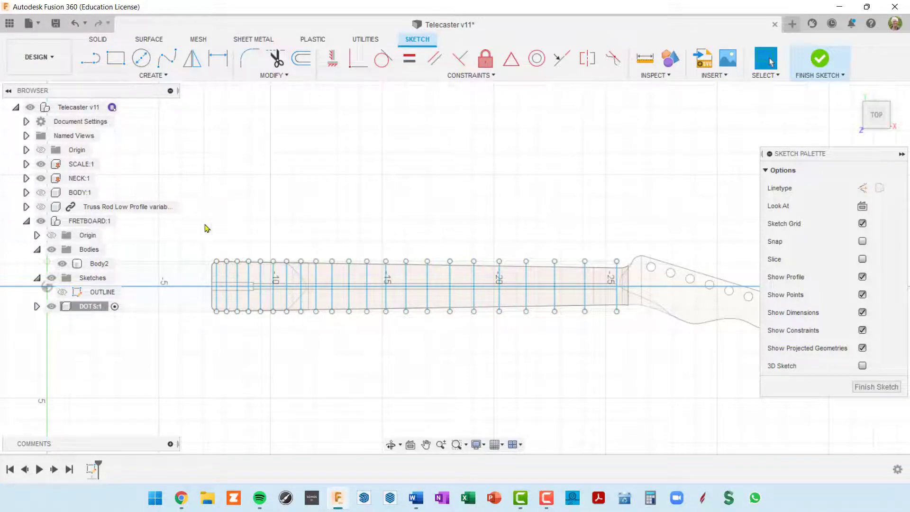
Convert the projected 50.50 in fretboard centre line into a dashed construction line
scroll(259, 301, up, 6)
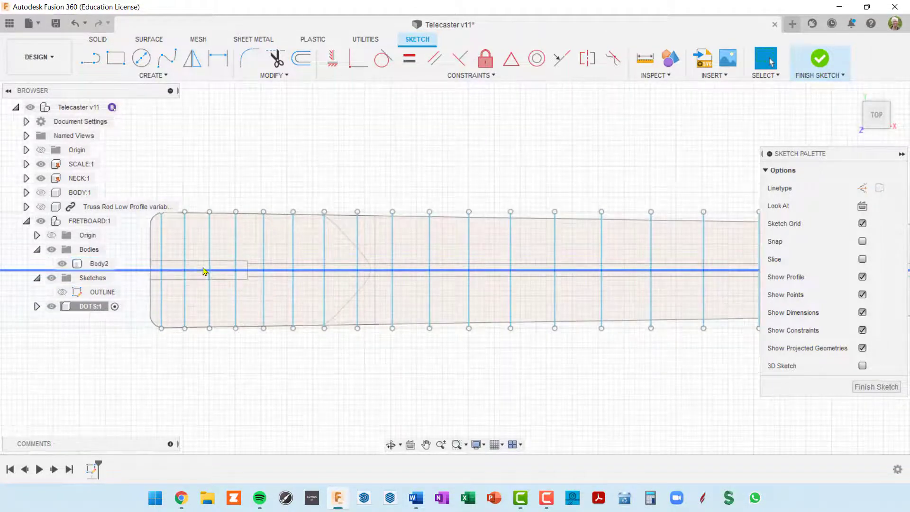
scroll(199, 274, down, 8)
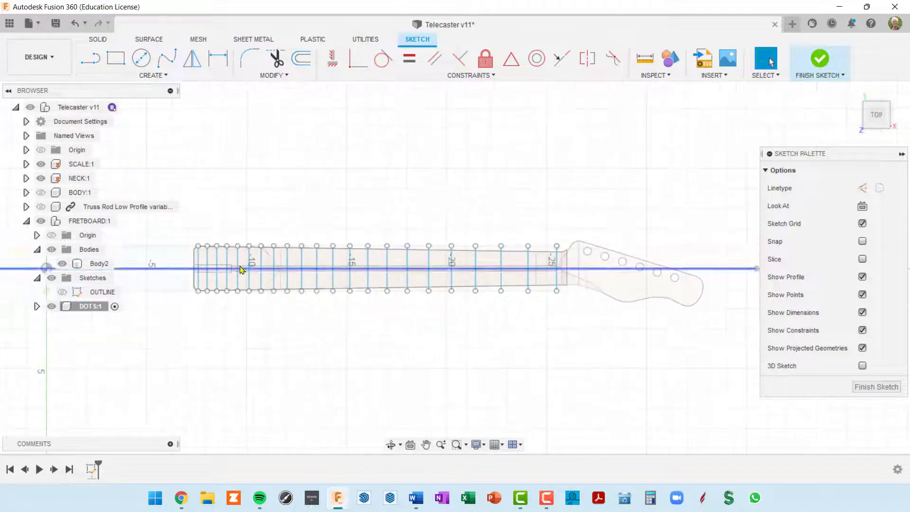
scroll(562, 276, up, 6)
scroll(564, 276, up, 3)
scroll(565, 276, down, 3)
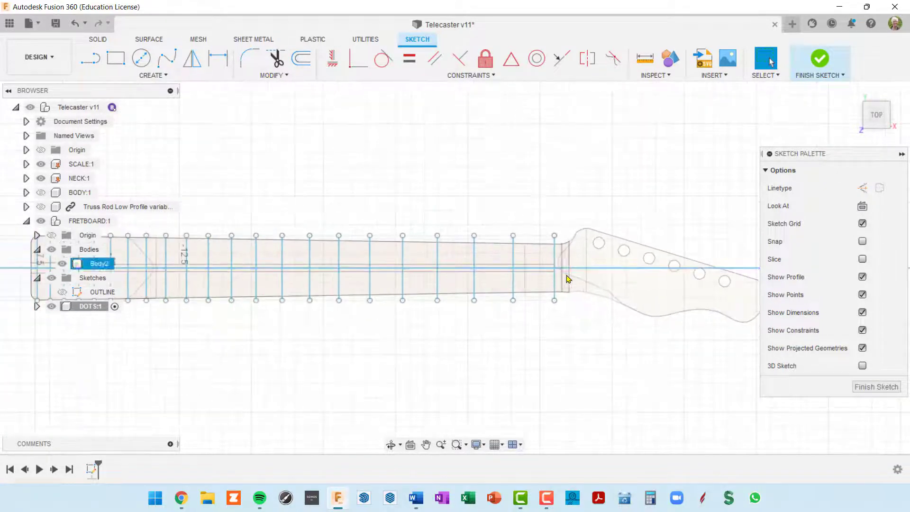
middle_drag(567, 273, 647, 245)
scroll(618, 254, up, 3)
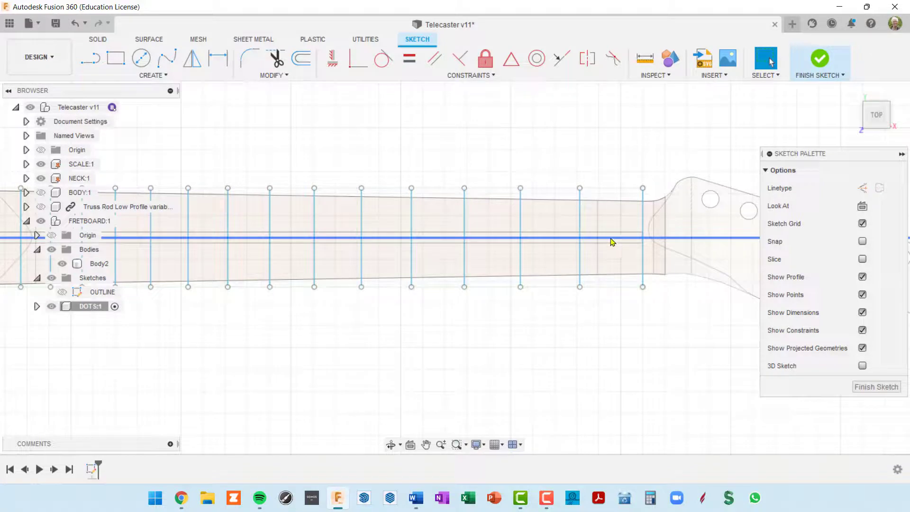
click(611, 238)
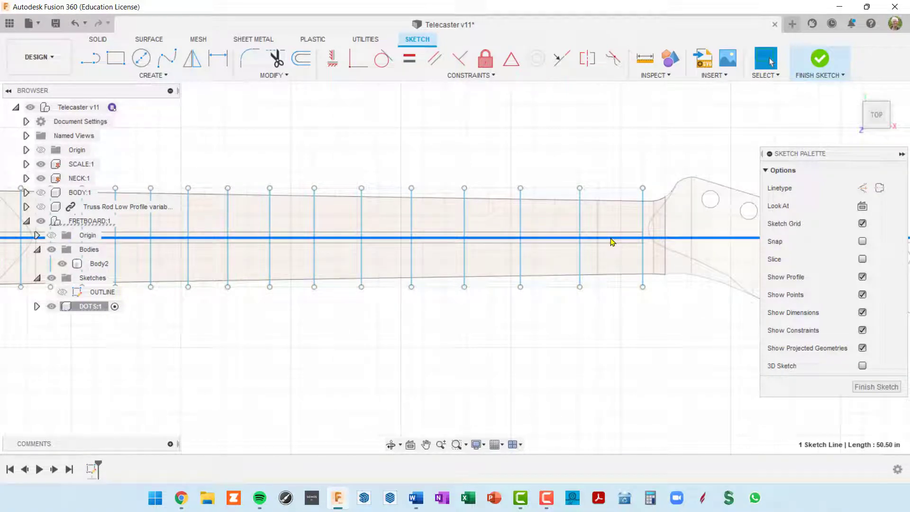
key(x)
scroll(574, 361, down, 3)
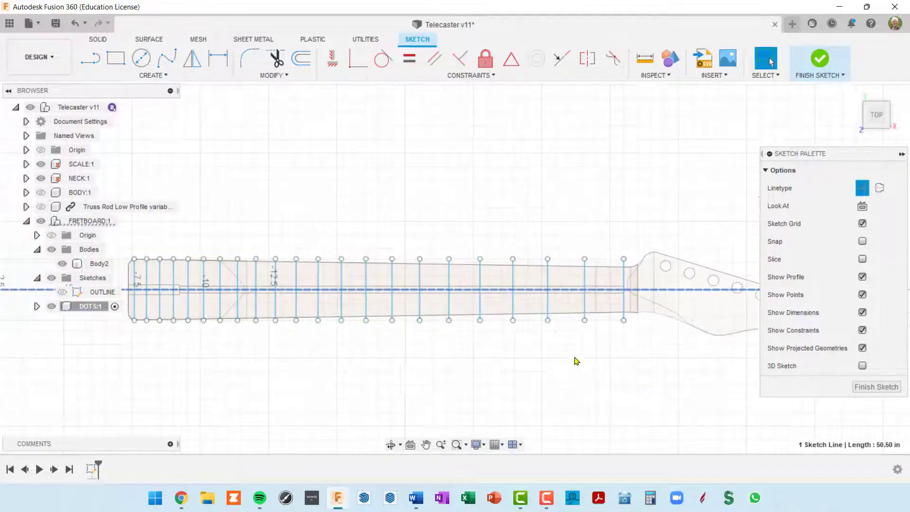
middle_drag(574, 361, 640, 314)
scroll(290, 296, up, 3)
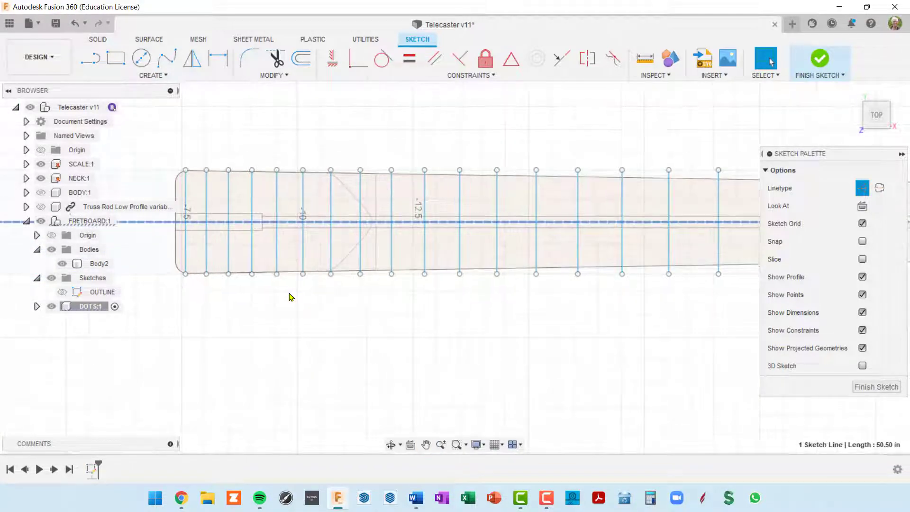
scroll(618, 335, down, 3)
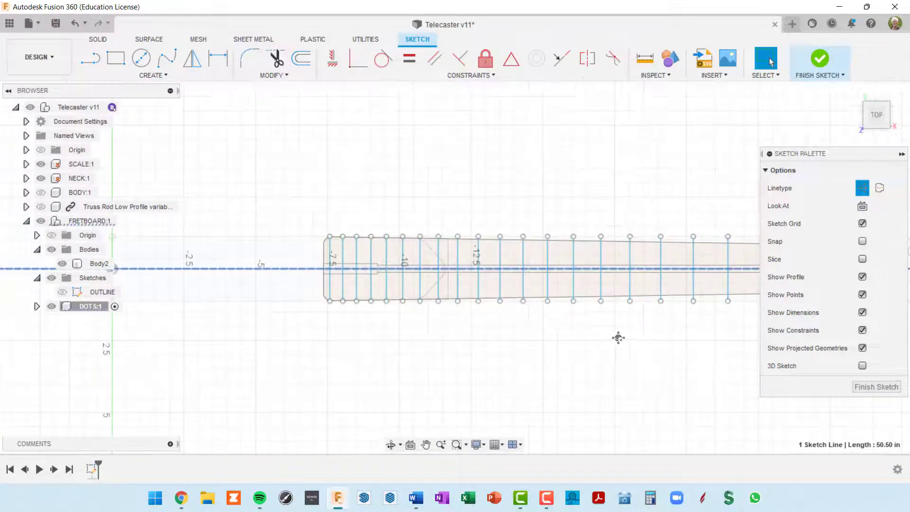
scroll(507, 326, up, 2)
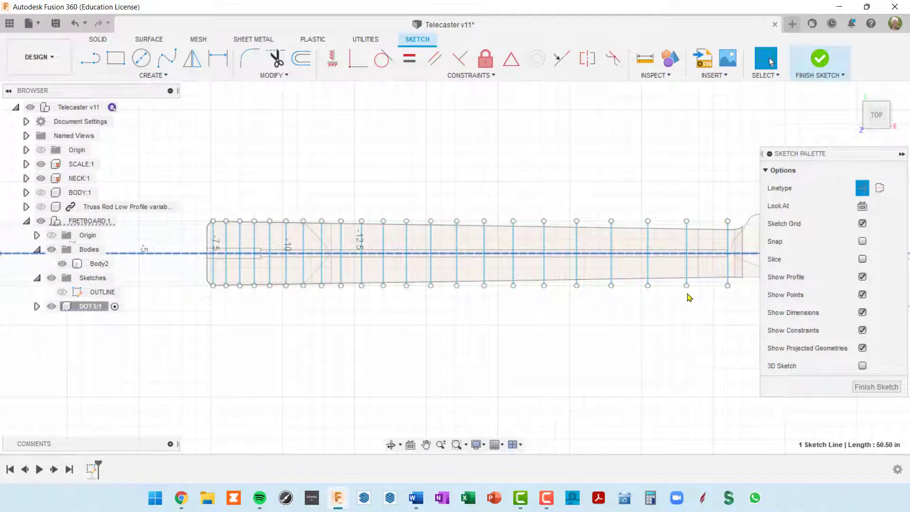
scroll(635, 301, up, 3)
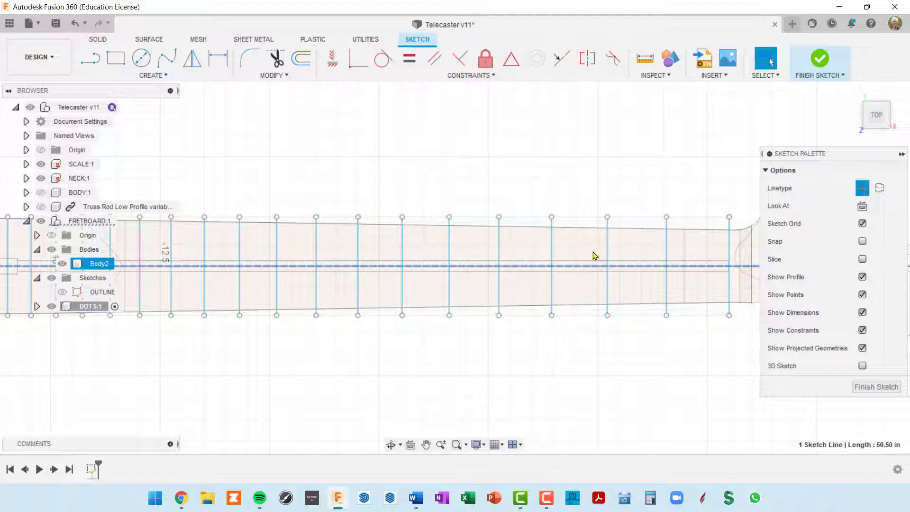
Draw a 0.25 diameter centre-diameter circle on the centre line between two frets
click(142, 59)
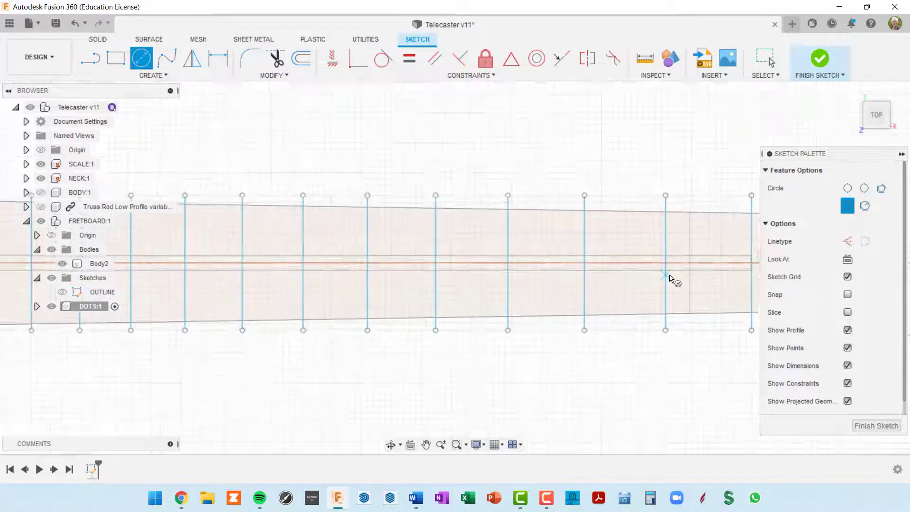
scroll(671, 274, up, 3)
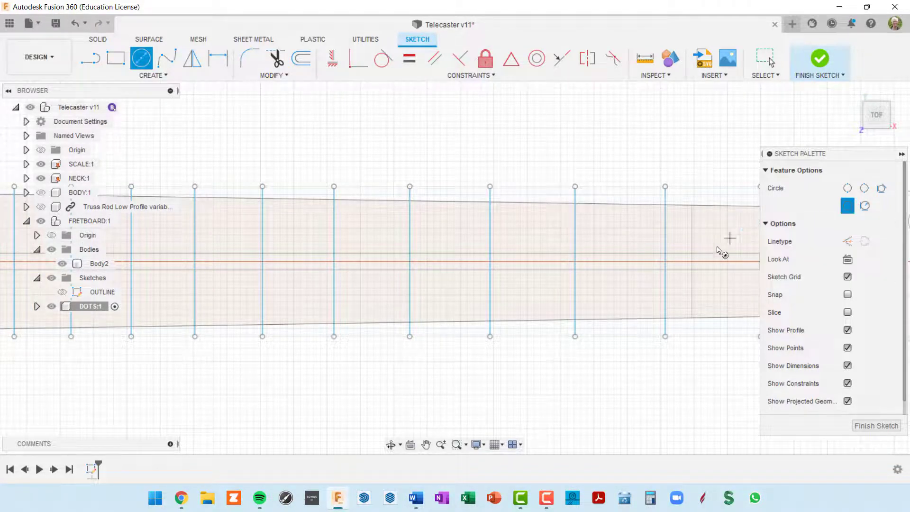
scroll(682, 294, down, 3)
middle_drag(676, 298, 642, 236)
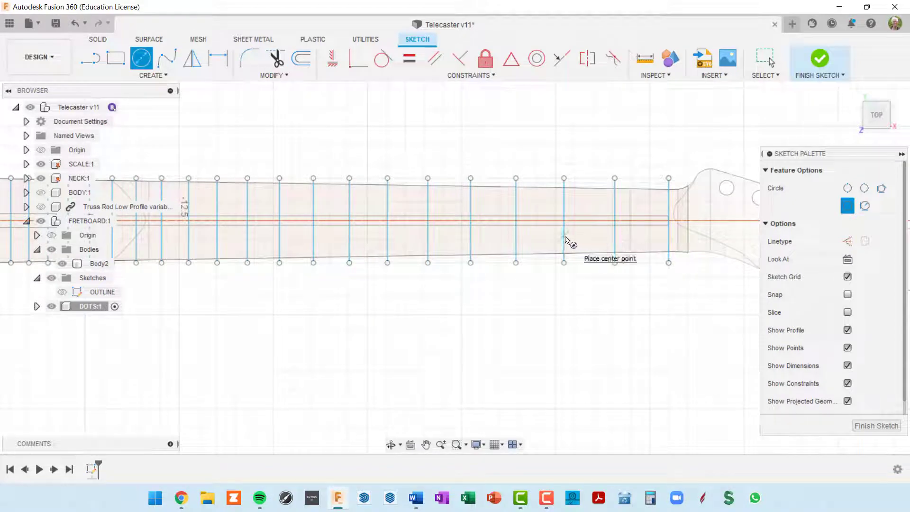
scroll(536, 222, up, 3)
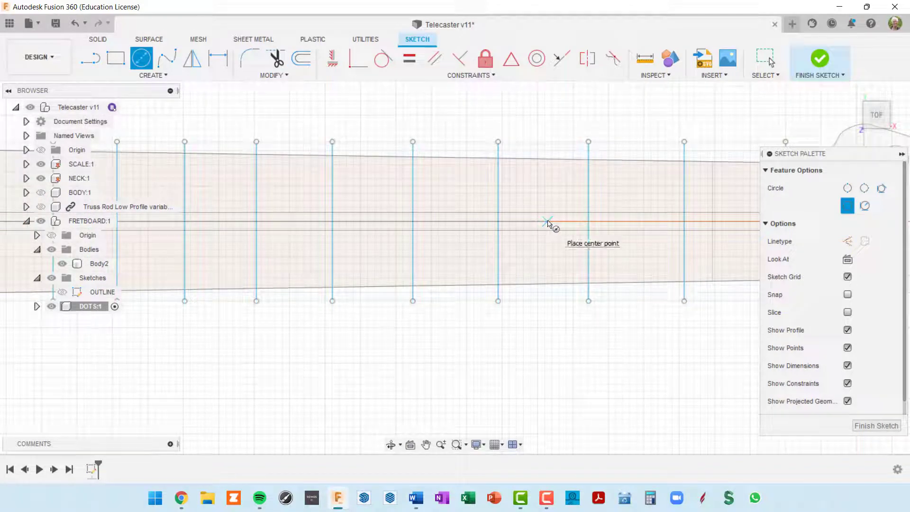
click(546, 222)
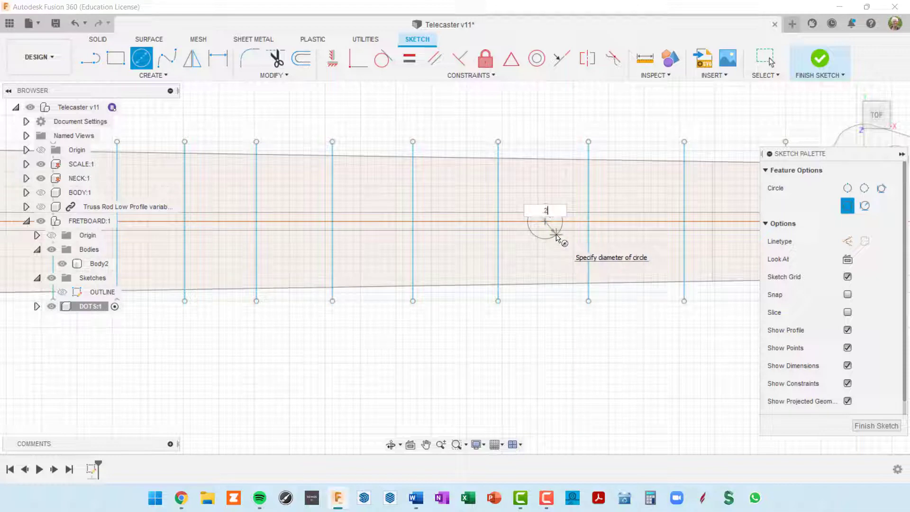
text(.25)
key(Return)
key(Escape)
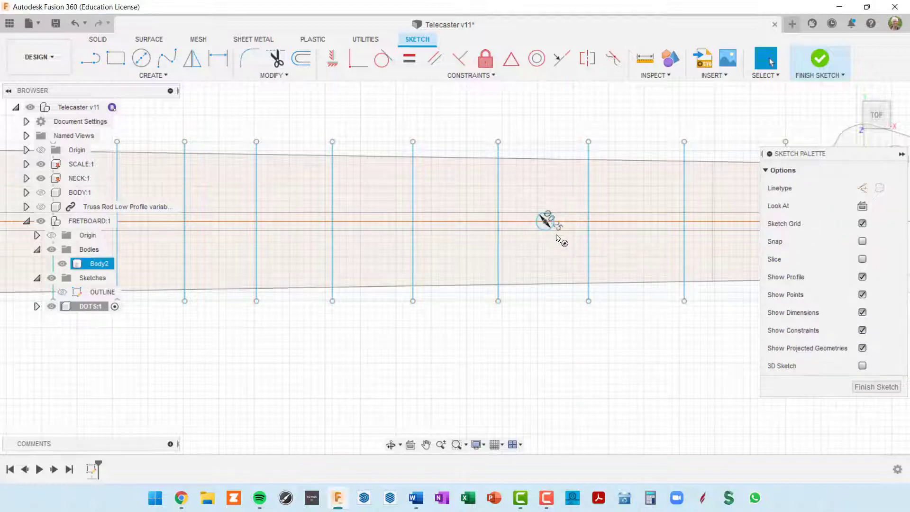
scroll(557, 238, up, 5)
scroll(563, 217, down, 2)
middle_drag(554, 217, 607, 289)
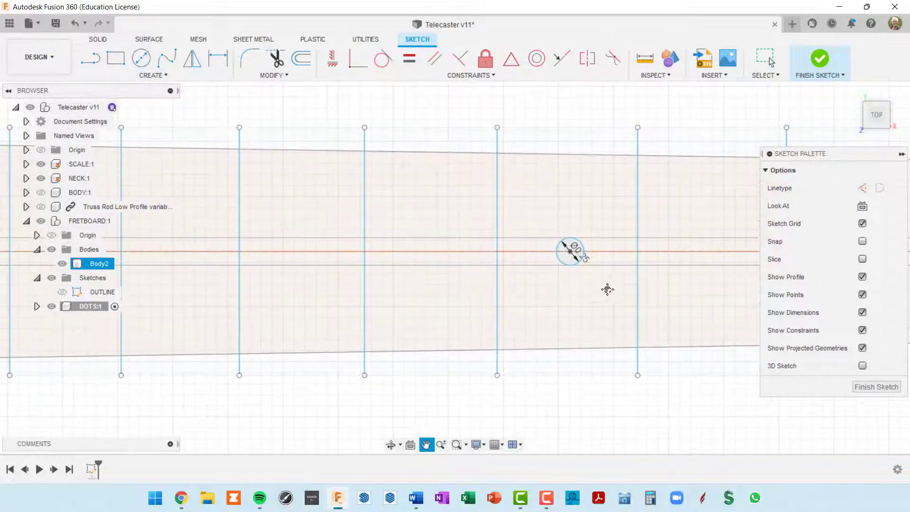
click(569, 251)
scroll(568, 251, up, 2)
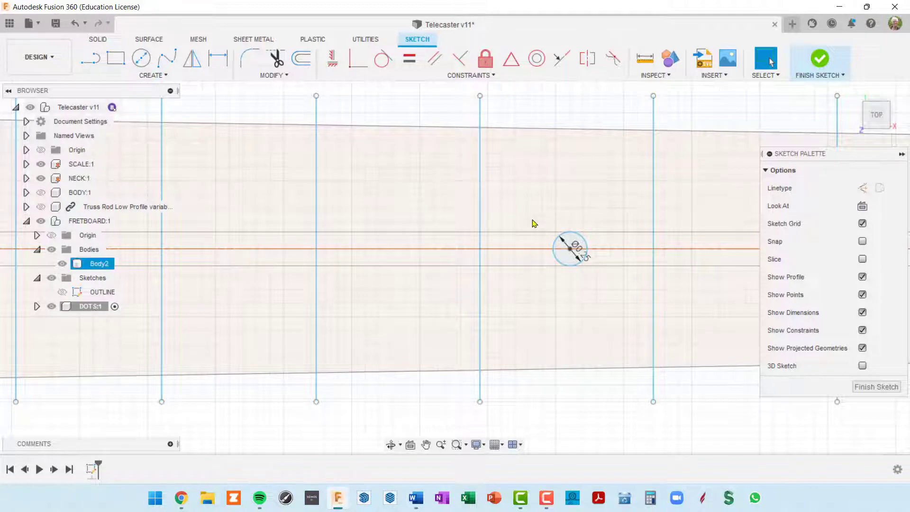
scroll(533, 216, down, 3)
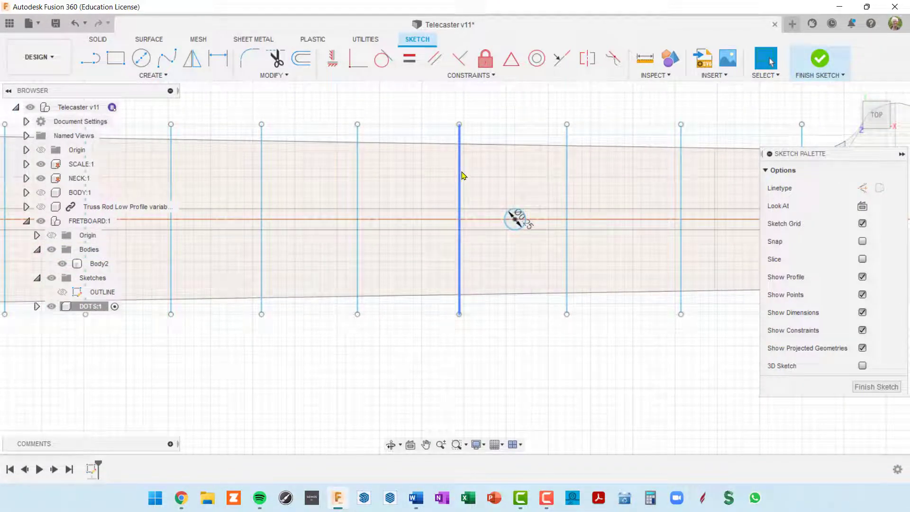
Dimension the spacing between the two fret lines as 1.275
key(d)
click(460, 177)
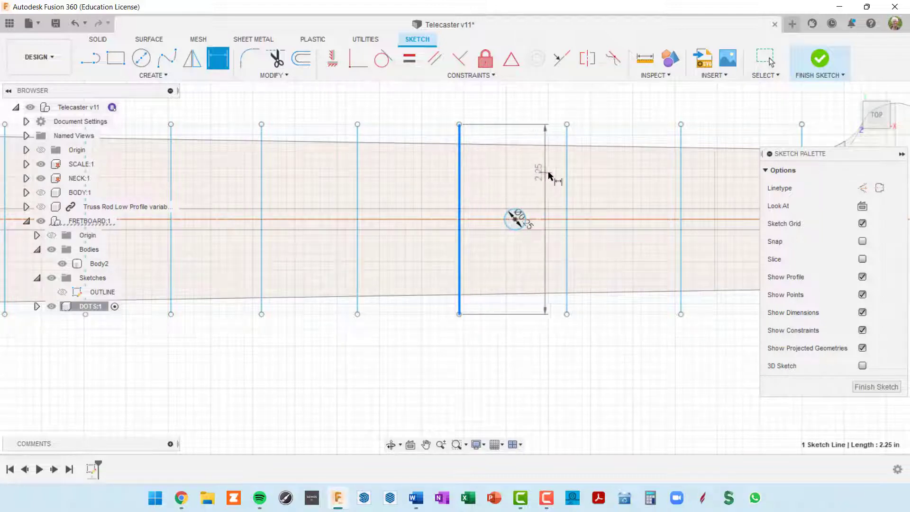
click(568, 176)
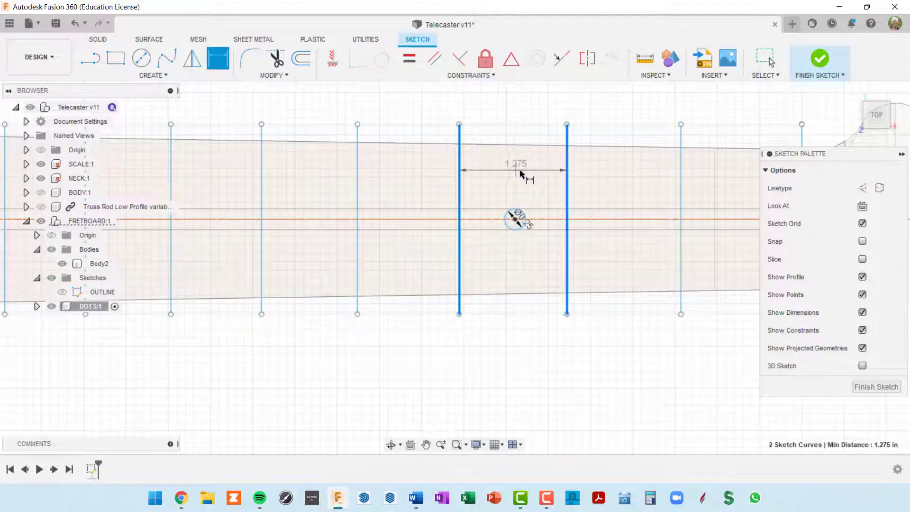
click(525, 178)
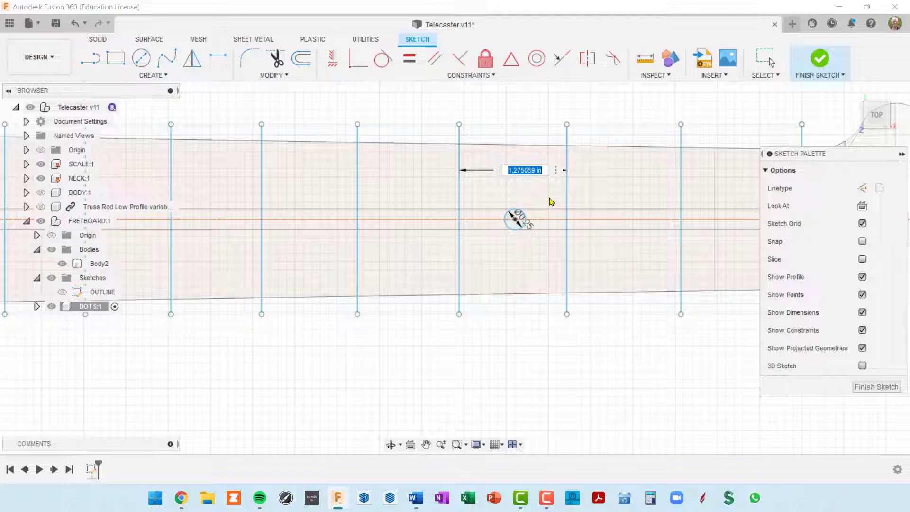
key(Return)
scroll(540, 197, up, 3)
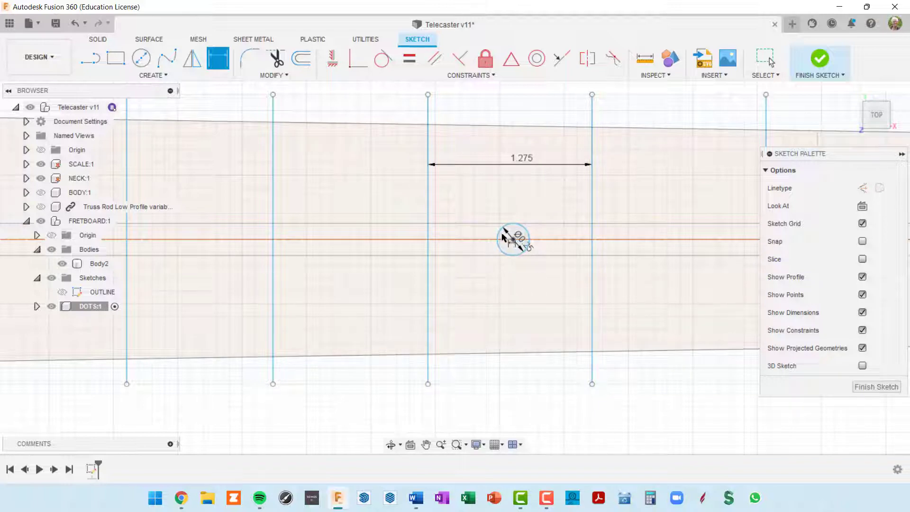
Dimension the dot centre from the left fret line as d159/2 (0.638)
click(429, 282)
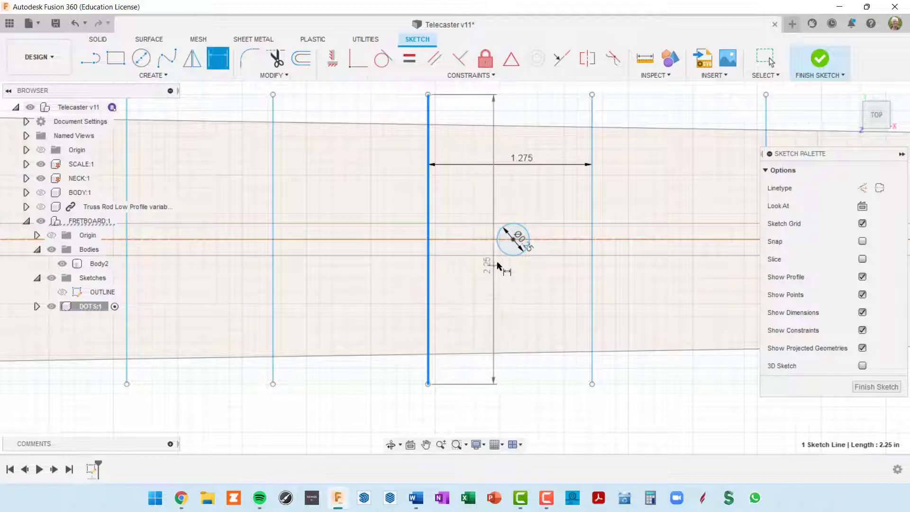
scroll(511, 257, up, 3)
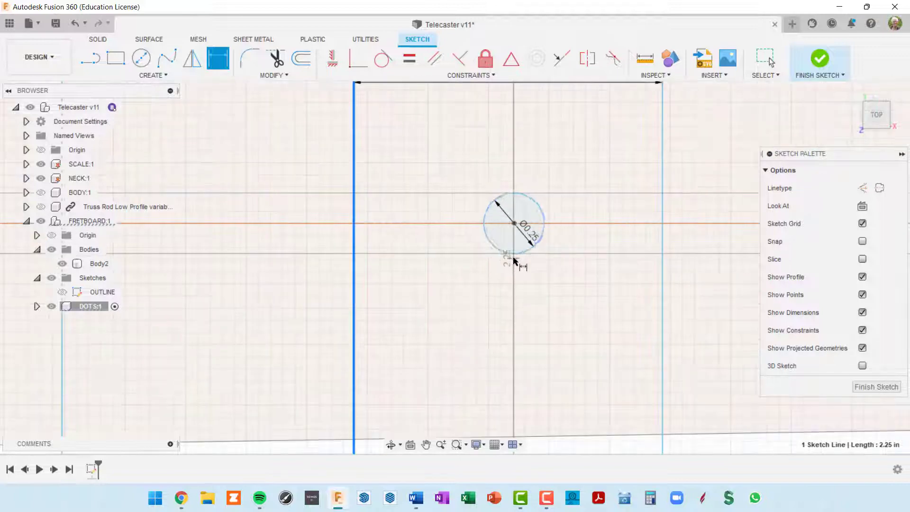
click(514, 225)
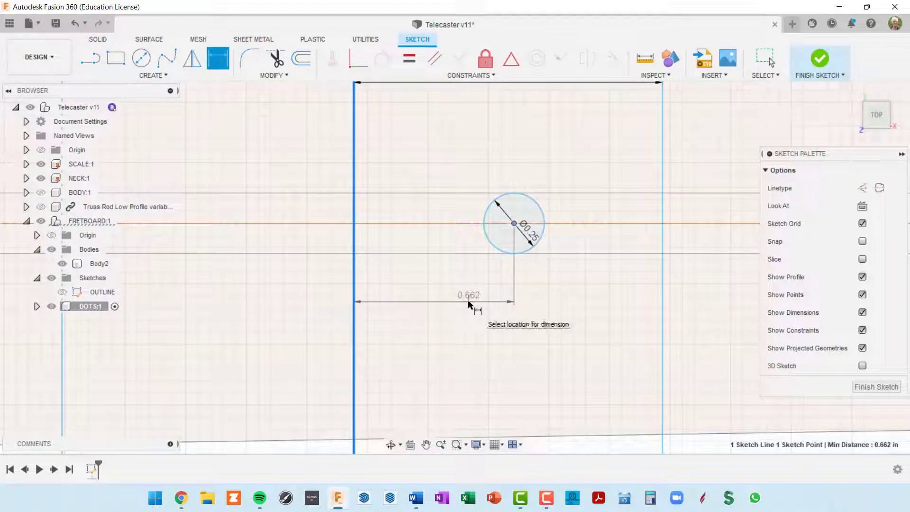
click(468, 304)
scroll(518, 284, down, 3)
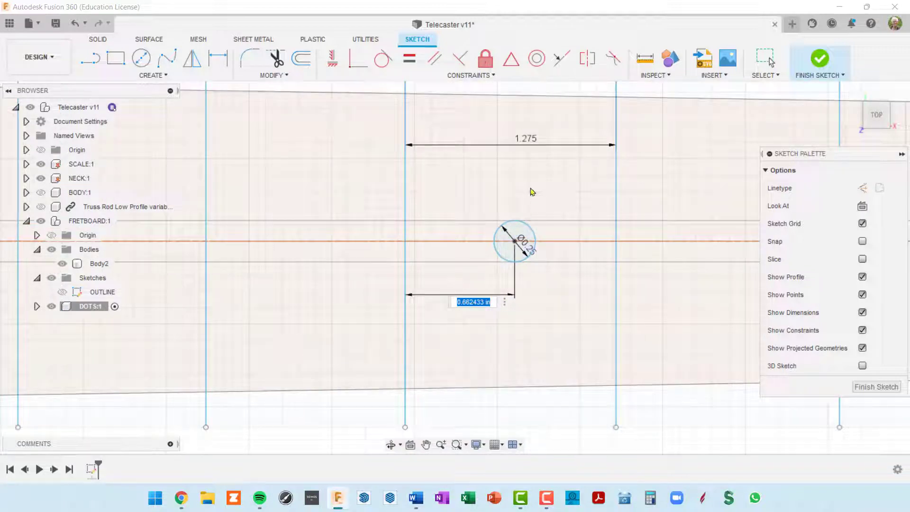
click(529, 141)
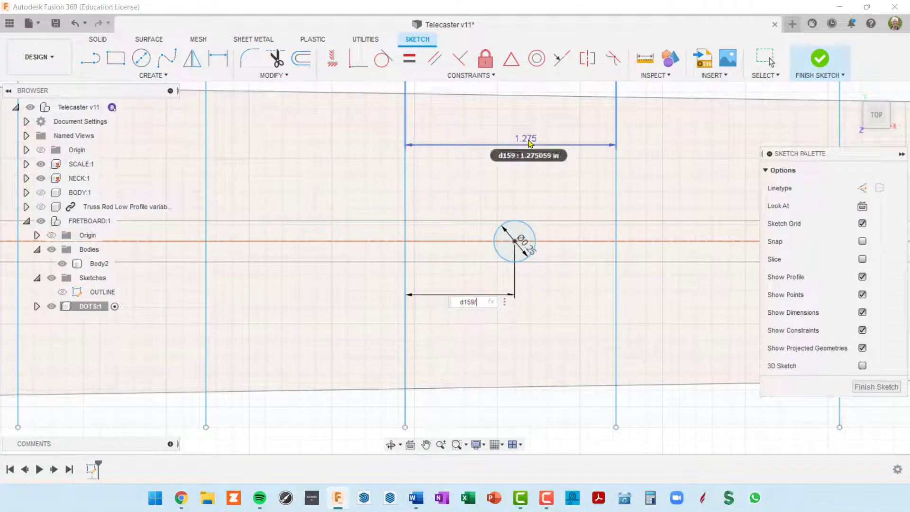
text(/2)
key(Return)
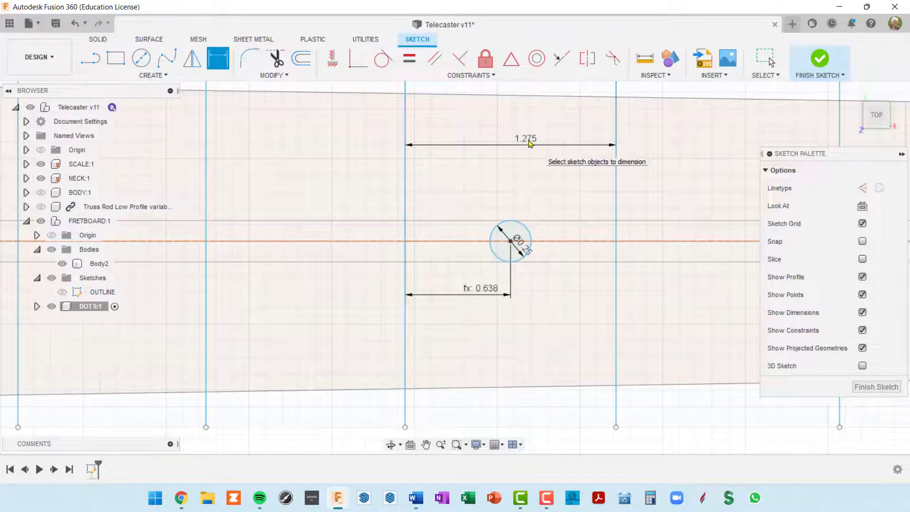
Hide the SCALE:1 and NECK:1 bodies in the Browser
scroll(496, 176, down, 3)
scroll(506, 250, down, 3)
middle_drag(546, 244, 583, 222)
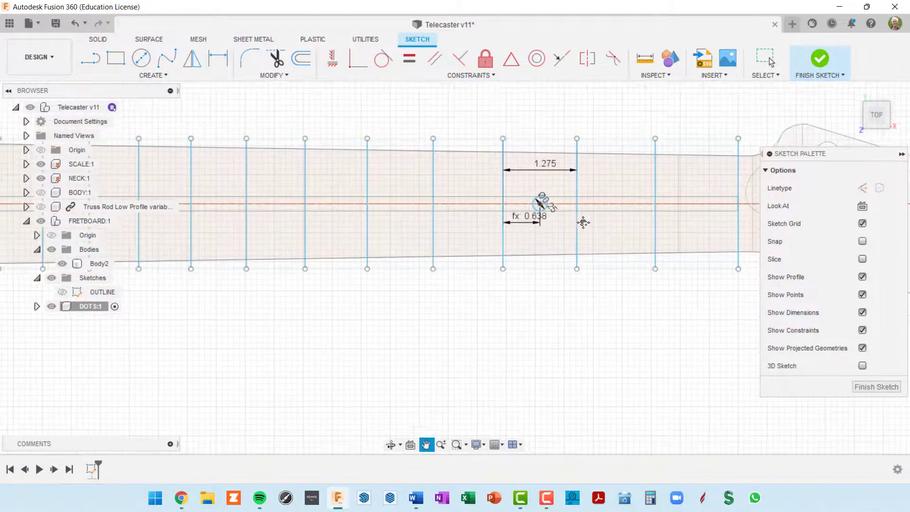
scroll(554, 223, up, 3)
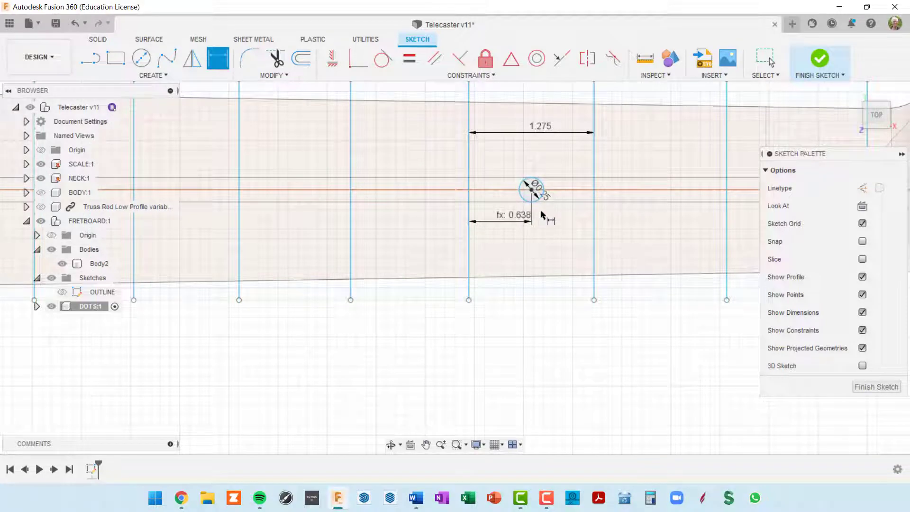
scroll(541, 214, down, 5)
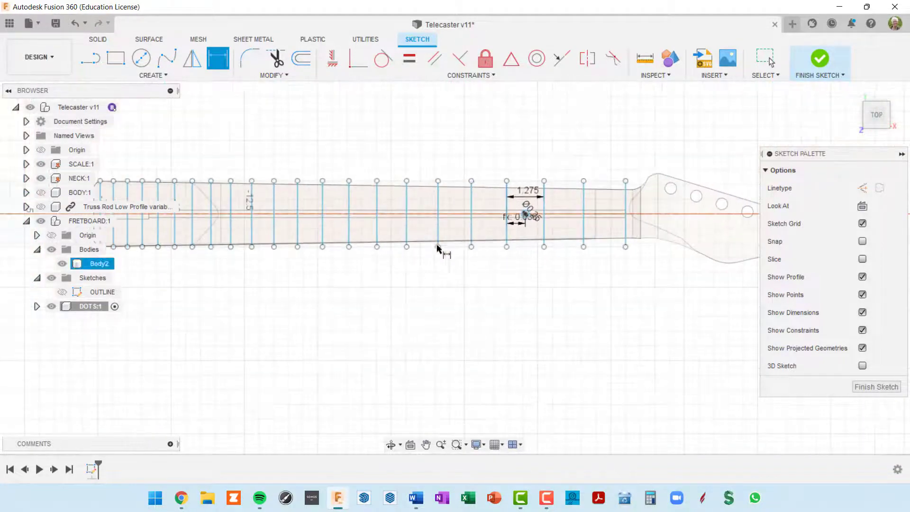
middle_drag(403, 251, 457, 247)
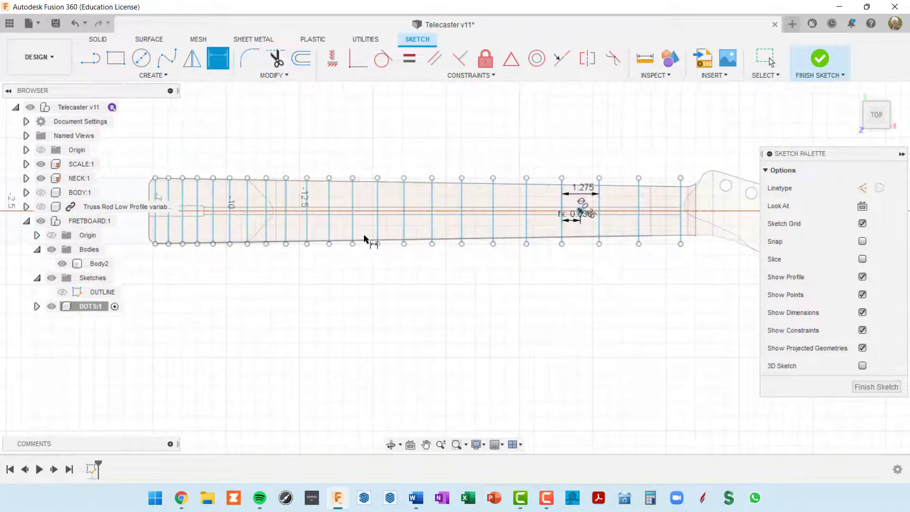
click(40, 164)
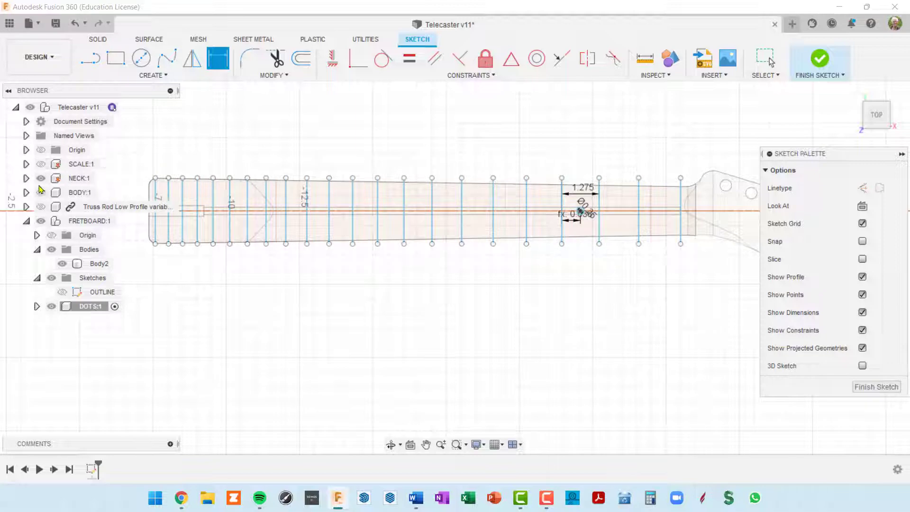
click(41, 178)
scroll(587, 265, up, 5)
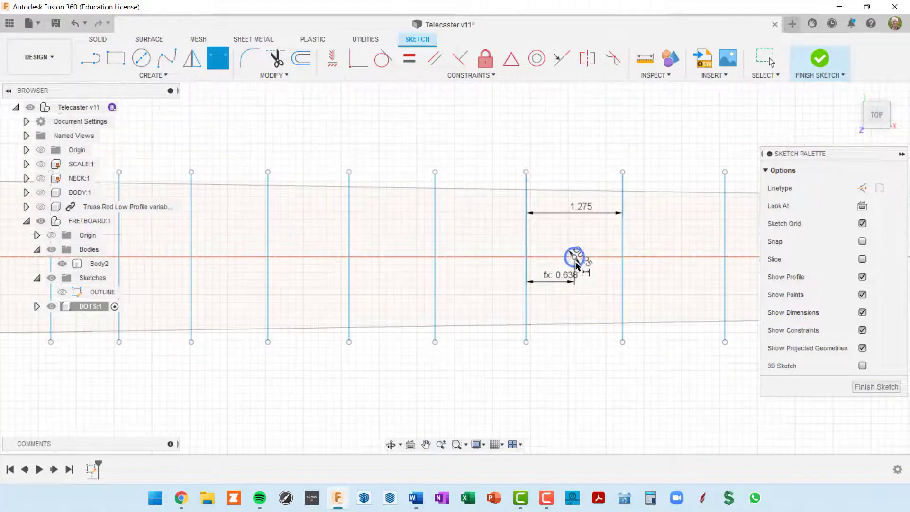
scroll(597, 273, up, 4)
Move a copy of the dot circle left into the next fret space
key(Escape)
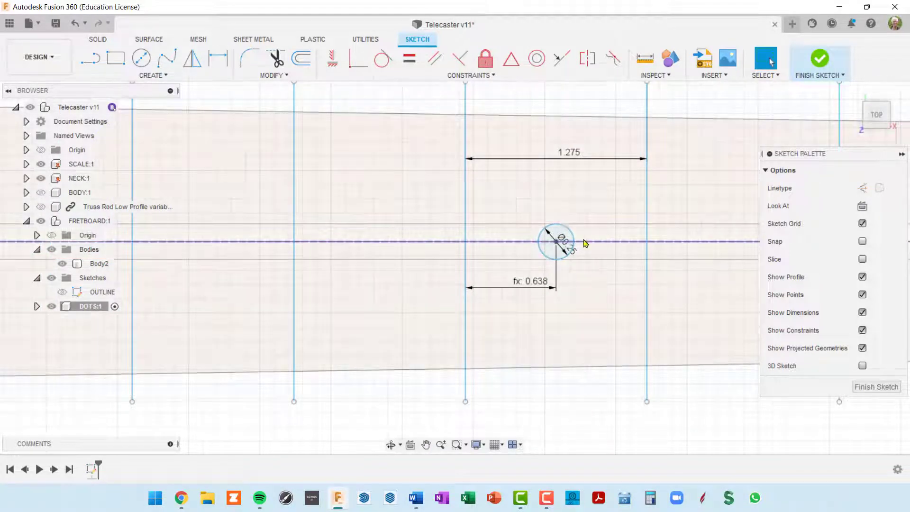
click(574, 236)
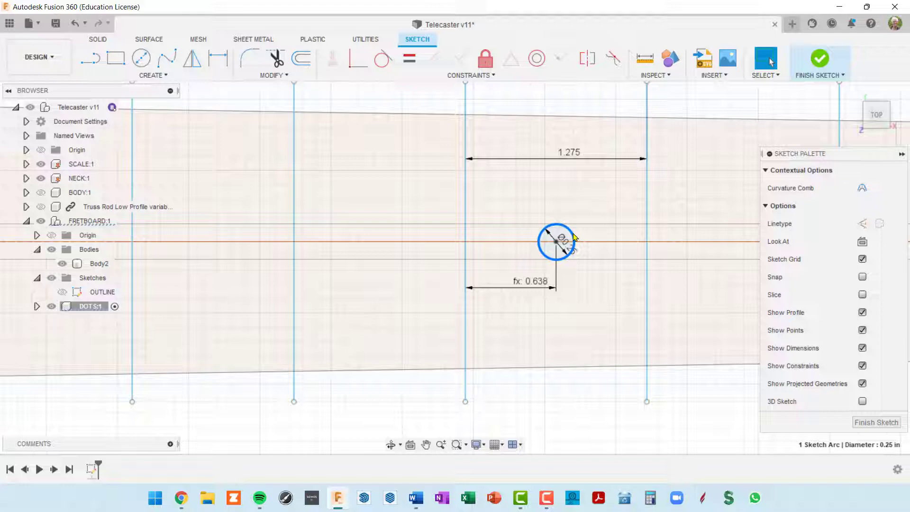
key(m)
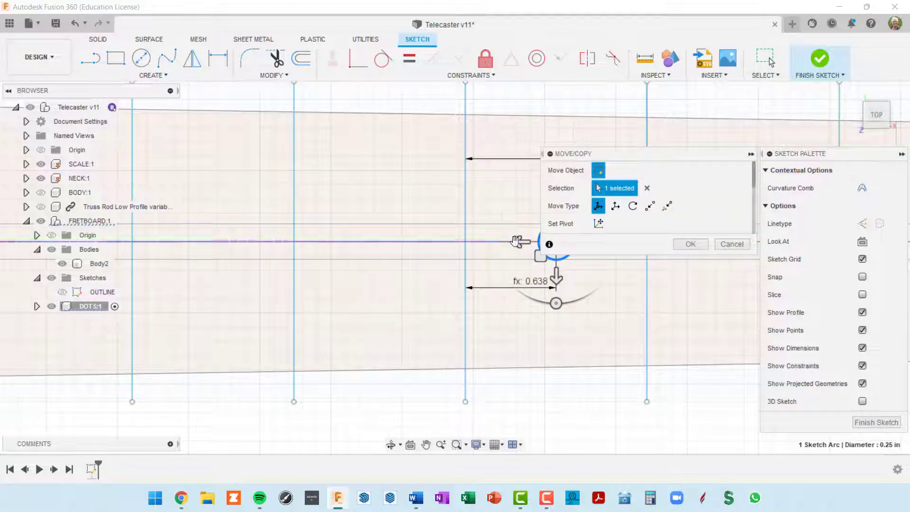
drag(516, 241, 147, 247)
click(690, 244)
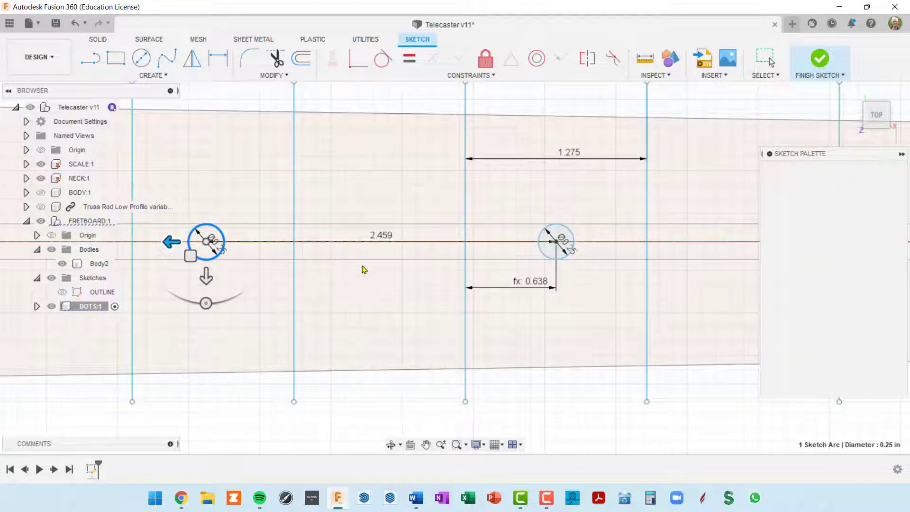
mouse_move(364, 269)
middle_down()
mouse_move(390, 261)
mouse_move(524, 286)
middle_up()
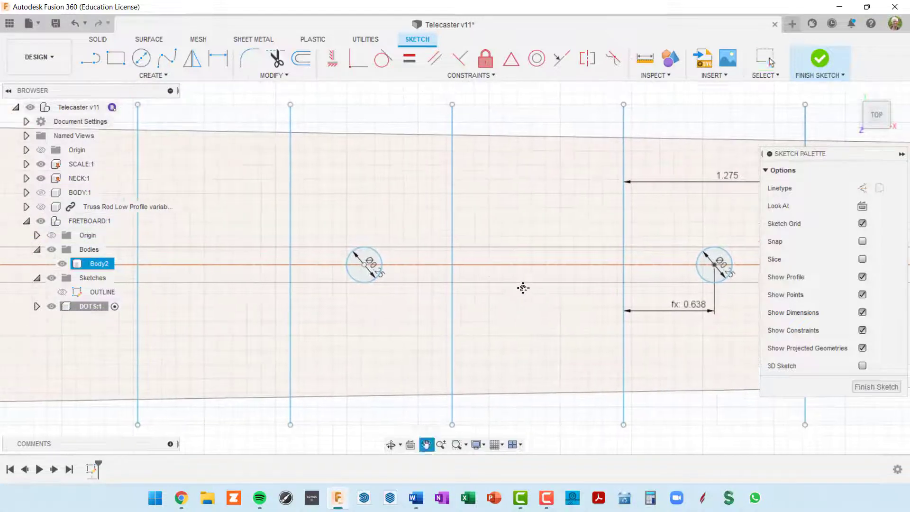
Dimension the new fret gap as 1.136
key(d)
click(292, 196)
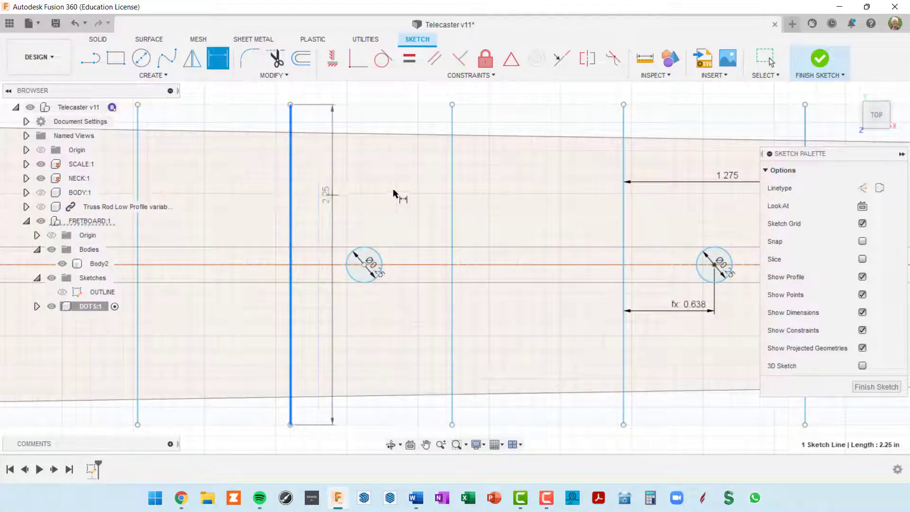
click(451, 188)
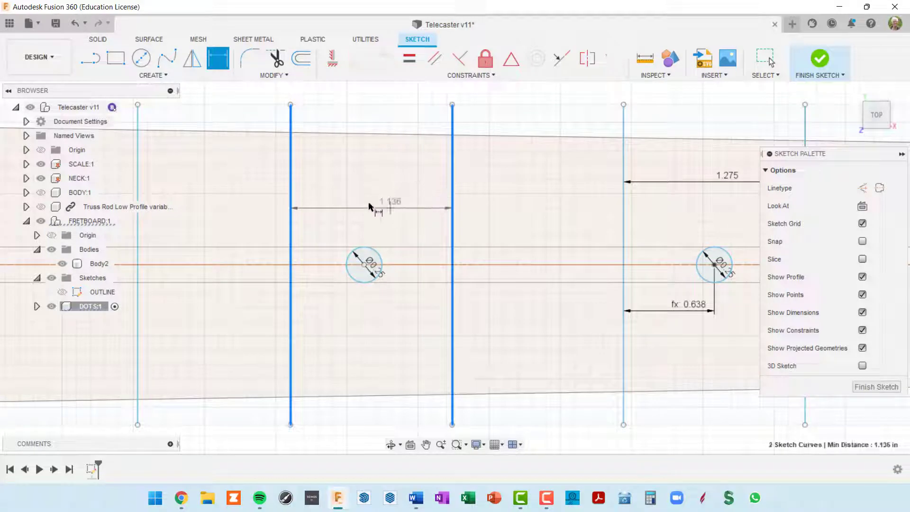
click(380, 206)
key(Return)
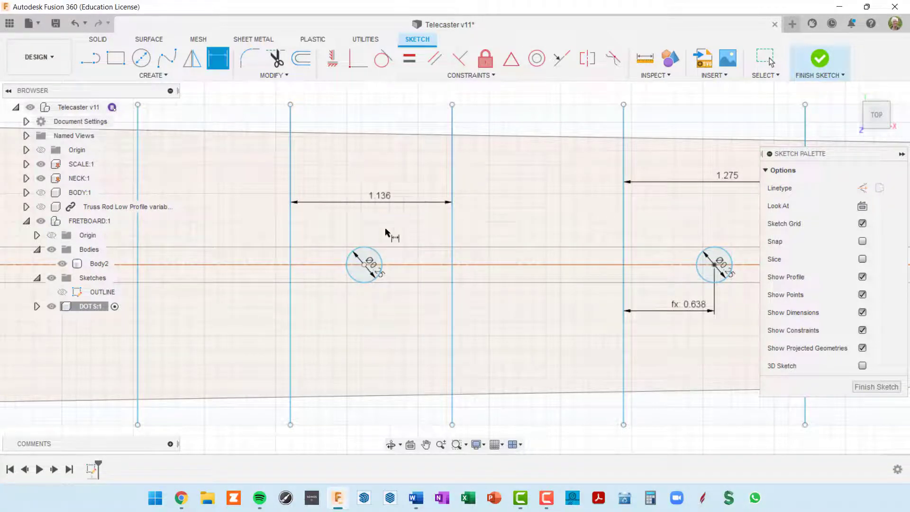
Set the fret-line-to-dot-centre distance to d162/2 (0.568)
click(290, 314)
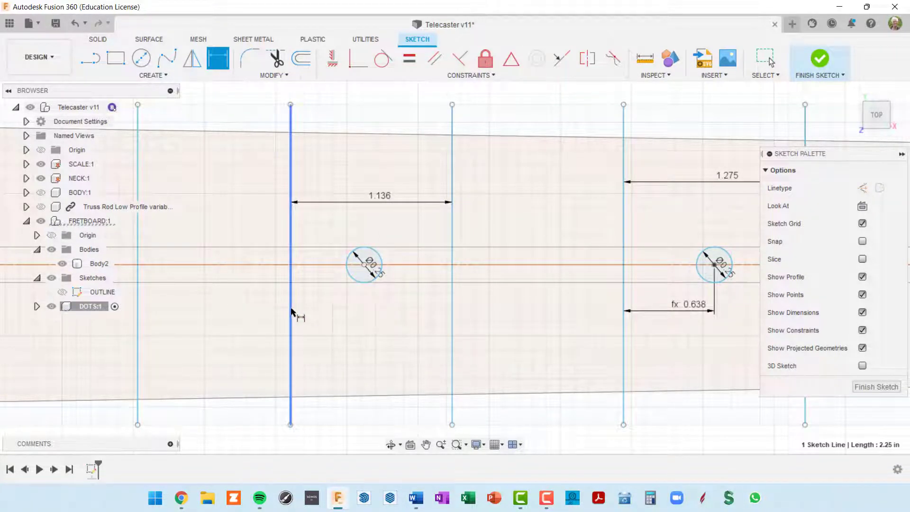
scroll(374, 280, up, 2)
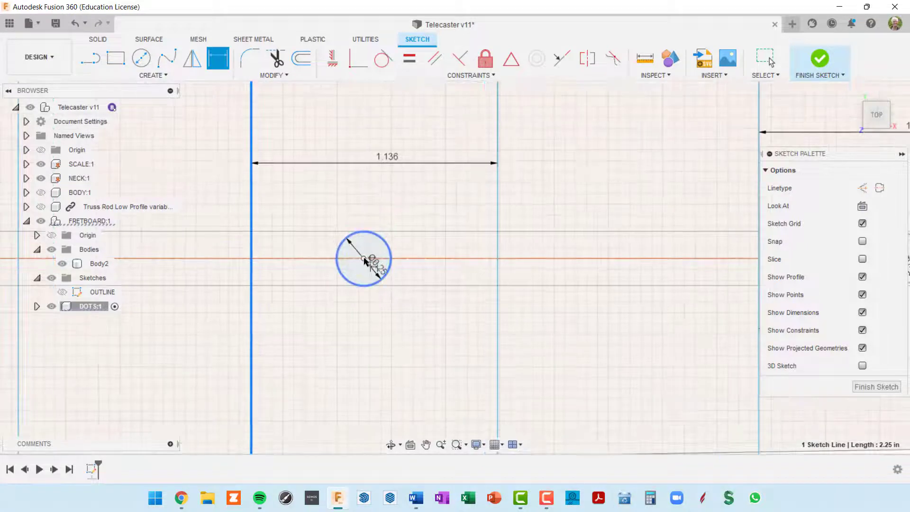
click(363, 258)
click(341, 328)
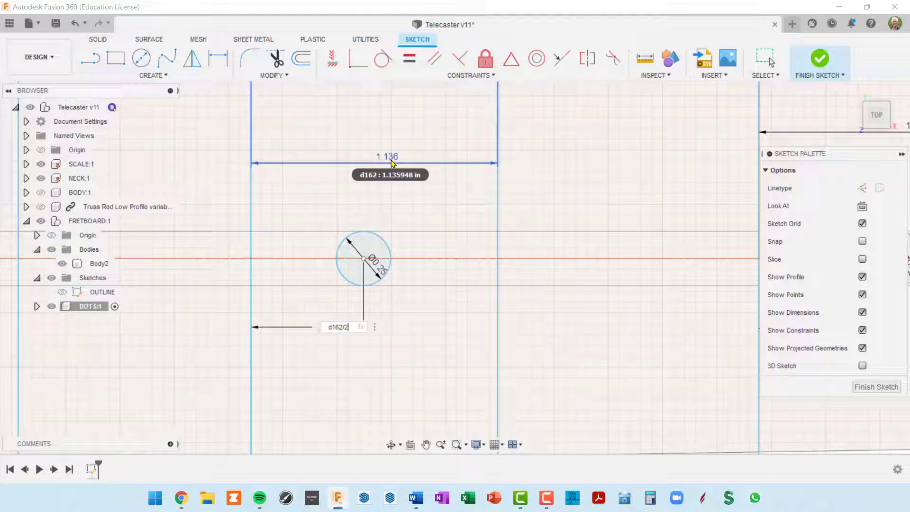
key(Return)
scroll(457, 237, down, 5)
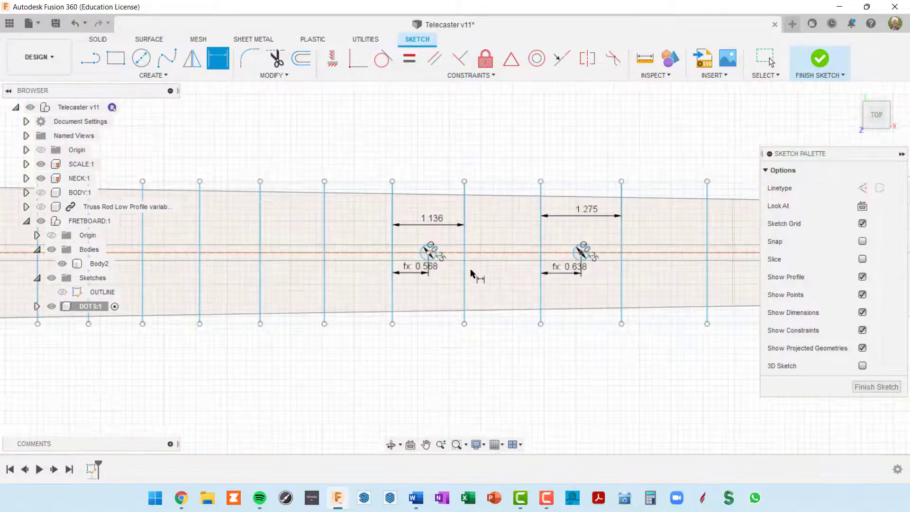
scroll(471, 270, up, 1)
middle_drag(517, 268, 581, 237)
scroll(580, 237, down, 1)
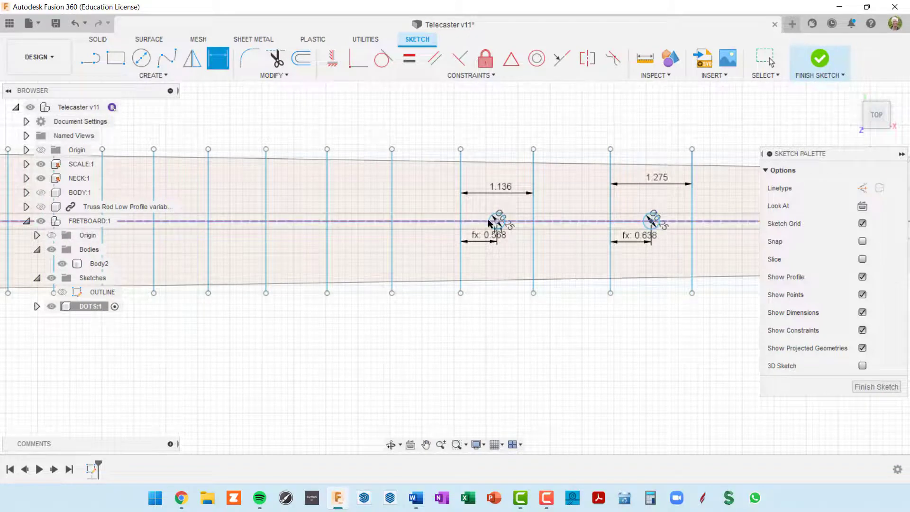
scroll(489, 221, up, 4)
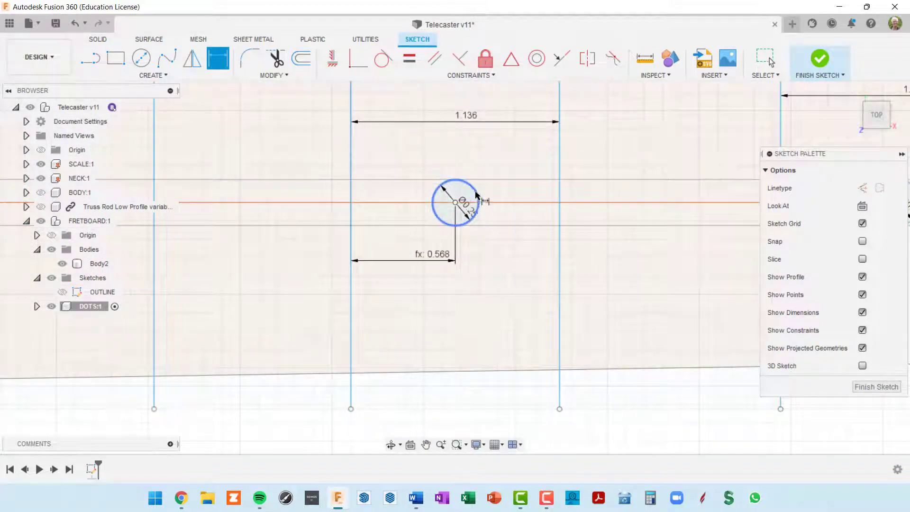
key(Escape)
click(478, 196)
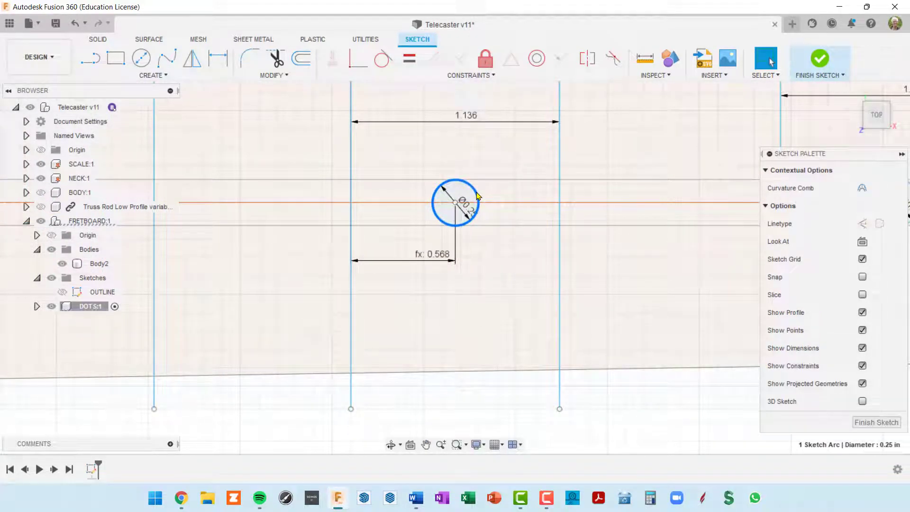
Try dragging the dot circle left with Move, then undo the mistaken move
key(m)
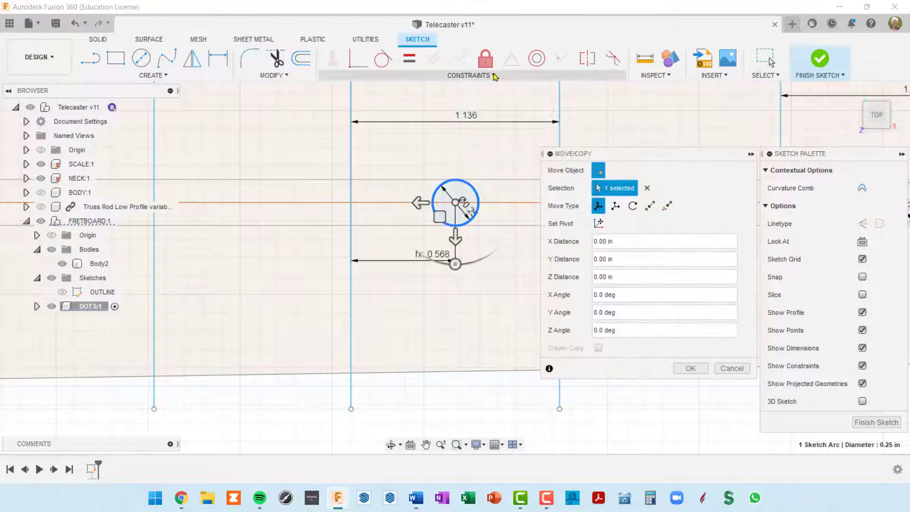
drag(417, 203, 76, 202)
middle_drag(214, 291, 443, 309)
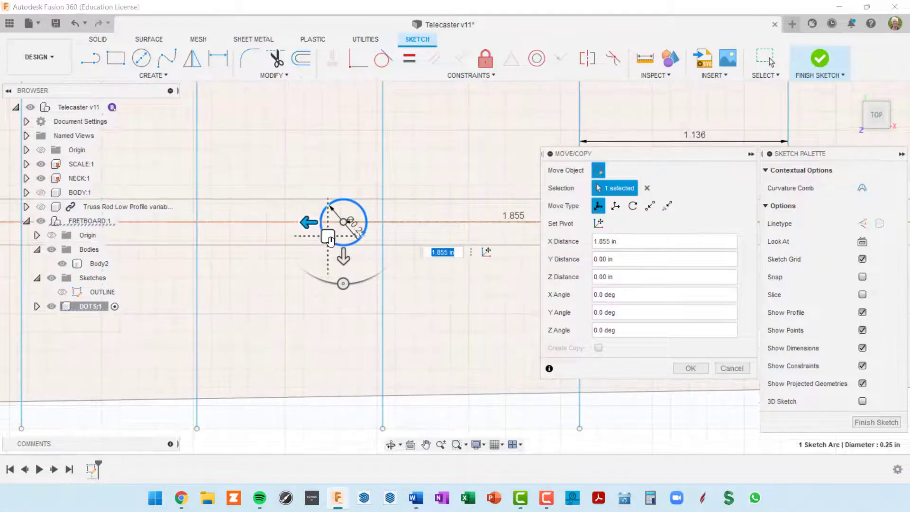
mouse_move(343, 247)
mouse_down()
mouse_move(310, 245)
mouse_move(326, 244)
mouse_up()
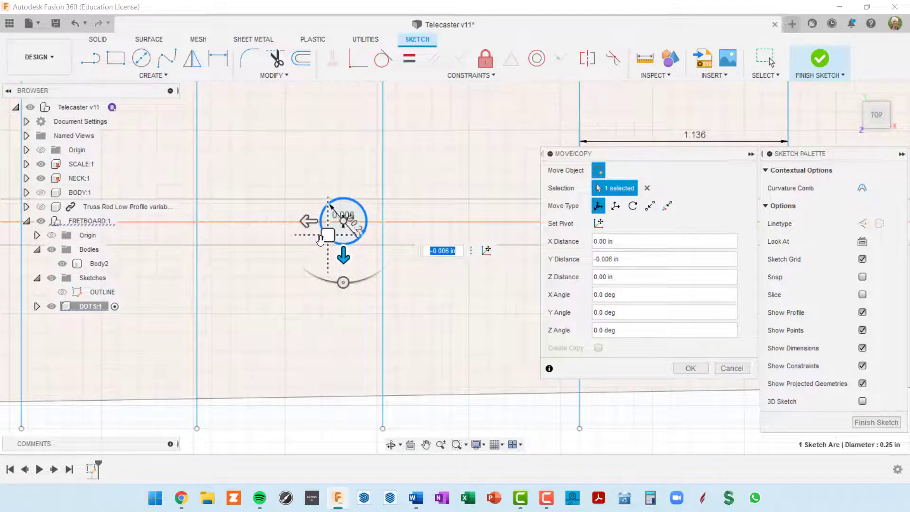
scroll(344, 242, up, 5)
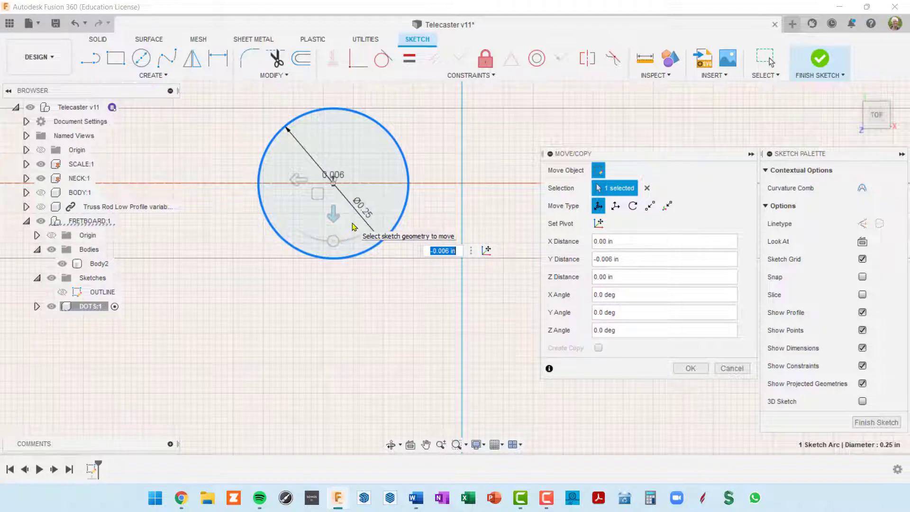
key(ctrl+z)
scroll(374, 277, down, 6)
middle_drag(424, 290, 356, 298)
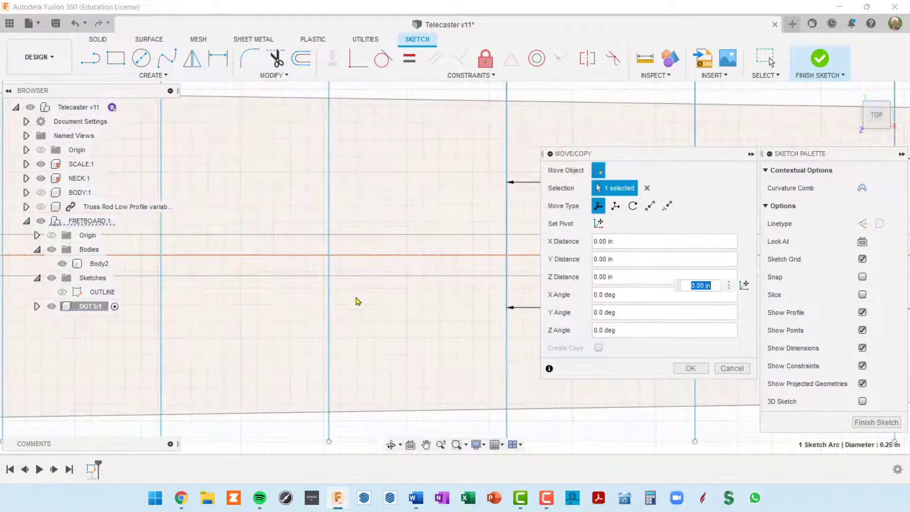
scroll(356, 298, down, 3)
middle_drag(413, 265, 370, 245)
scroll(458, 267, up, 4)
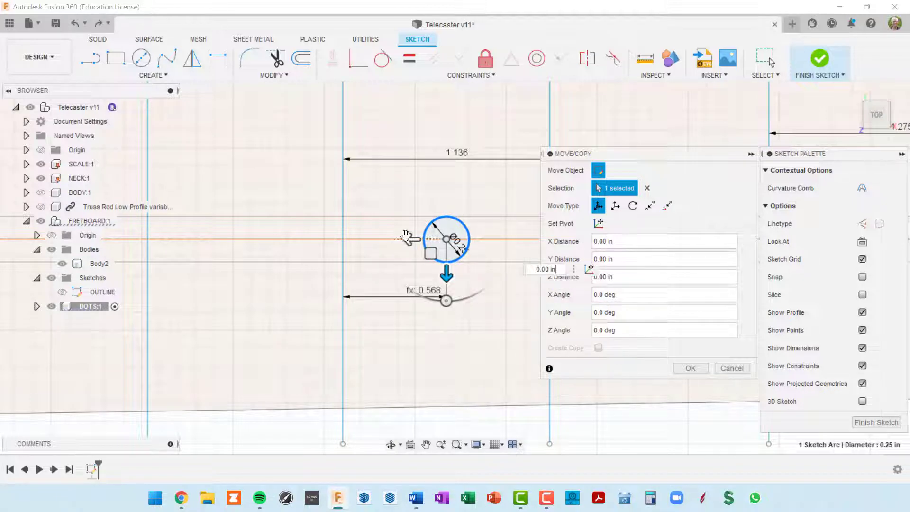
Move the dot circle 2.115 in left along the centre line
drag(408, 238, 62, 238)
mouse_move(303, 307)
middle_down()
mouse_move(346, 316)
mouse_move(514, 298)
middle_up()
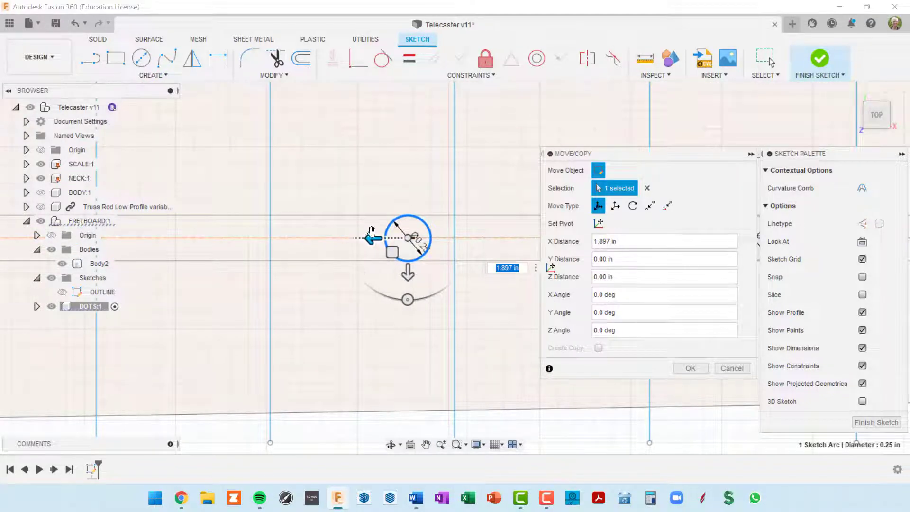
key(Tab)
drag(371, 236, 332, 236)
scroll(431, 228, down, 3)
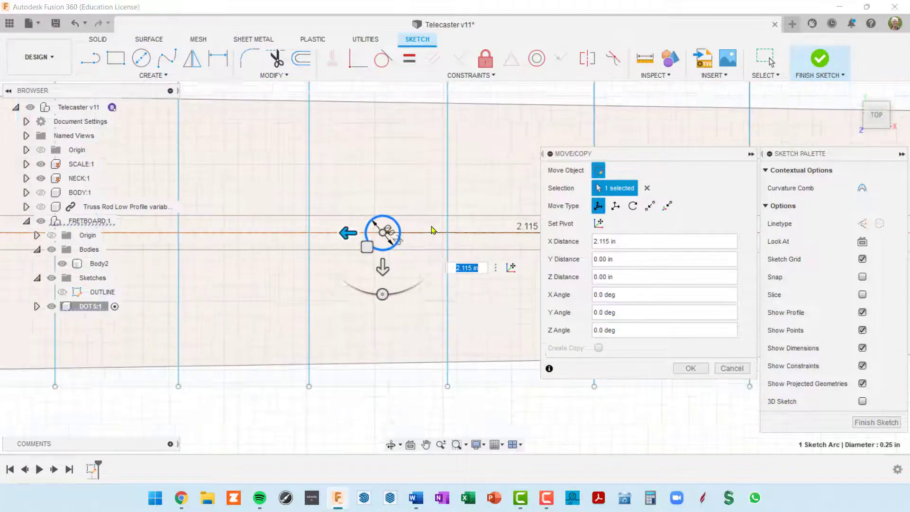
click(689, 369)
middle_drag(474, 168, 431, 211)
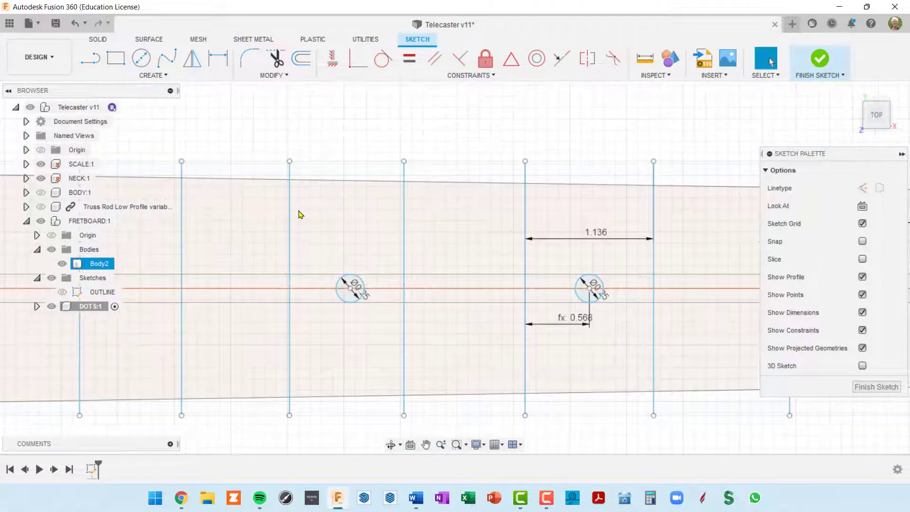
Dimension the fret spacing around the third dot as 1.012
key(d)
click(290, 222)
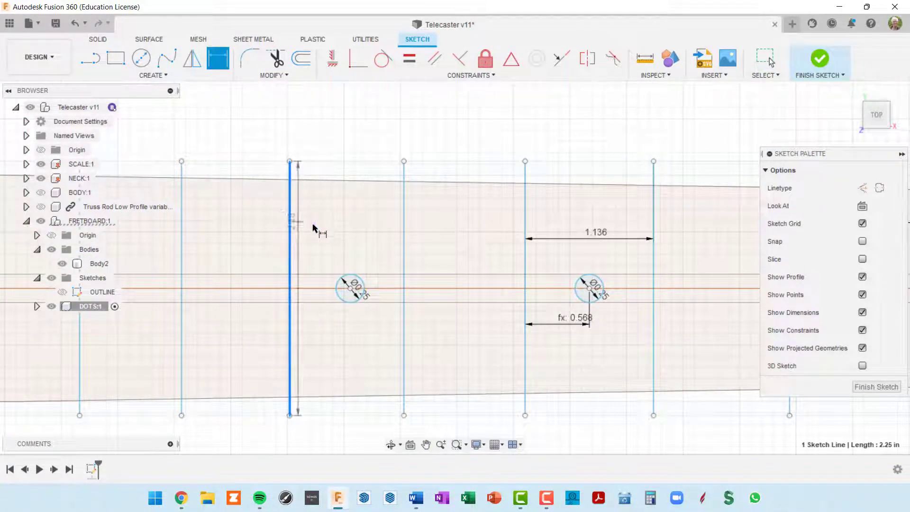
click(403, 227)
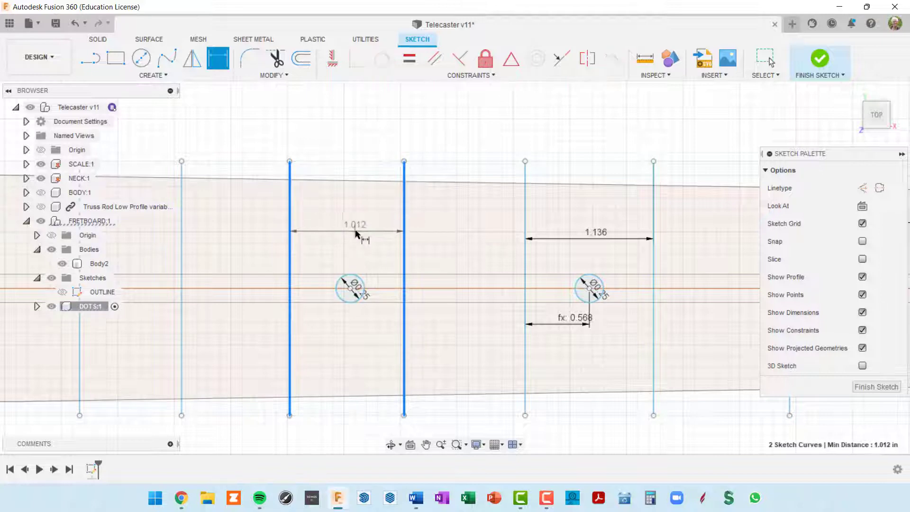
click(356, 233)
key(Return)
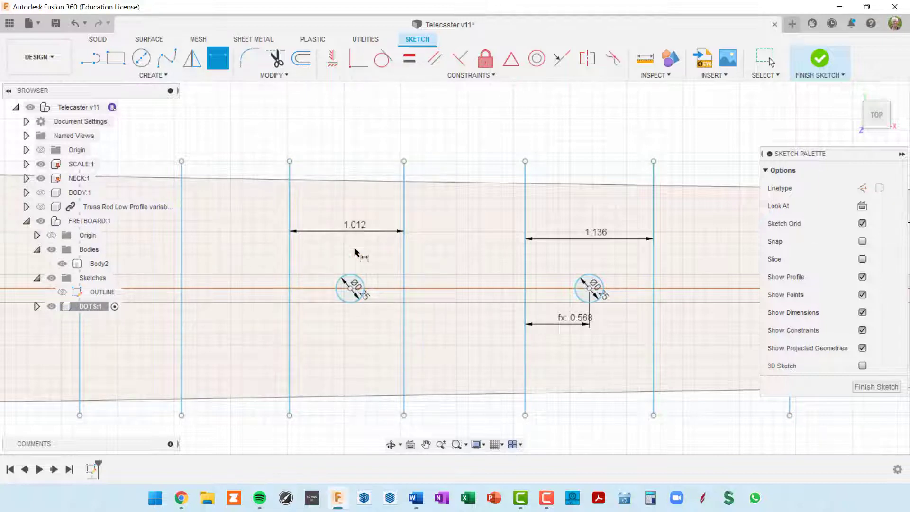
scroll(304, 319, up, 3)
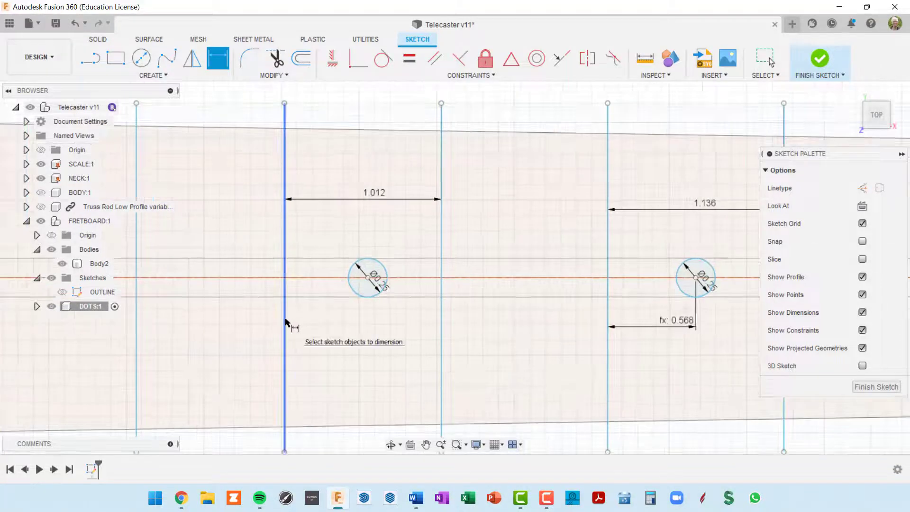
Begin a fret-line-to-dot-centre dimension, then cancel the unfinished value
click(285, 320)
scroll(365, 301, up, 3)
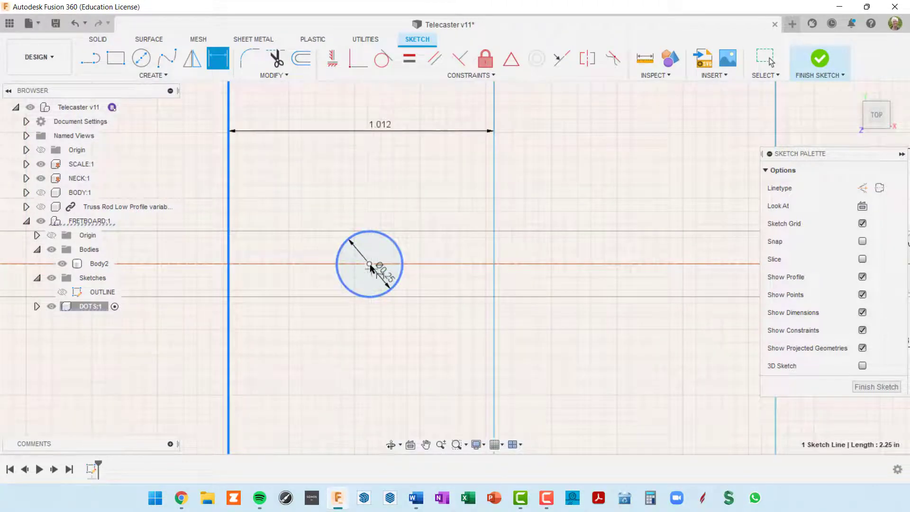
click(369, 263)
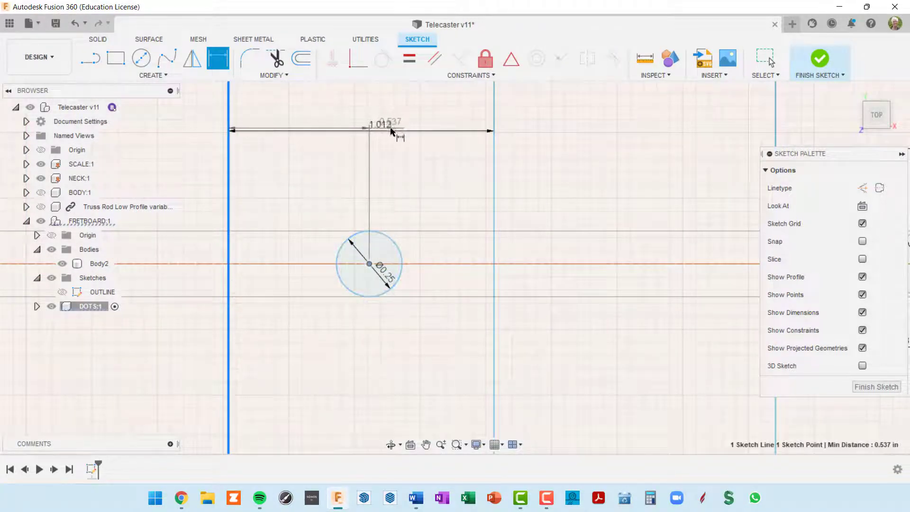
click(393, 125)
scroll(416, 208, down, 2)
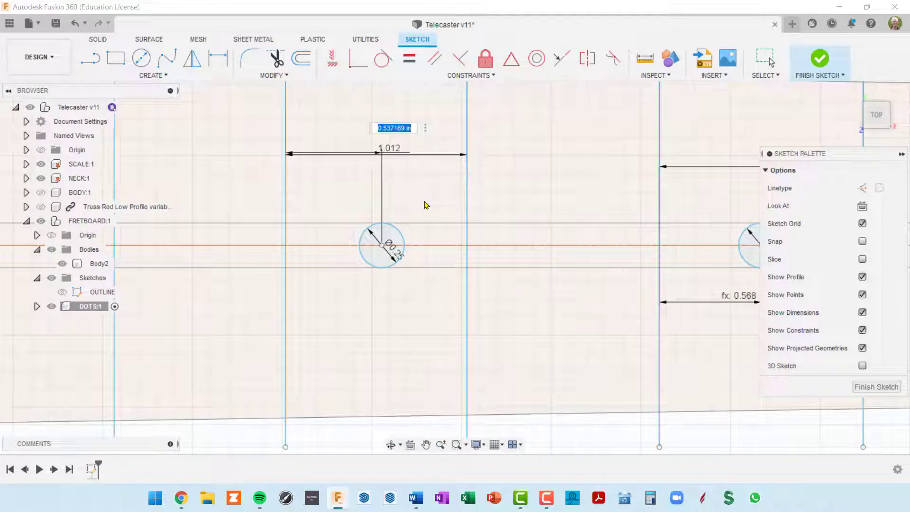
text(/)
key(Escape)
key(Escape)
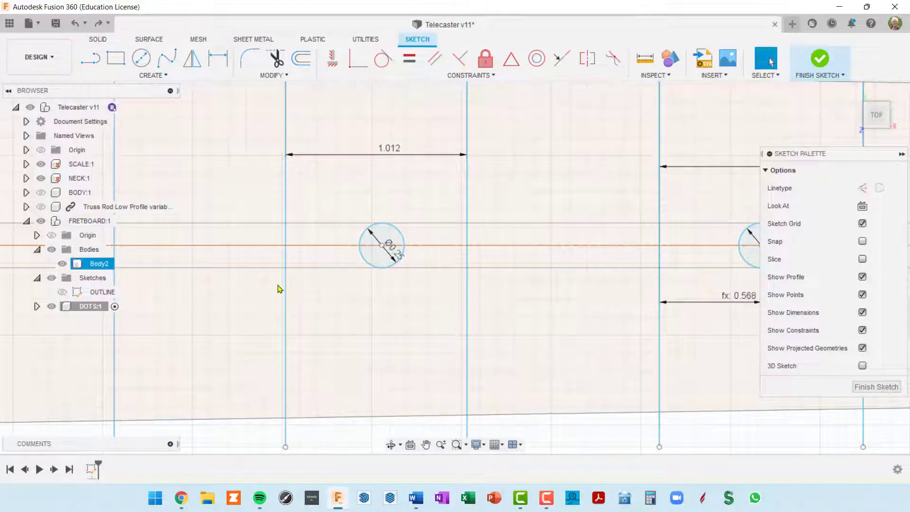
Dimension the dot centre from the fret line as half the 1.012 spacing (0.506)
key(d)
click(286, 299)
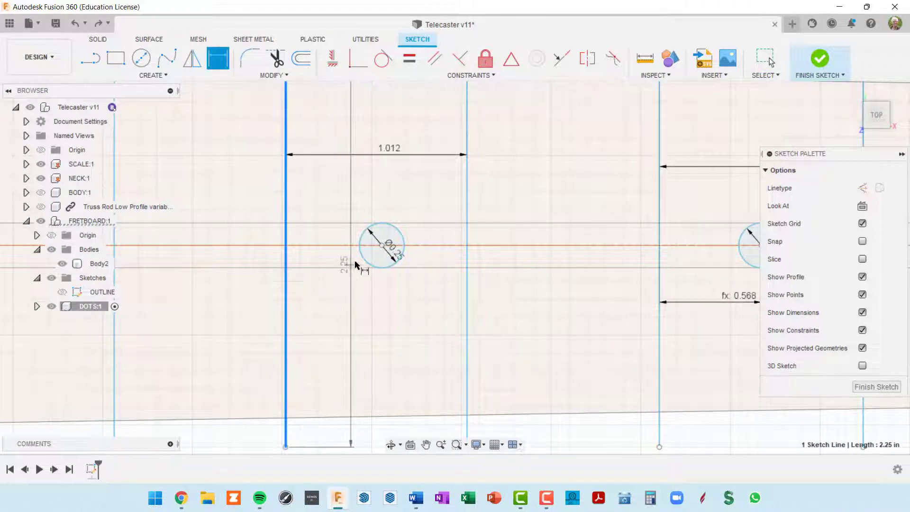
scroll(379, 251, up, 1)
click(382, 245)
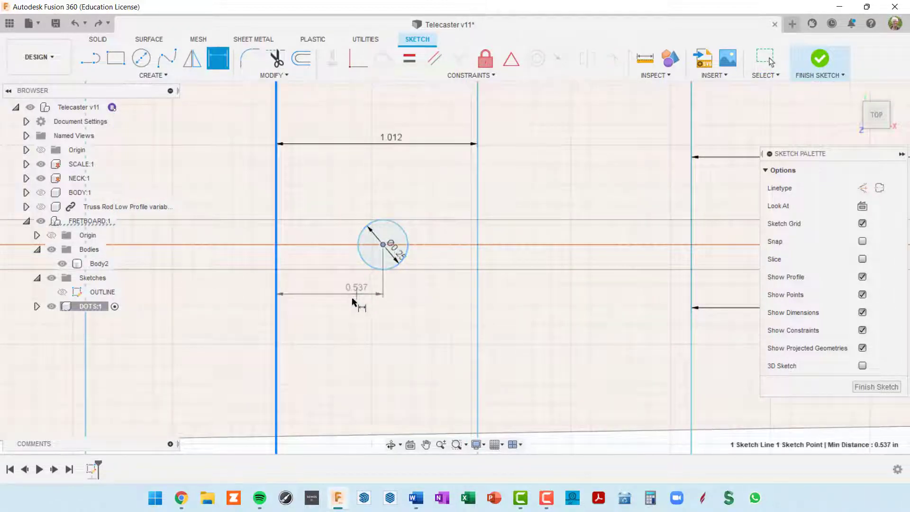
click(352, 308)
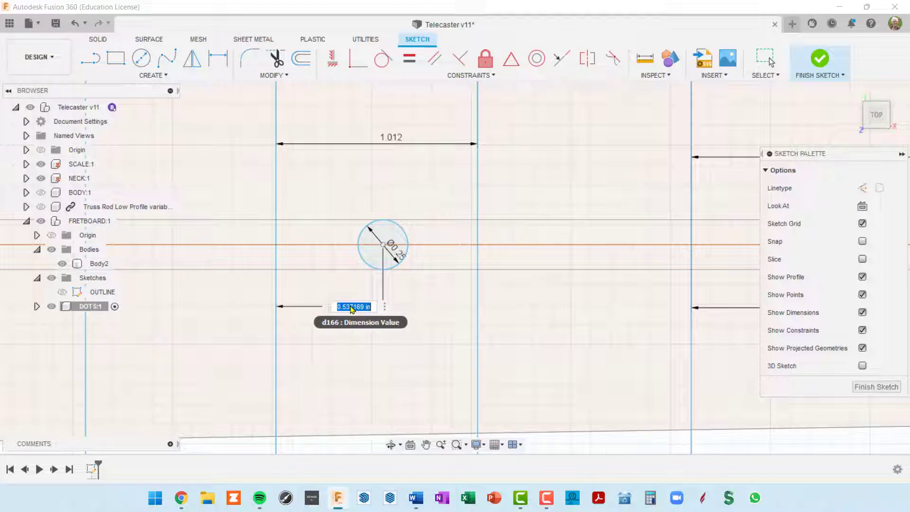
click(392, 144)
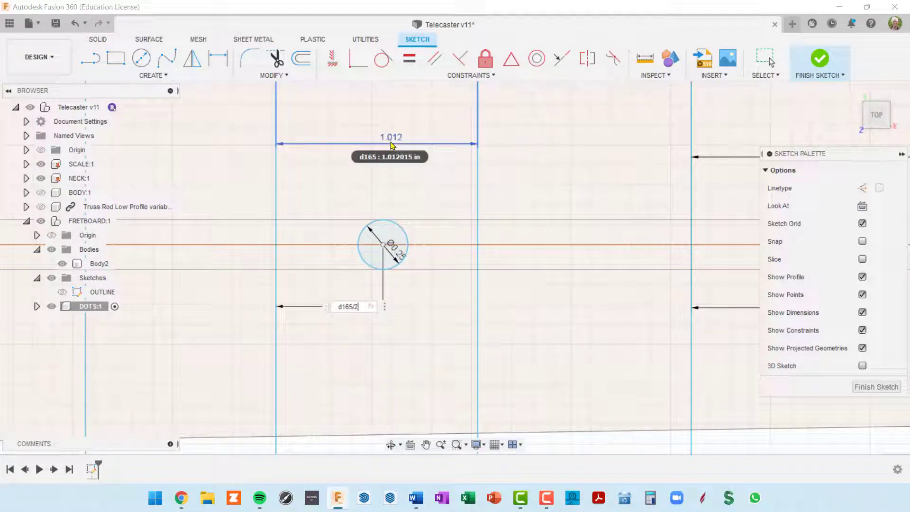
text(/2)
key(Return)
scroll(577, 241, down, 5)
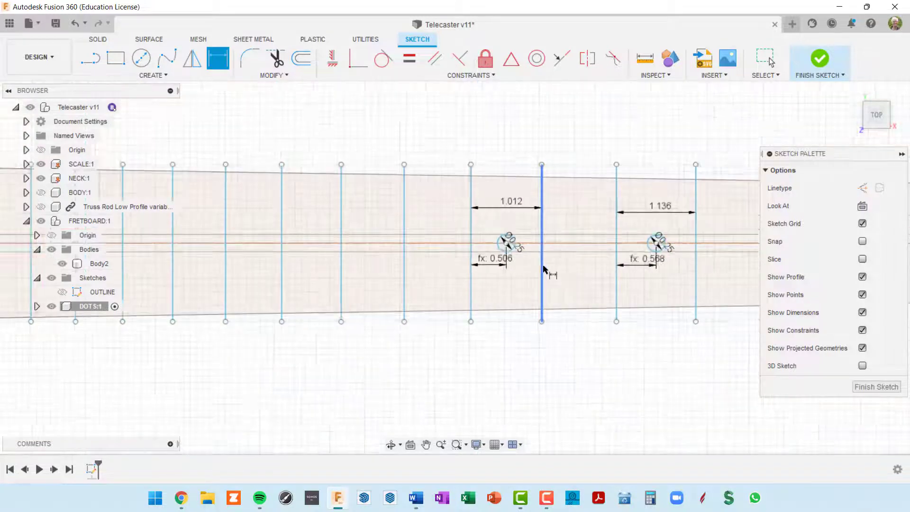
scroll(543, 269, down, 1)
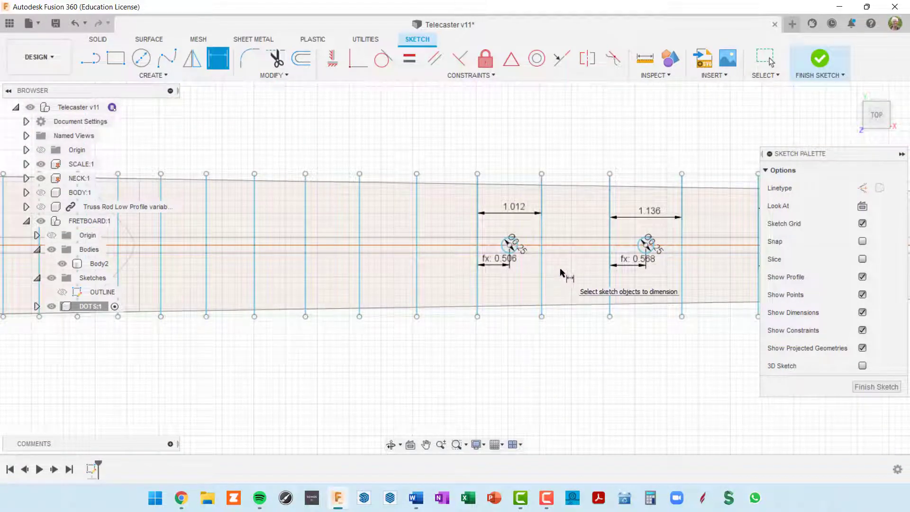
scroll(561, 273, down, 2)
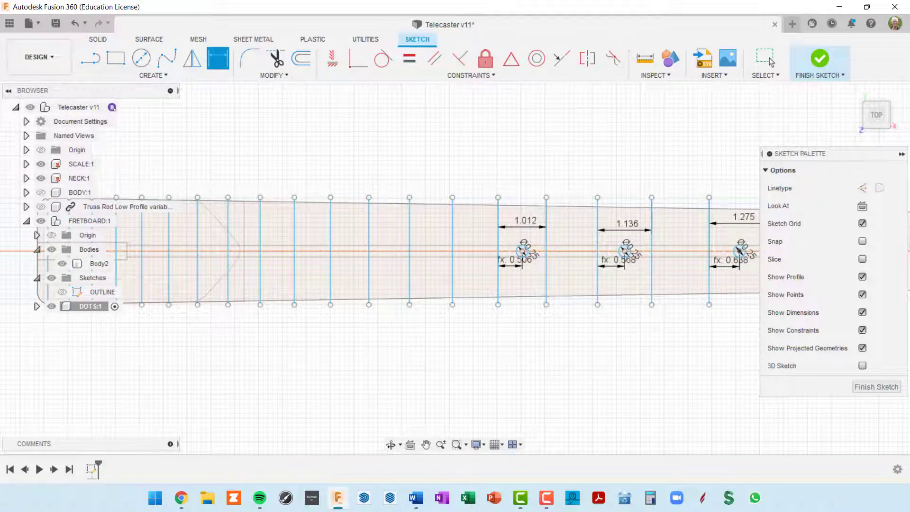
scroll(416, 282, up, 3)
scroll(579, 237, up, 2)
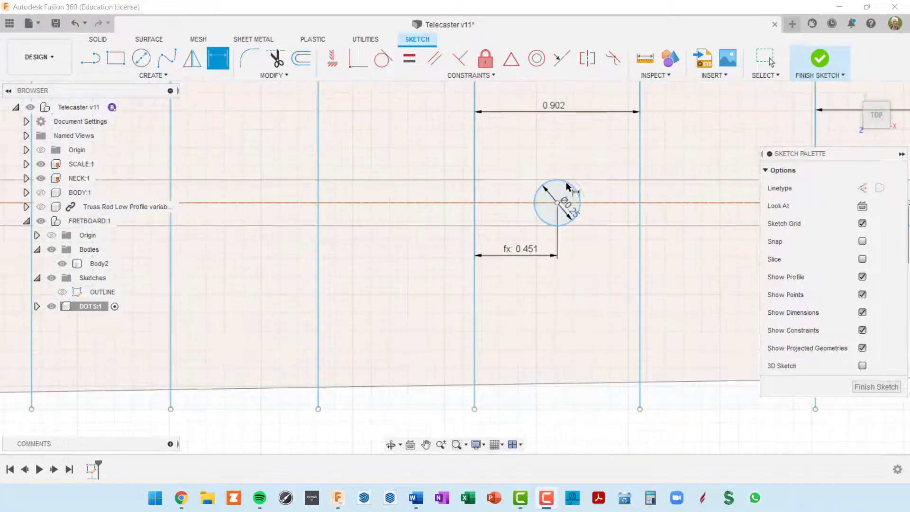
scroll(574, 185, down, 2)
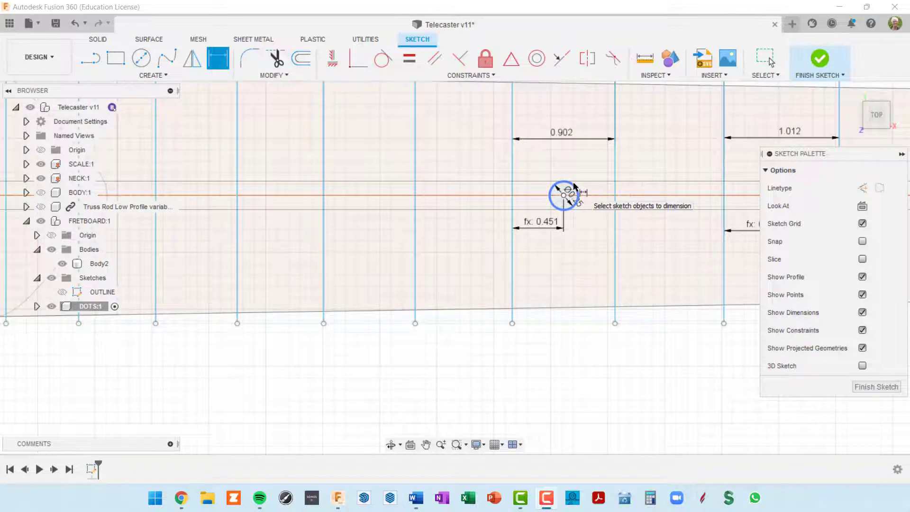
scroll(574, 185, up, 1)
scroll(544, 188, down, 1)
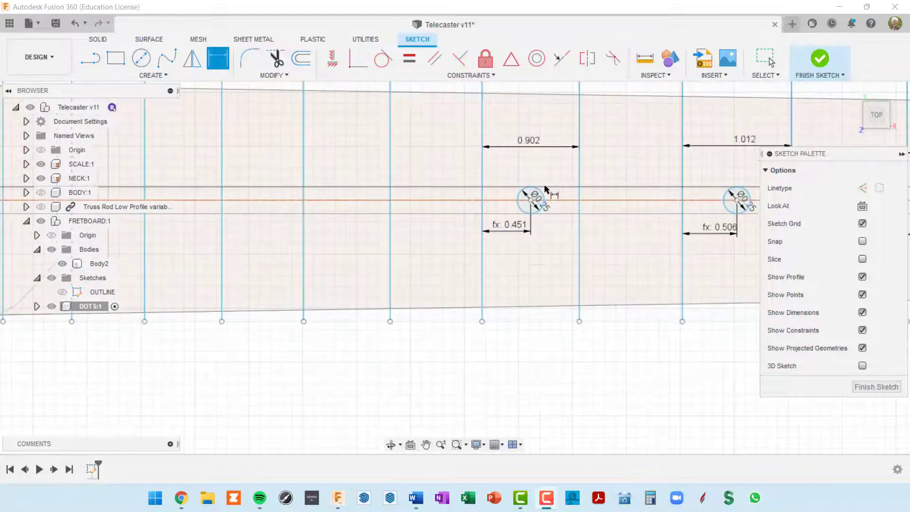
scroll(545, 190, up, 2)
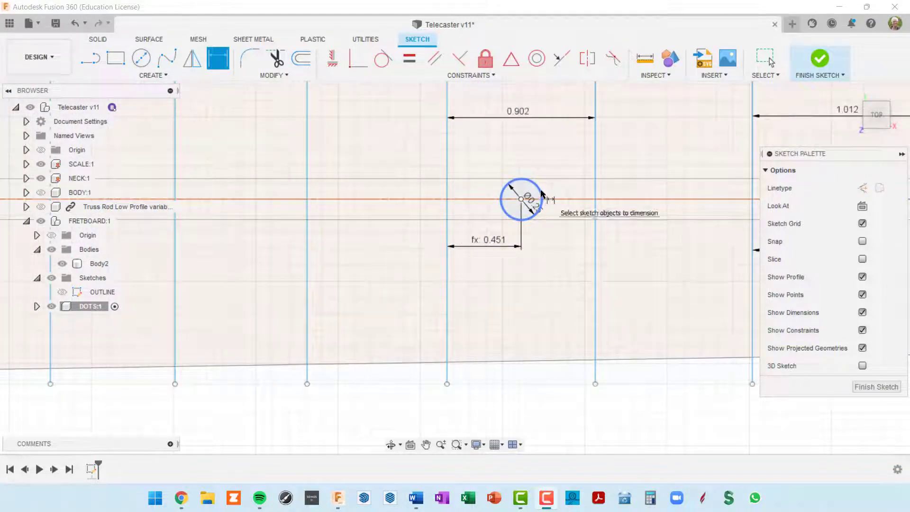
click(541, 193)
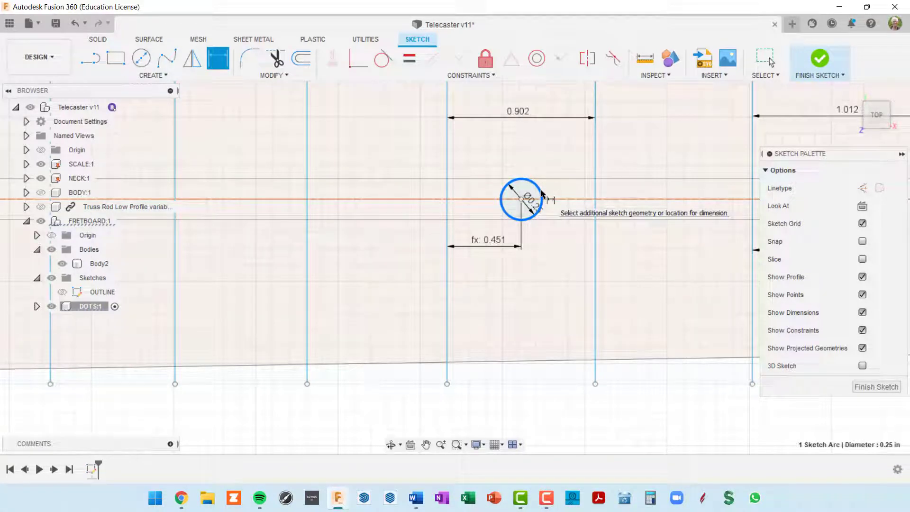
key(Escape)
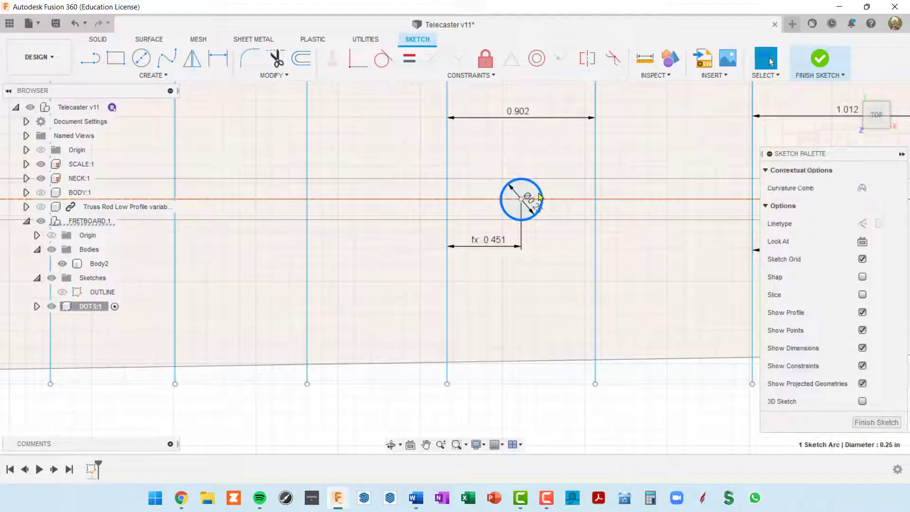
Move the Ø0.25 dot circle left into a further fret space and down toward the lower edge
key(m)
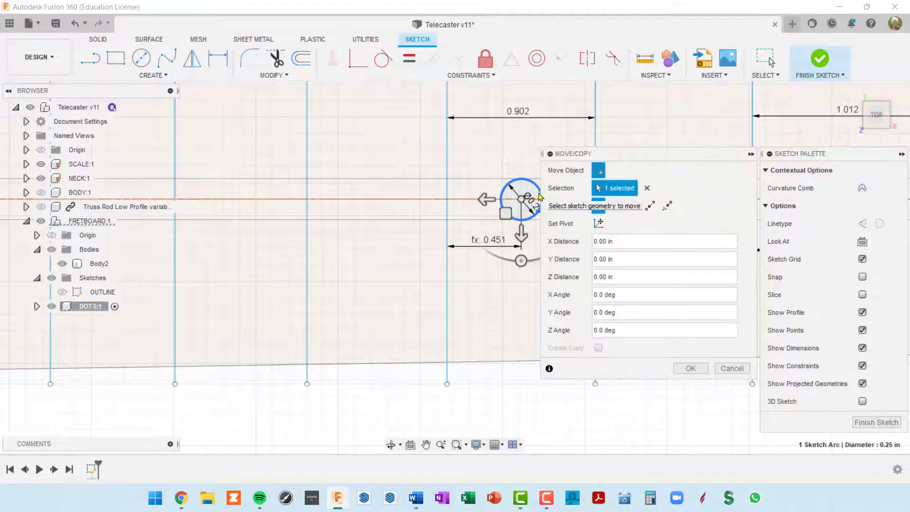
drag(484, 201, 92, 209)
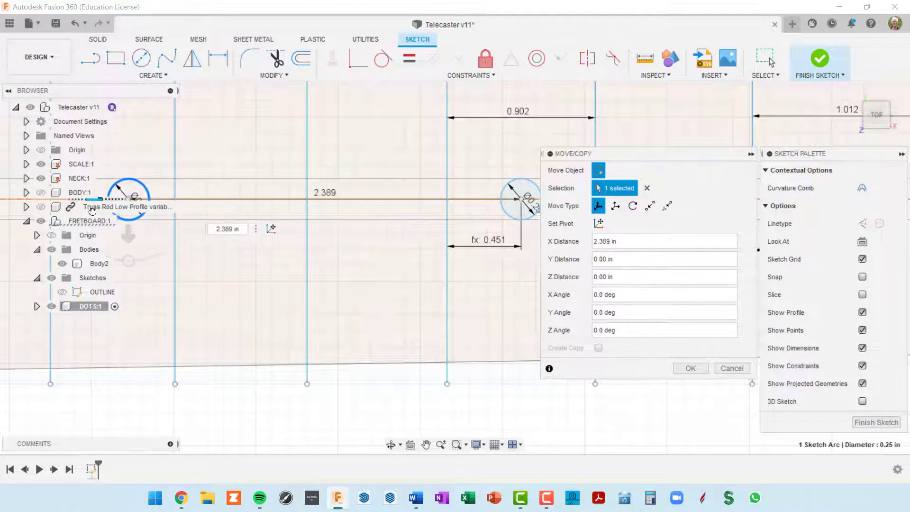
scroll(357, 267, down, 3)
scroll(357, 267, down, 2)
middle_drag(382, 267, 518, 229)
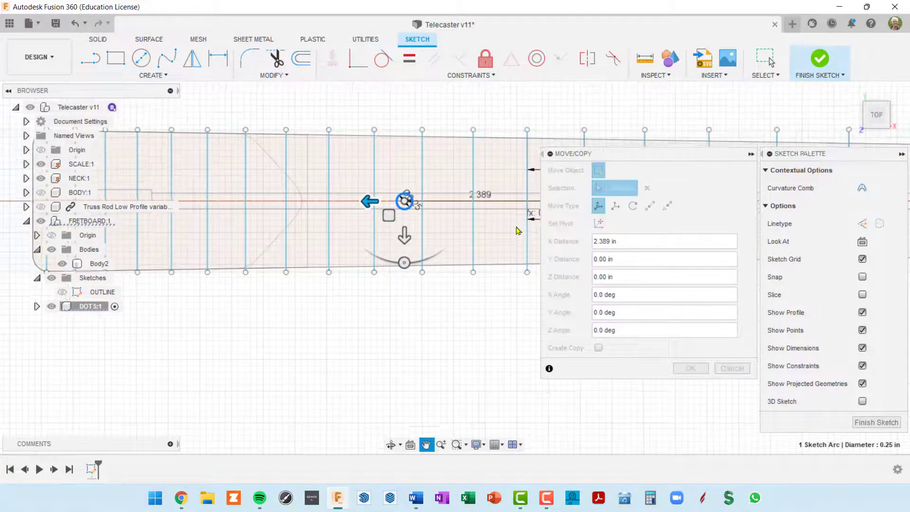
scroll(401, 259, up, 3)
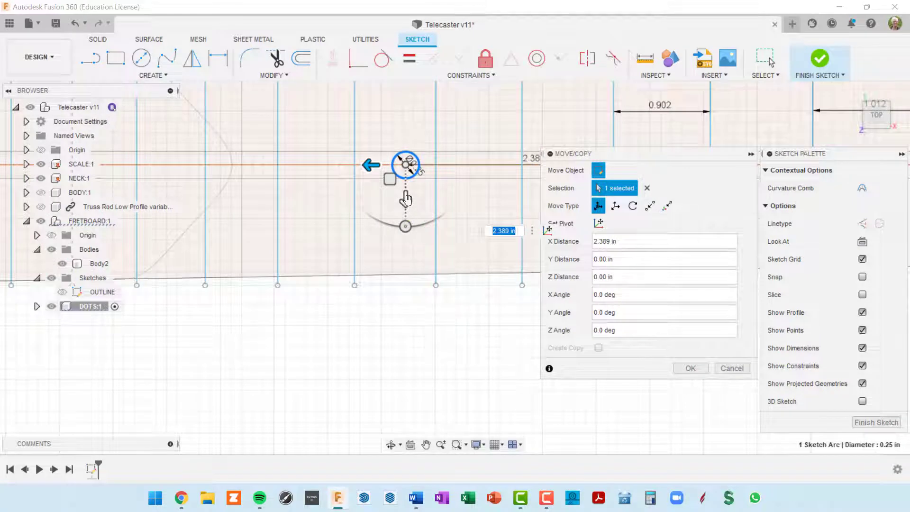
drag(407, 199, 393, 283)
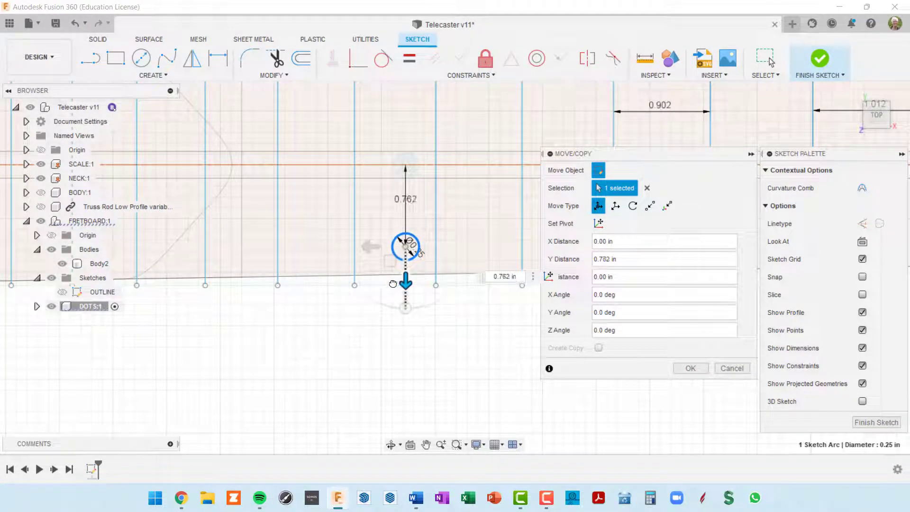
drag(370, 247, 358, 254)
scroll(384, 247, up, 2)
scroll(401, 252, down, 1)
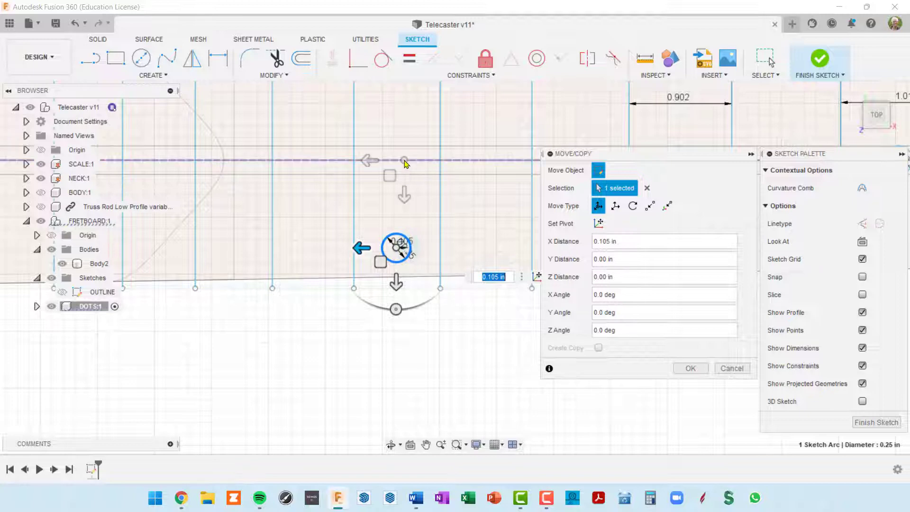
mouse_move(404, 179)
middle_down()
mouse_move(402, 265)
mouse_move(451, 189)
middle_up()
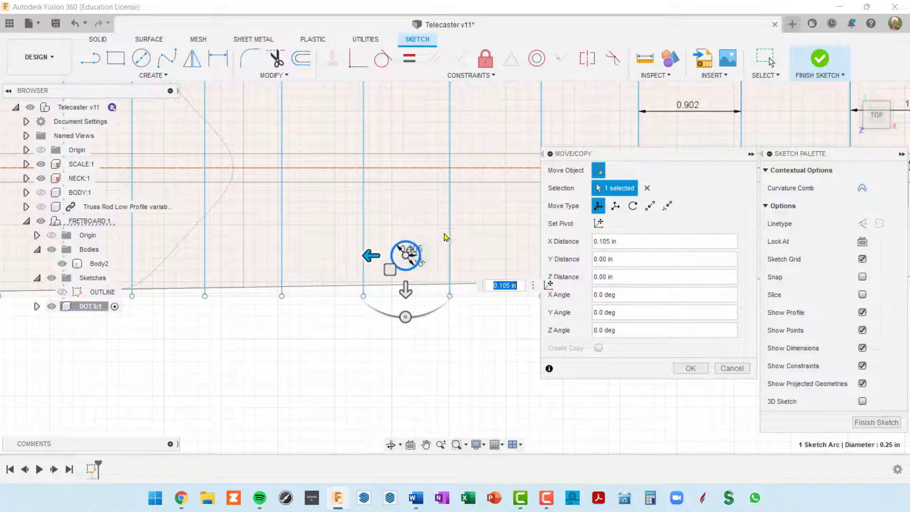
click(690, 369)
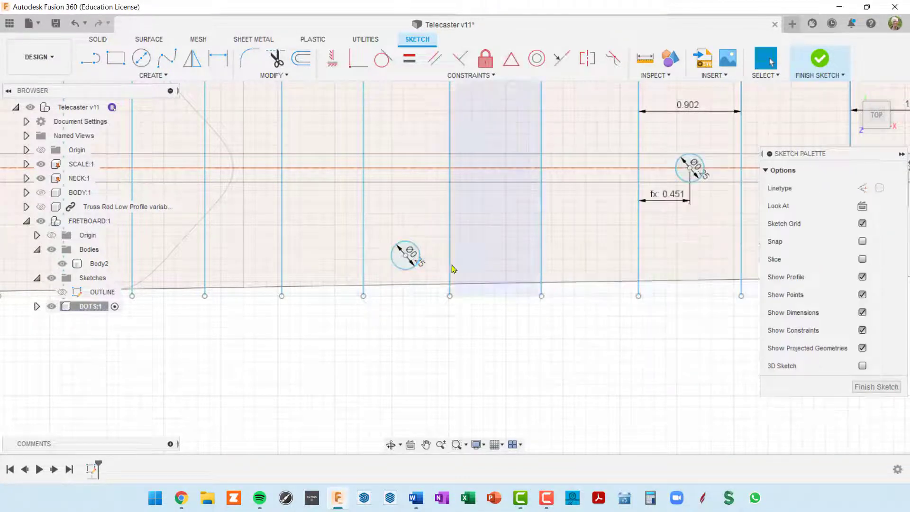
Dimension the gap between the two fret lines as 0.758
key(d)
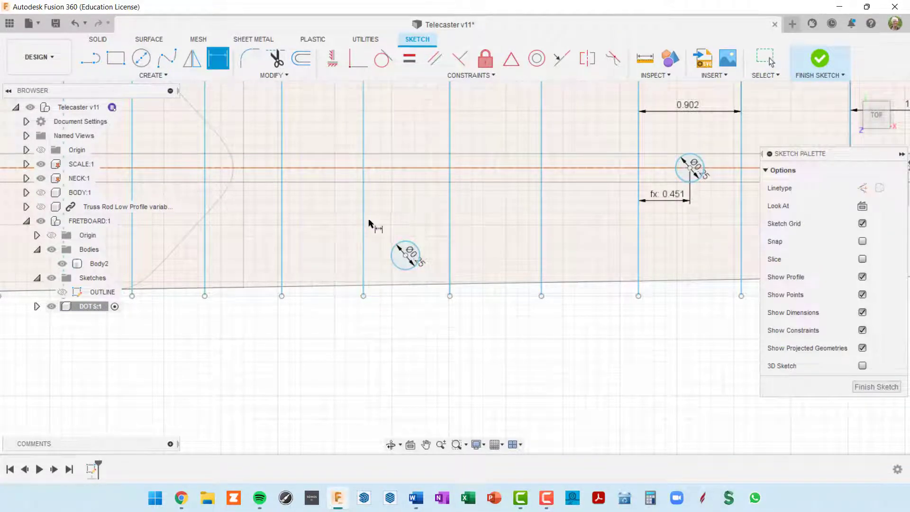
click(363, 224)
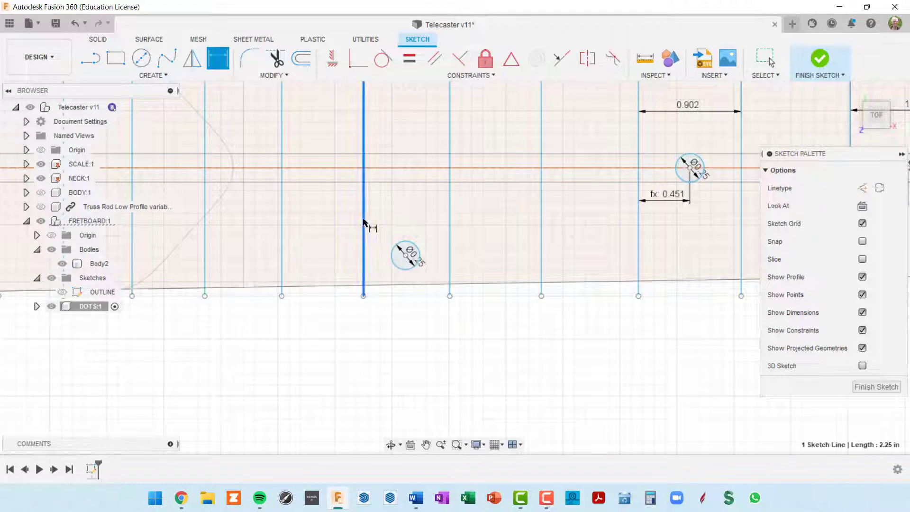
click(449, 219)
click(411, 215)
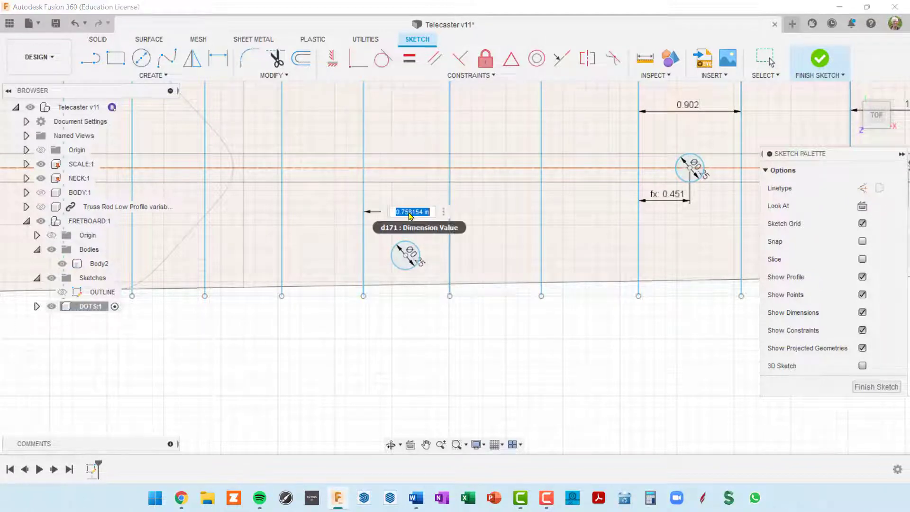
key(Return)
Dimension the lower dot's centre from the left fret as d171/2 (0.379)
scroll(407, 237, up, 3)
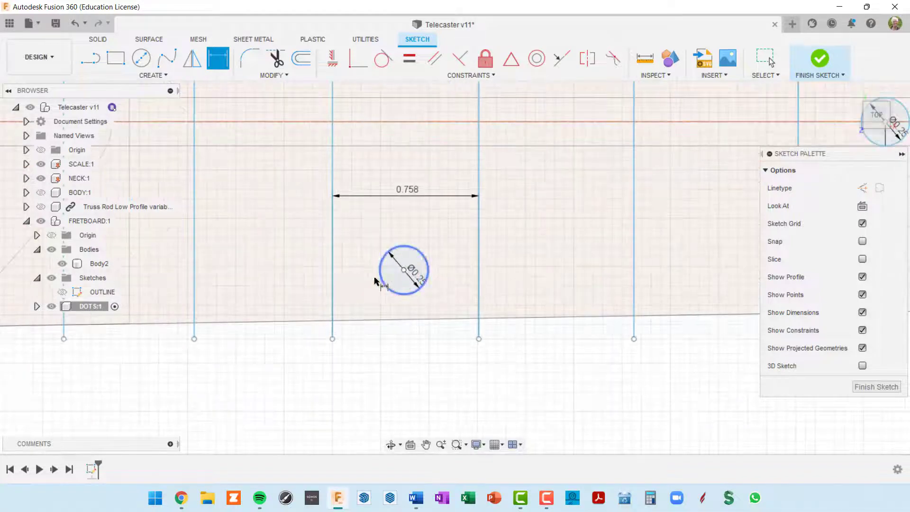
click(333, 278)
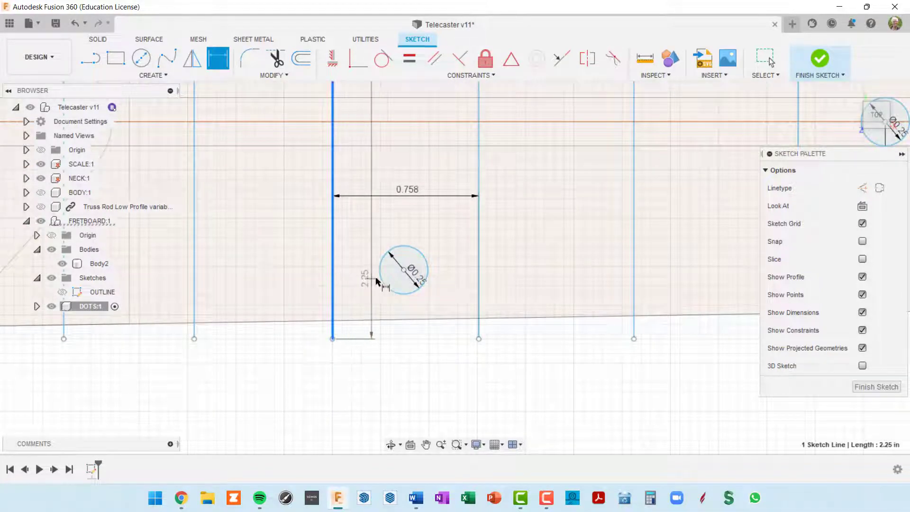
click(402, 270)
click(375, 300)
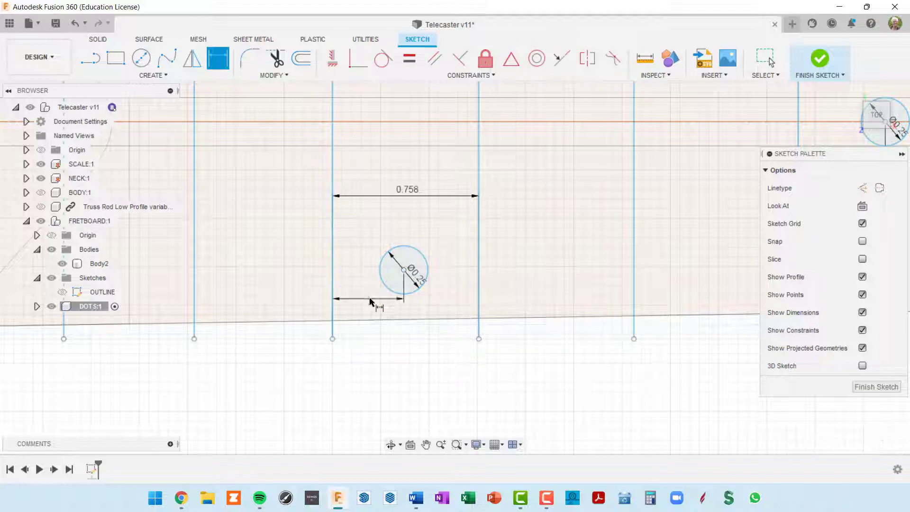
click(410, 195)
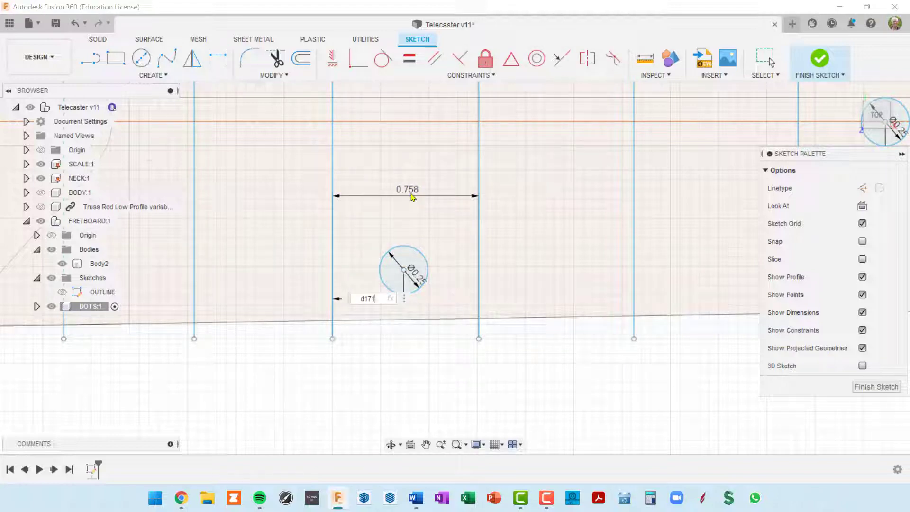
text(/2)
key(Return)
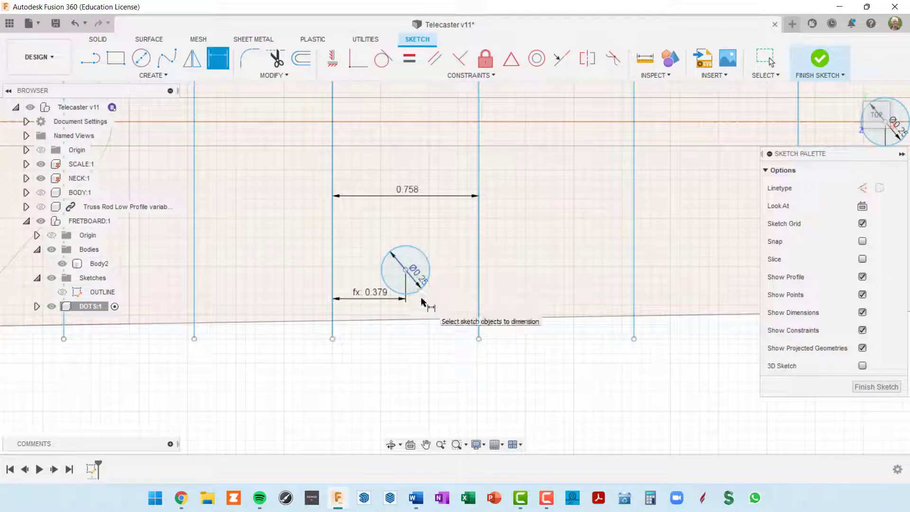
Dimension the dot's centre 0.375 above the fretboard's lower edge
click(406, 270)
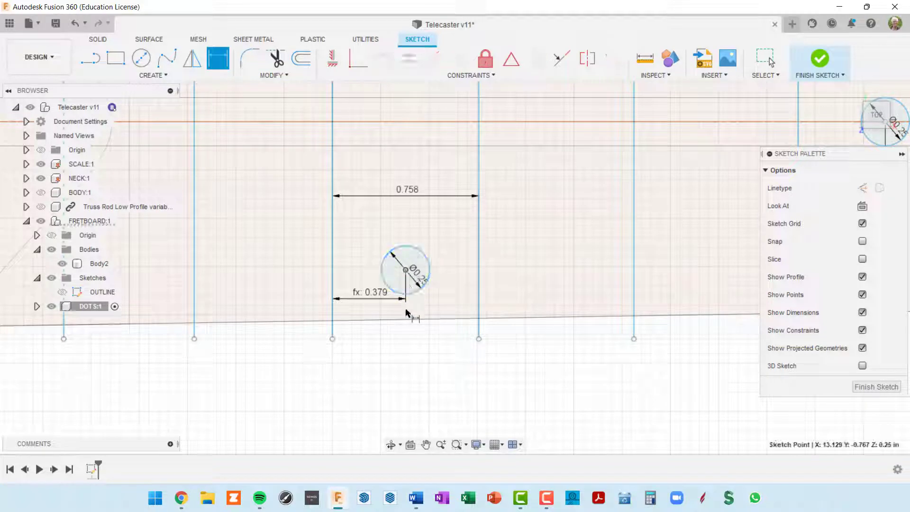
click(413, 317)
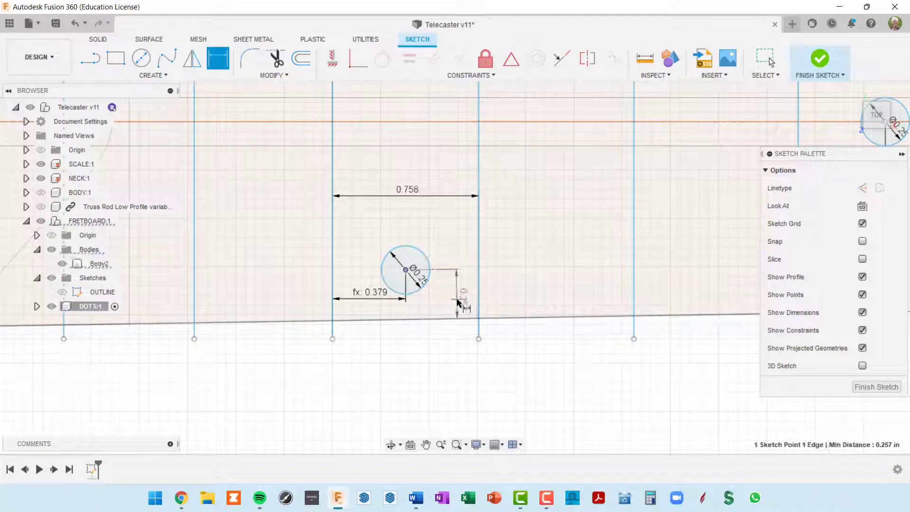
click(458, 305)
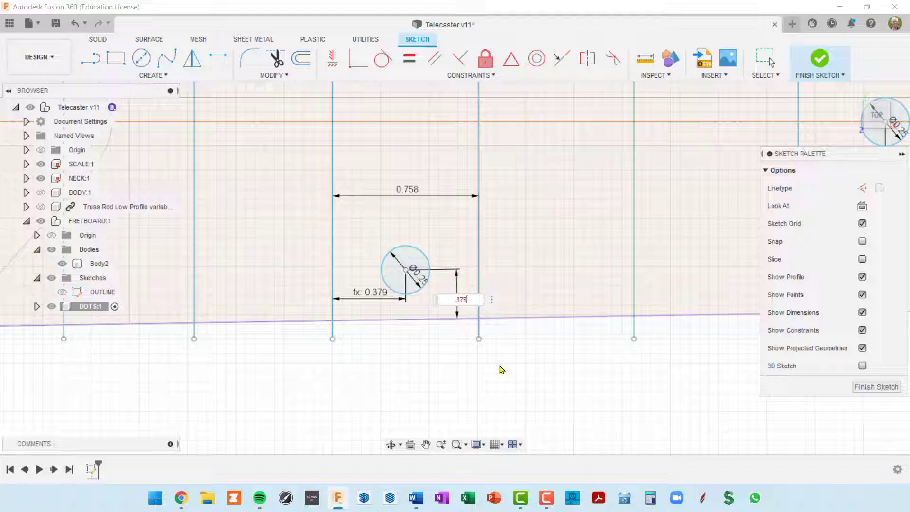
key(Return)
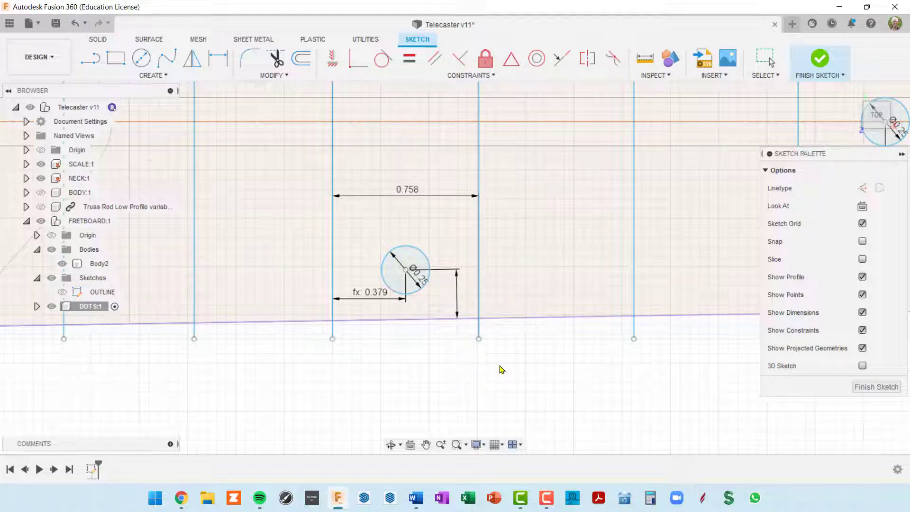
Exit dimensioning and select the inlay circle
scroll(495, 362, down, 5)
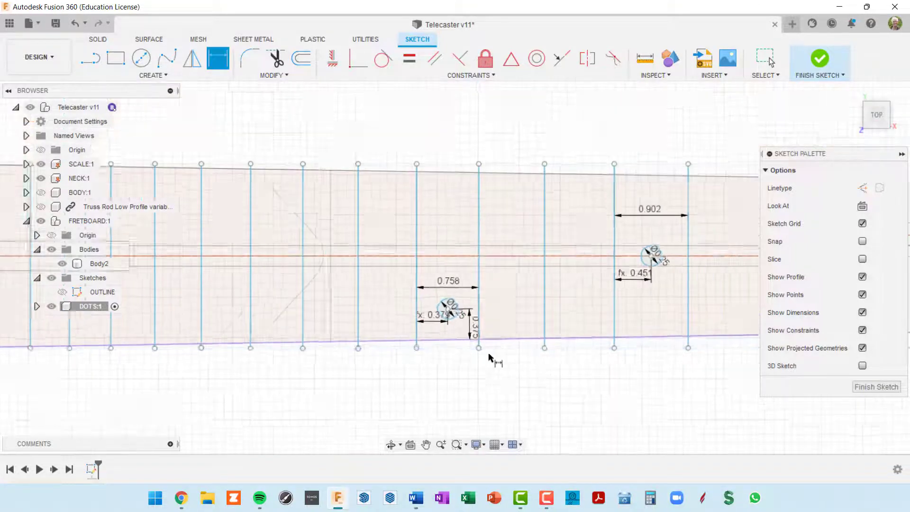
middle_drag(494, 360, 516, 271)
scroll(505, 270, up, 3)
key(Escape)
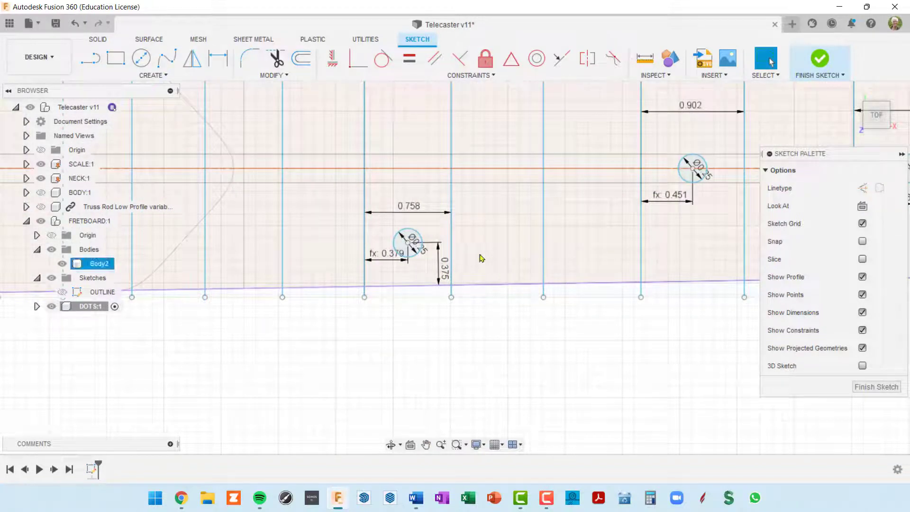
scroll(428, 243, up, 3)
click(421, 243)
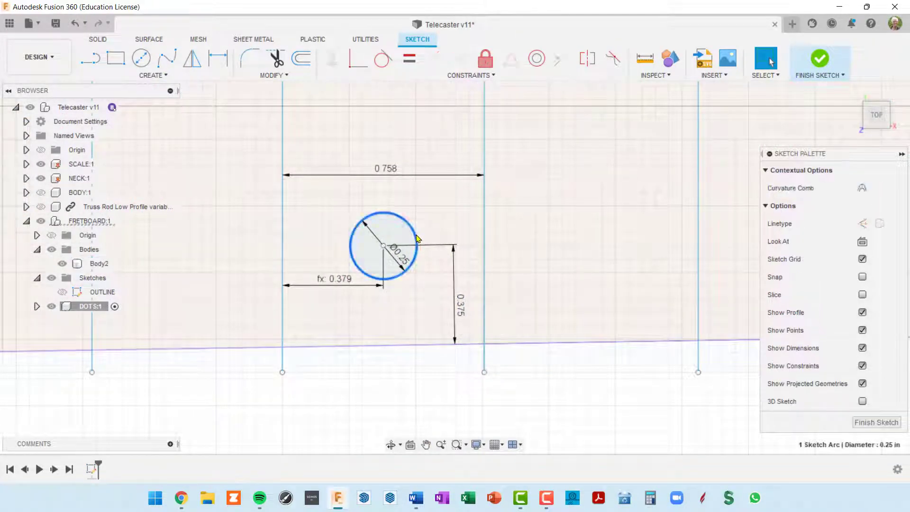
scroll(426, 241, up, 2)
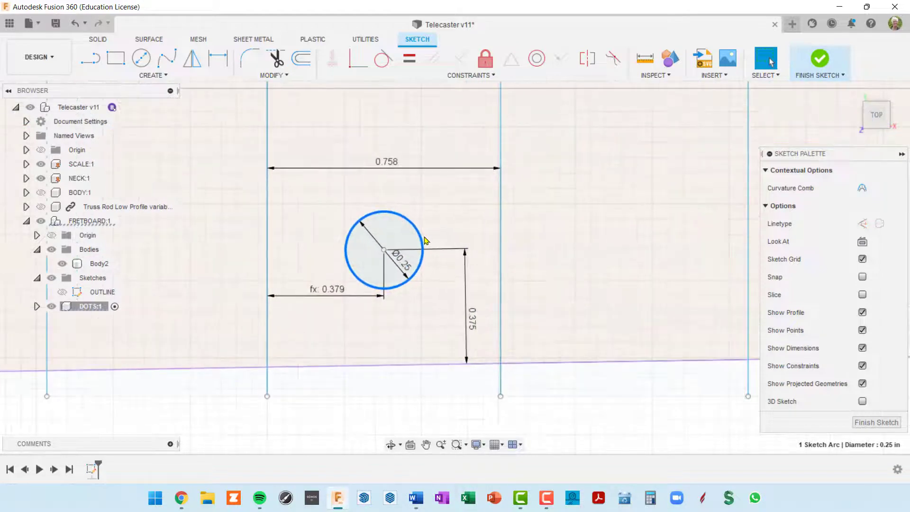
scroll(424, 238, down, 2)
middle_drag(426, 238, 438, 336)
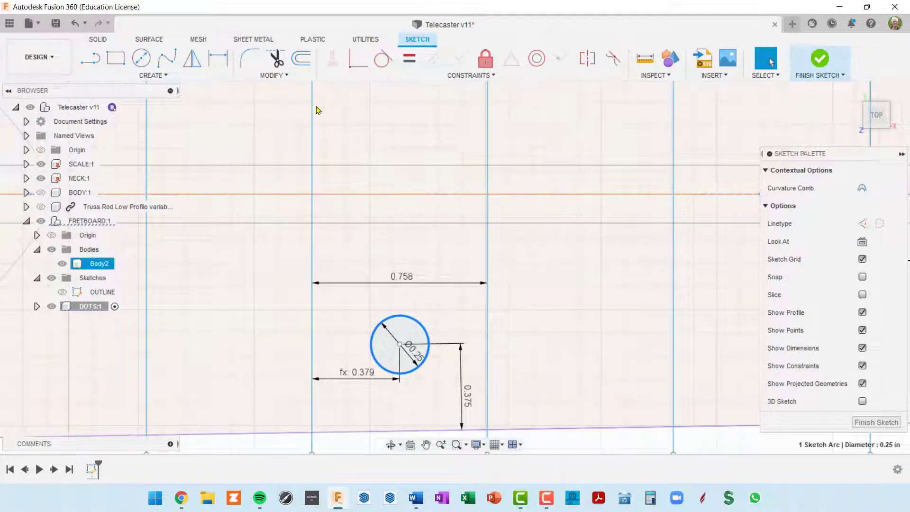
Mirror the 0.25 dot across the horizontal centre line to create its opposite twin
click(193, 65)
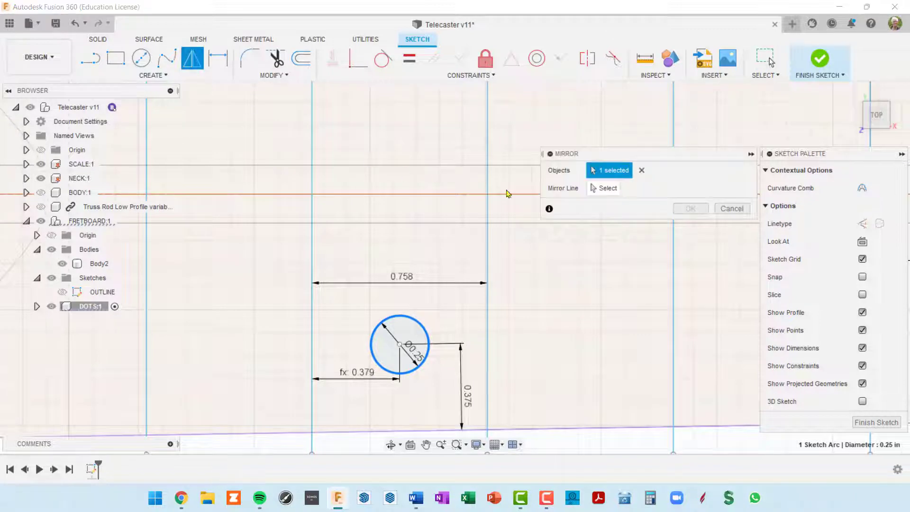
click(603, 190)
click(438, 196)
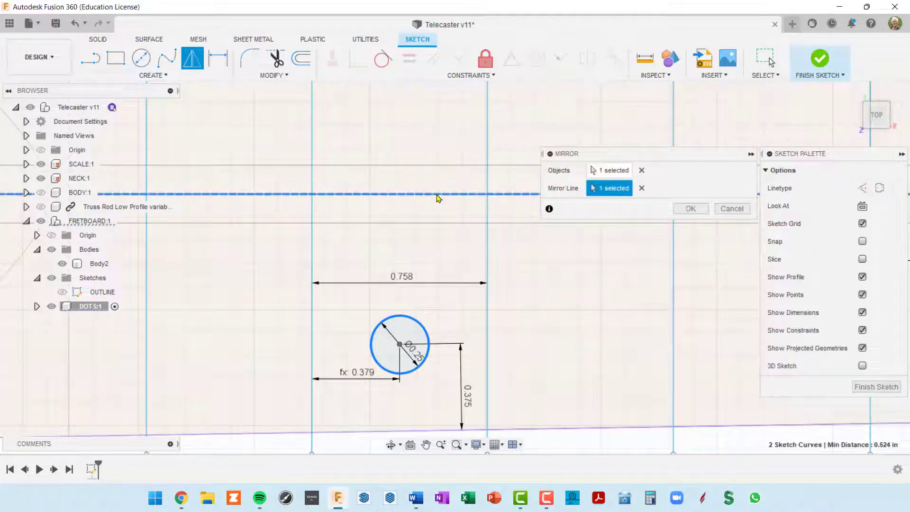
scroll(439, 201, down, 5)
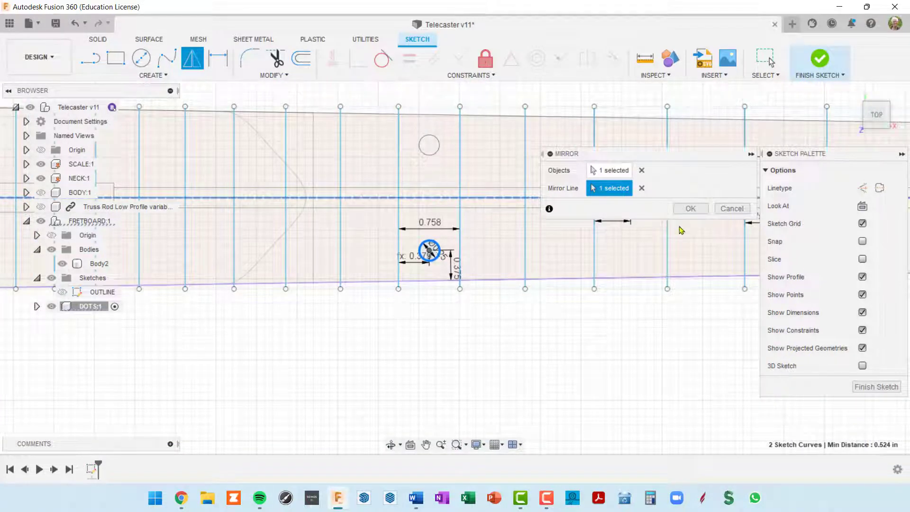
click(690, 209)
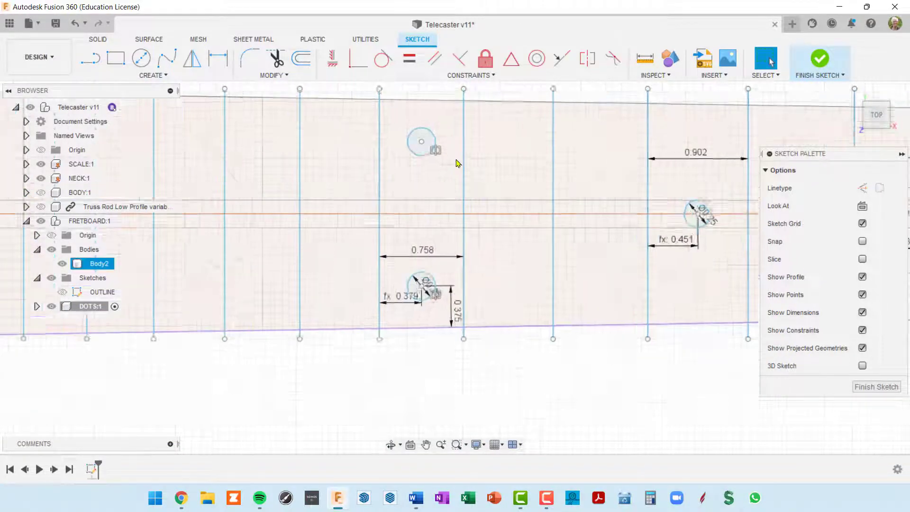
scroll(456, 164, up, 5)
scroll(461, 175, down, 5)
scroll(506, 228, up, 1)
middle_drag(521, 222, 567, 205)
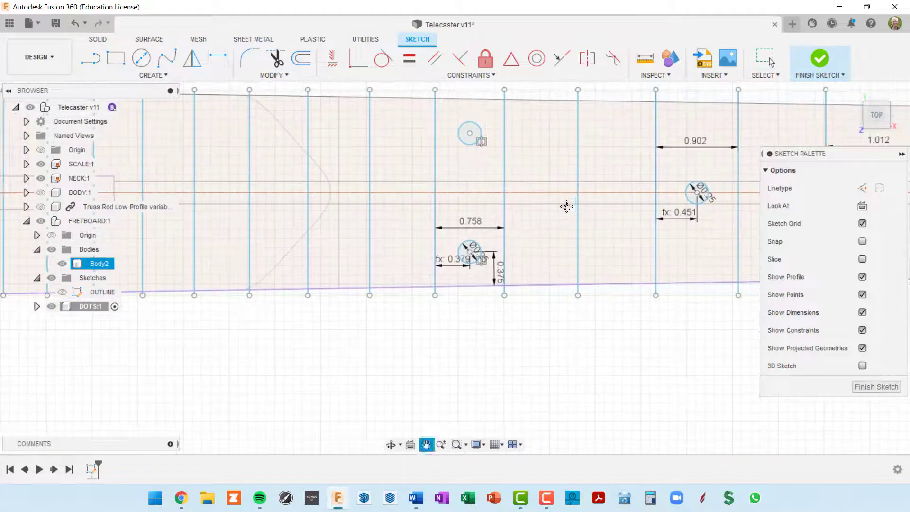
scroll(534, 275, down, 1)
scroll(525, 279, up, 4)
scroll(507, 270, down, 4)
scroll(493, 270, up, 3)
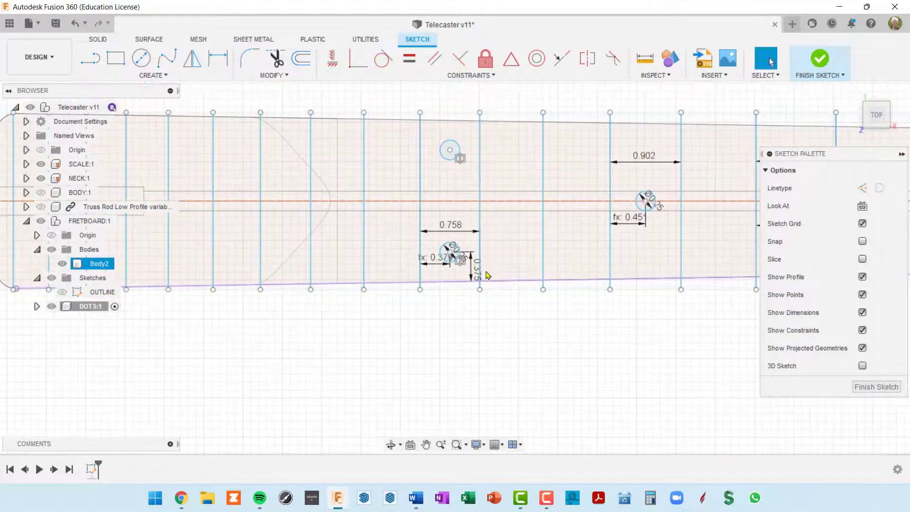
double_click(469, 275)
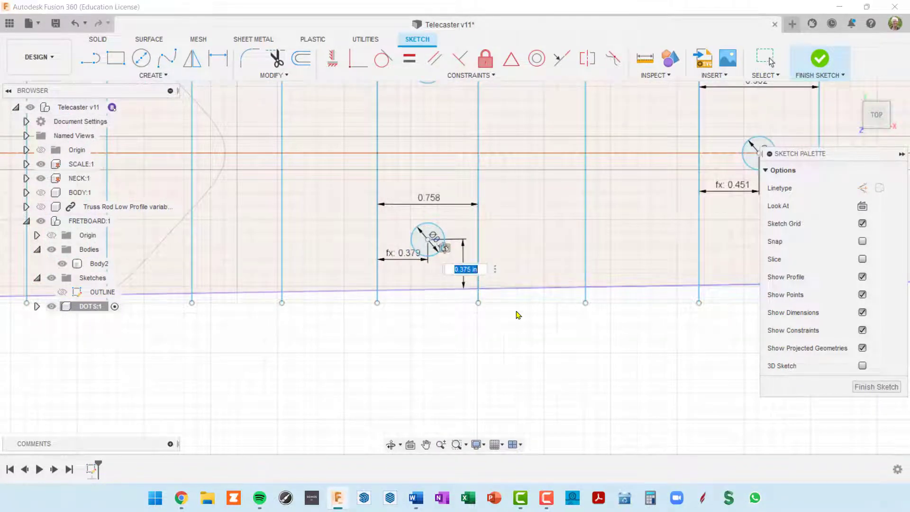
key(Return)
scroll(521, 299, down, 3)
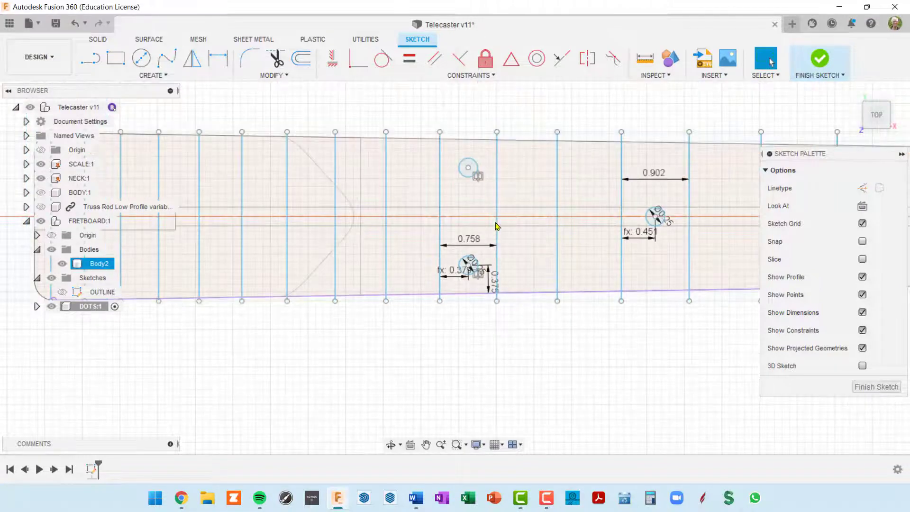
scroll(550, 340, up, 3)
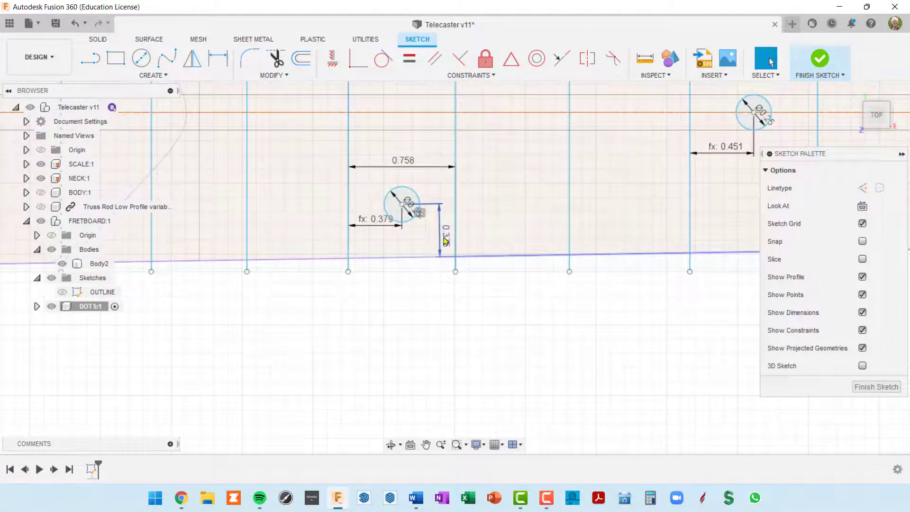
double_click(445, 241)
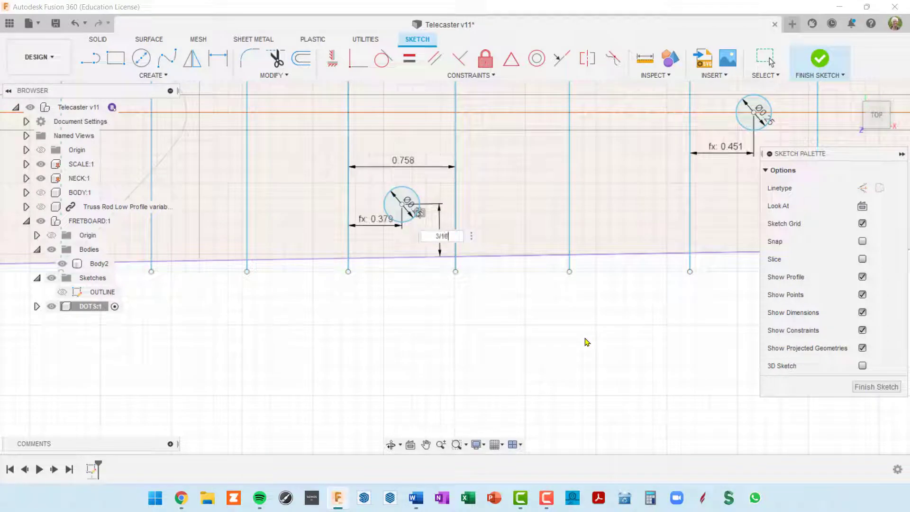
key(Return)
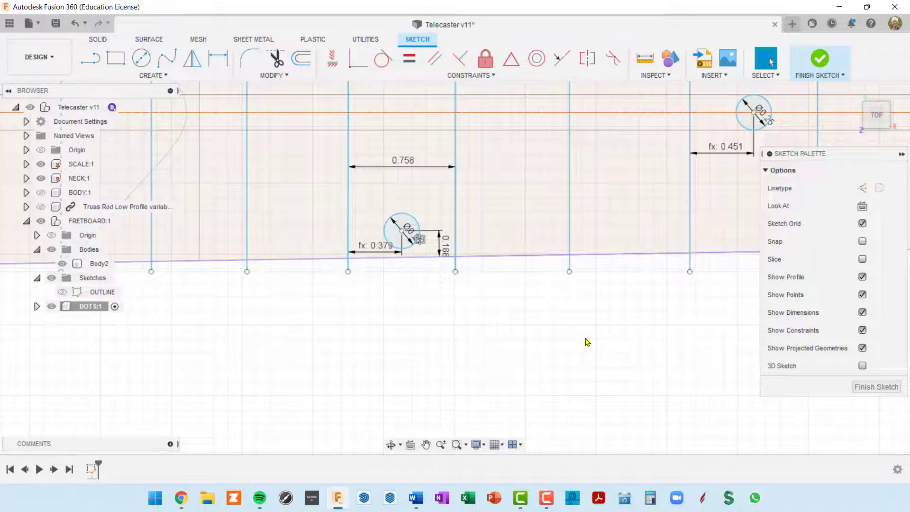
middle_drag(353, 194, 394, 377)
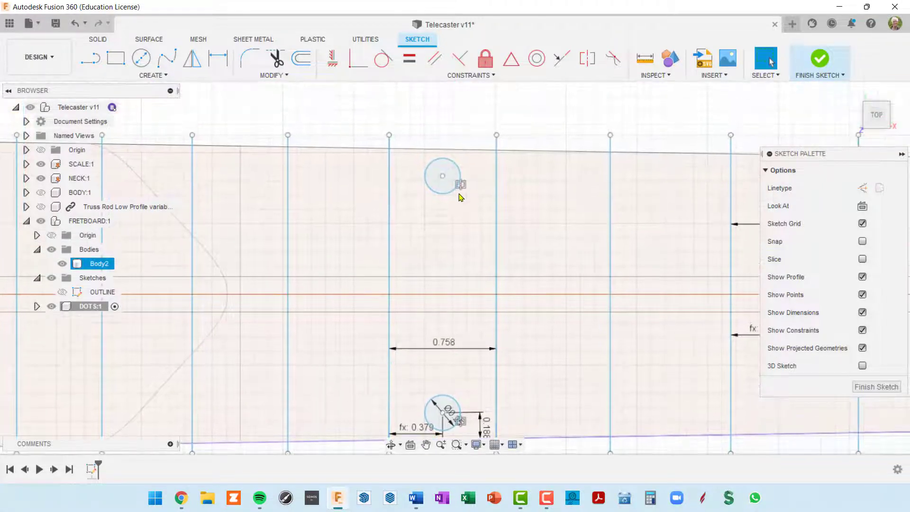
scroll(462, 194, down, 3)
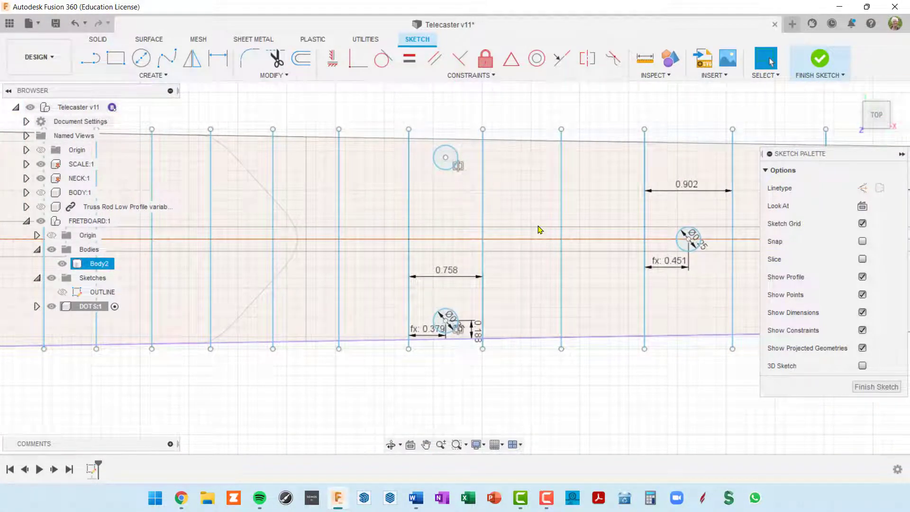
key(ctrl+z)
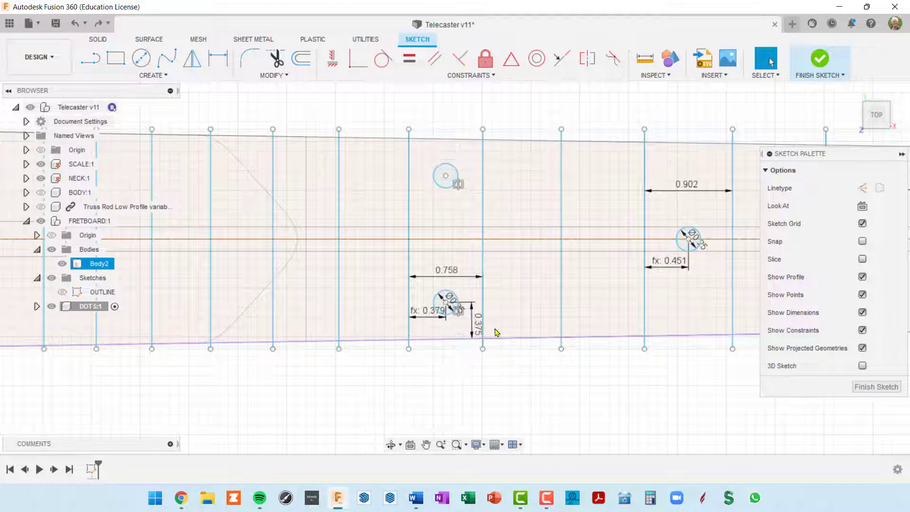
scroll(463, 341, down, 3)
middle_drag(467, 321, 555, 271)
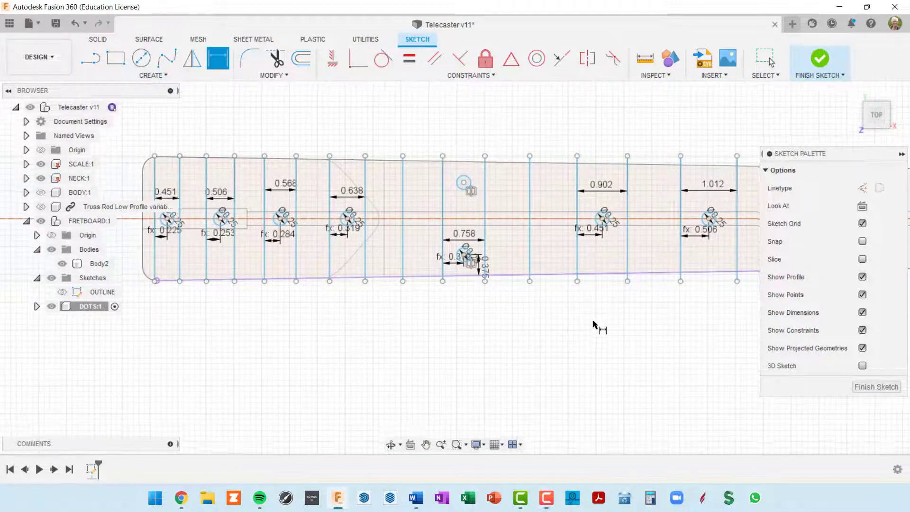
scroll(595, 325, down, 3)
mouse_move(621, 329)
shift+middle_down()
mouse_move(605, 311)
mouse_move(676, 278)
mouse_move(719, 284)
shift+middle_up()
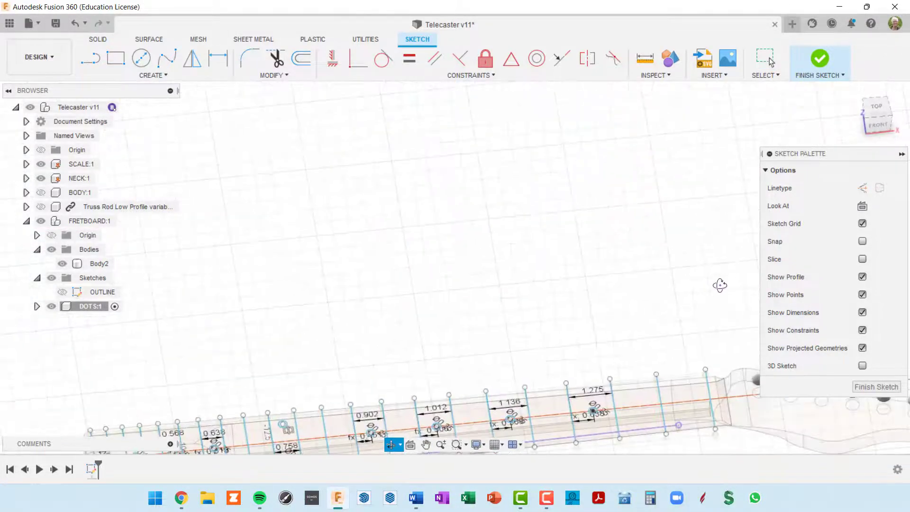
mouse_move(573, 250)
middle_down()
mouse_move(658, 141)
mouse_move(615, 133)
middle_up()
scroll(525, 335, up, 3)
middle_drag(543, 312, 587, 345)
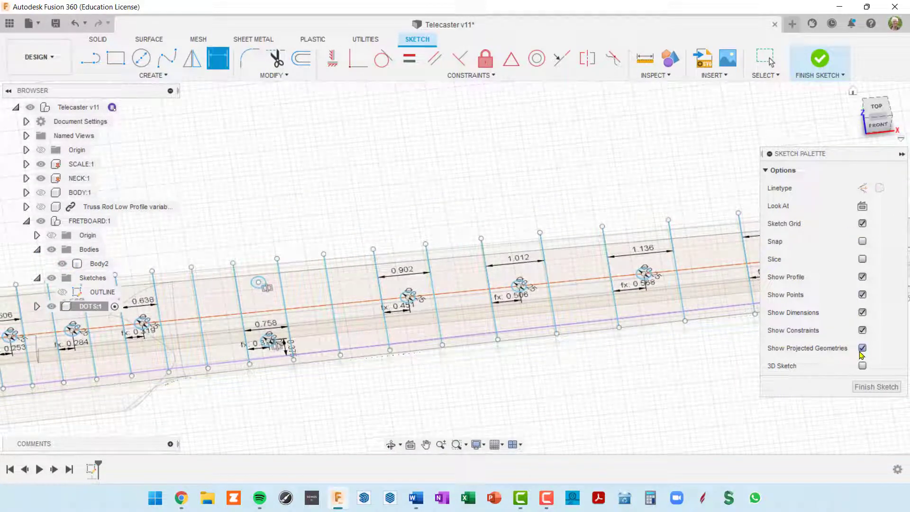
click(861, 330)
click(861, 312)
scroll(670, 341, down, 3)
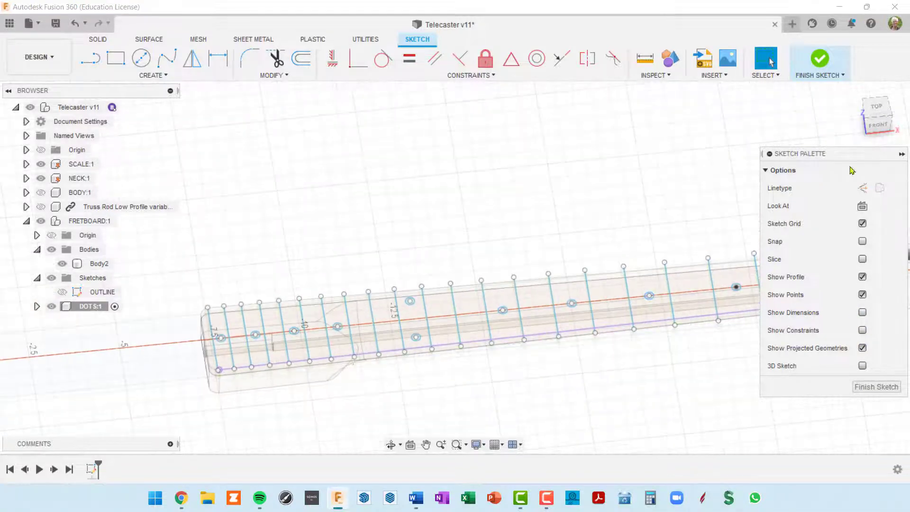
click(876, 107)
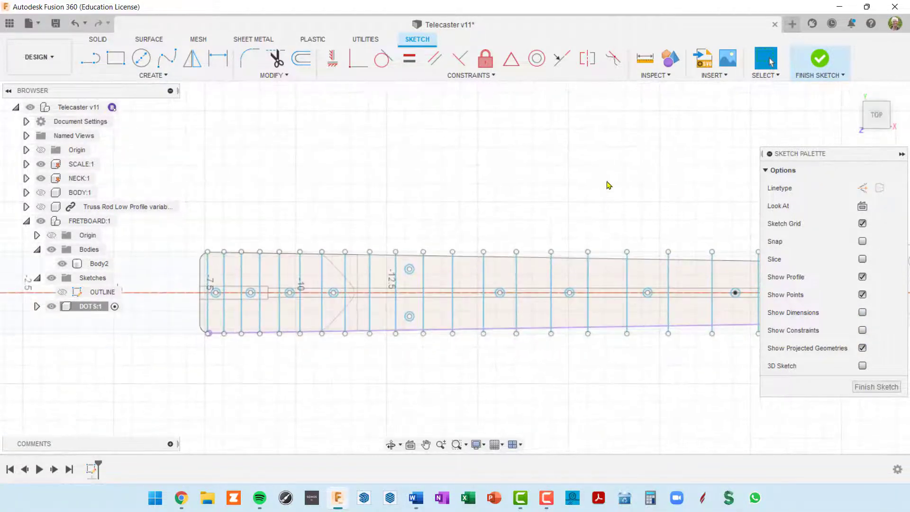
mouse_move(610, 168)
middle_down()
mouse_move(601, 123)
mouse_move(659, 129)
mouse_move(605, 130)
middle_up()
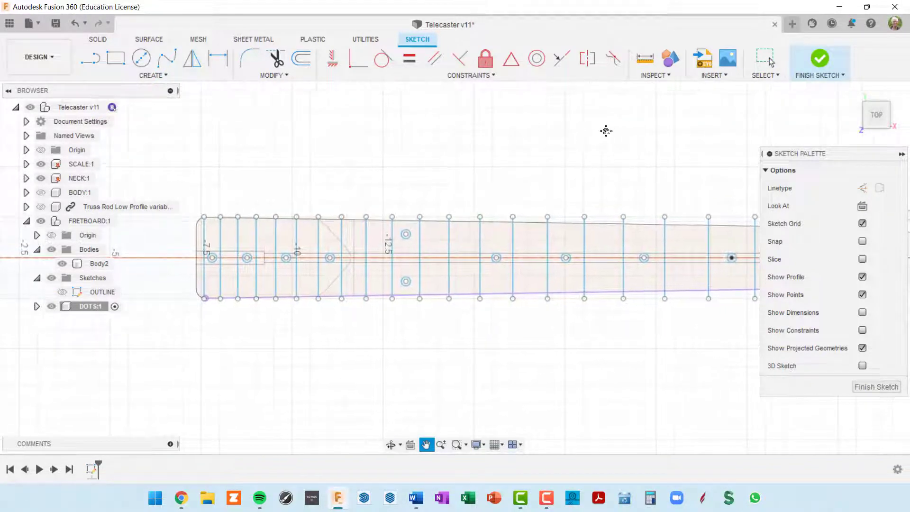
middle_drag(585, 340, 265, 307)
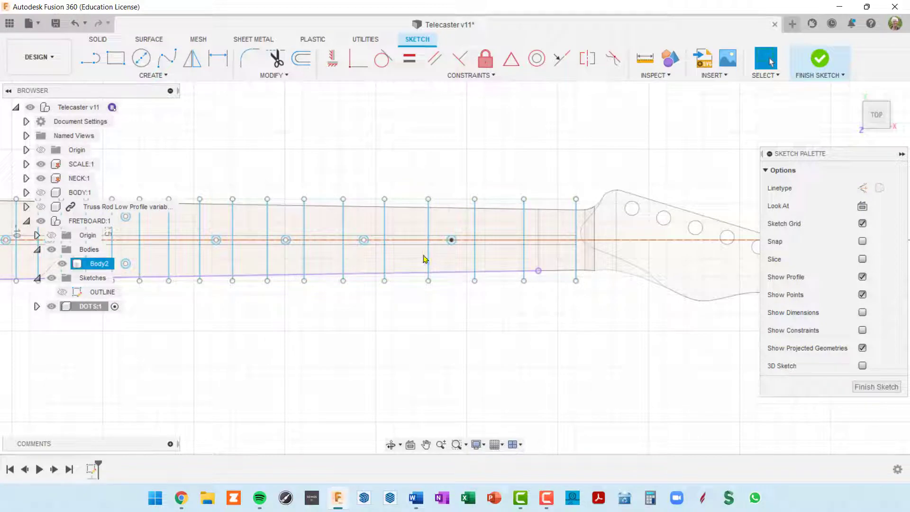
middle_drag(421, 271, 492, 269)
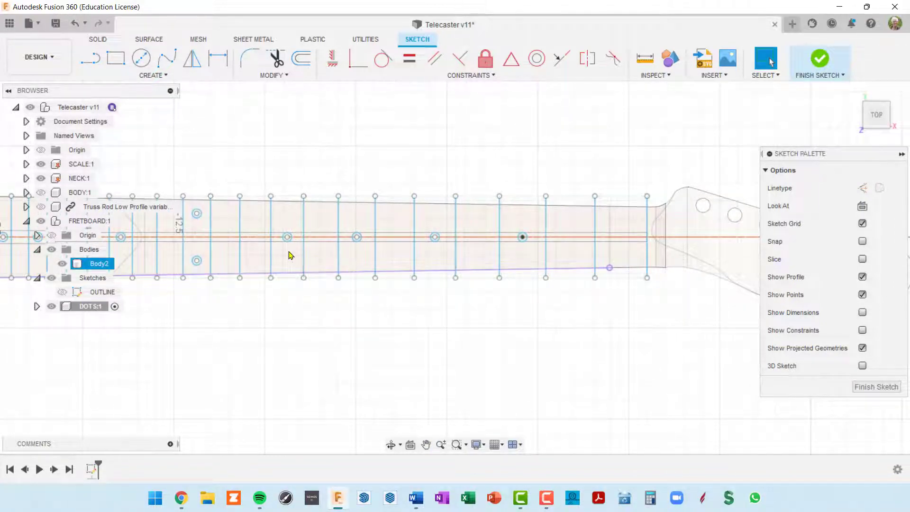
middle_drag(291, 255, 479, 258)
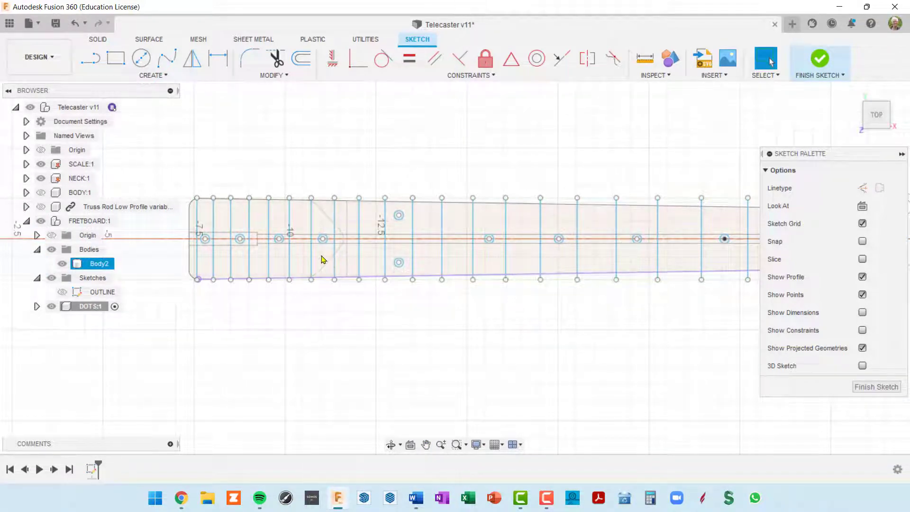
middle_drag(321, 258, 422, 252)
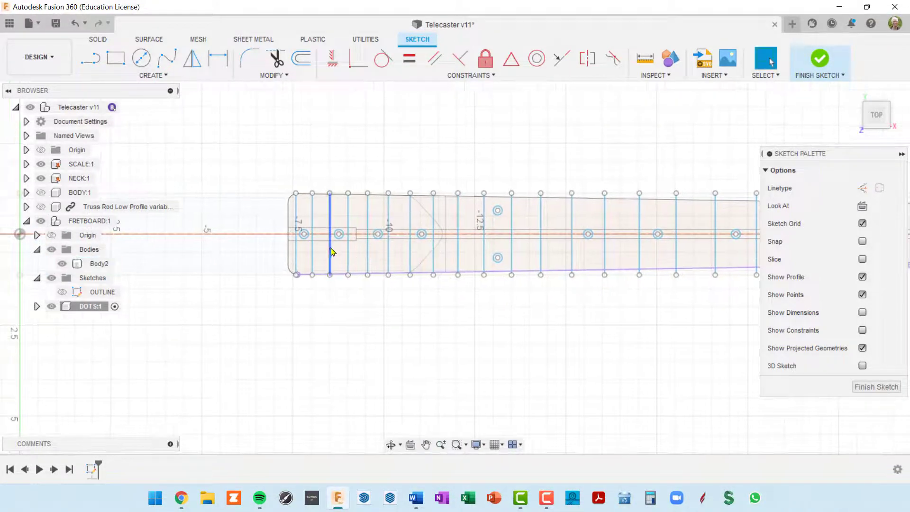
scroll(330, 268, down, 4)
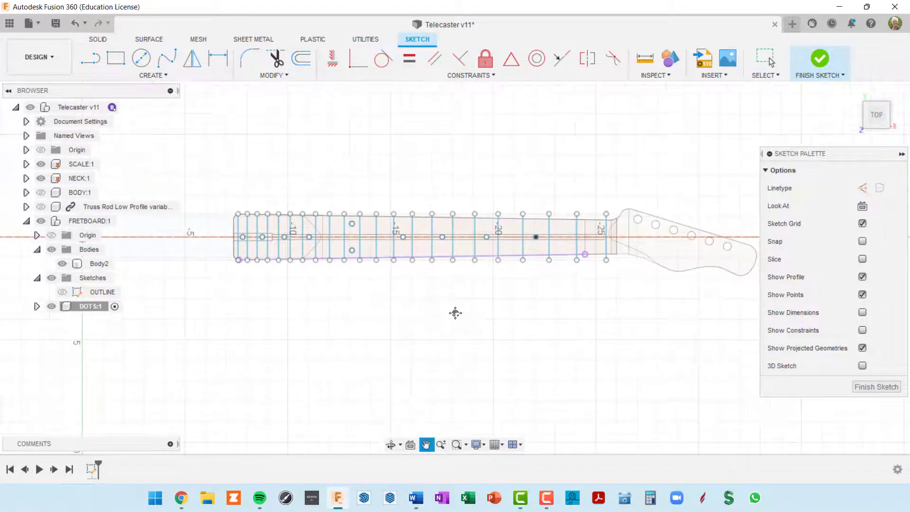
Finish the sketch, select the DOTS sketch under DOTS:1, and orbit to an angled view
click(862, 390)
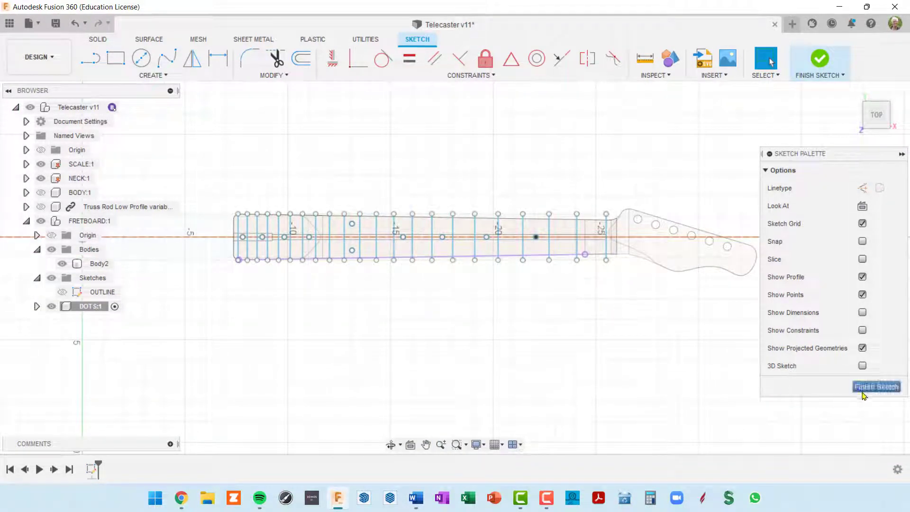
click(36, 307)
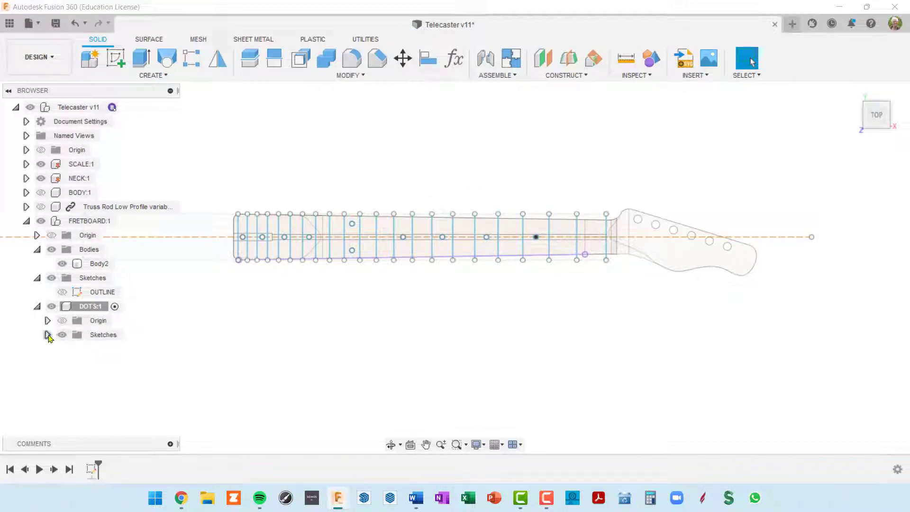
click(109, 355)
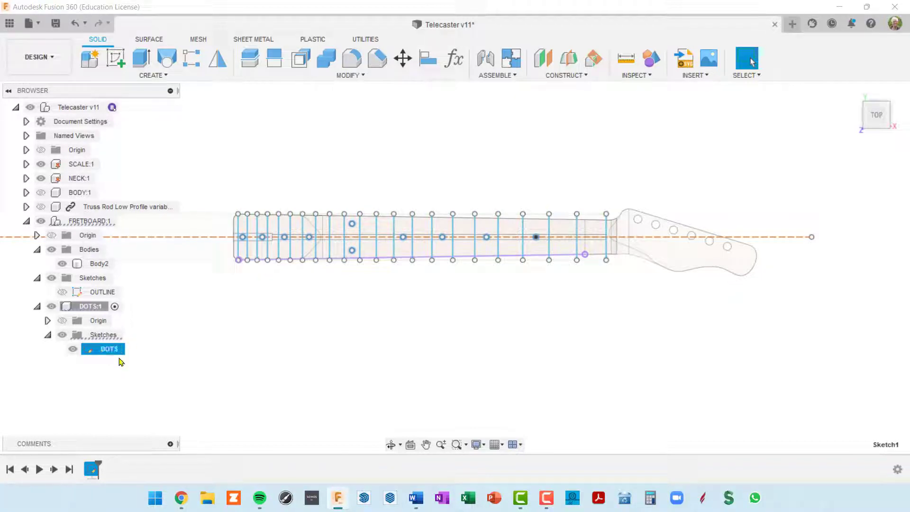
scroll(465, 293, down, 2)
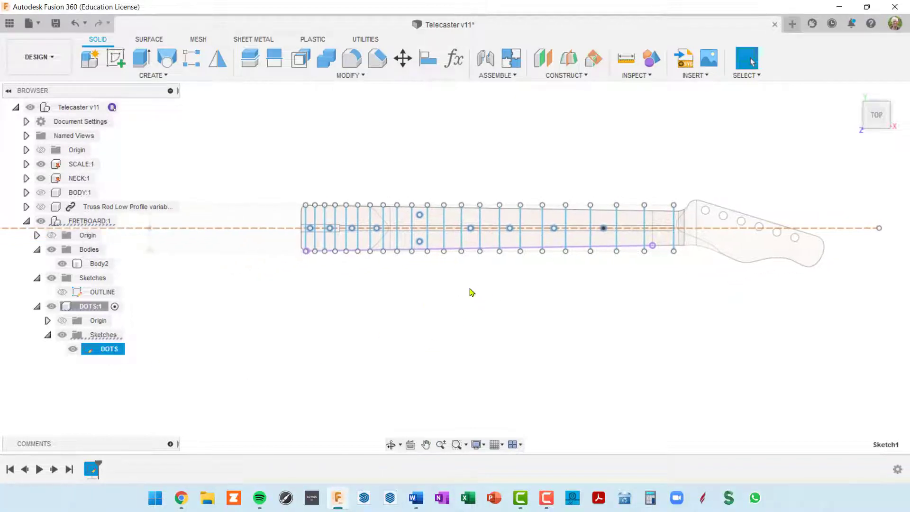
scroll(474, 286, up, 3)
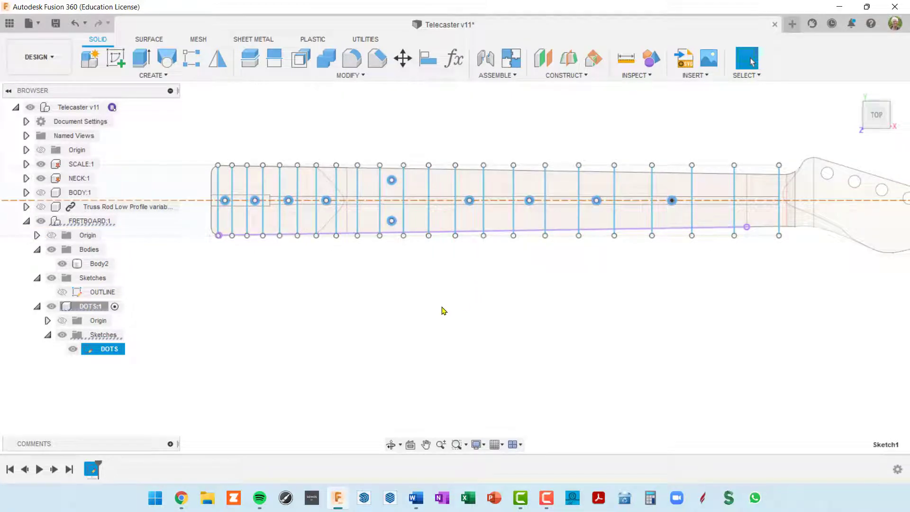
shift+middle_drag(413, 297, 387, 246)
scroll(342, 353, up, 3)
middle_drag(332, 360, 485, 283)
shift+middle_drag(433, 307, 413, 241)
scroll(406, 304, up, 3)
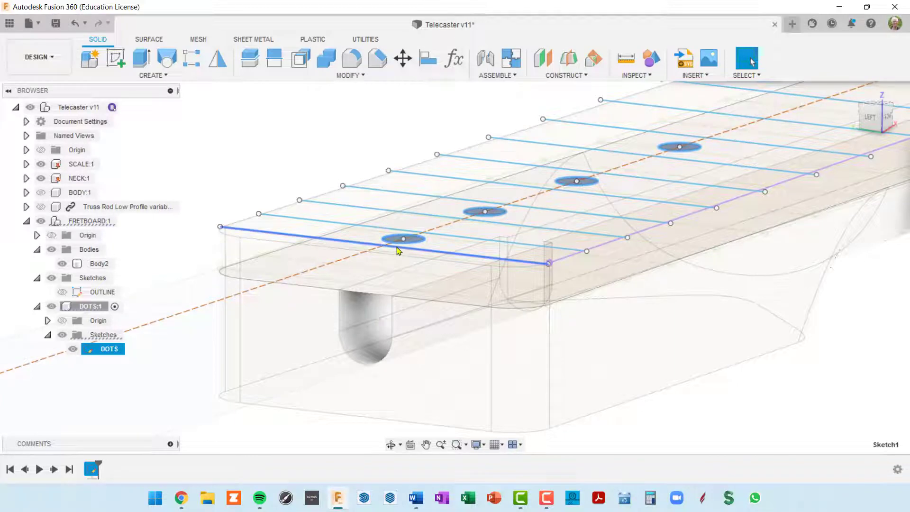
Start an extrusion and select the first six fret-dot circles
click(141, 57)
scroll(459, 315, down, 3)
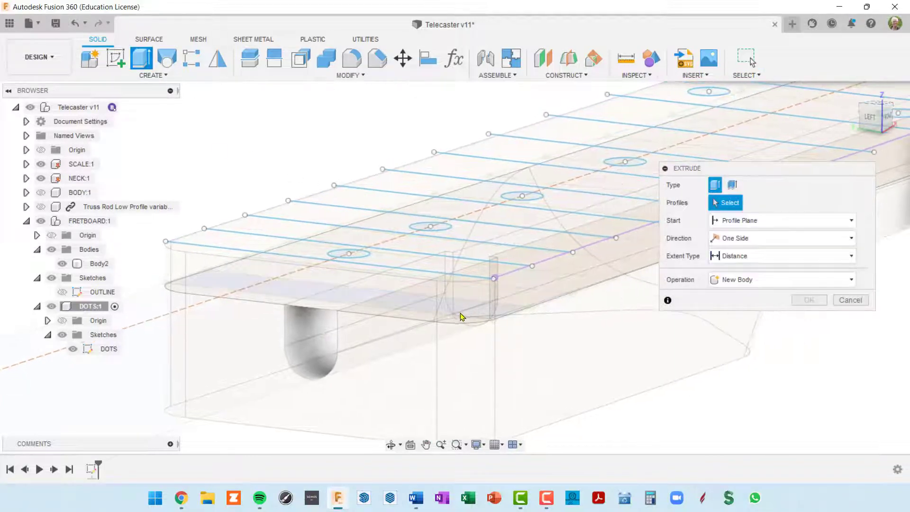
scroll(521, 298, up, 5)
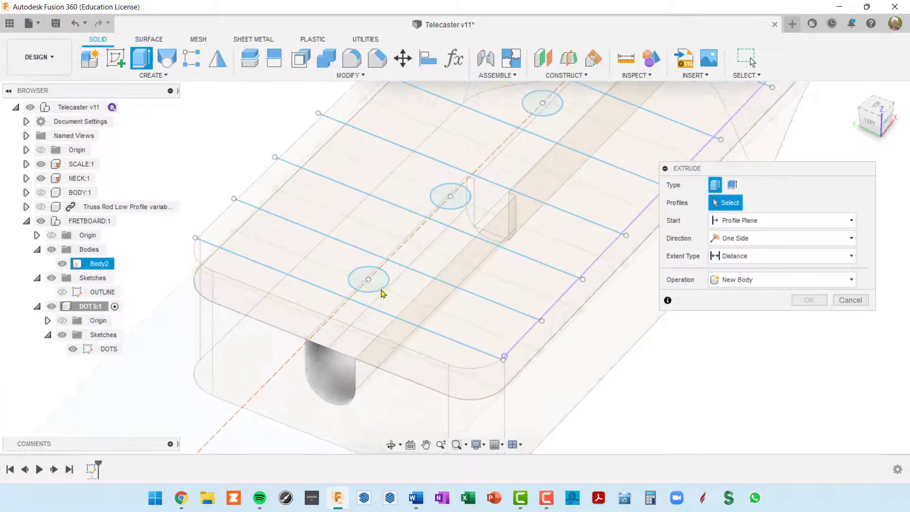
click(376, 285)
click(452, 198)
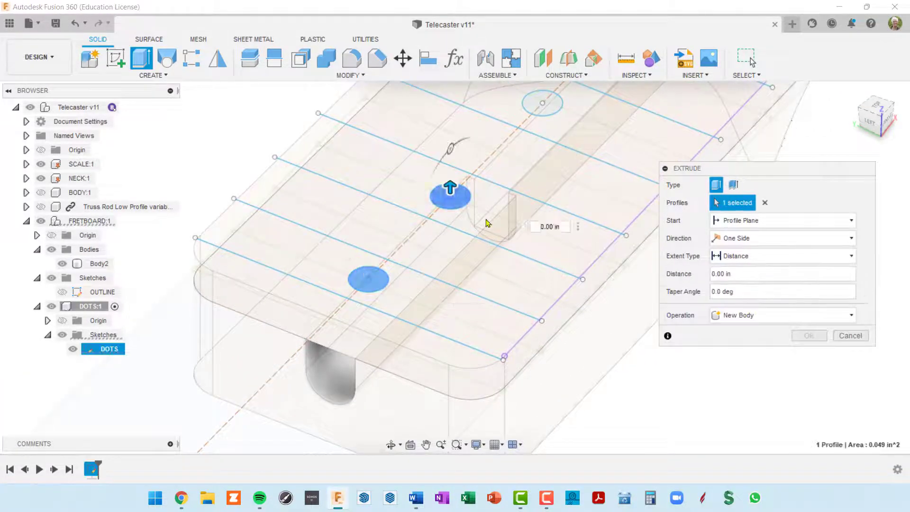
middle_drag(557, 226, 431, 383)
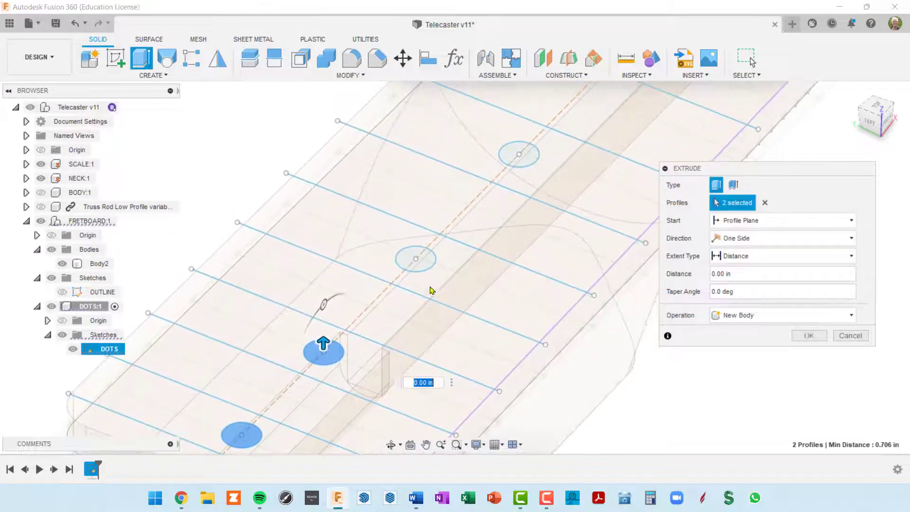
click(426, 266)
click(521, 156)
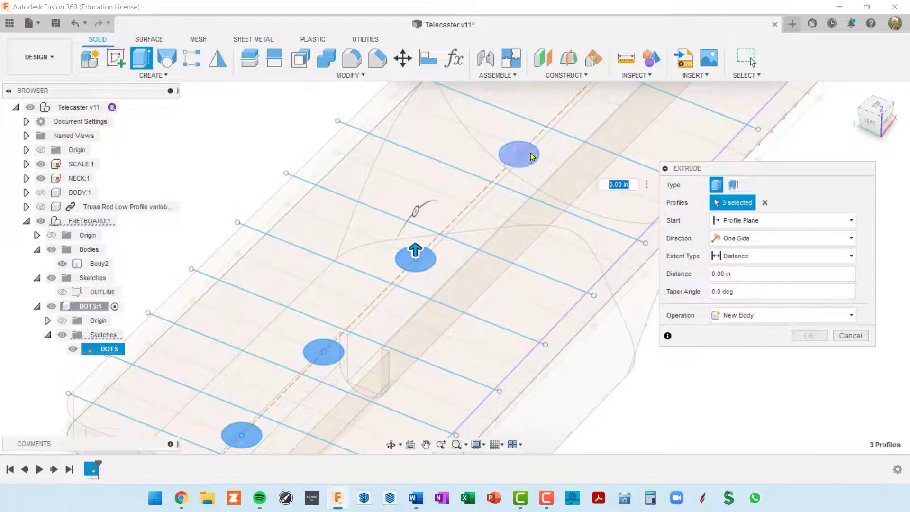
middle_drag(645, 141, 376, 421)
click(546, 278)
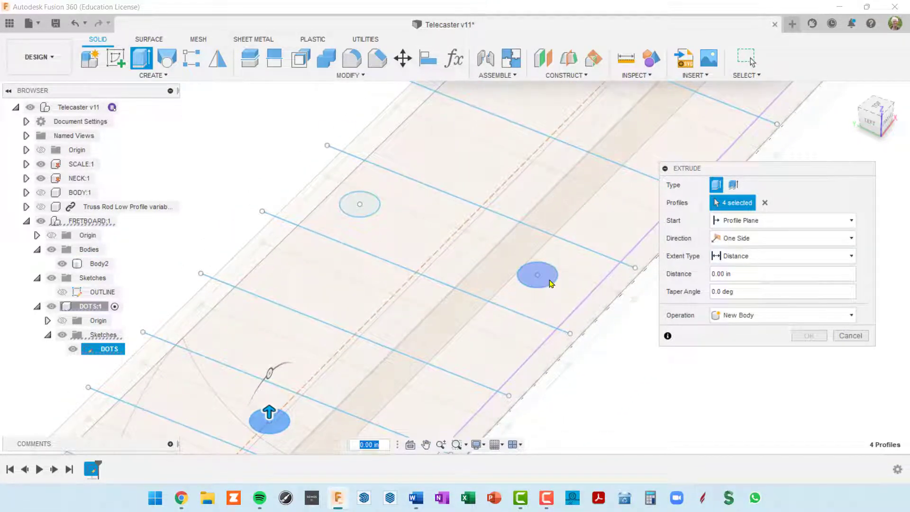
click(364, 206)
Add the double-pair dots and the last two circles to the selection
middle_drag(630, 95, 439, 300)
click(437, 286)
click(600, 118)
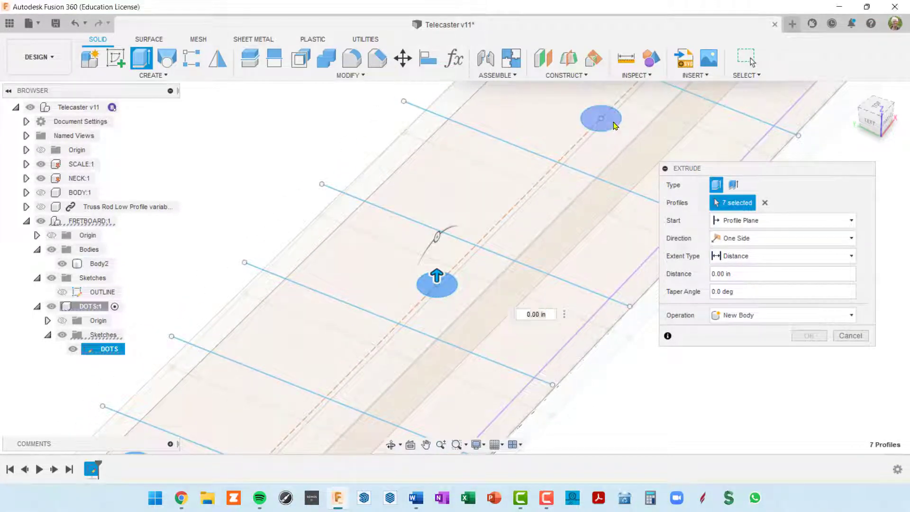
middle_drag(548, 222, 367, 369)
click(437, 249)
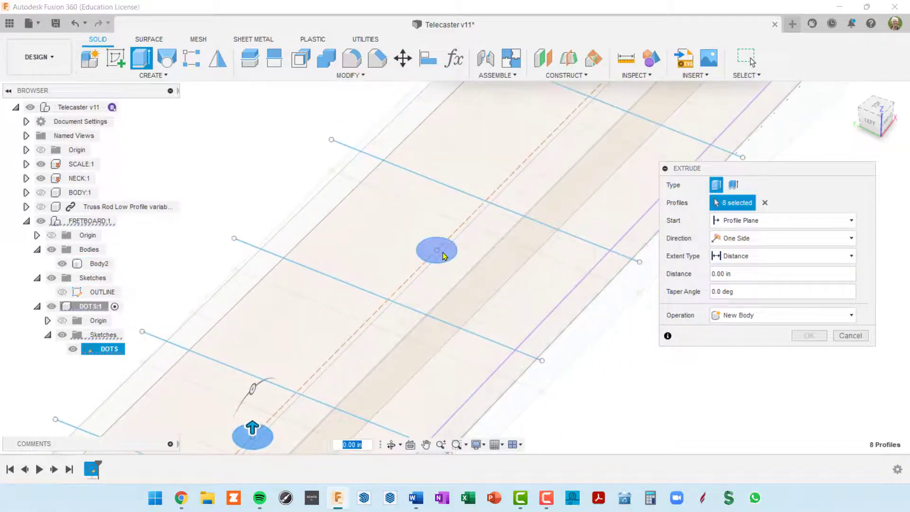
middle_drag(558, 210, 560, 145)
click(488, 261)
Extrude the ten selected dots -0.12 in downward as new bodies
scroll(512, 265, down, 3)
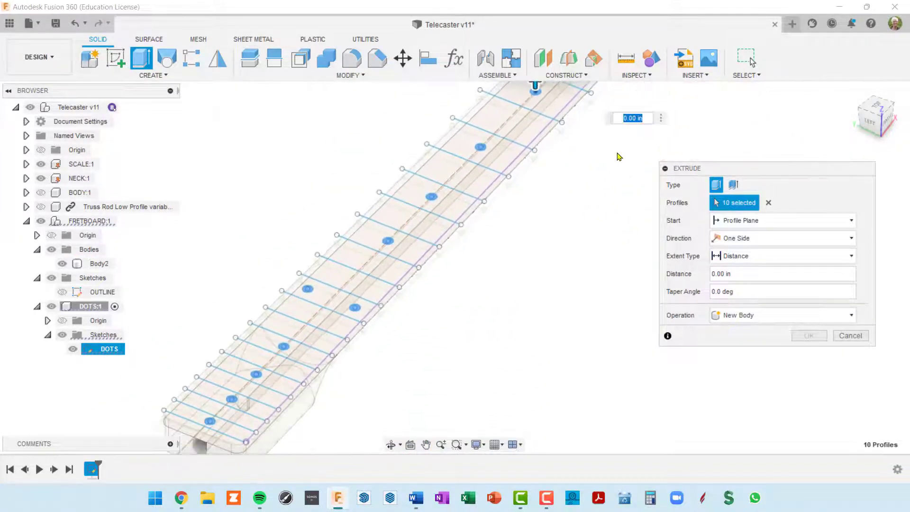
middle_drag(566, 200, 513, 282)
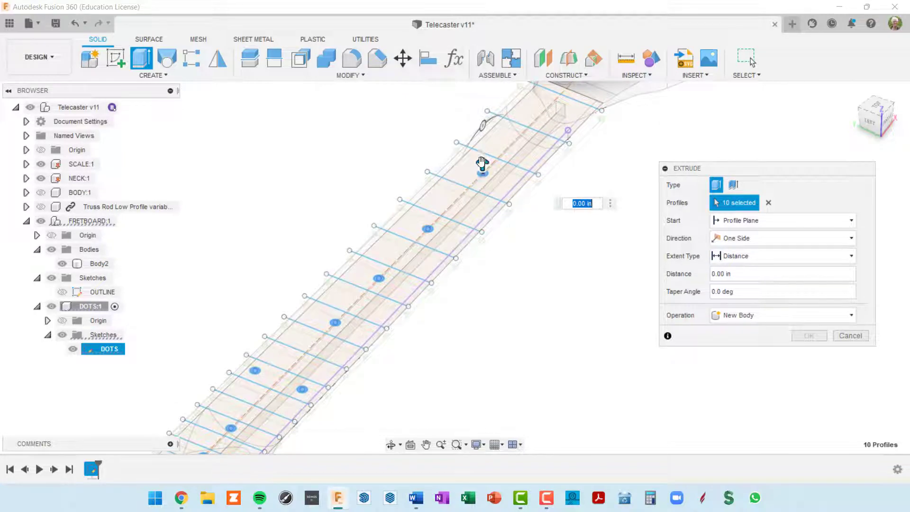
drag(483, 163, 491, 186)
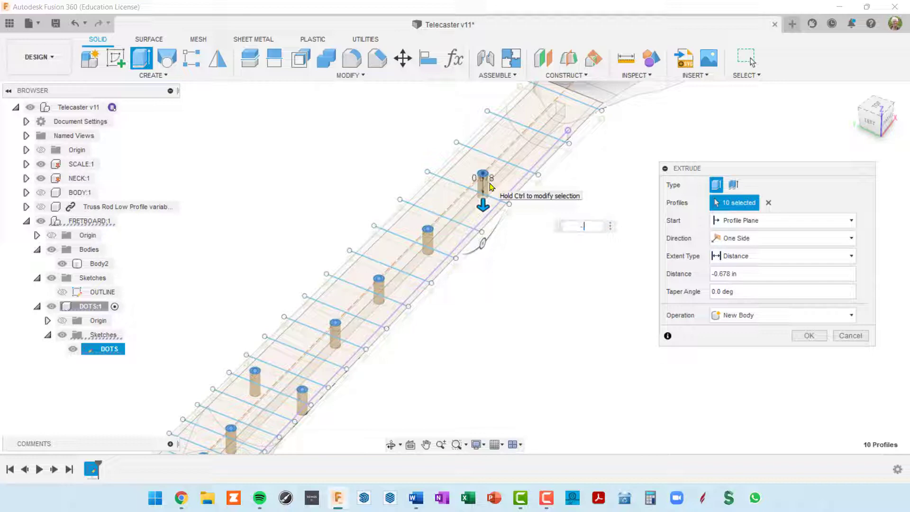
text(-.125)
key(Return)
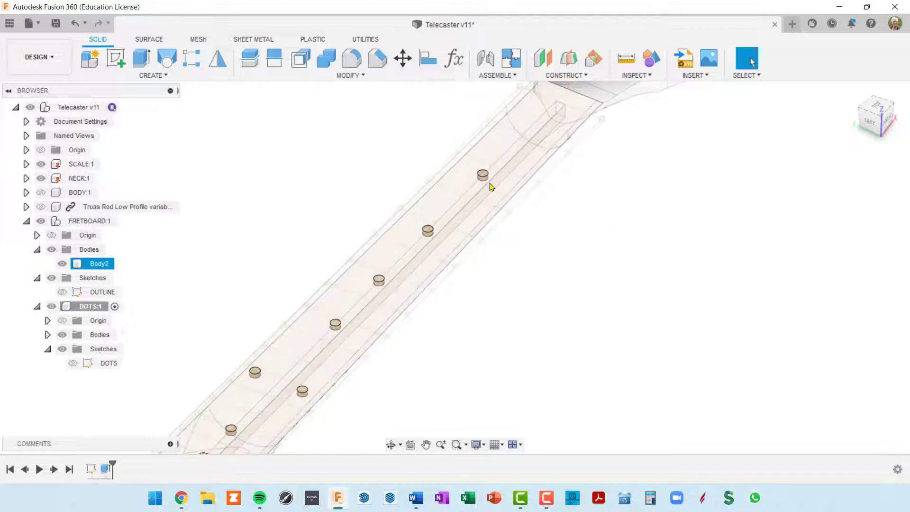
Expand DOTS:1 to list Body1–Body10 and look over the new dot discs
middle_drag(431, 247, 666, 102)
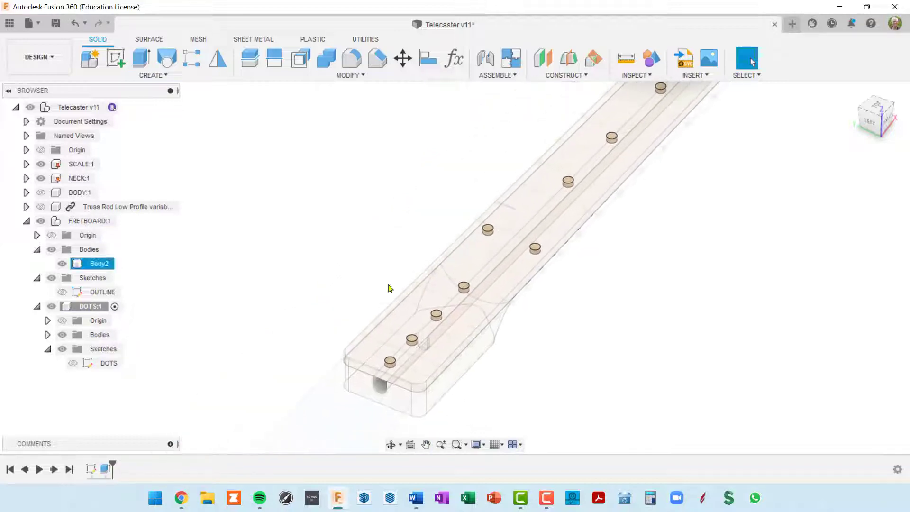
click(388, 285)
click(47, 335)
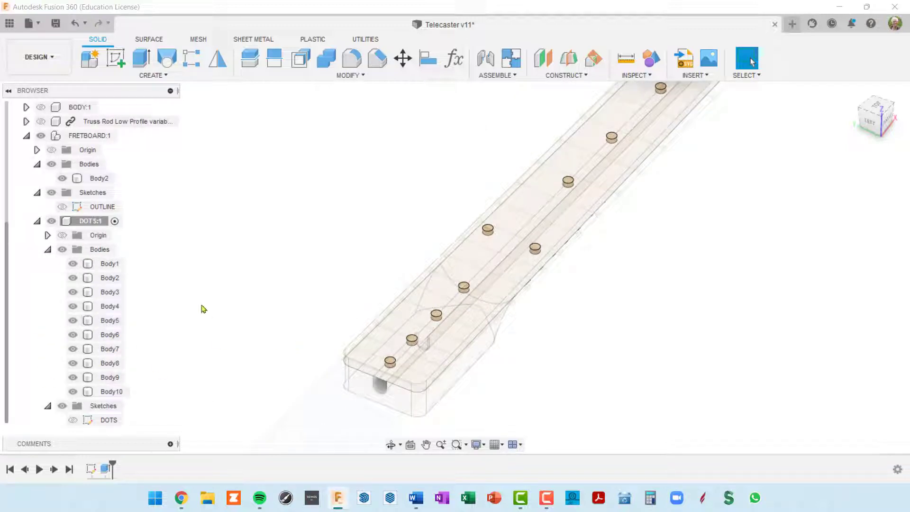
double_click(94, 223)
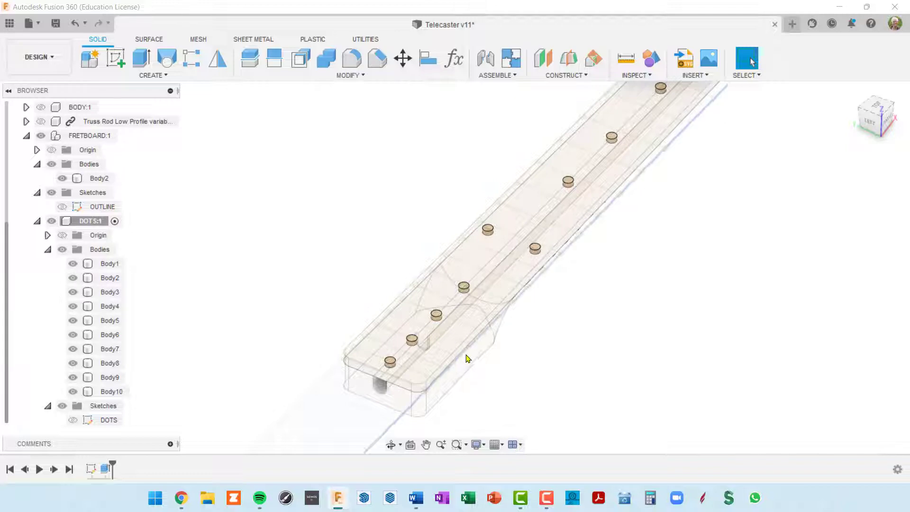
shift+middle_drag(467, 359, 445, 372)
scroll(438, 374, up, 3)
scroll(383, 378, up, 8)
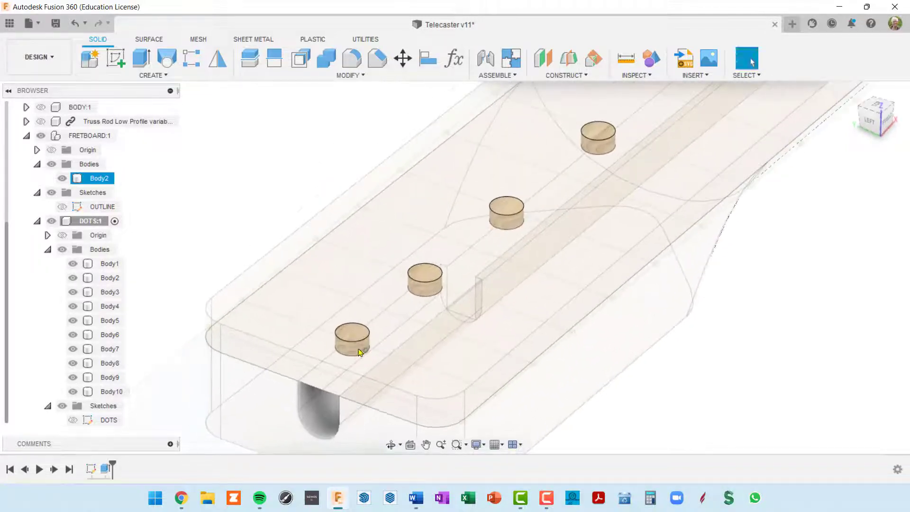
scroll(406, 253, up, 5)
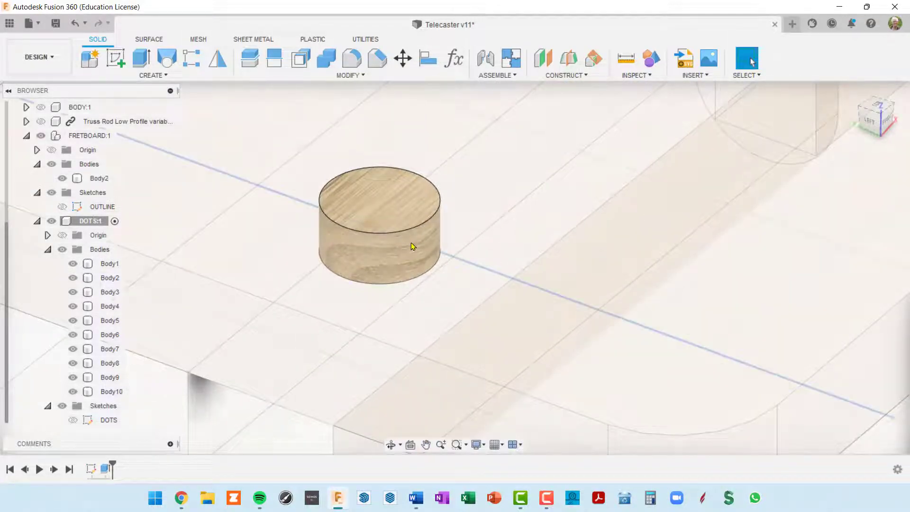
scroll(412, 239, down, 6)
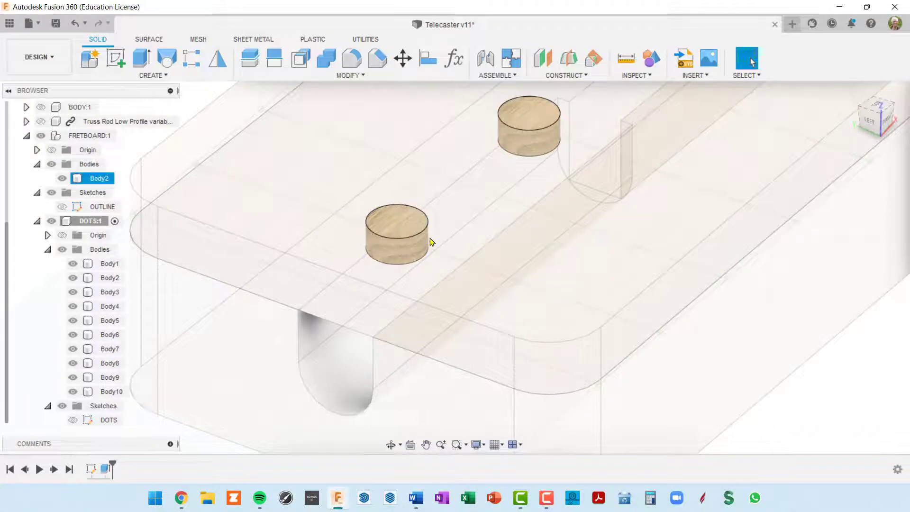
scroll(430, 242, down, 3)
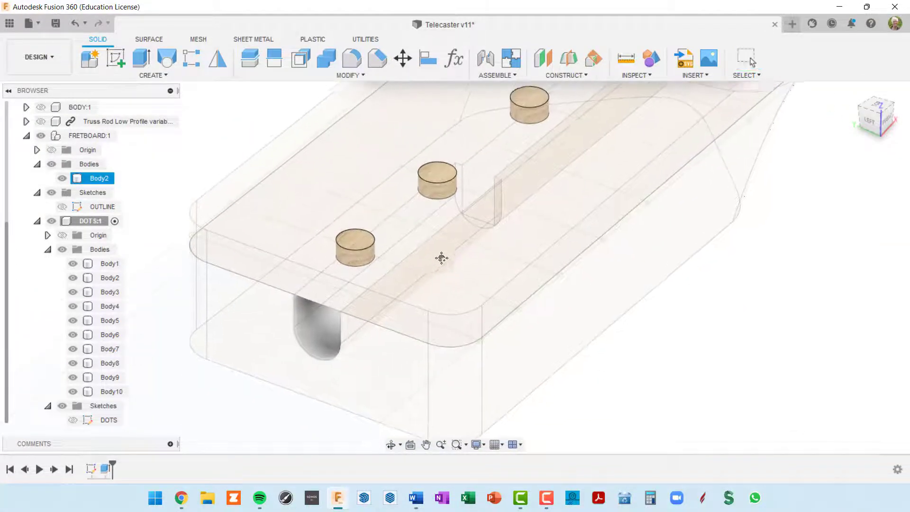
scroll(446, 256, down, 6)
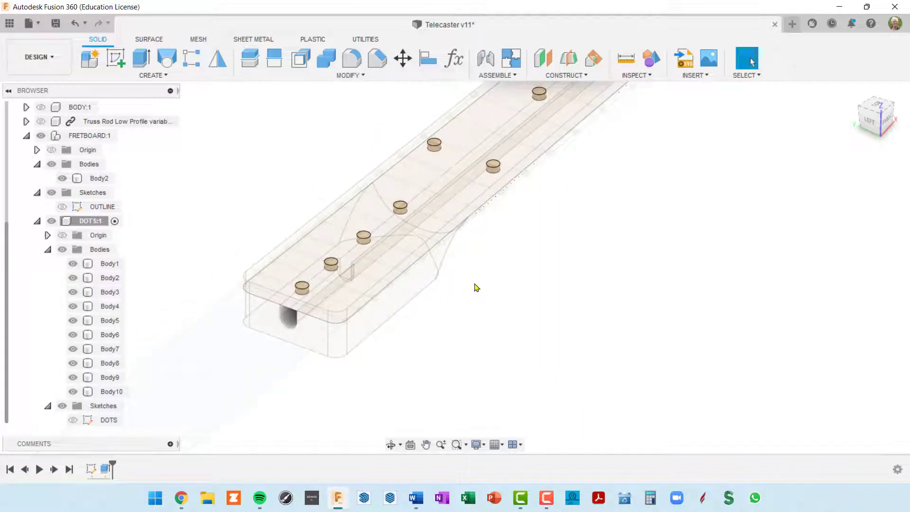
Apply the Plastic - Matte (Black) appearance to the DOTS:1 component
key(a)
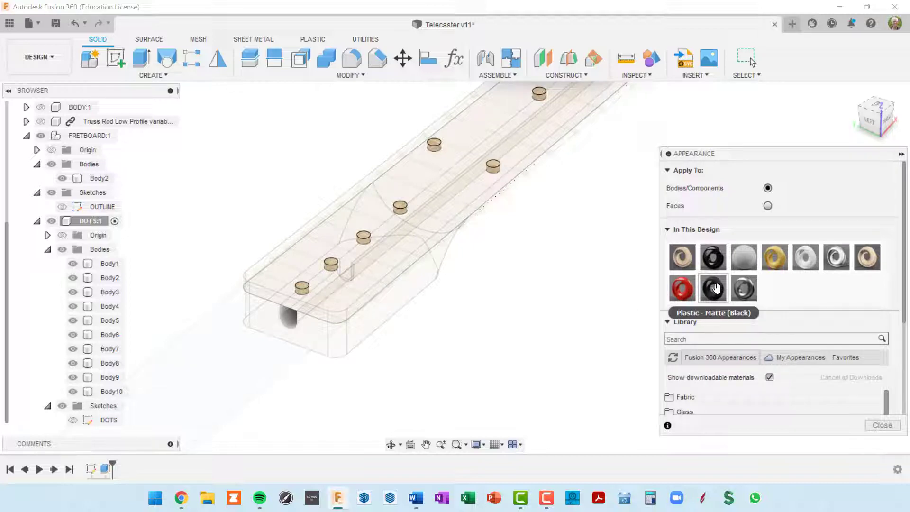
click(685, 339)
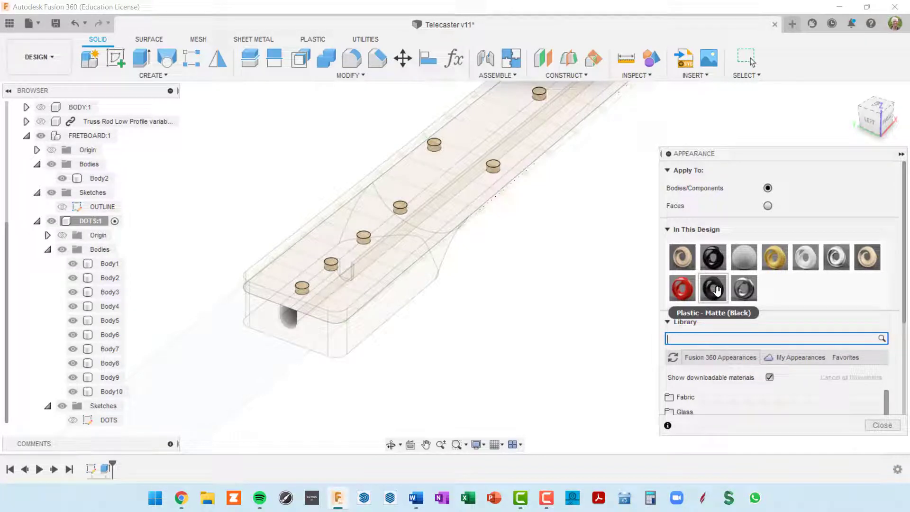
drag(716, 290, 300, 252)
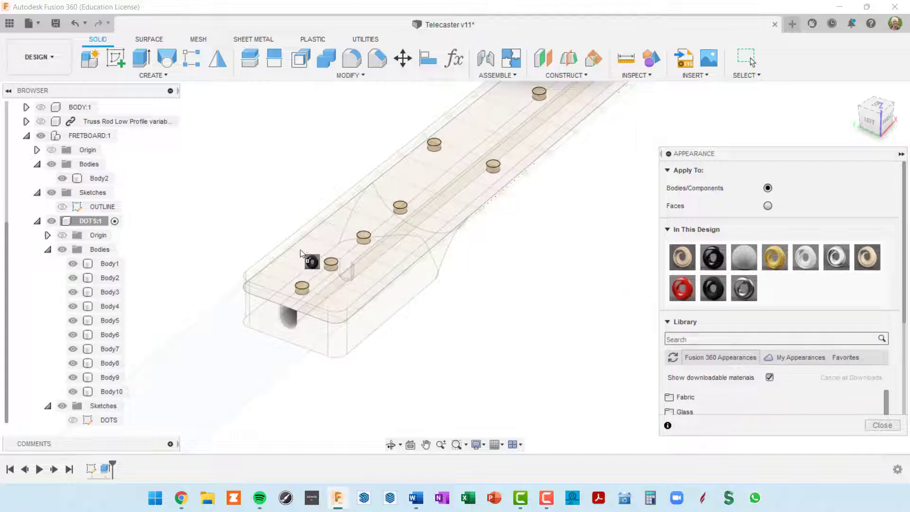
mouse_move(245, 251)
mouse_down()
mouse_move(88, 225)
mouse_move(111, 416)
mouse_move(120, 287)
mouse_move(91, 224)
mouse_up()
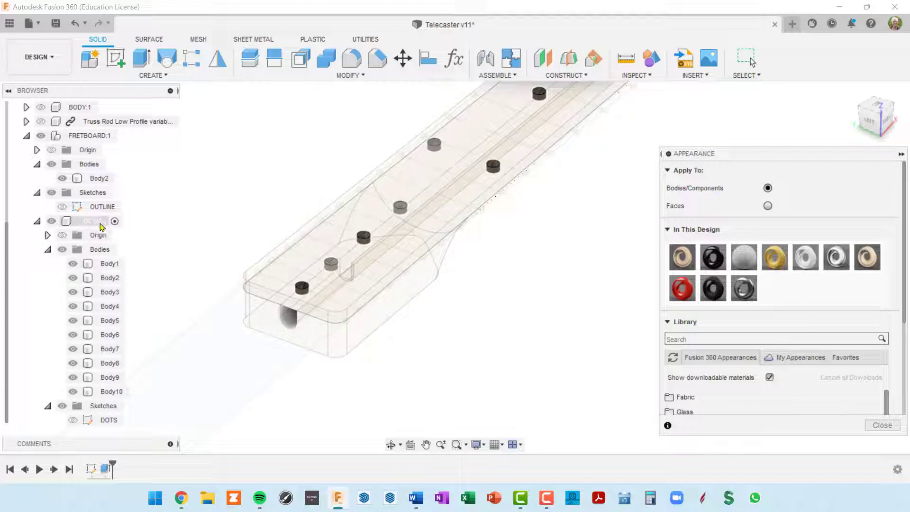
click(880, 425)
Zoom in on the black dots and select the front inlay cylinder
scroll(325, 254, up, 10)
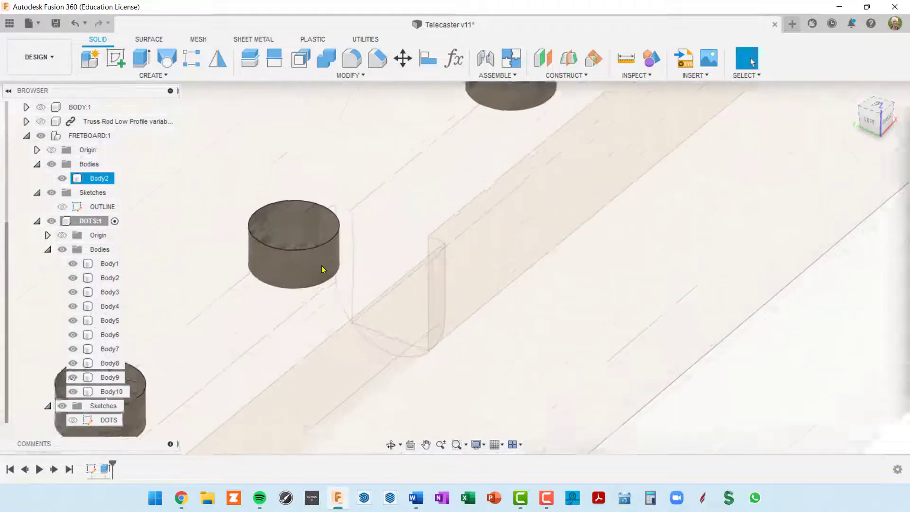
scroll(315, 258, up, 3)
scroll(305, 232, down, 4)
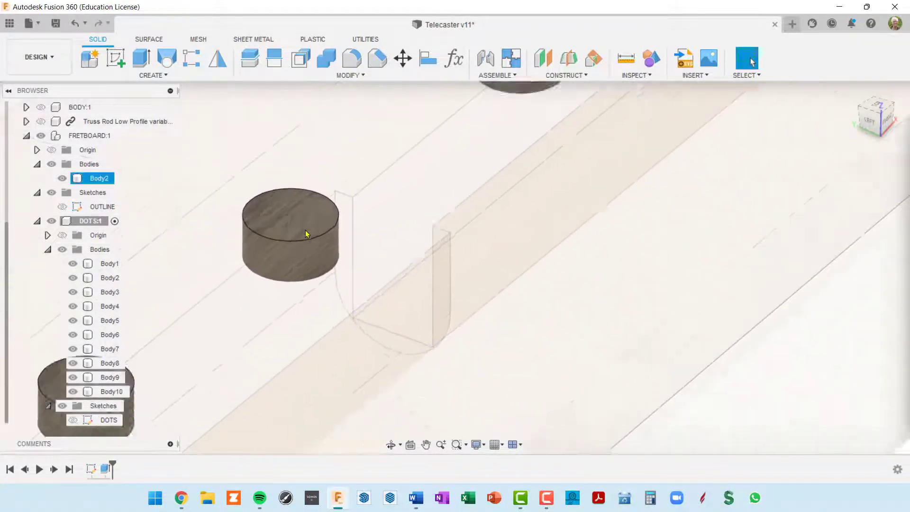
scroll(304, 231, down, 5)
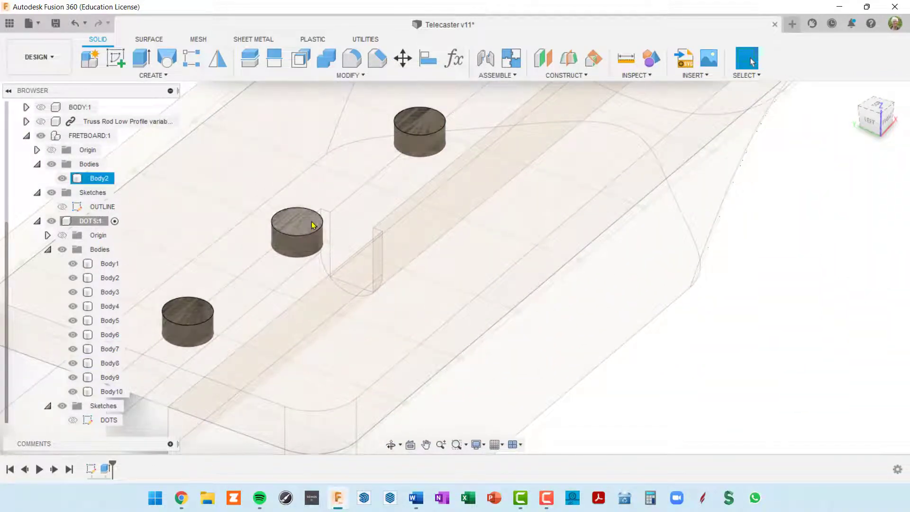
scroll(312, 223, down, 3)
middle_drag(317, 217, 449, 183)
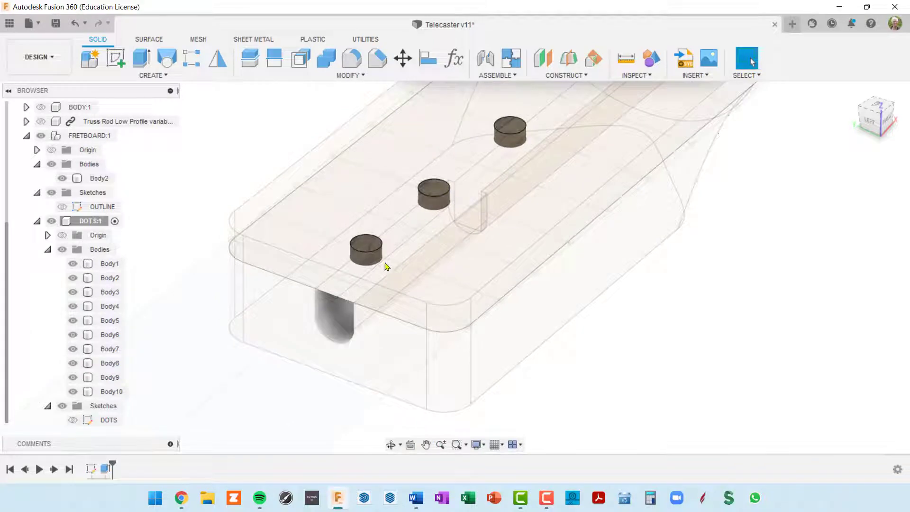
scroll(376, 252, up, 2)
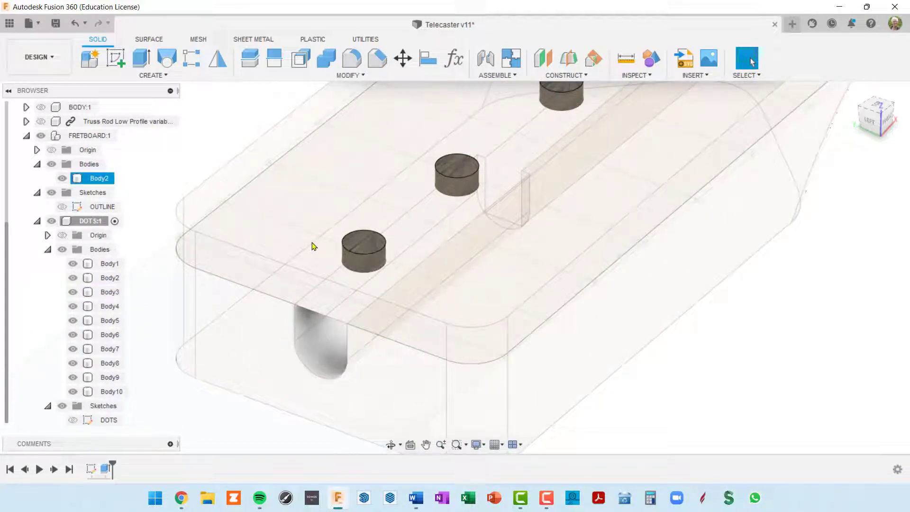
click(381, 247)
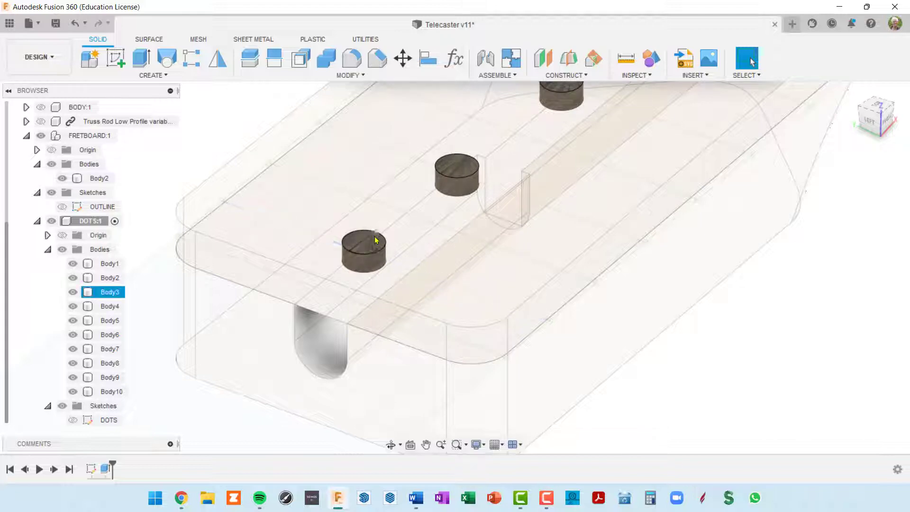
Pan around the fretboard and collapse the DOTS:1 body list
scroll(377, 250, down, 4)
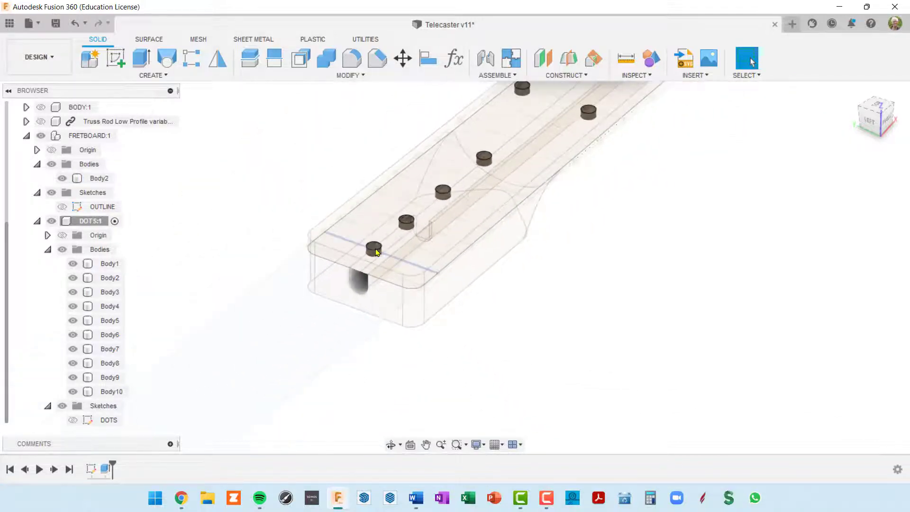
scroll(510, 300, down, 3)
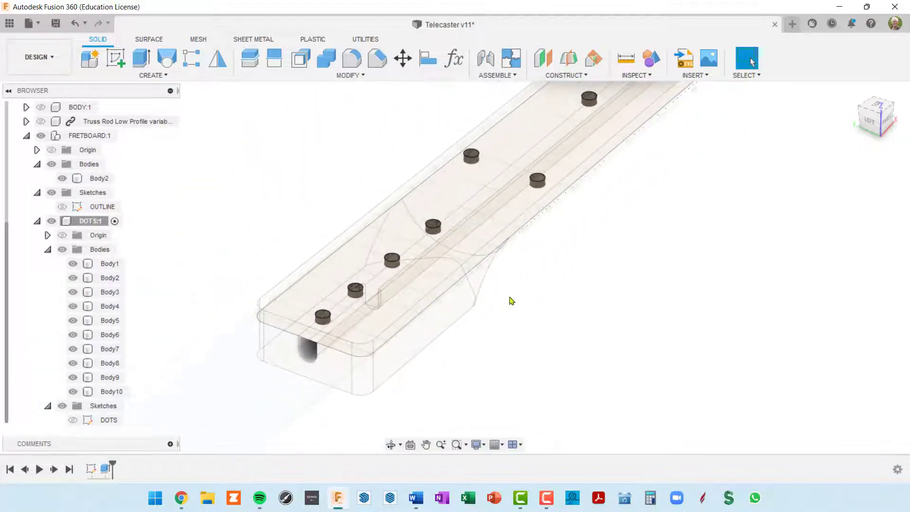
middle_drag(573, 250, 476, 311)
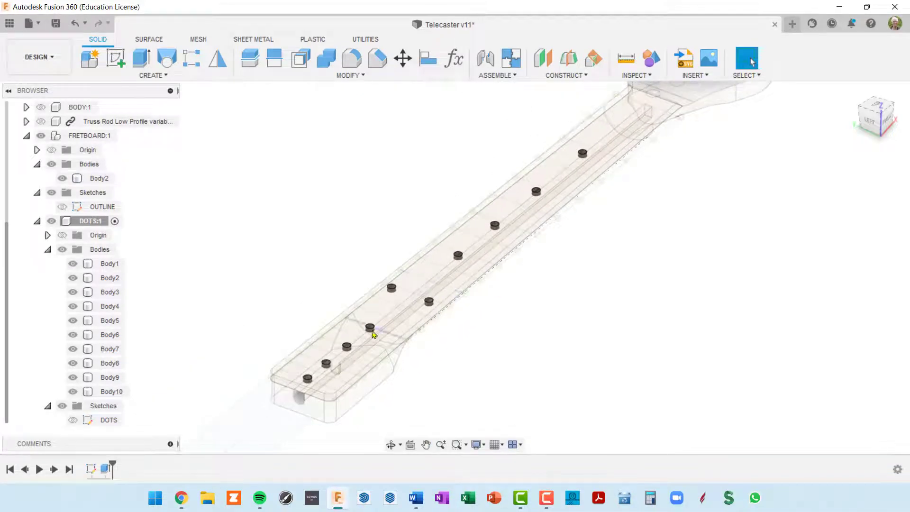
scroll(374, 334, up, 4)
middle_drag(391, 331, 490, 264)
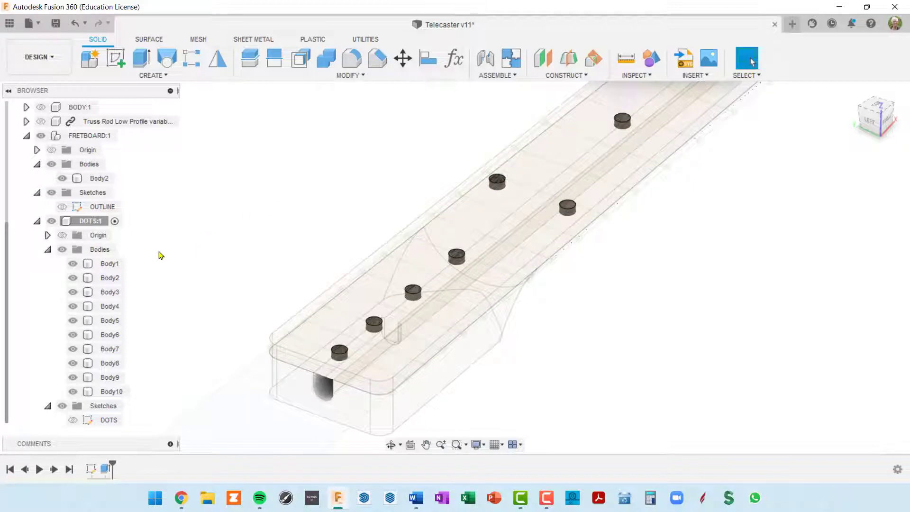
click(37, 221)
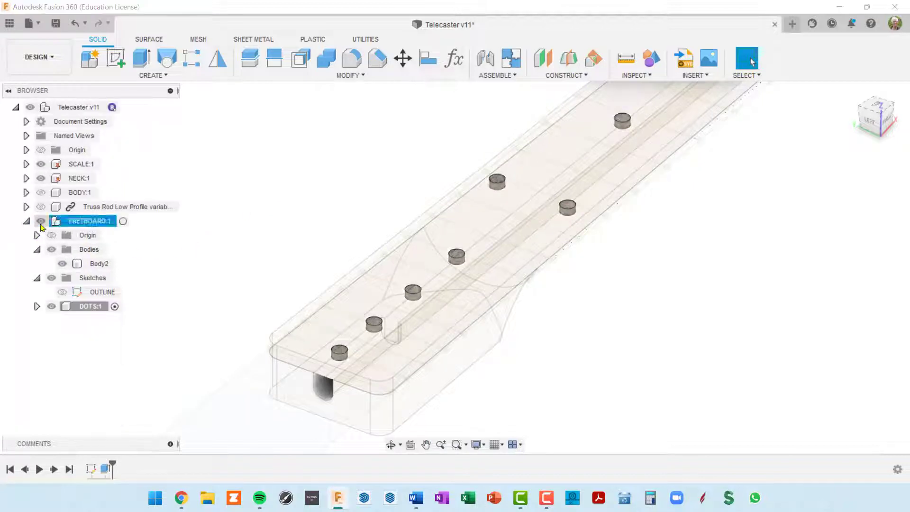
Activate FRETBOARD:1 and set up a Combine cut: target Body2, tools Body1–Body10
click(90, 222)
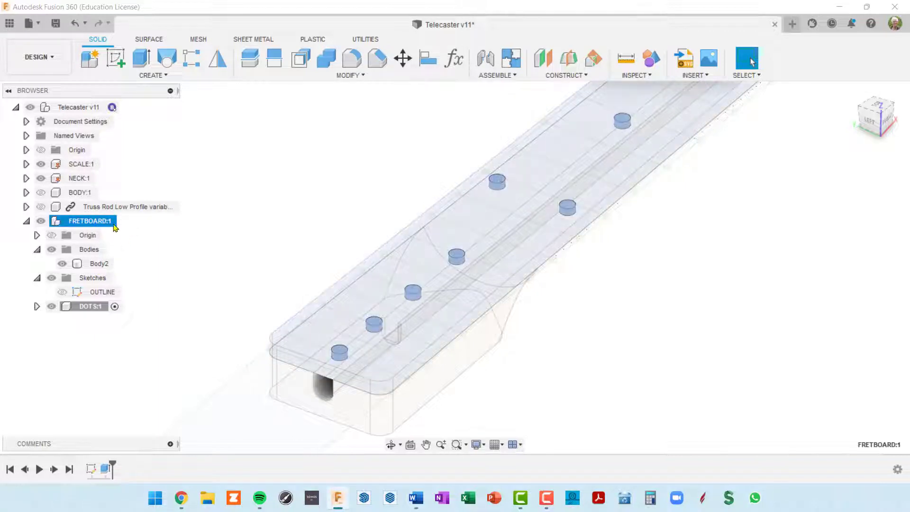
click(123, 221)
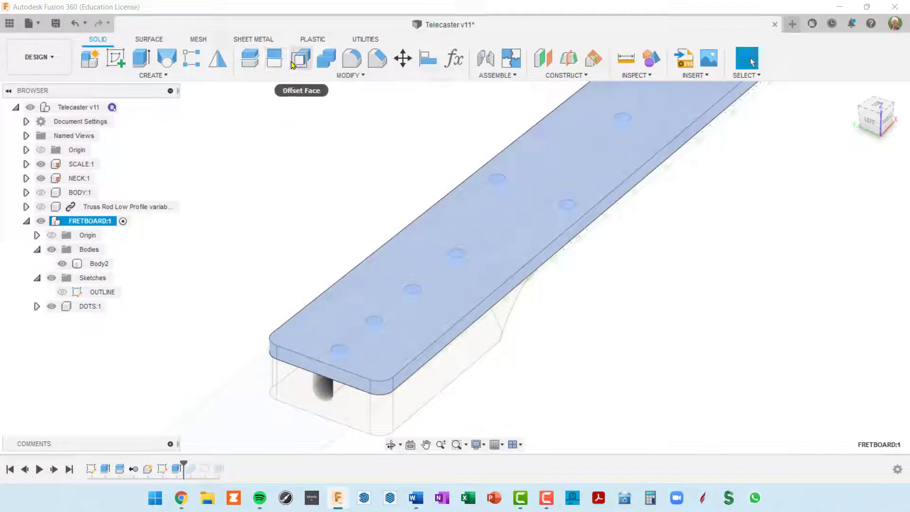
click(327, 59)
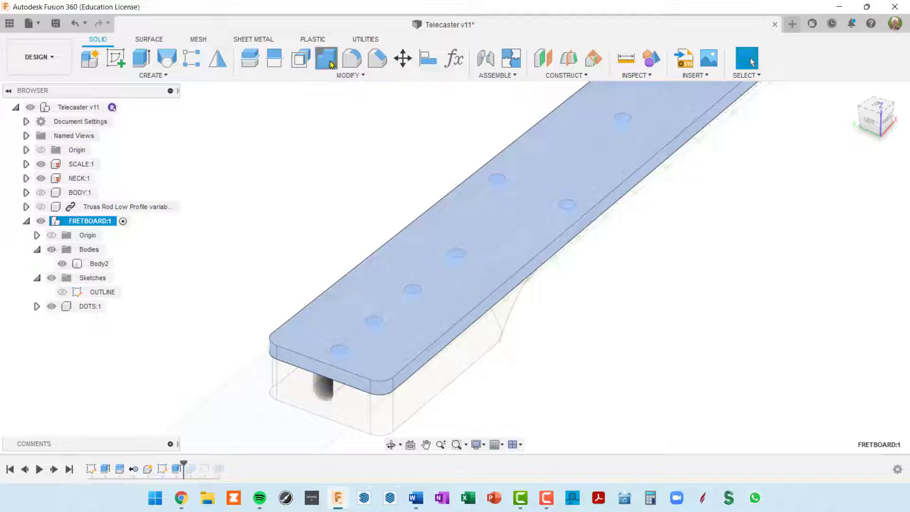
click(453, 219)
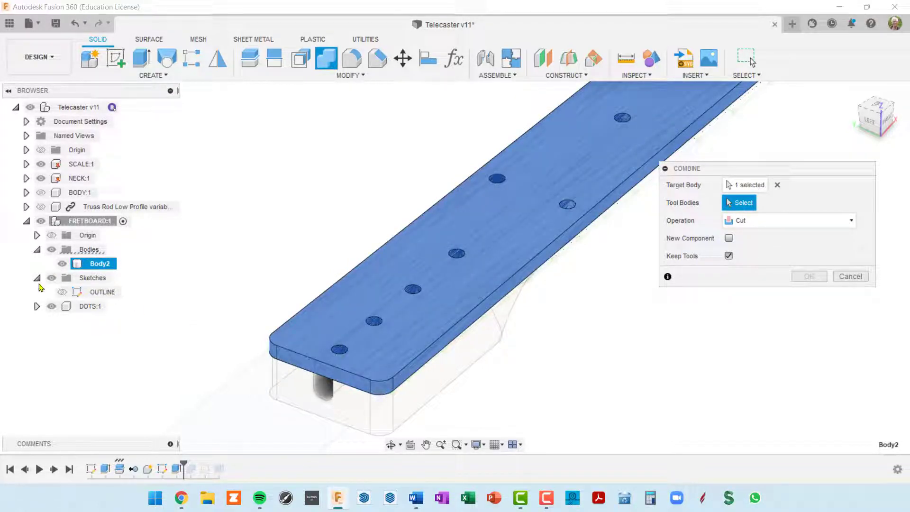
click(37, 306)
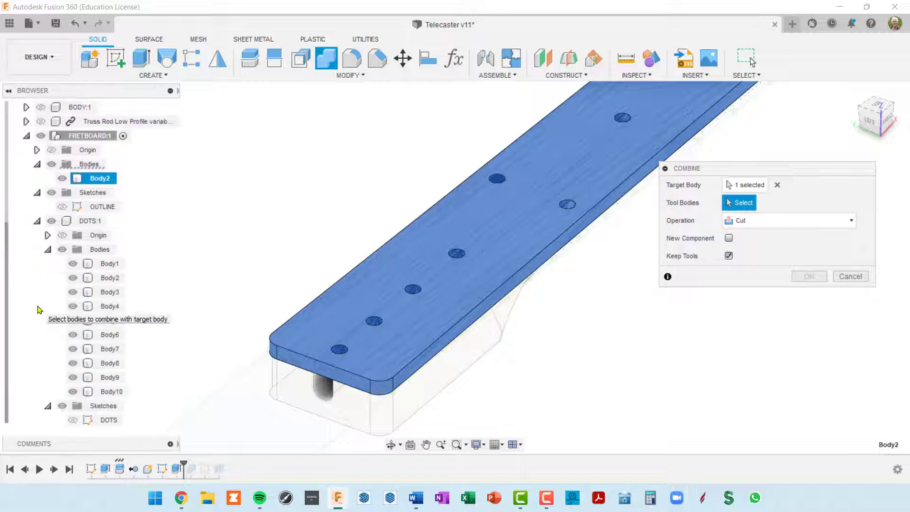
click(116, 264)
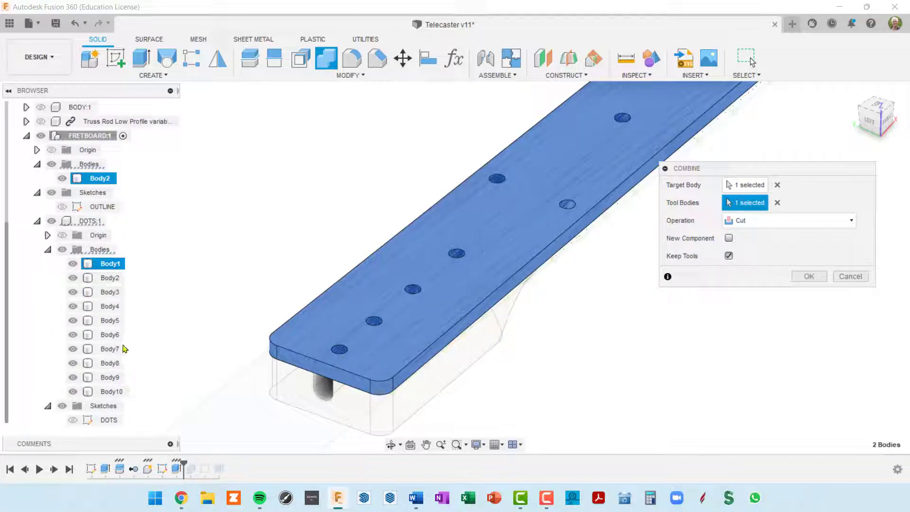
shift+click(106, 391)
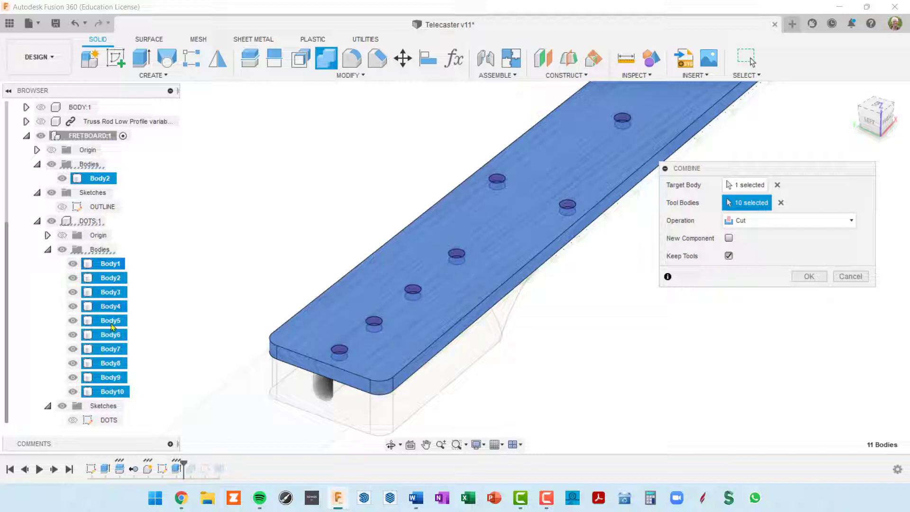
mouse_move(157, 242)
middle_down()
mouse_move(138, 209)
mouse_move(146, 232)
middle_up()
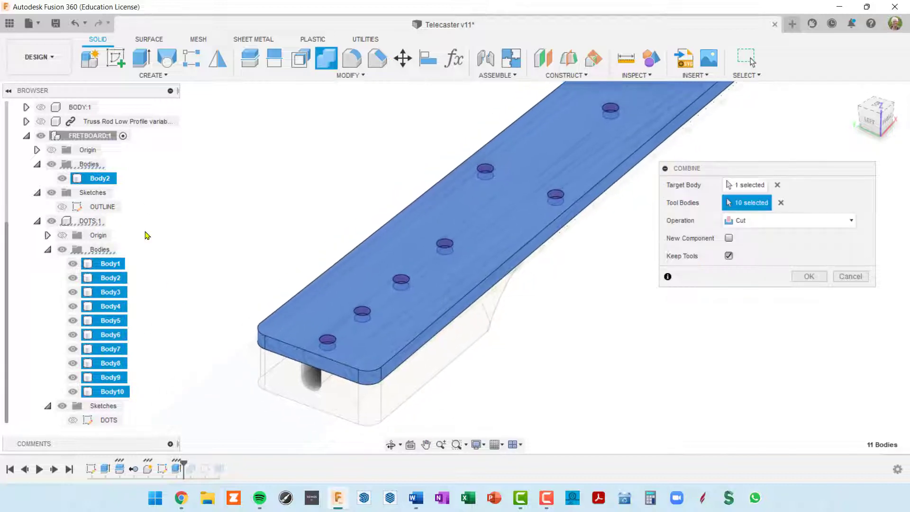
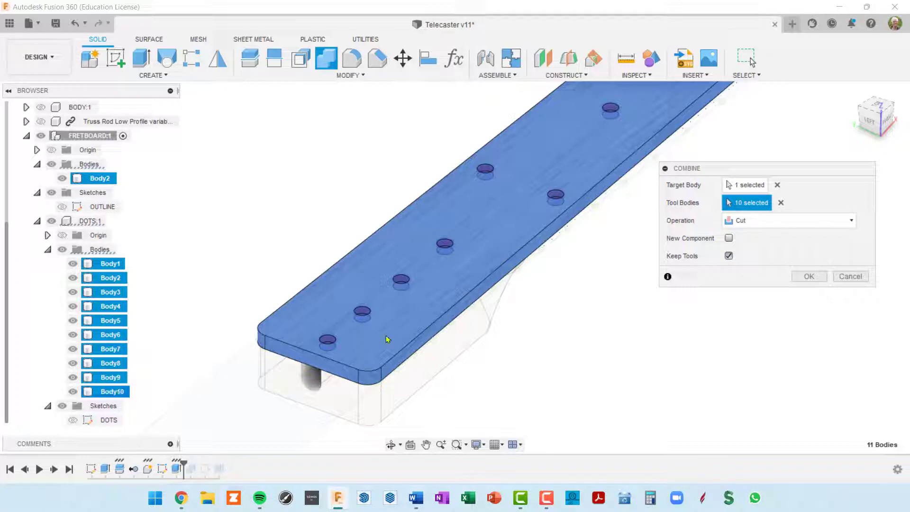
Apply the Combine cut of the ten dot bodies, keeping them as separate tools
click(811, 277)
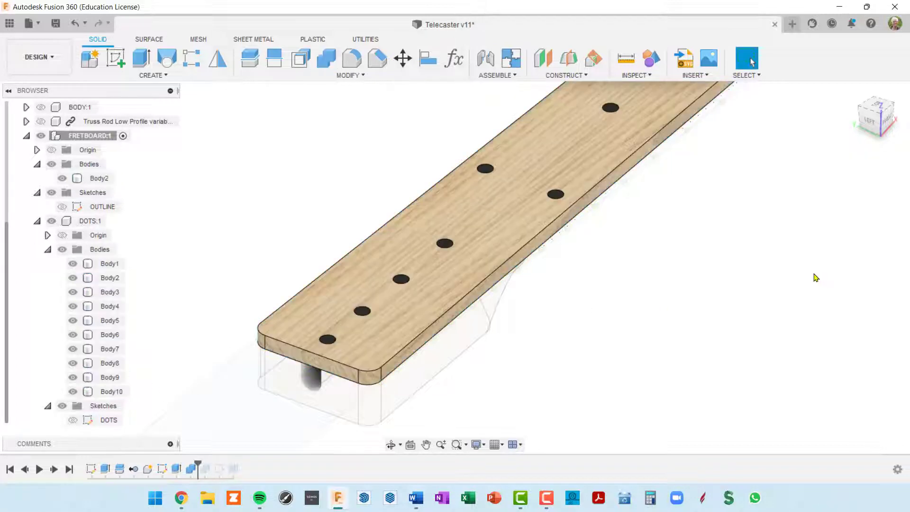
Hide the DOTS bodies to inspect the cut holes, then show them again
click(60, 253)
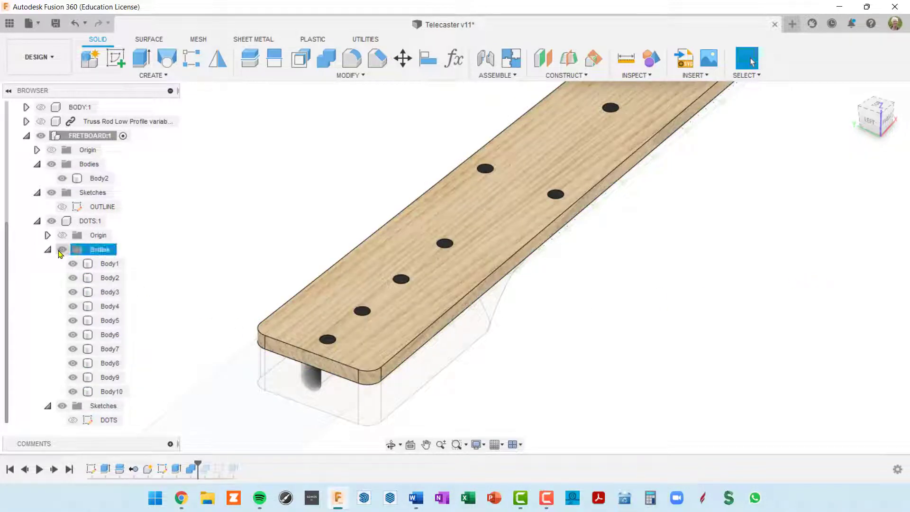
click(61, 251)
scroll(408, 329, up, 5)
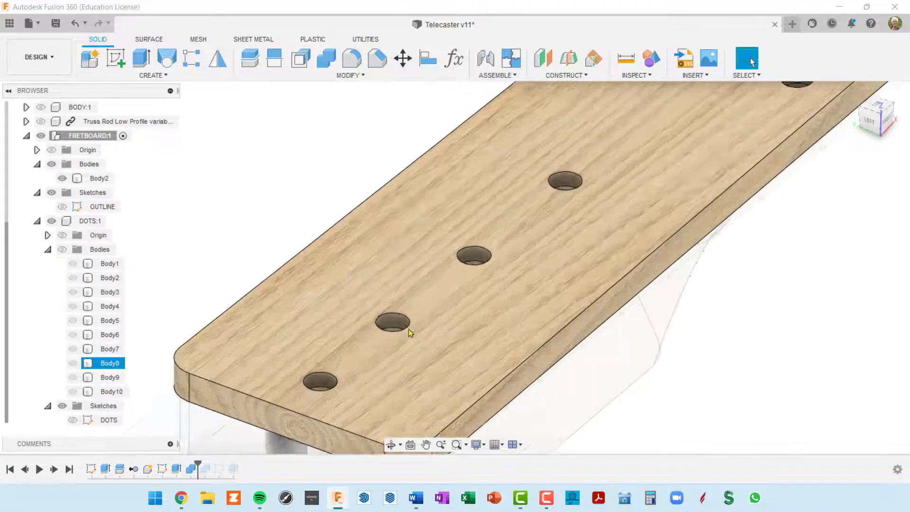
shift+middle_drag(438, 332, 486, 308)
scroll(486, 307, down, 4)
middle_drag(523, 265, 383, 301)
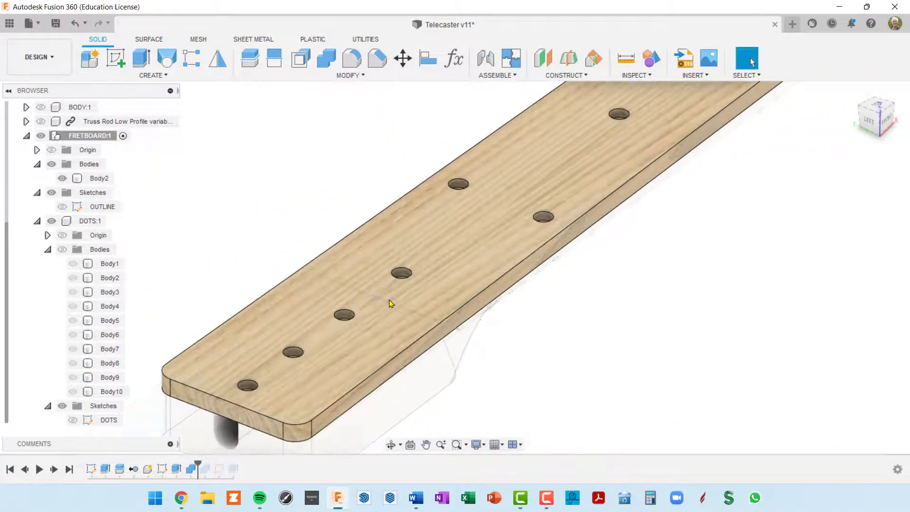
click(62, 249)
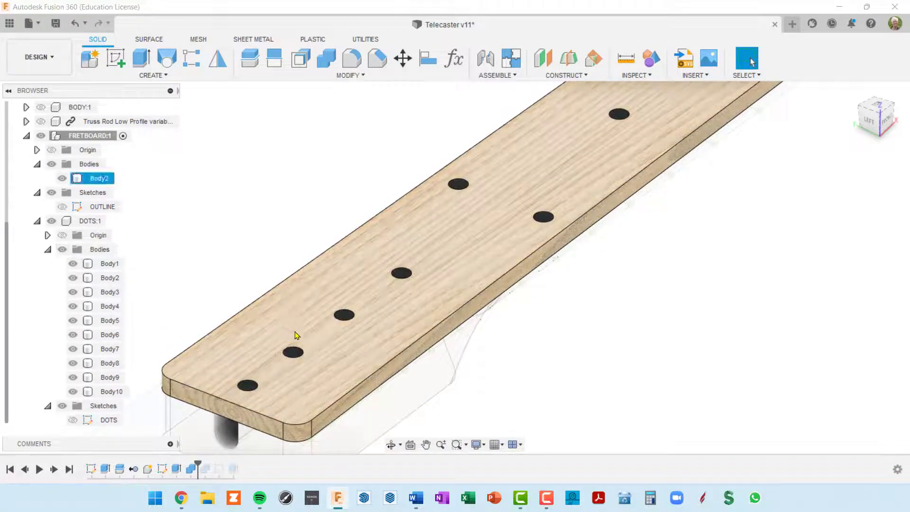
scroll(370, 317, up, 4)
scroll(369, 313, up, 5)
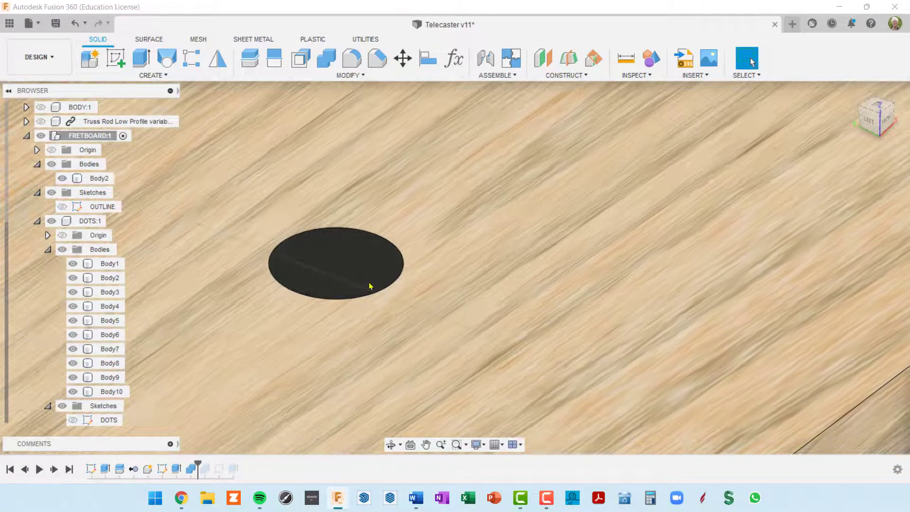
scroll(369, 285, down, 3)
scroll(369, 283, down, 3)
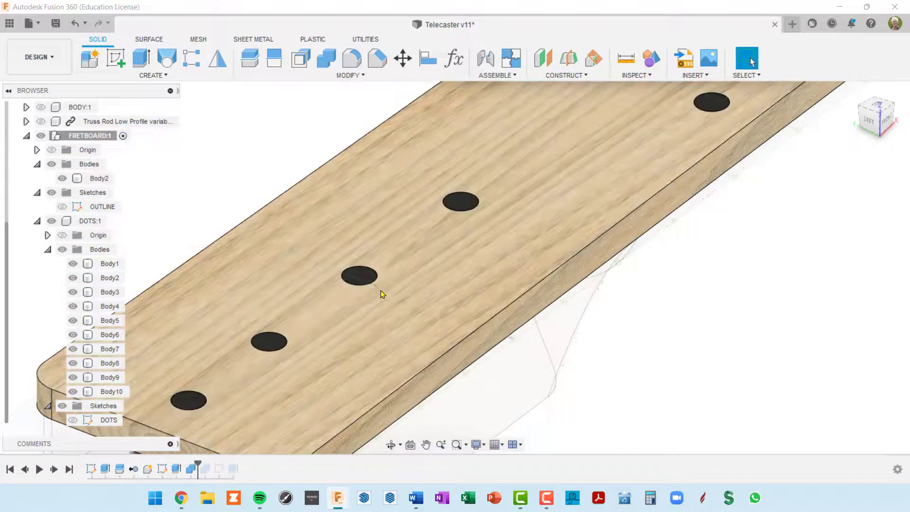
scroll(439, 278, down, 5)
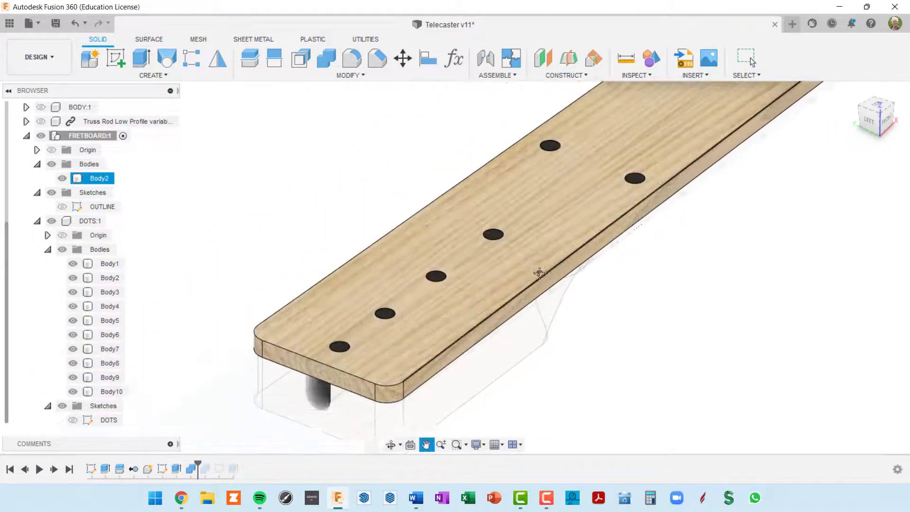
Turn to the fretboard's end, activate FRETBOARD:1, and select its end face
shift+middle_drag(498, 298, 478, 315)
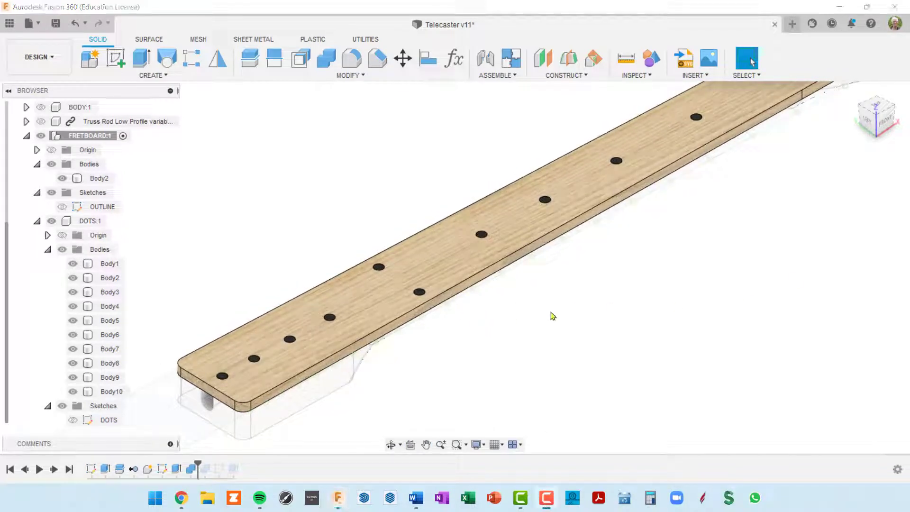
shift+middle_drag(555, 304, 706, 223)
key(Escape)
scroll(526, 287, up, 8)
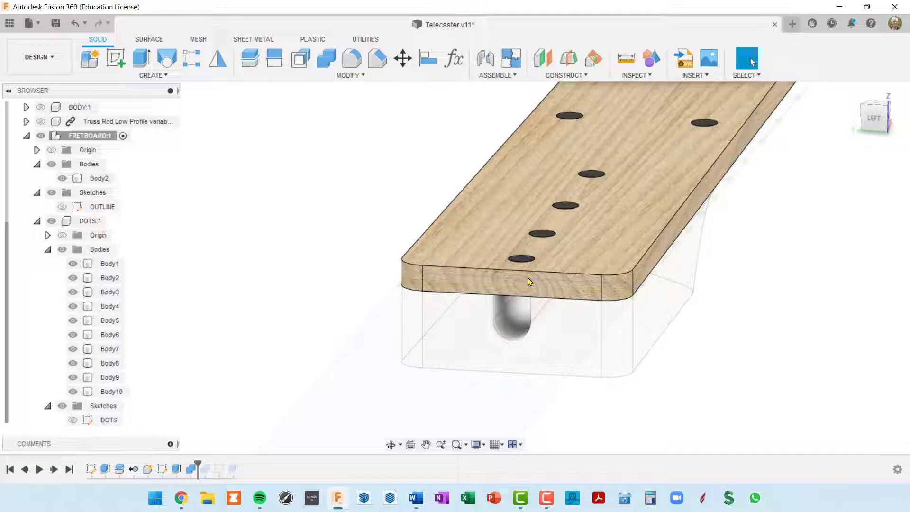
scroll(601, 196, down, 3)
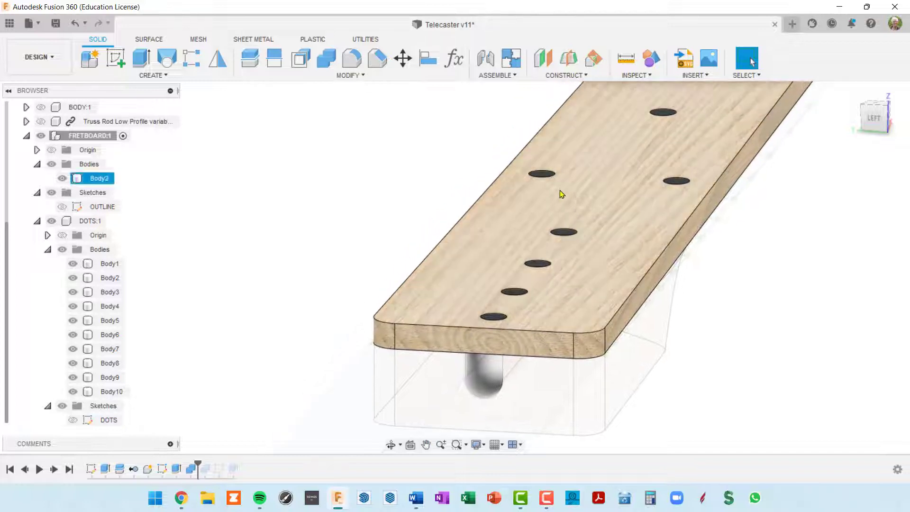
click(597, 255)
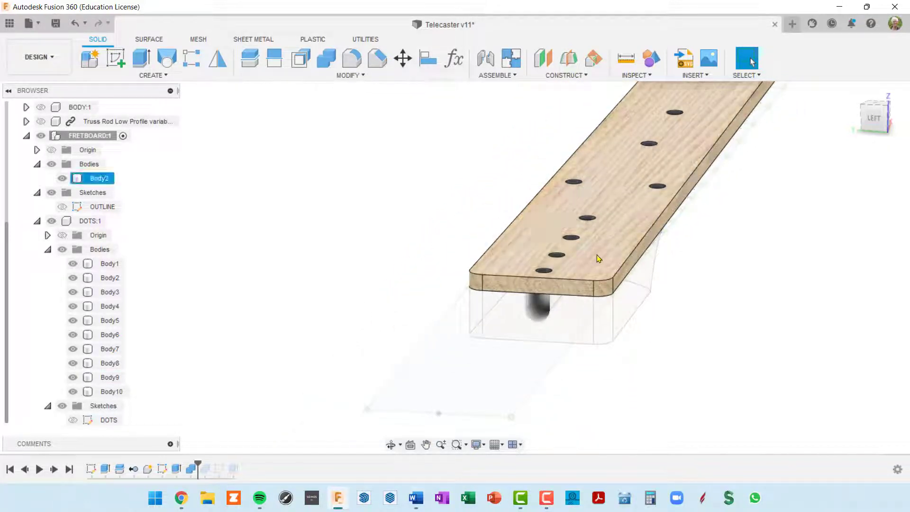
key(Escape)
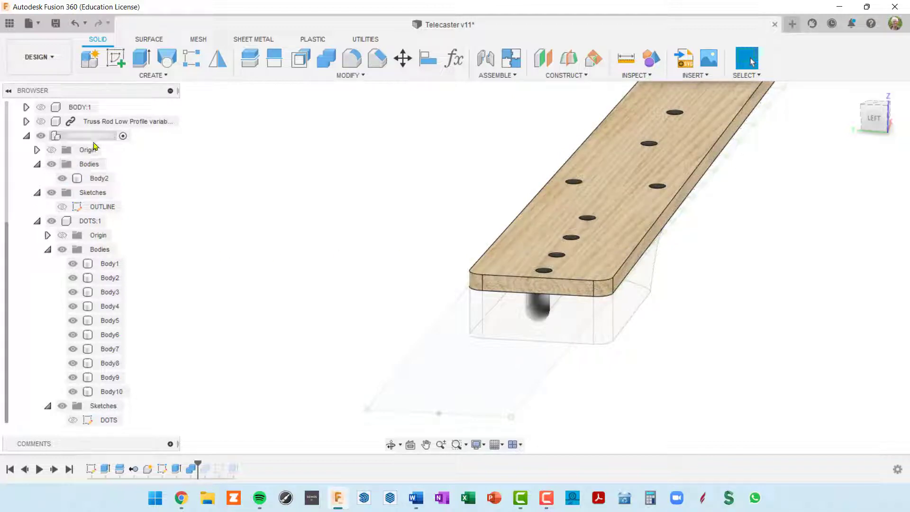
click(104, 136)
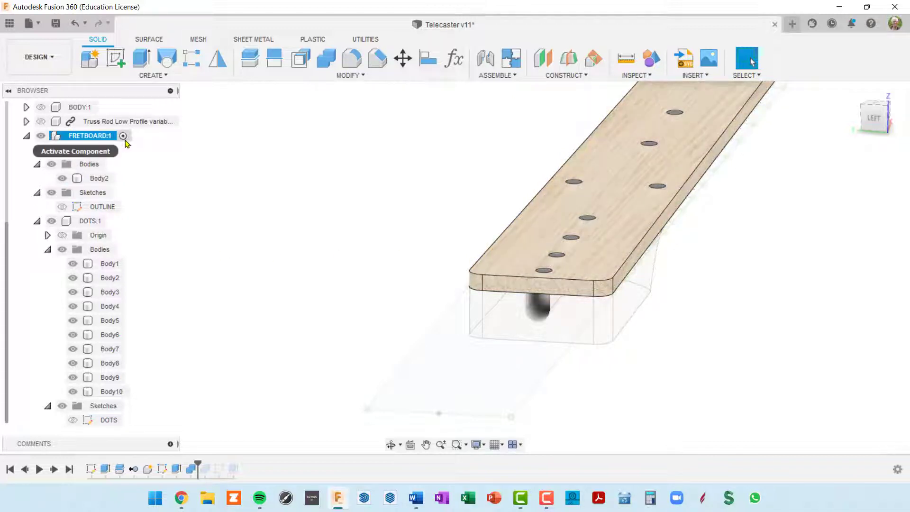
click(123, 136)
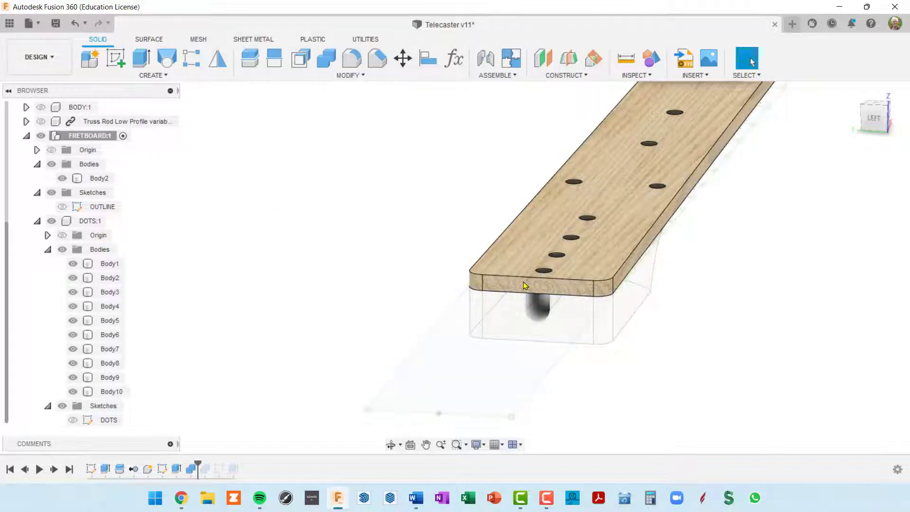
scroll(569, 296, up, 3)
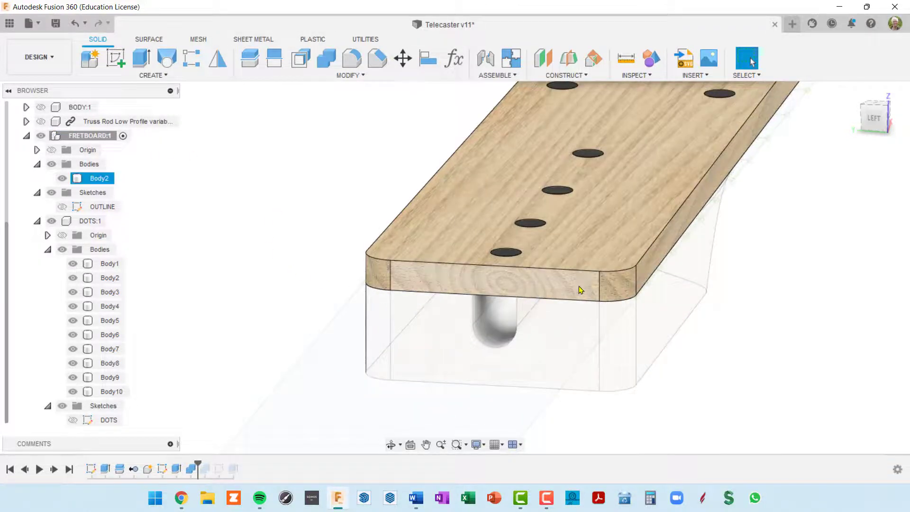
click(580, 290)
scroll(595, 291, down, 3)
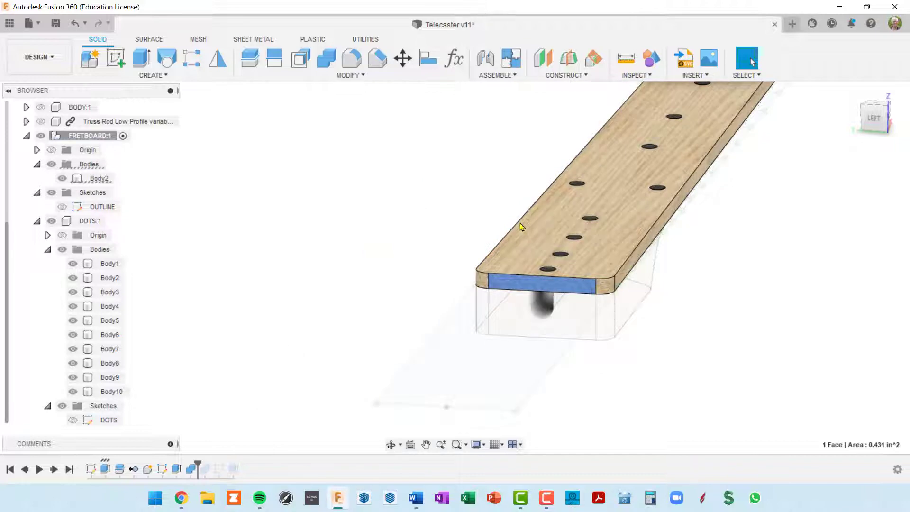
Start a sketch on the fretboard's end face and project its top edge into it
click(116, 62)
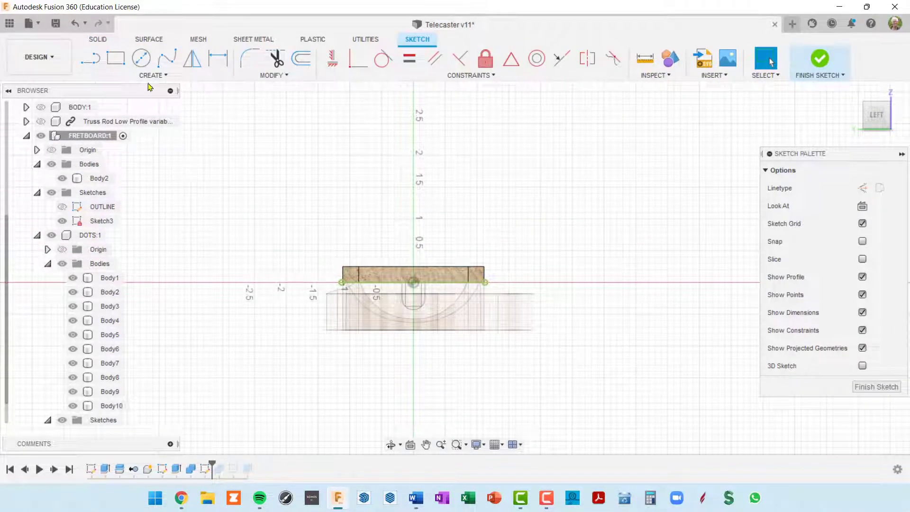
click(141, 58)
scroll(389, 288, up, 3)
scroll(402, 282, up, 2)
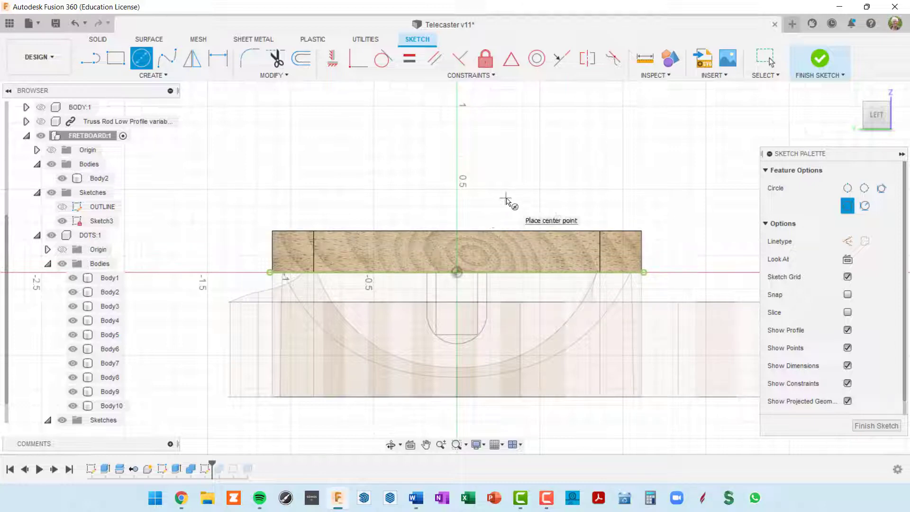
key(p)
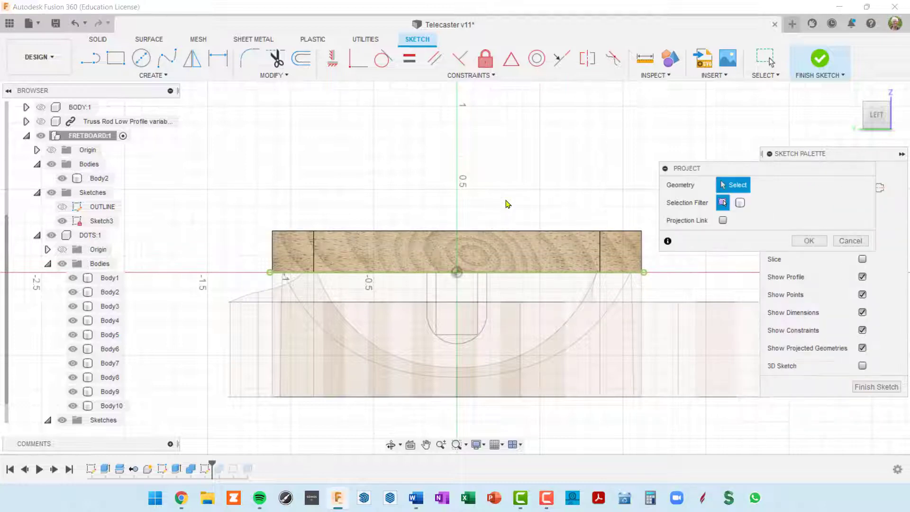
click(491, 231)
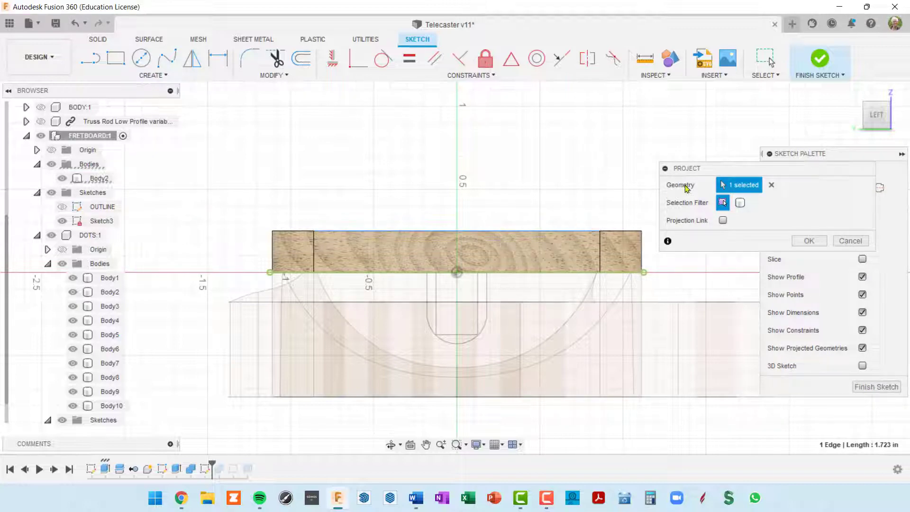
click(811, 242)
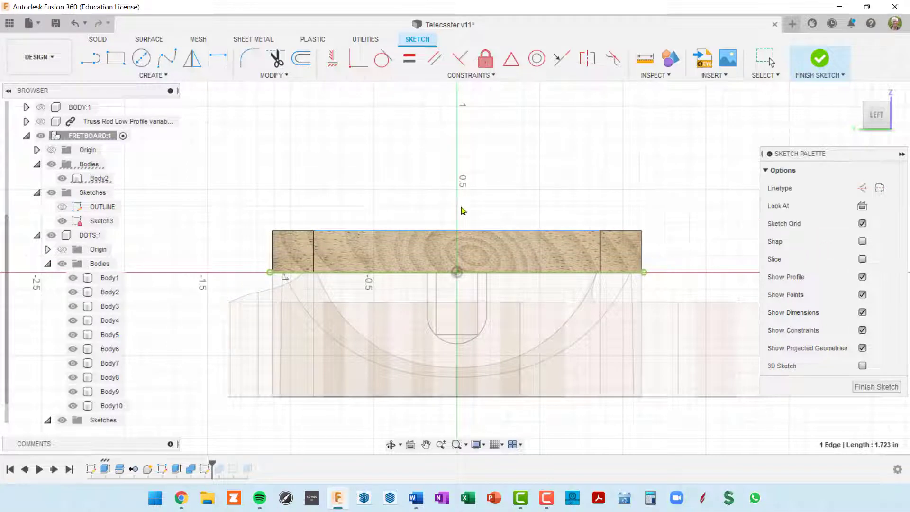
key(c)
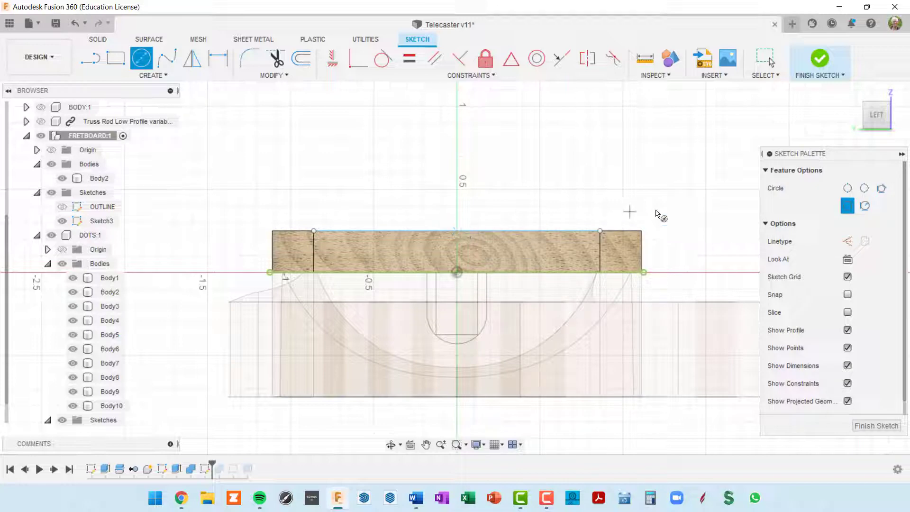
Draw a 2-point circle of 24 in diameter from the top edge's midpoint, then finish the sketch
click(847, 190)
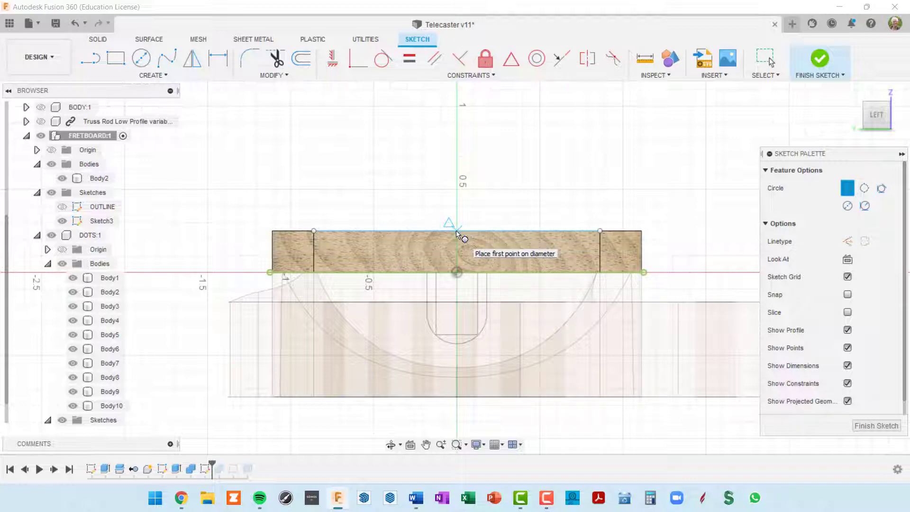
click(456, 232)
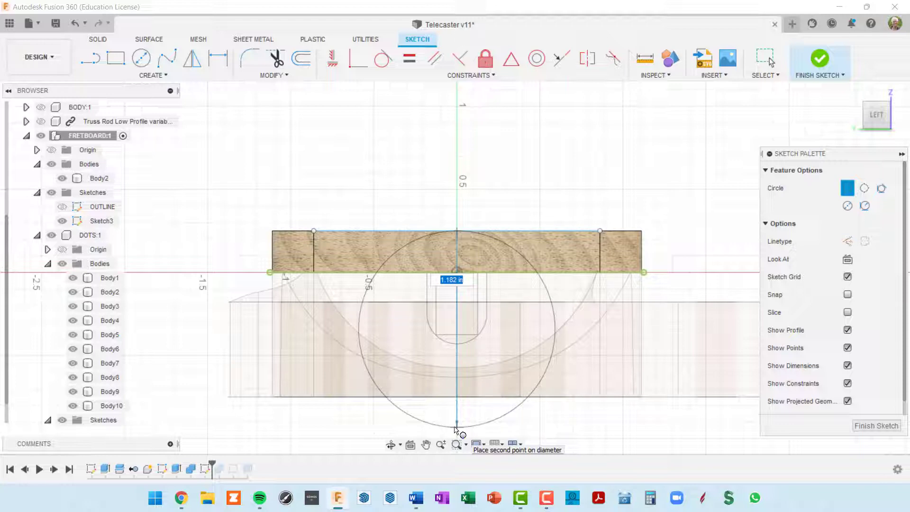
text(24)
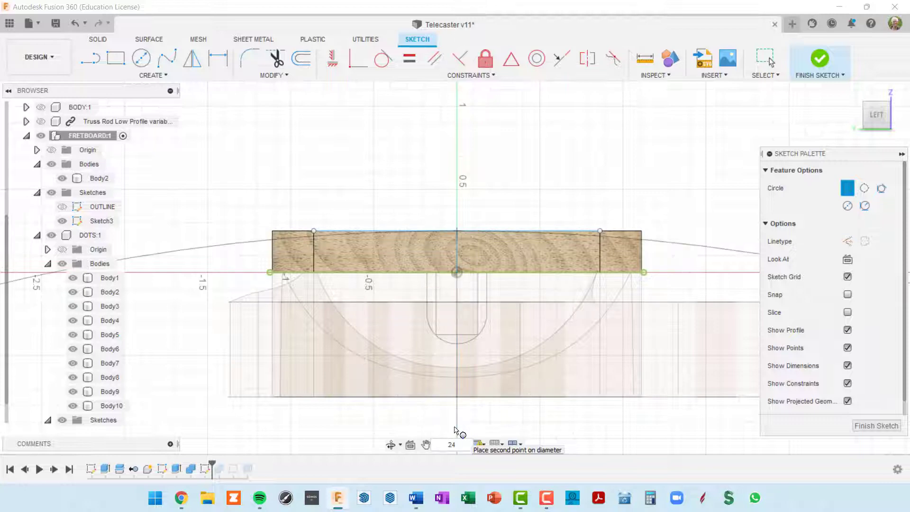
key(Return)
key(Escape)
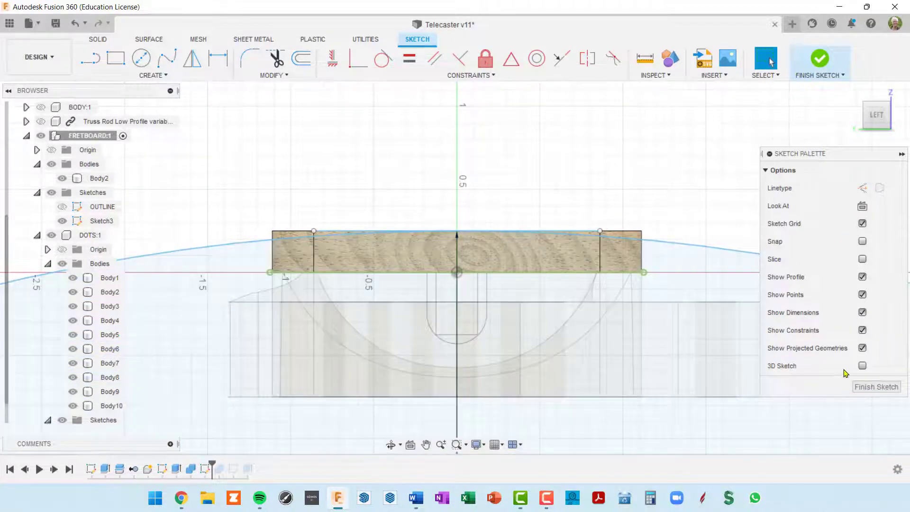
scroll(601, 199, down, 10)
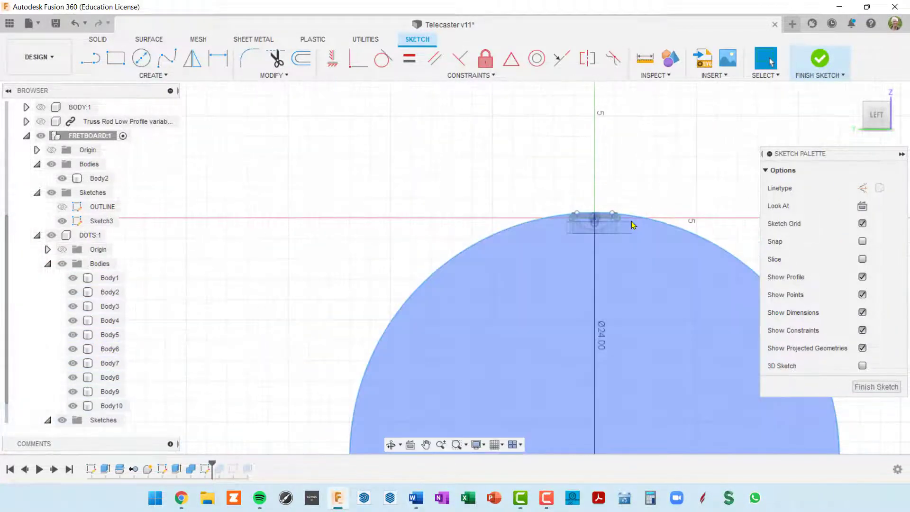
mouse_move(654, 256)
shift+middle_down()
mouse_move(632, 275)
mouse_move(525, 245)
mouse_move(555, 246)
shift+middle_up()
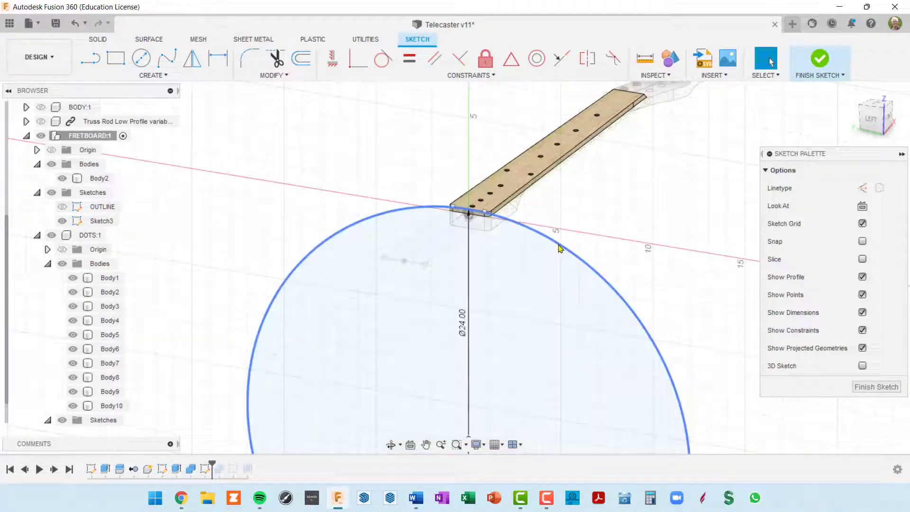
click(871, 387)
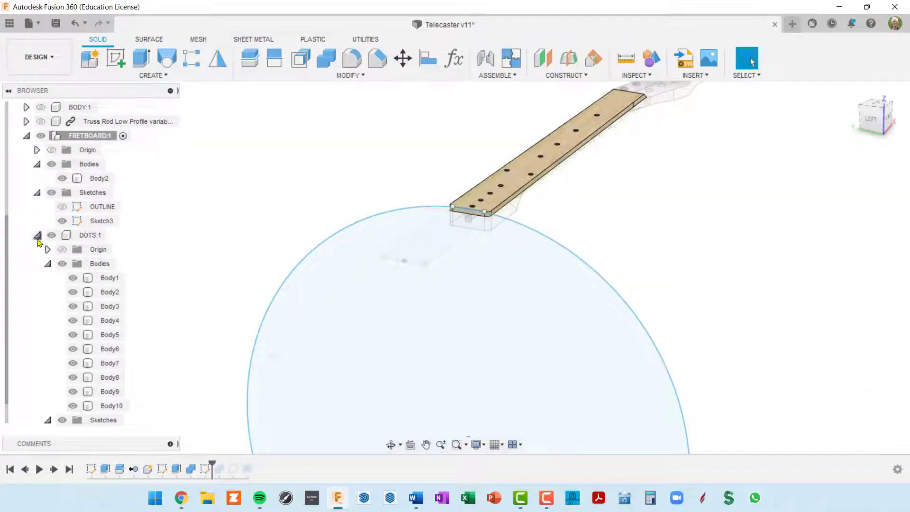
Collapse DOTS:1 and rename Sketch3 to RADIUS
click(38, 235)
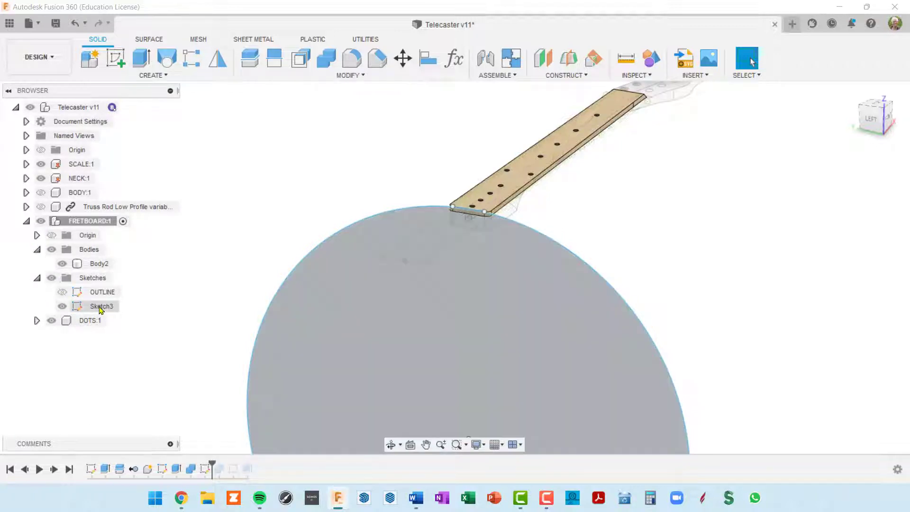
click(101, 307)
double_click(102, 307)
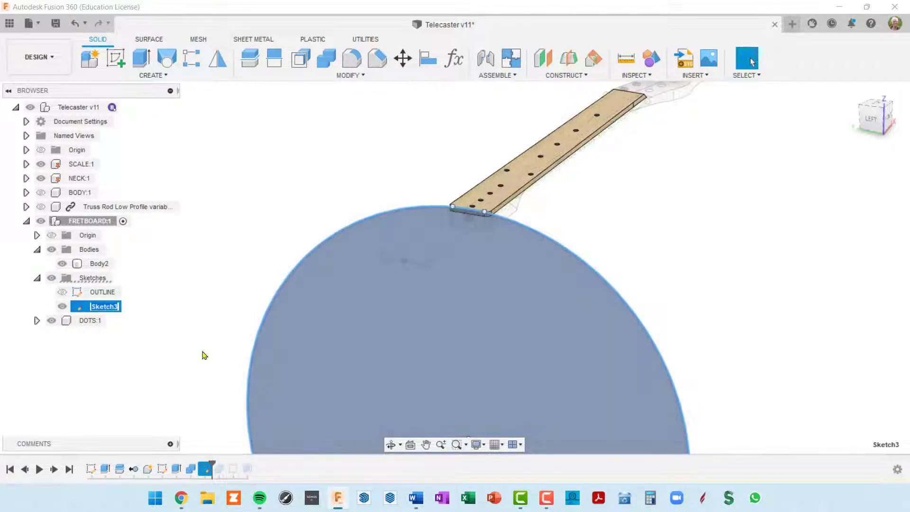
text(RADIUS)
key(Return)
Reframe the view on the fretboard end and select the fretboard body
scroll(467, 209, up, 5)
middle_drag(605, 233, 641, 278)
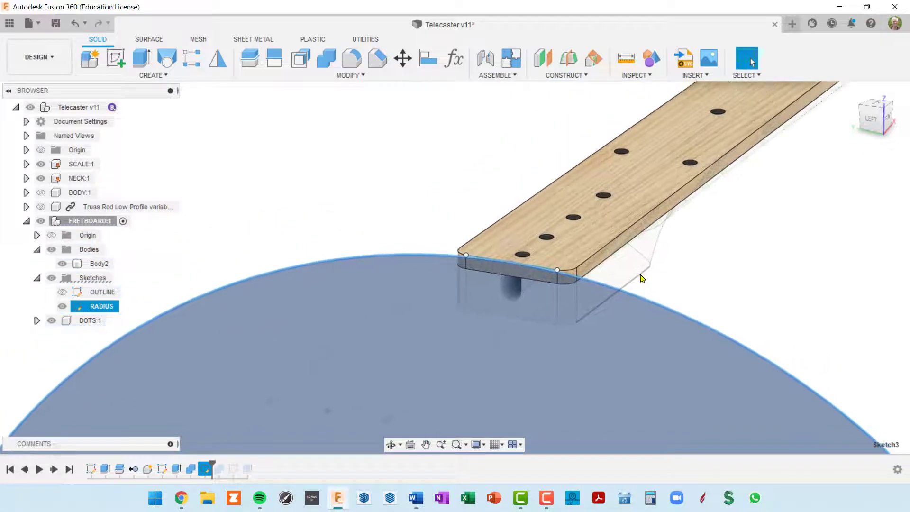
middle_drag(703, 258, 625, 263)
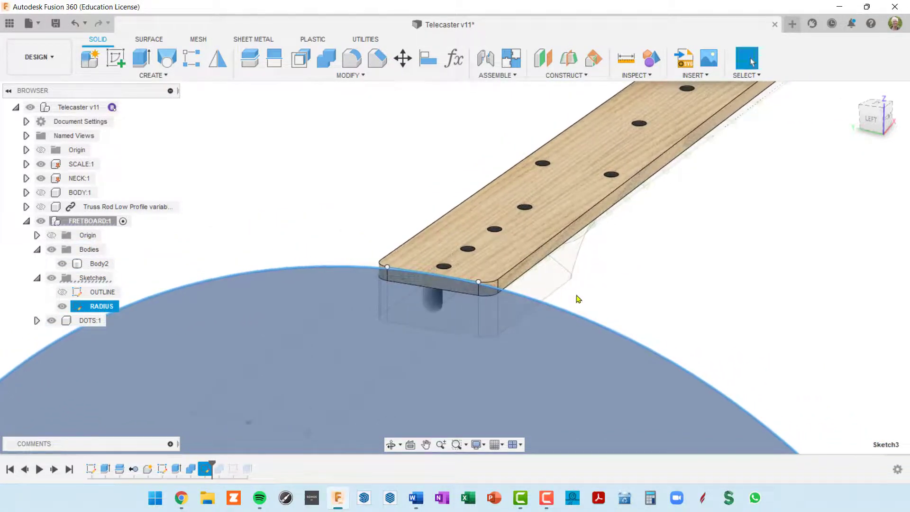
scroll(583, 294, down, 2)
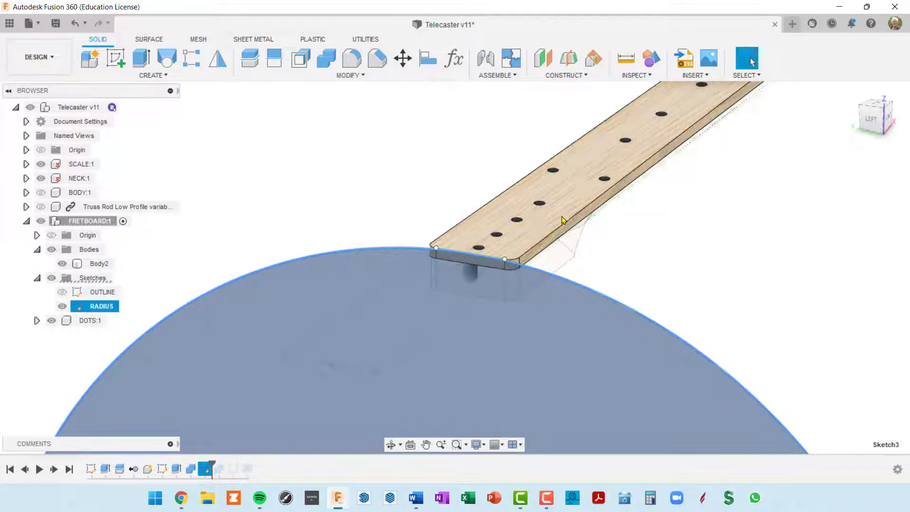
scroll(488, 240, up, 1)
scroll(487, 239, up, 1)
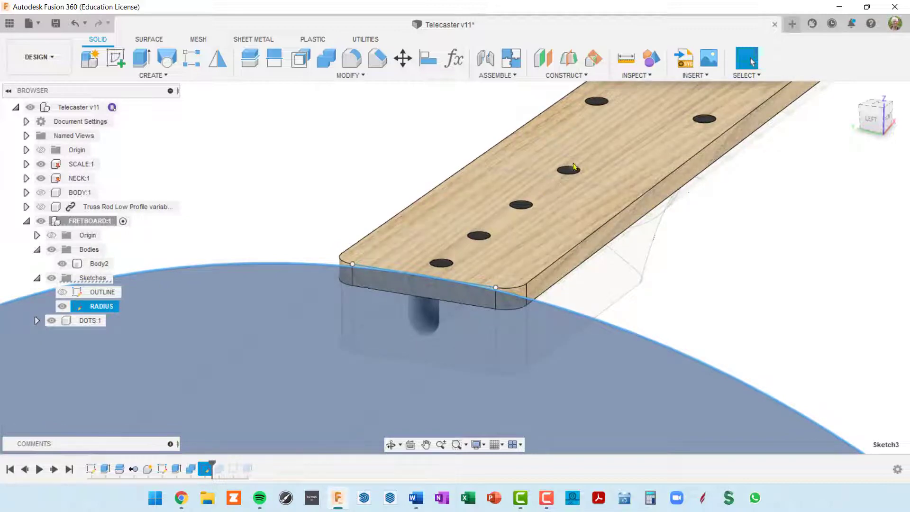
scroll(587, 159, down, 2)
middle_drag(585, 160, 519, 197)
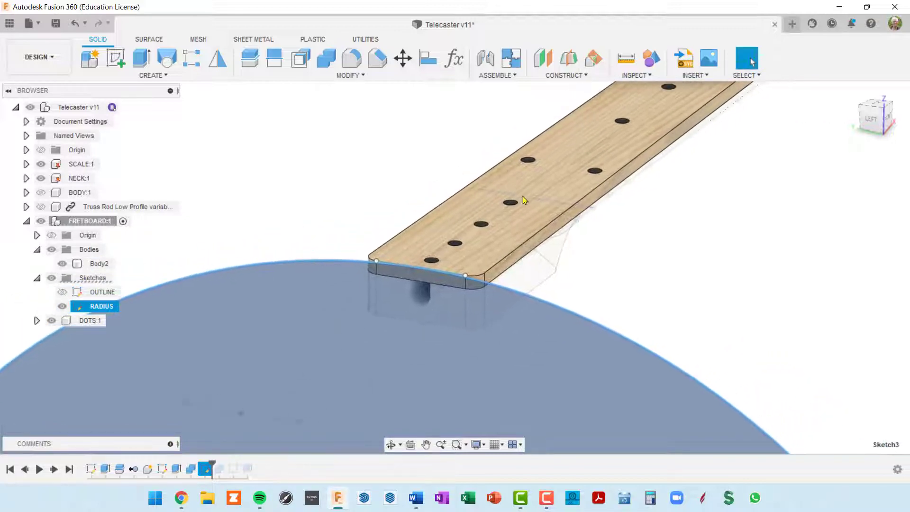
click(575, 213)
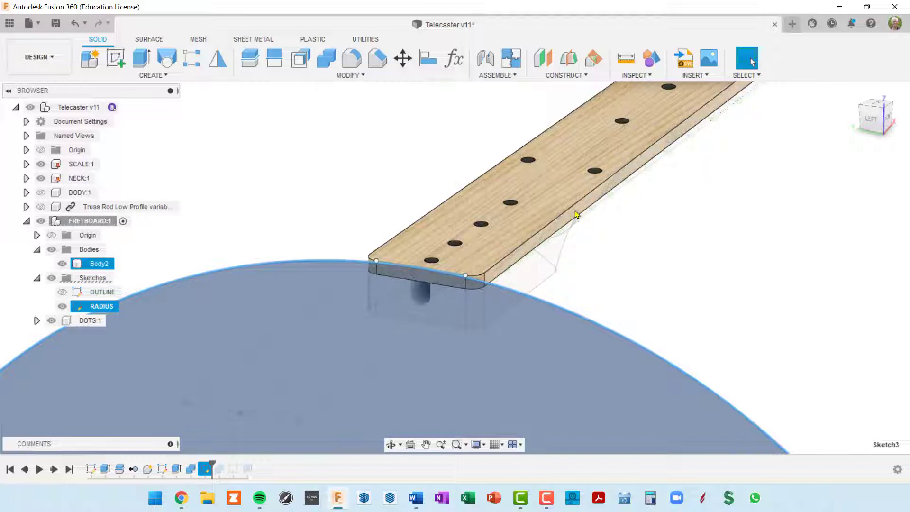
scroll(588, 223, down, 5)
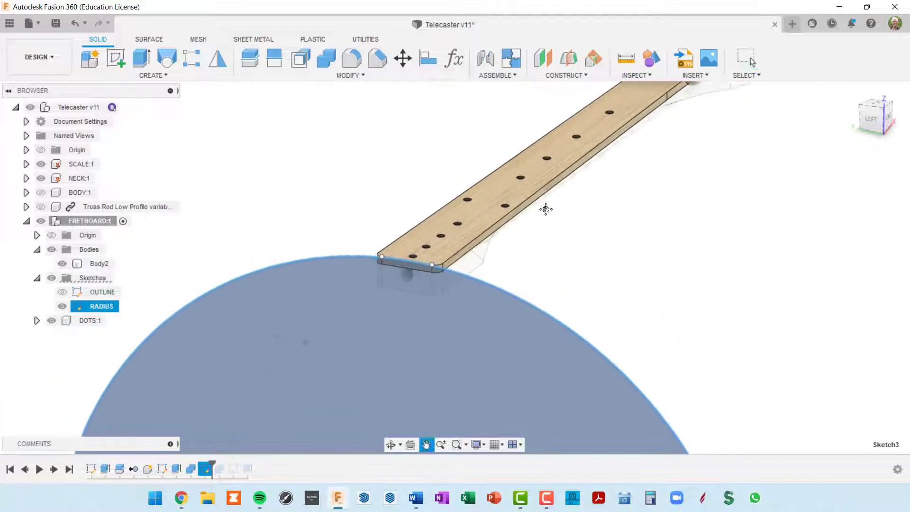
middle_drag(567, 229, 558, 231)
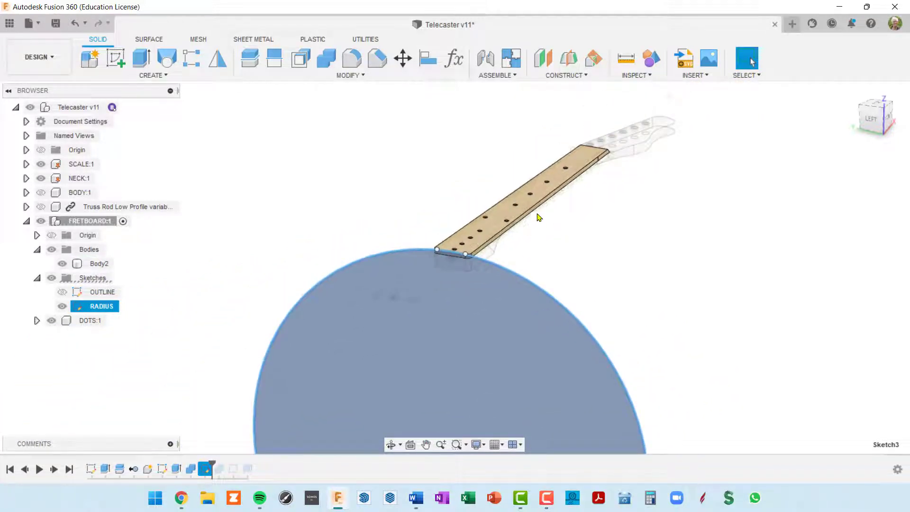
Extrude the RADIUS circle profile -25.361 in back along the fretboard
click(140, 59)
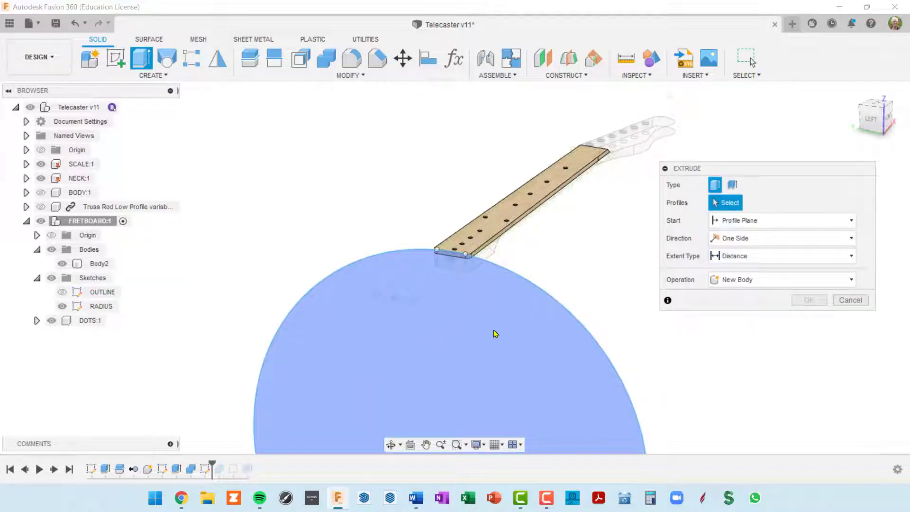
click(499, 320)
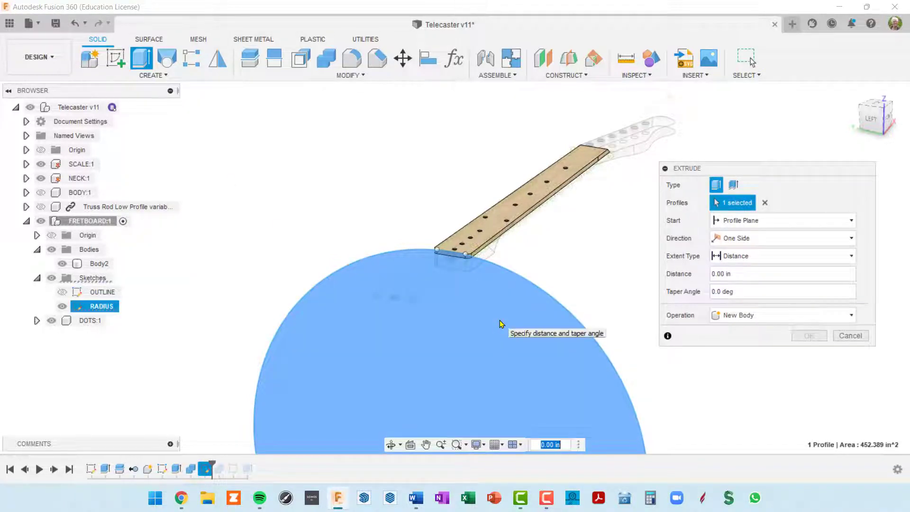
middle_drag(505, 280, 378, 199)
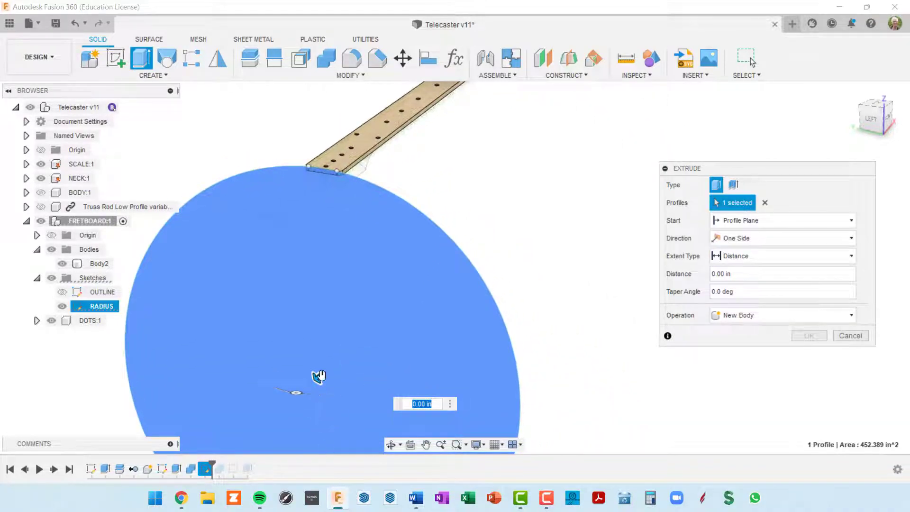
drag(314, 375, 452, 394)
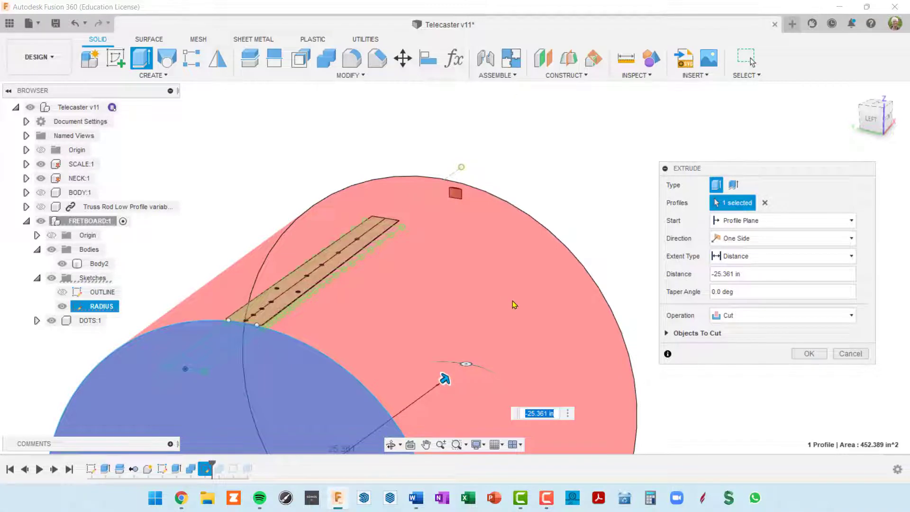
middle_drag(512, 301, 538, 203)
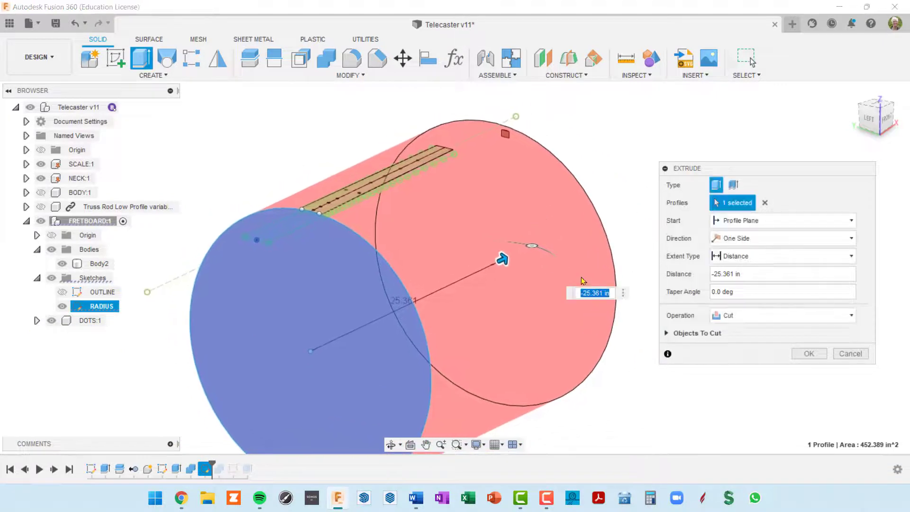
click(849, 316)
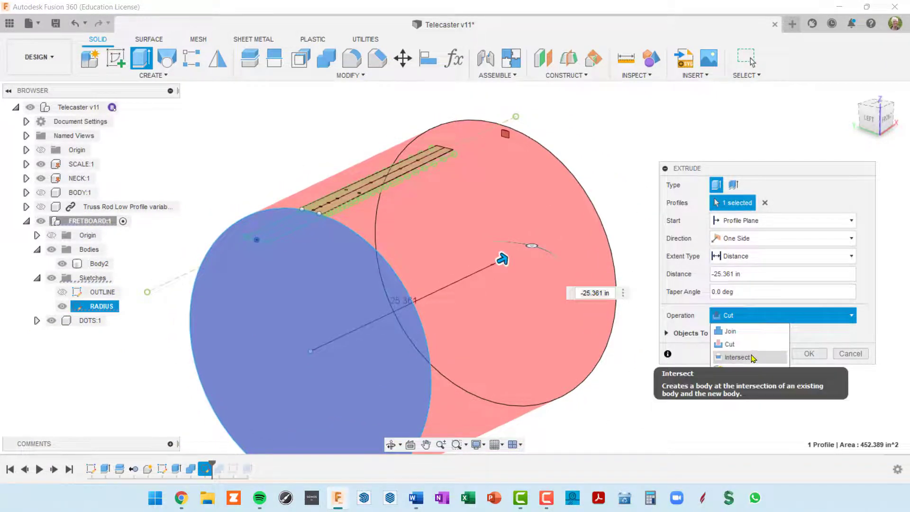
Set the extrude operation to Intersect, review the Objects To Cut, and commit it
click(751, 359)
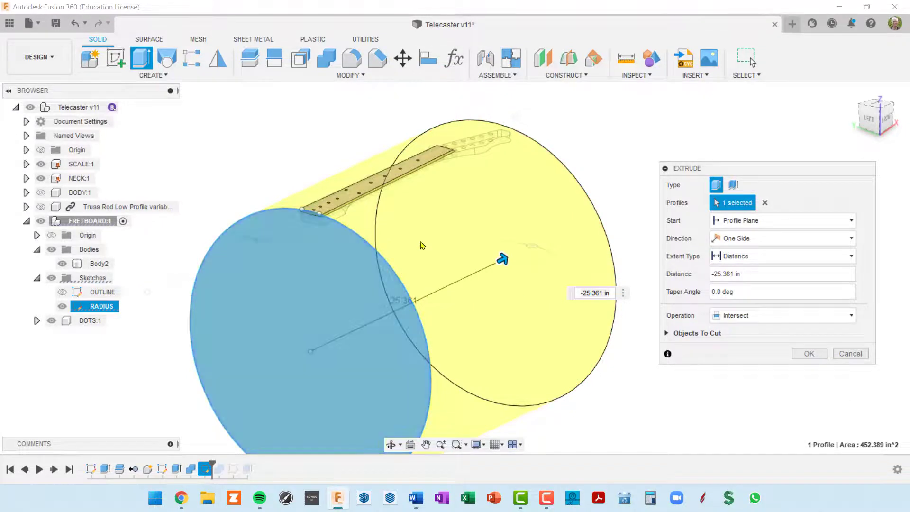
scroll(284, 208, up, 5)
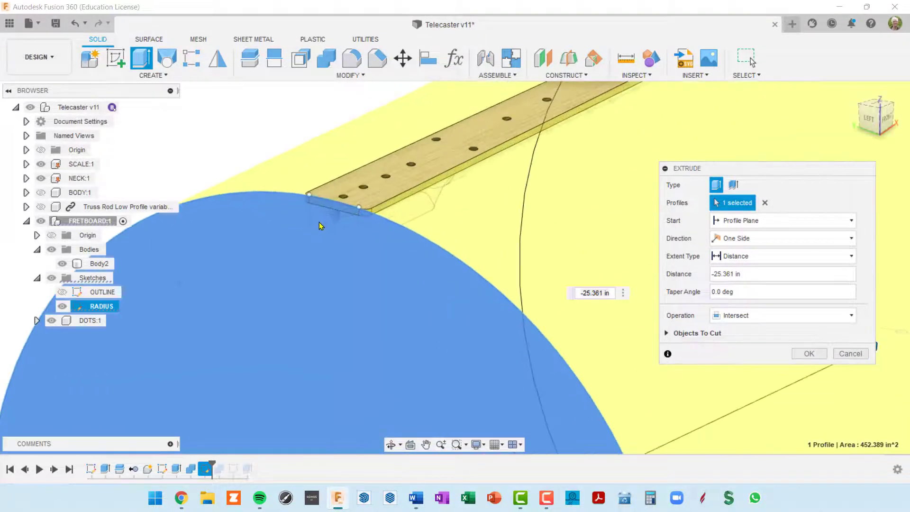
click(667, 333)
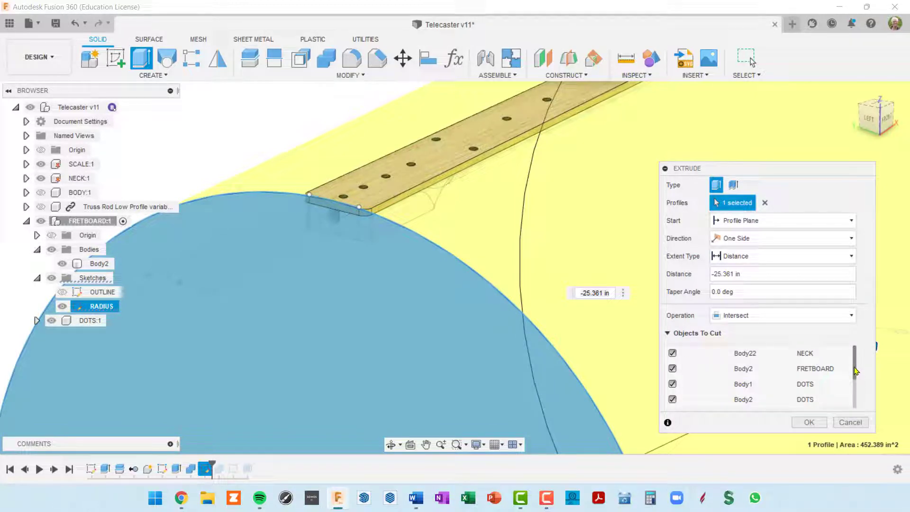
mouse_move(853, 373)
mouse_down()
mouse_move(856, 411)
mouse_move(860, 359)
mouse_up()
middle_drag(451, 321, 698, 365)
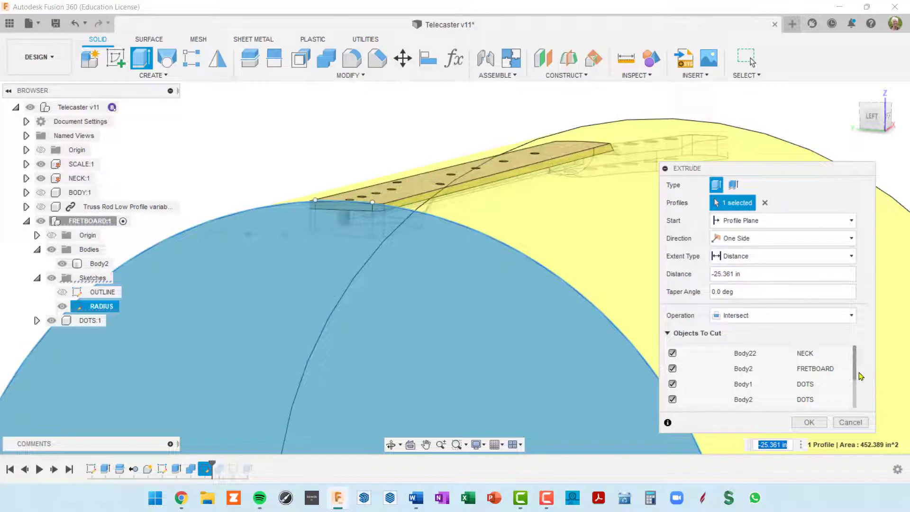
drag(855, 373, 855, 401)
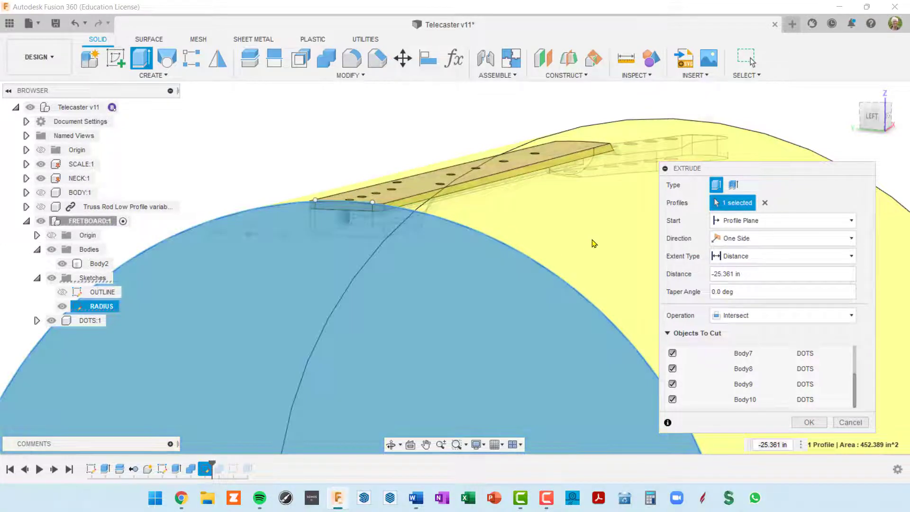
shift+middle_drag(593, 244, 470, 279)
scroll(586, 241, down, 3)
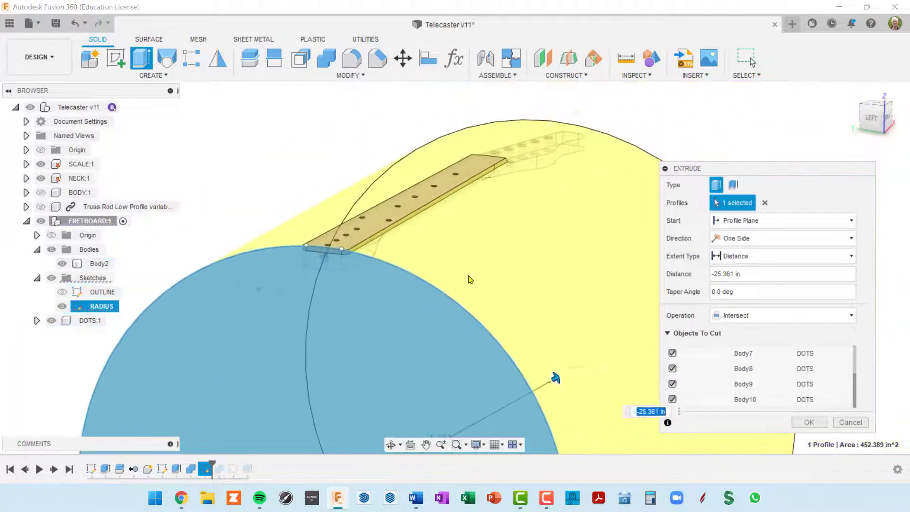
click(668, 333)
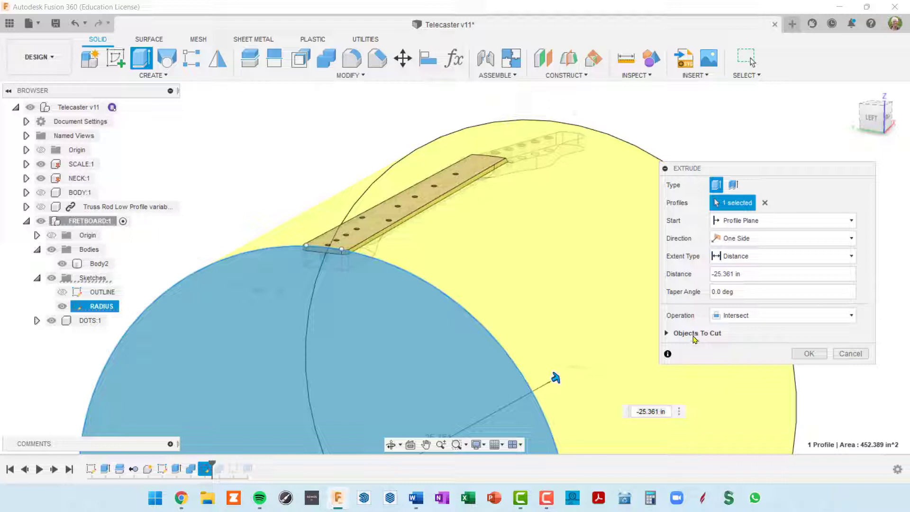
click(809, 355)
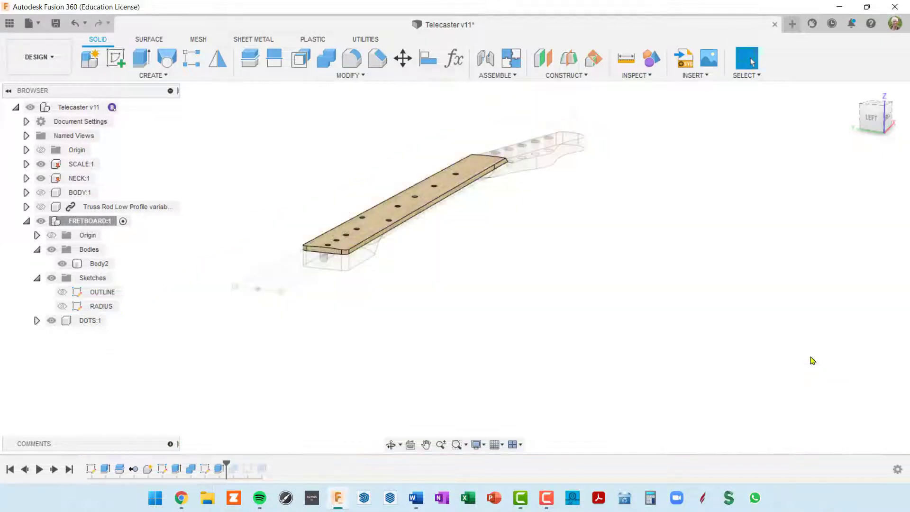
middle_drag(419, 300, 530, 339)
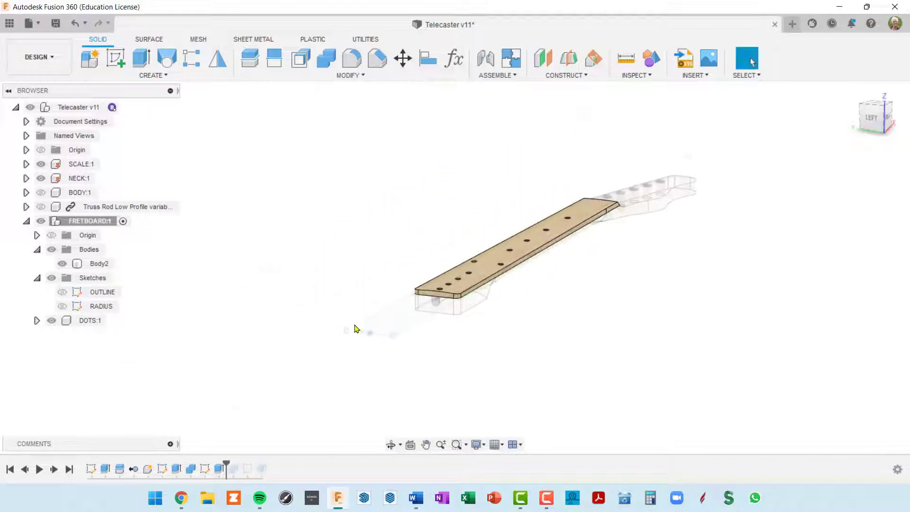
scroll(460, 298, up, 5)
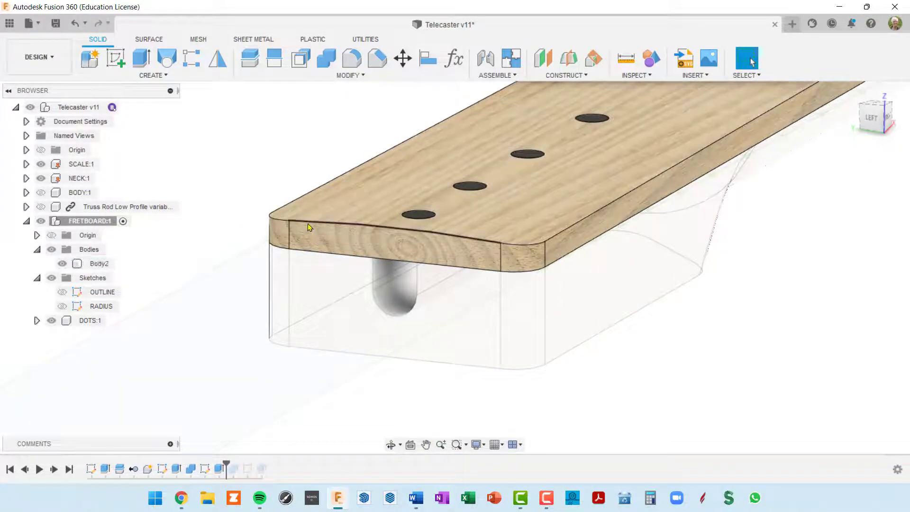
scroll(462, 241, down, 3)
middle_drag(472, 246, 507, 294)
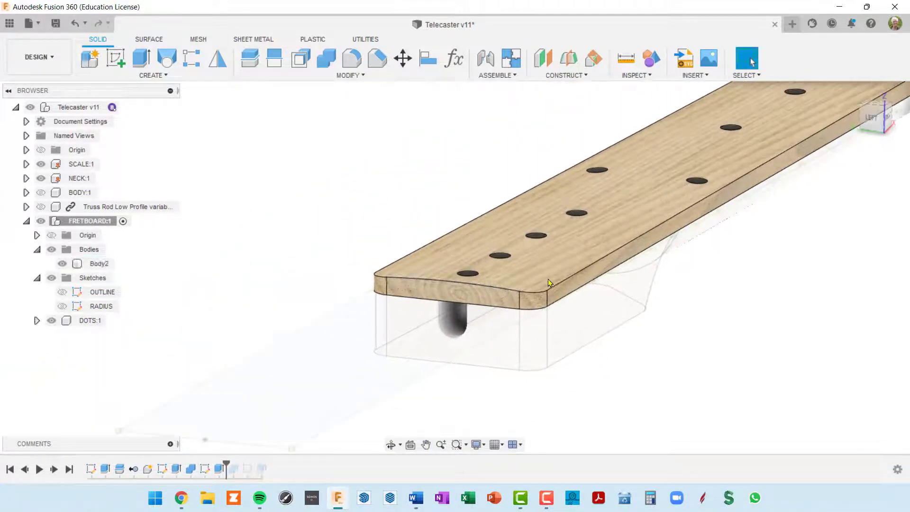
click(62, 263)
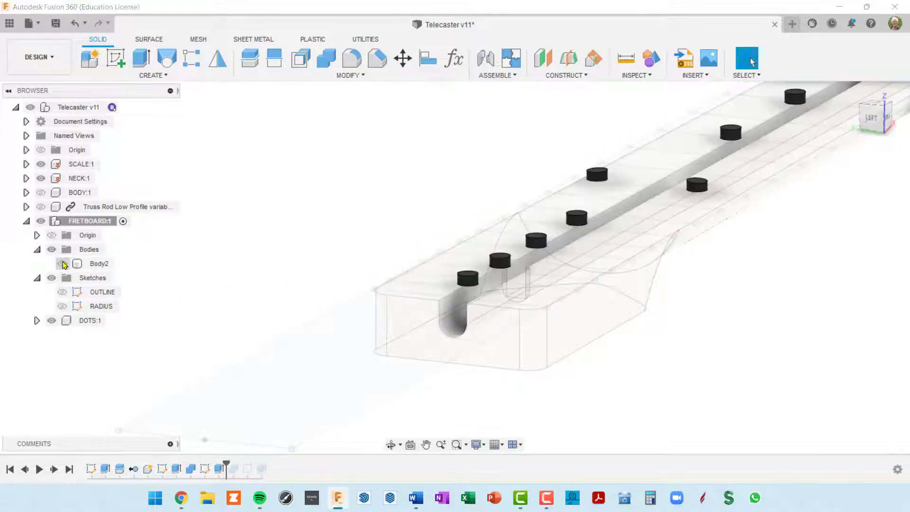
scroll(704, 219, up, 10)
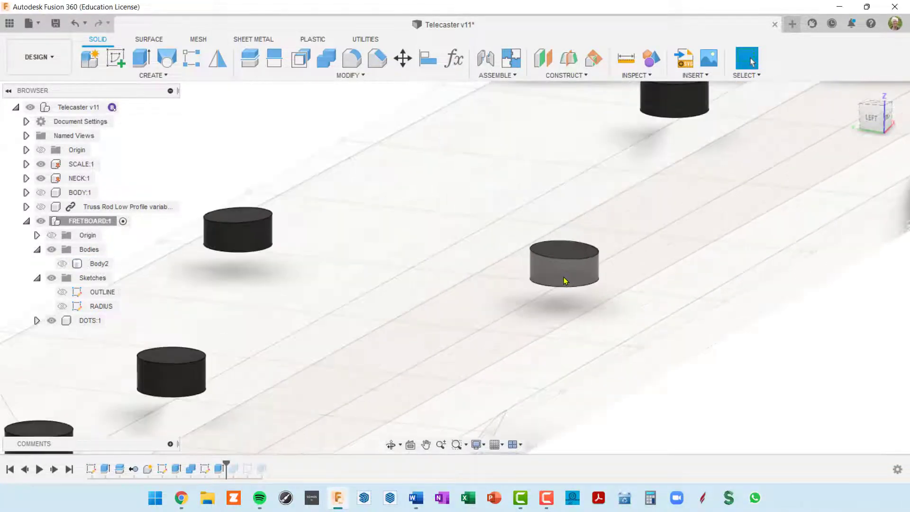
shift+middle_drag(577, 269, 605, 276)
scroll(584, 269, down, 10)
scroll(556, 340, up, 6)
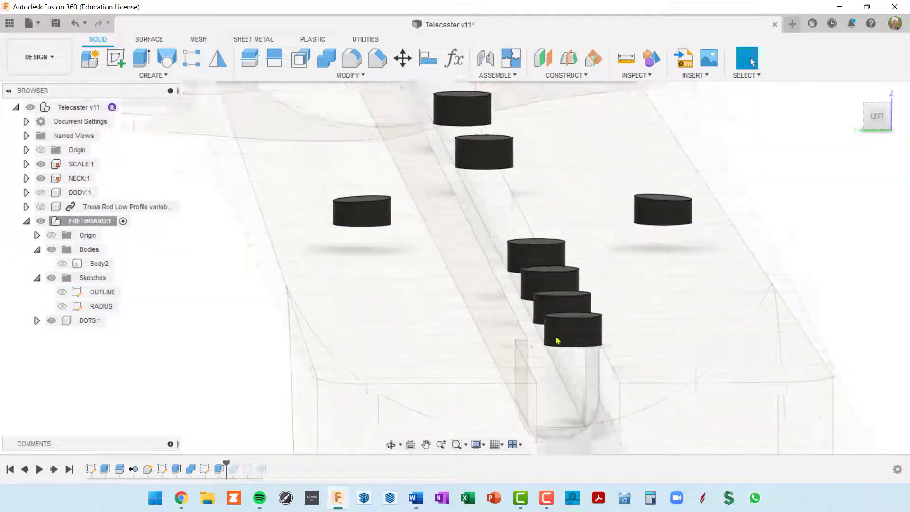
shift+middle_drag(570, 328, 520, 309)
scroll(558, 327, down, 4)
click(63, 263)
scroll(528, 296, up, 3)
scroll(521, 310, down, 3)
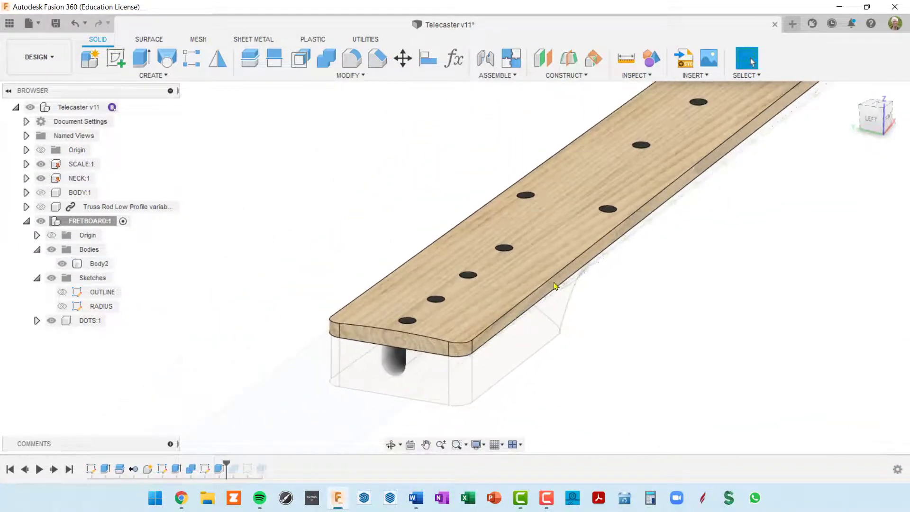
shift+middle_drag(554, 284, 543, 281)
key(Escape)
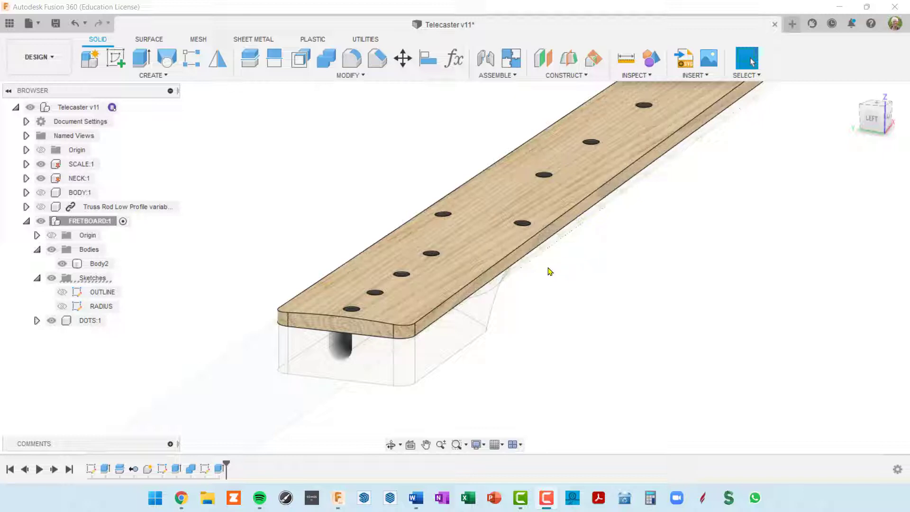
shift+middle_drag(574, 270, 476, 308)
scroll(533, 285, down, 3)
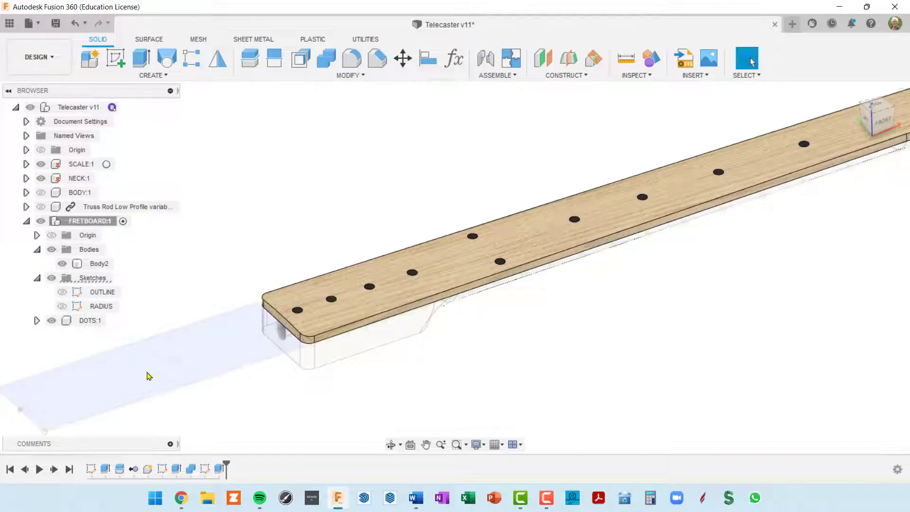
click(191, 368)
scroll(204, 363, up, 3)
scroll(300, 350, down, 2)
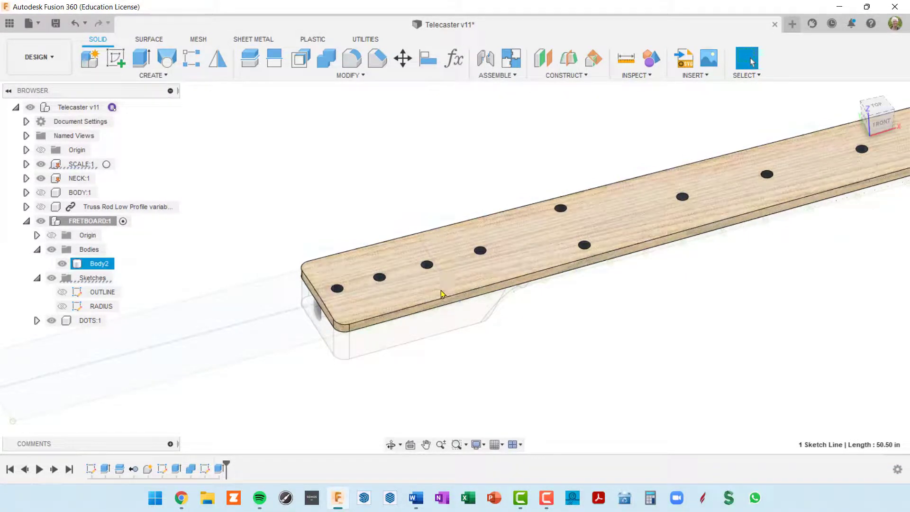
mouse_move(463, 297)
shift+middle_down()
mouse_move(483, 275)
mouse_move(455, 281)
shift+middle_up()
scroll(384, 304, up, 2)
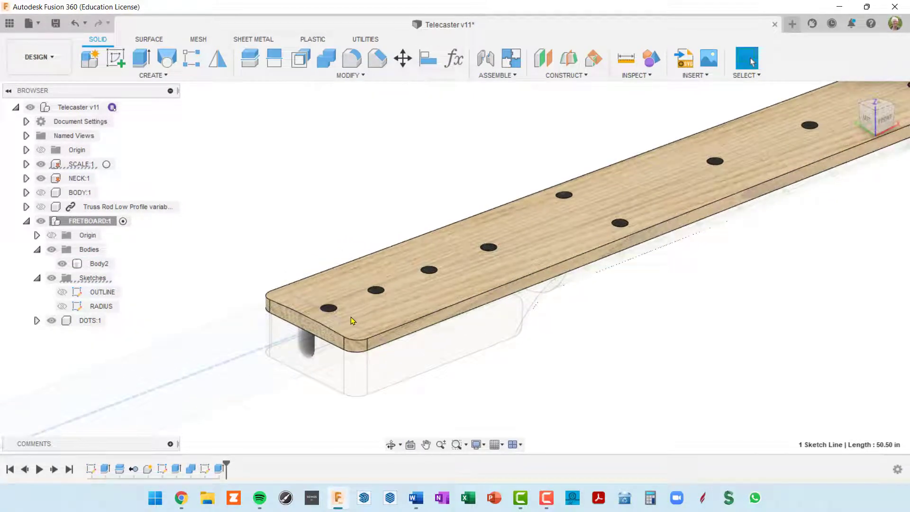
shift+middle_drag(356, 319, 369, 246)
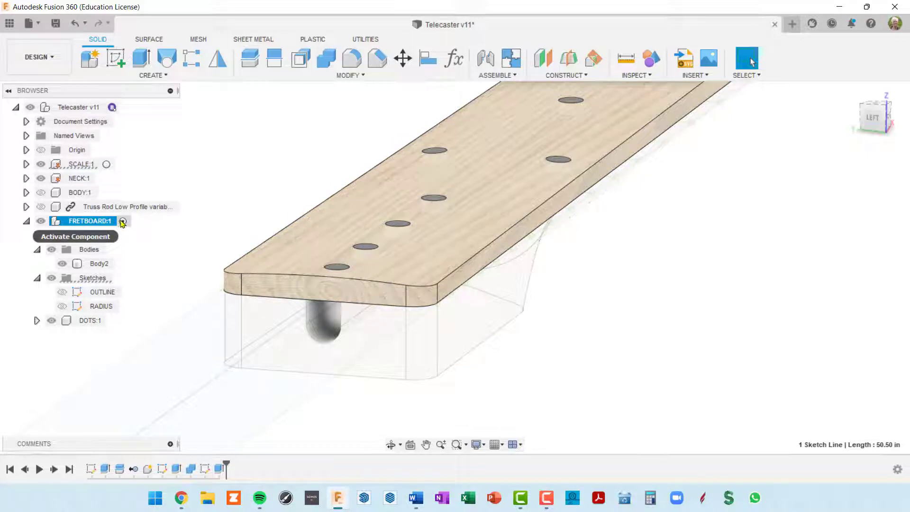
Activate FRETBOARD:1, then undo the stray sketch started on the top face
click(123, 221)
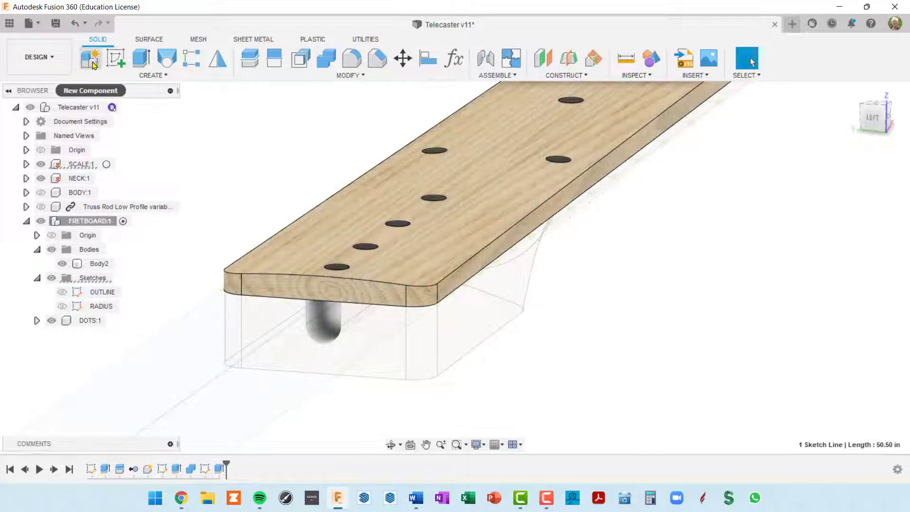
click(119, 63)
click(332, 214)
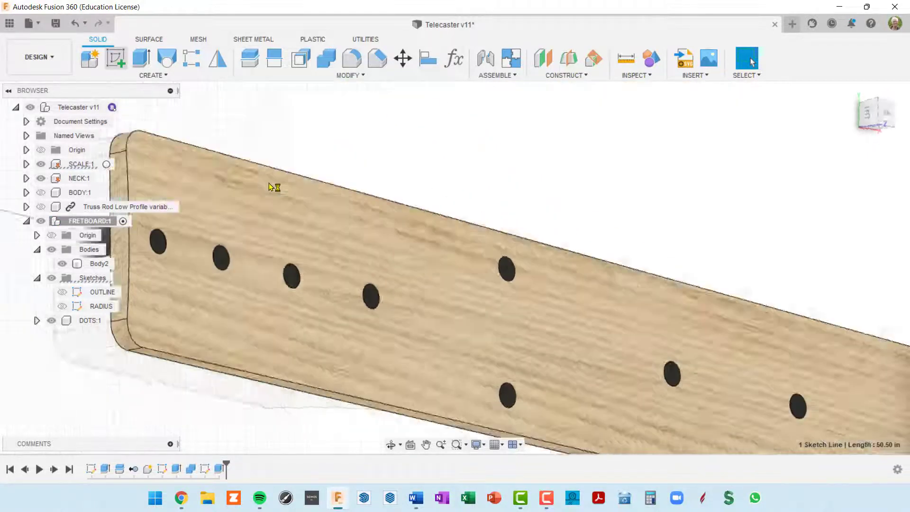
shift+middle_drag(438, 319, 507, 221)
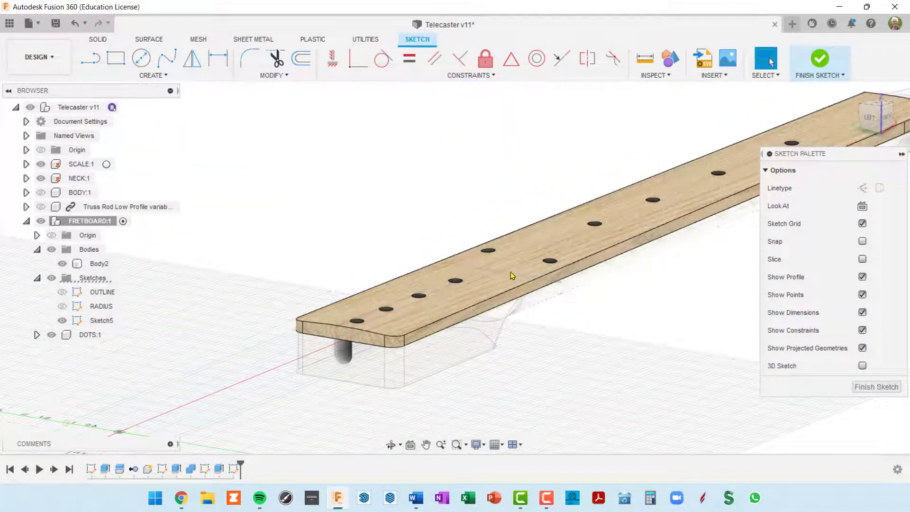
shift+middle_drag(516, 326, 555, 369)
shift+middle_drag(550, 317, 331, 334)
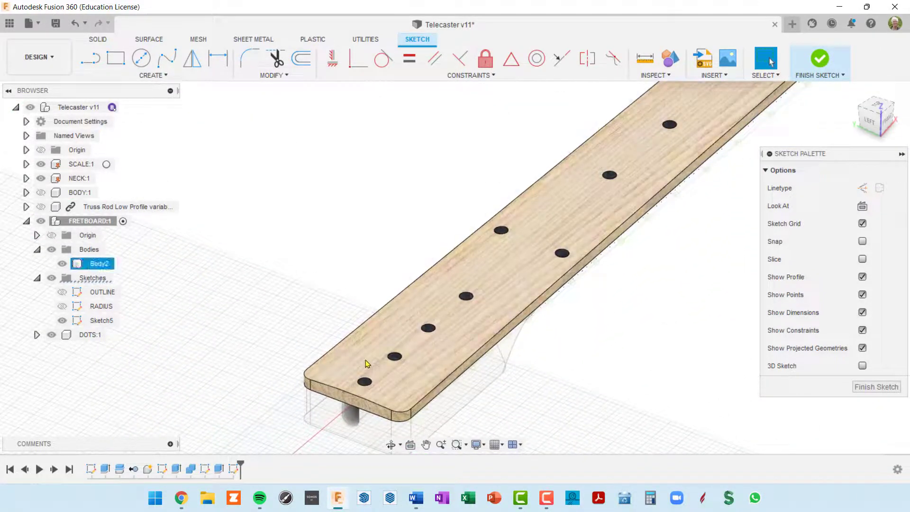
middle_drag(471, 274, 417, 235)
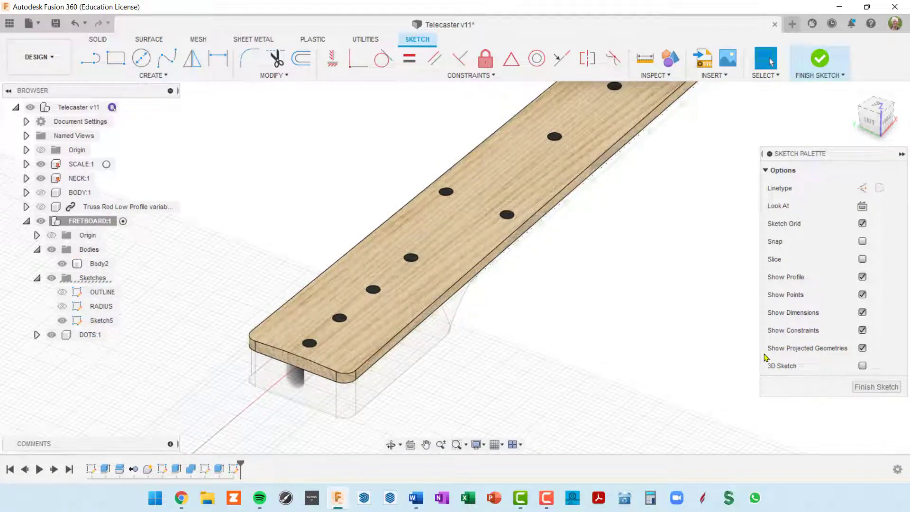
key(ctrl+z)
shift+middle_drag(698, 333, 291, 341)
scroll(291, 342, up, 5)
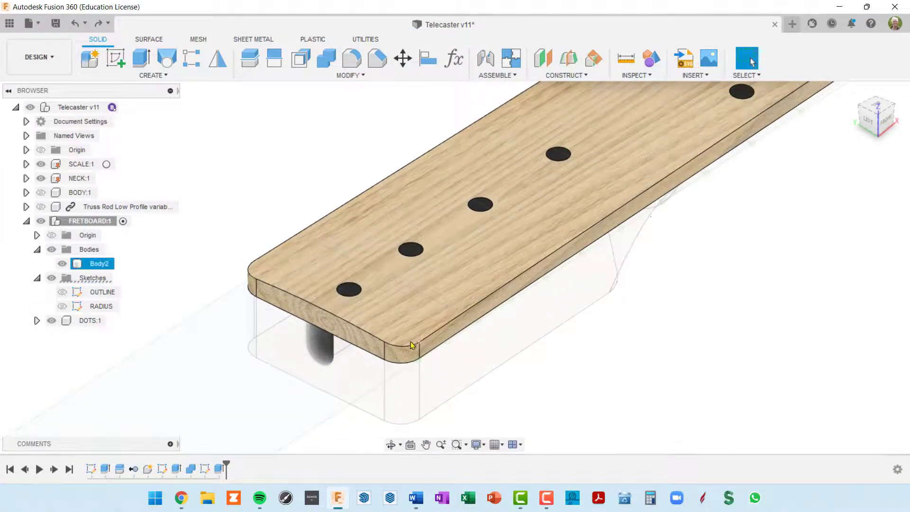
Hide NECK:1 and create an offset plane -0.25 in from the fretboard's bottom face
click(428, 328)
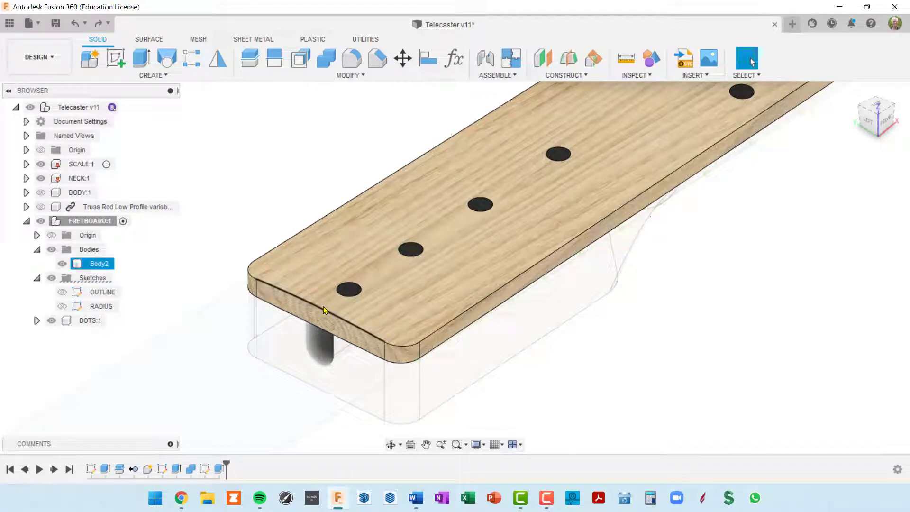
click(542, 59)
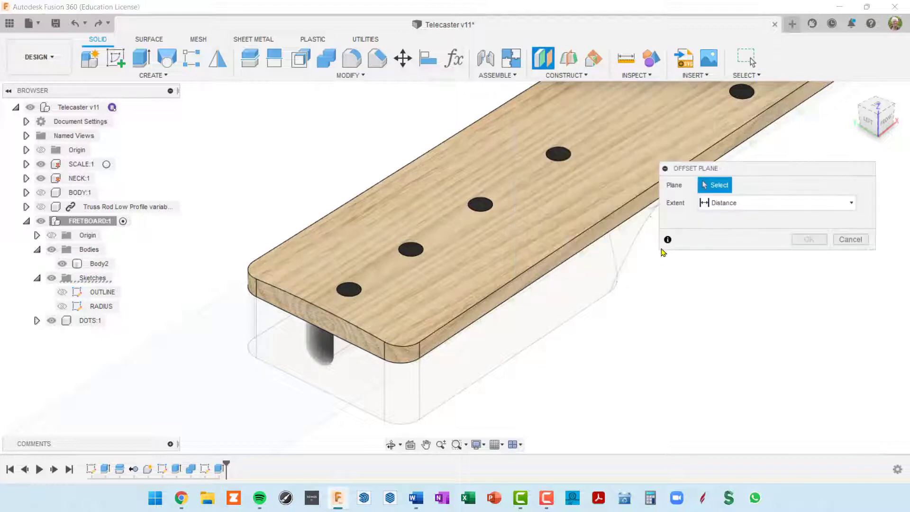
shift+middle_drag(661, 253, 664, 173)
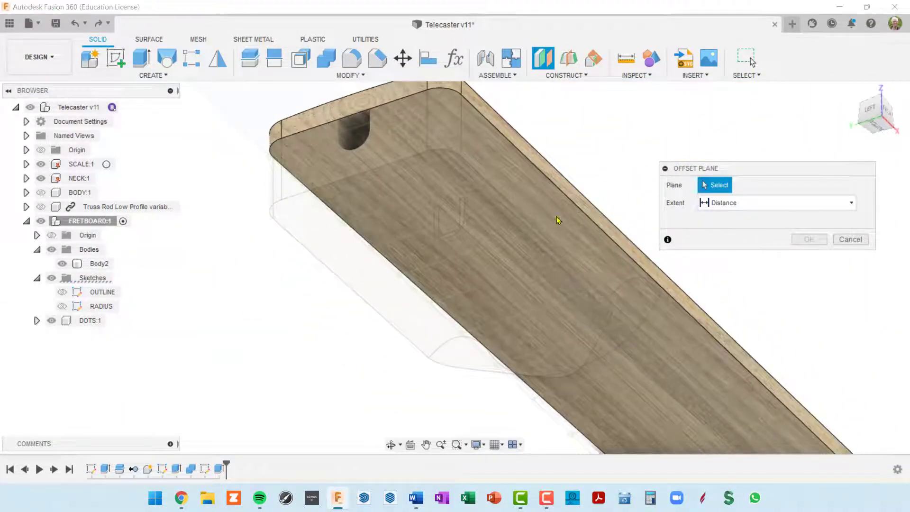
click(41, 178)
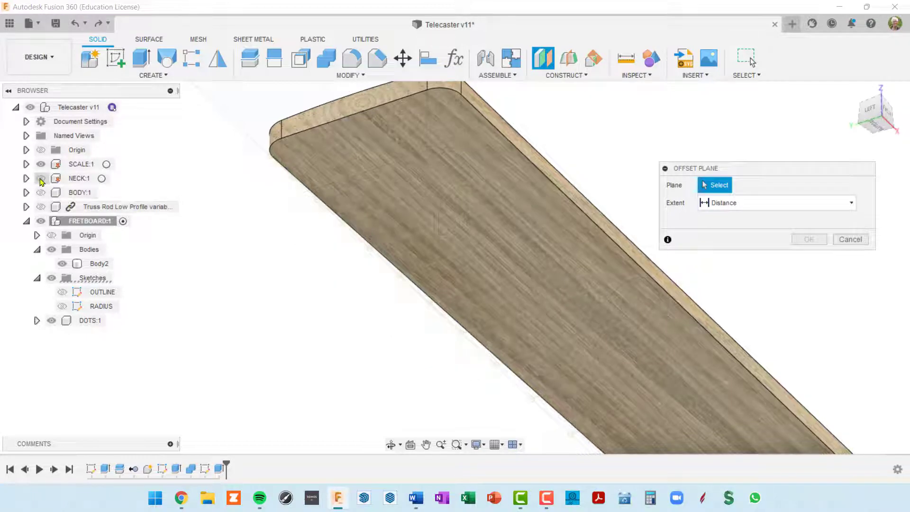
click(452, 163)
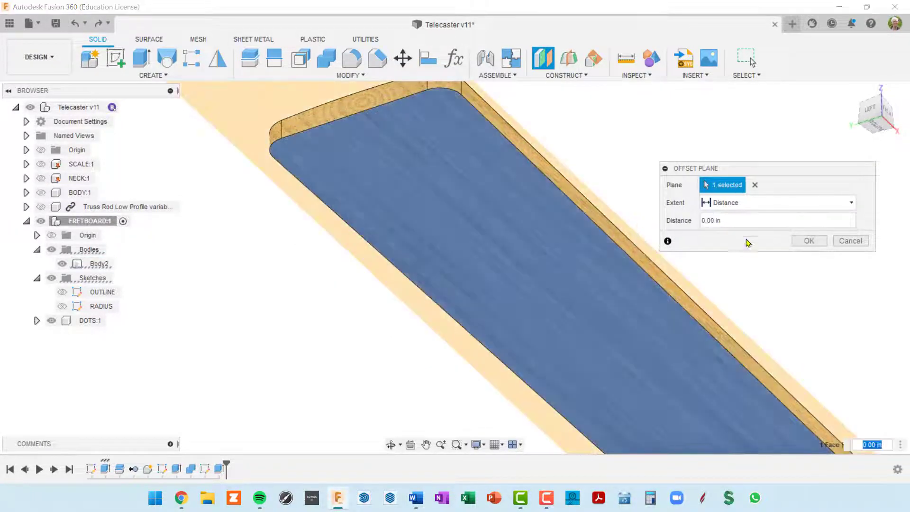
shift+middle_drag(502, 169, 503, 268)
middle_drag(534, 165, 327, 493)
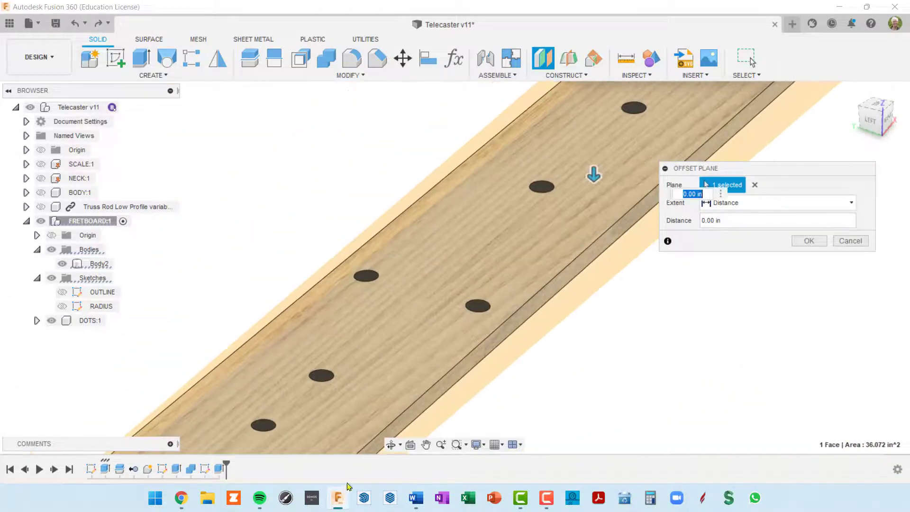
middle_drag(413, 364, 441, 361)
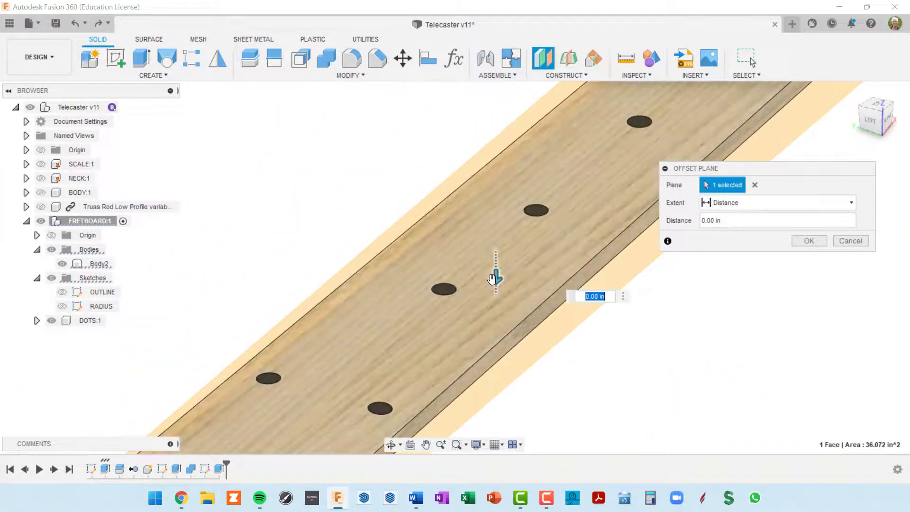
drag(496, 280, 493, 274)
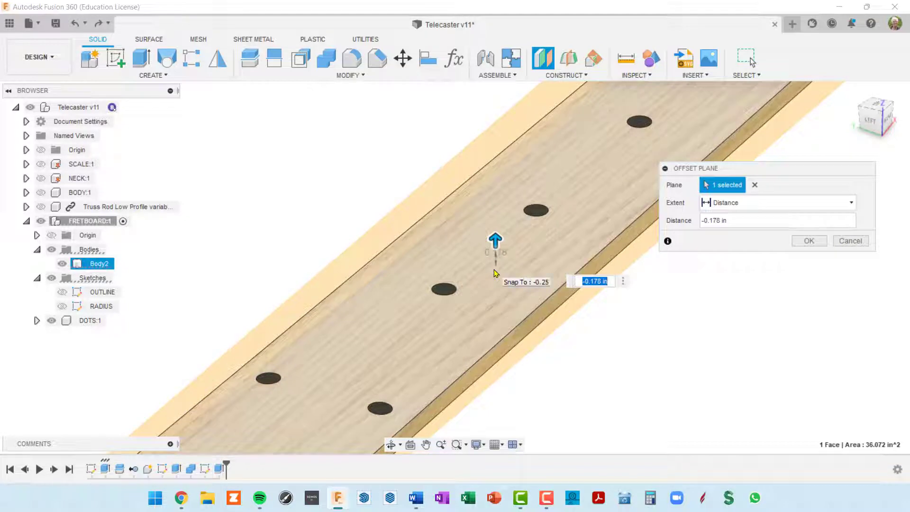
text(-.25)
key(Return)
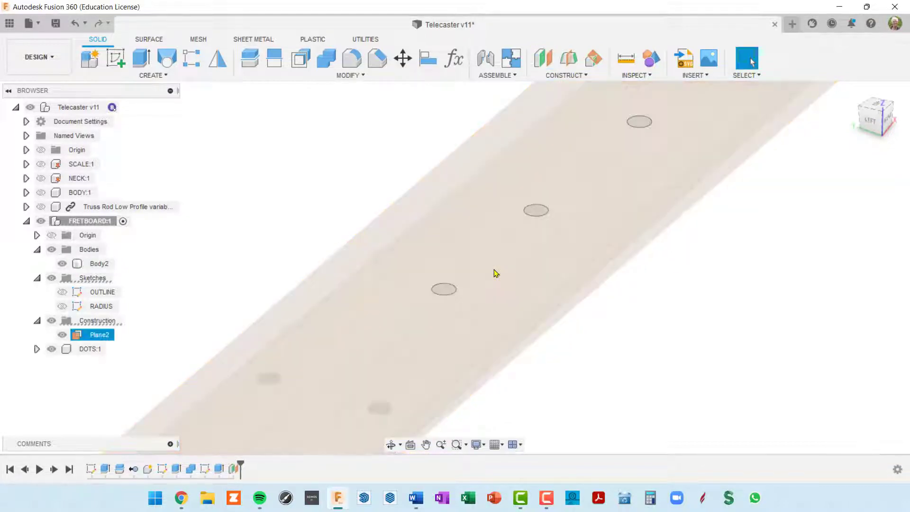
scroll(396, 156, down, 8)
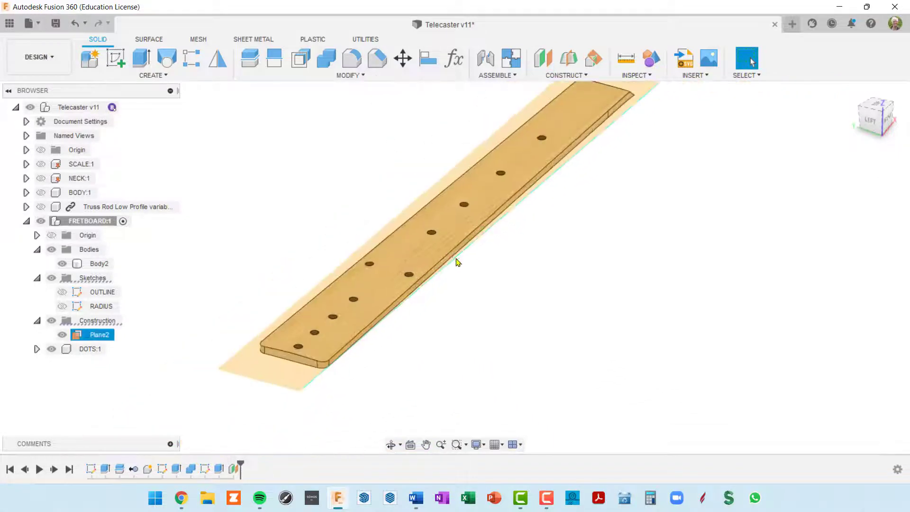
Rename Plane2 to 'TOP OF FRETBOARD' and collapse the Construction folder
shift+middle_drag(457, 262, 455, 250)
key(Escape)
scroll(548, 266, up, 5)
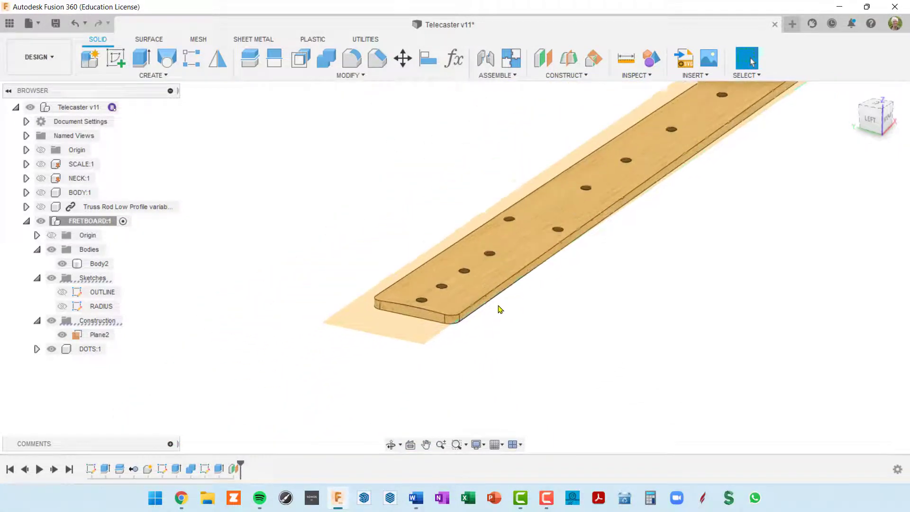
mouse_move(398, 337)
shift+middle_down()
mouse_move(390, 329)
mouse_move(384, 337)
shift+middle_up()
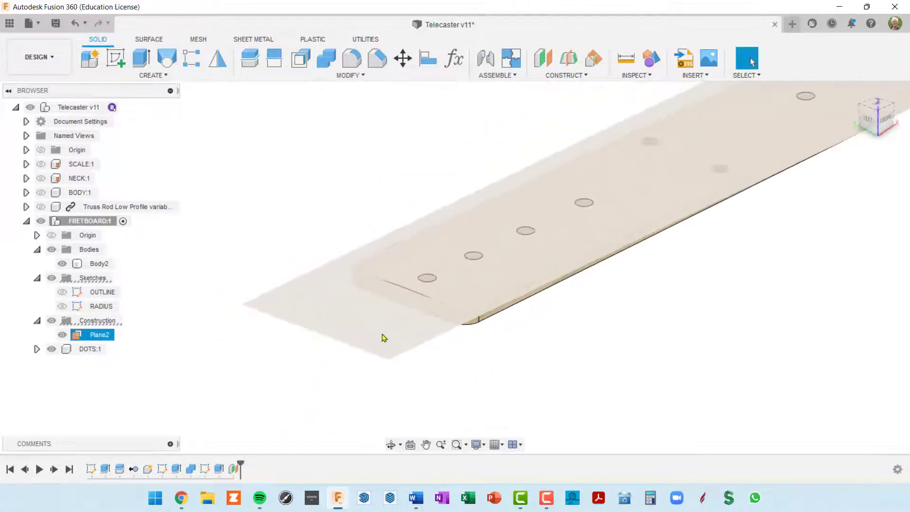
click(100, 335)
double_click(100, 336)
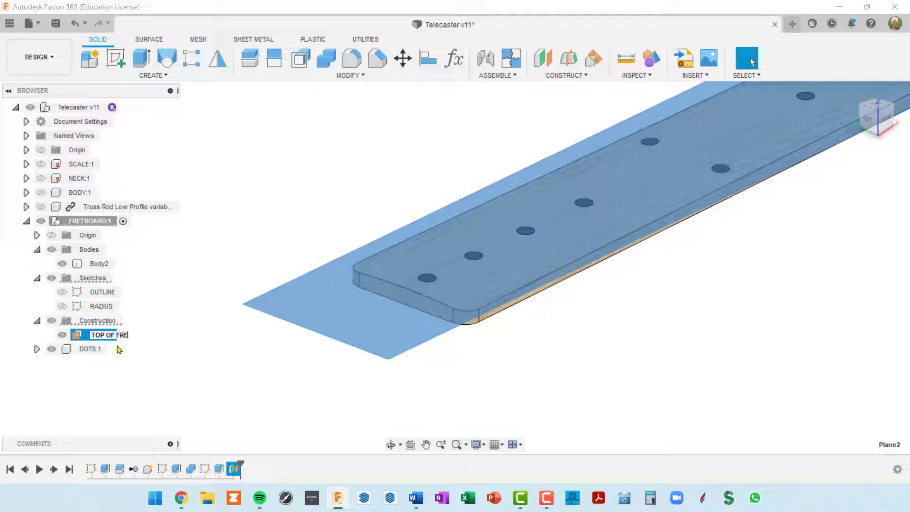
text(TOP OF FRETBOARD)
key(Return)
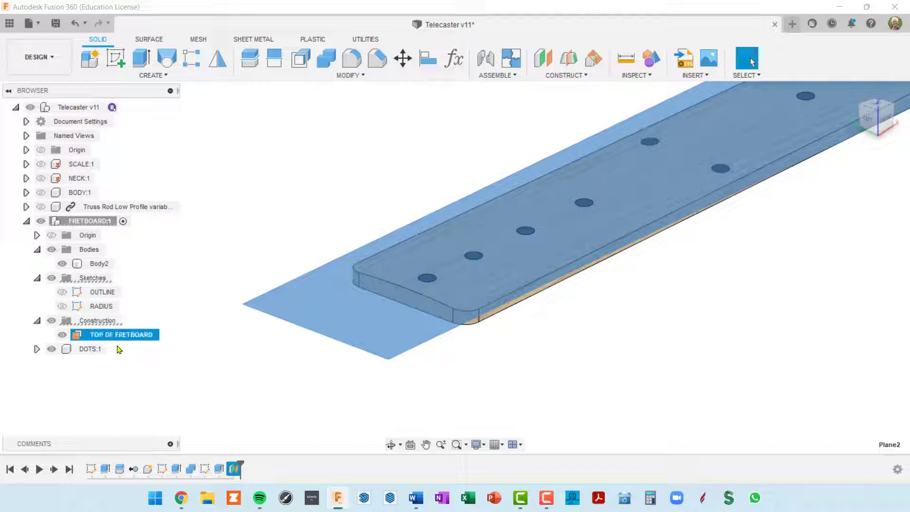
click(37, 321)
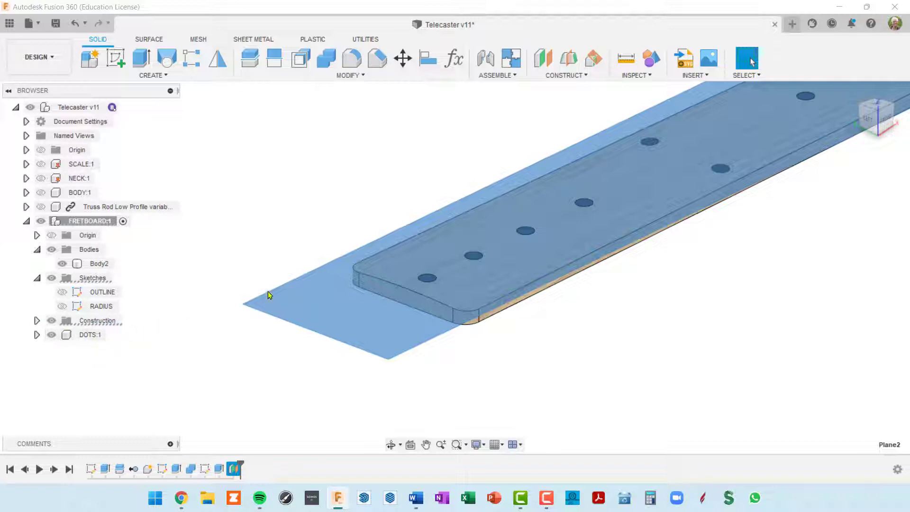
Start a new sketch on the TOP OF FRETBOARD plane
click(322, 305)
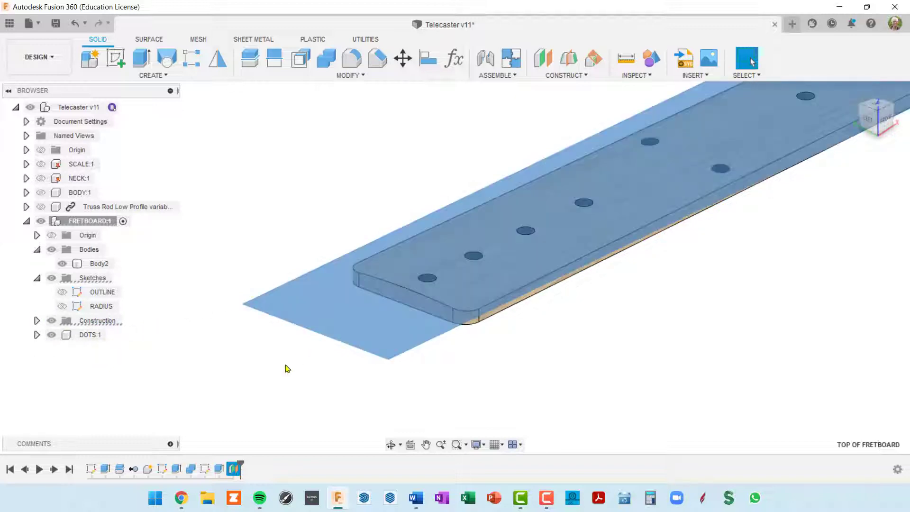
click(110, 61)
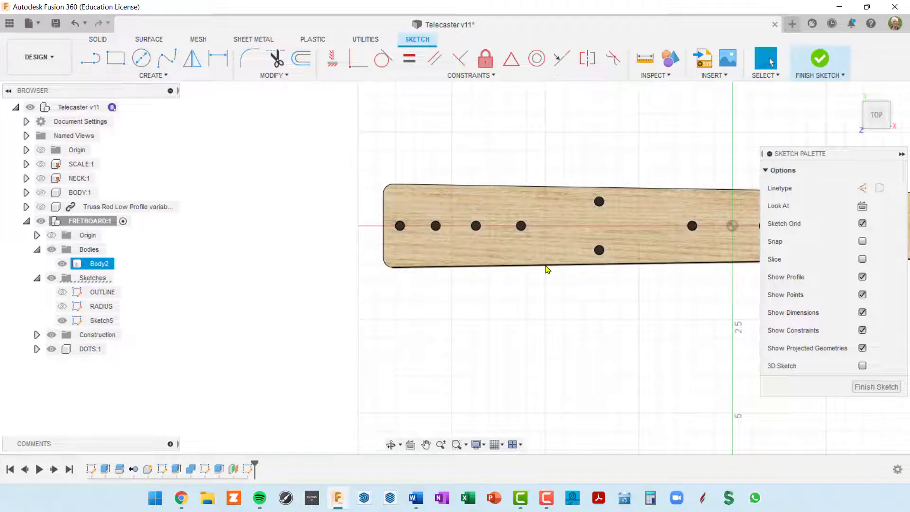
mouse_move(544, 268)
middle_down()
mouse_move(410, 308)
mouse_move(377, 301)
middle_up()
scroll(514, 305, down, 1)
scroll(514, 305, down, 2)
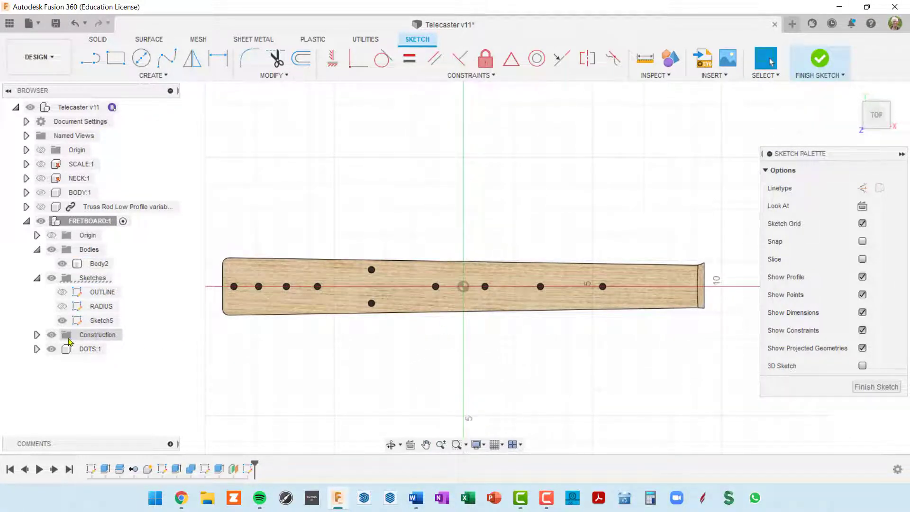
scroll(71, 368, up, 1)
Hide DOTS and the fretboard body and show SCALE:1 so the fret lines are visible
click(51, 350)
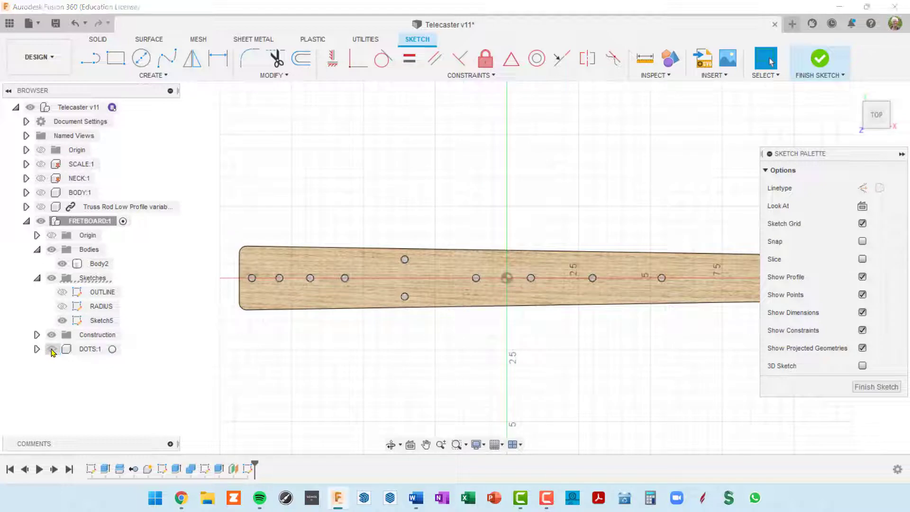
scroll(515, 314, up, 5)
scroll(563, 319, down, 10)
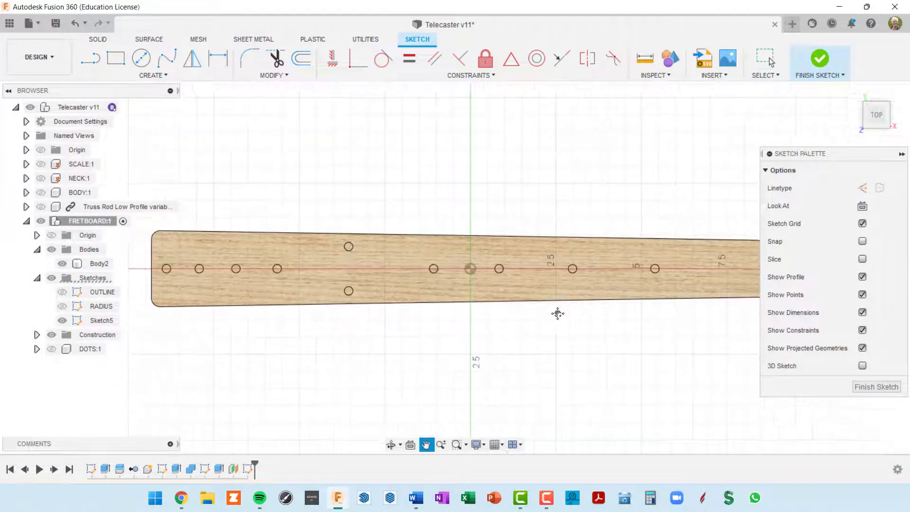
middle_drag(585, 315, 563, 305)
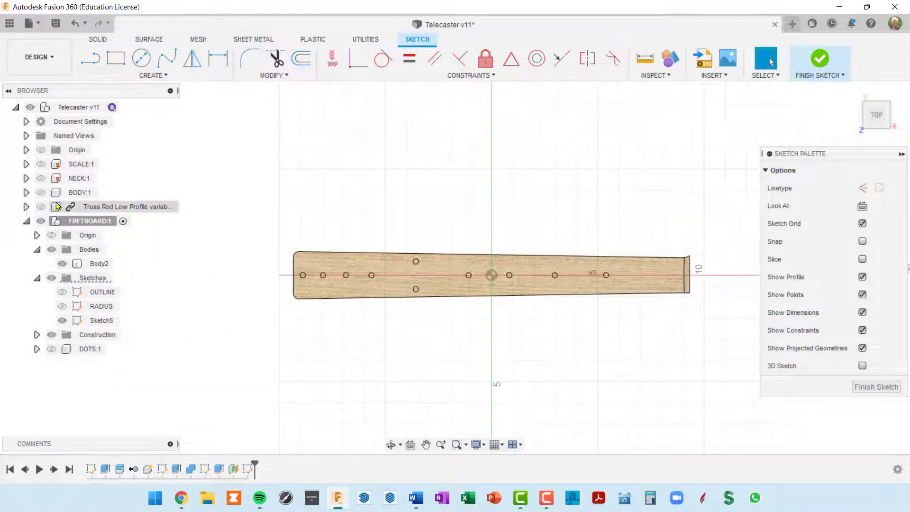
click(43, 164)
scroll(638, 257, up, 4)
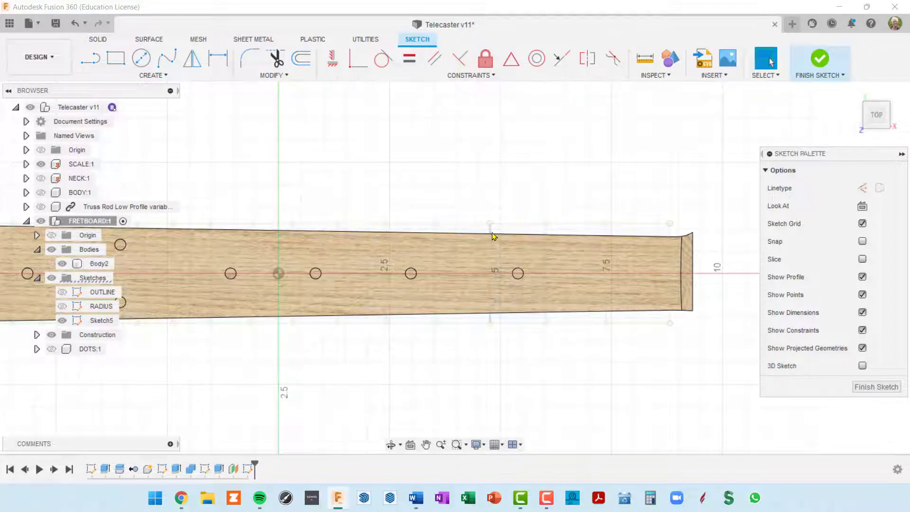
scroll(632, 349, down, 5)
middle_drag(630, 335, 664, 270)
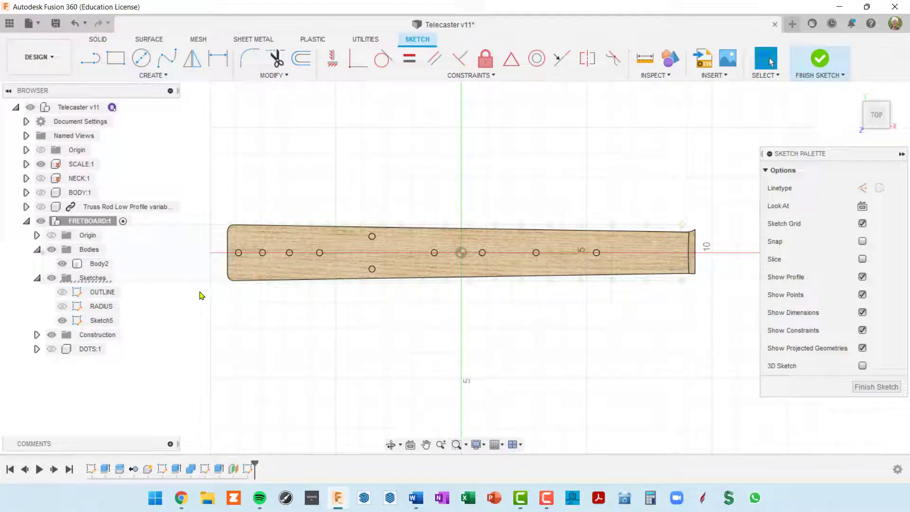
click(51, 249)
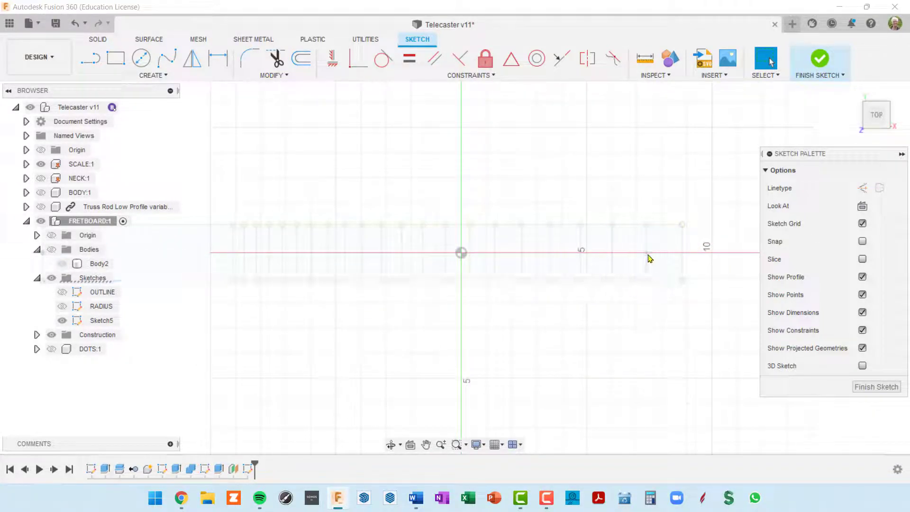
scroll(662, 249, up, 2)
scroll(662, 249, up, 2)
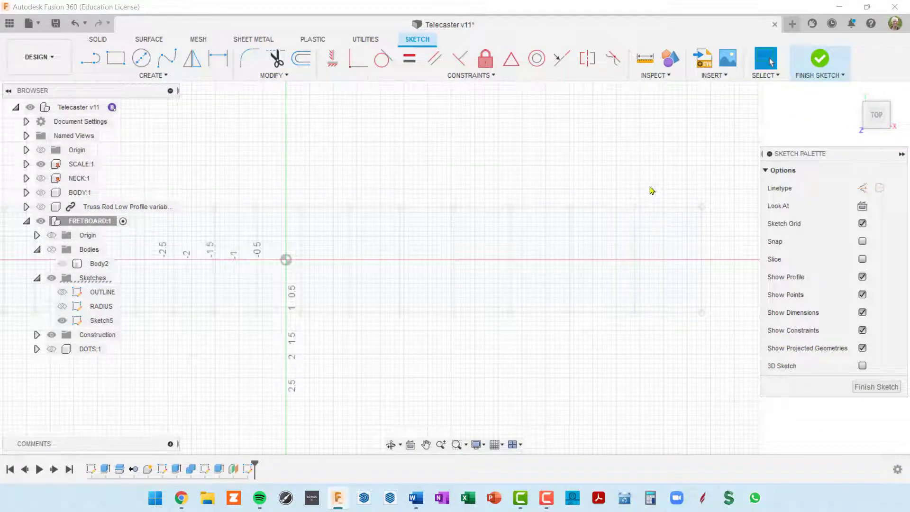
Project the first ten vertical fret lines into Sketch5
key(p)
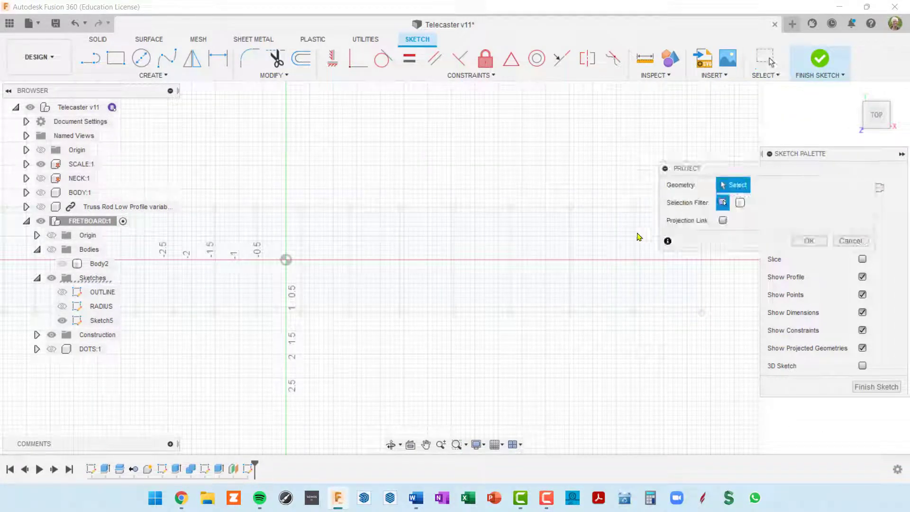
scroll(548, 132, down, 2)
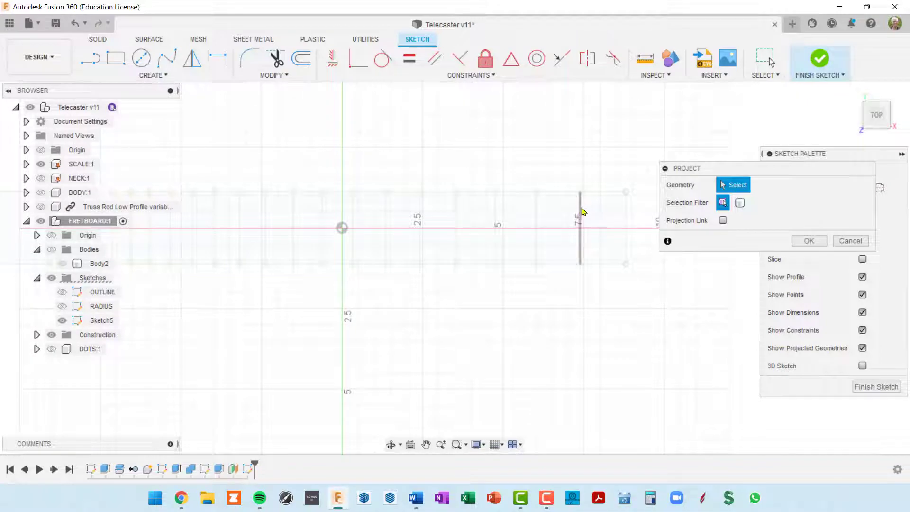
click(582, 211)
click(537, 212)
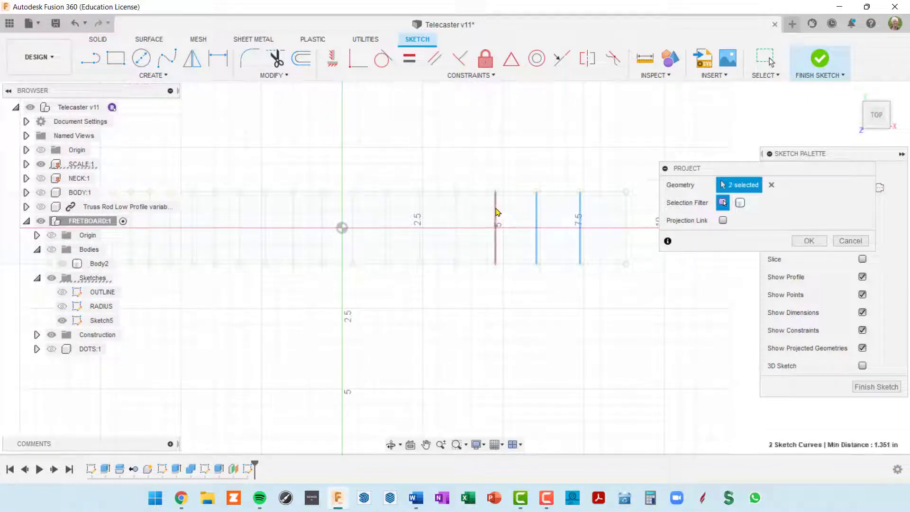
click(496, 212)
click(456, 212)
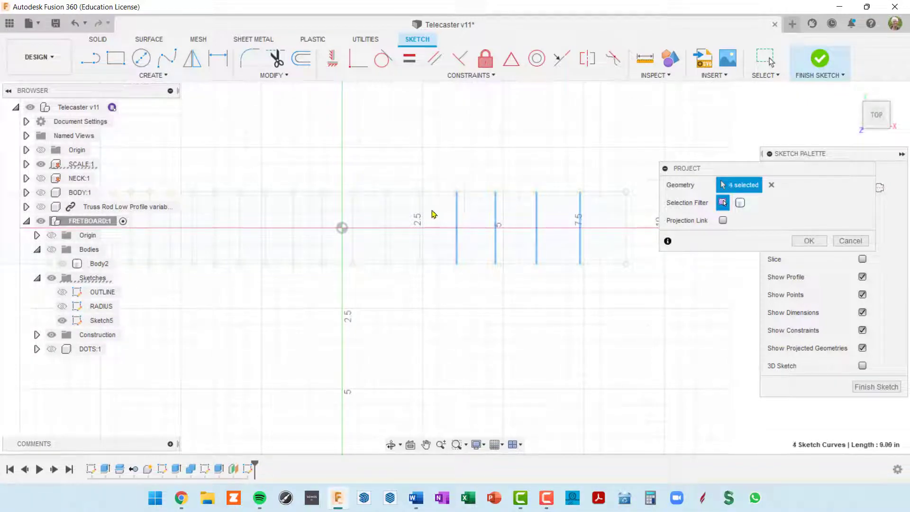
click(419, 209)
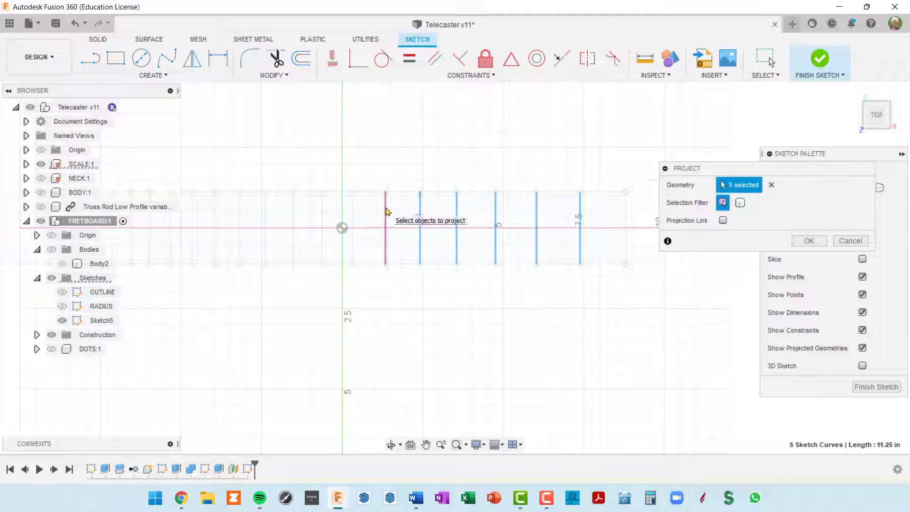
click(386, 212)
click(322, 219)
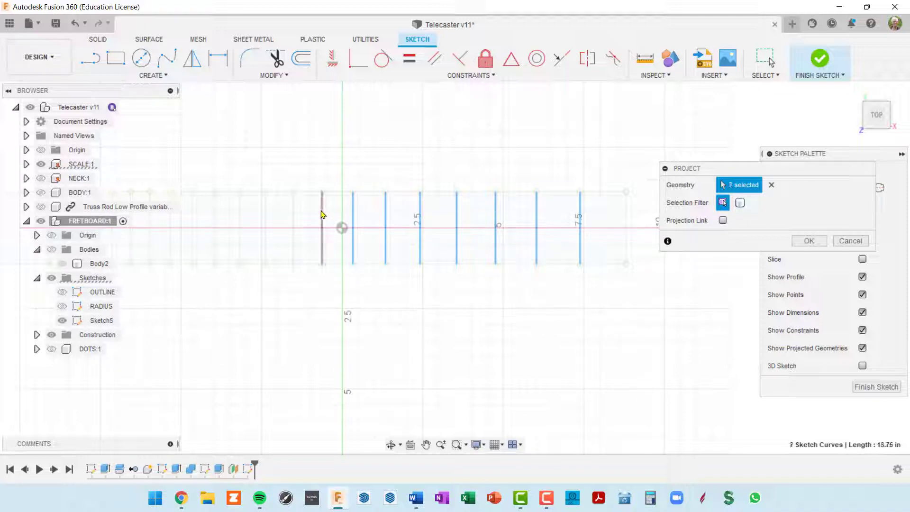
click(294, 211)
click(265, 211)
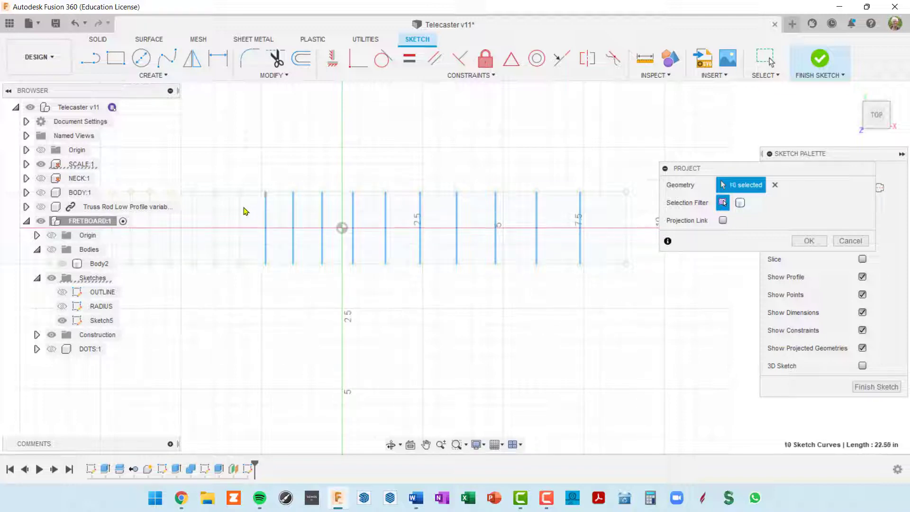
click(240, 211)
Add the remaining fret lines so all 21 are projected, and confirm
middle_drag(299, 227, 440, 166)
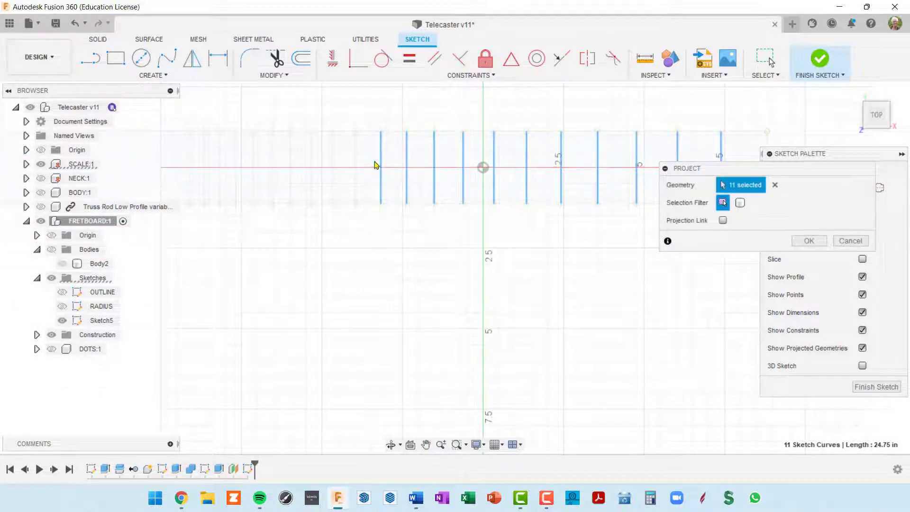
click(357, 163)
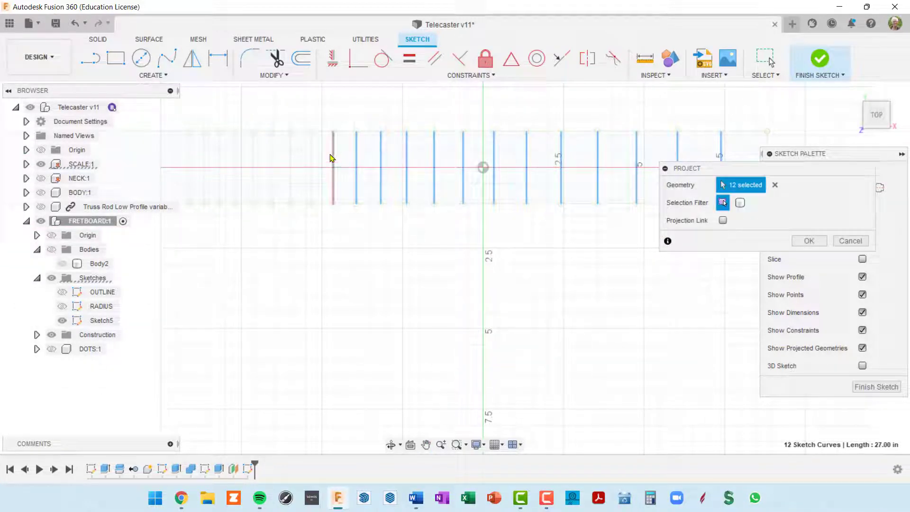
click(312, 164)
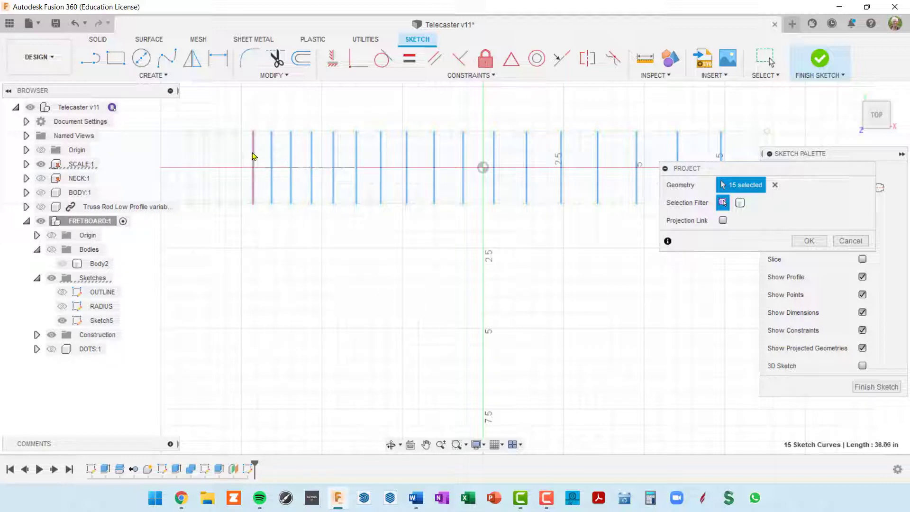
click(236, 160)
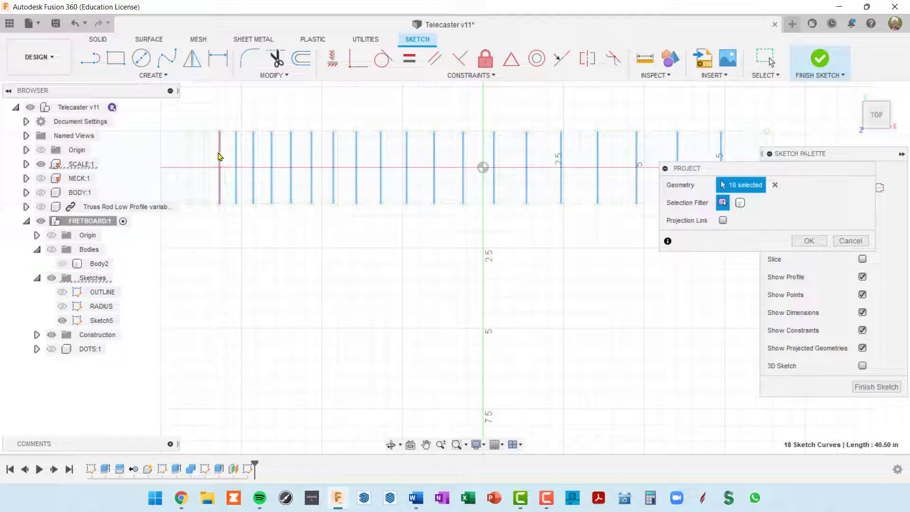
click(219, 156)
click(204, 156)
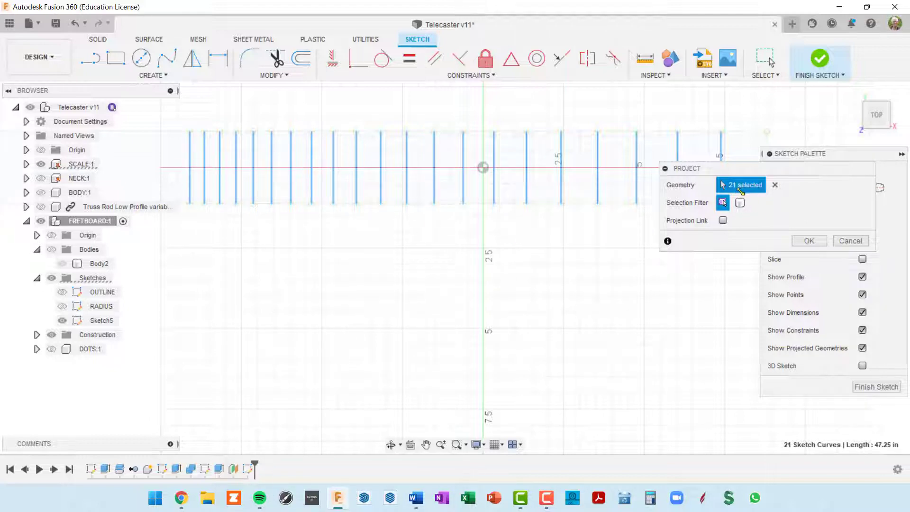
mouse_move(498, 248)
middle_down()
mouse_move(331, 268)
mouse_move(321, 280)
mouse_move(337, 280)
middle_up()
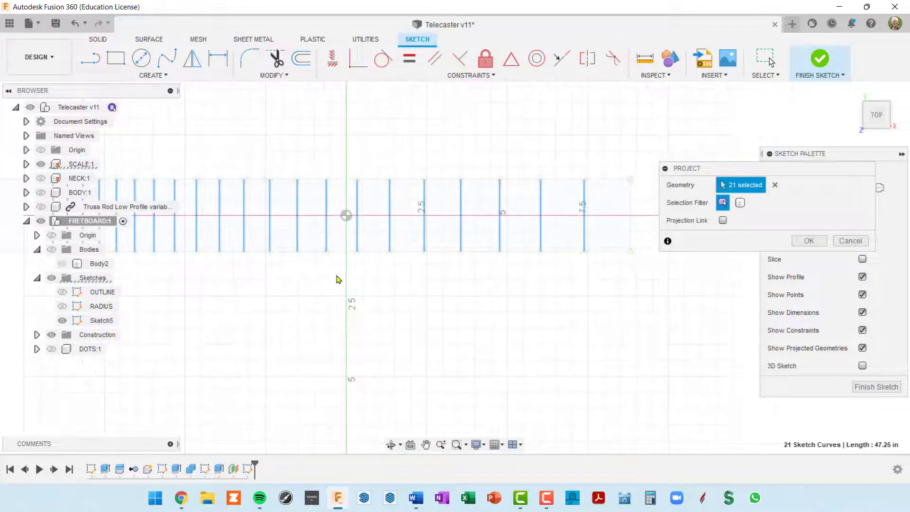
middle_drag(562, 289, 549, 312)
scroll(574, 302, up, 2)
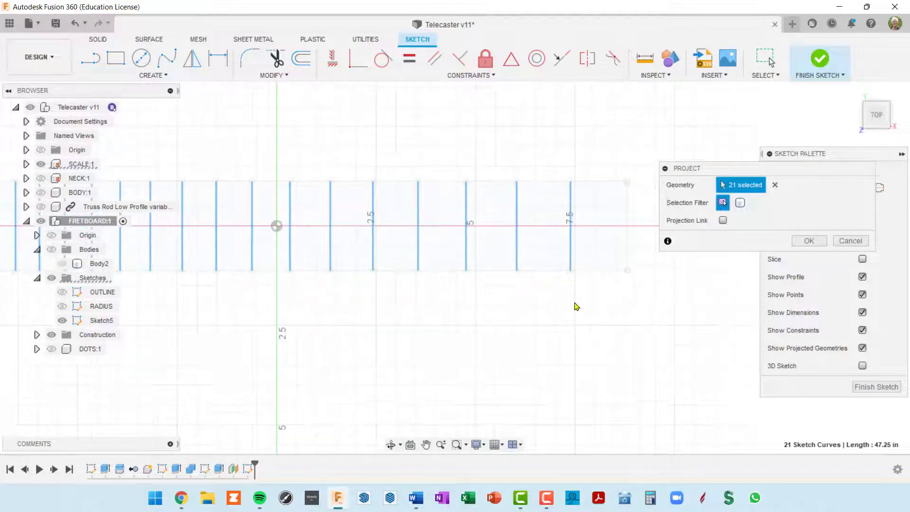
scroll(573, 302, down, 1)
scroll(576, 306, down, 1)
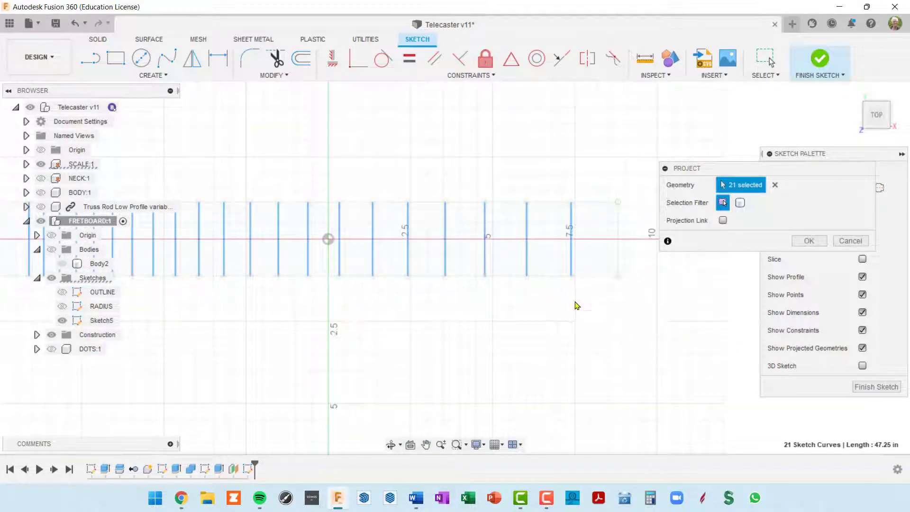
click(816, 241)
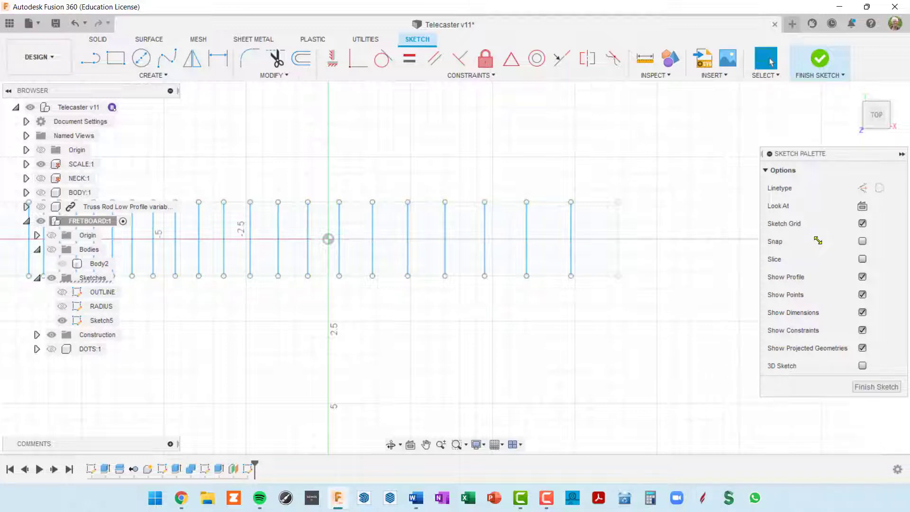
Cancel an empty projection attempt and show the fretboard body again
scroll(532, 343, down, 4)
scroll(539, 331, up, 1)
middle_drag(547, 322, 636, 268)
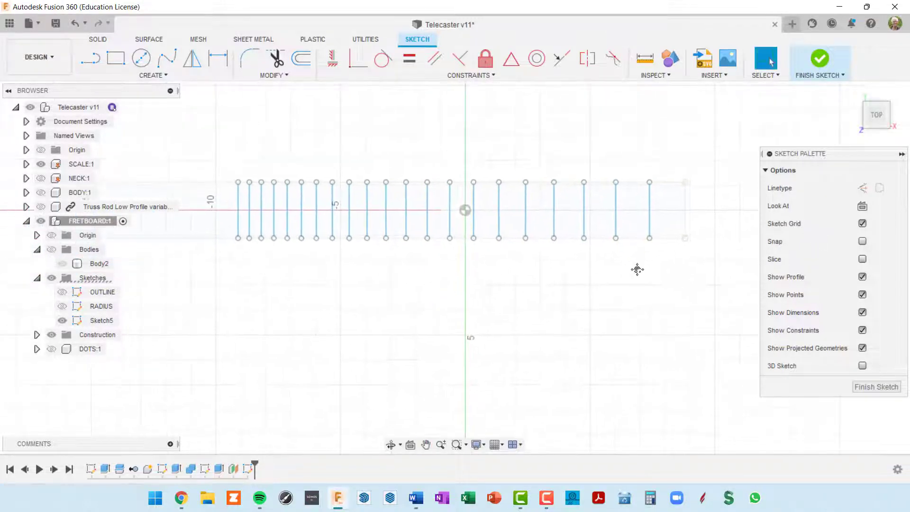
scroll(651, 227, up, 4)
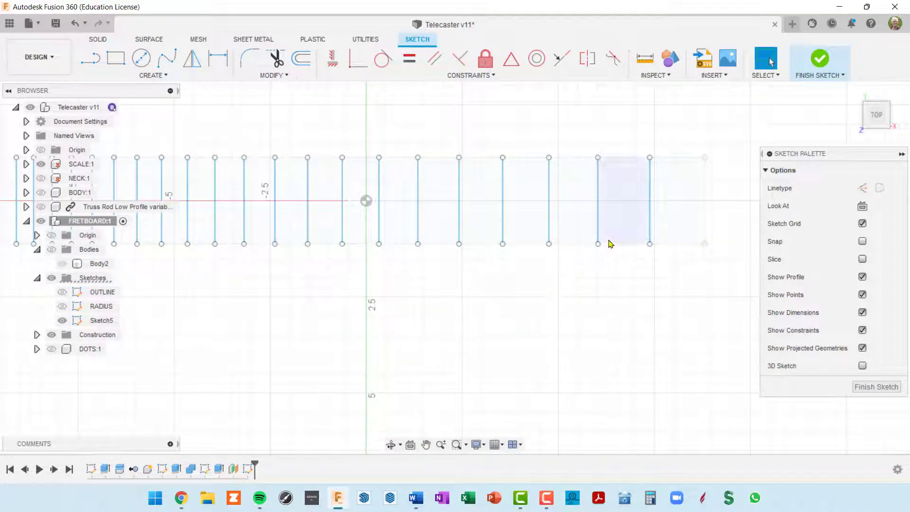
key(p)
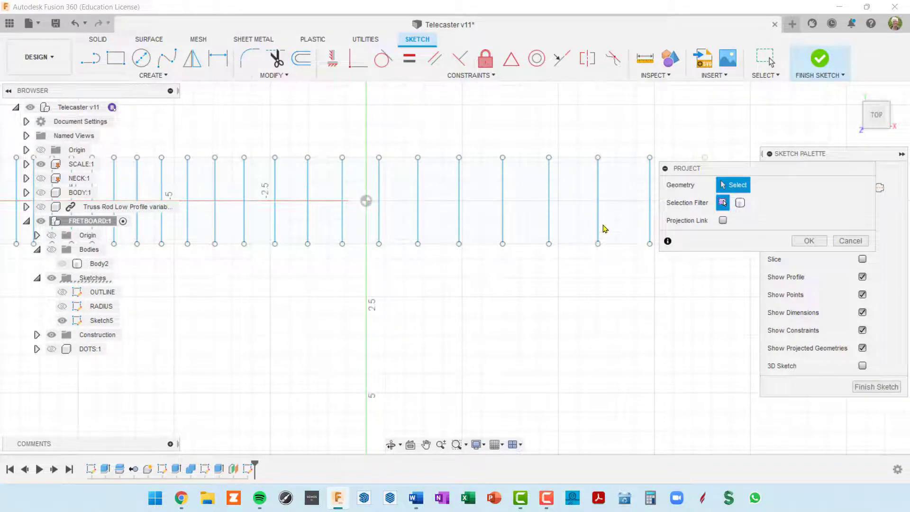
click(847, 242)
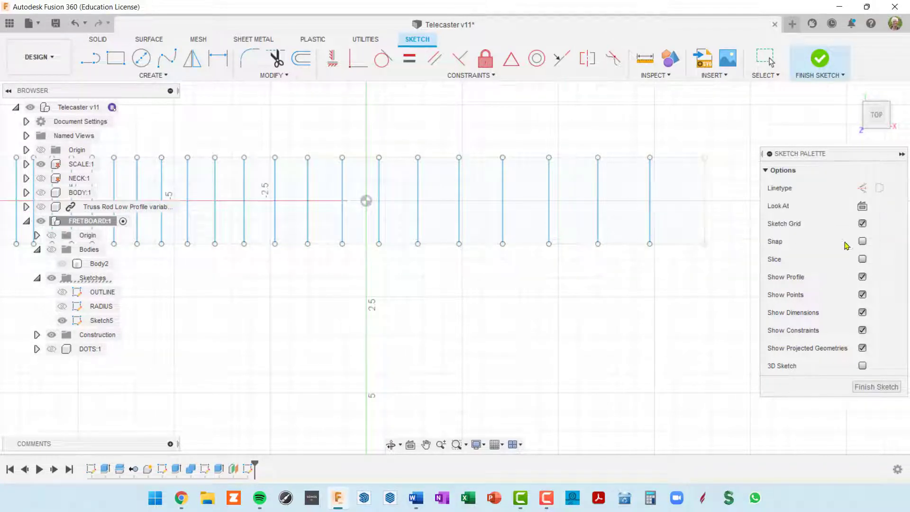
scroll(604, 246, up, 3)
scroll(595, 252, down, 4)
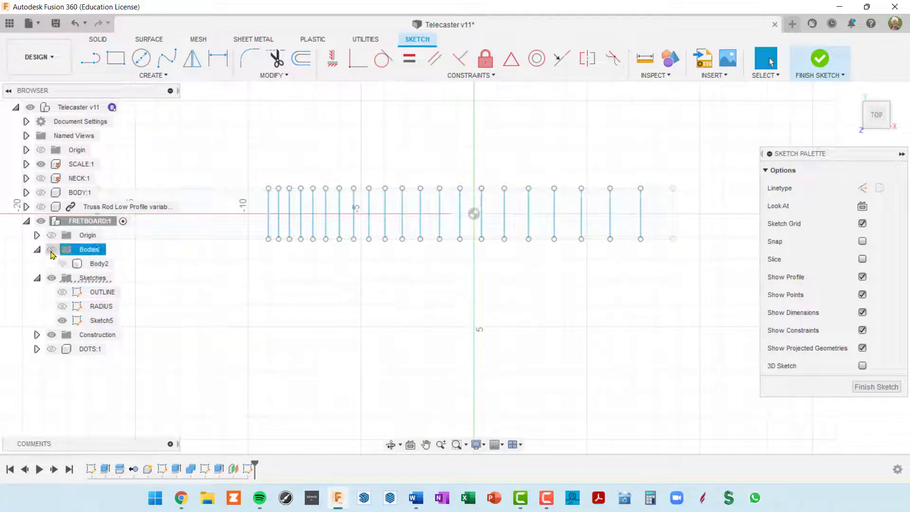
click(52, 250)
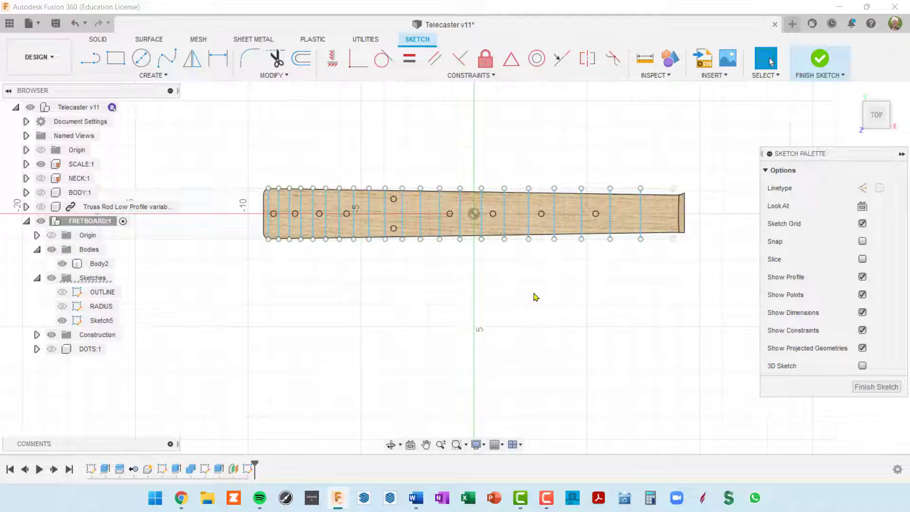
Restart Project and pick the fretboard body's outline
key(p)
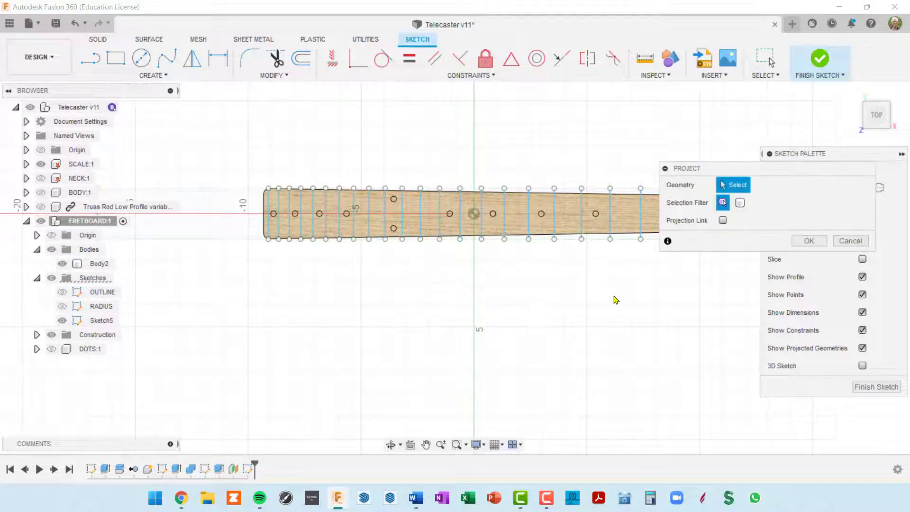
middle_drag(595, 294, 545, 310)
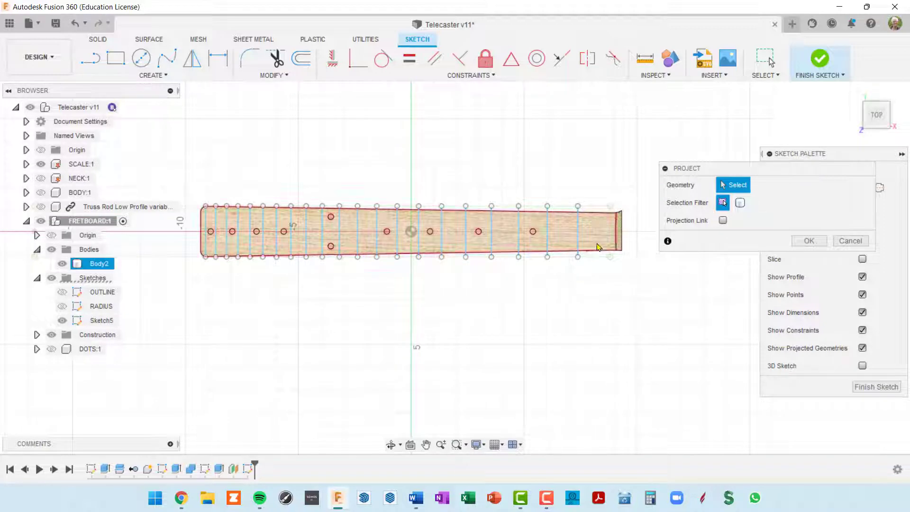
scroll(597, 250, up, 4)
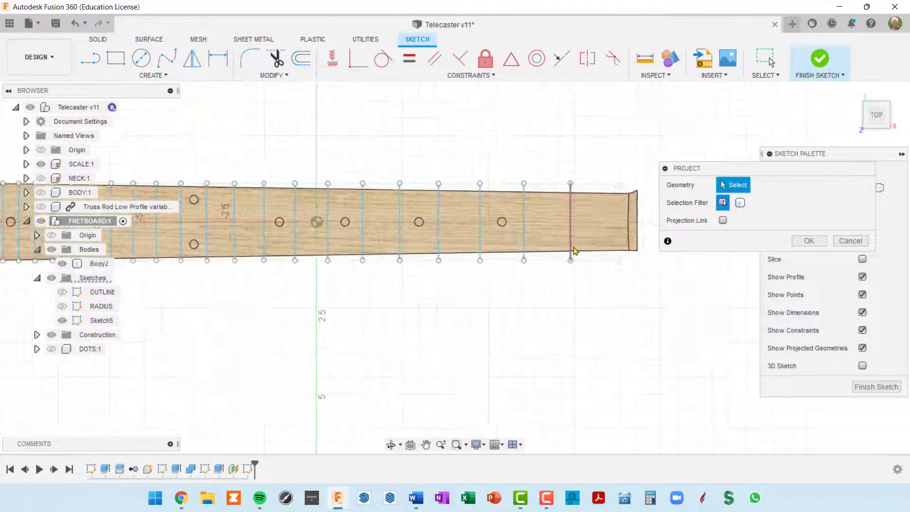
click(488, 222)
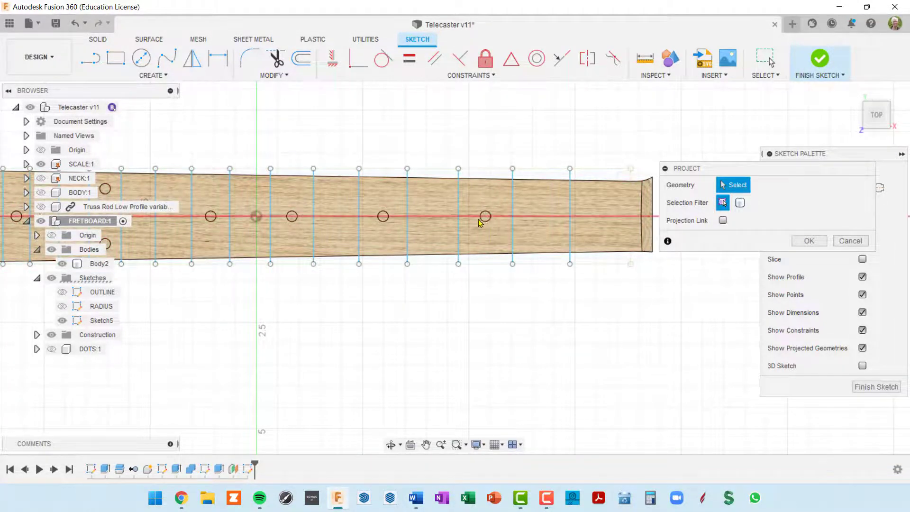
scroll(544, 263, up, 3)
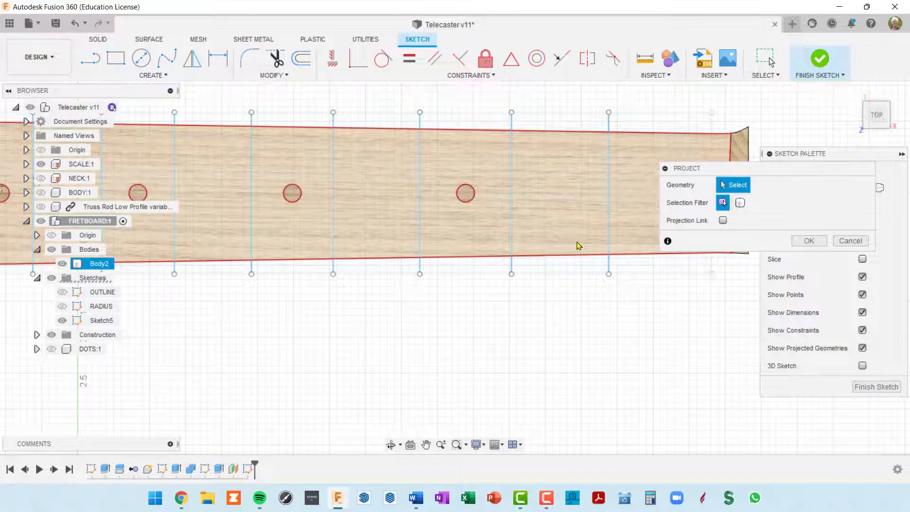
scroll(615, 240, down, 3)
middle_drag(599, 240, 536, 279)
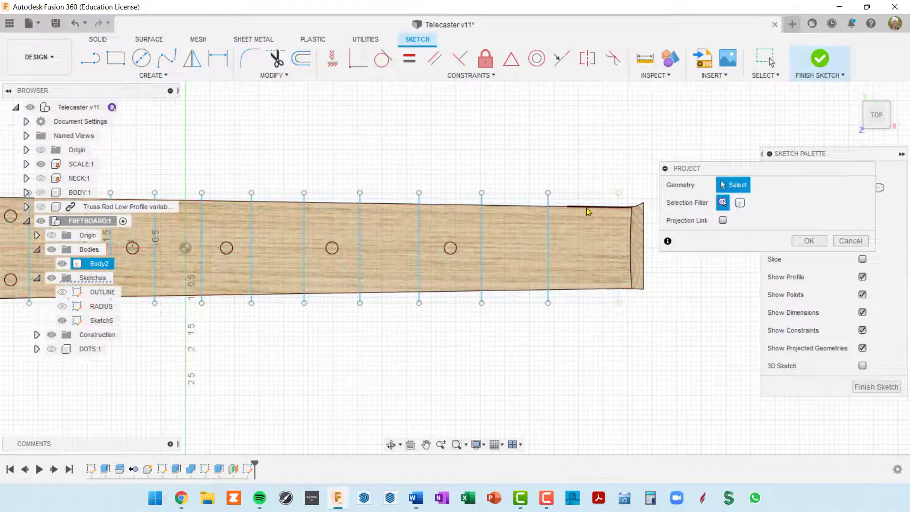
Pick the fretboard's top and bottom long edges and confirm their projection
click(560, 206)
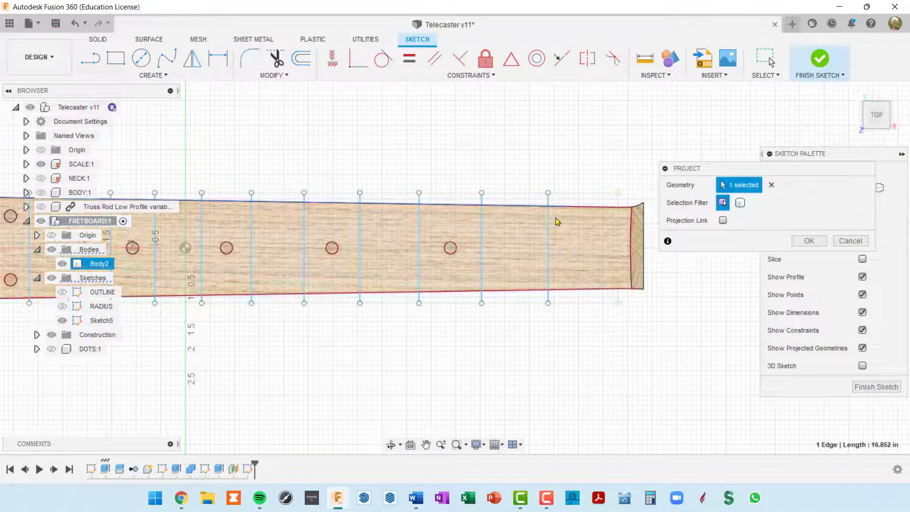
scroll(547, 359, down, 3)
middle_drag(552, 345, 612, 298)
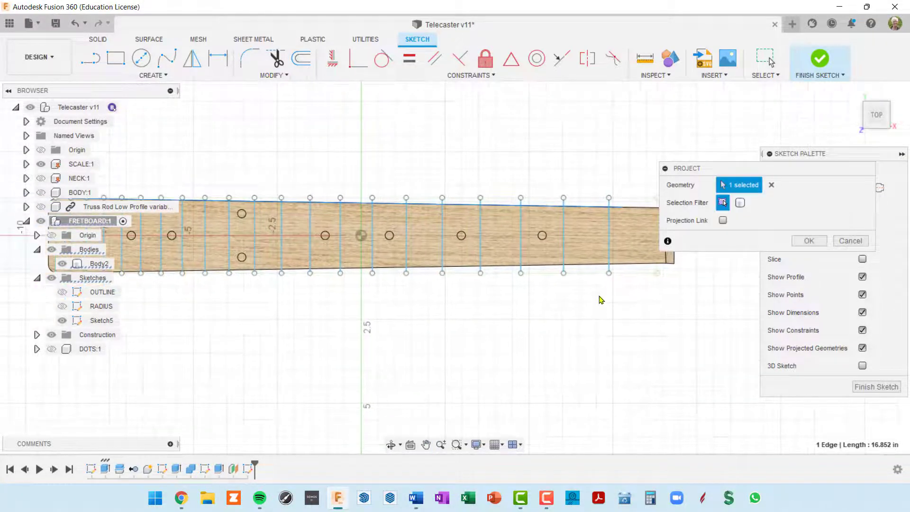
click(591, 267)
scroll(540, 334, down, 3)
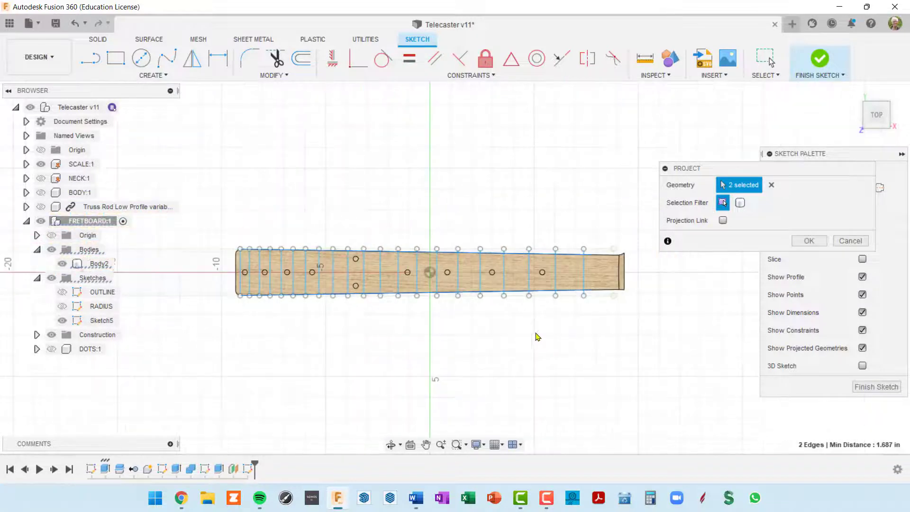
middle_drag(537, 336, 554, 311)
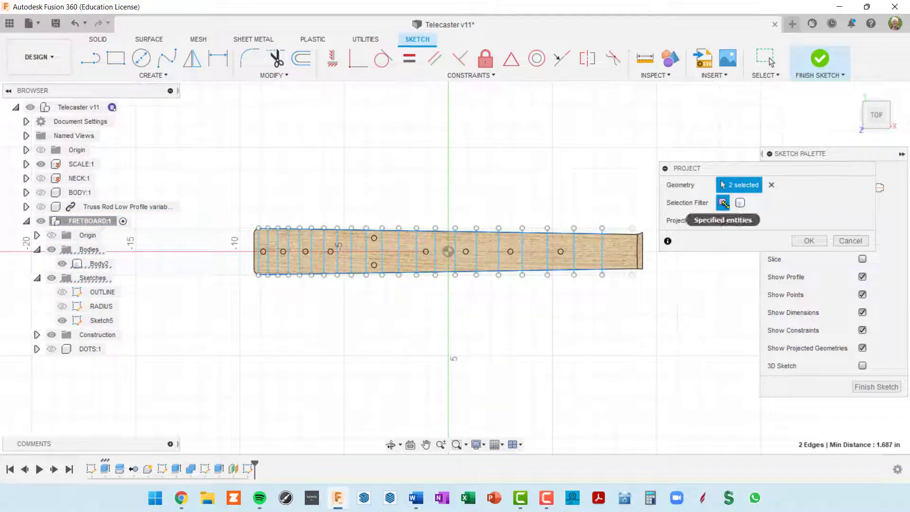
scroll(592, 243, up, 2)
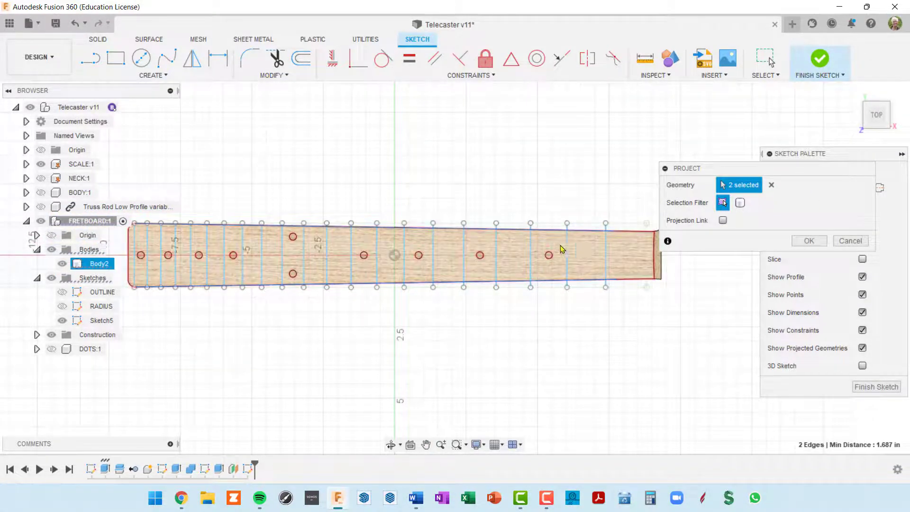
click(808, 241)
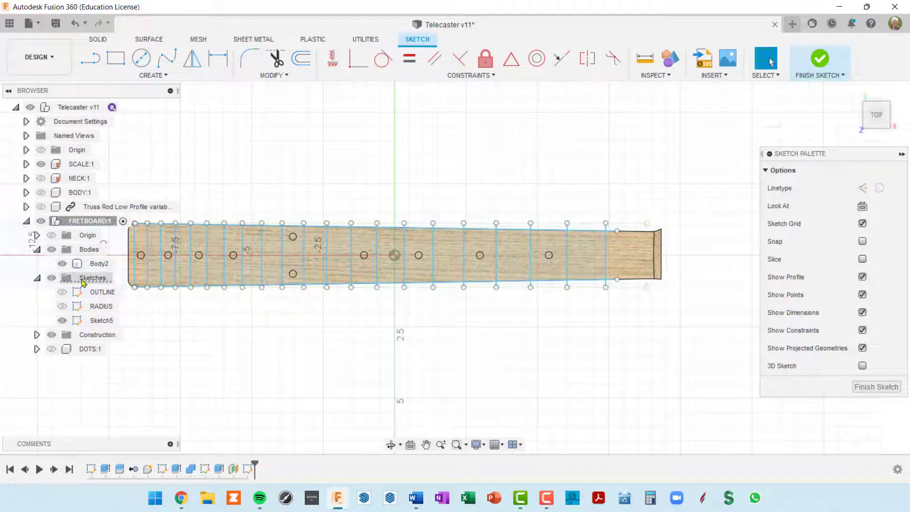
Hide Body2 and the SCALE:1 component in the browser
click(56, 251)
click(52, 250)
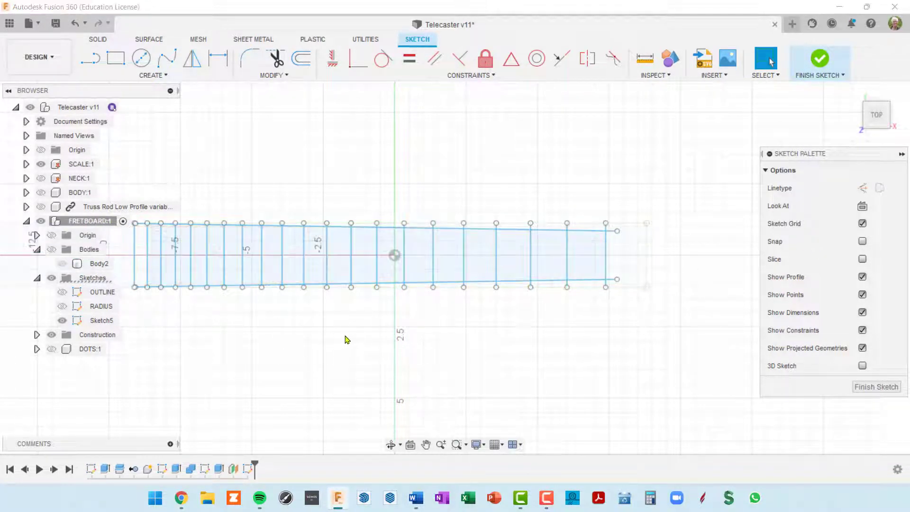
mouse_move(346, 340)
middle_down()
mouse_move(467, 301)
mouse_move(472, 308)
mouse_move(459, 315)
middle_up()
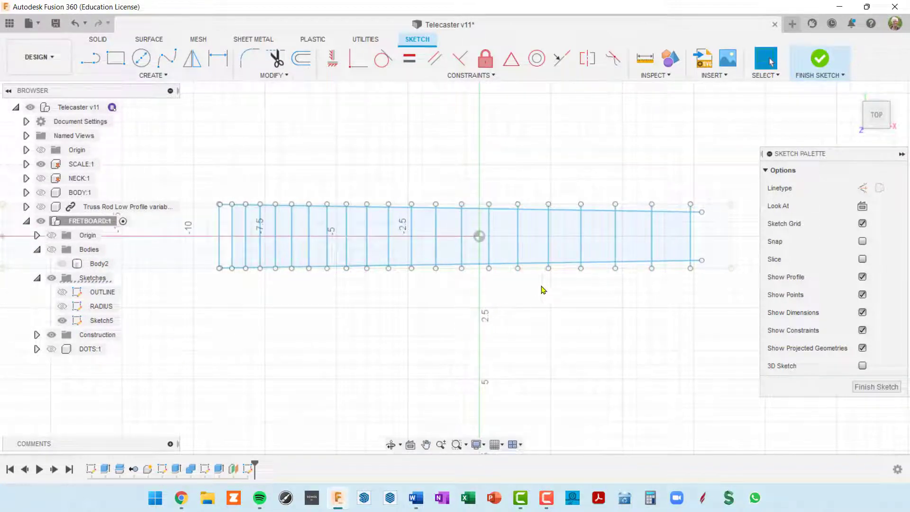
click(42, 165)
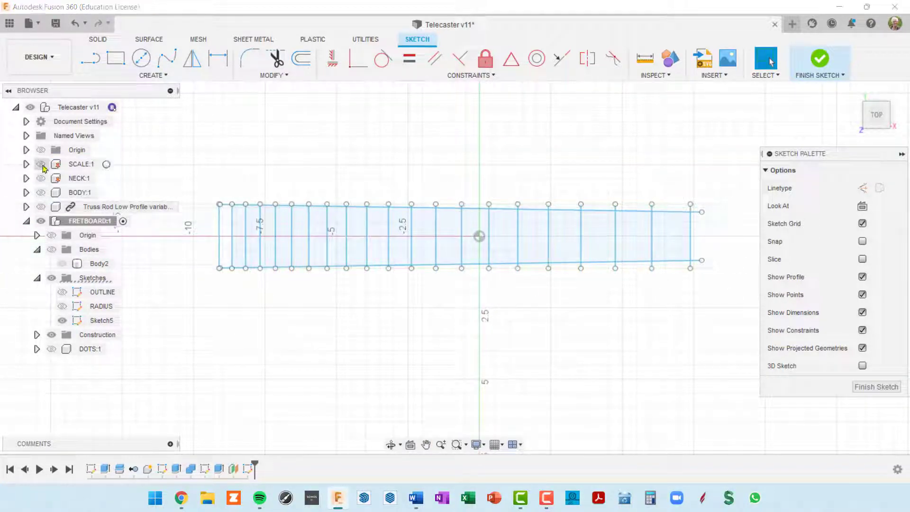
middle_drag(660, 327, 672, 326)
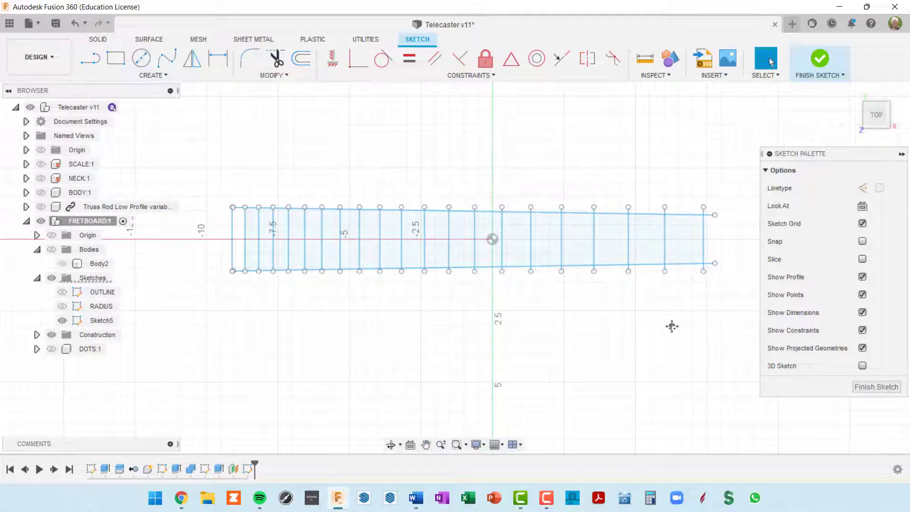
Zoom in and out to inspect the sketch outline and fret lines
scroll(614, 291, up, 6)
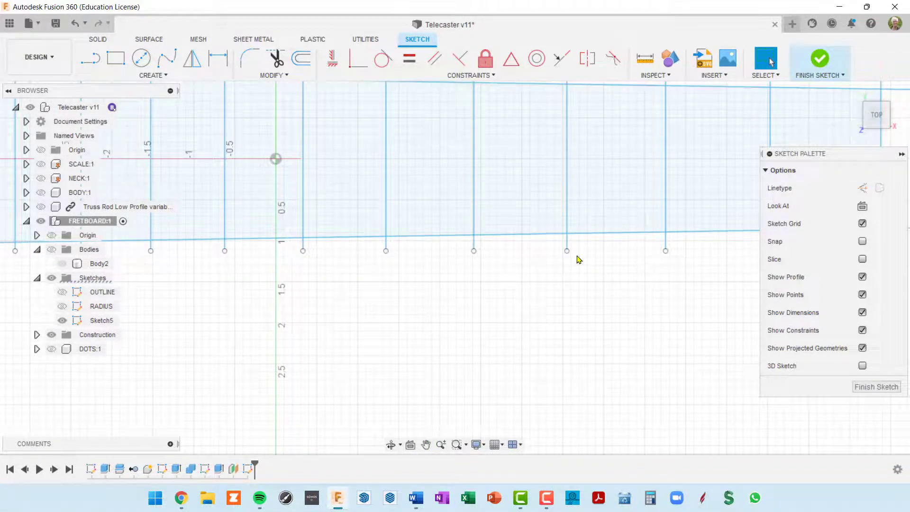
scroll(576, 257, down, 8)
scroll(254, 184, up, 5)
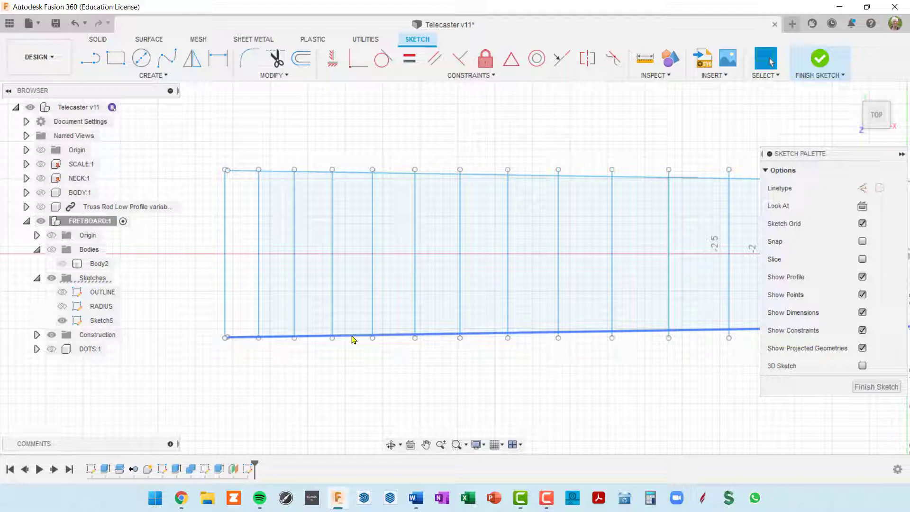
scroll(353, 339, down, 3)
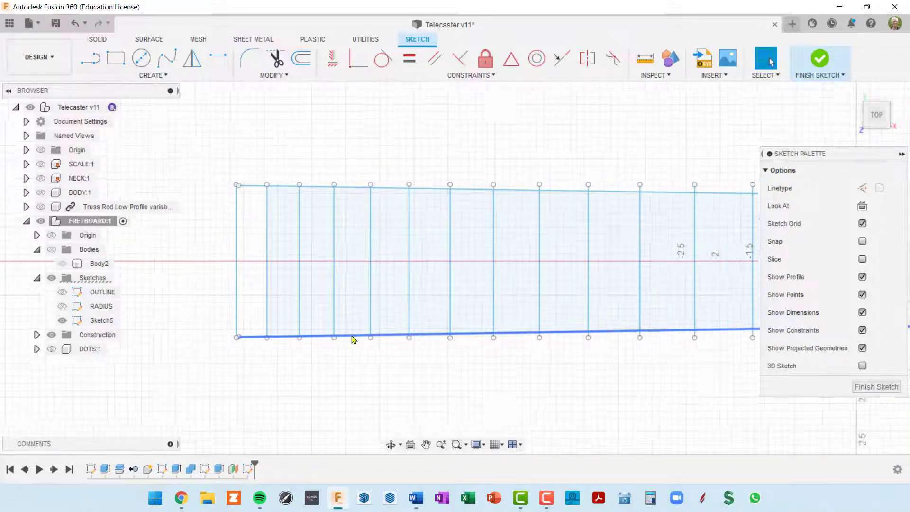
scroll(506, 325, up, 2)
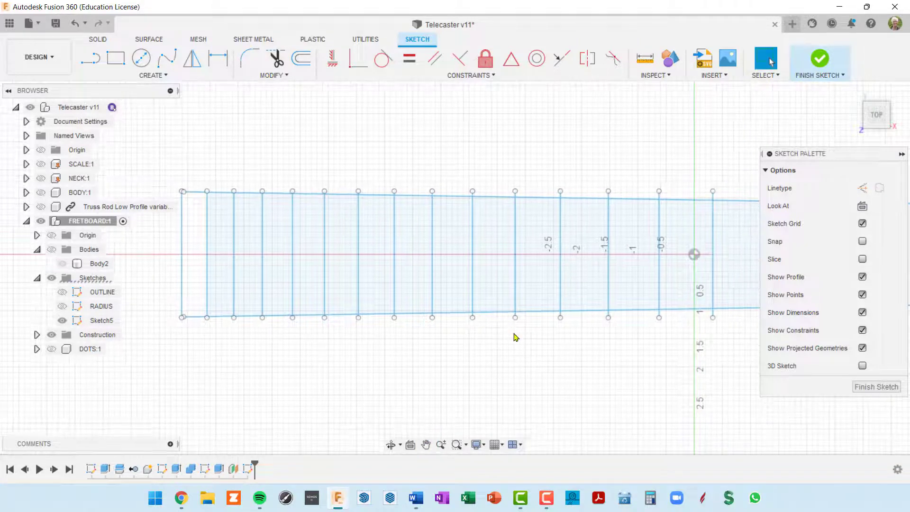
scroll(515, 338, down, 3)
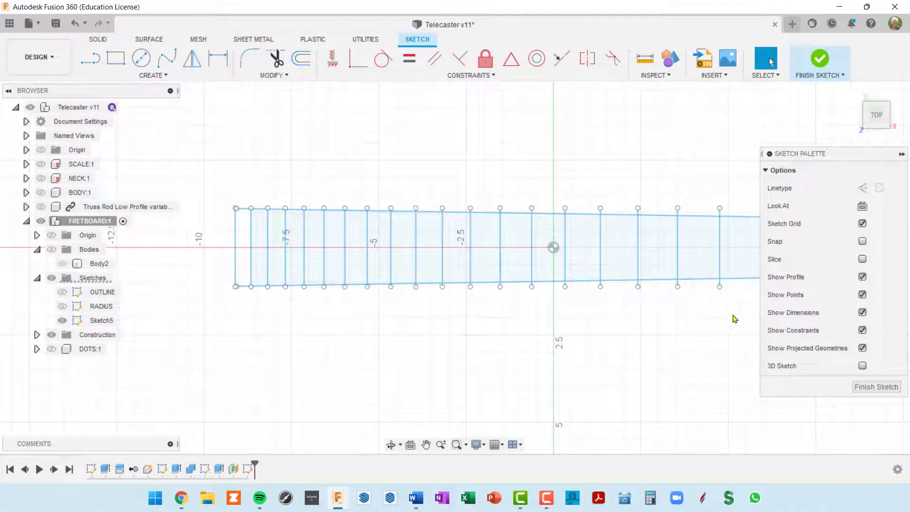
scroll(714, 309, up, 2)
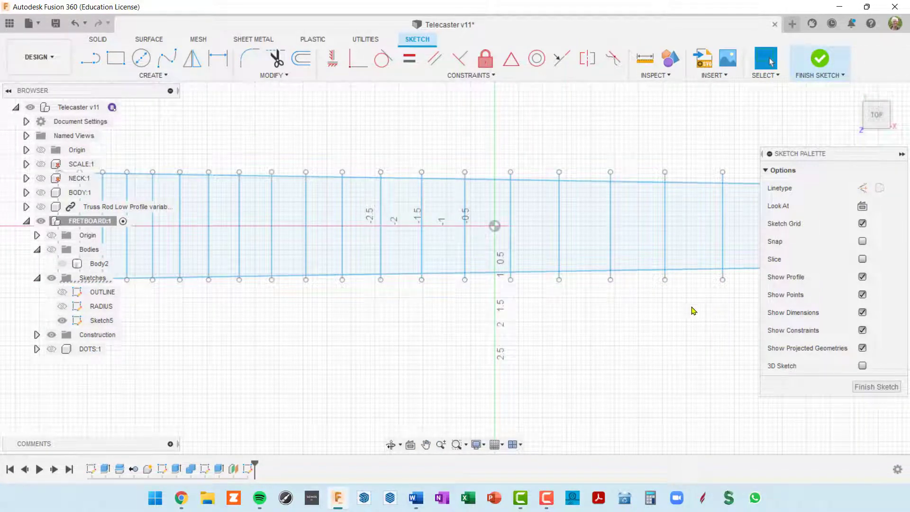
scroll(693, 310, down, 4)
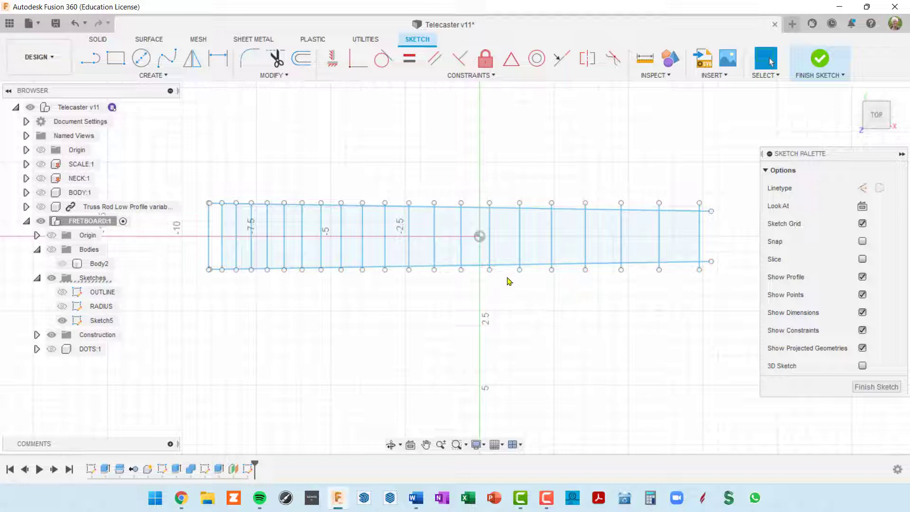
scroll(508, 212, up, 2)
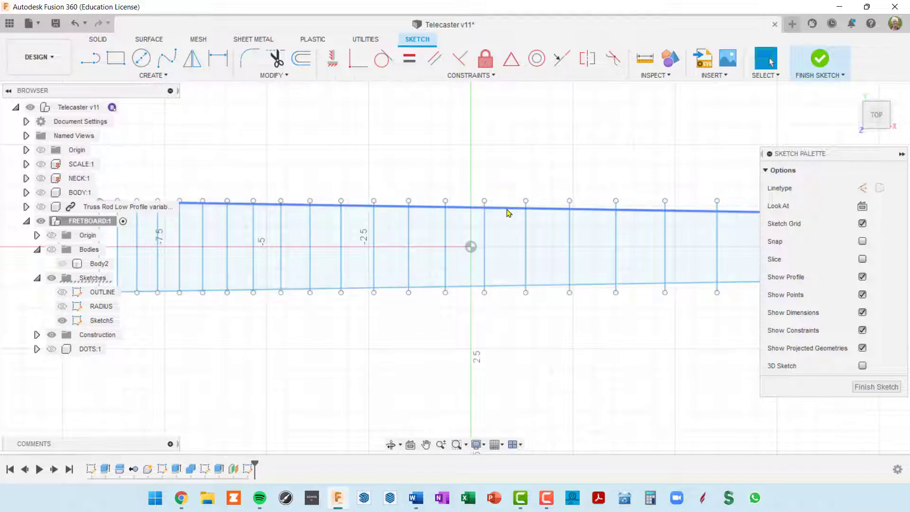
scroll(521, 294, down, 3)
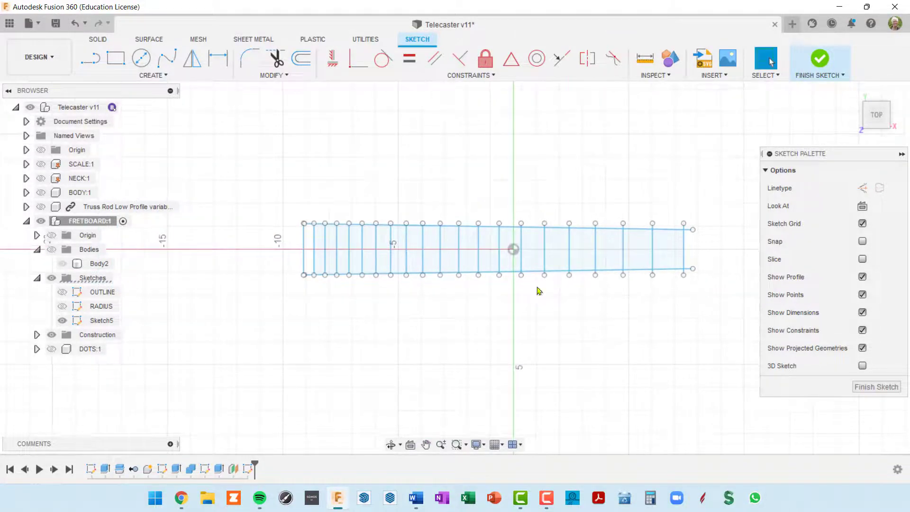
Draw the first long line from left of the fretboard to past its right end
click(95, 61)
scroll(248, 216, up, 2)
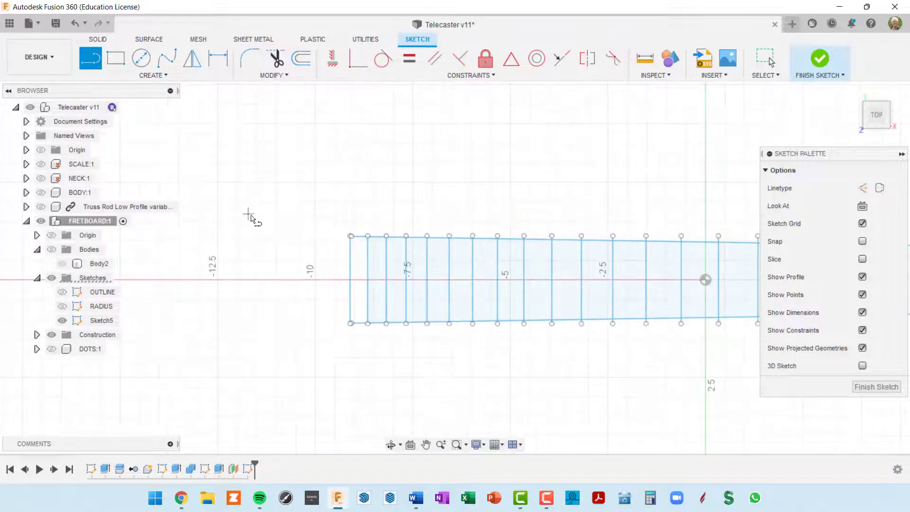
mouse_move(368, 239)
middle_down()
mouse_move(284, 170)
mouse_move(233, 176)
middle_up()
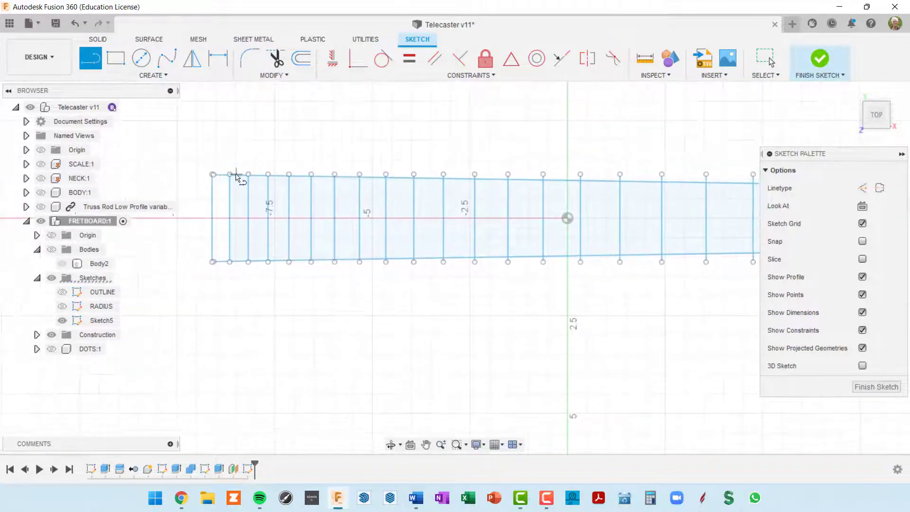
scroll(235, 176, down, 2)
middle_drag(349, 230, 365, 205)
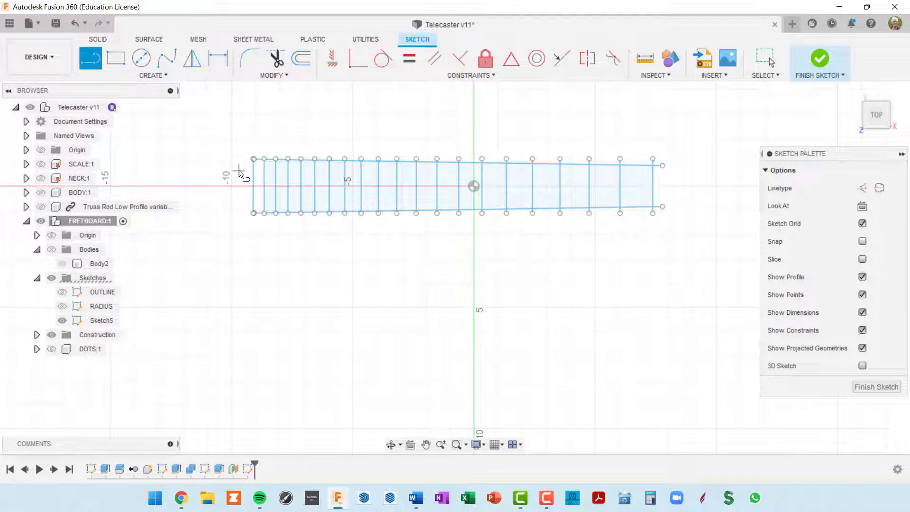
click(297, 170)
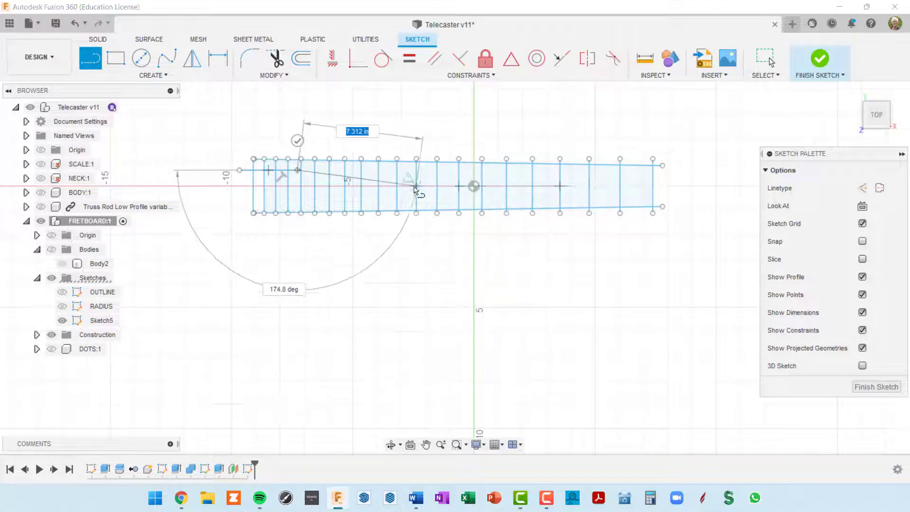
key(Escape)
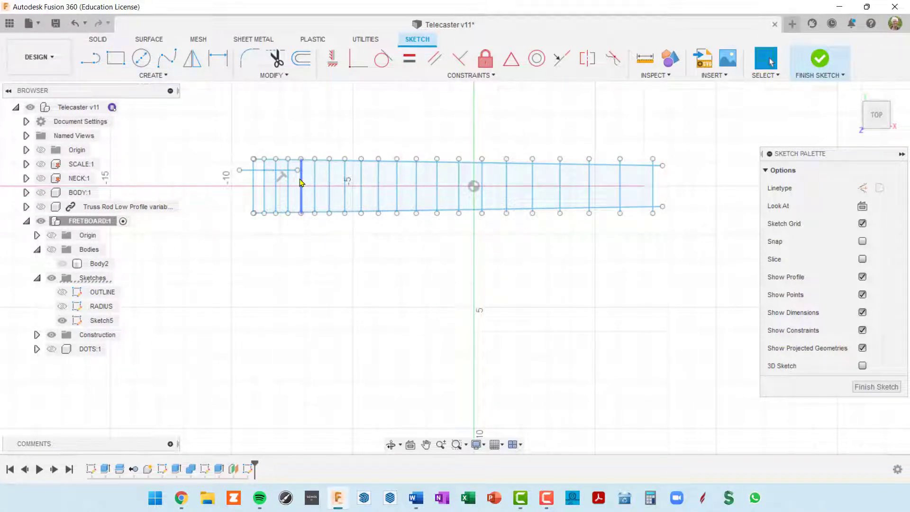
scroll(300, 182, up, 3)
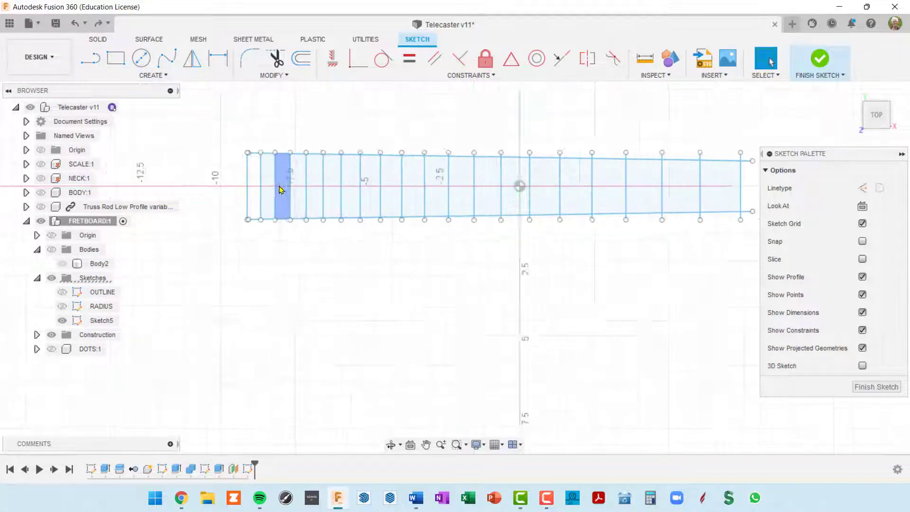
click(90, 59)
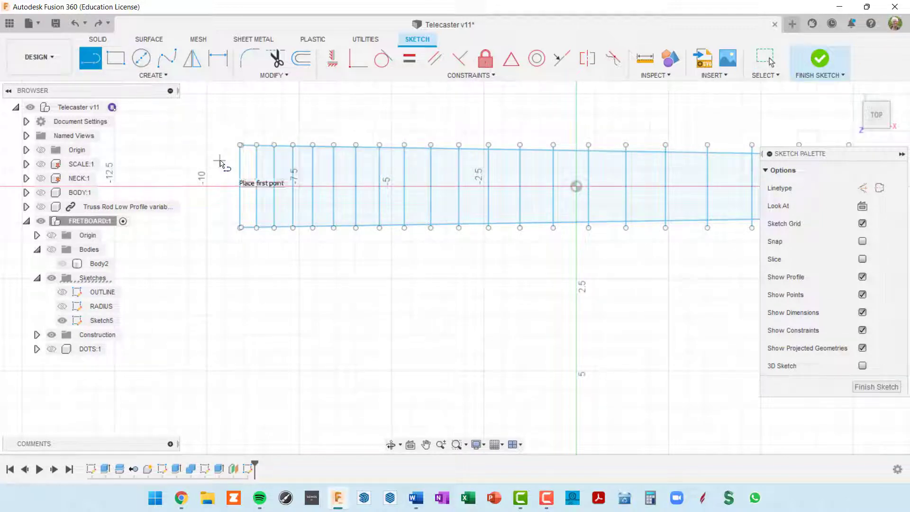
click(219, 161)
scroll(495, 177, down, 3)
middle_drag(571, 172, 398, 171)
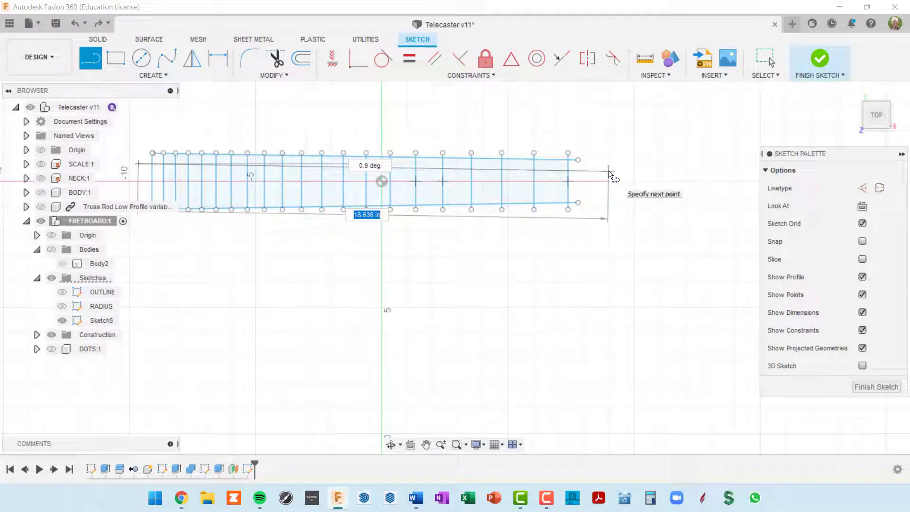
click(609, 172)
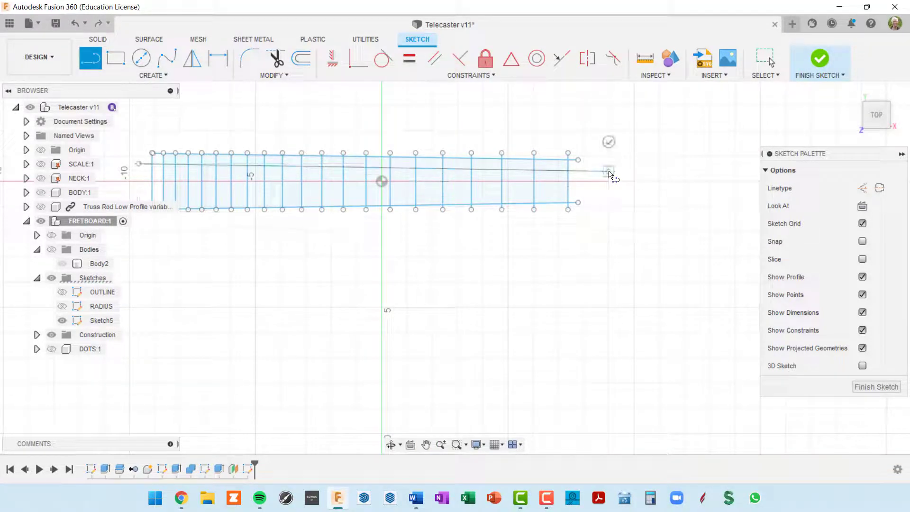
click(609, 142)
Draw the second long line across the fretboard, ending past its narrow end
middle_drag(607, 286, 696, 284)
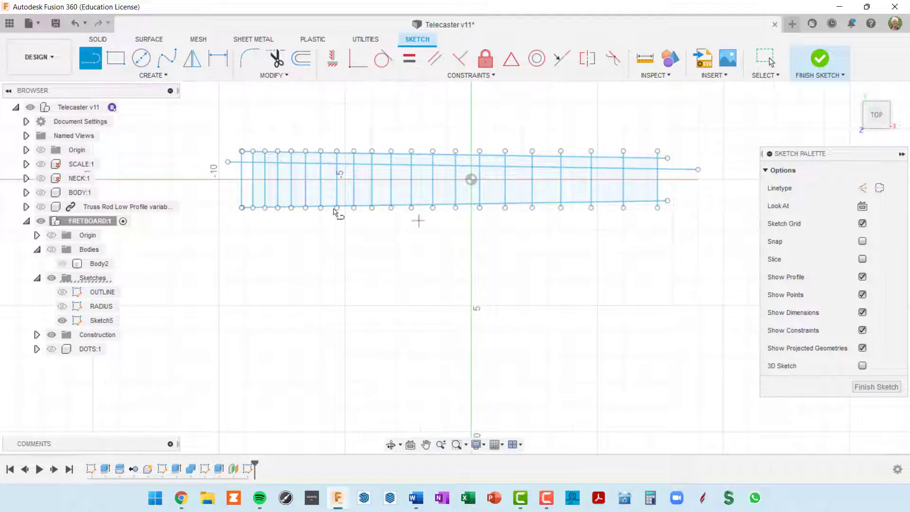
scroll(228, 203, up, 5)
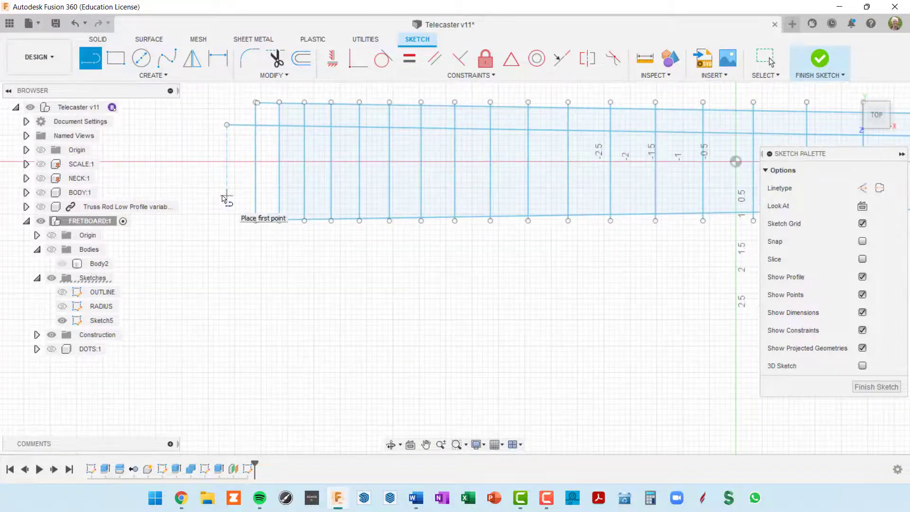
click(226, 196)
scroll(310, 205, down, 4)
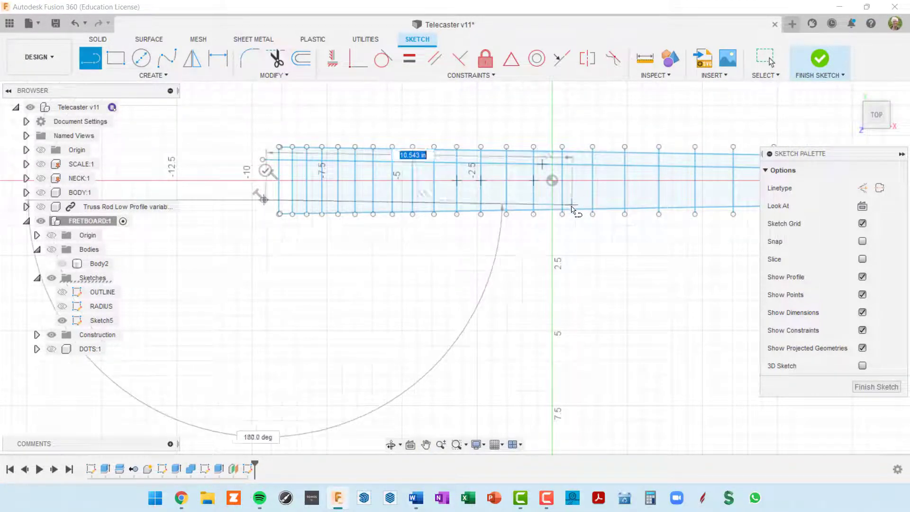
scroll(274, 227, up, 2)
key(Escape)
scroll(266, 207, up, 3)
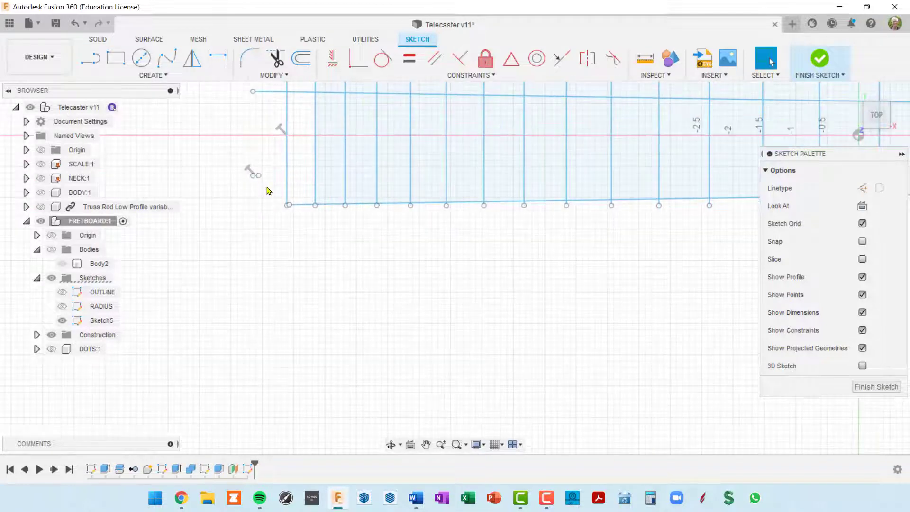
click(92, 67)
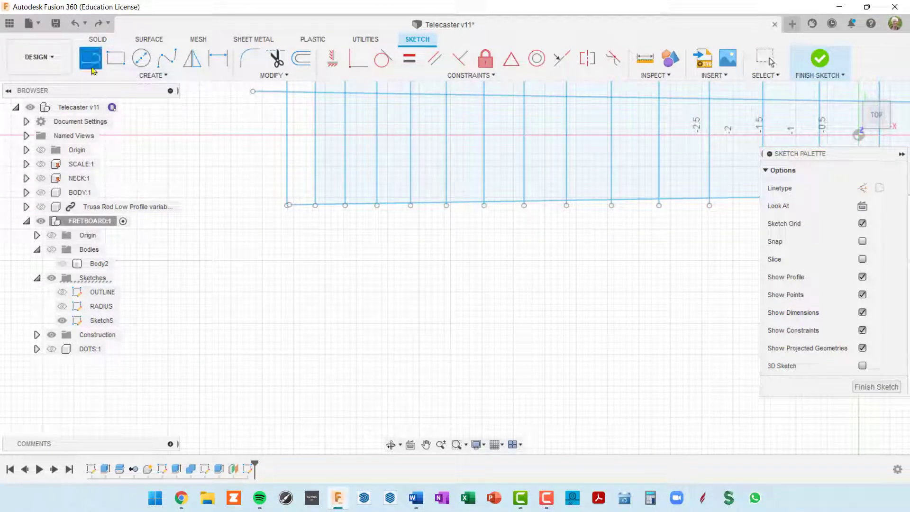
click(254, 173)
scroll(308, 191, down, 4)
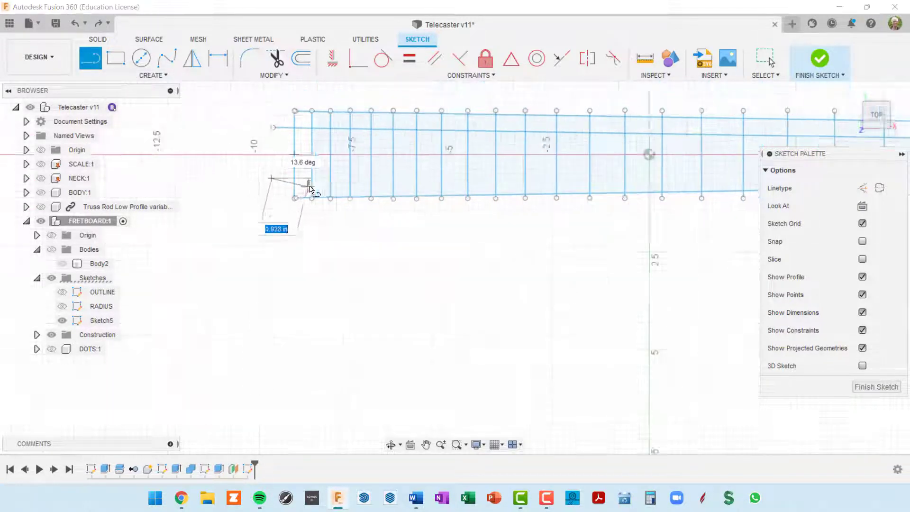
middle_drag(593, 211, 265, 259)
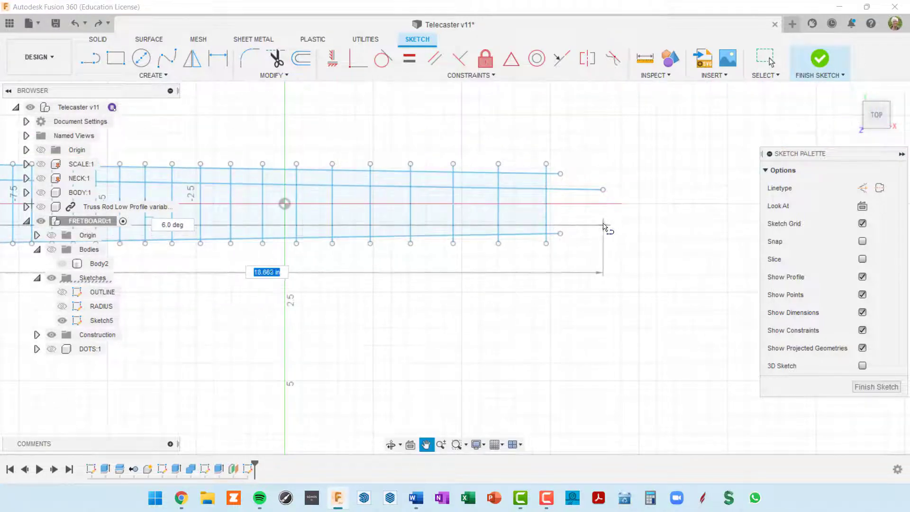
scroll(604, 216, up, 2)
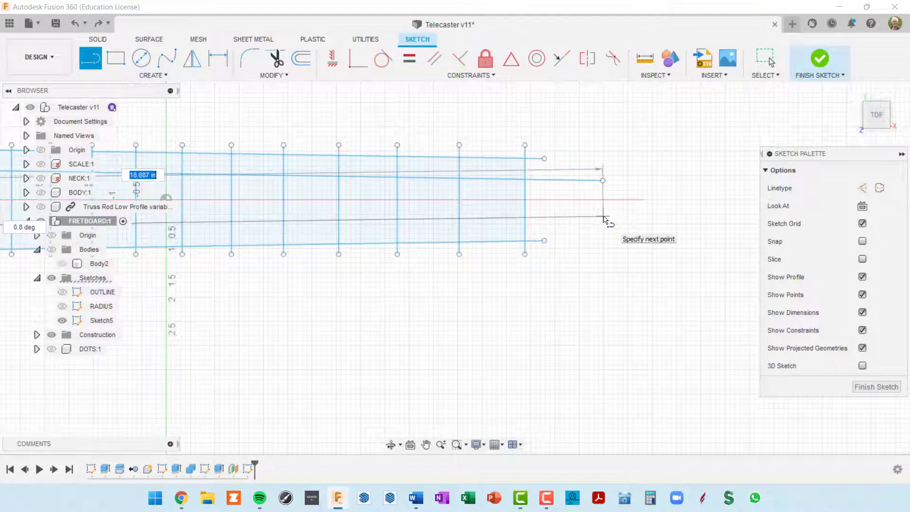
click(603, 216)
scroll(603, 308, down, 4)
scroll(623, 241, up, 4)
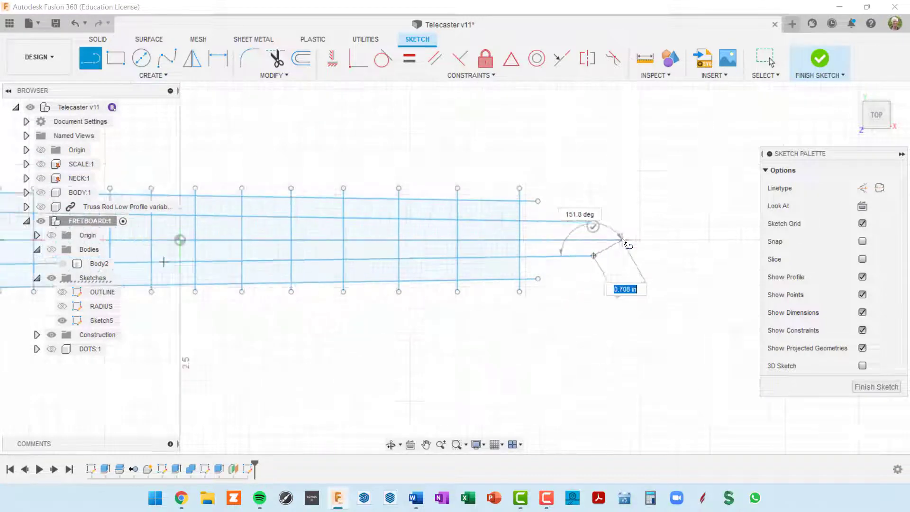
key(Escape)
Exit the Line tool and recentre the fretboard sketch
scroll(592, 324, down, 2)
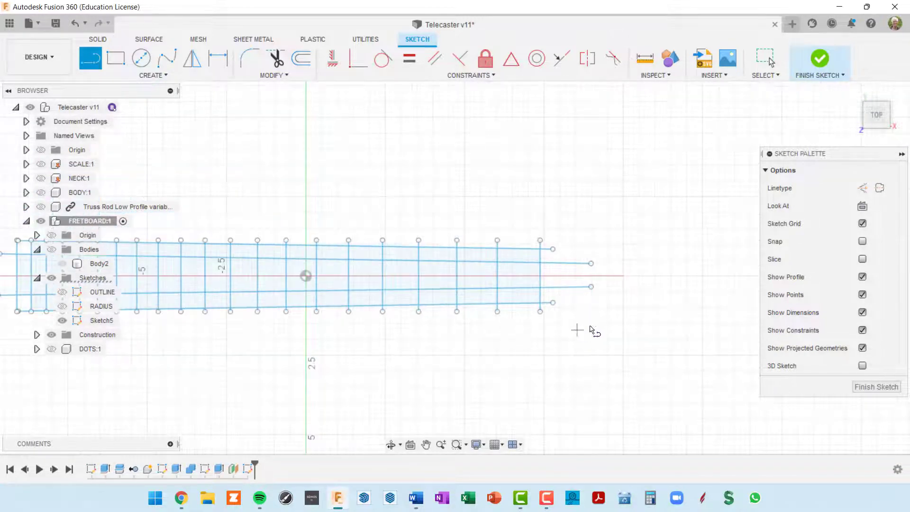
middle_drag(579, 329, 696, 247)
key(l)
key(Escape)
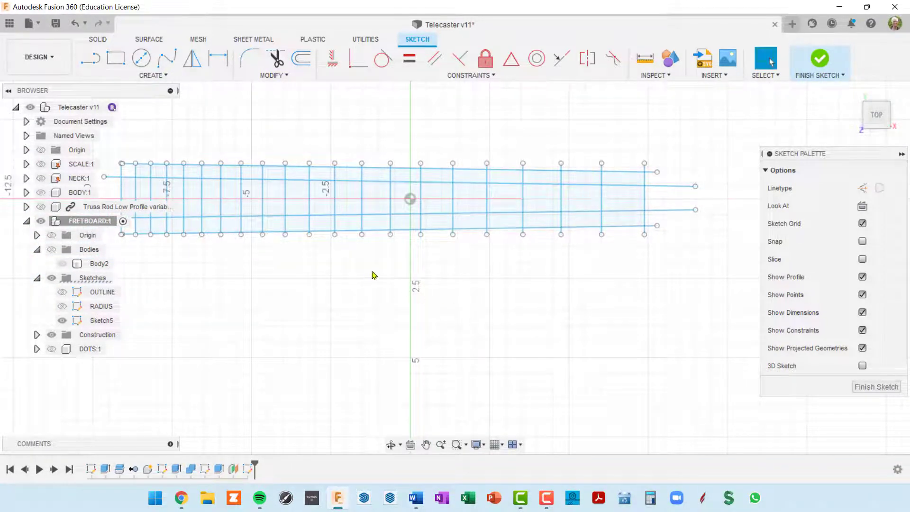
mouse_move(422, 265)
middle_down()
mouse_move(522, 270)
mouse_move(528, 284)
middle_up()
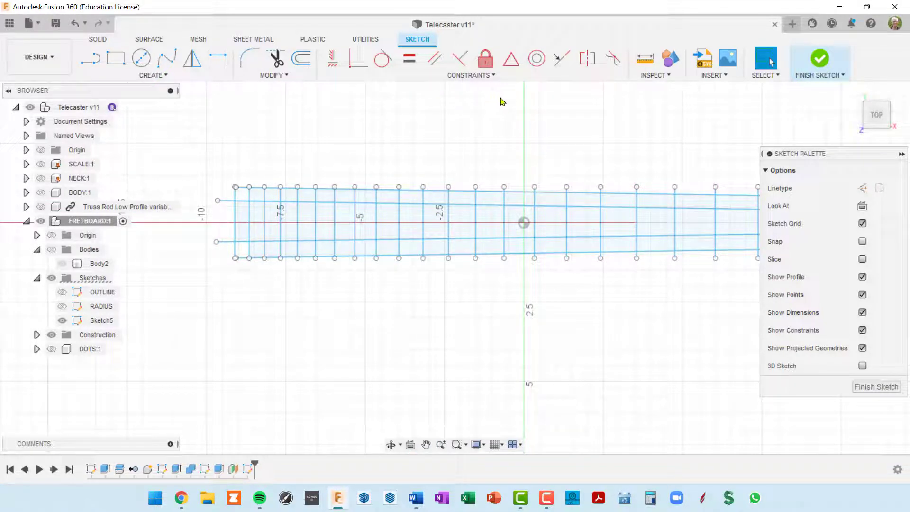
Constrain the upper inner line parallel to the top edge, the lower one to the bottom edge
click(436, 61)
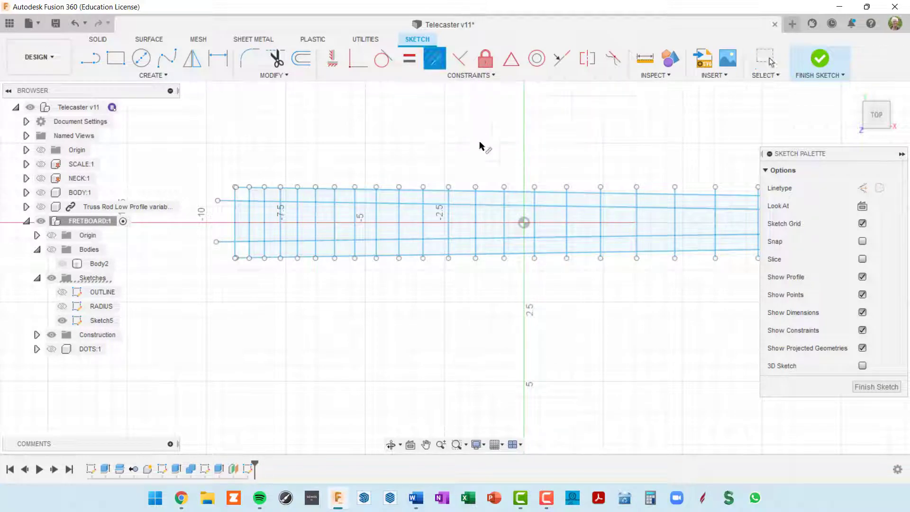
click(520, 192)
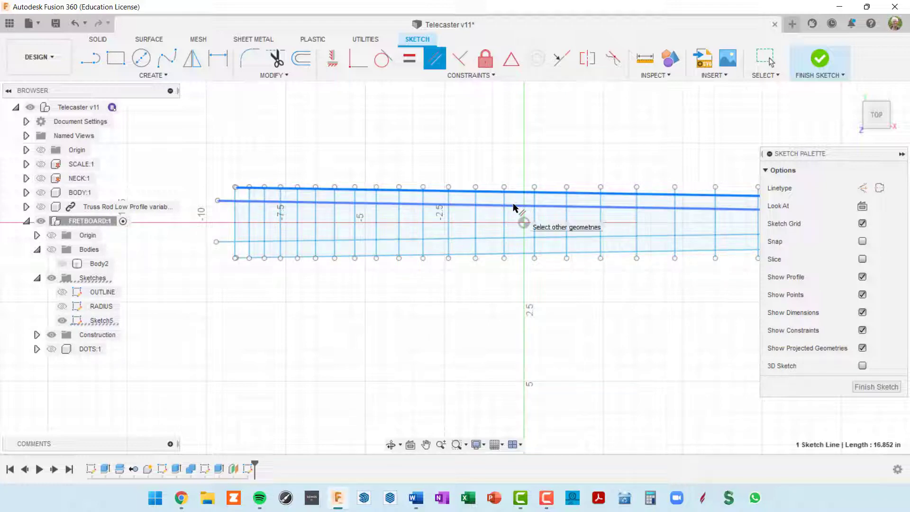
click(514, 207)
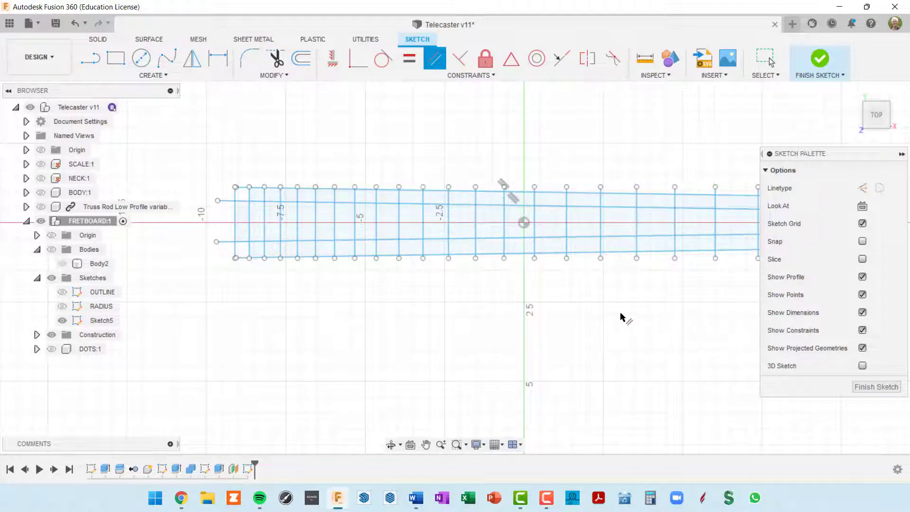
mouse_move(621, 317)
middle_down()
mouse_move(542, 280)
mouse_move(615, 286)
mouse_move(605, 280)
middle_up()
scroll(517, 190, up, 2)
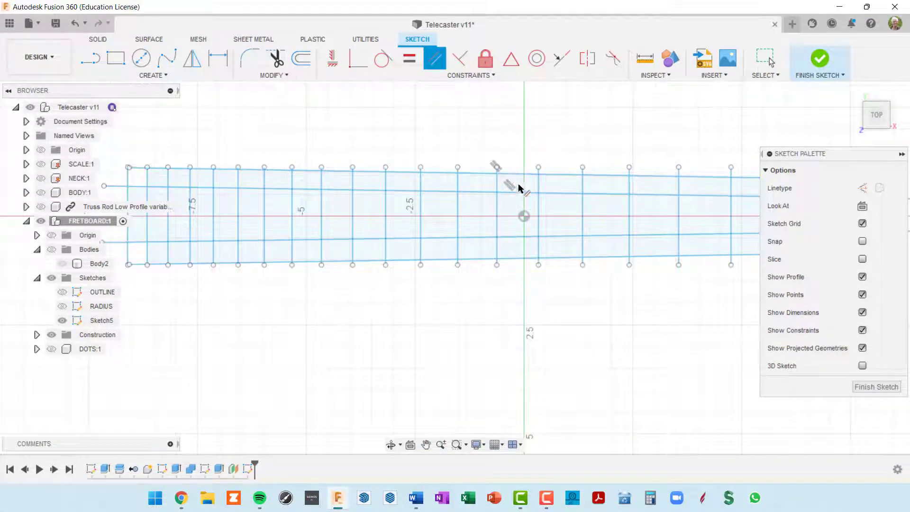
scroll(544, 285, down, 3)
scroll(533, 246, up, 2)
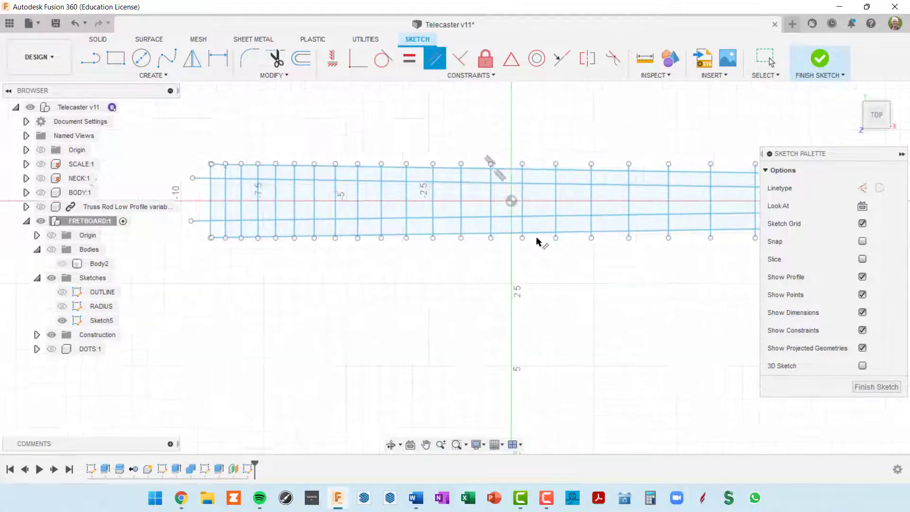
scroll(538, 241, up, 3)
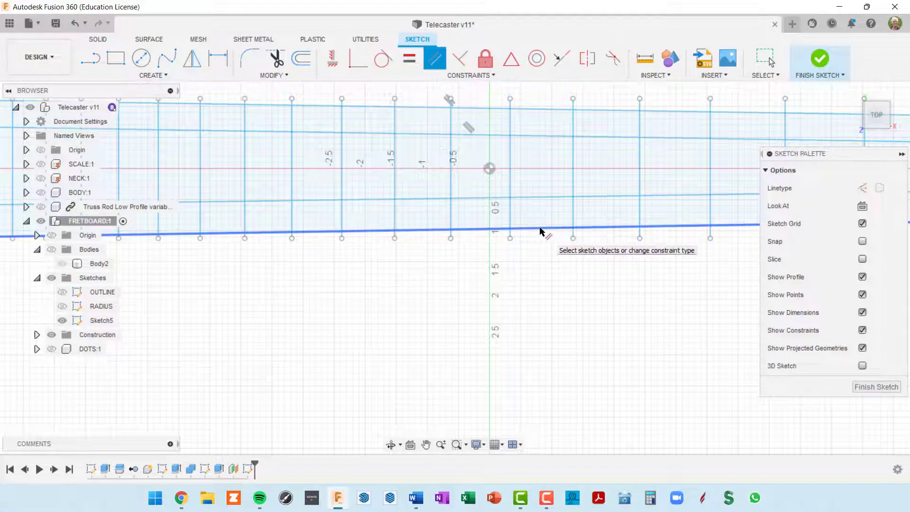
click(541, 231)
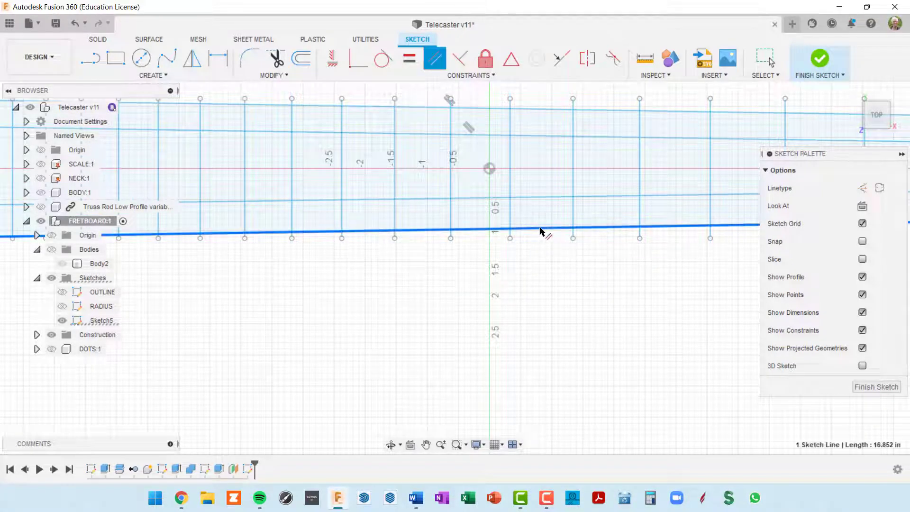
click(543, 199)
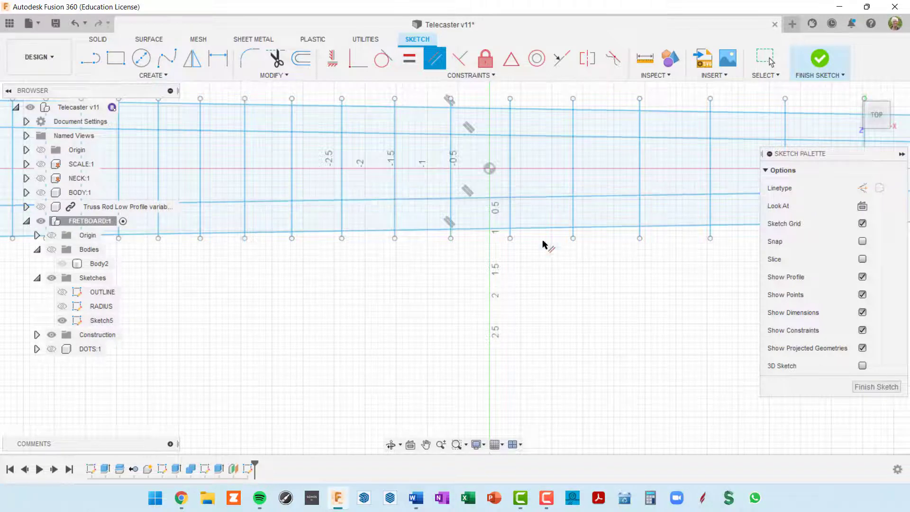
scroll(536, 328, down, 3)
mouse_move(606, 322)
middle_down()
mouse_move(574, 302)
mouse_move(521, 300)
mouse_move(630, 312)
middle_up()
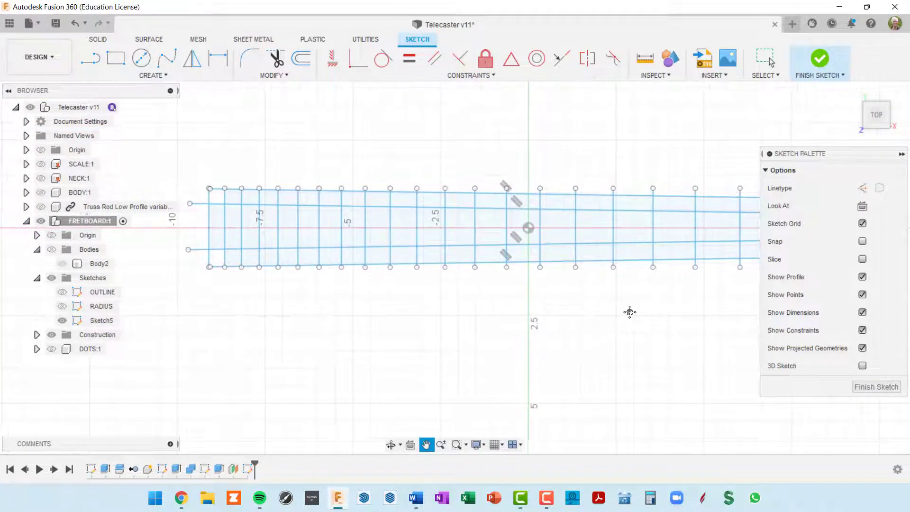
scroll(503, 256, up, 4)
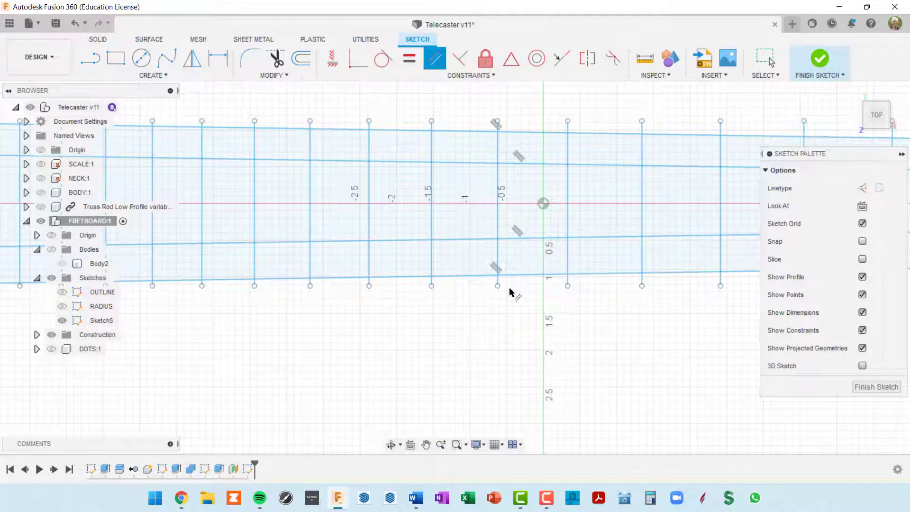
Dimension the lower inner line 0.125 from the fretboard's bottom edge
key(d)
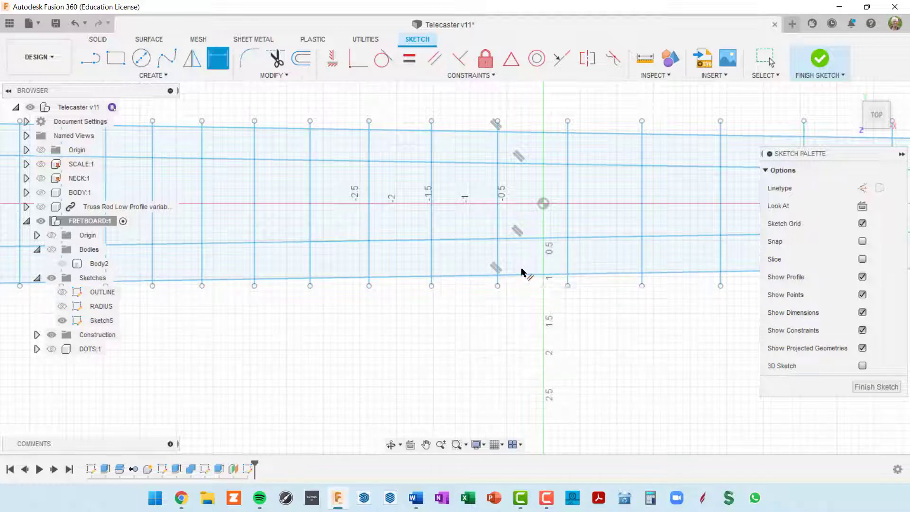
click(531, 238)
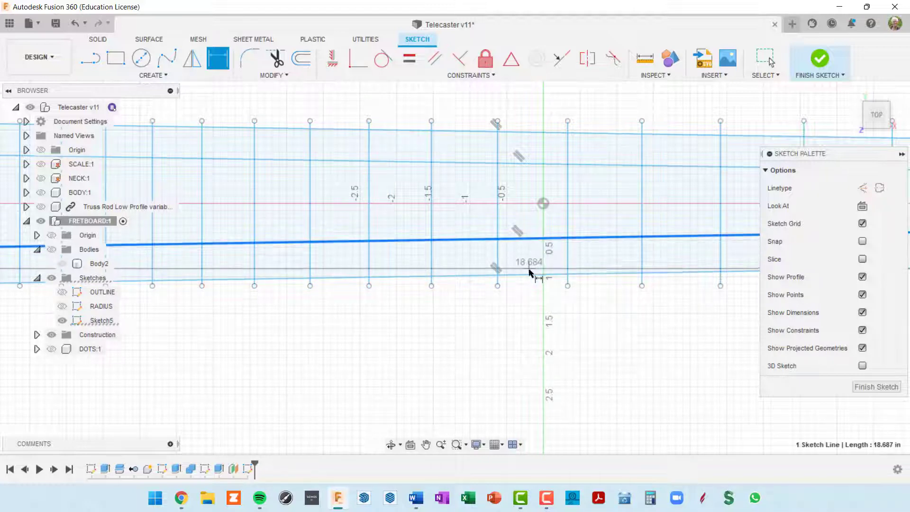
click(529, 273)
scroll(526, 264, up, 2)
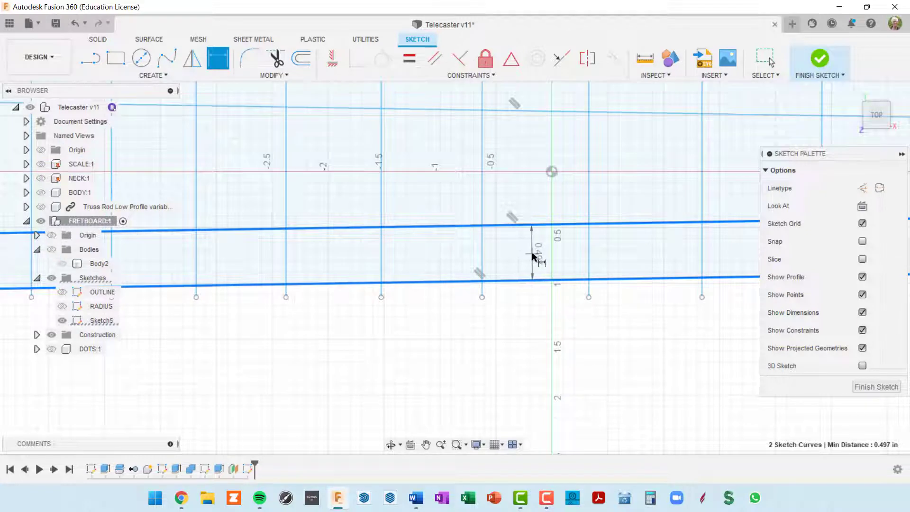
click(533, 255)
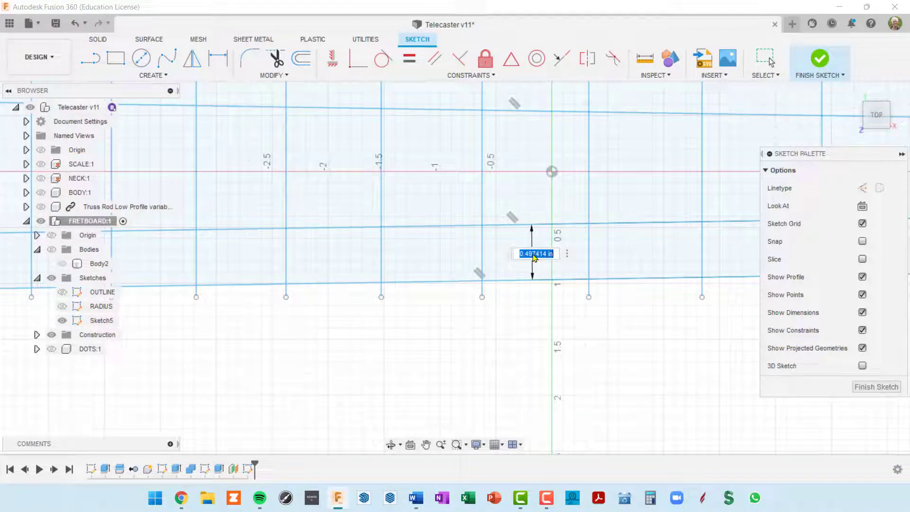
key(Return)
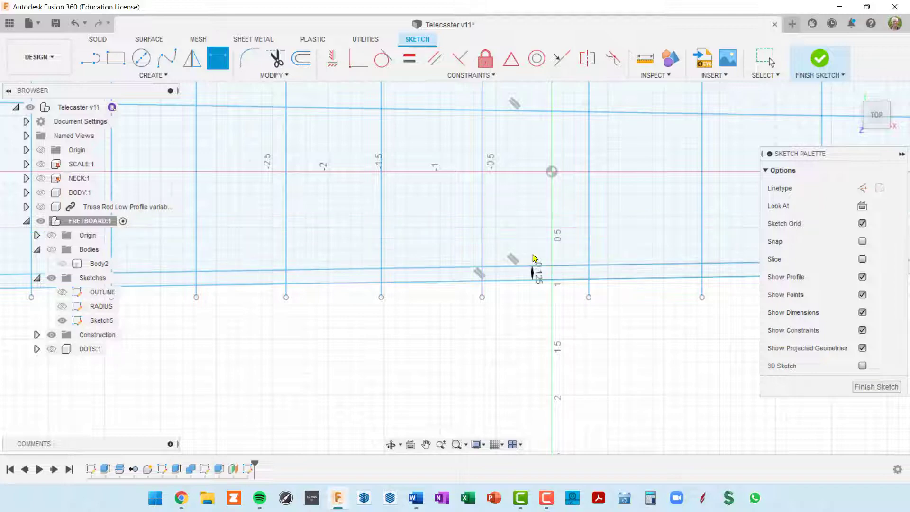
scroll(580, 340, down, 1)
middle_drag(563, 287, 541, 346)
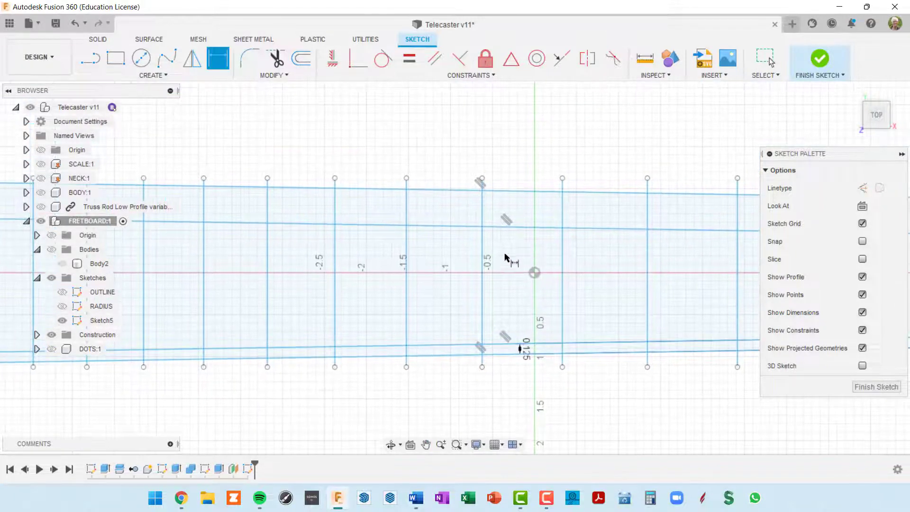
Dimension the upper inner line from the top edge, linked to the 0.125 value
click(529, 226)
click(532, 192)
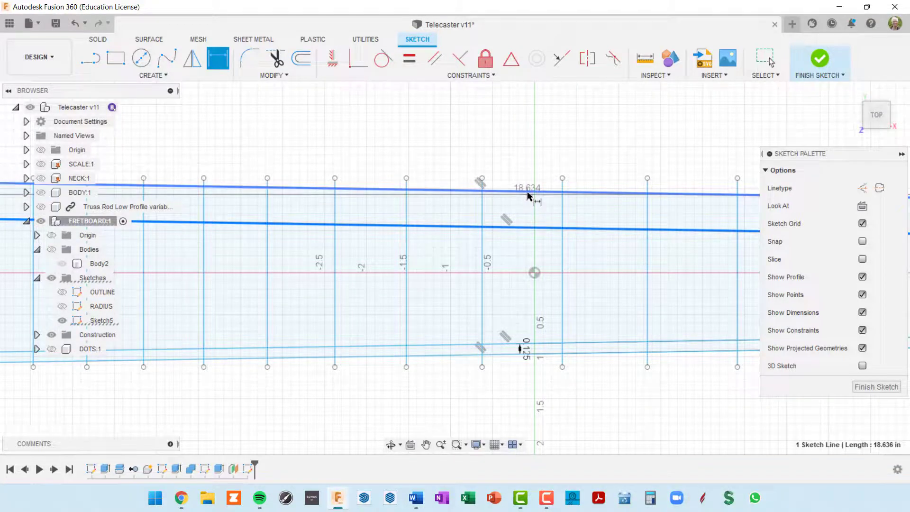
click(545, 212)
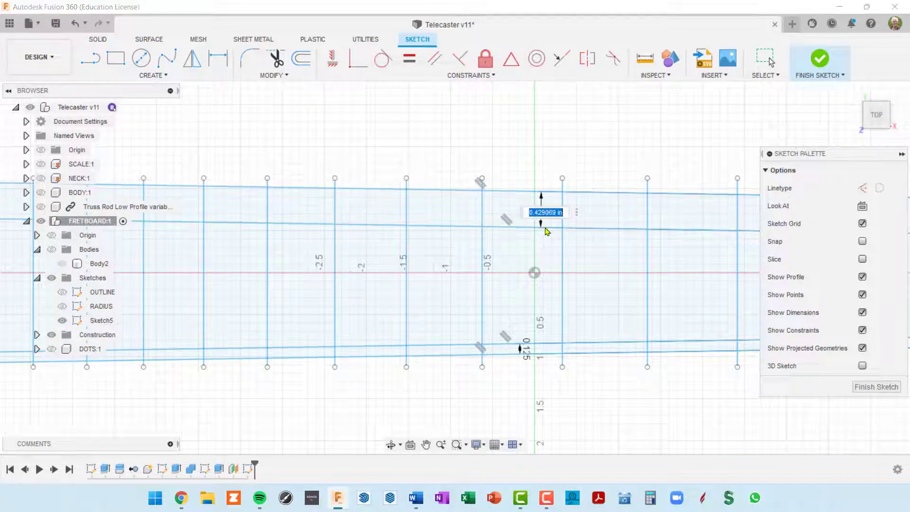
scroll(535, 360, up, 3)
scroll(534, 361, up, 3)
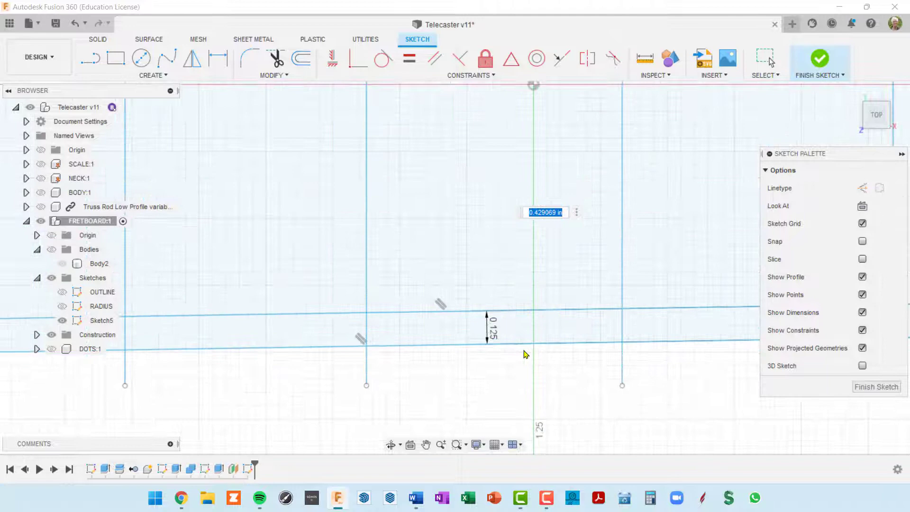
click(492, 337)
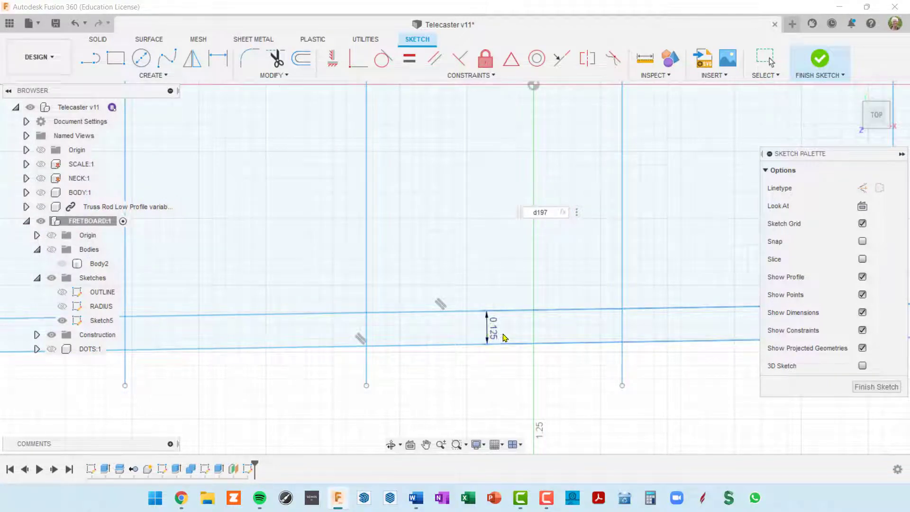
key(Return)
Review the dimensioned fretboard sketch and exit the dimension tool
scroll(506, 339, down, 4)
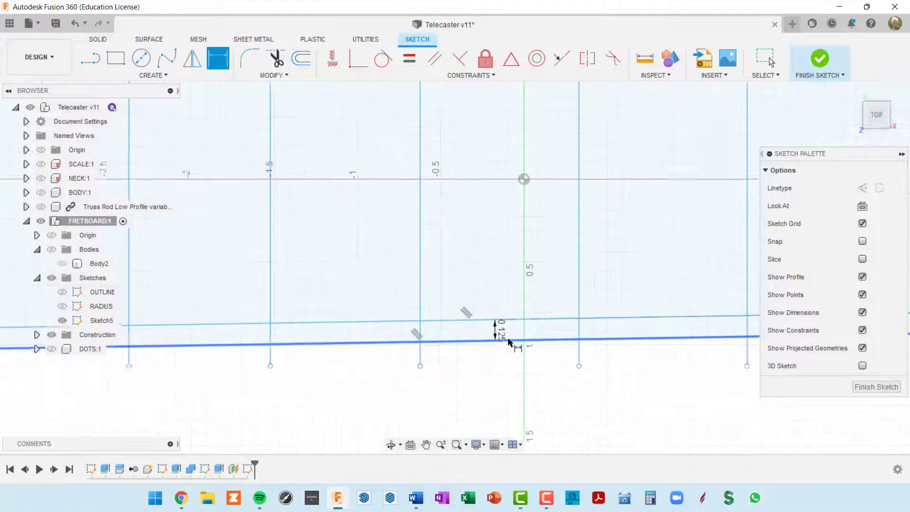
scroll(526, 172, up, 4)
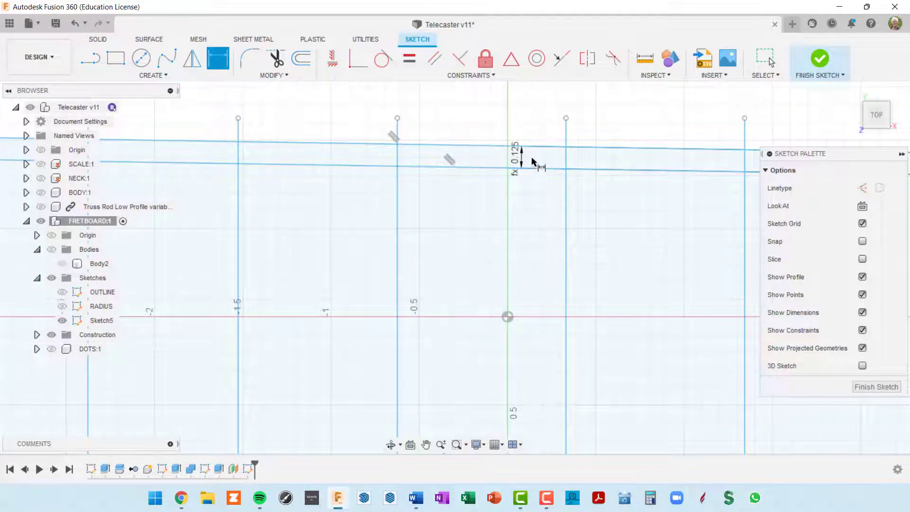
scroll(516, 184, down, 1)
scroll(504, 425, up, 3)
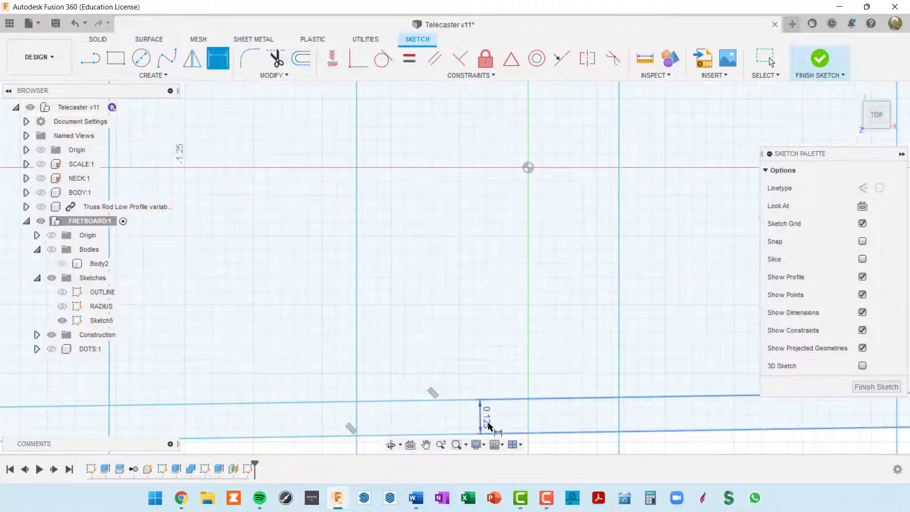
scroll(579, 313, down, 2)
middle_drag(569, 126, 554, 198)
scroll(559, 200, down, 2)
middle_drag(584, 241, 497, 209)
scroll(579, 325, up, 4)
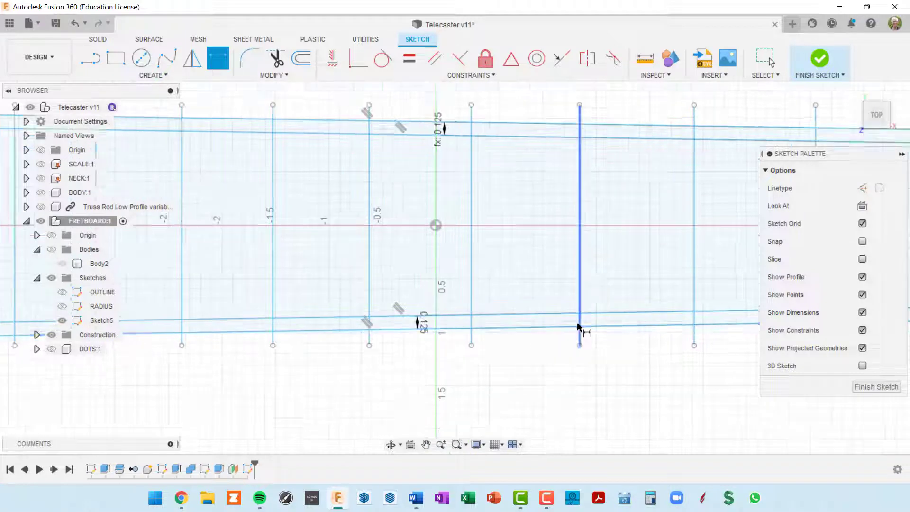
scroll(584, 329, down, 3)
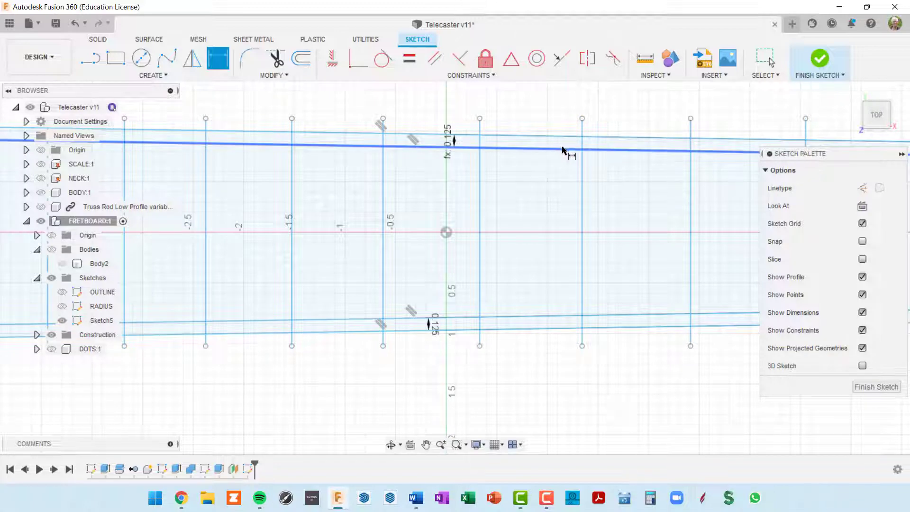
scroll(564, 183, down, 3)
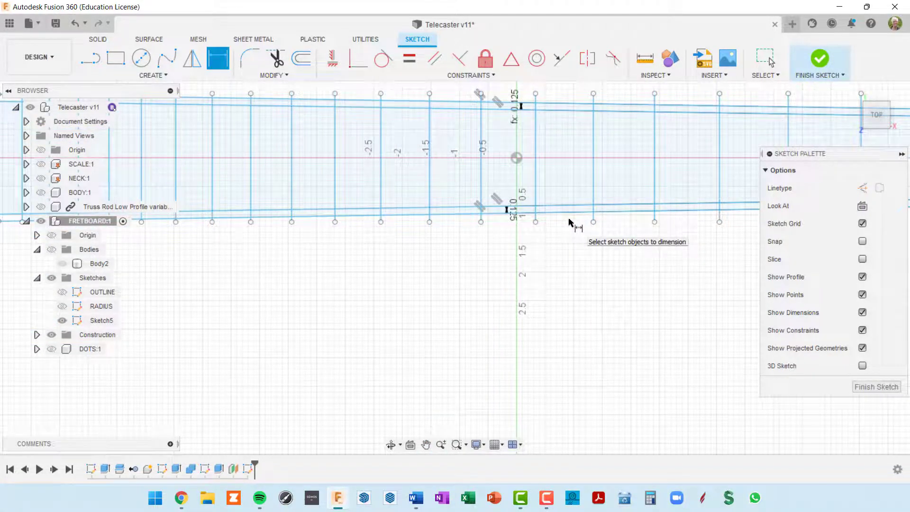
key(Escape)
Make Sketch5's upper and lower long boundary lines dashed construction lines with X
click(574, 214)
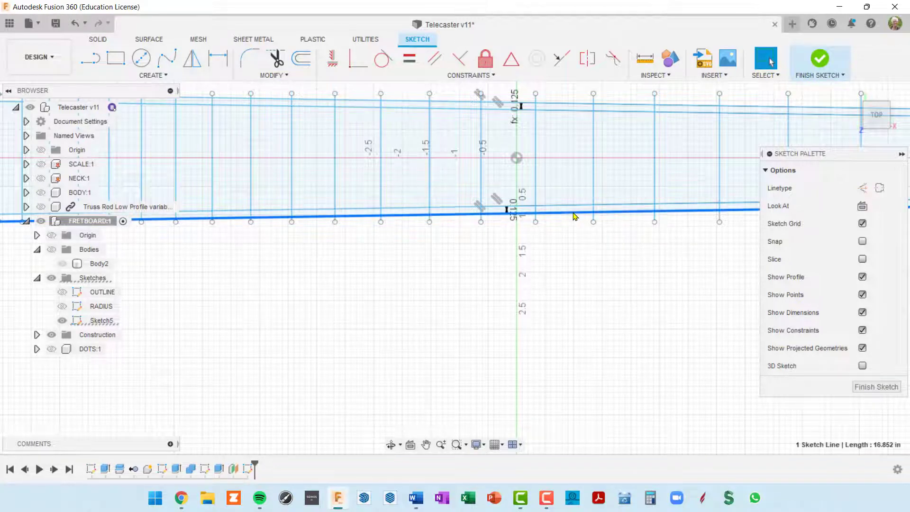
click(567, 107)
key(Escape)
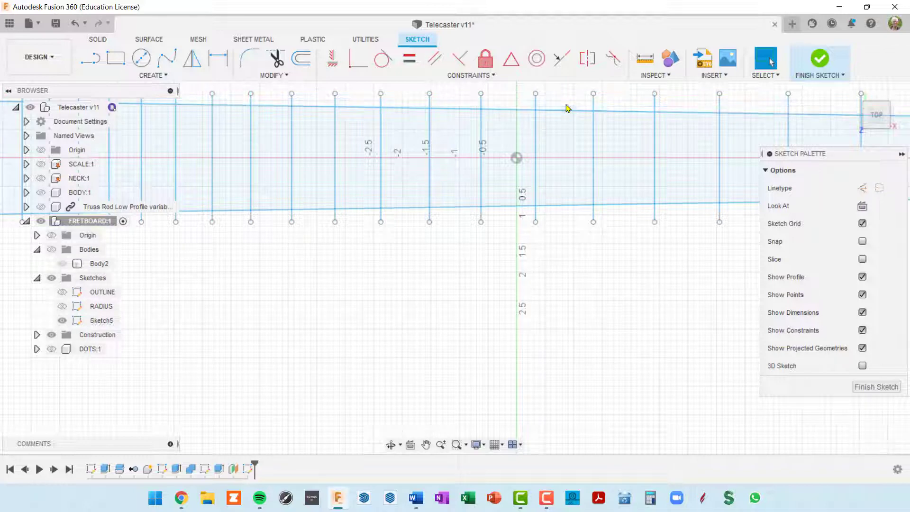
scroll(551, 265, down, 2)
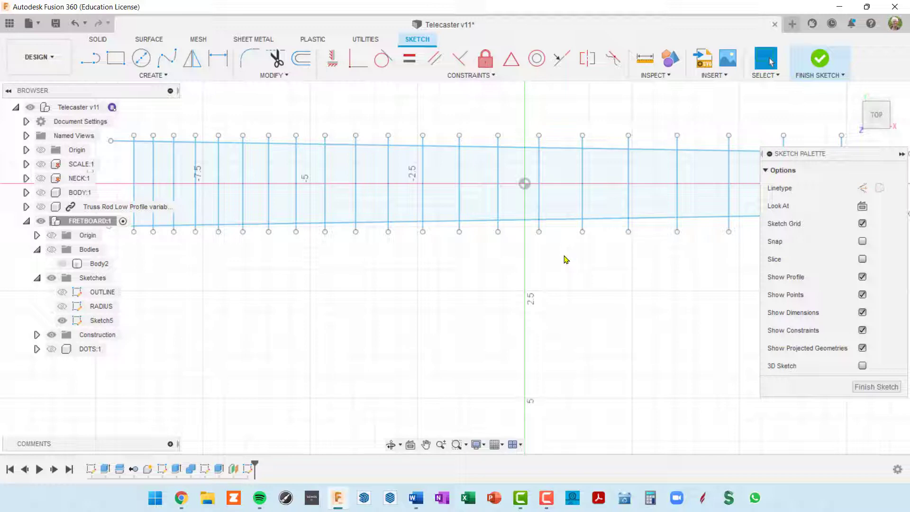
click(568, 221)
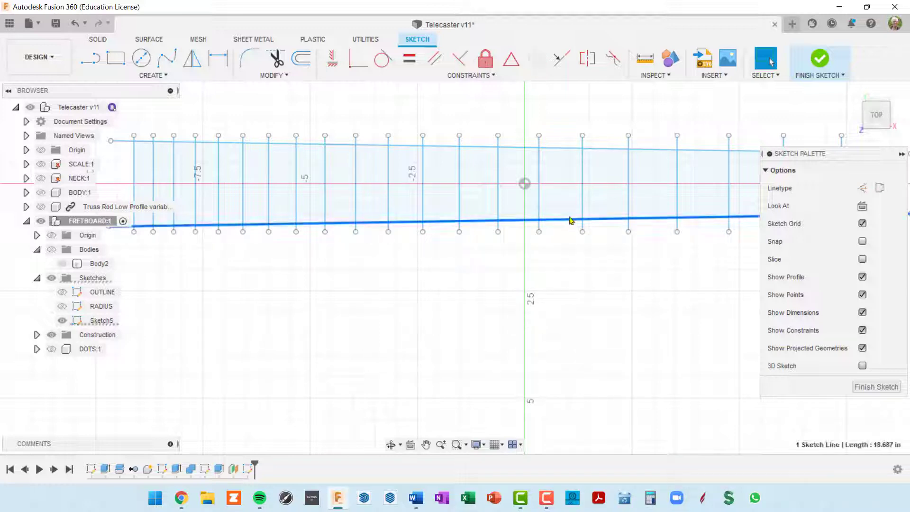
click(564, 150)
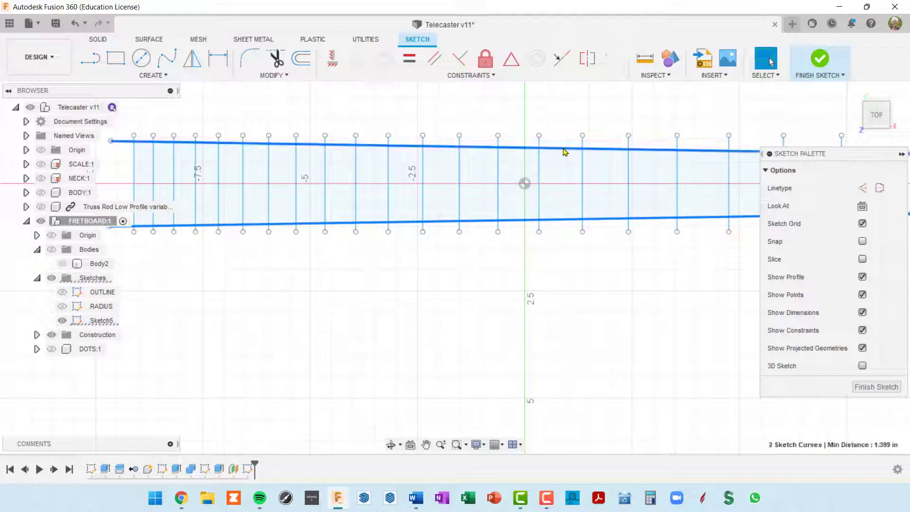
key(x)
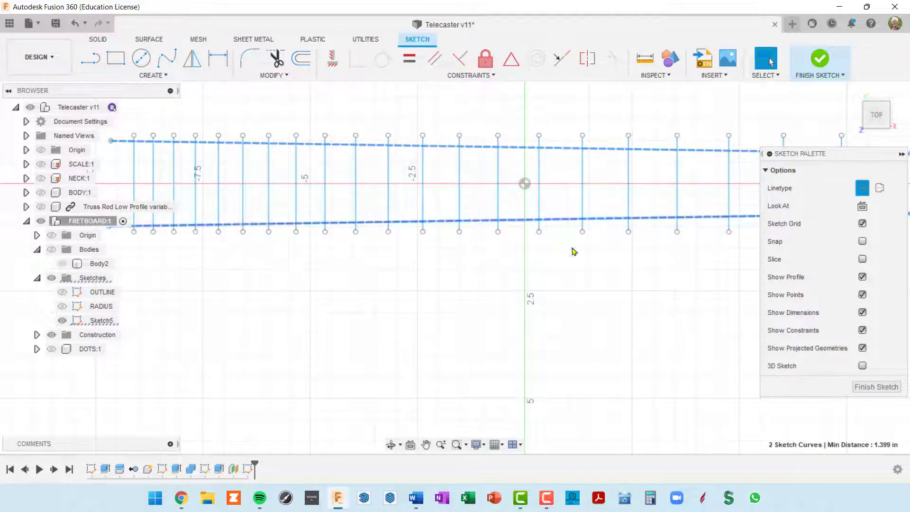
scroll(573, 251, down, 2)
middle_drag(583, 289, 521, 290)
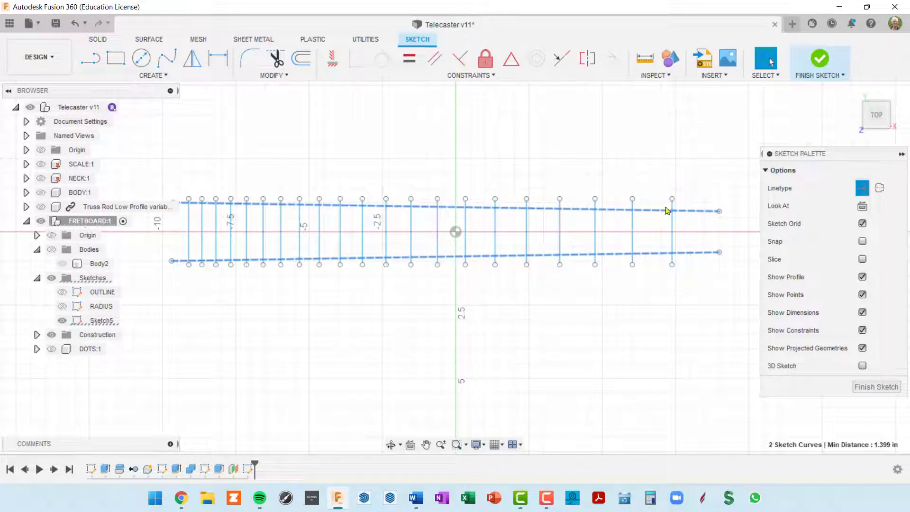
scroll(645, 227, up, 2)
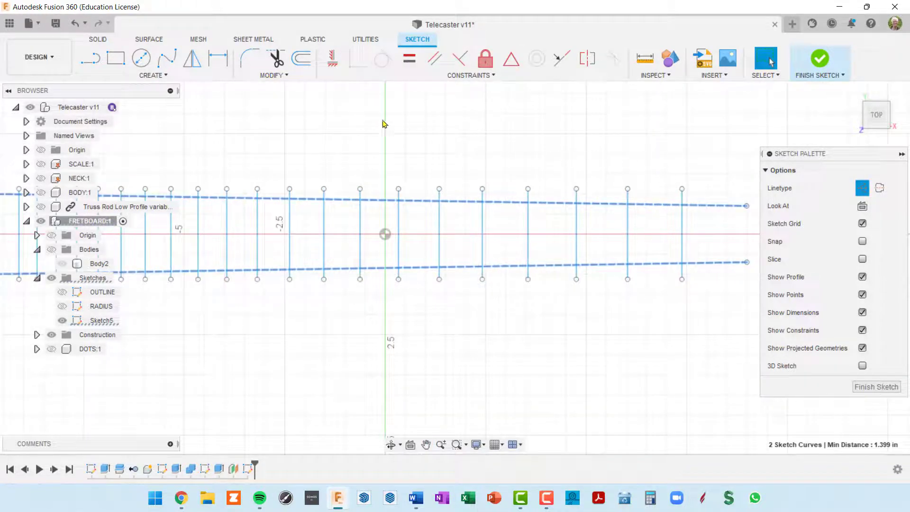
Trim the overhanging ends of three fret lines back to the dashed boundary lines
click(275, 60)
scroll(657, 199, up, 2)
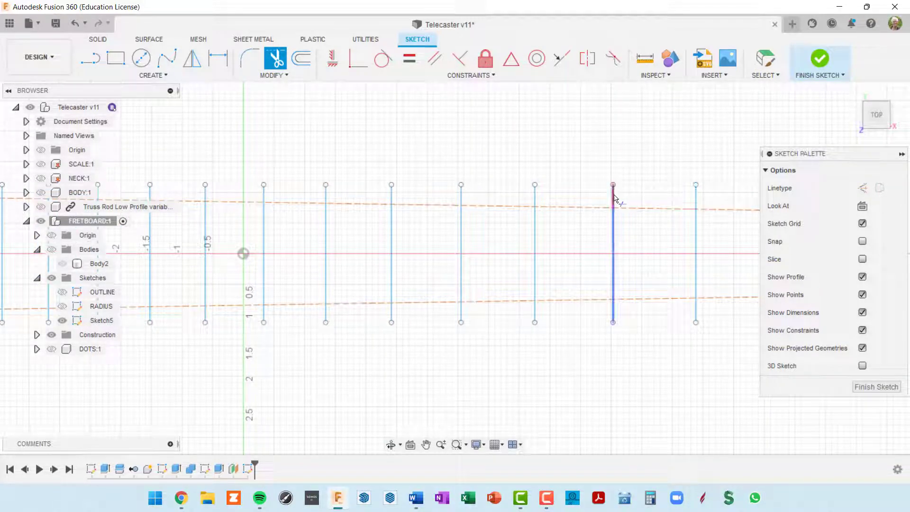
click(696, 199)
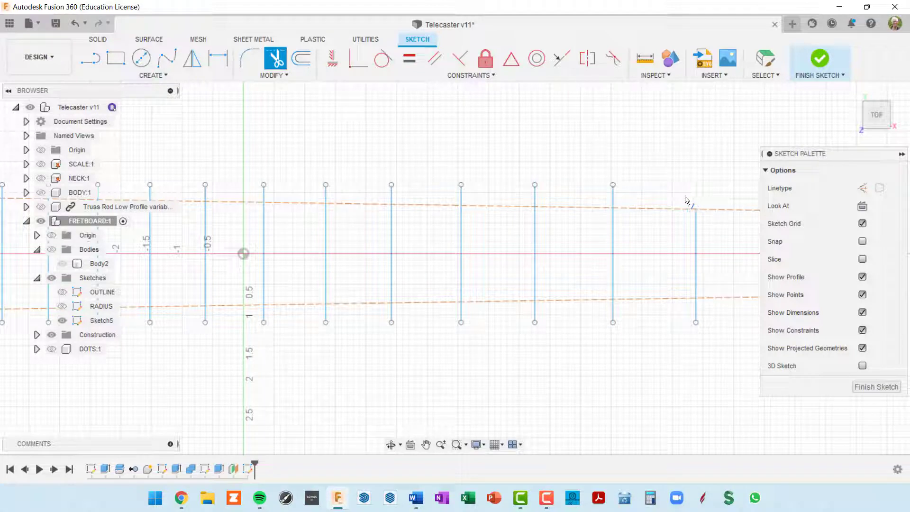
click(613, 197)
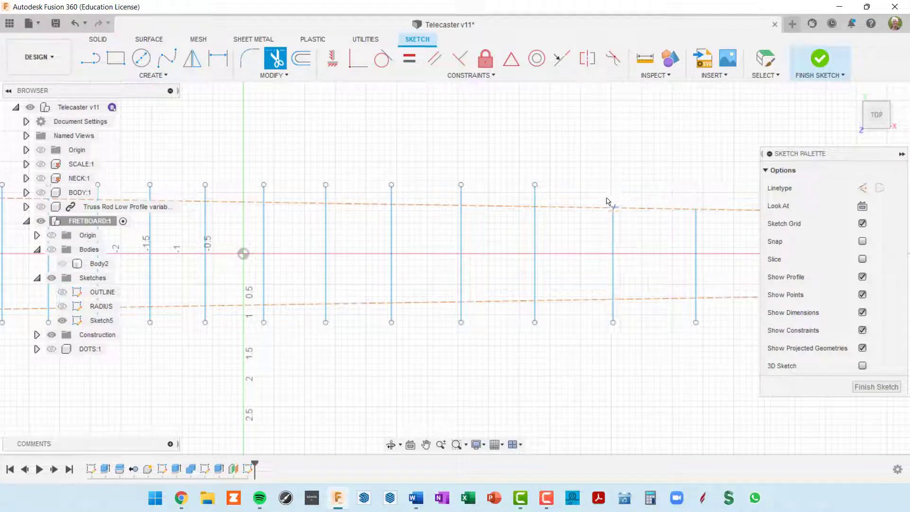
click(537, 199)
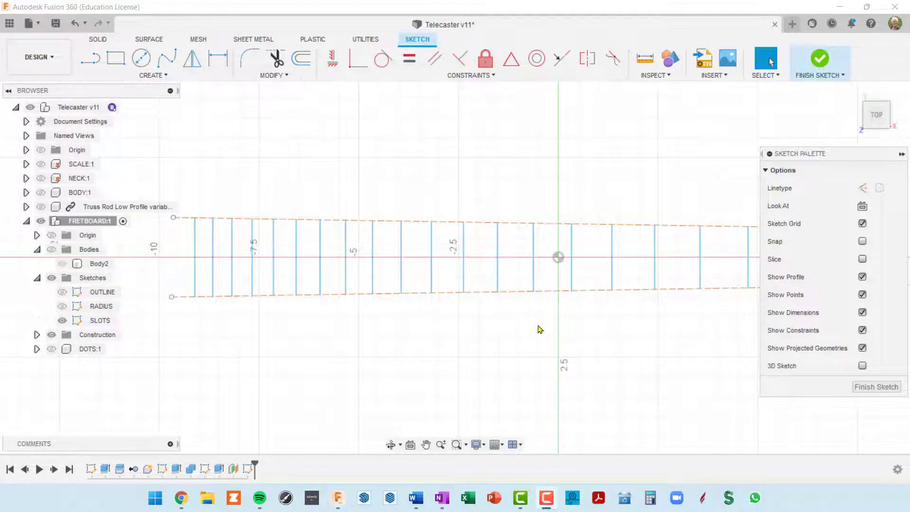
scroll(553, 310, up, 4)
middle_drag(558, 317, 475, 293)
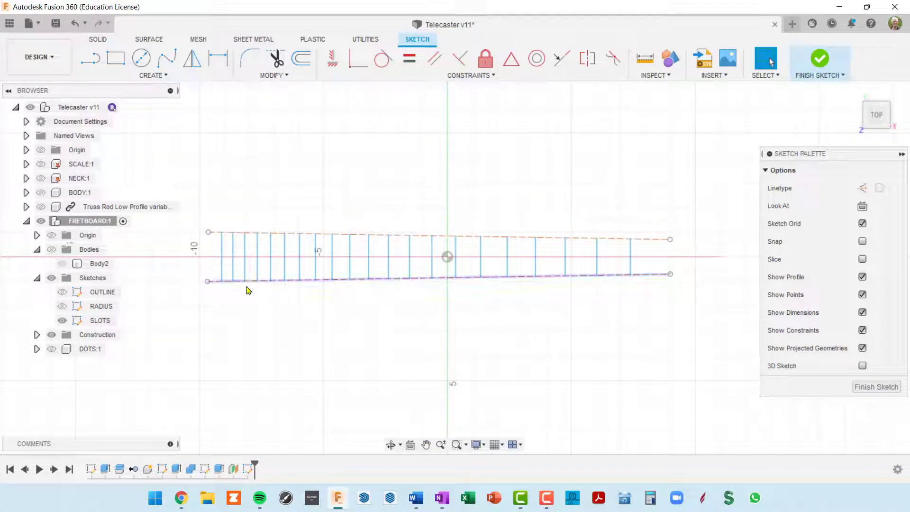
scroll(602, 295, up, 3)
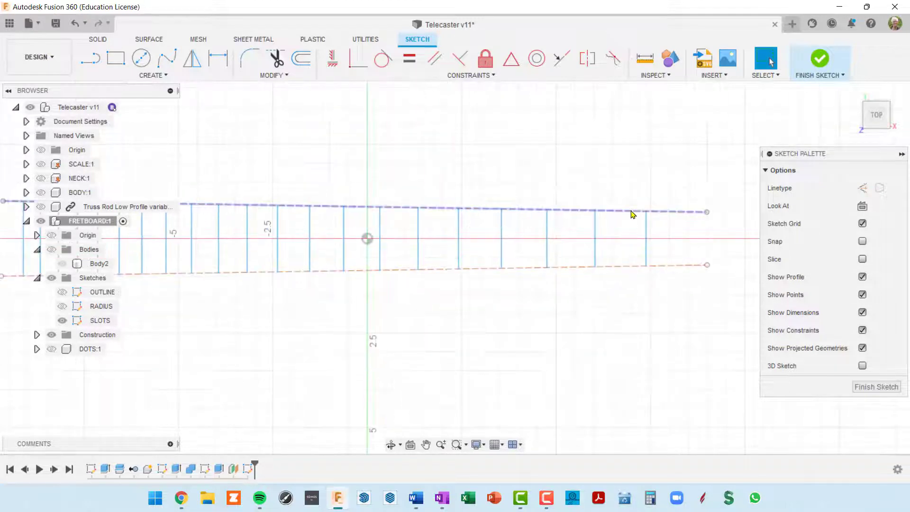
Finish the SLOTS sketch, clear the selection and orbit to an angled fretboard view
click(879, 387)
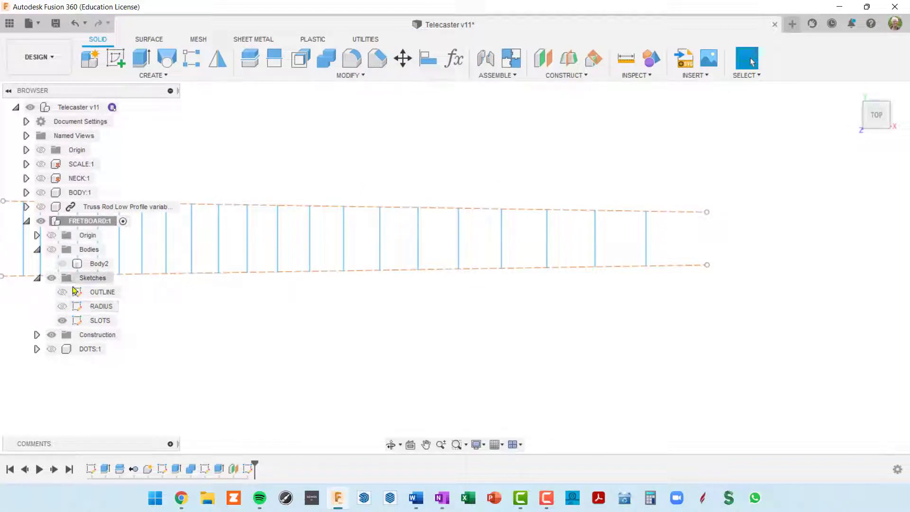
click(98, 321)
click(174, 329)
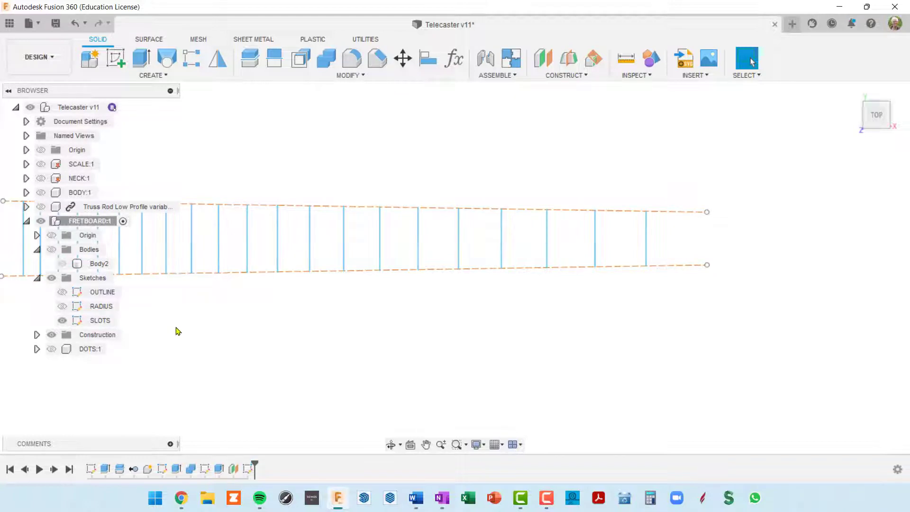
scroll(183, 327, down, 3)
middle_drag(299, 310, 519, 284)
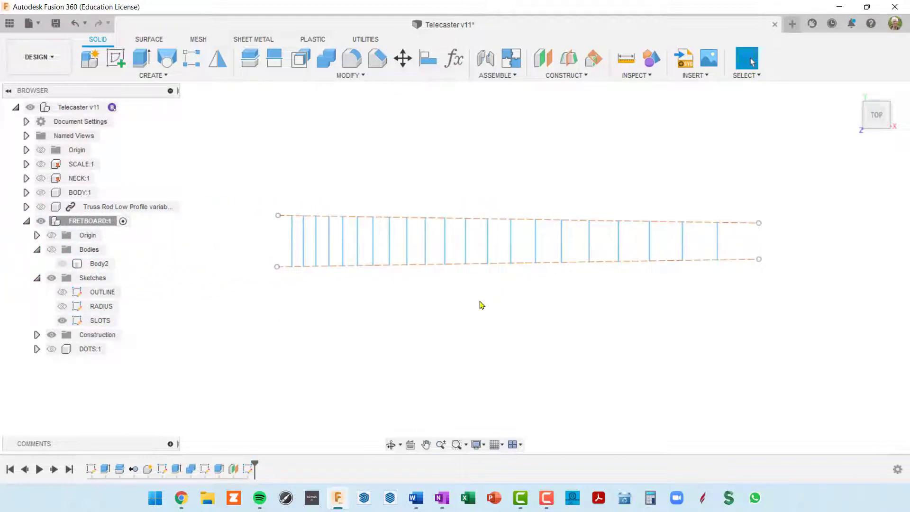
mouse_move(479, 304)
shift+middle_down()
mouse_move(522, 248)
mouse_move(419, 320)
shift+middle_up()
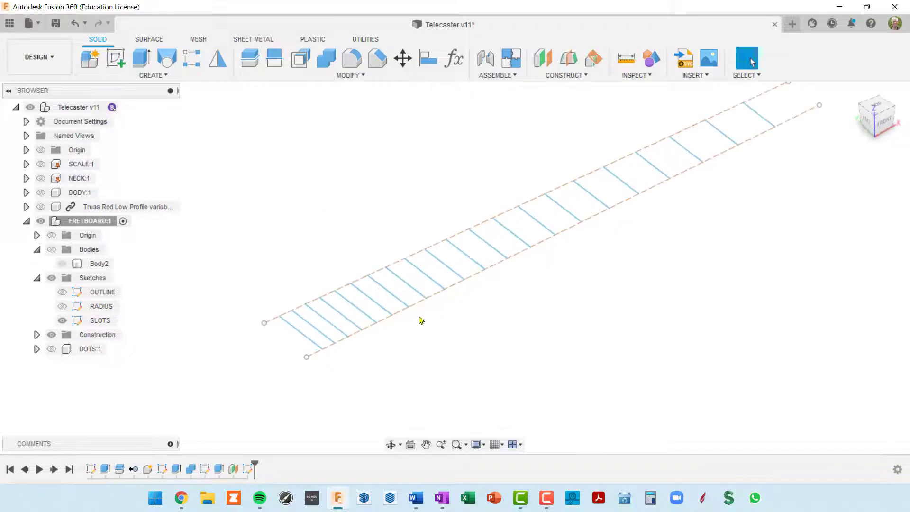
click(53, 251)
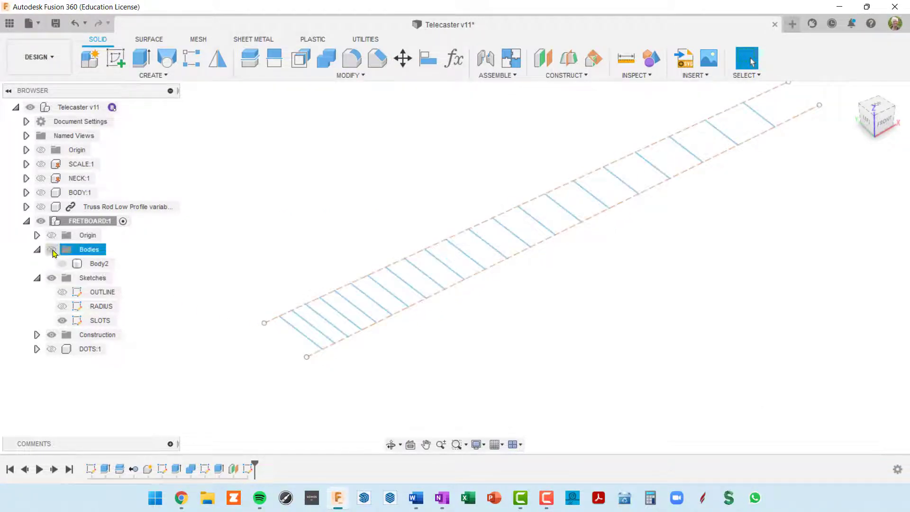
Show the fretboard body again and start an Extrude on the first fret slot line
click(53, 251)
scroll(324, 345, up, 5)
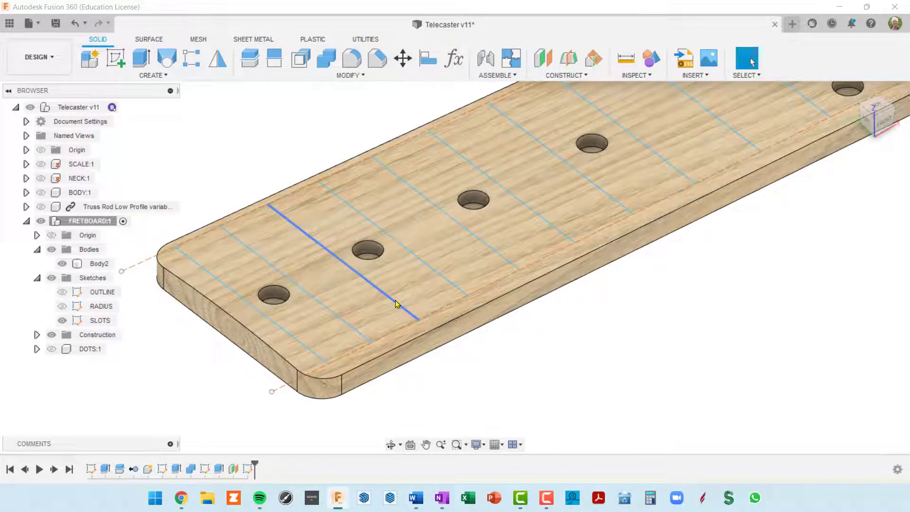
shift+middle_drag(343, 351, 528, 255)
scroll(476, 291, up, 2)
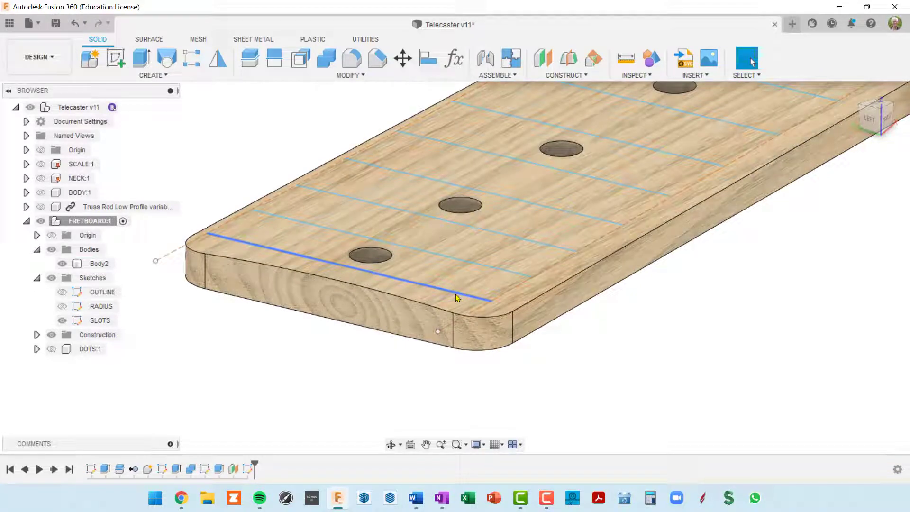
click(457, 297)
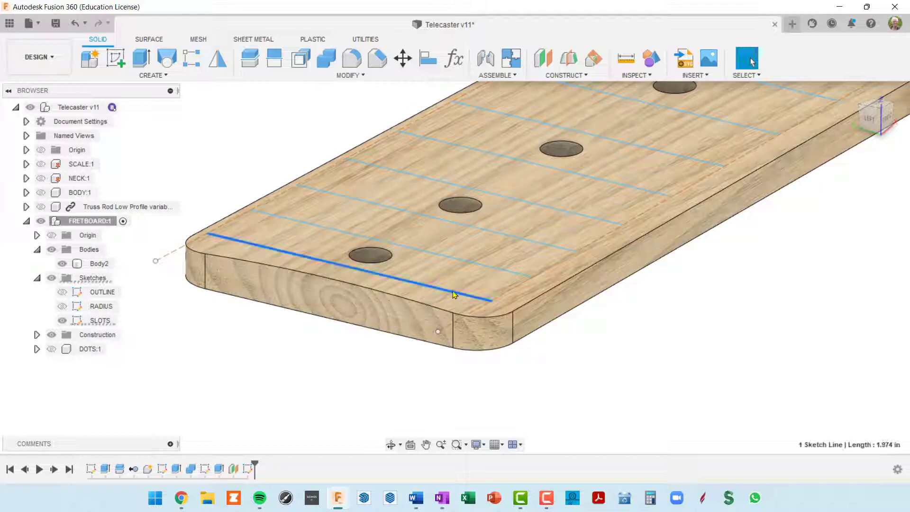
click(140, 59)
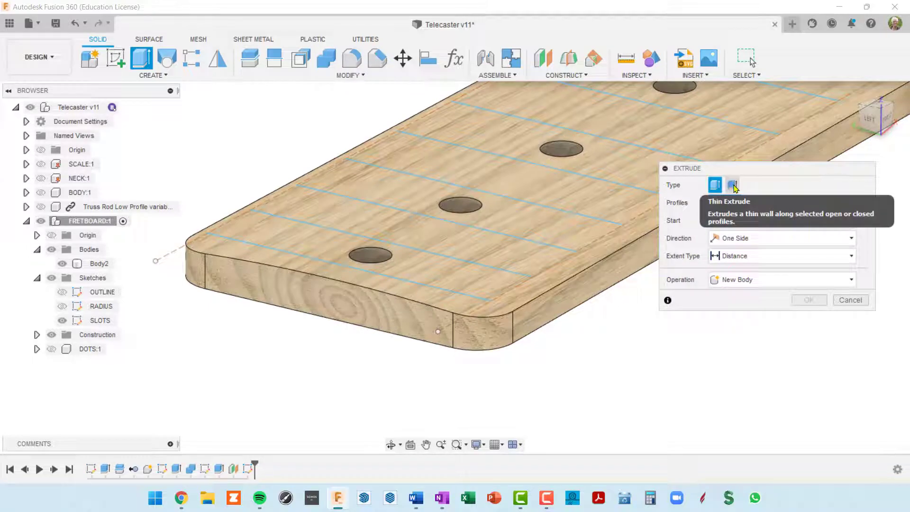
Thin-extrude the first fret line as a centered 0.023 in wall, cutting .06 in deep
click(733, 186)
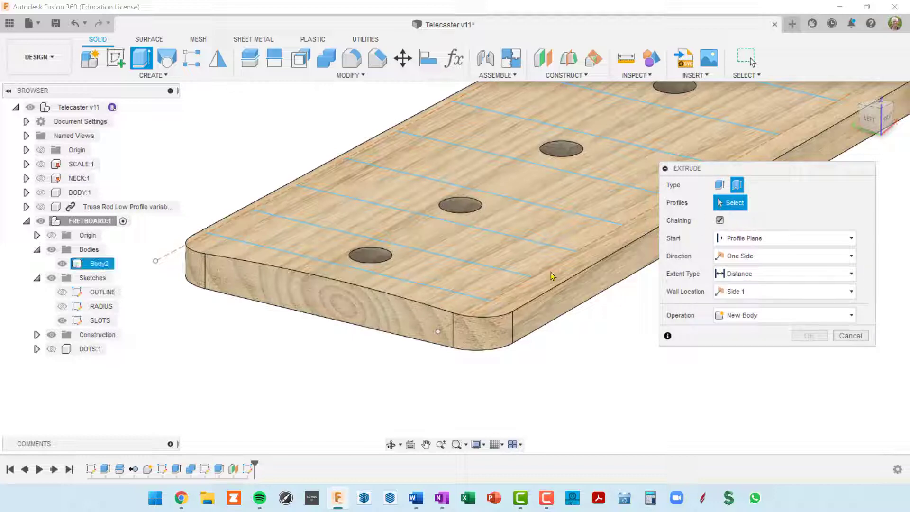
click(458, 293)
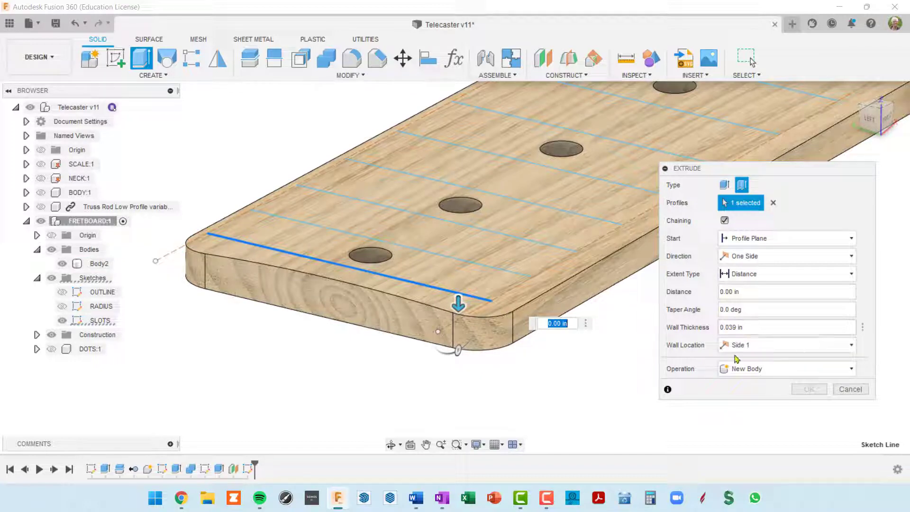
click(852, 348)
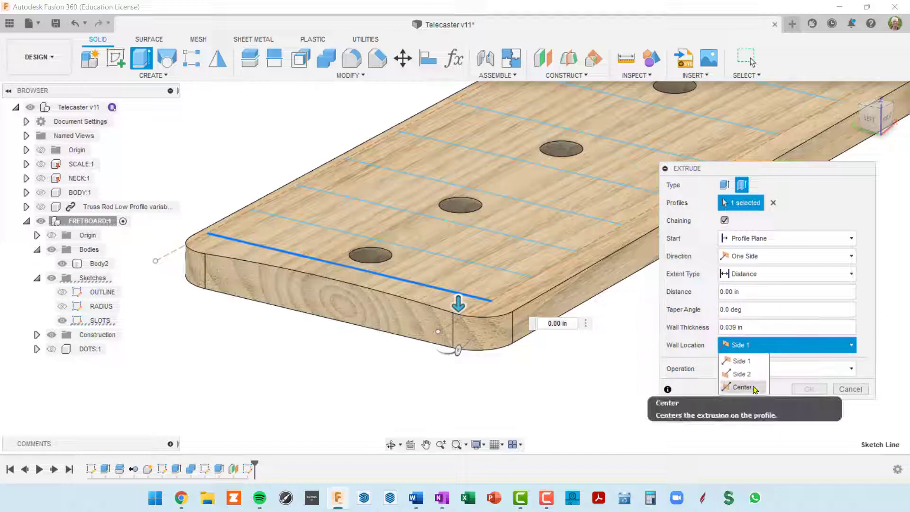
click(742, 387)
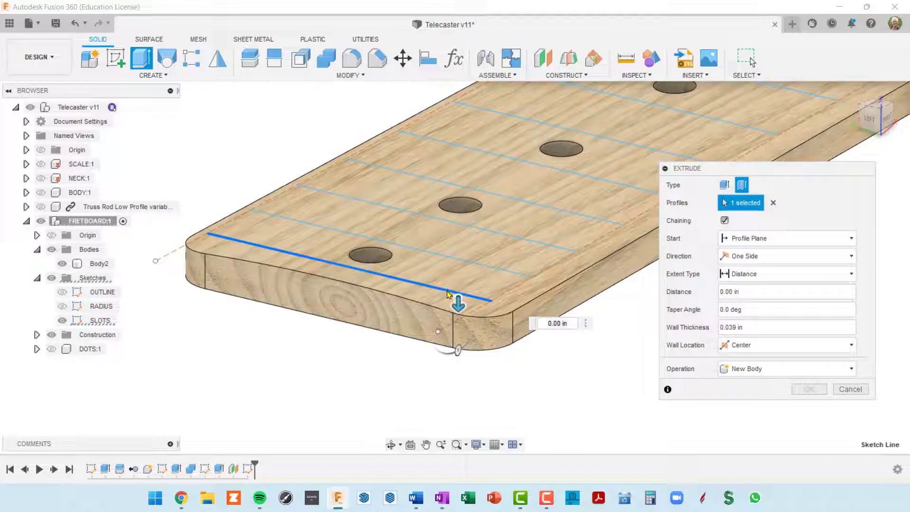
click(753, 326)
click(720, 326)
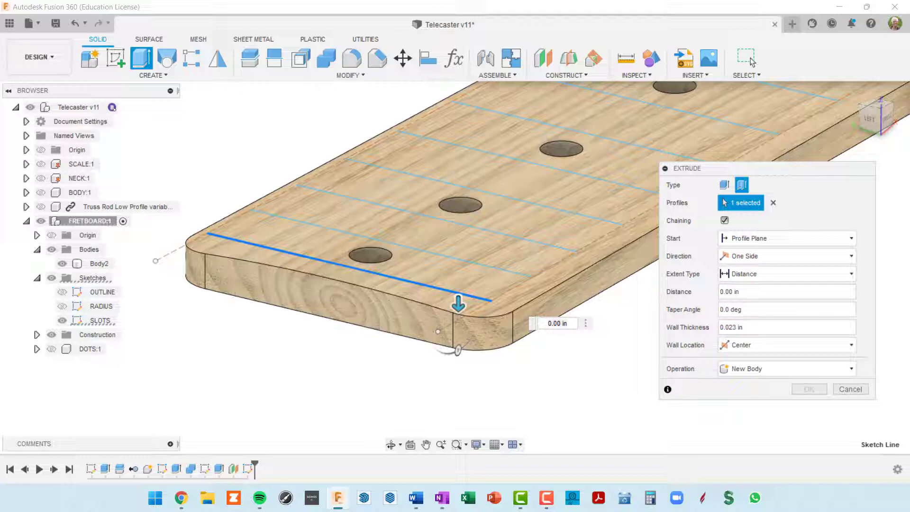
key(Tab)
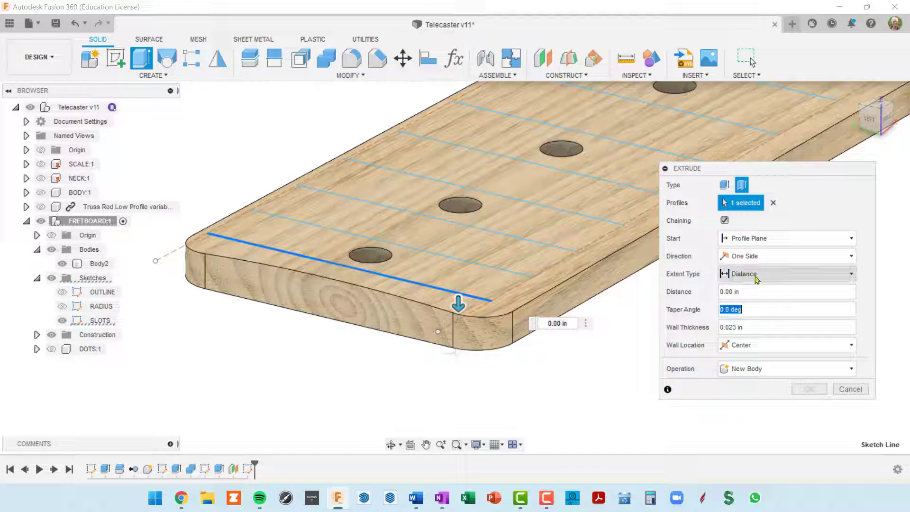
click(746, 291)
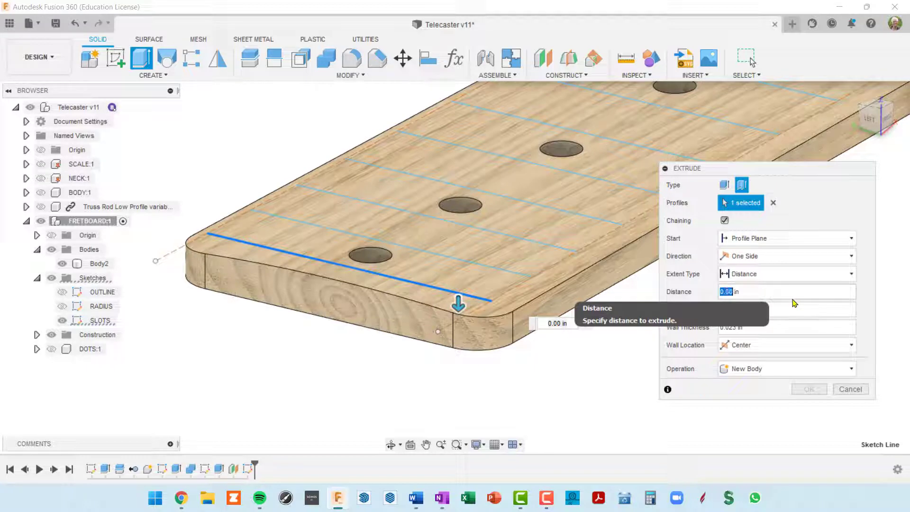
text(.06)
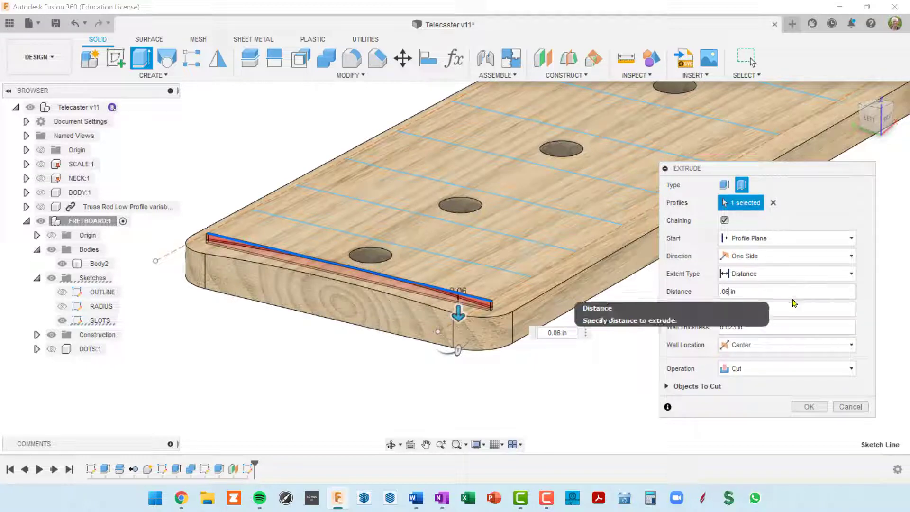
key(Return)
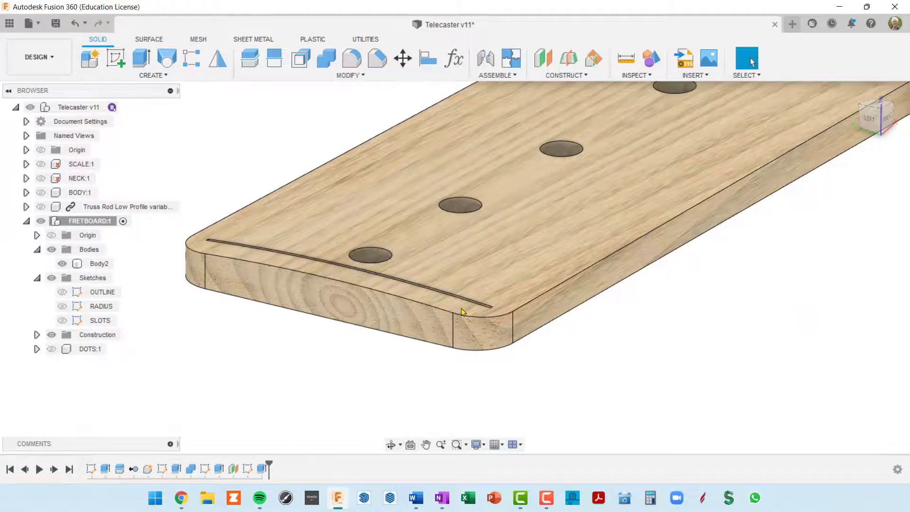
Zoom in on the new groove and start Inspect > Section Analysis
scroll(460, 303, up, 6)
shift+middle_drag(645, 315, 351, 246)
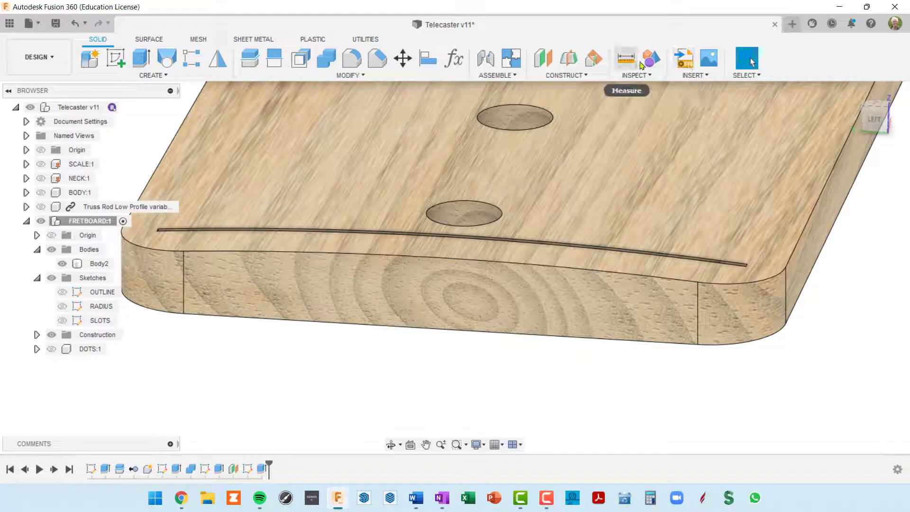
click(646, 75)
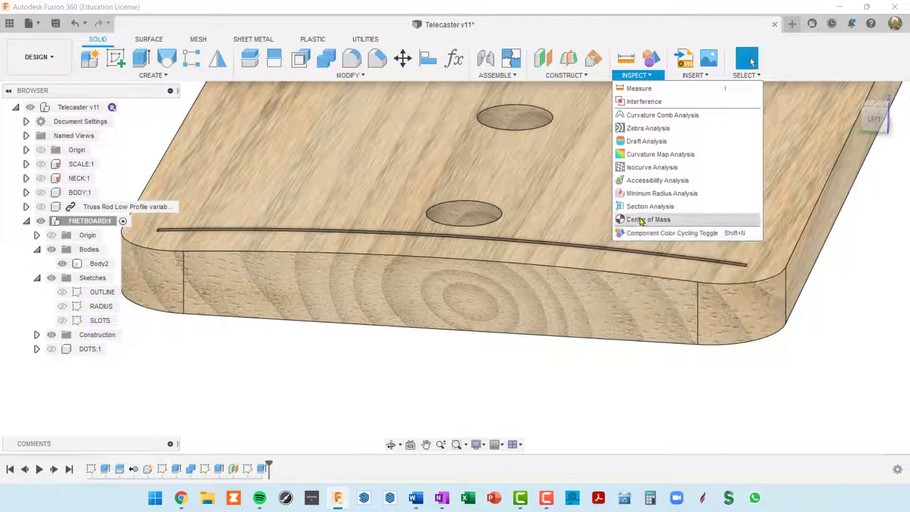
click(649, 206)
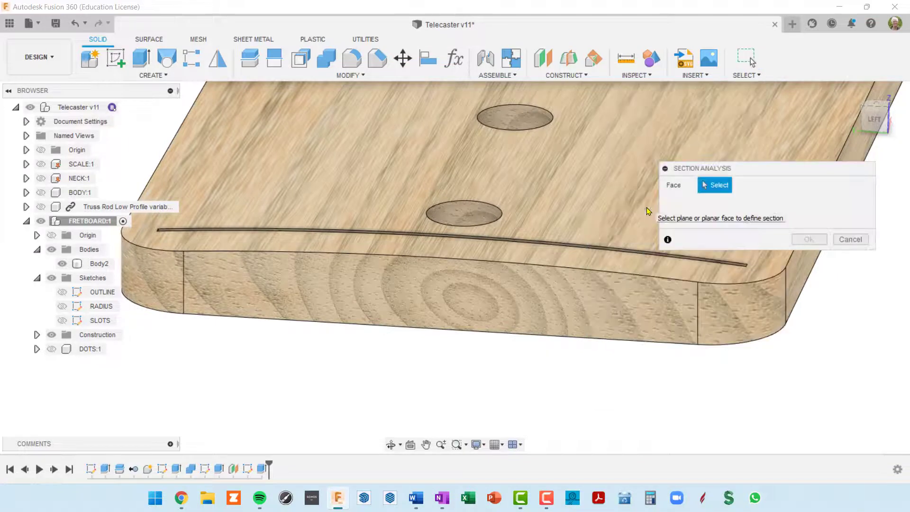
Pick the fretboard's end face and drag the section plane to about -0.209 in
click(575, 310)
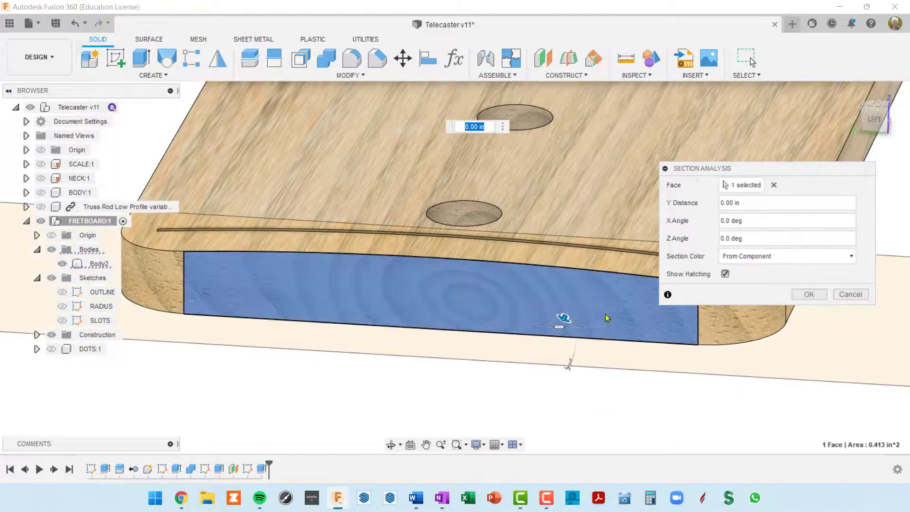
drag(564, 318, 571, 301)
scroll(574, 302, up, 3)
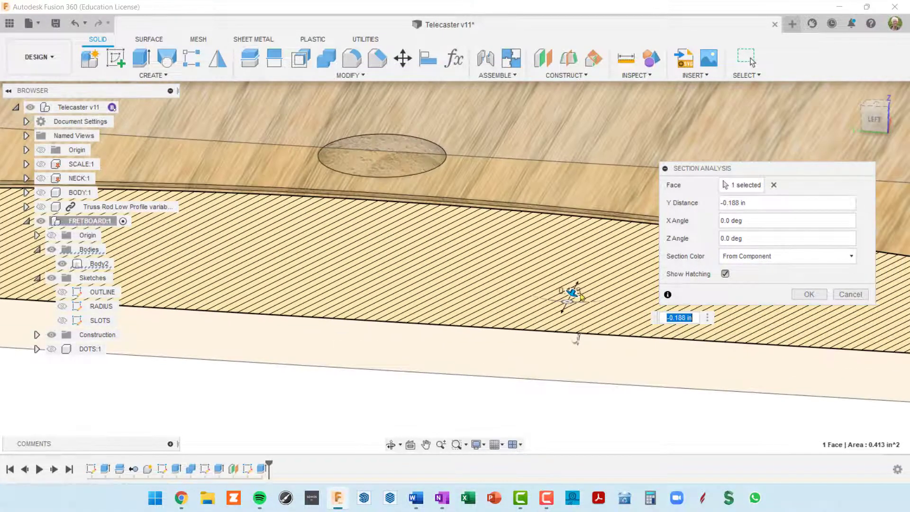
shift+middle_drag(562, 274, 555, 256)
scroll(474, 237, down, 3)
scroll(435, 249, up, 1)
middle_drag(382, 234, 469, 258)
scroll(438, 273, up, 2)
scroll(437, 271, up, 1)
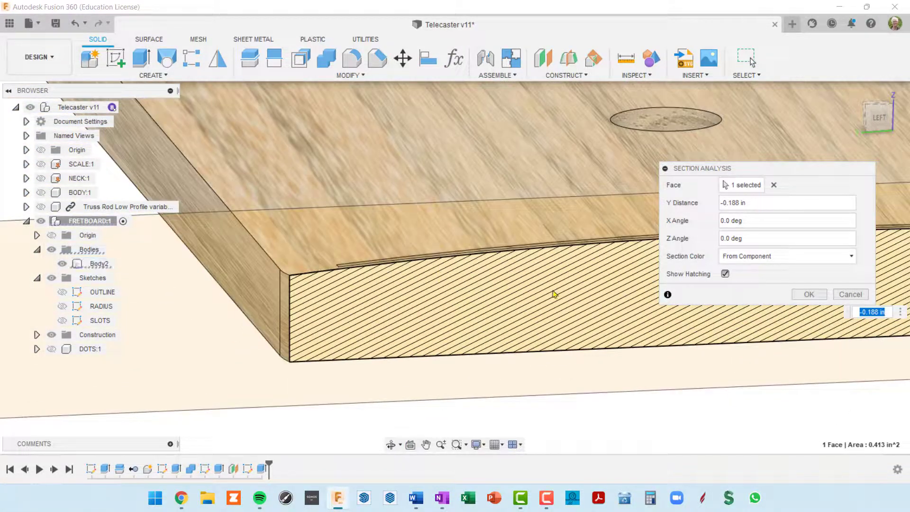
shift+middle_drag(554, 294, 456, 289)
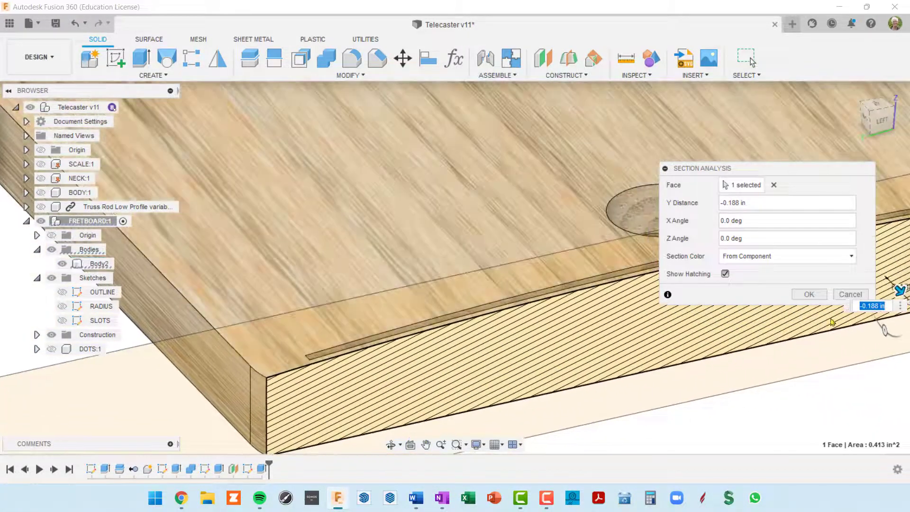
drag(899, 290, 895, 287)
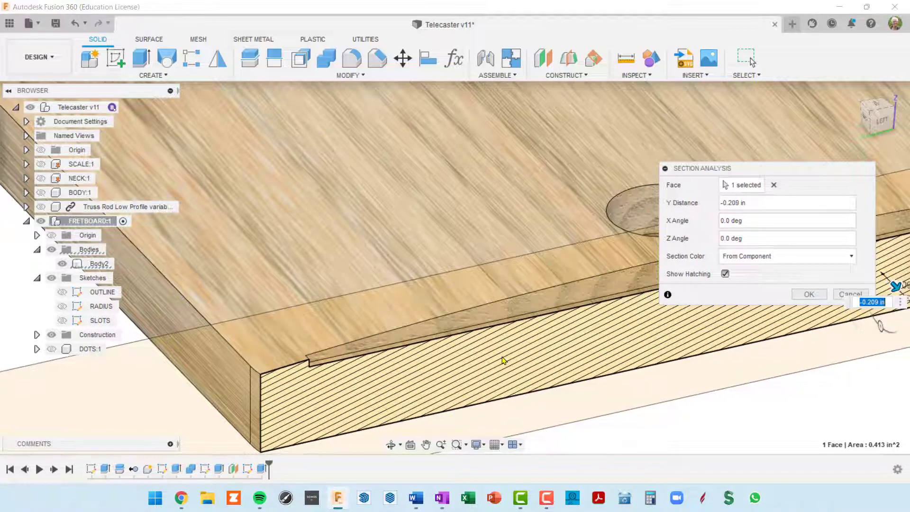
Inspect the hatched cross-section from the LEFT view and accept the section analysis
scroll(504, 359, down, 2)
middle_drag(557, 342, 410, 321)
shift+middle_drag(561, 287, 545, 273)
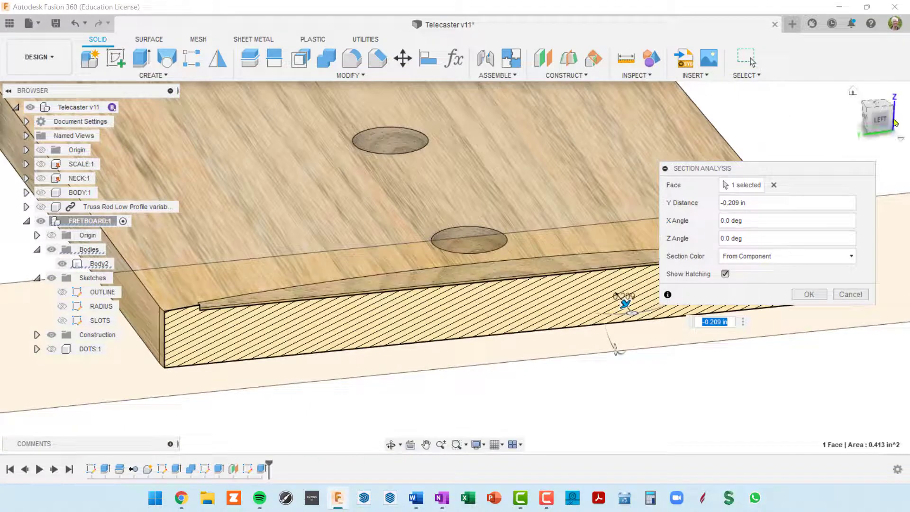
click(878, 124)
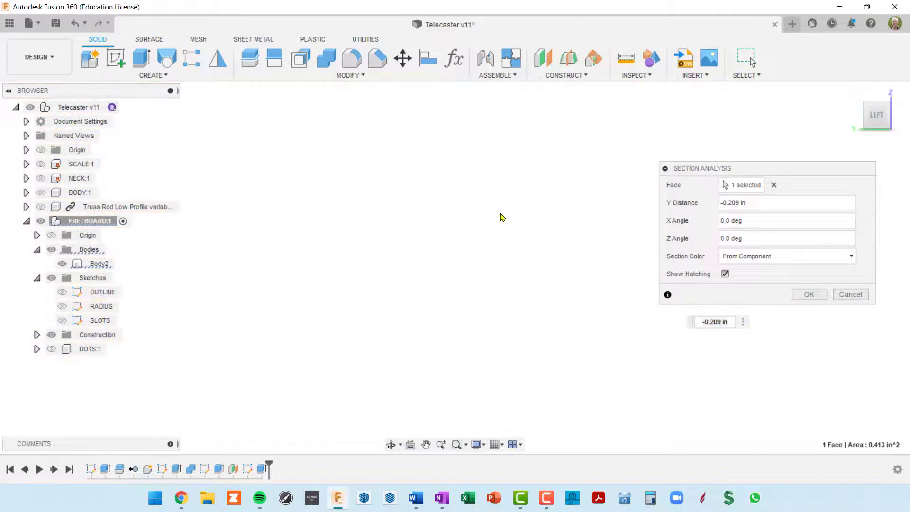
scroll(499, 220, down, 2)
middle_drag(440, 148, 501, 327)
scroll(510, 326, up, 3)
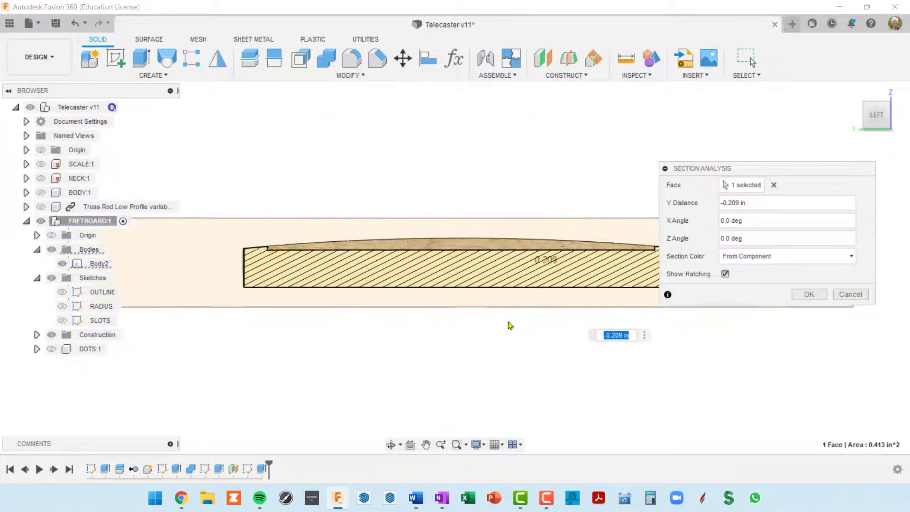
scroll(510, 325, up, 1)
middle_drag(528, 298, 390, 319)
scroll(479, 284, up, 4)
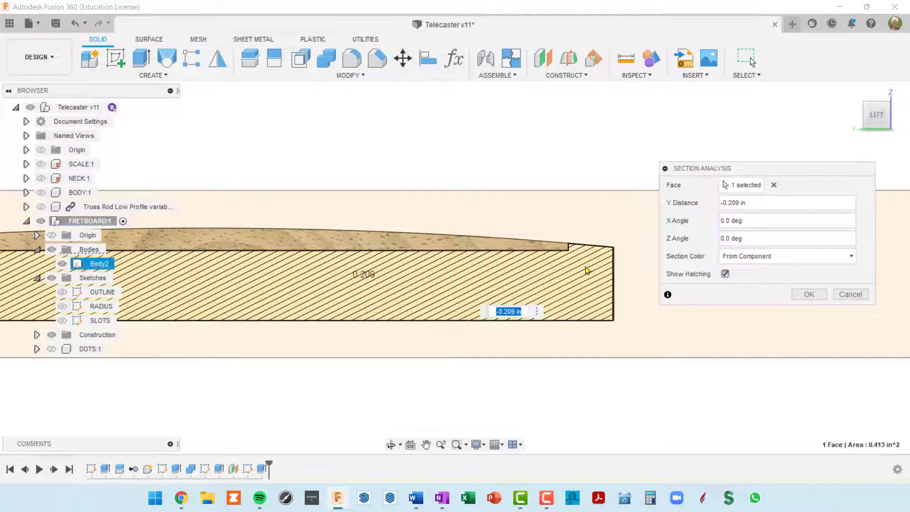
mouse_move(510, 281)
middle_down()
mouse_move(609, 281)
mouse_move(817, 319)
middle_up()
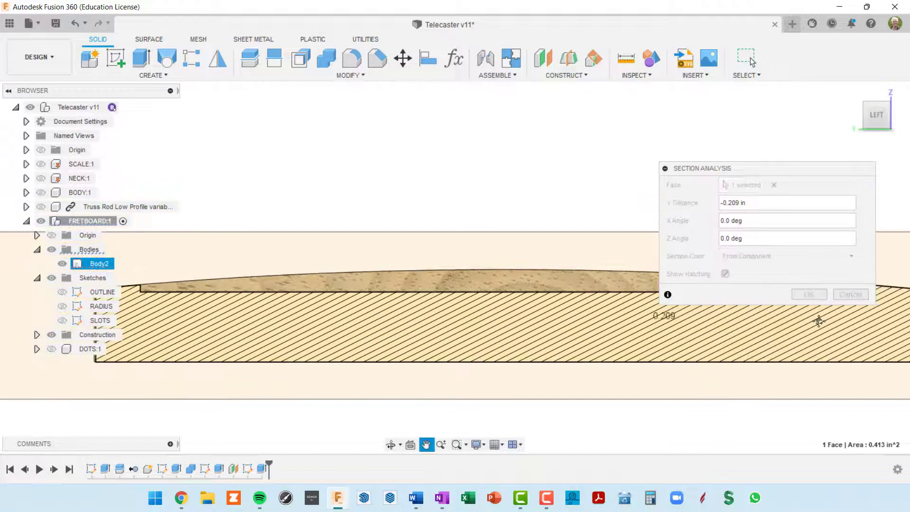
scroll(195, 296, up, 2)
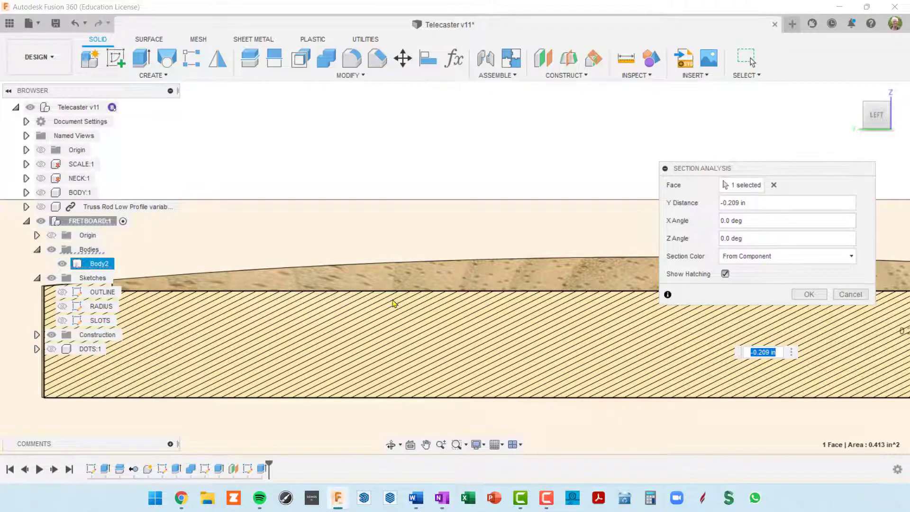
scroll(523, 303, down, 3)
middle_drag(543, 292, 380, 271)
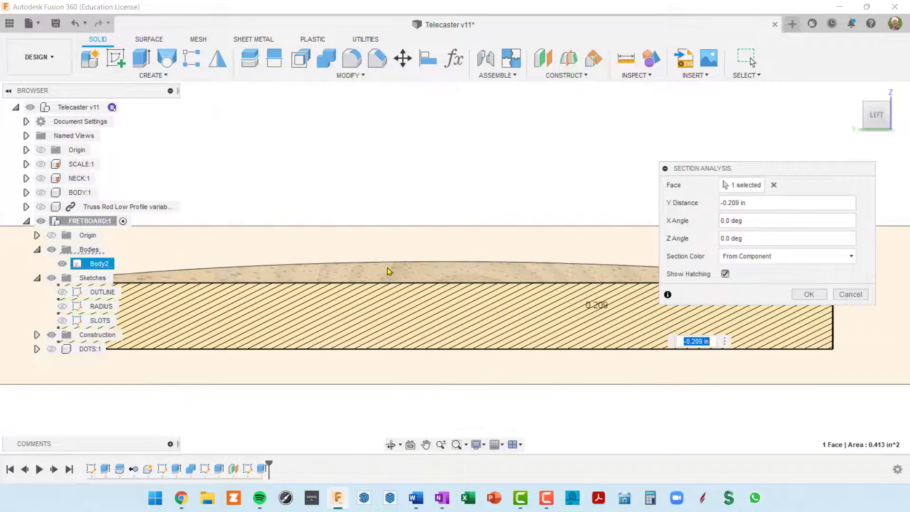
scroll(510, 298, down, 1)
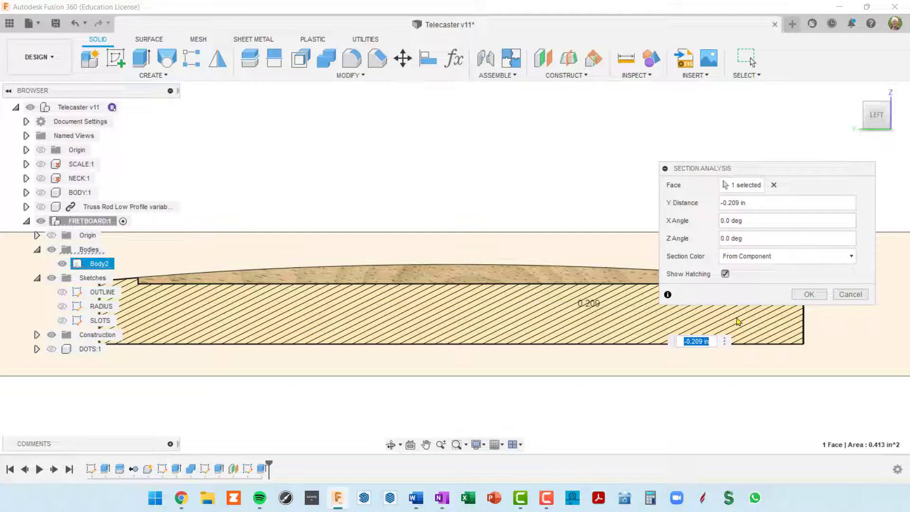
click(809, 295)
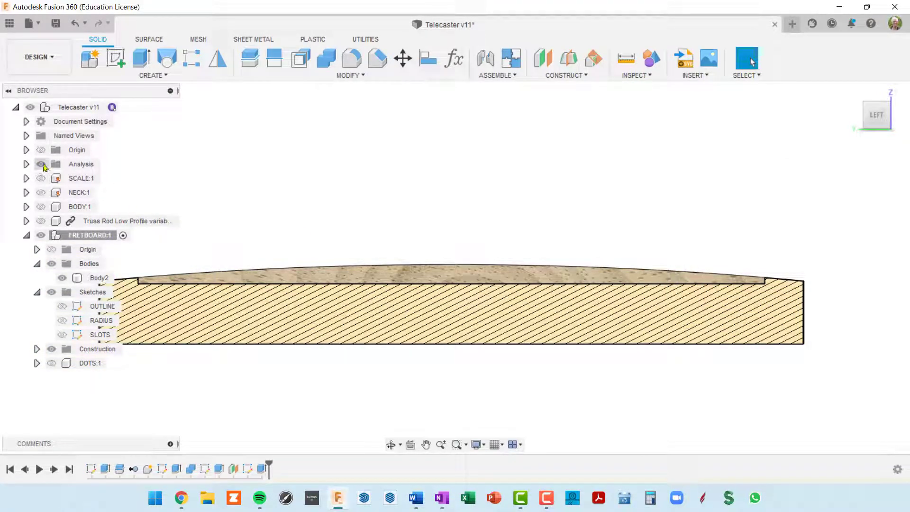
Hide the Analysis folder and orbit back to an angled view of the slotted fretboard
click(41, 164)
scroll(587, 259, down, 5)
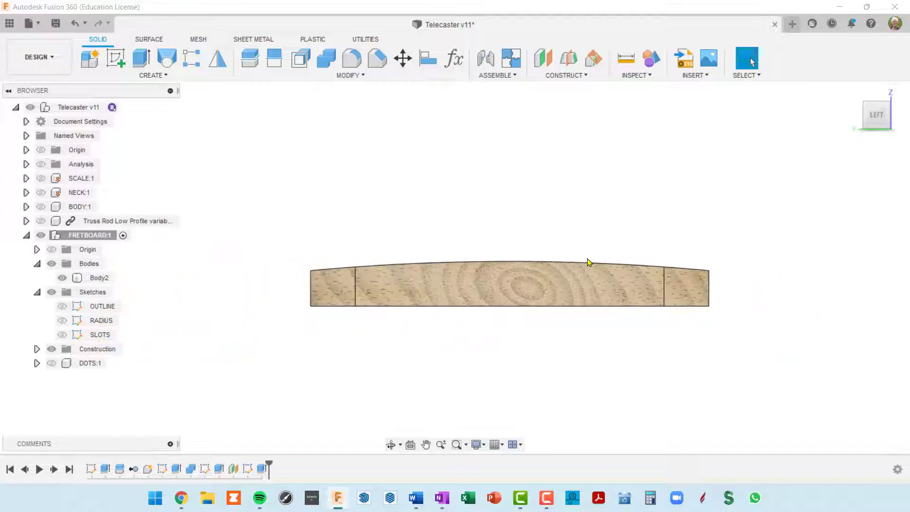
shift+middle_drag(617, 286, 689, 152)
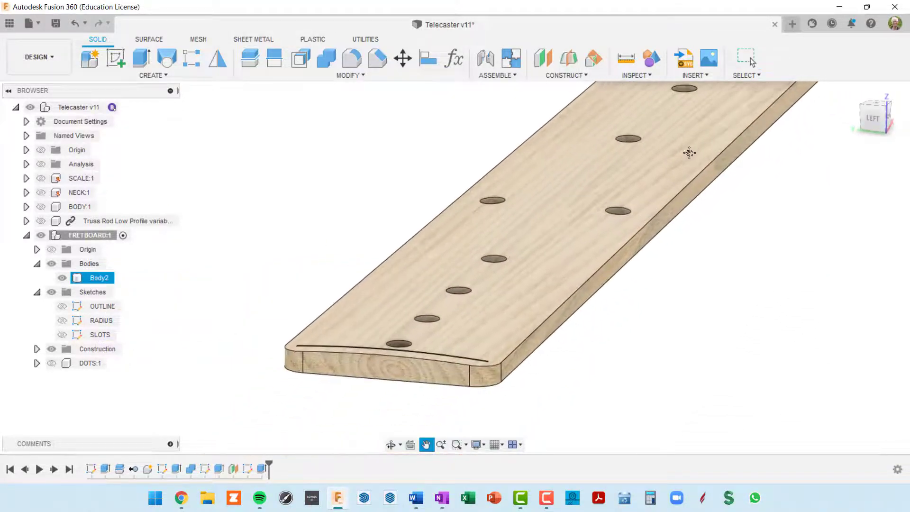
scroll(470, 395, up, 2)
scroll(471, 396, up, 6)
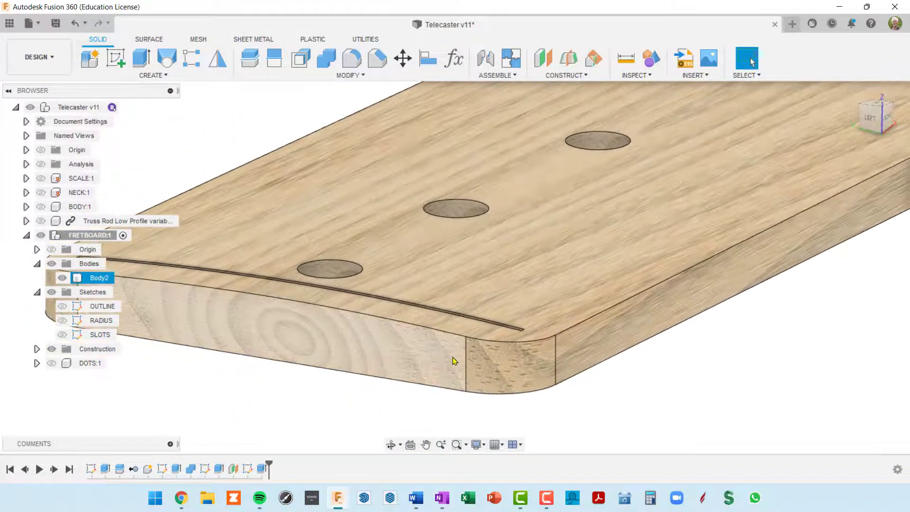
scroll(453, 298, down, 3)
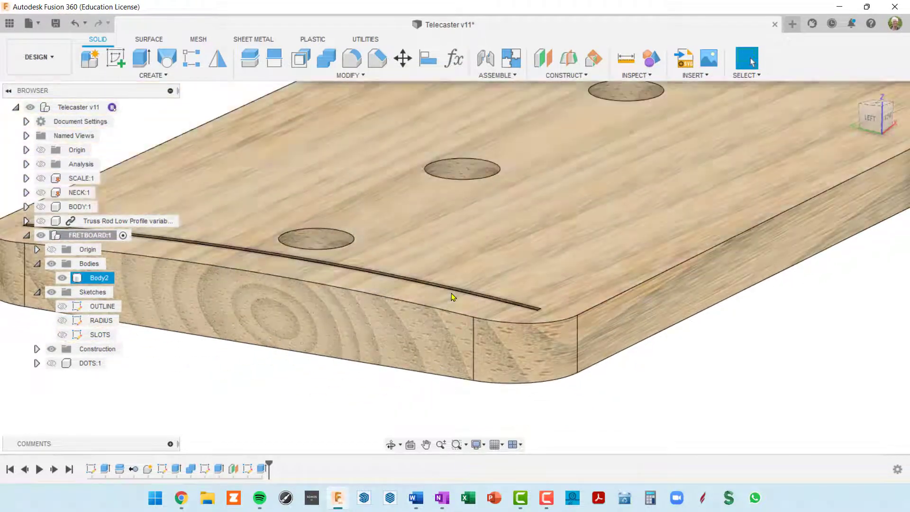
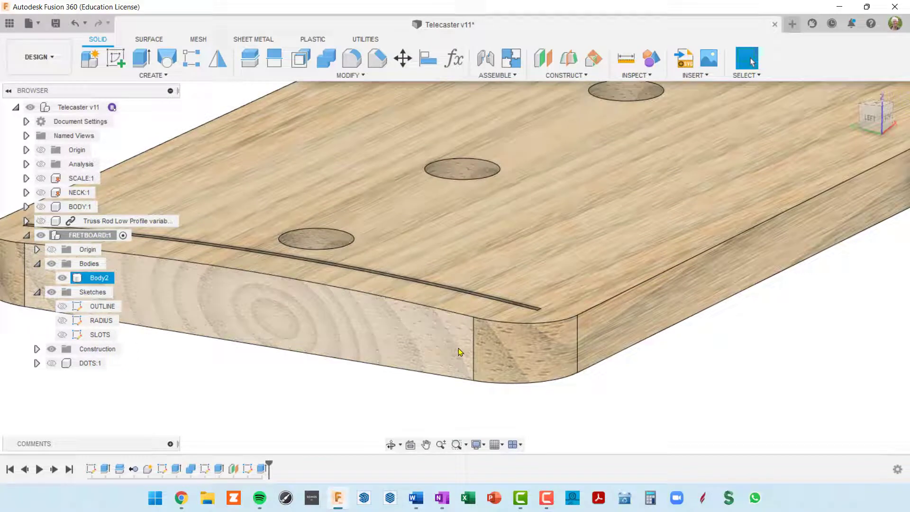
Bring the fretboard's end face into view, select it, and hide the SLOTS sketch
scroll(459, 347, down, 2)
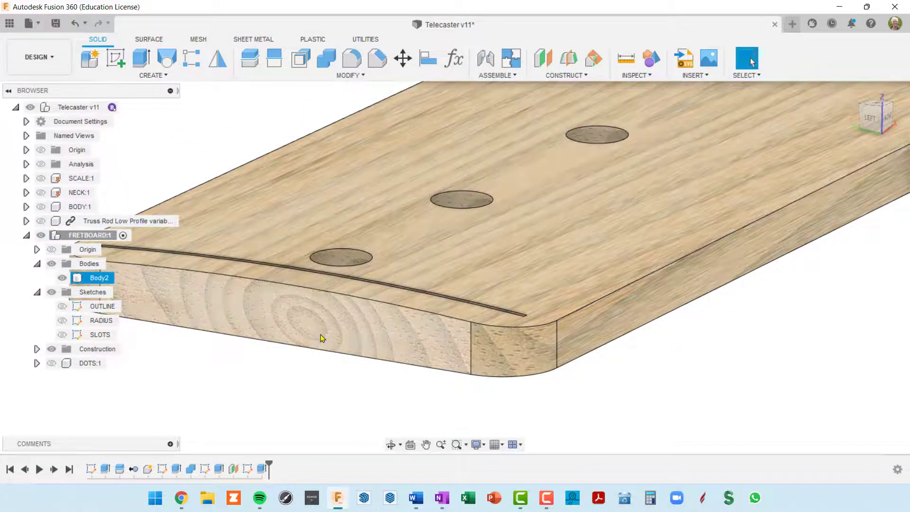
middle_drag(341, 322, 465, 305)
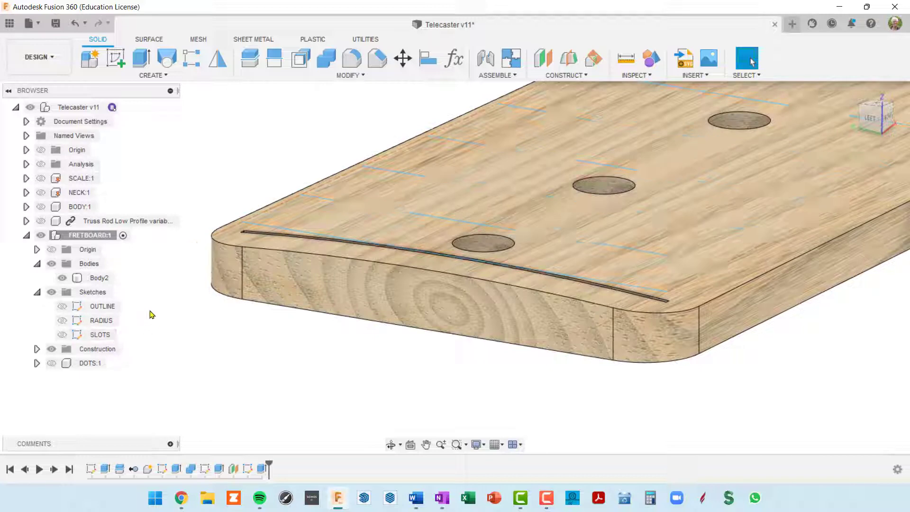
click(398, 293)
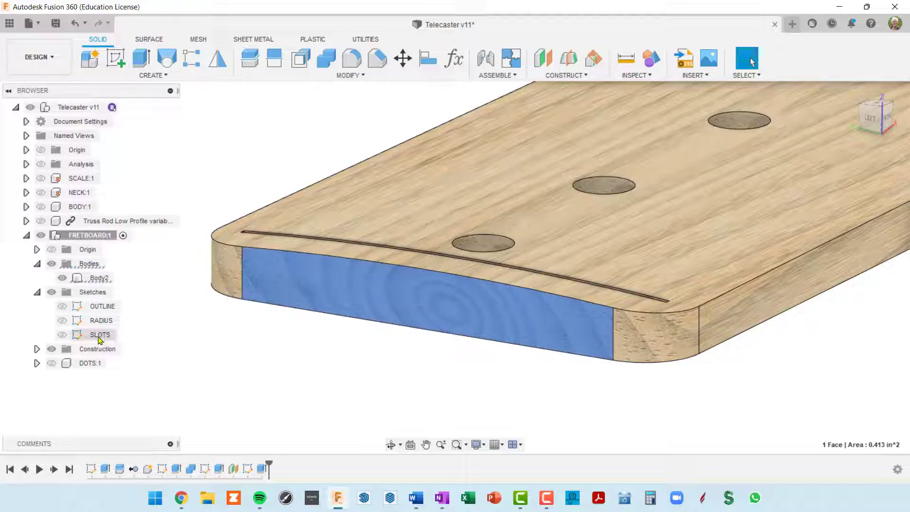
click(65, 335)
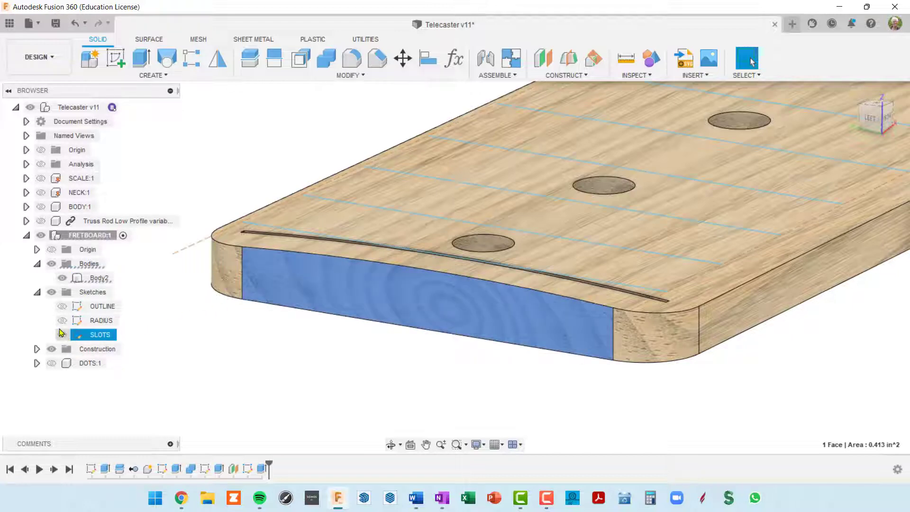
click(62, 334)
Edit the RADIUS sketch and select its 24 in diameter fretboard arc
double_click(78, 320)
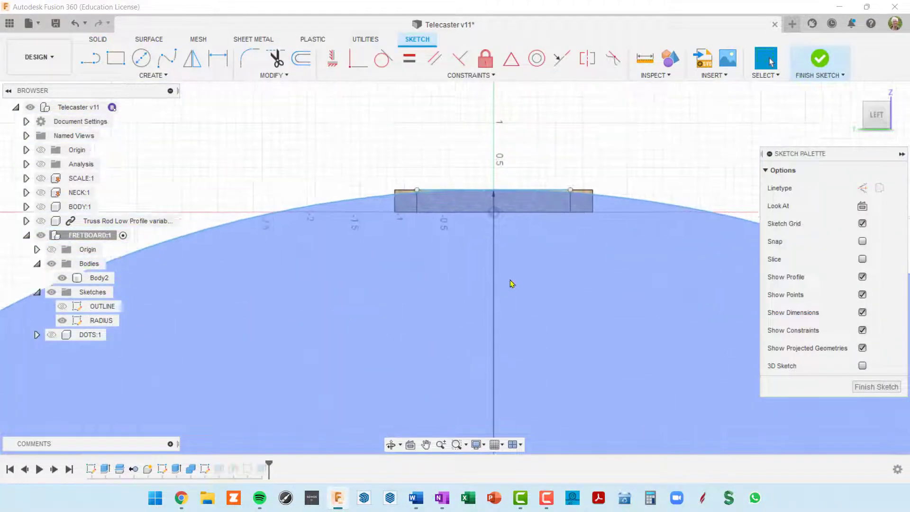
middle_drag(511, 280, 419, 336)
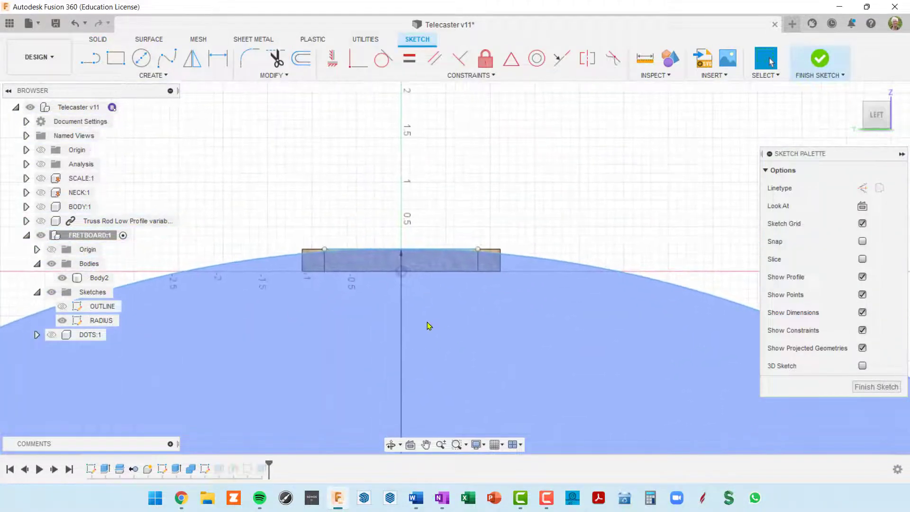
scroll(429, 263, up, 6)
scroll(447, 237, down, 3)
middle_drag(535, 236, 579, 264)
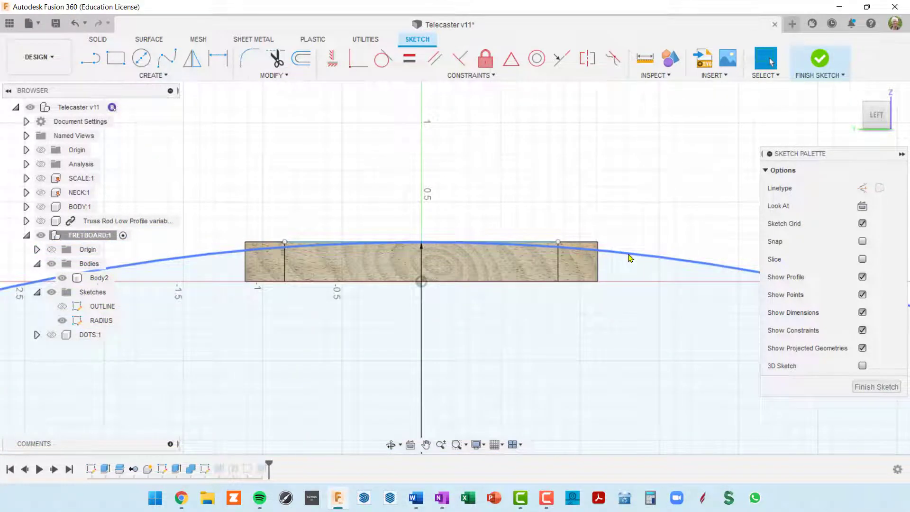
click(630, 256)
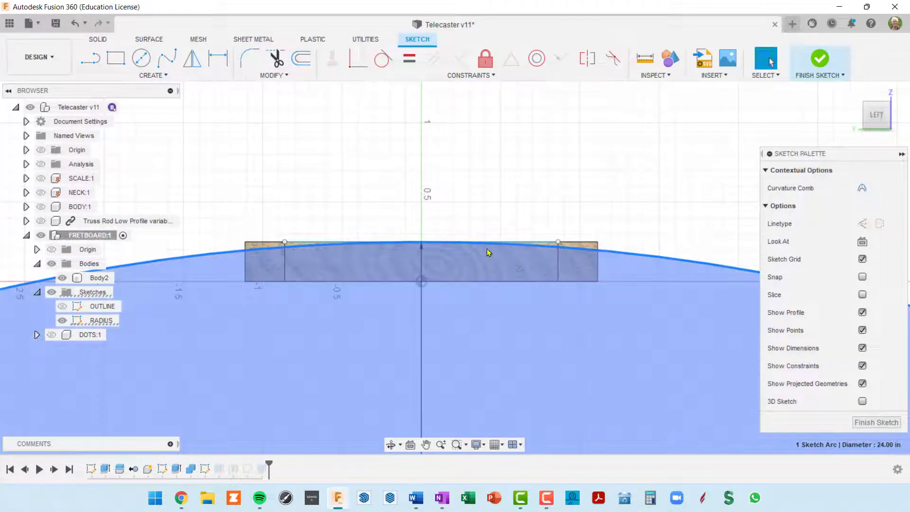
scroll(492, 336, down, 2)
middle_drag(491, 336, 503, 280)
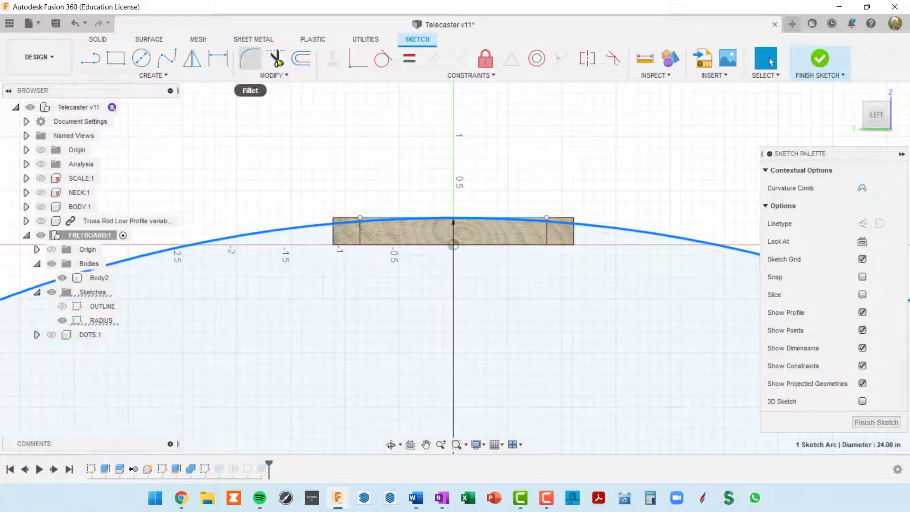
Offset the arc 0.06 in below the original and finish the RADIUS sketch
click(300, 59)
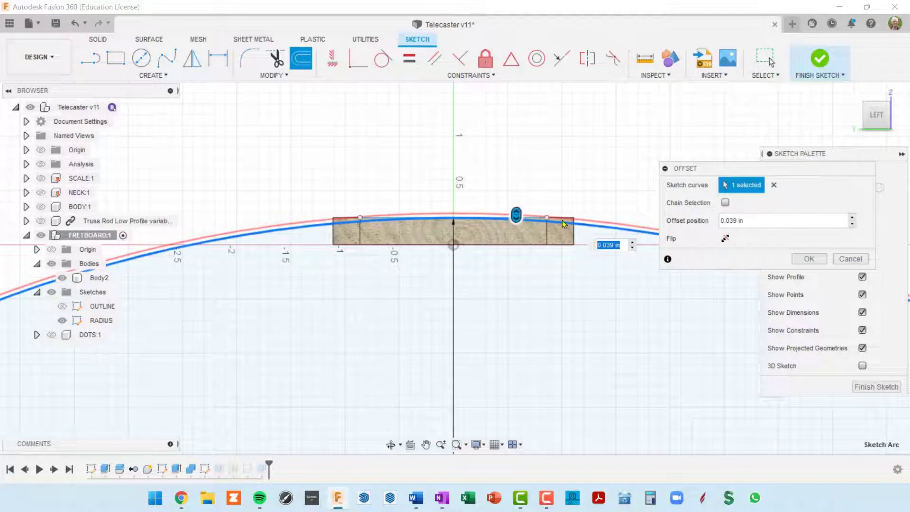
scroll(595, 234, up, 2)
mouse_move(589, 234)
middle_down()
mouse_move(494, 252)
mouse_move(462, 277)
middle_up()
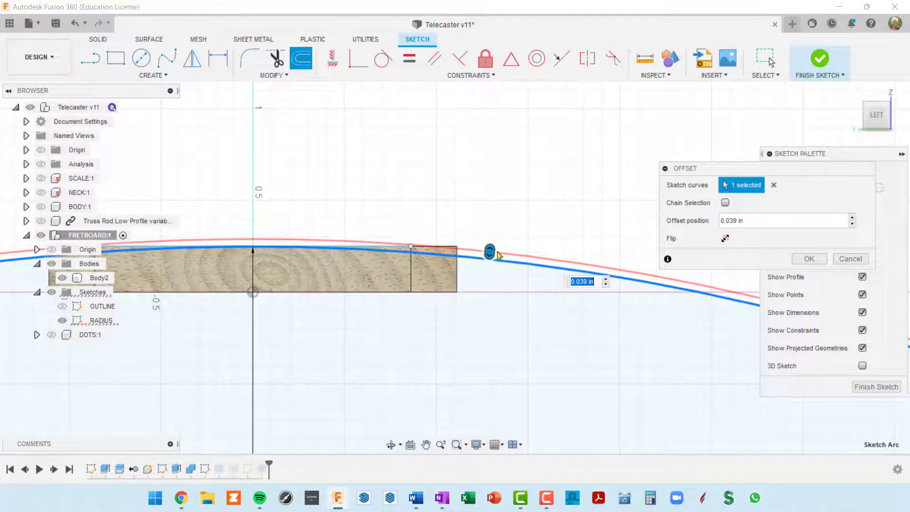
drag(489, 247, 488, 271)
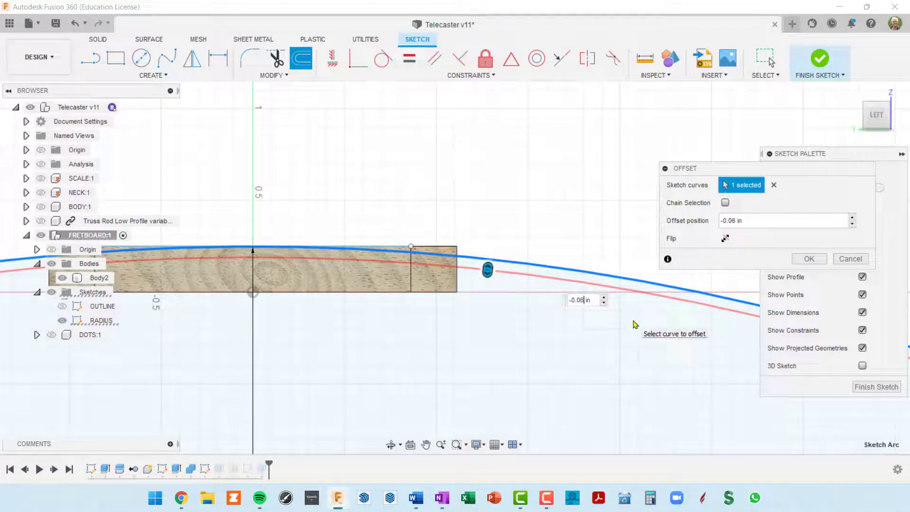
key(Return)
shift+middle_drag(635, 324, 587, 353)
middle_drag(576, 321, 482, 278)
scroll(483, 277, up, 3)
scroll(487, 279, down, 5)
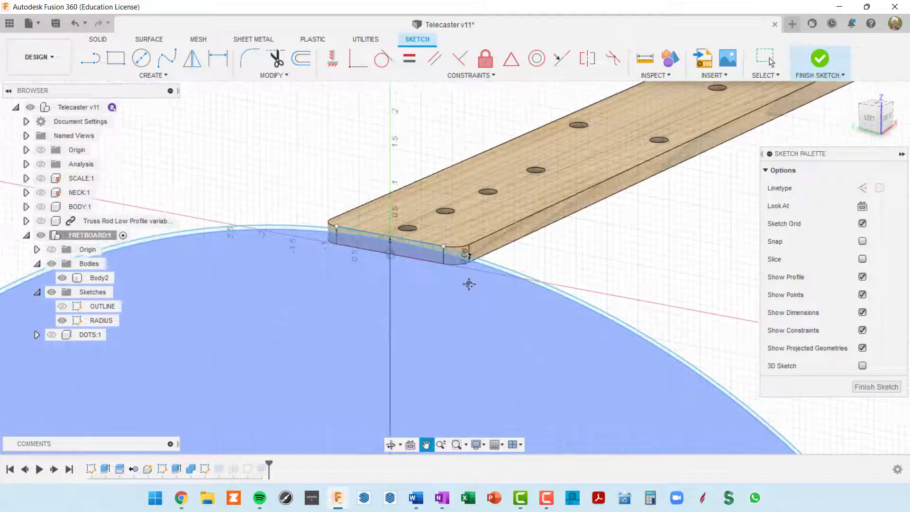
click(877, 388)
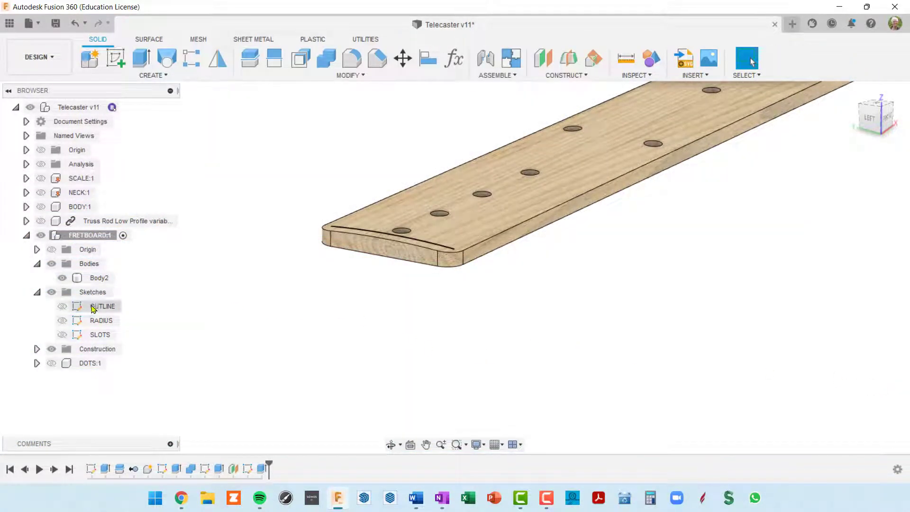
Show the RADIUS sketch and begin an extrude framed on the fretboard's end
click(67, 321)
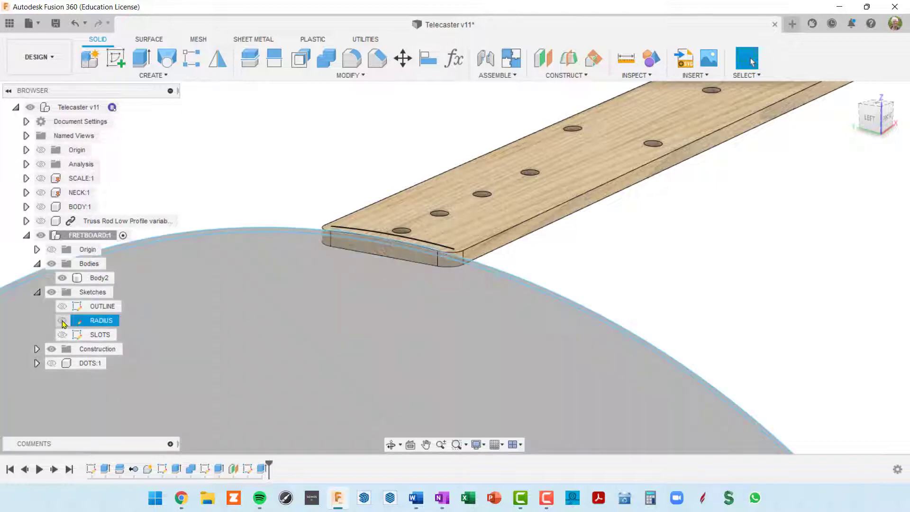
shift+middle_drag(567, 310, 547, 321)
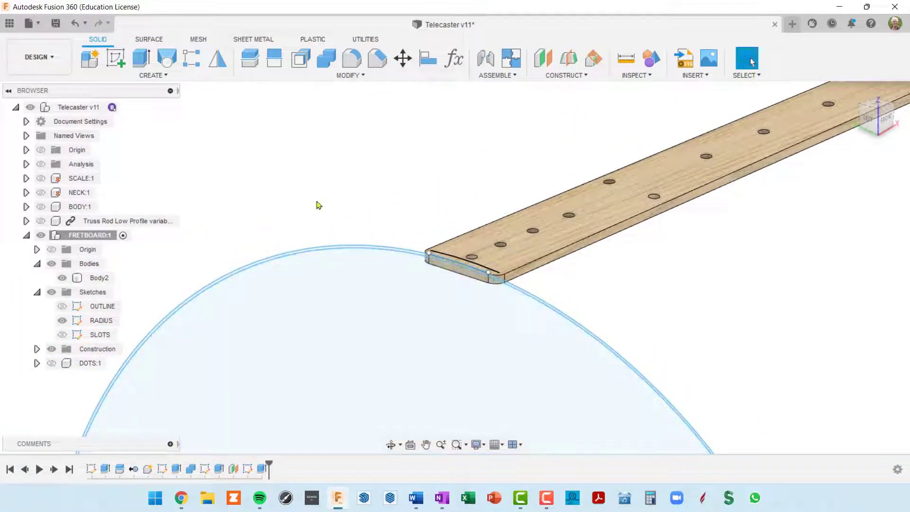
click(141, 58)
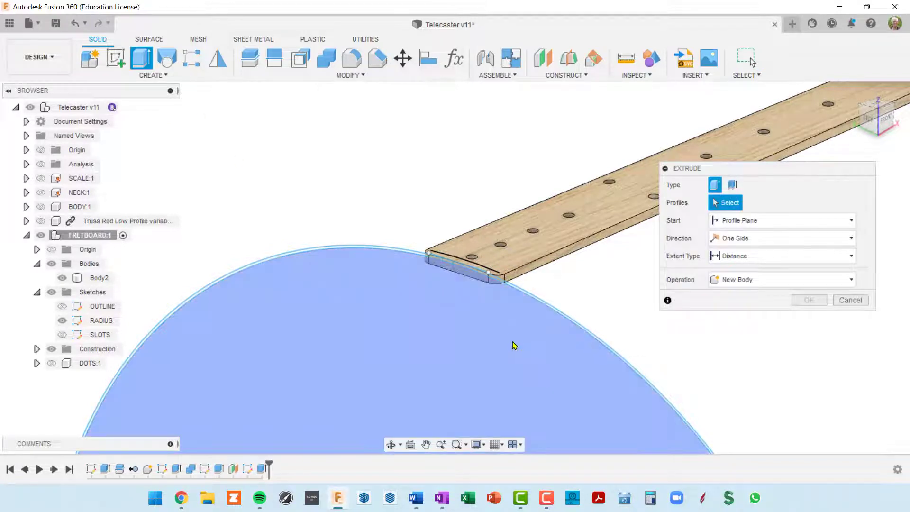
middle_drag(653, 268, 563, 279)
scroll(403, 345, down, 5)
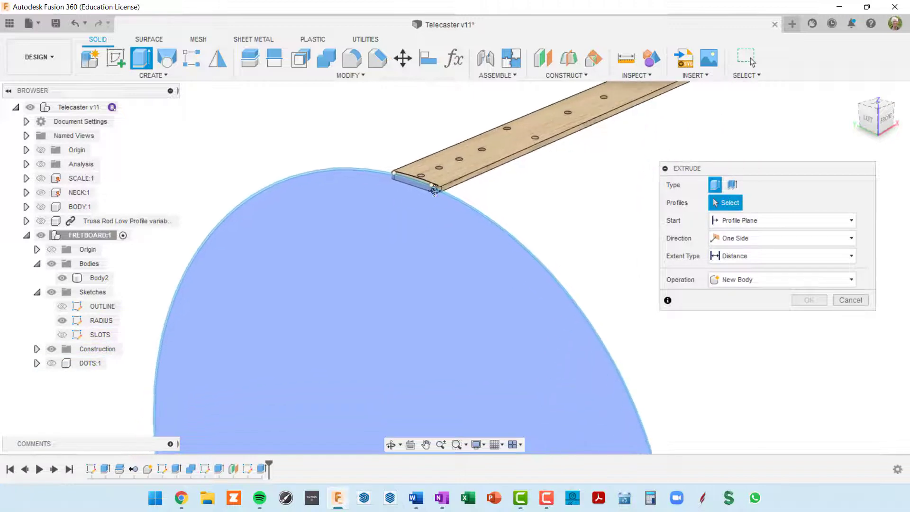
middle_drag(474, 285, 550, 244)
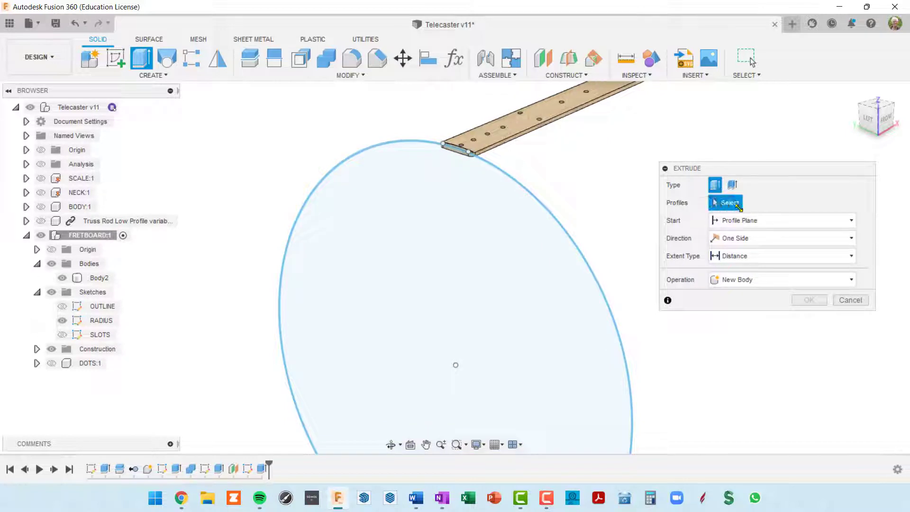
scroll(437, 192, up, 3)
scroll(459, 182, up, 3)
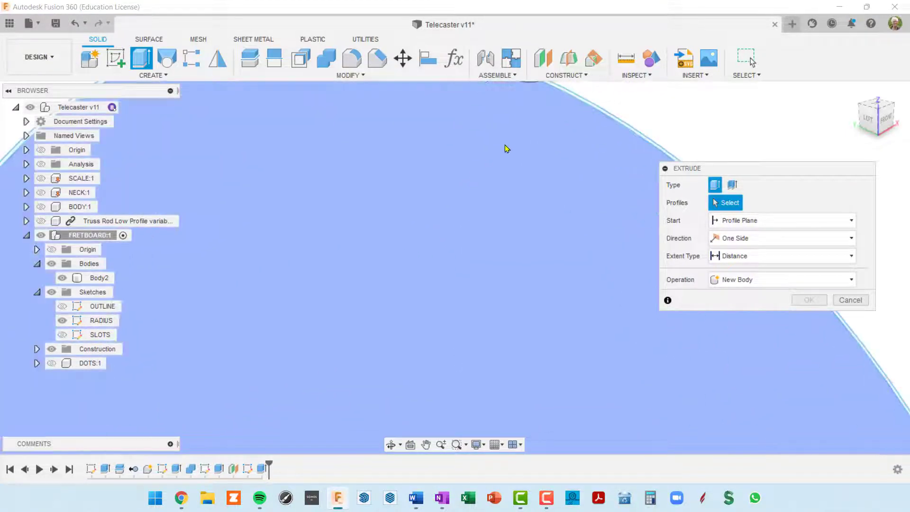
middle_drag(504, 146, 410, 258)
Cut the circular profile -25.845 in along the neck
click(444, 264)
scroll(447, 271, down, 3)
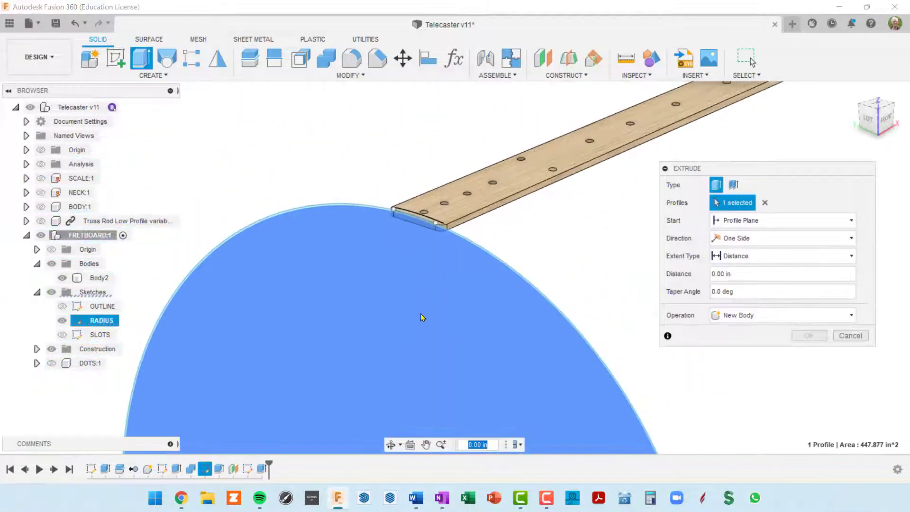
scroll(403, 378, down, 5)
middle_drag(408, 391, 437, 259)
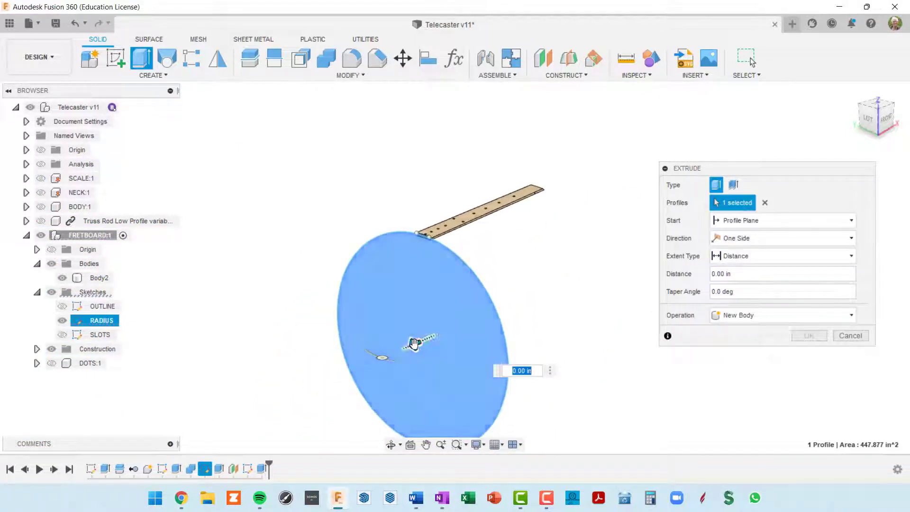
drag(416, 342, 591, 268)
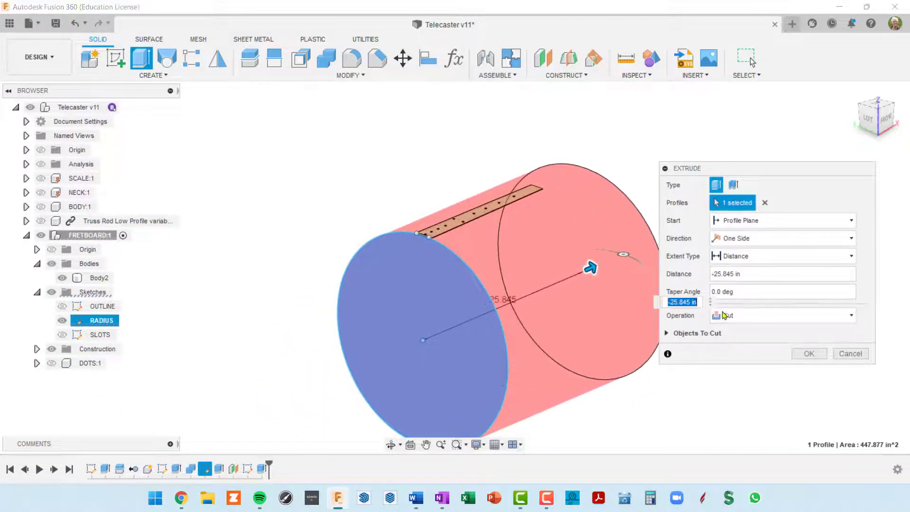
click(809, 353)
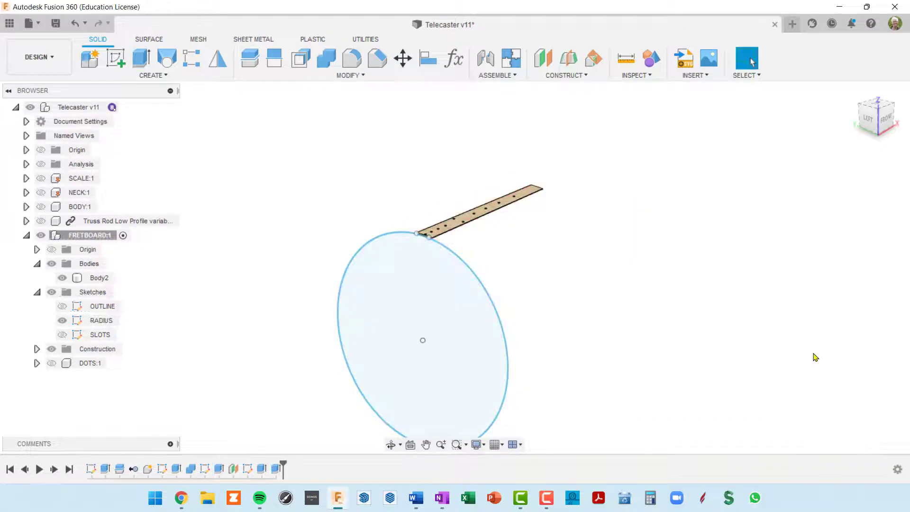
click(396, 338)
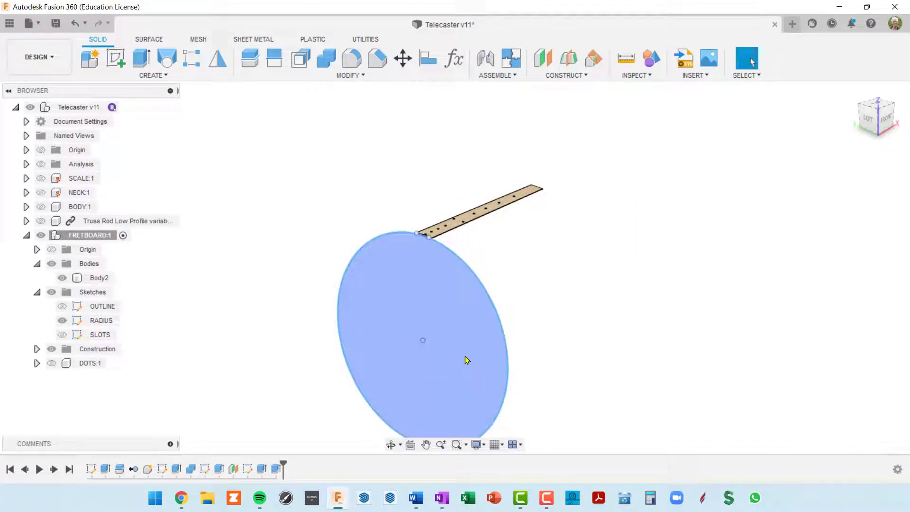
shift+middle_drag(483, 353, 498, 357)
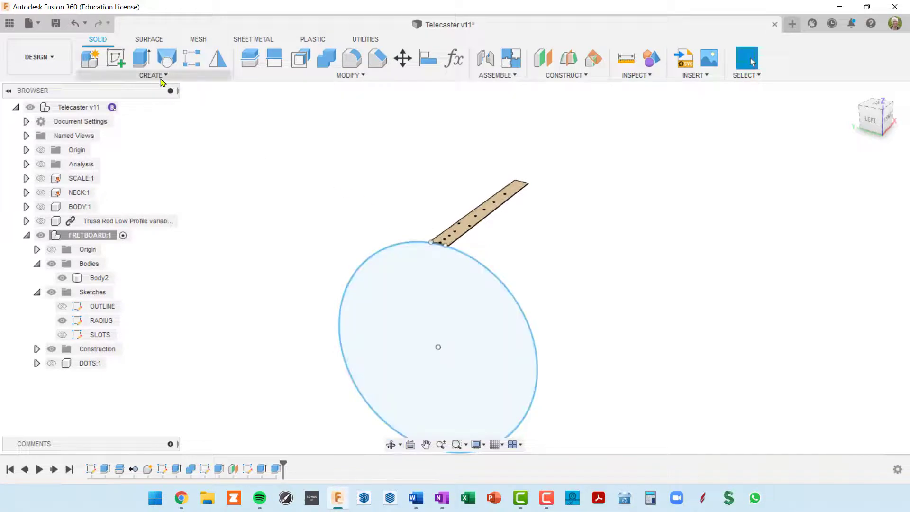
Extrude the circle profile -34.463 in as a New Body, creating cylinder Body3
click(141, 58)
scroll(564, 274, up, 2)
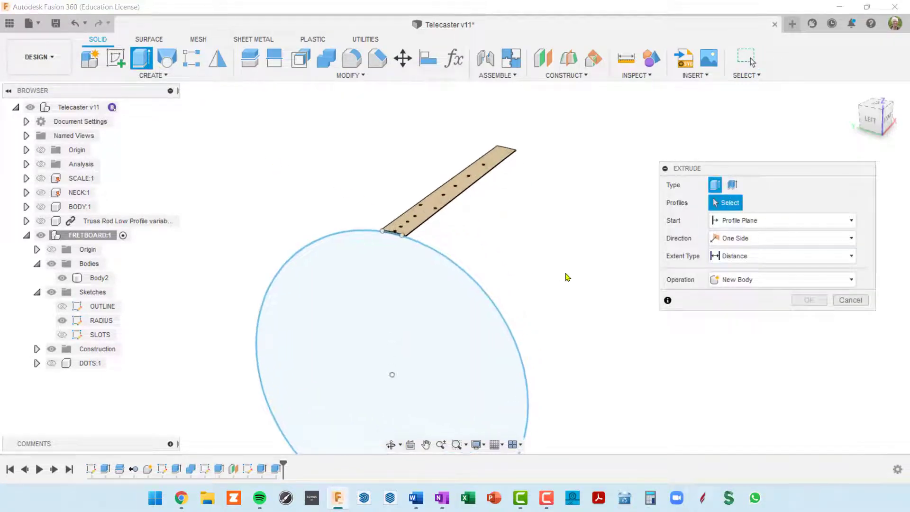
scroll(464, 233, up, 4)
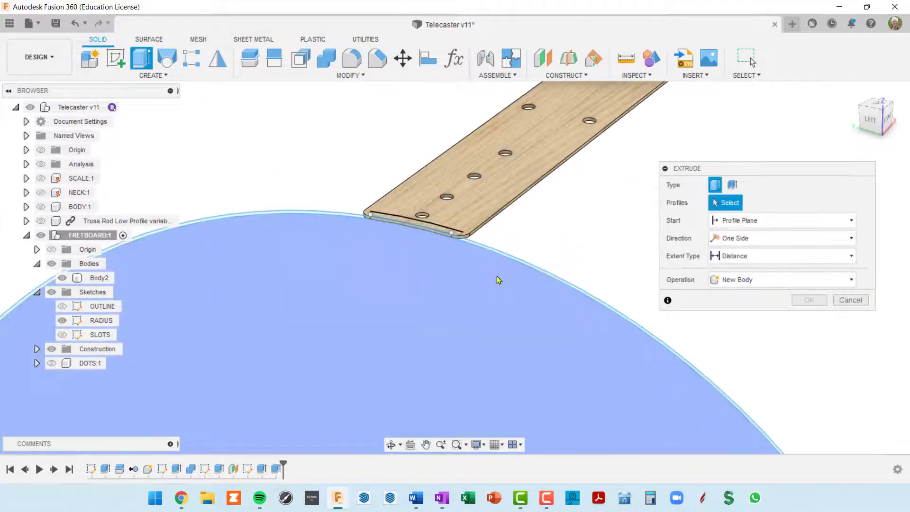
click(500, 312)
scroll(502, 313, down, 5)
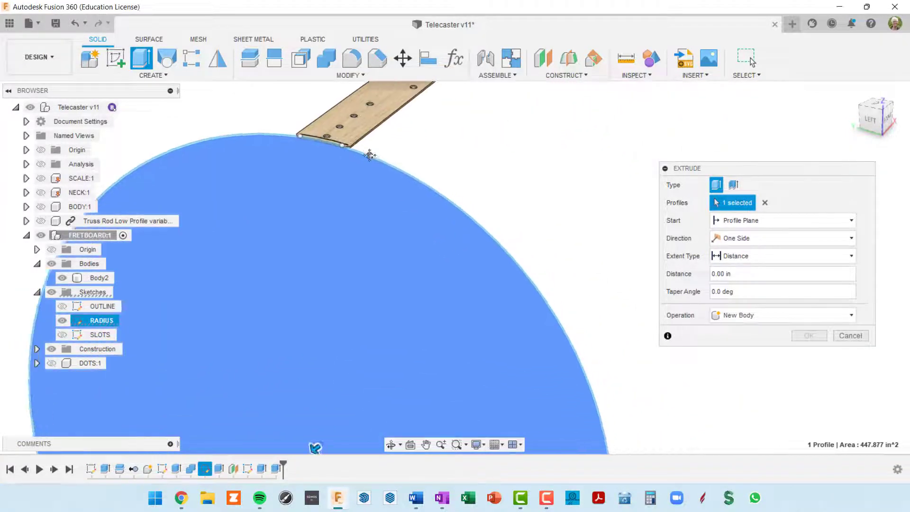
drag(329, 355, 590, 134)
middle_drag(581, 151, 452, 315)
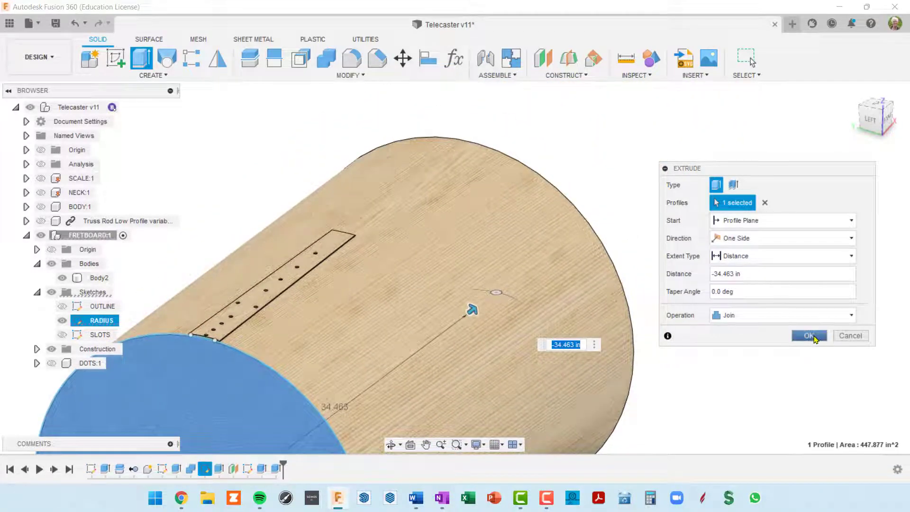
click(852, 315)
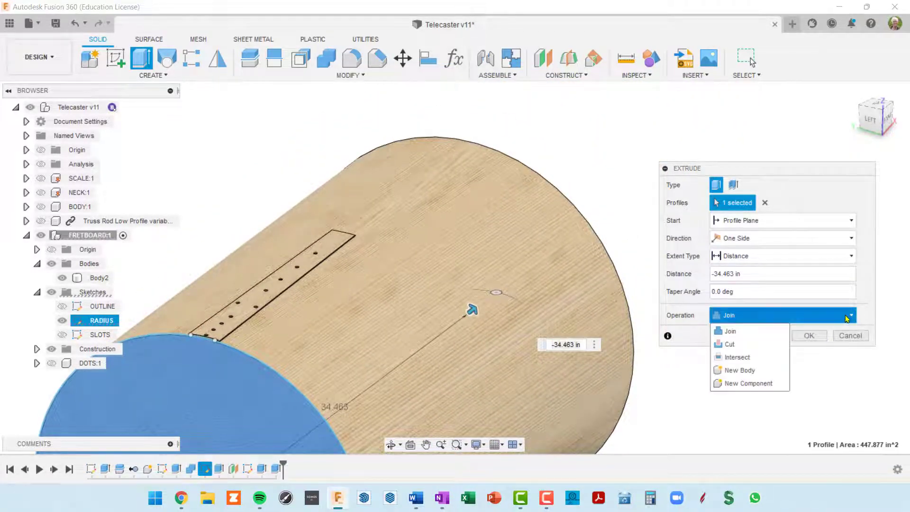
click(743, 370)
click(811, 338)
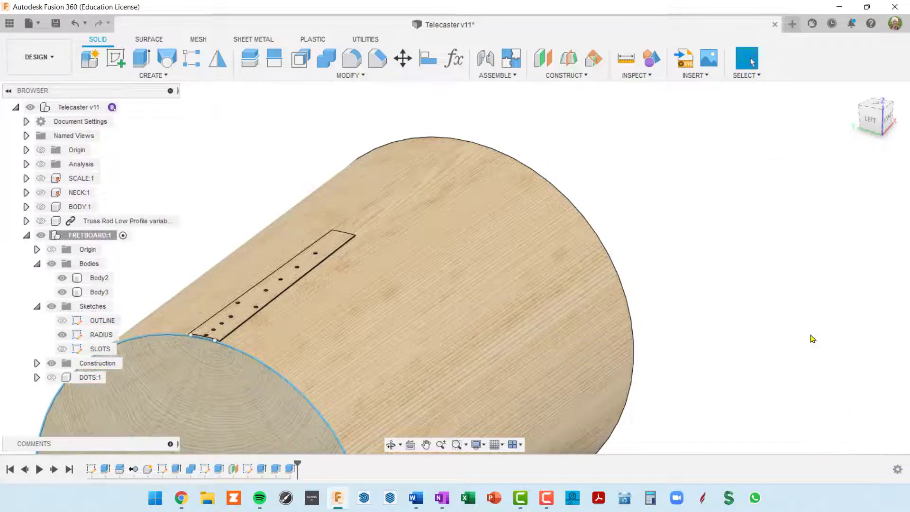
middle_drag(189, 310, 264, 248)
Orbit and pan around the new cylinder, then clear the selection
scroll(262, 274, down, 1)
scroll(262, 274, down, 2)
shift+middle_drag(266, 283, 285, 300)
scroll(360, 290, up, 3)
middle_drag(383, 253, 396, 225)
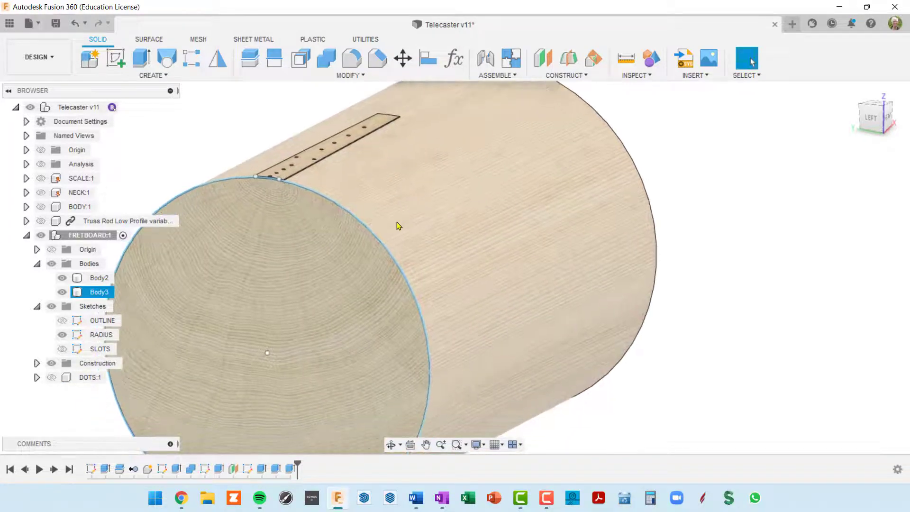
scroll(397, 227, down, 3)
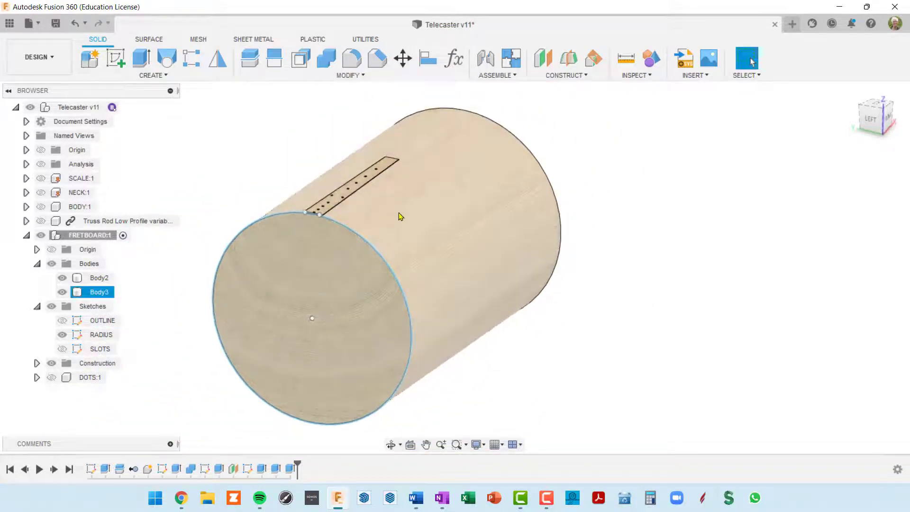
scroll(405, 233, up, 3)
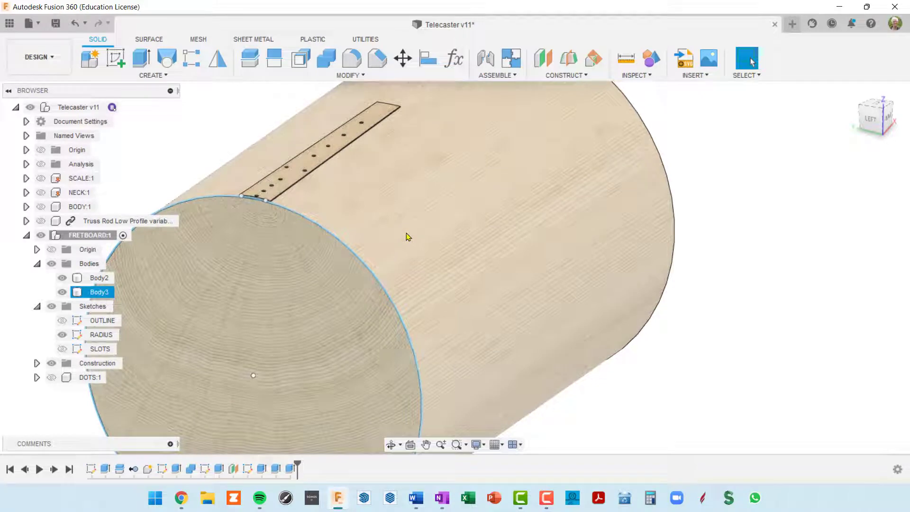
click(700, 290)
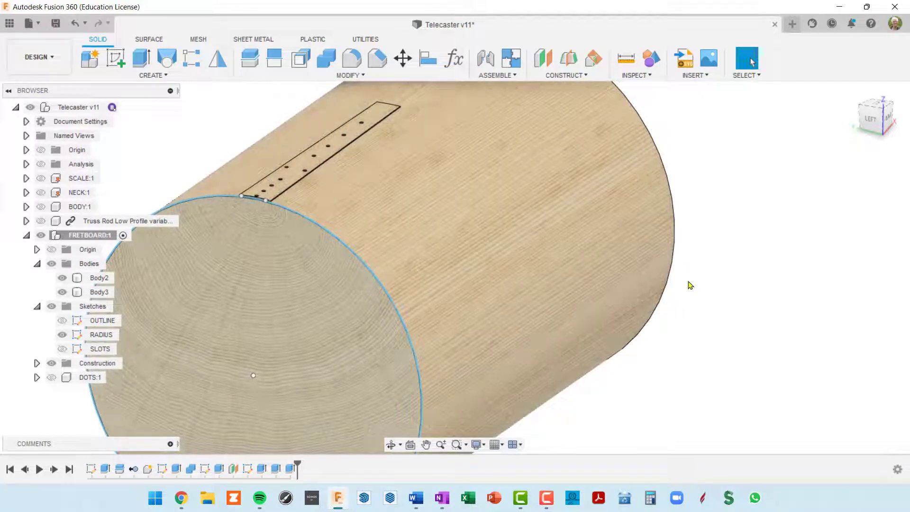
Apply the grey Aluminum - Cast appearance to the Body3 cylinder
key(a)
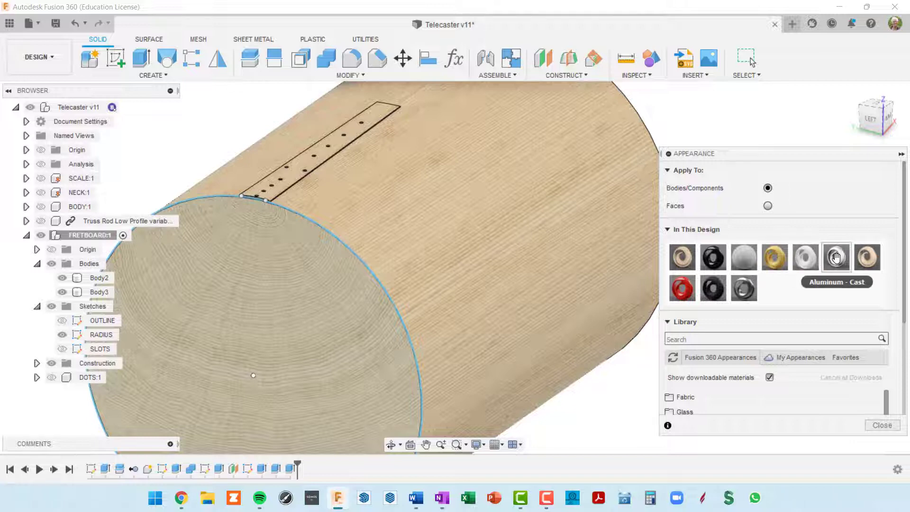
drag(806, 258, 490, 240)
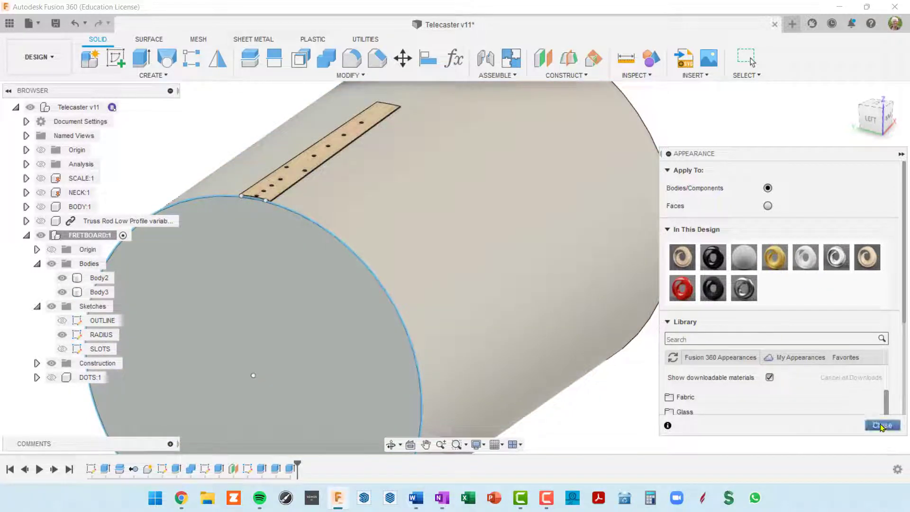
click(882, 427)
scroll(340, 273, down, 5)
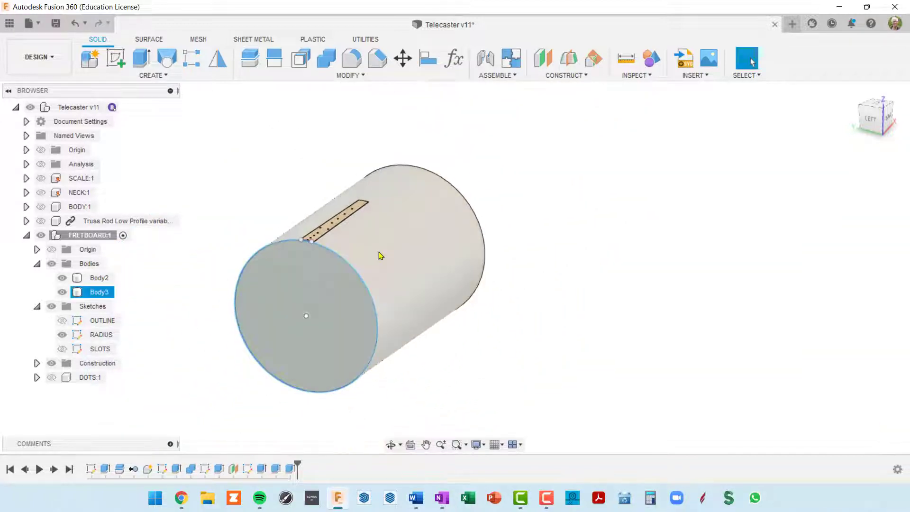
shift+middle_drag(380, 251, 376, 263)
scroll(355, 260, up, 7)
mouse_move(281, 274)
shift+middle_down()
mouse_move(279, 265)
mouse_move(278, 273)
shift+middle_up()
scroll(284, 270, up, 4)
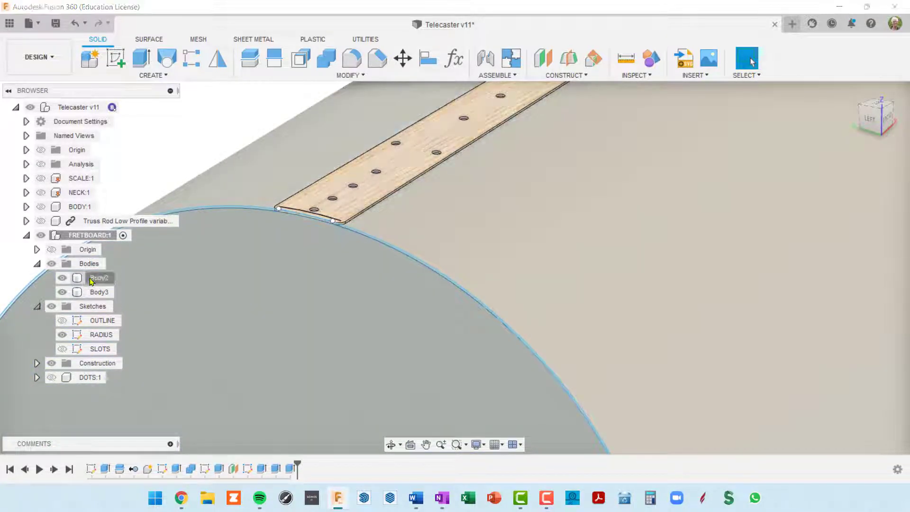
Rename Body2 to FRETBOARD and Body3 to BOTTOM OF SLOT
click(91, 280)
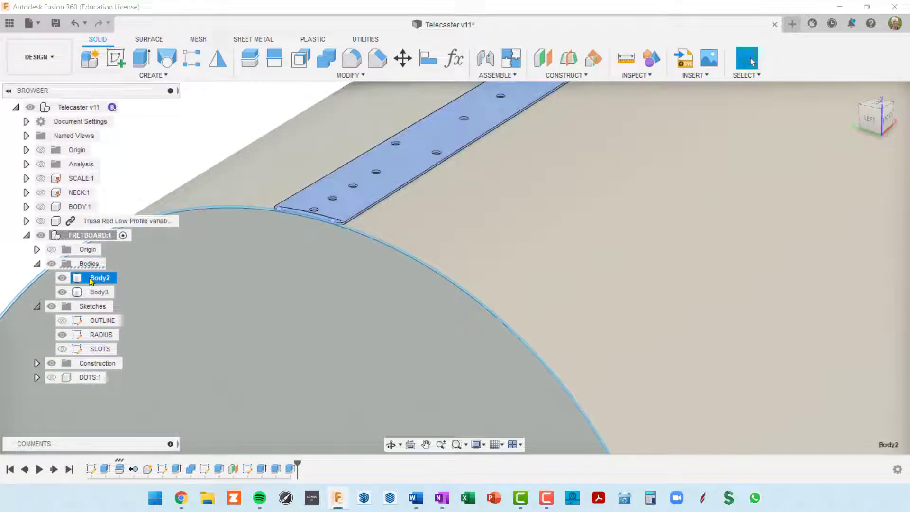
double_click(92, 280)
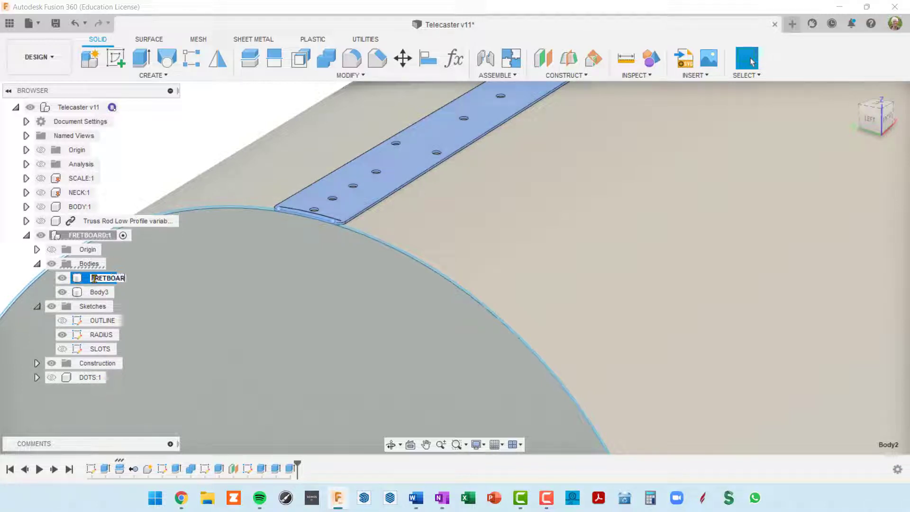
key(Return)
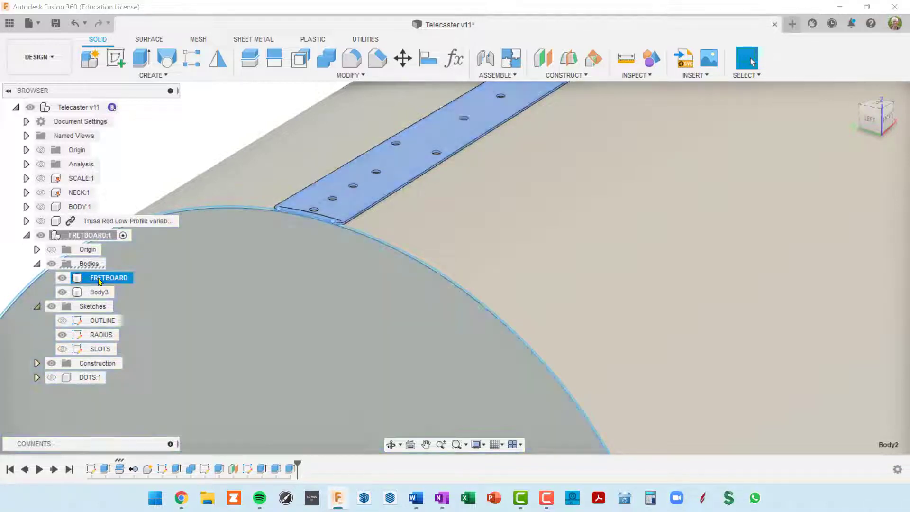
click(99, 294)
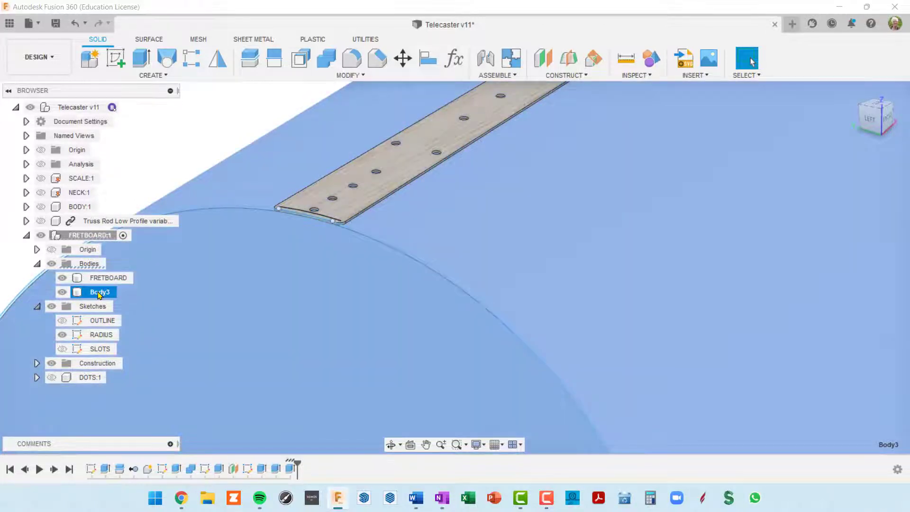
double_click(99, 294)
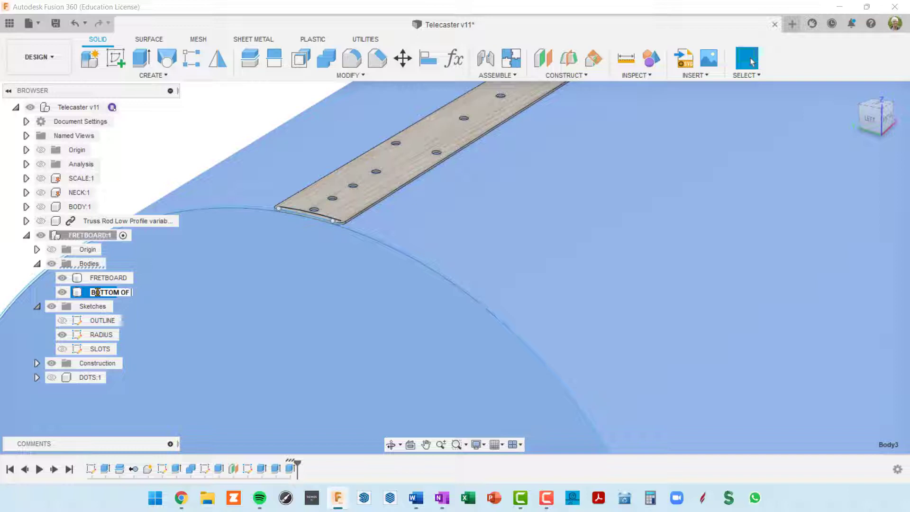
key(Return)
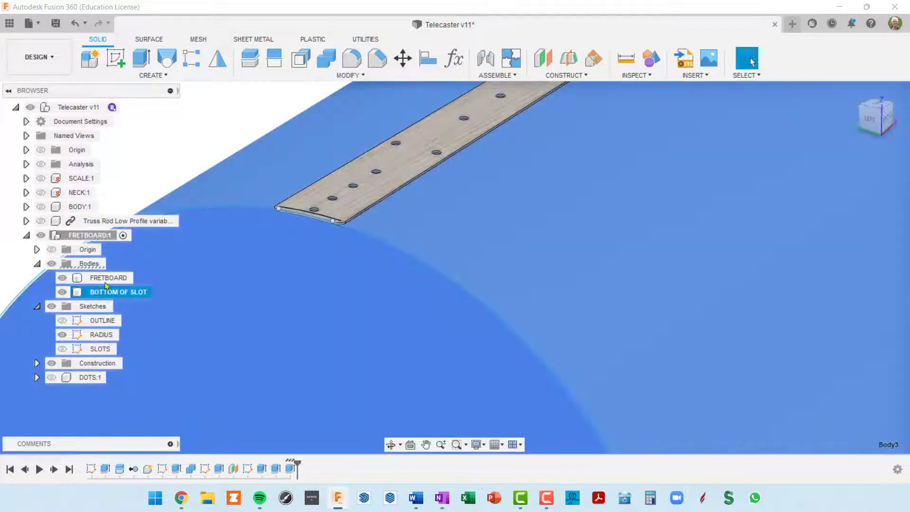
Select the fretboard body and roll the timeline back one feature
scroll(374, 142, down, 6)
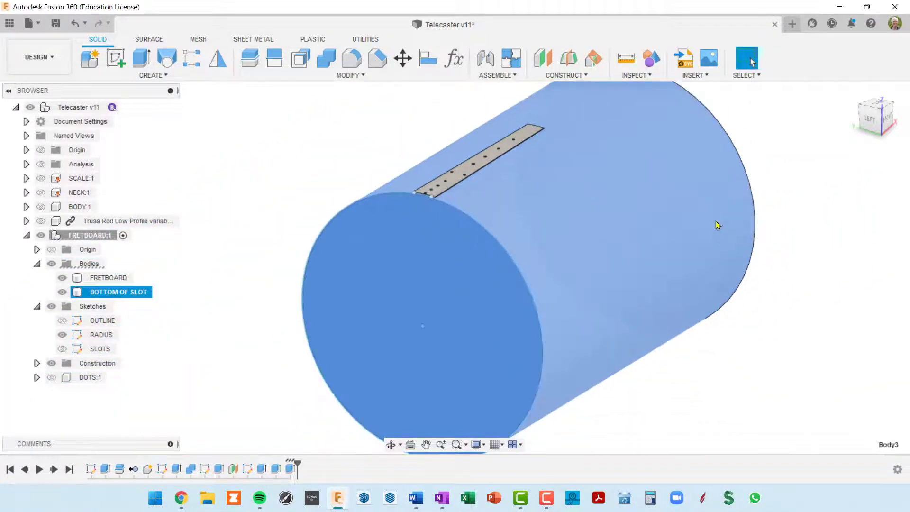
middle_drag(716, 225, 649, 277)
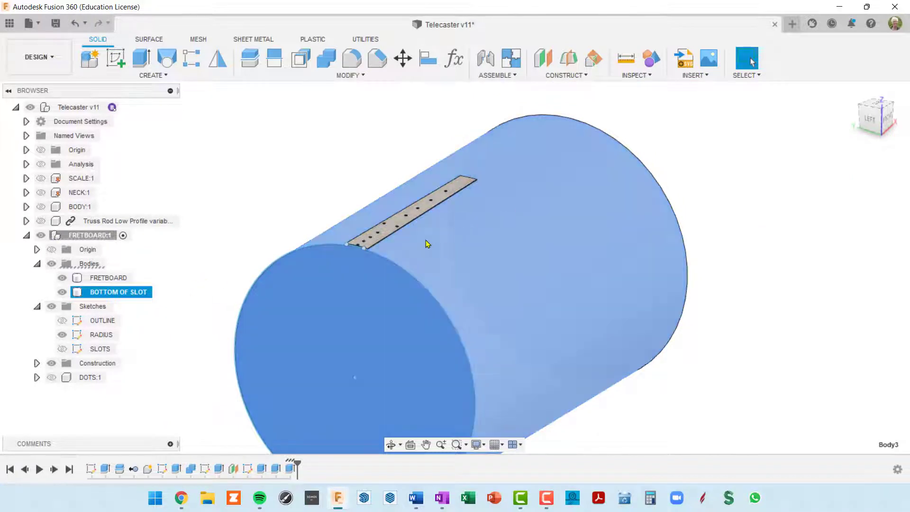
scroll(402, 236, up, 5)
ctrl+click(303, 260)
scroll(291, 264, up, 5)
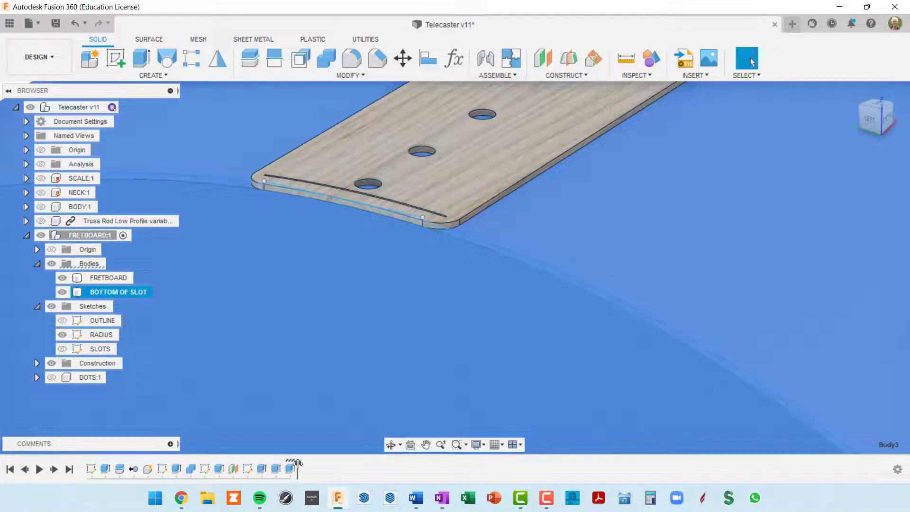
drag(298, 463, 268, 467)
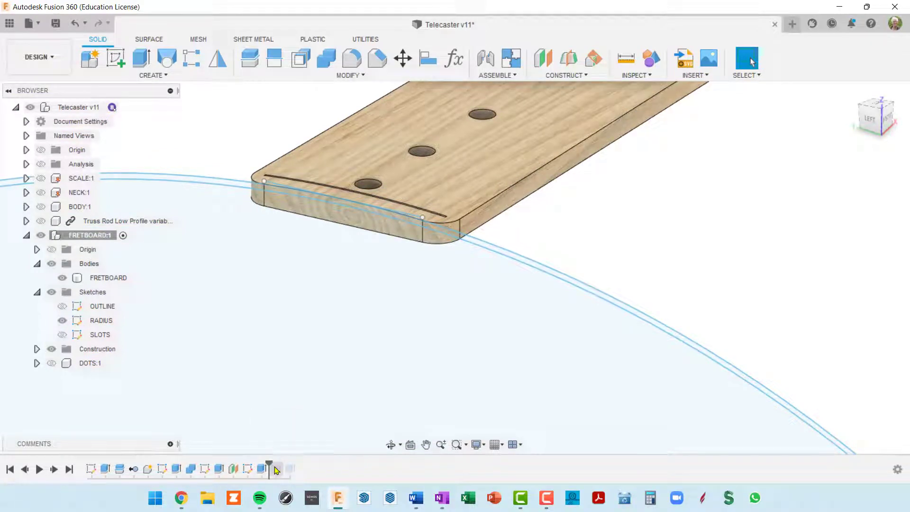
Delete the Extrude4 and Extrude5 features from the timeline
drag(269, 467, 255, 468)
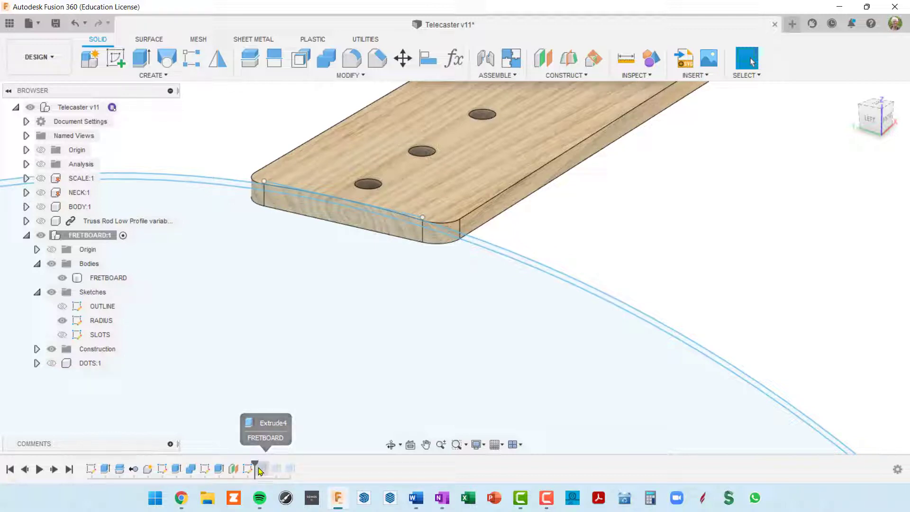
drag(254, 468, 260, 472)
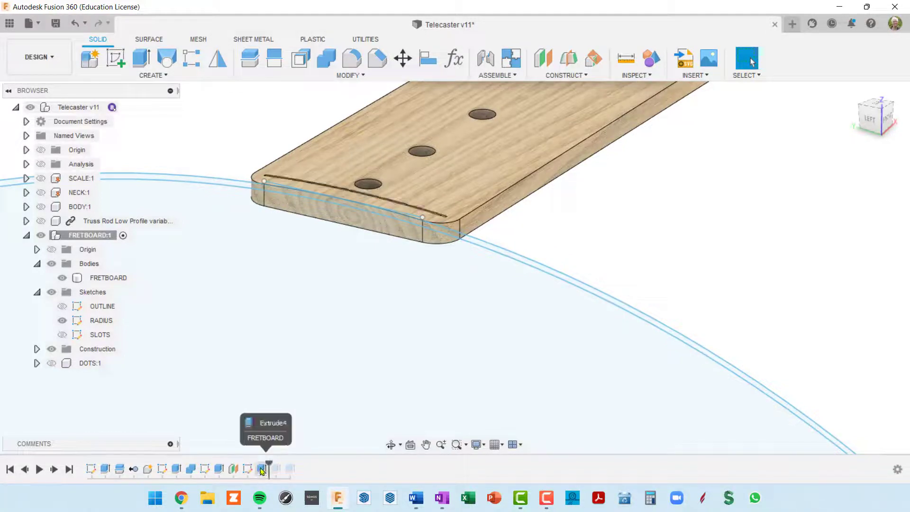
right_click(261, 469)
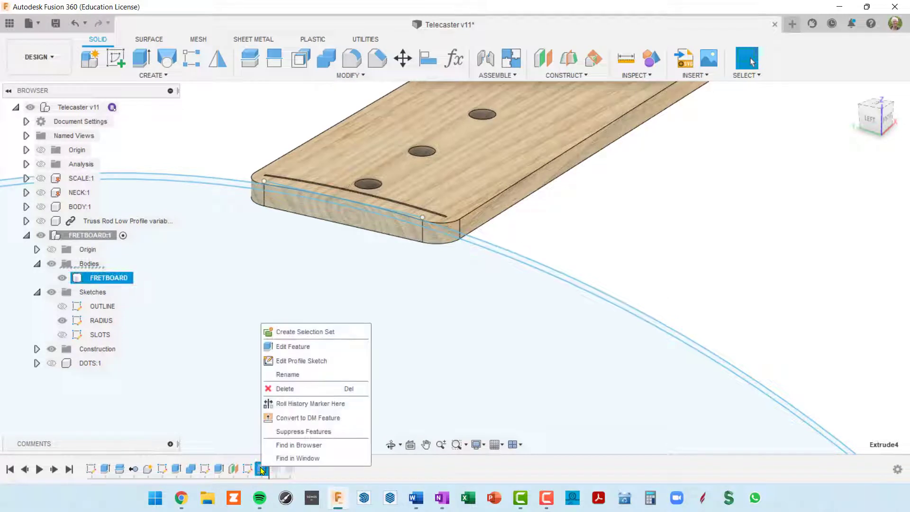
click(286, 388)
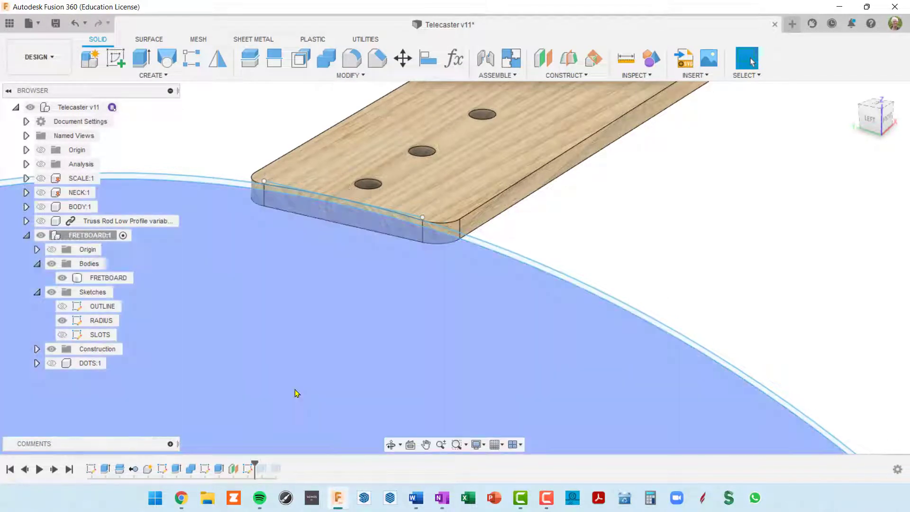
drag(255, 465, 268, 464)
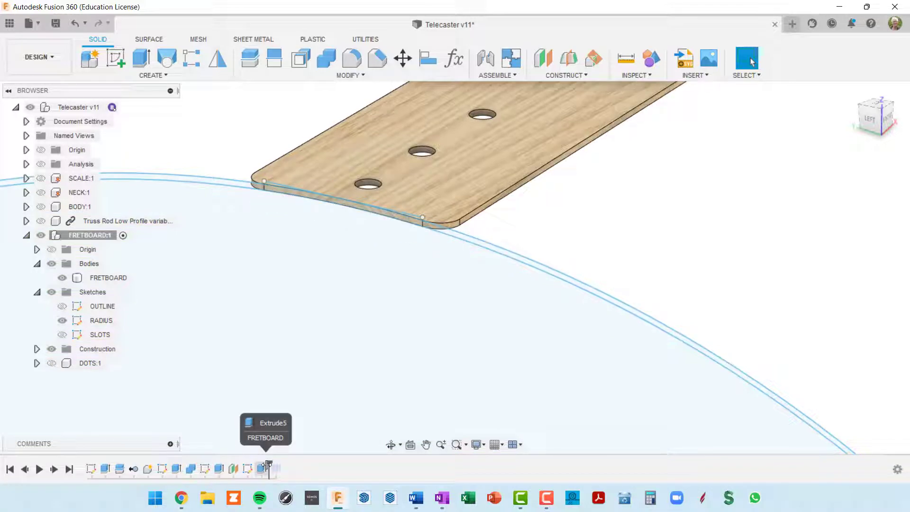
scroll(408, 314, down, 3)
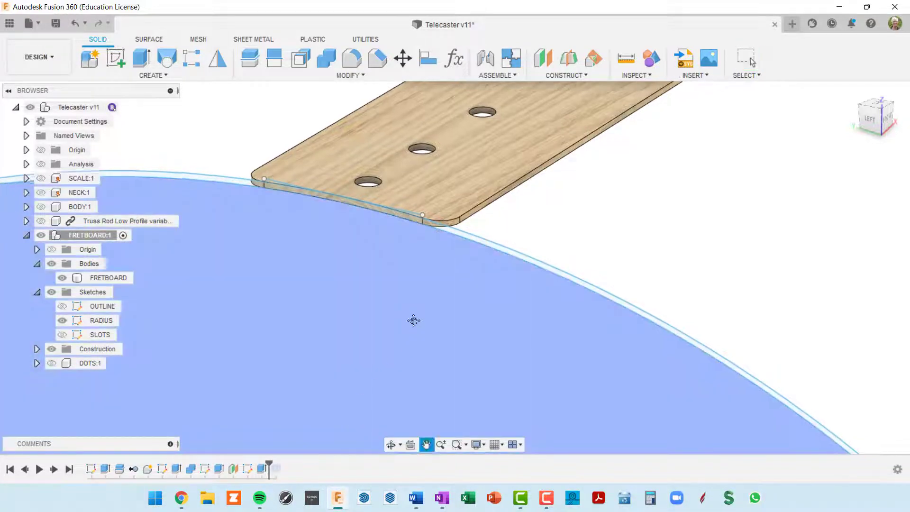
scroll(408, 317, down, 3)
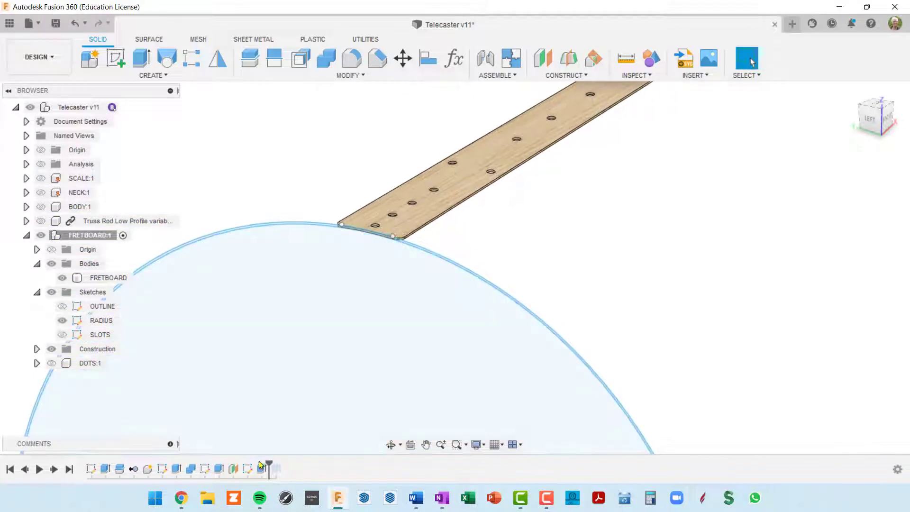
right_click(262, 471)
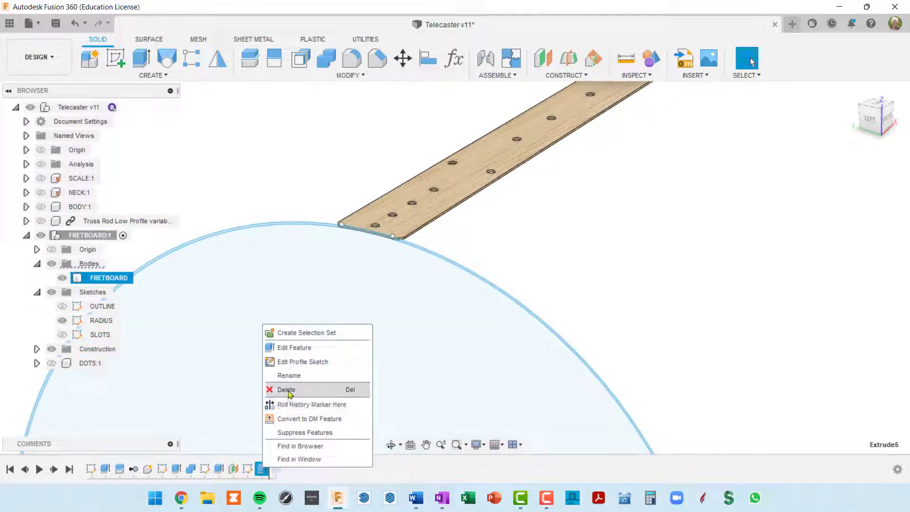
click(287, 386)
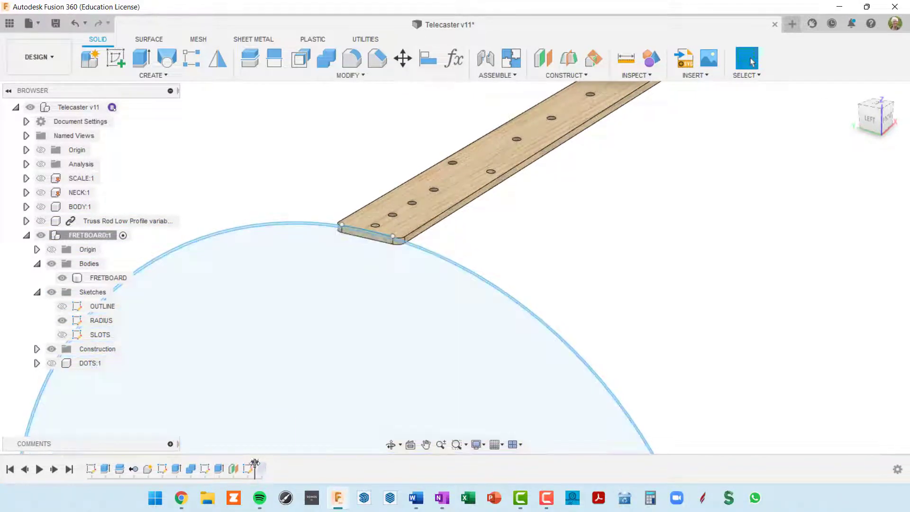
Roll history forward and select the BOTTOM OF SLOT cylinder at the nut end
drag(255, 463, 268, 464)
scroll(495, 288, down, 3)
middle_drag(537, 257, 412, 291)
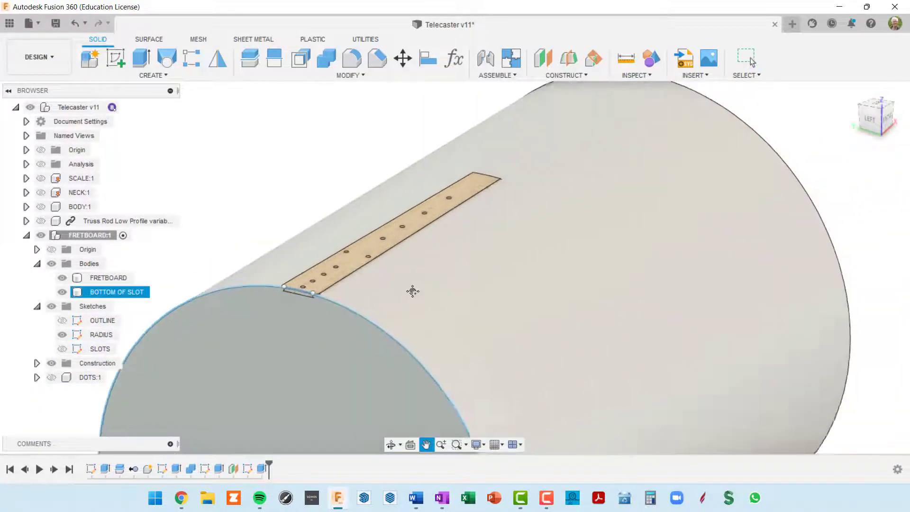
scroll(413, 291, down, 2)
scroll(473, 288, up, 4)
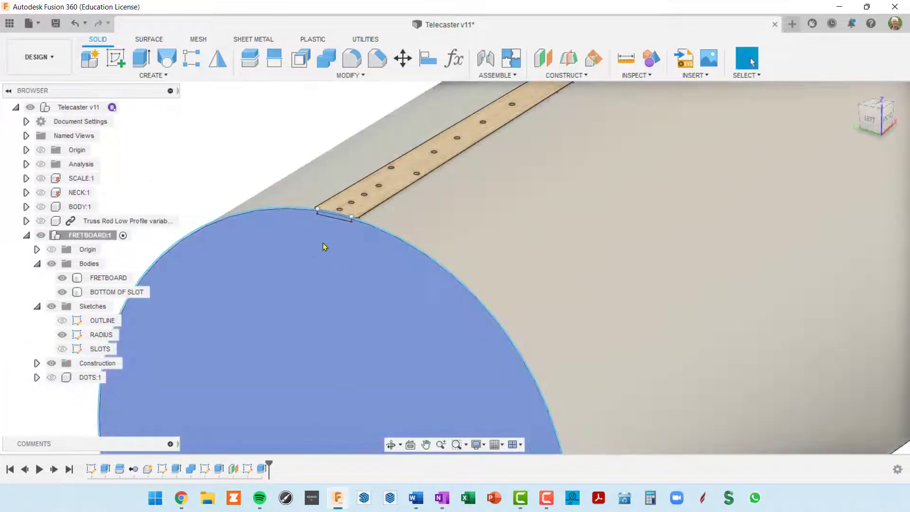
scroll(387, 200, up, 3)
click(387, 200)
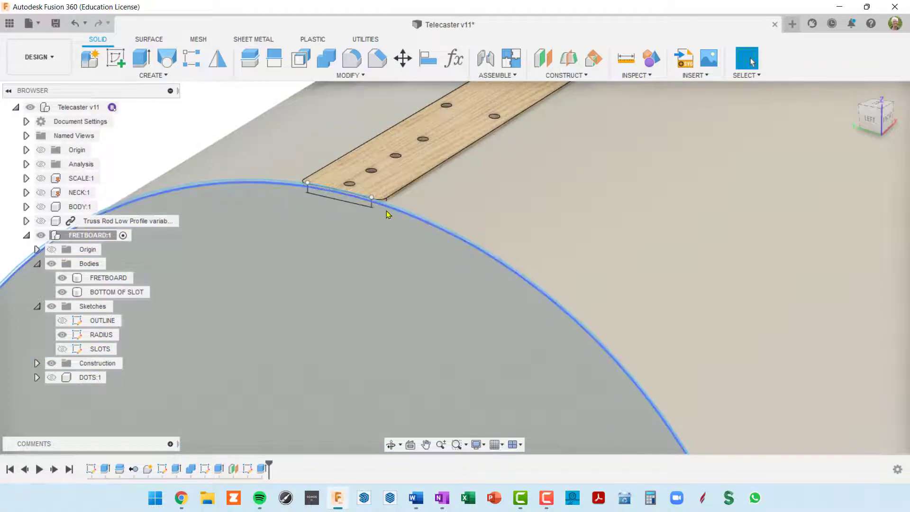
scroll(387, 212, down, 2)
click(394, 237)
middle_drag(398, 246, 394, 279)
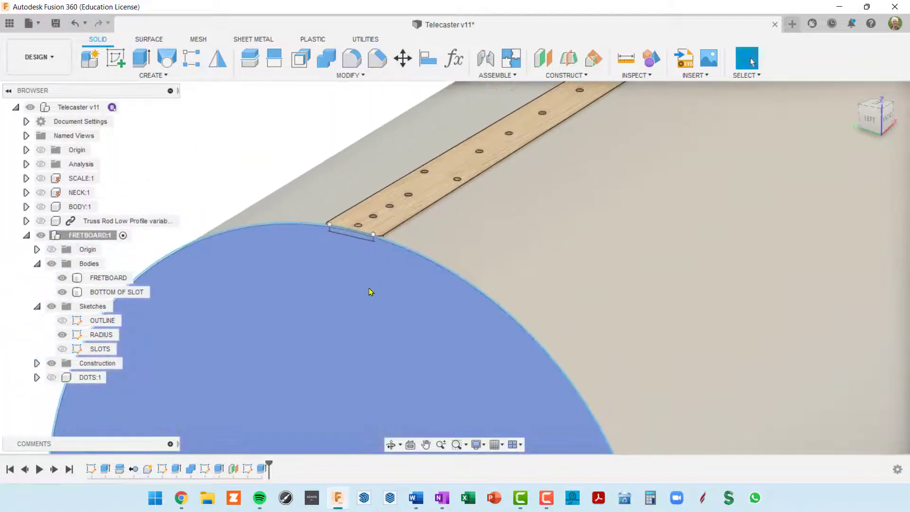
double_click(399, 305)
shift+middle_drag(471, 264, 357, 323)
Show the SLOTS fret lines, pick a slot line near the nut, and start an extrude
key(Escape)
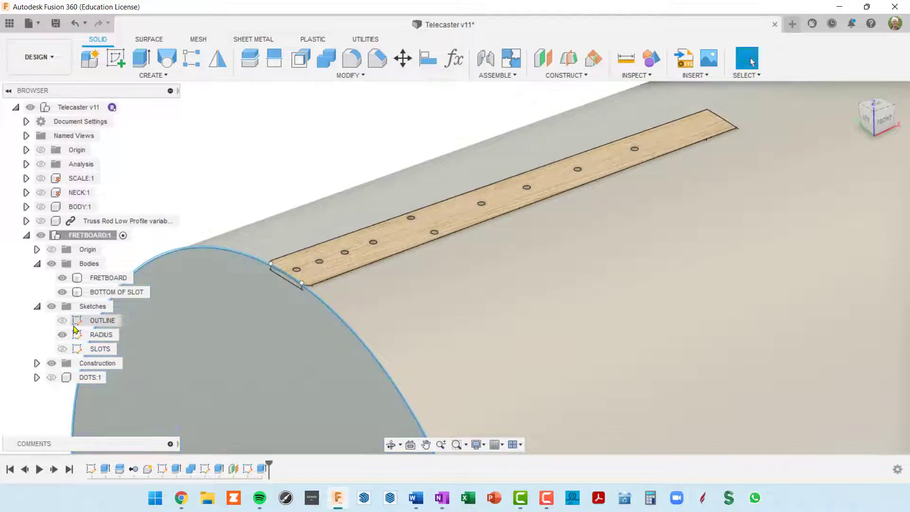
click(62, 348)
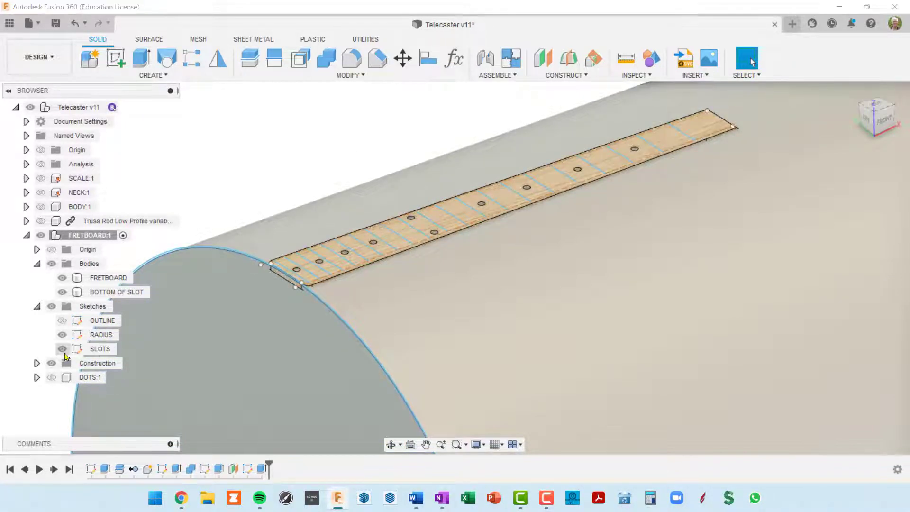
scroll(239, 298, up, 8)
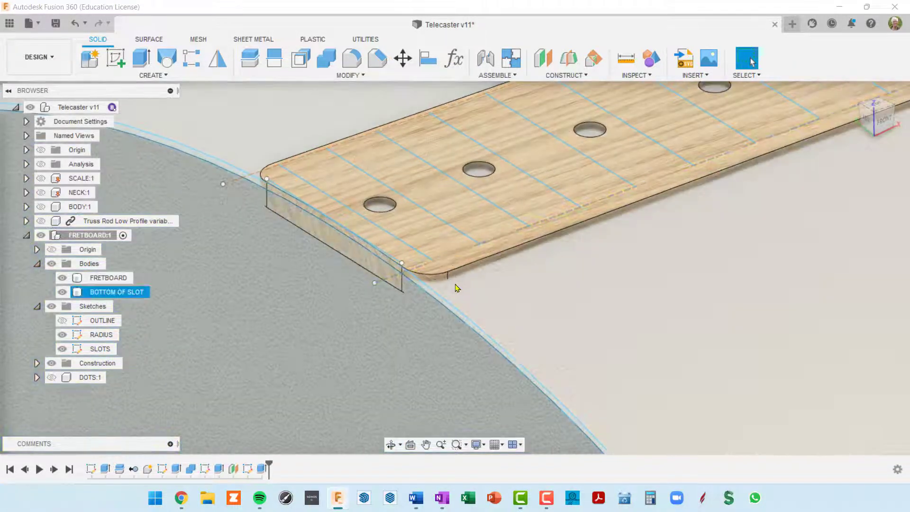
scroll(457, 289, down, 8)
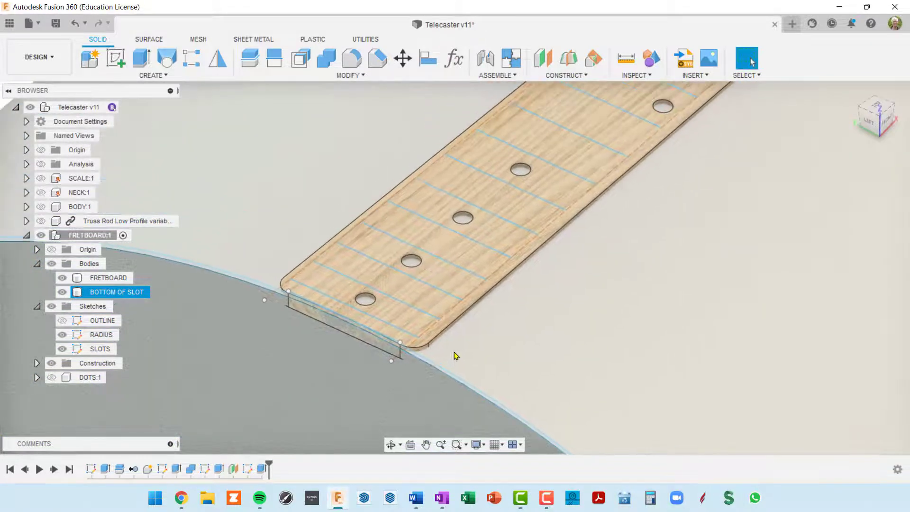
scroll(425, 359, up, 3)
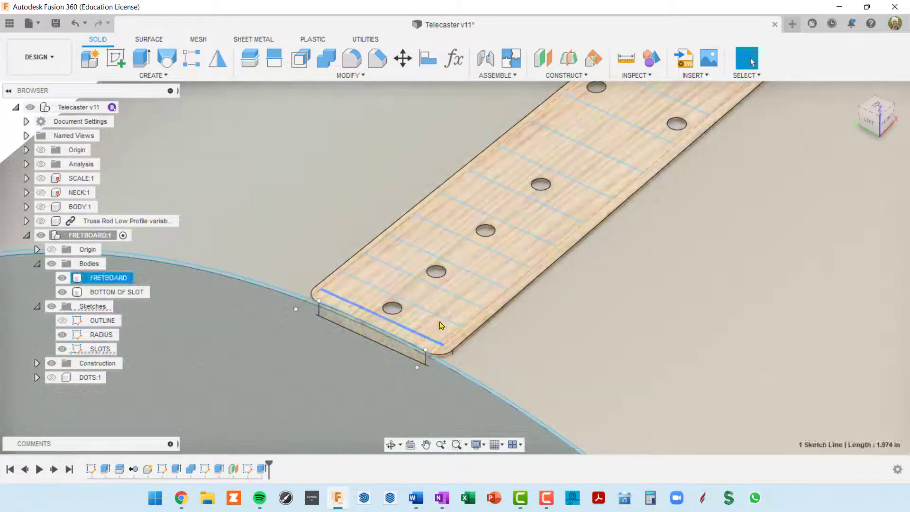
click(444, 321)
click(443, 318)
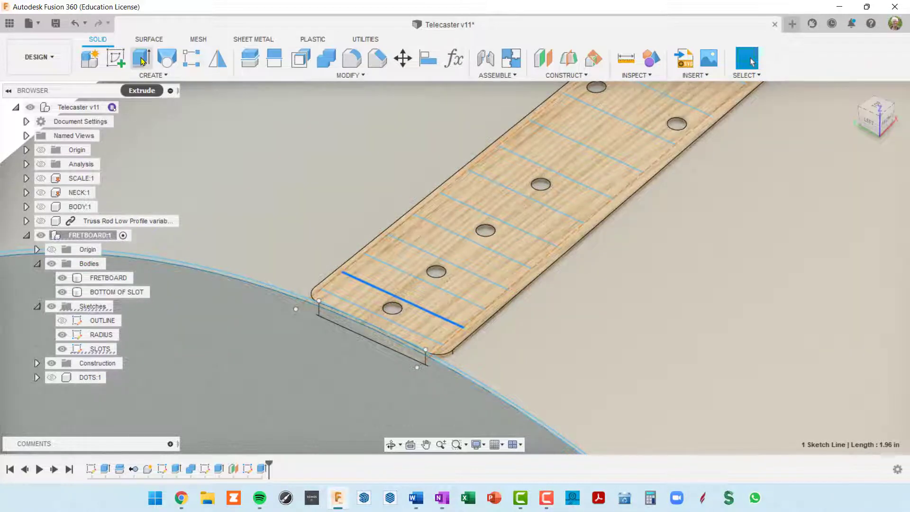
click(142, 60)
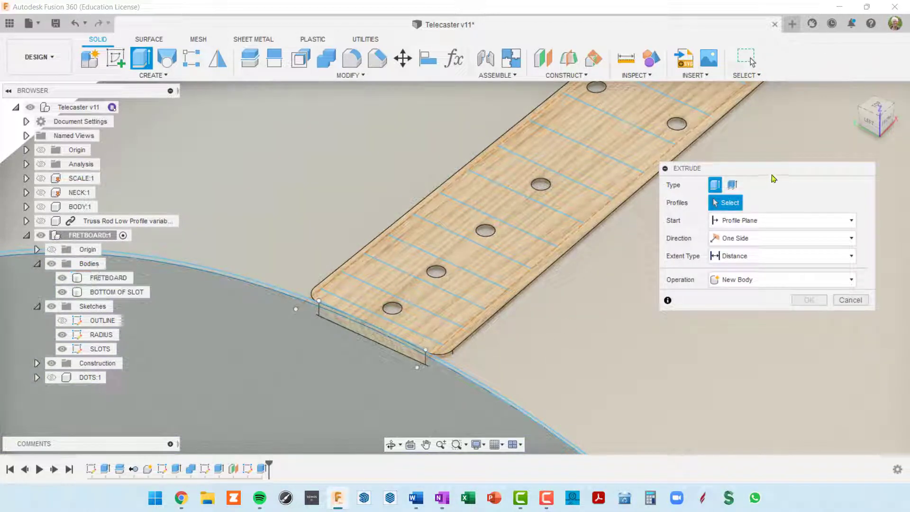
Switch the extrude to thin-wall and select all 21 fret-line profiles along the fretboard
click(736, 186)
click(427, 341)
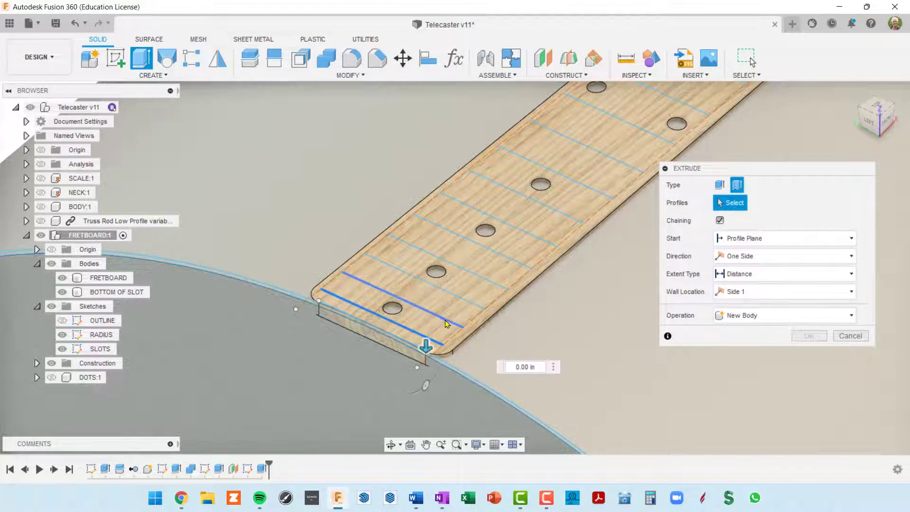
click(463, 299)
click(481, 280)
click(481, 279)
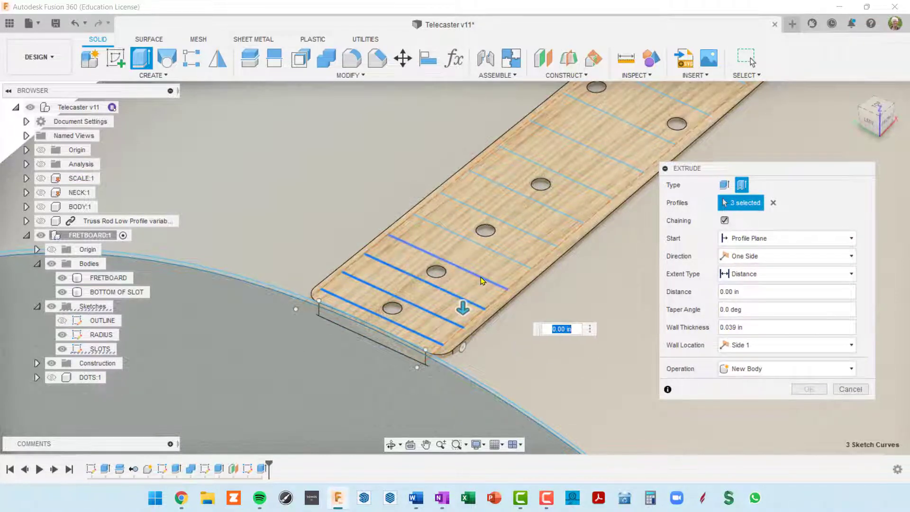
click(510, 257)
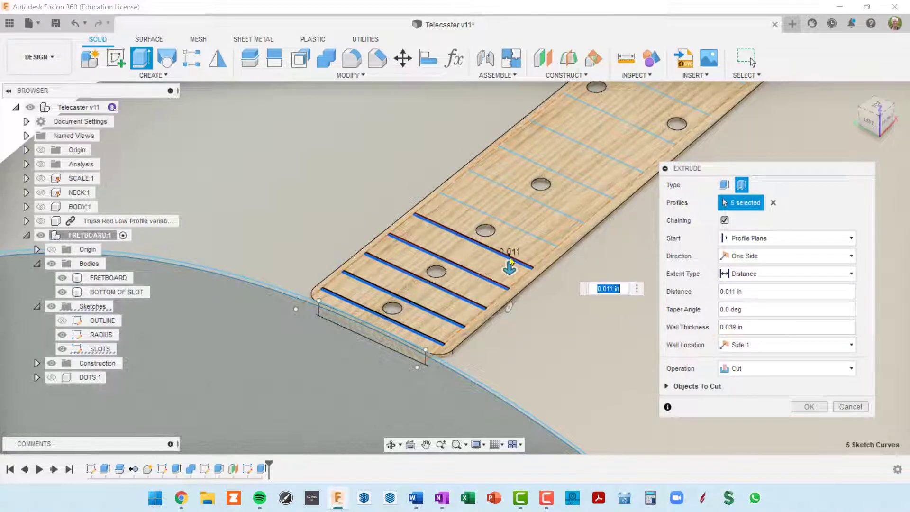
click(559, 240)
middle_drag(558, 241, 480, 311)
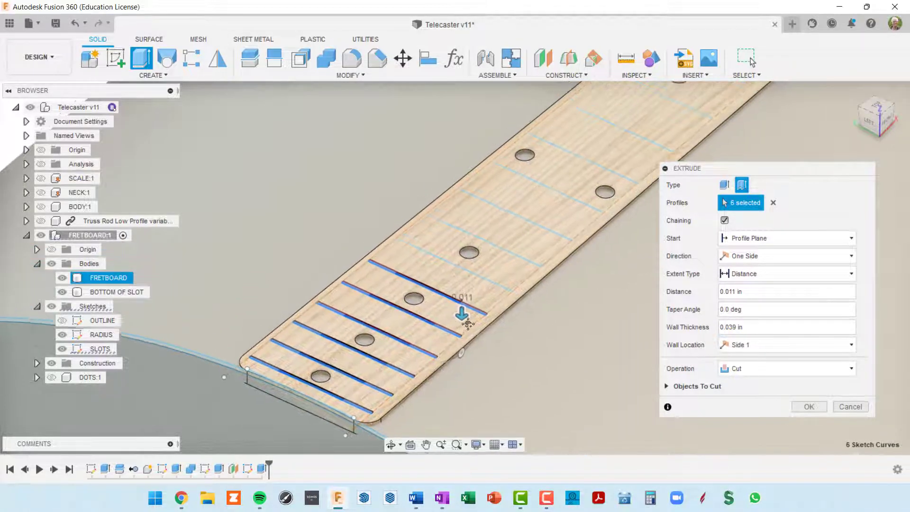
click(491, 289)
click(512, 258)
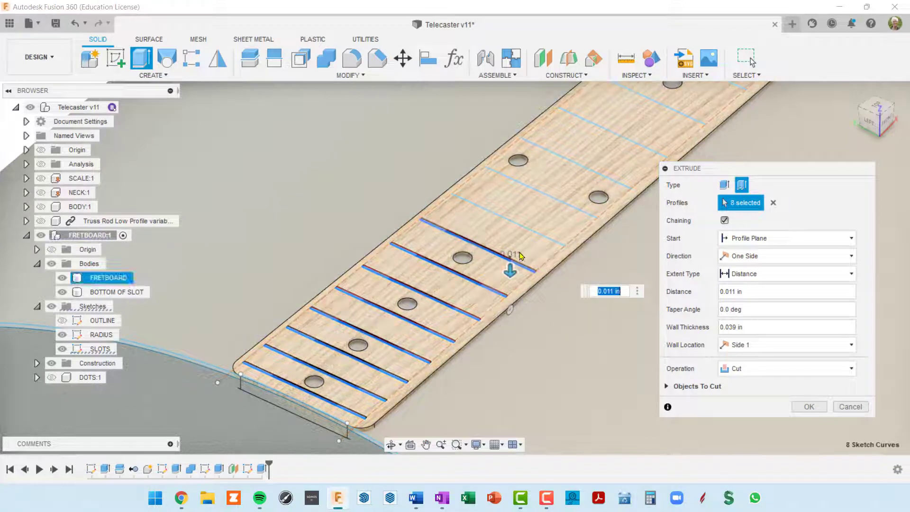
click(537, 232)
middle_drag(572, 204, 529, 254)
click(529, 254)
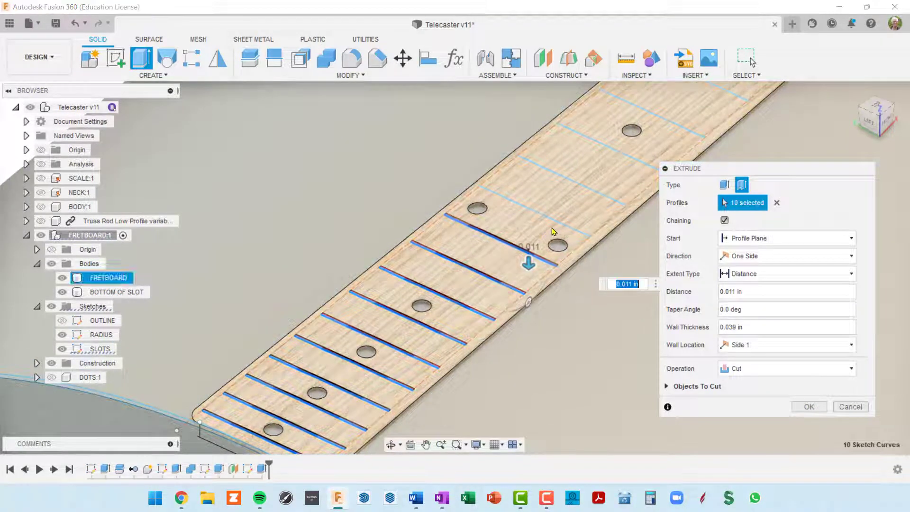
click(559, 222)
middle_drag(559, 221, 476, 295)
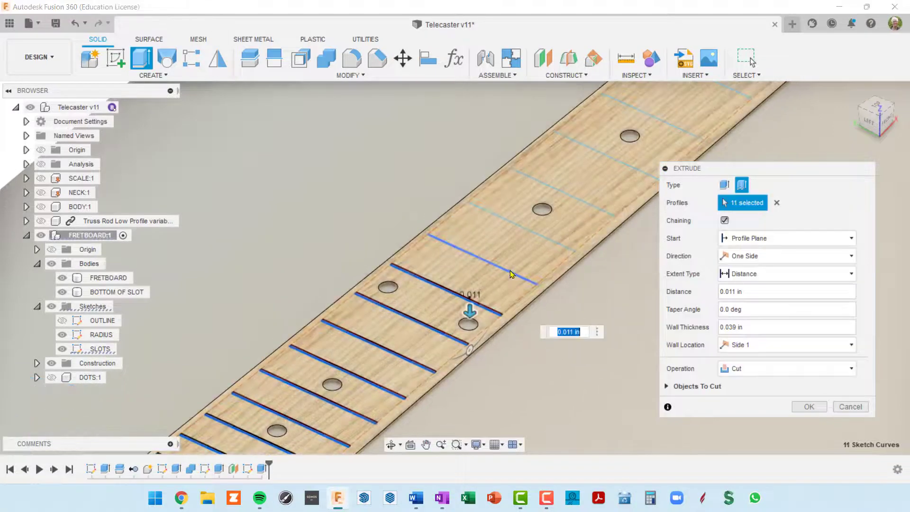
click(511, 271)
click(561, 249)
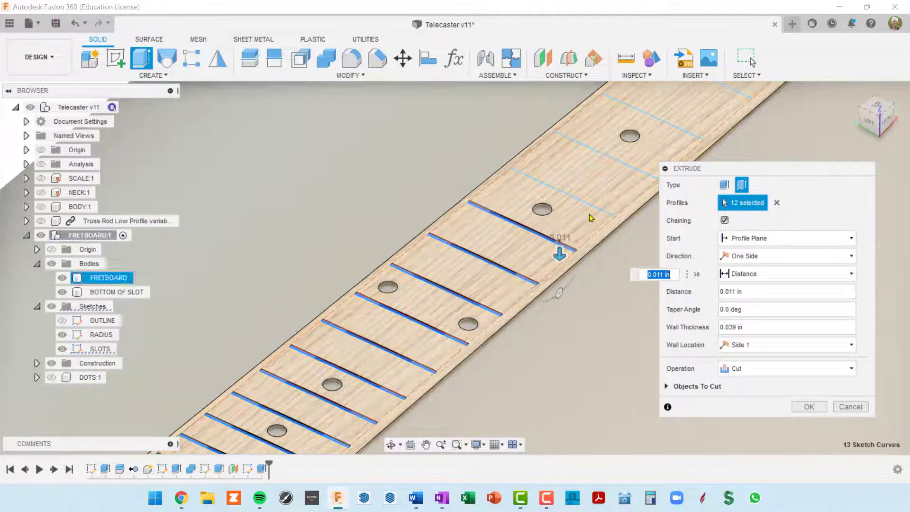
middle_drag(561, 249, 452, 324)
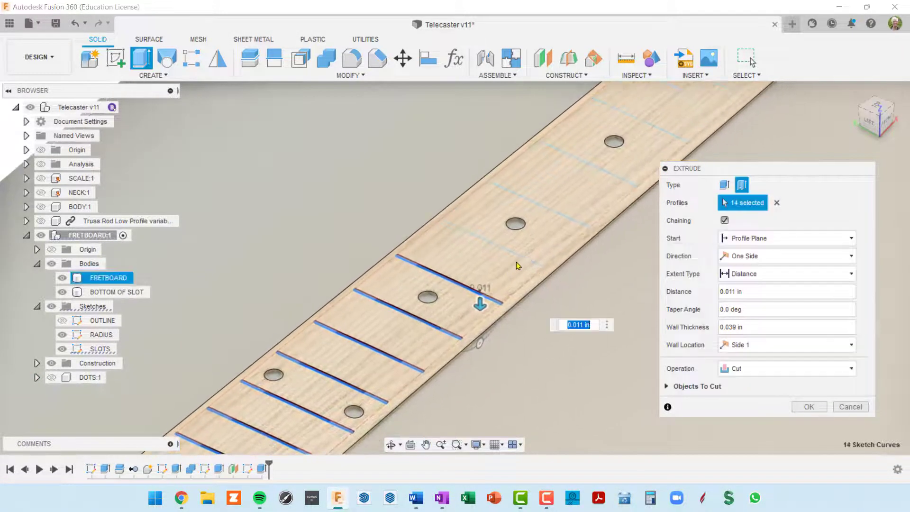
click(518, 256)
click(572, 222)
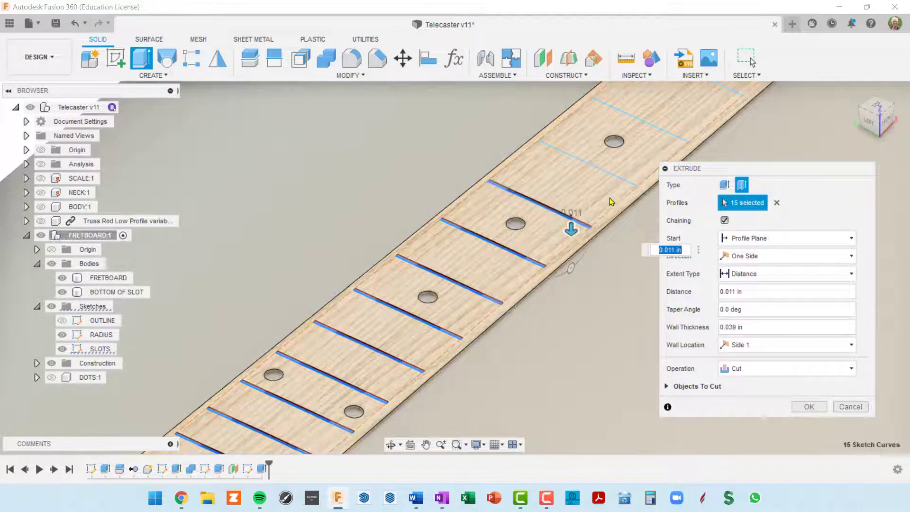
click(620, 179)
middle_drag(603, 195, 383, 363)
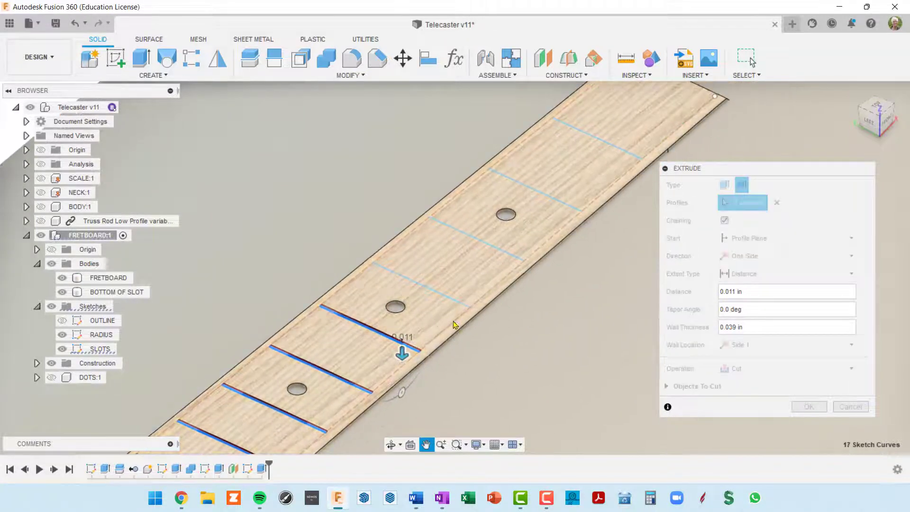
click(462, 301)
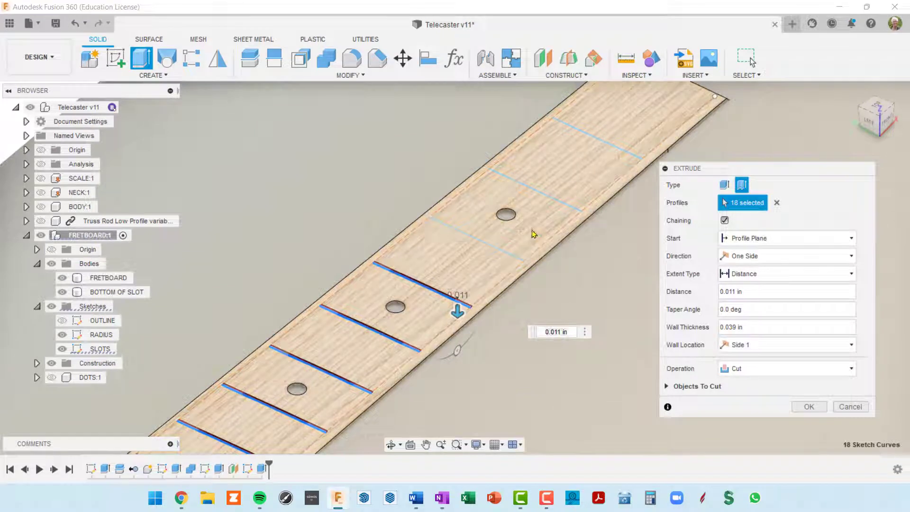
click(558, 199)
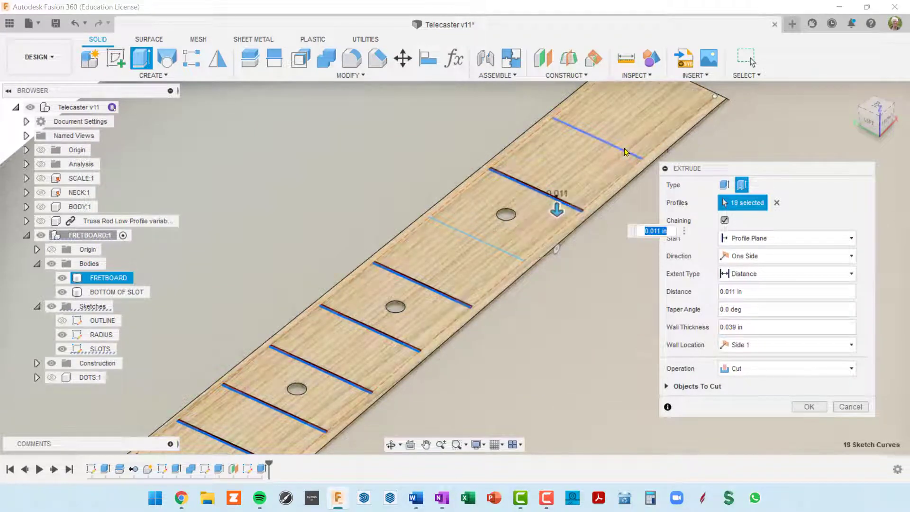
click(623, 148)
scroll(605, 198, down, 3)
scroll(604, 198, down, 2)
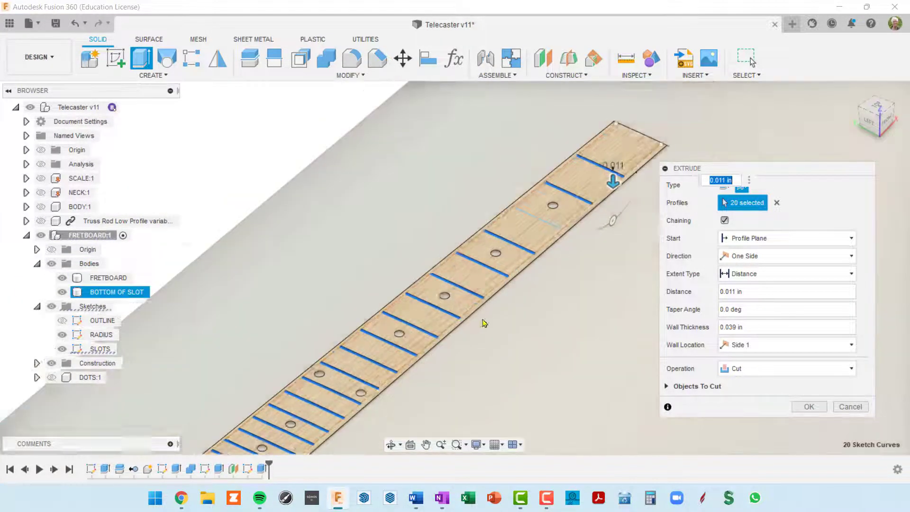
middle_drag(483, 323, 678, 111)
scroll(441, 279, up, 2)
middle_drag(497, 253, 368, 333)
middle_drag(449, 281, 303, 438)
middle_drag(573, 199, 534, 262)
click(521, 241)
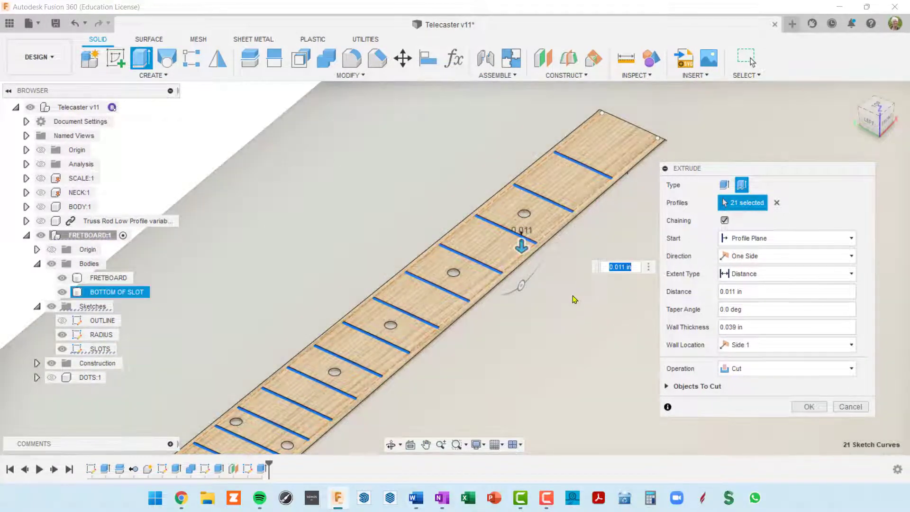
shift+middle_drag(572, 296, 690, 203)
scroll(300, 348, up, 6)
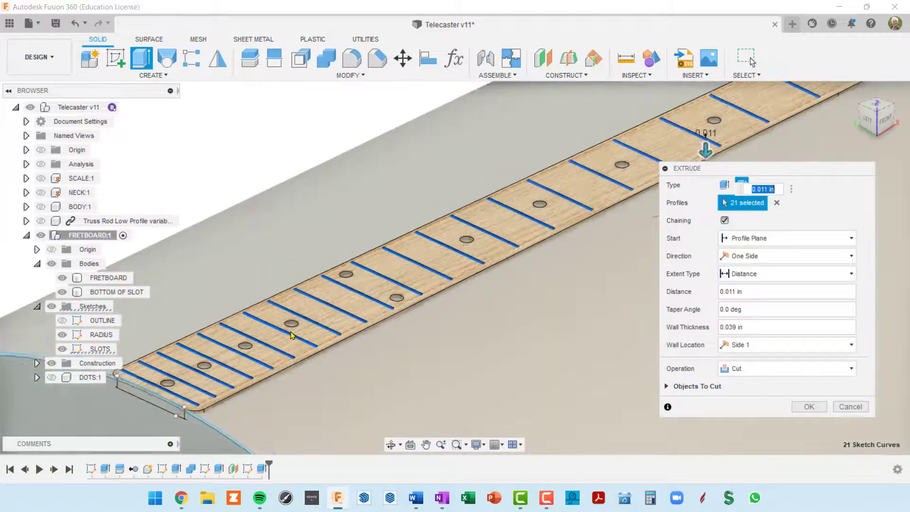
scroll(302, 351, up, 5)
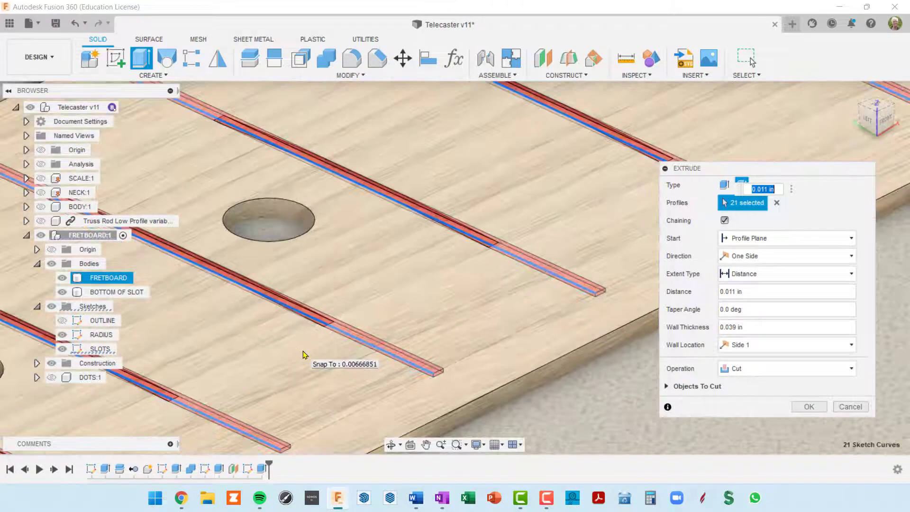
scroll(303, 353, down, 5)
scroll(303, 353, up, 4)
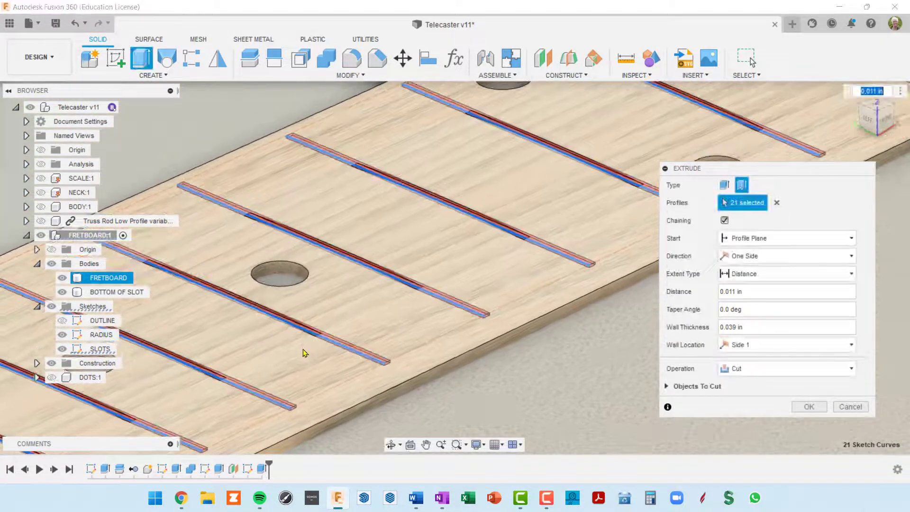
middle_drag(400, 329, 457, 289)
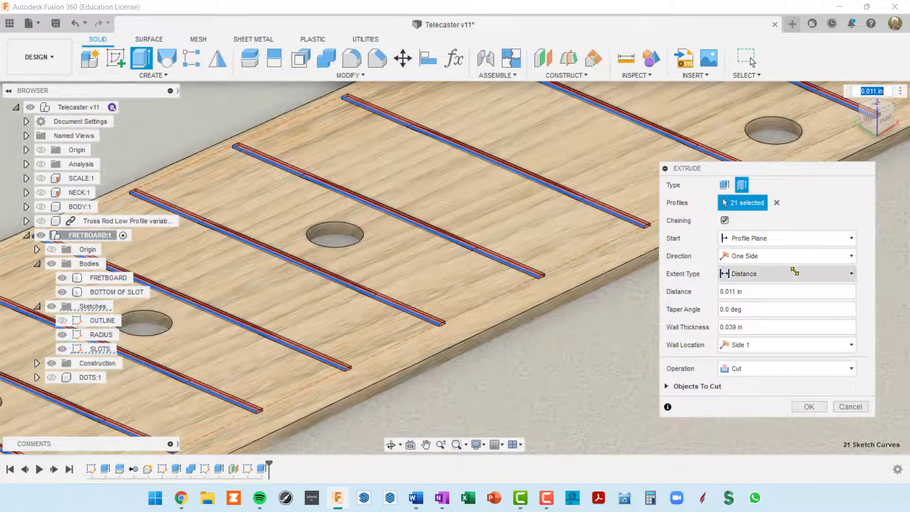
Start from Object, extend To Object at BOTTOM OF SLOT, centre the 0.023 in walls, and cut
click(850, 238)
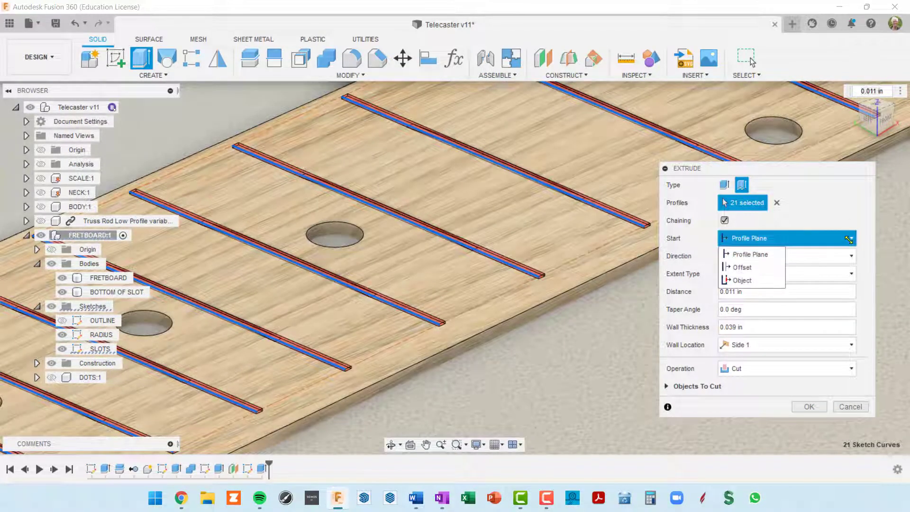
click(741, 280)
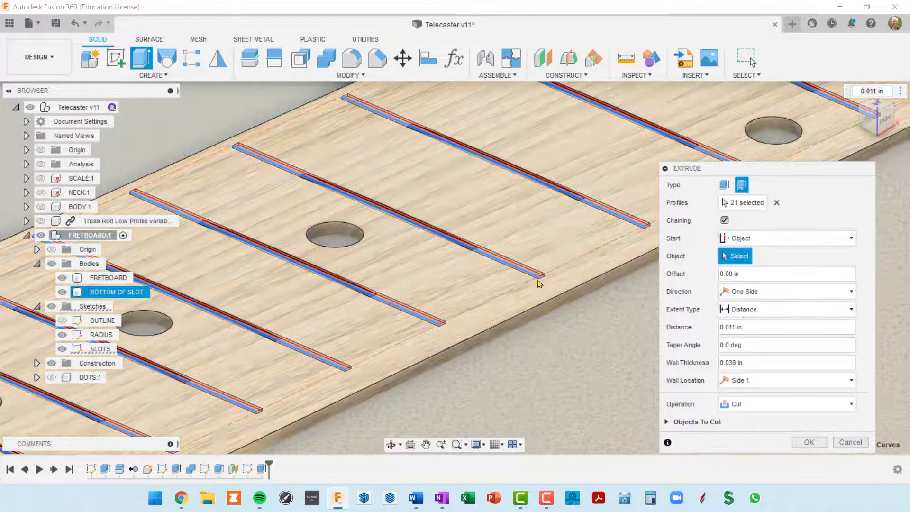
click(478, 293)
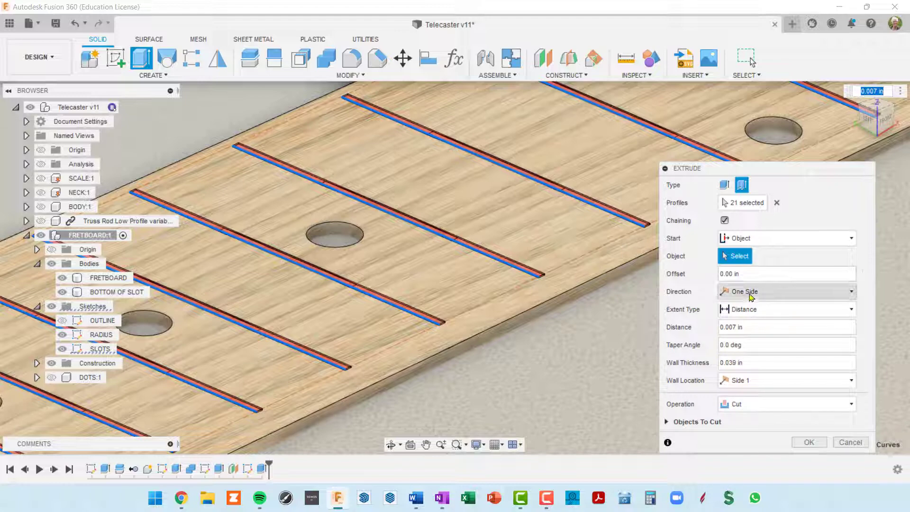
scroll(560, 324, down, 3)
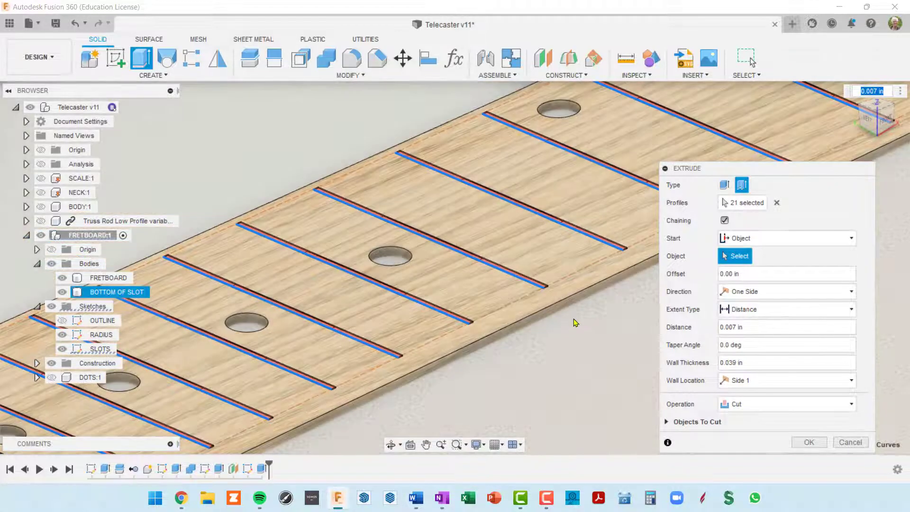
middle_drag(573, 319, 552, 284)
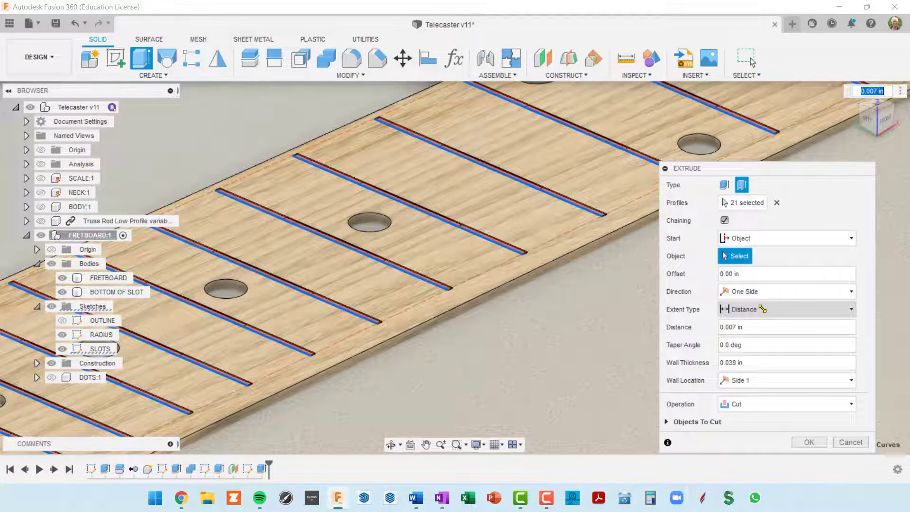
click(853, 308)
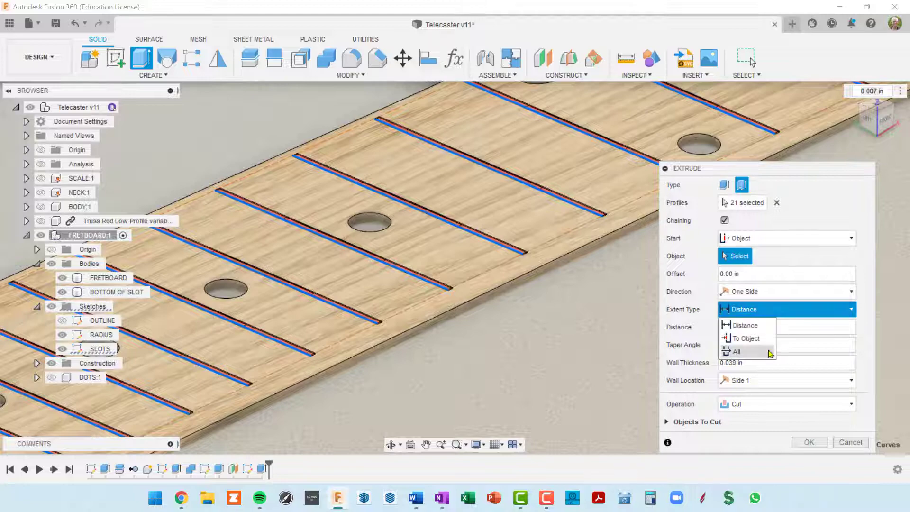
click(737, 337)
scroll(616, 379, down, 5)
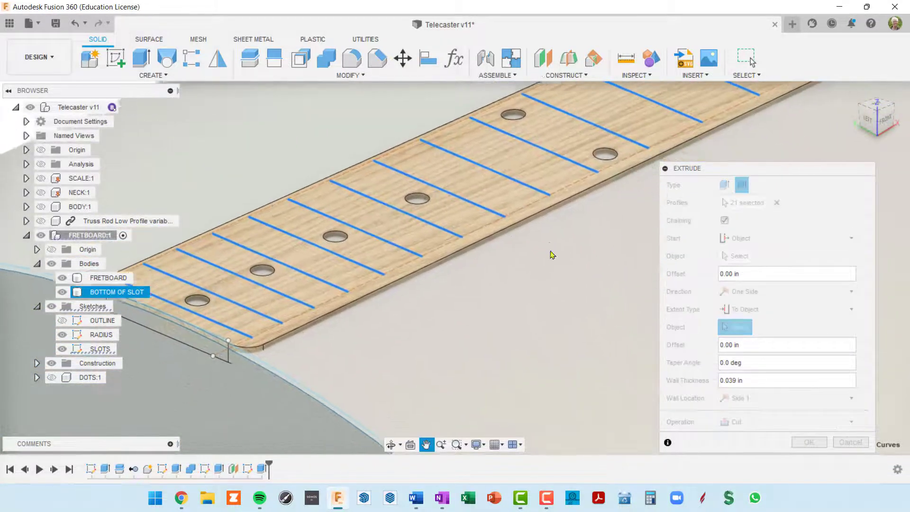
click(467, 356)
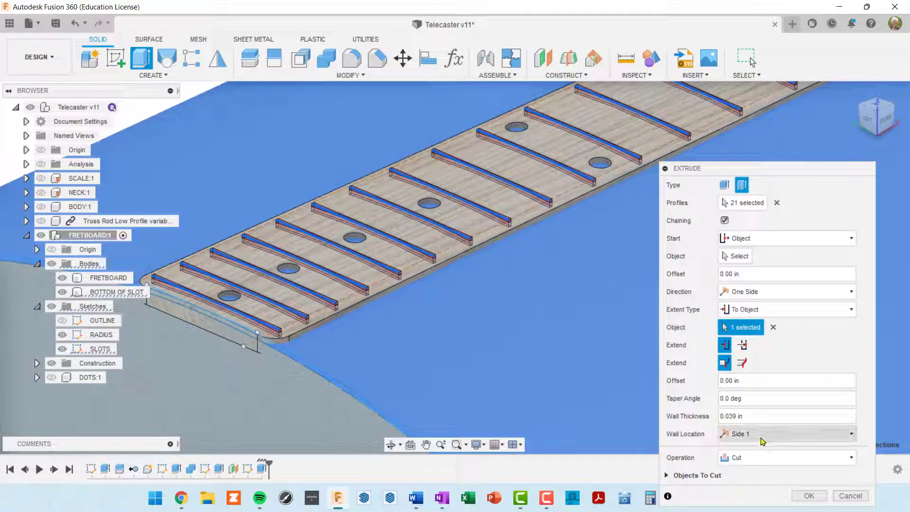
click(761, 440)
click(750, 420)
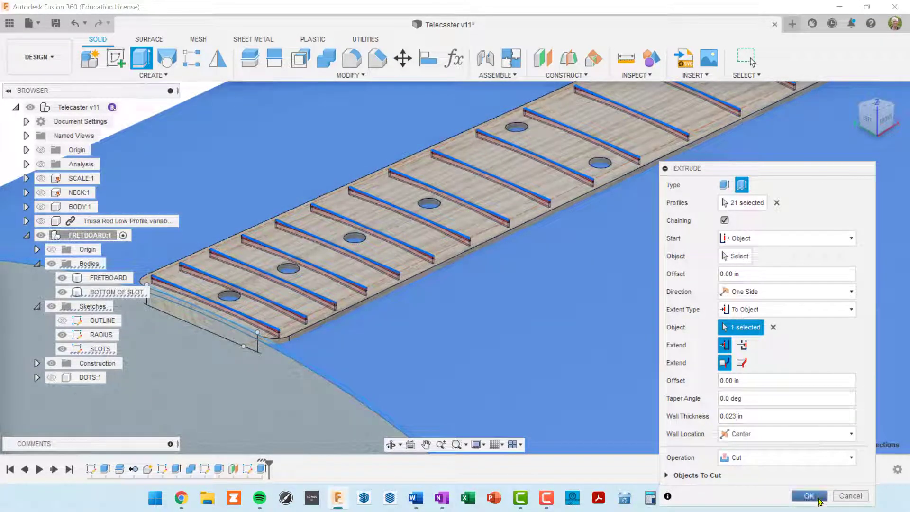
click(808, 495)
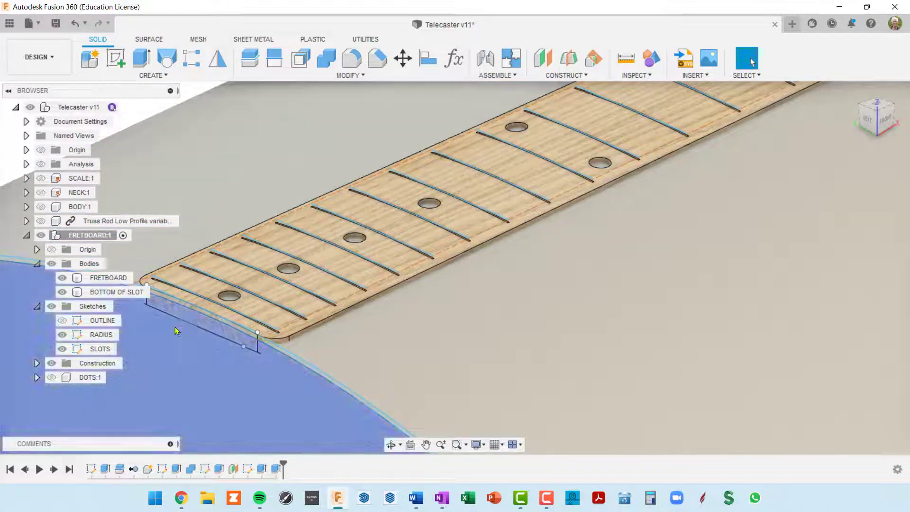
Hide the BOTTOM OF SLOT body and the fretboard sketches
scroll(270, 329, up, 2)
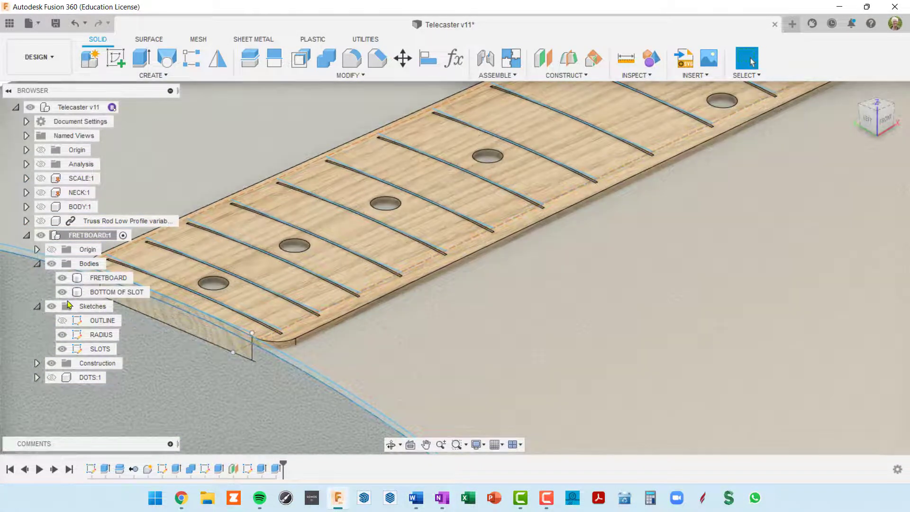
click(59, 295)
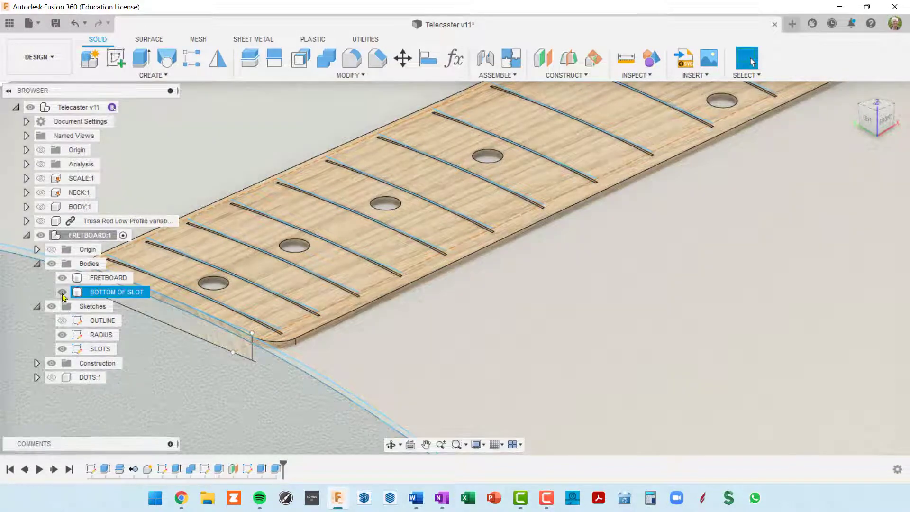
click(62, 292)
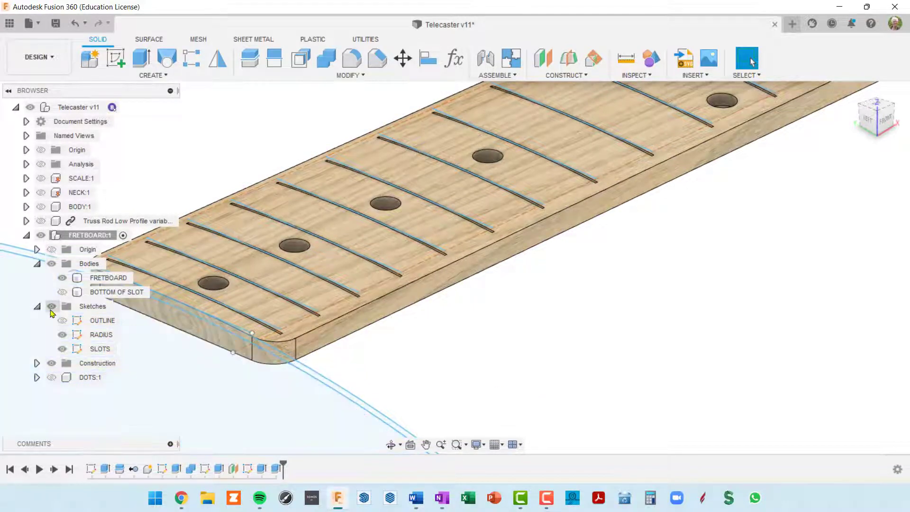
click(52, 312)
Show the section analysis and inspect the curved fret slots from the ViewCube's LEFT face
middle_drag(325, 334, 471, 327)
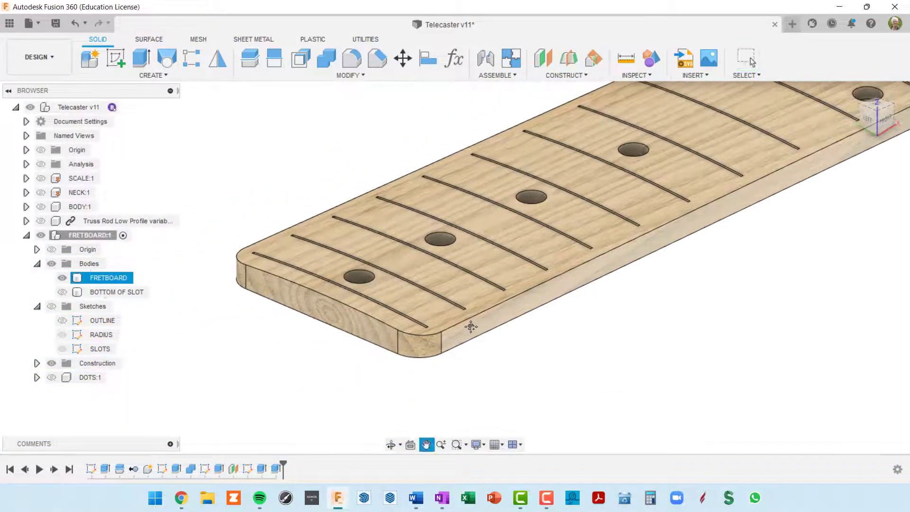
shift+middle_drag(409, 364, 464, 362)
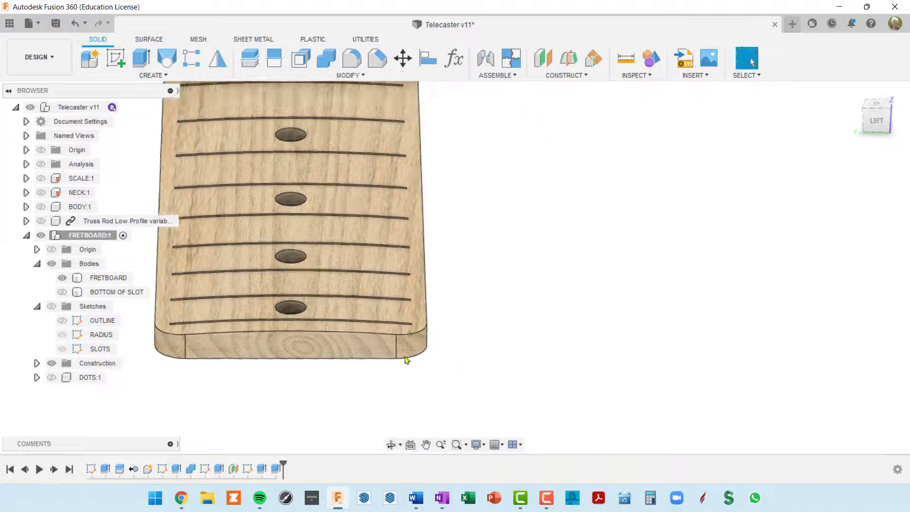
click(40, 163)
mouse_move(383, 368)
shift+middle_down()
mouse_move(383, 335)
mouse_move(357, 311)
mouse_move(646, 311)
mouse_move(720, 284)
shift+middle_up()
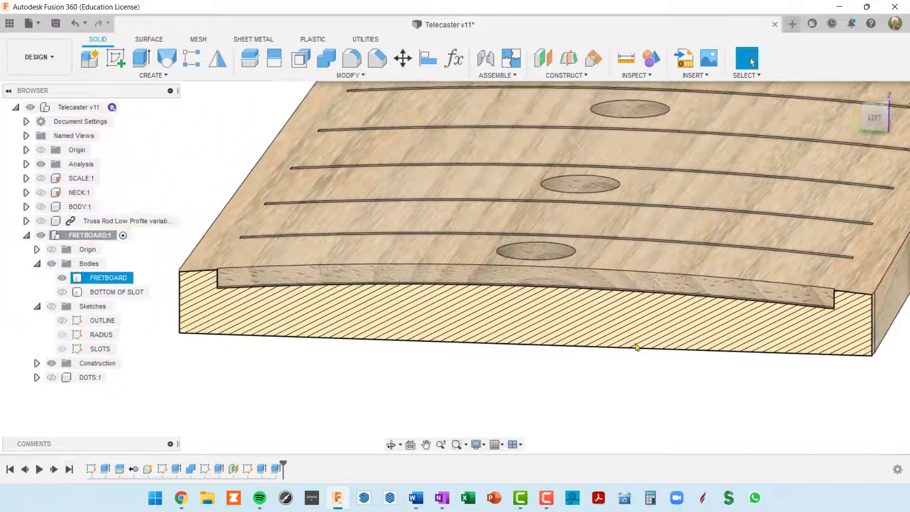
click(875, 119)
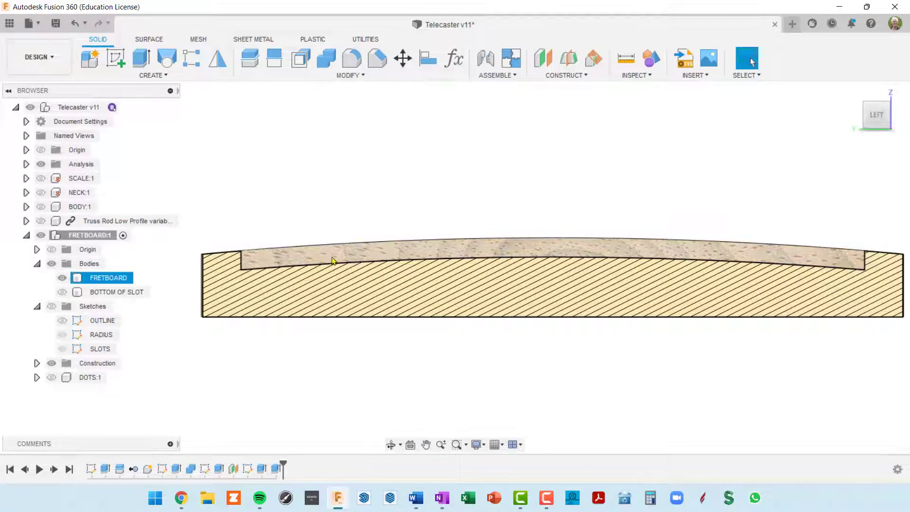
middle_drag(322, 256, 233, 278)
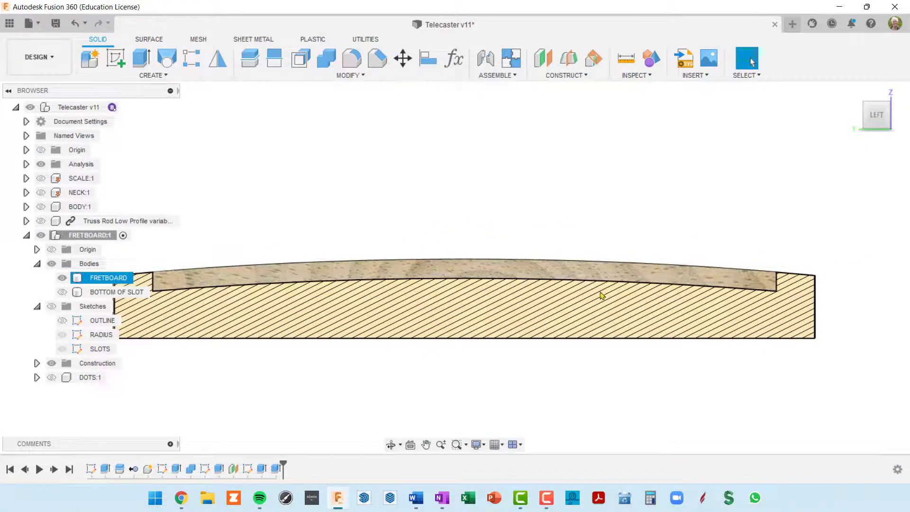
scroll(783, 299, up, 4)
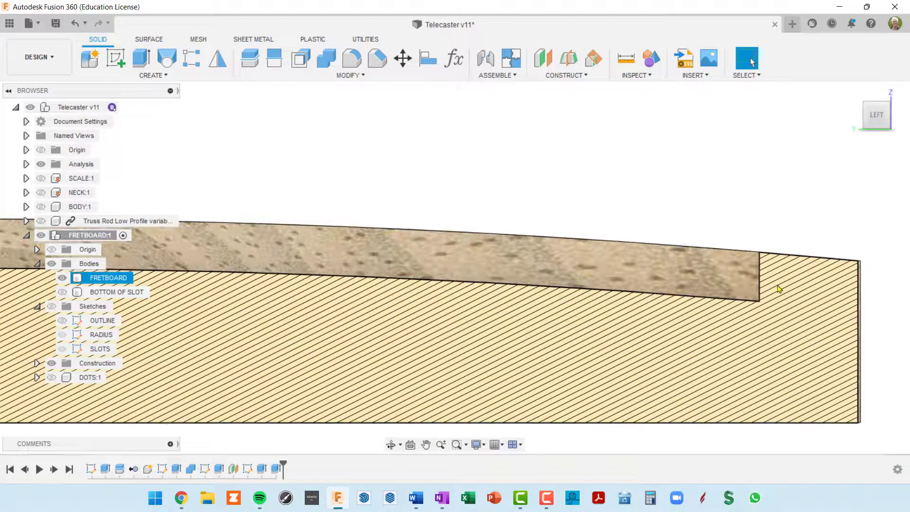
scroll(810, 301, down, 5)
mouse_move(752, 304)
shift+middle_down()
mouse_move(735, 309)
mouse_move(743, 315)
shift+middle_up()
scroll(743, 315, down, 5)
mouse_move(701, 340)
shift+middle_down()
mouse_move(687, 334)
mouse_move(697, 338)
shift+middle_up()
middle_drag(697, 338, 650, 257)
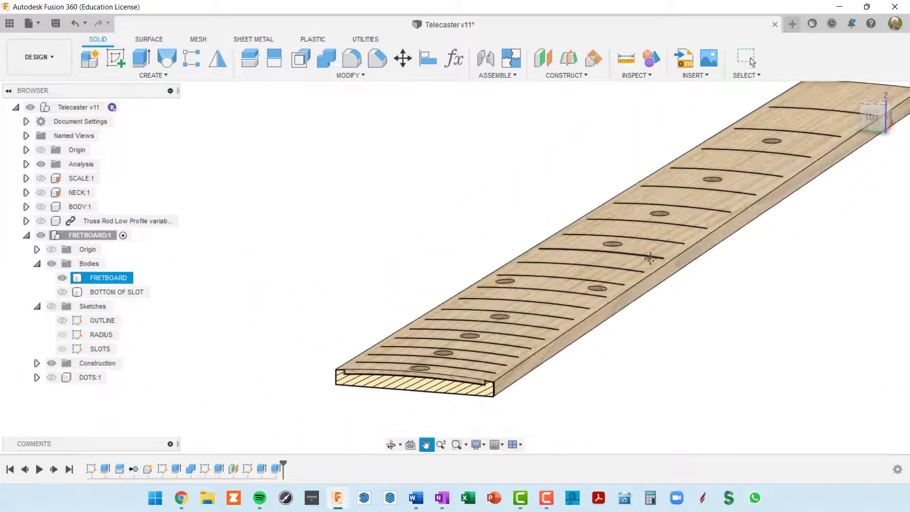
Select the FRETBOARD body and zoom in on its cut end
click(108, 277)
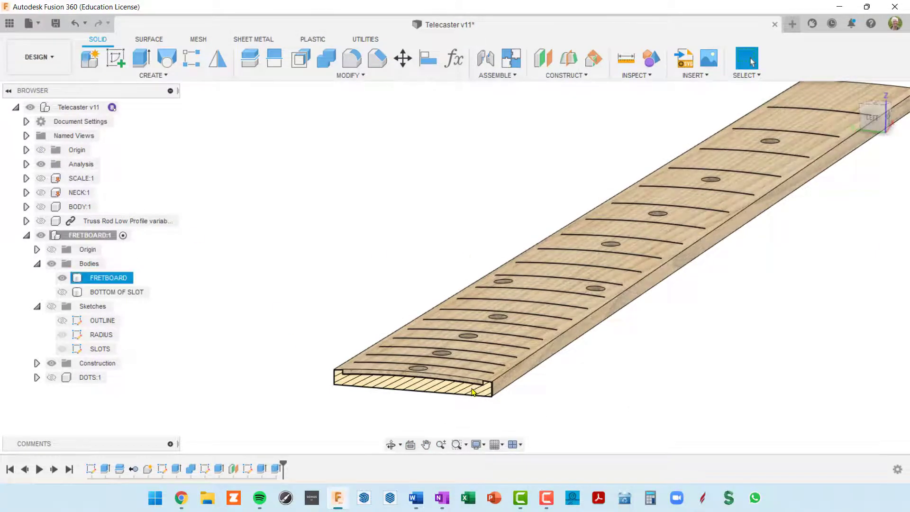
scroll(498, 374, up, 4)
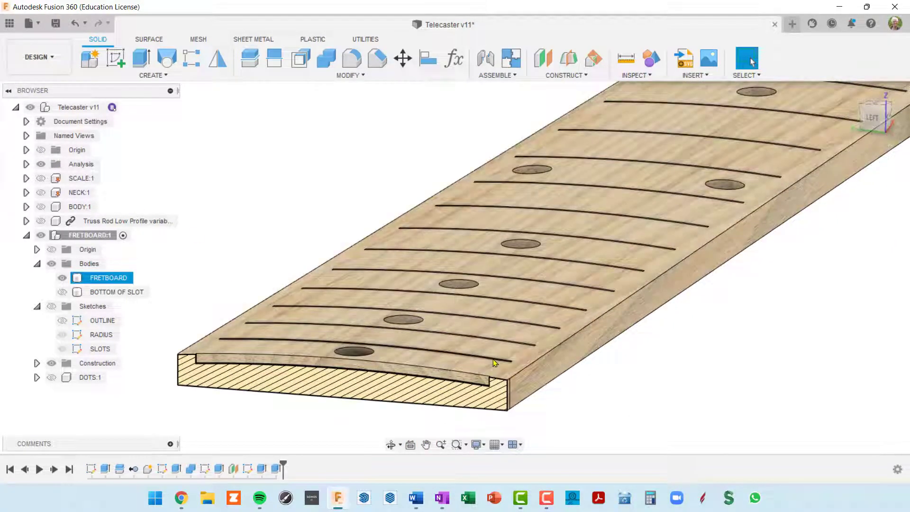
scroll(497, 363, up, 5)
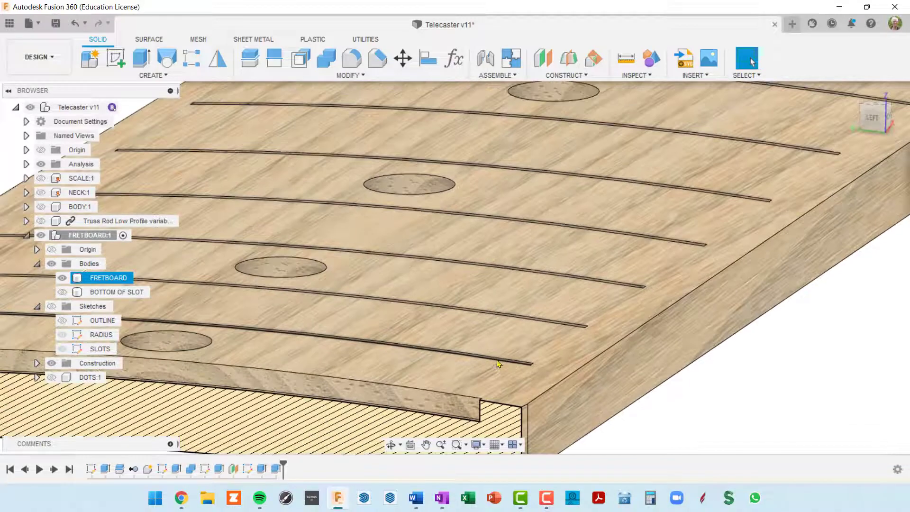
scroll(505, 364, up, 2)
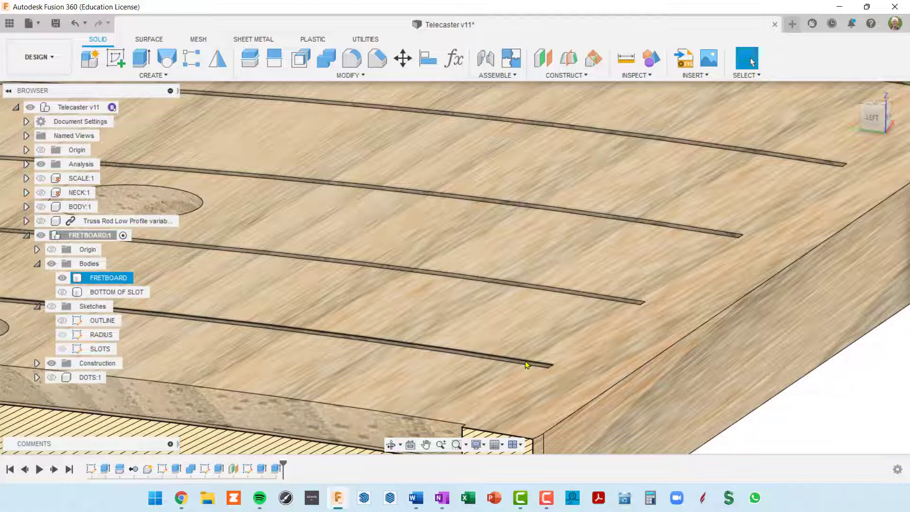
scroll(540, 372, down, 5)
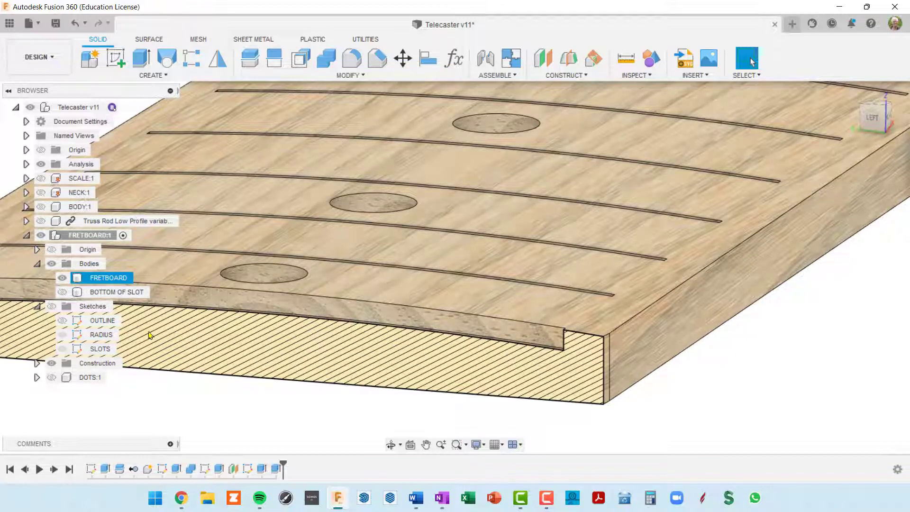
middle_drag(295, 335, 377, 299)
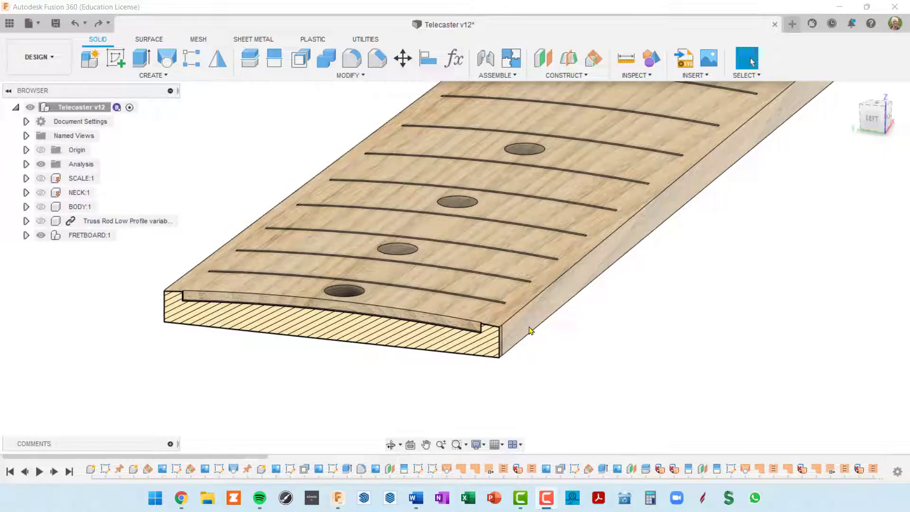
Create a new active component named NUT under the Telecaster root component
scroll(530, 328, down, 2)
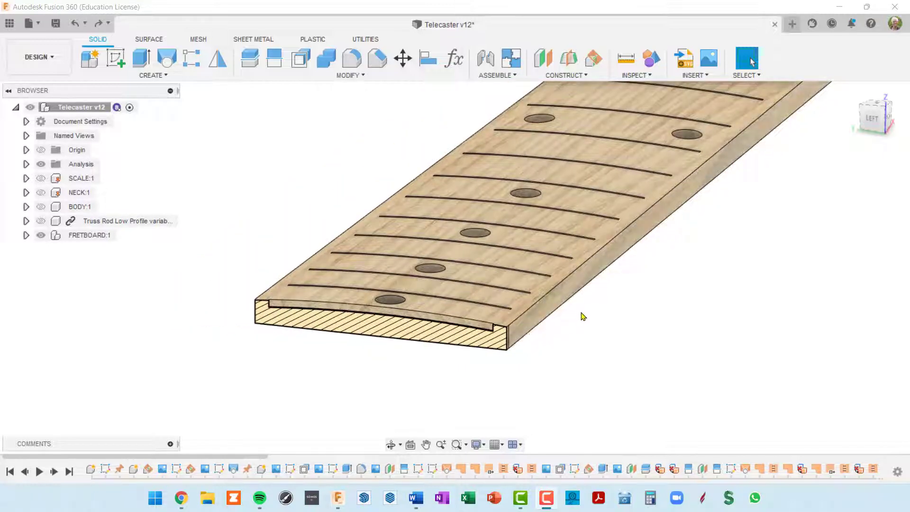
shift+middle_drag(586, 310, 554, 263)
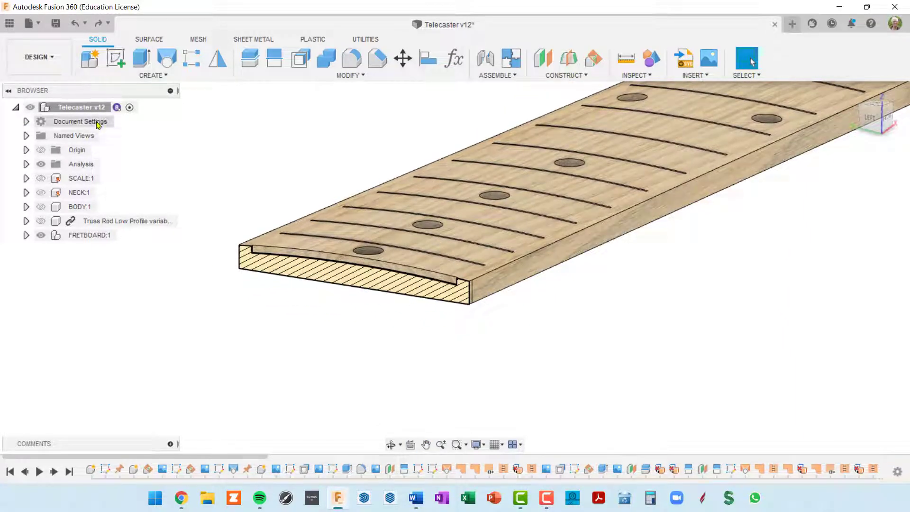
click(83, 108)
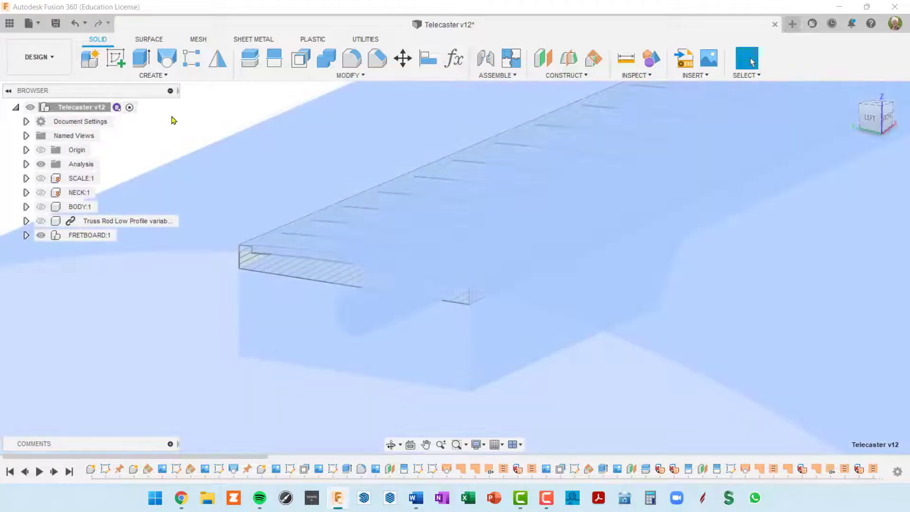
key(Escape)
click(90, 59)
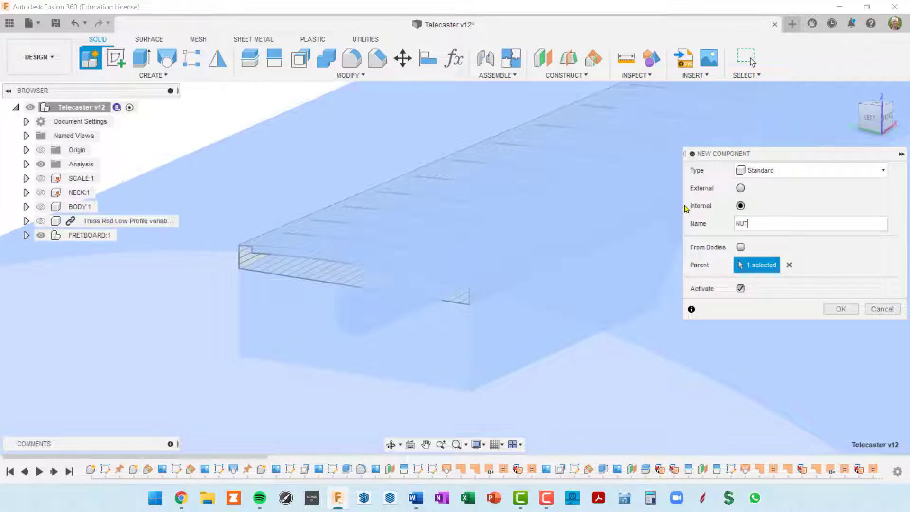
key(Return)
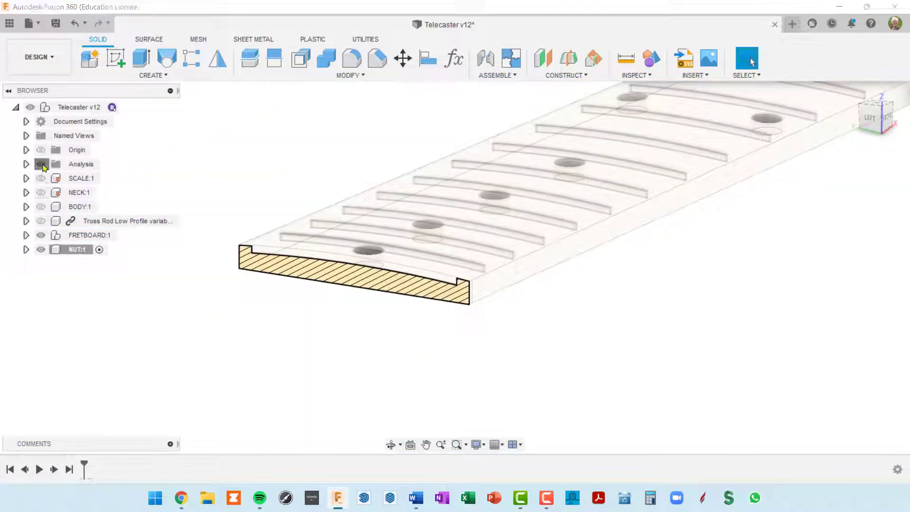
Hide the section analysis, orbit to the nut end, and select the sketch line there
click(40, 164)
scroll(455, 334, down, 5)
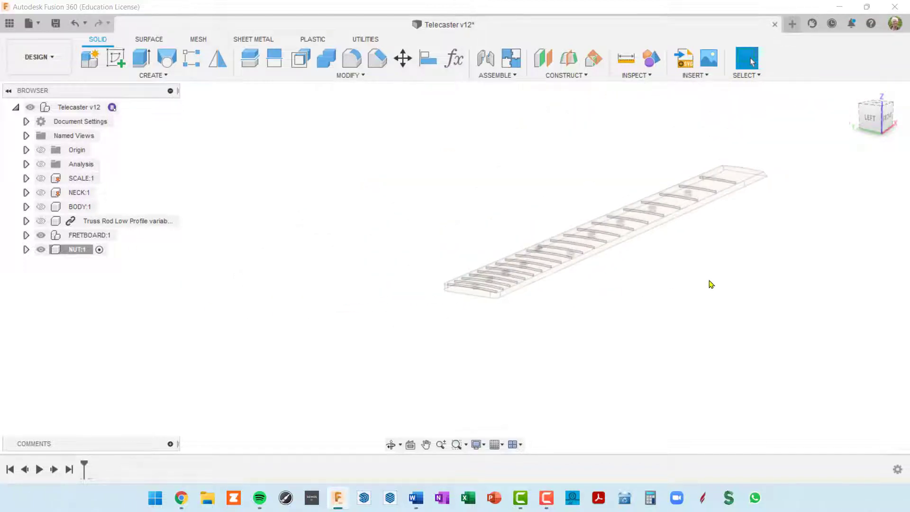
shift+middle_drag(710, 283, 469, 314)
scroll(496, 284, up, 3)
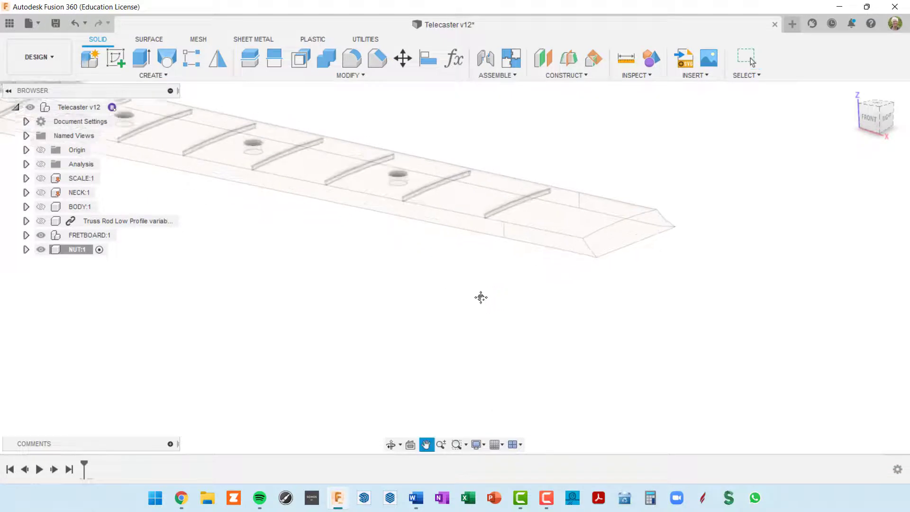
scroll(574, 277, up, 2)
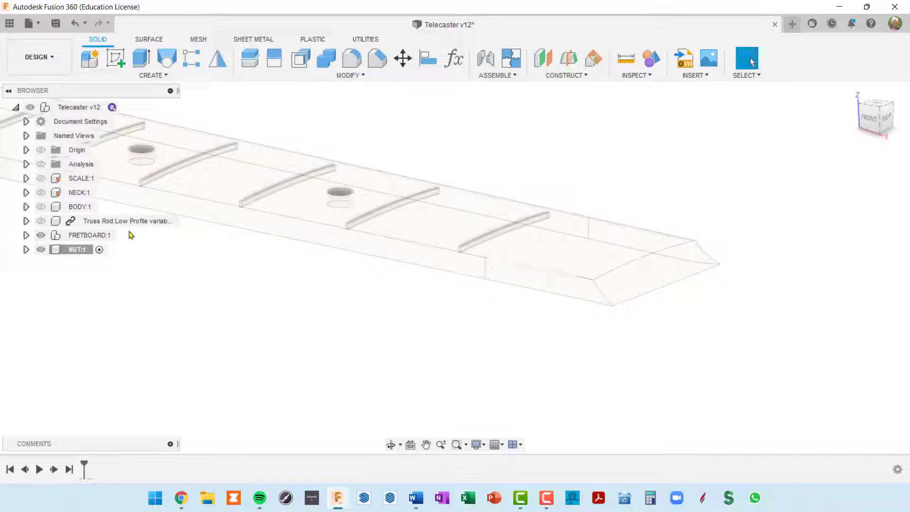
click(566, 299)
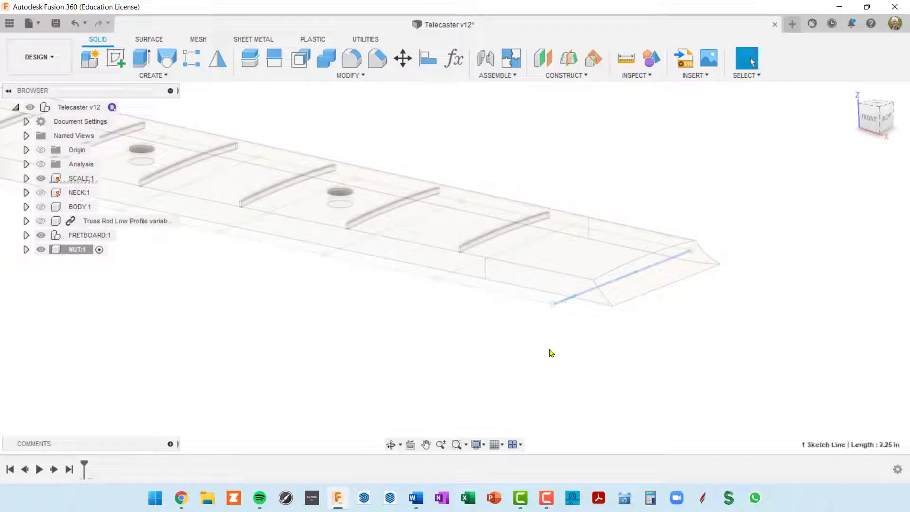
mouse_move(551, 353)
shift+middle_down()
mouse_move(568, 351)
mouse_move(605, 376)
mouse_move(617, 364)
mouse_move(568, 357)
shift+middle_up()
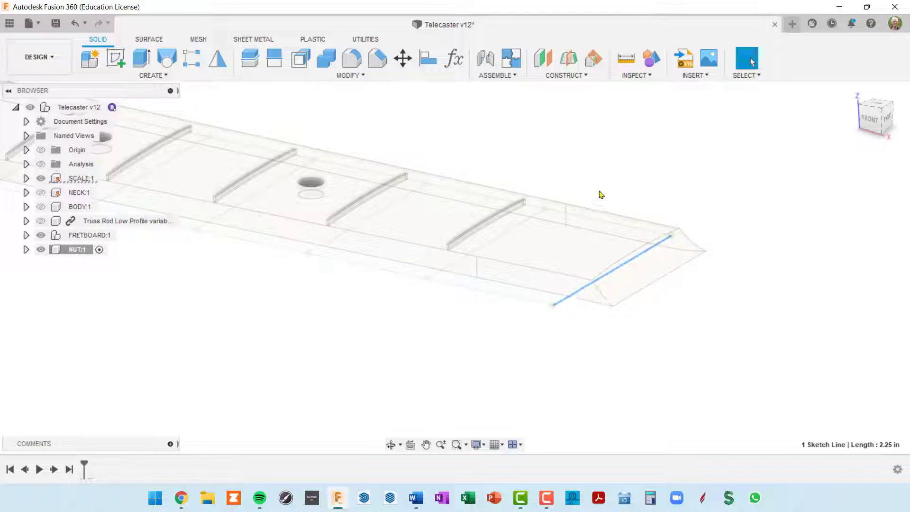
Add a 90° Plane at Angle through the nut-end sketch line
click(592, 63)
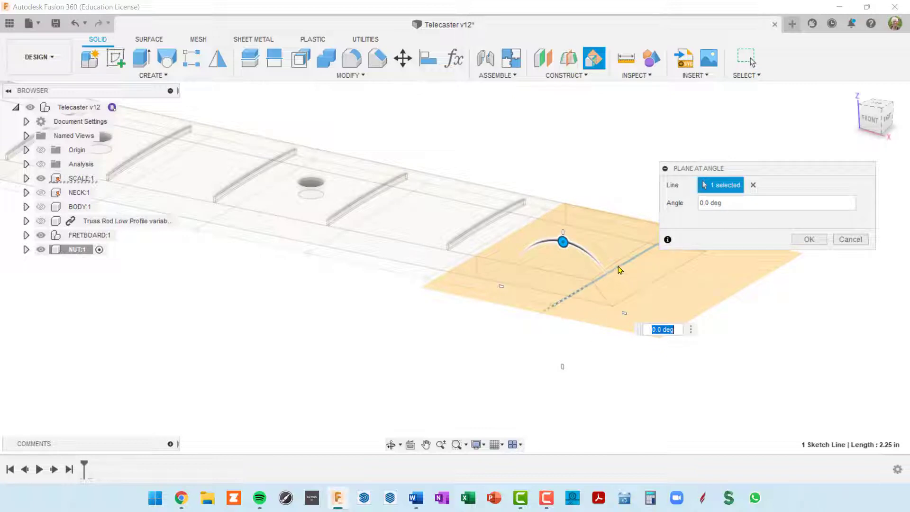
middle_drag(618, 266, 542, 308)
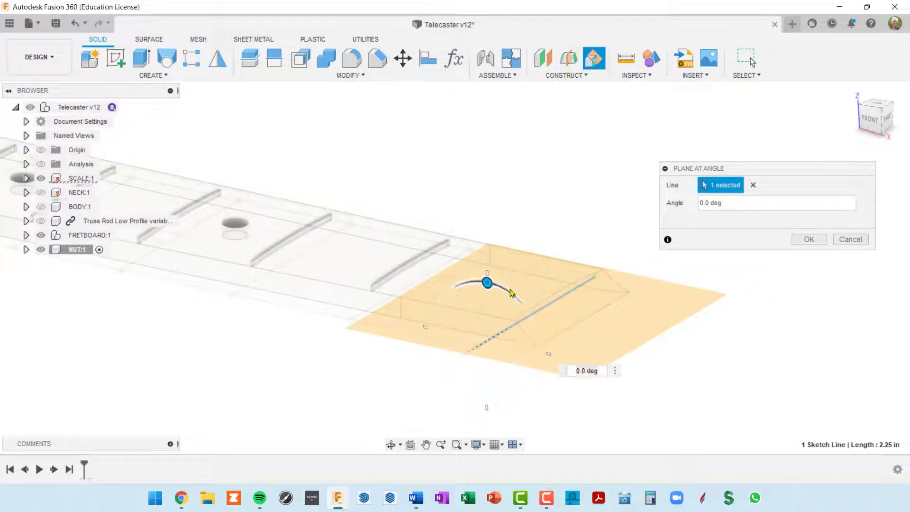
drag(487, 283, 533, 347)
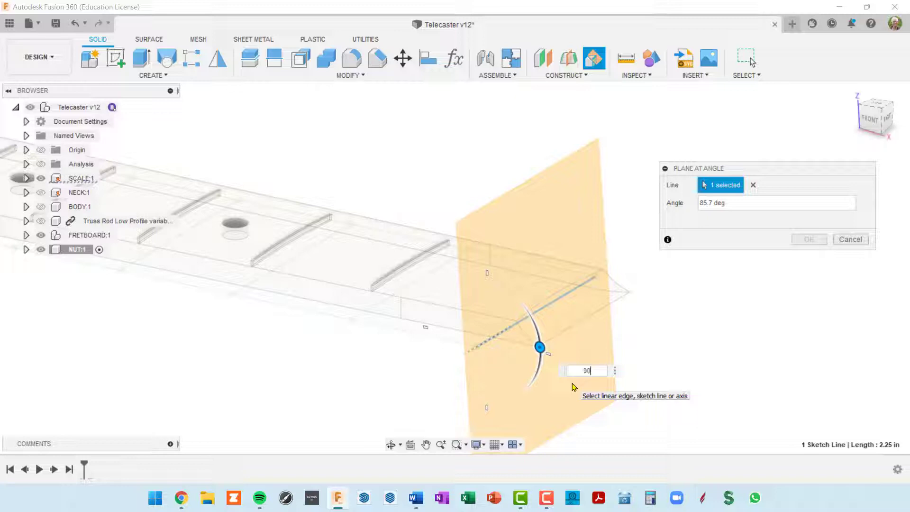
text(90)
key(Return)
shift+middle_drag(574, 387, 549, 299)
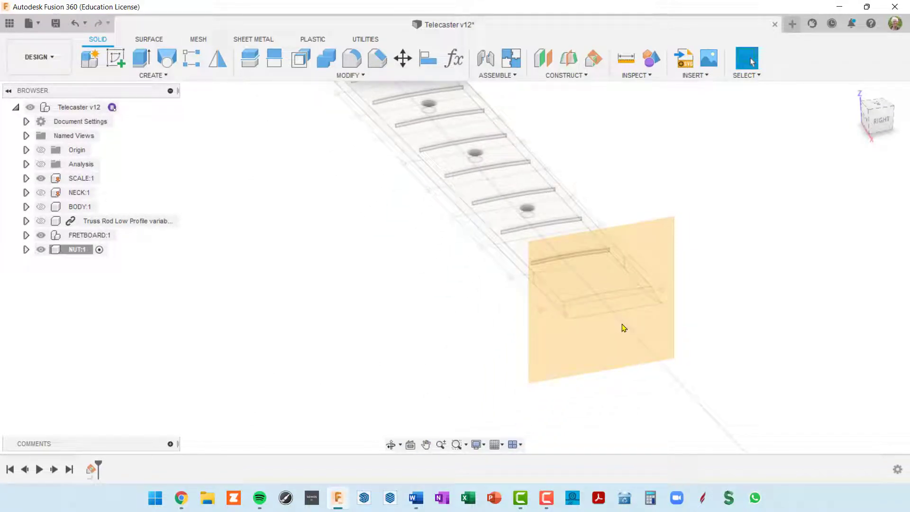
Start a new sketch on the upright plane at the nut end
click(655, 232)
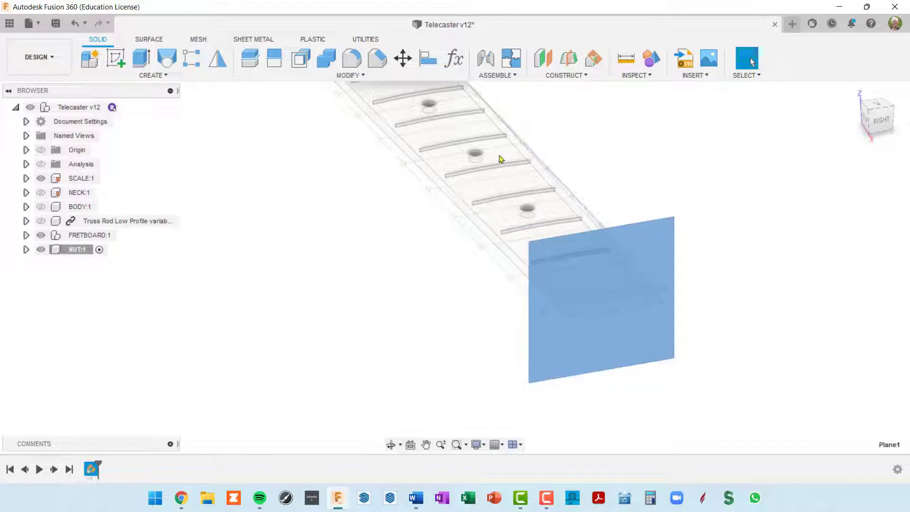
click(118, 56)
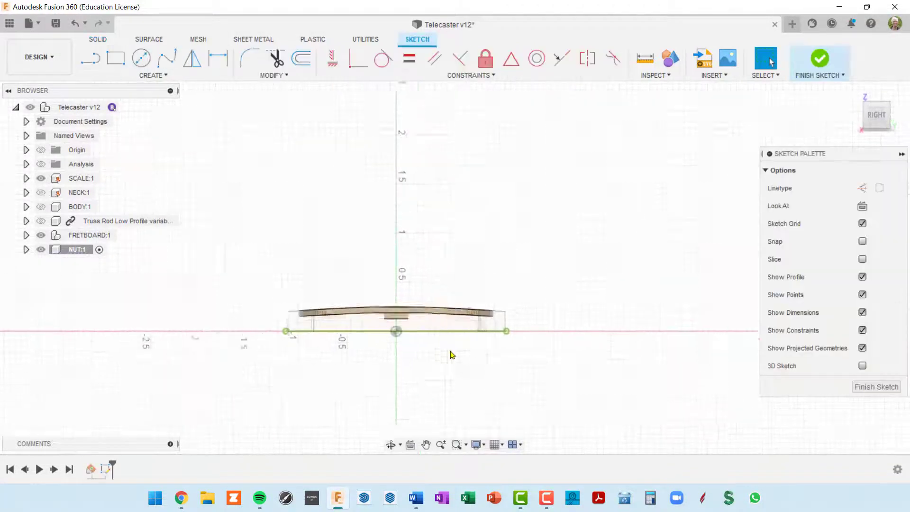
scroll(450, 354, up, 1)
mouse_move(436, 365)
shift+middle_down()
mouse_move(473, 367)
mouse_move(459, 284)
mouse_move(304, 137)
shift+middle_up()
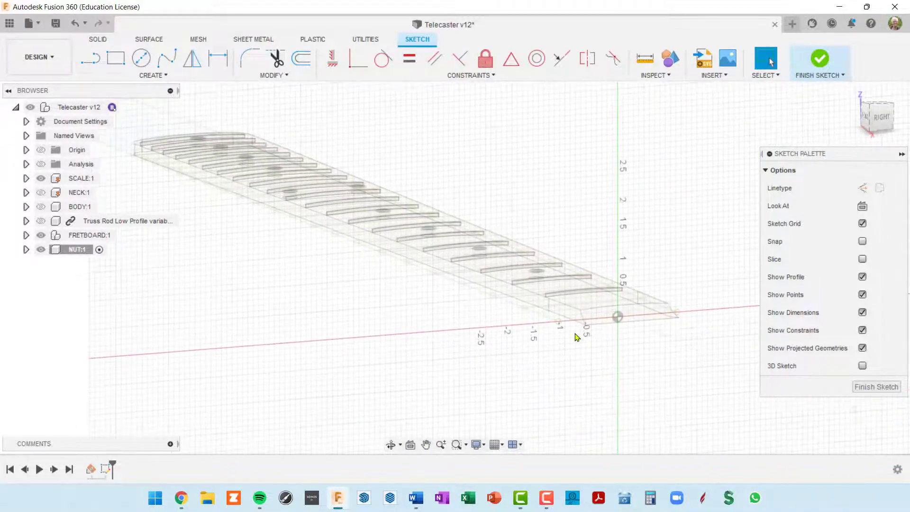
scroll(582, 333, up, 4)
shift+middle_drag(583, 330, 560, 377)
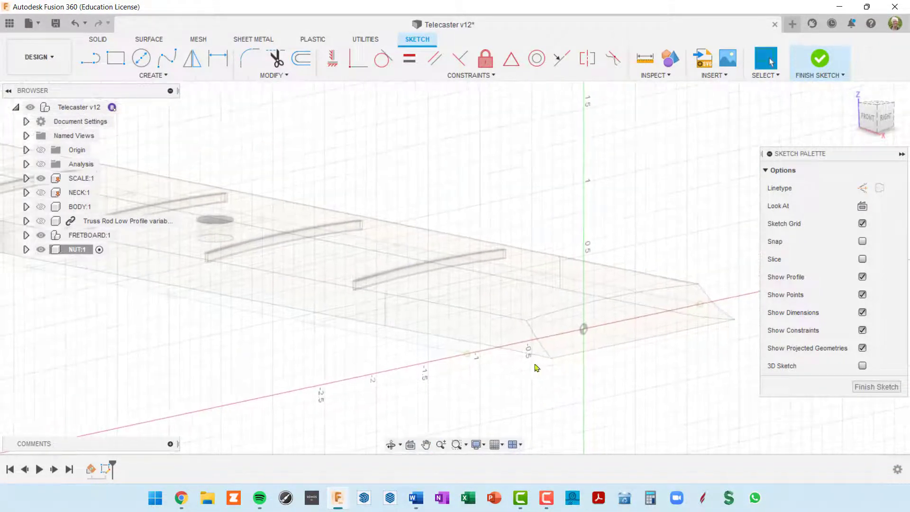
Make Plane1 visible again from the NUT:1 Construction folder
click(26, 249)
click(36, 292)
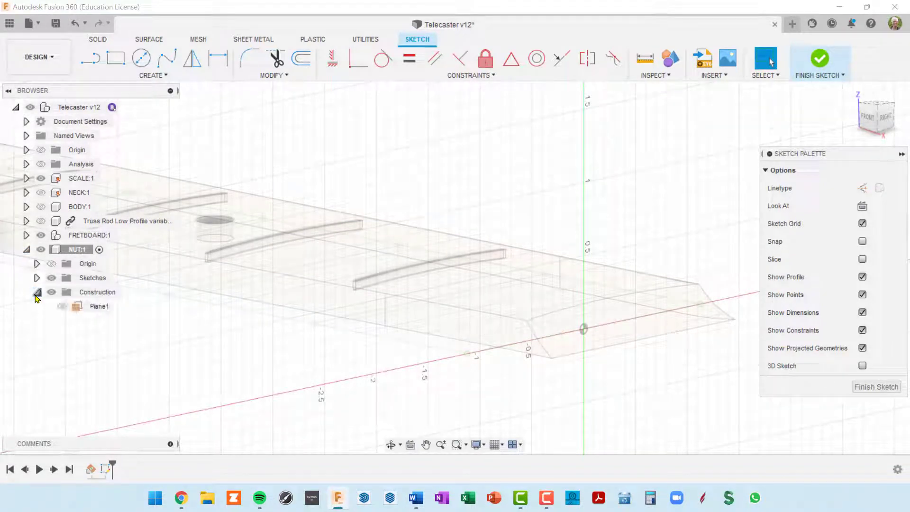
click(63, 306)
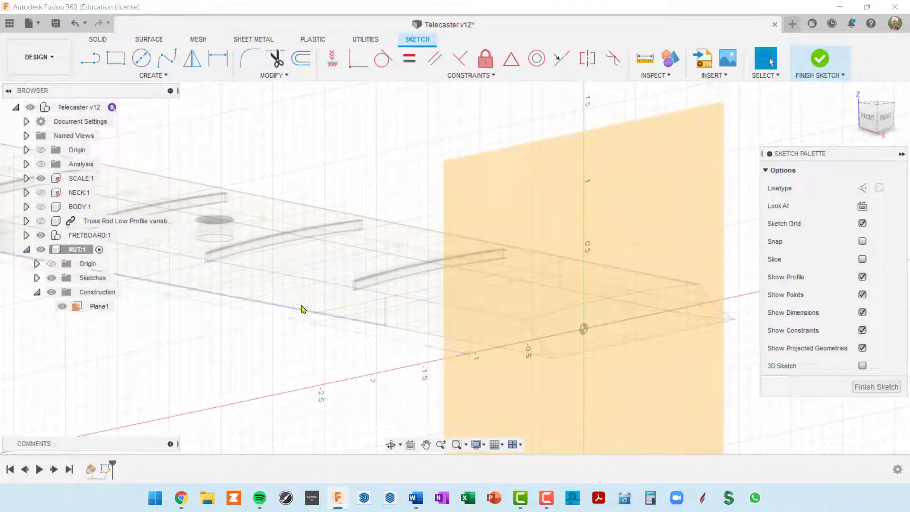
shift+middle_drag(301, 308, 321, 310)
scroll(321, 309, down, 5)
scroll(453, 319, up, 1)
middle_drag(453, 320, 465, 247)
scroll(459, 310, down, 1)
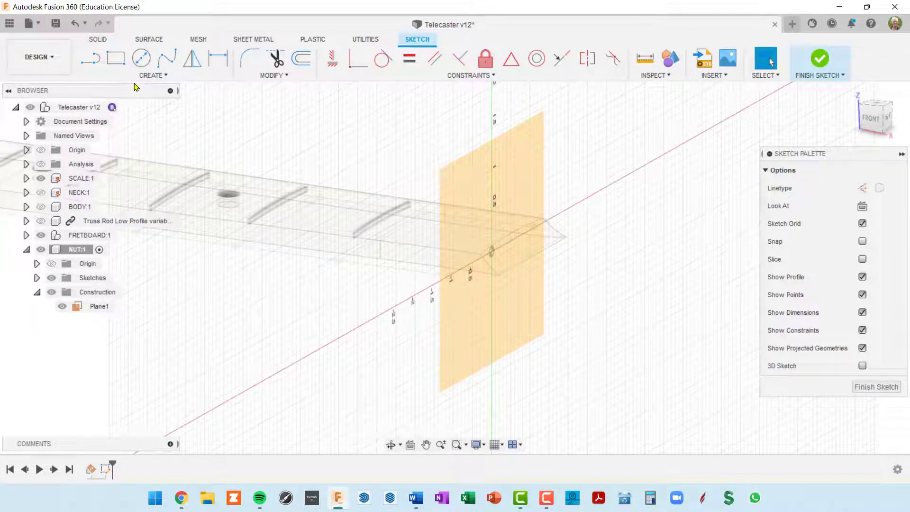
click(166, 76)
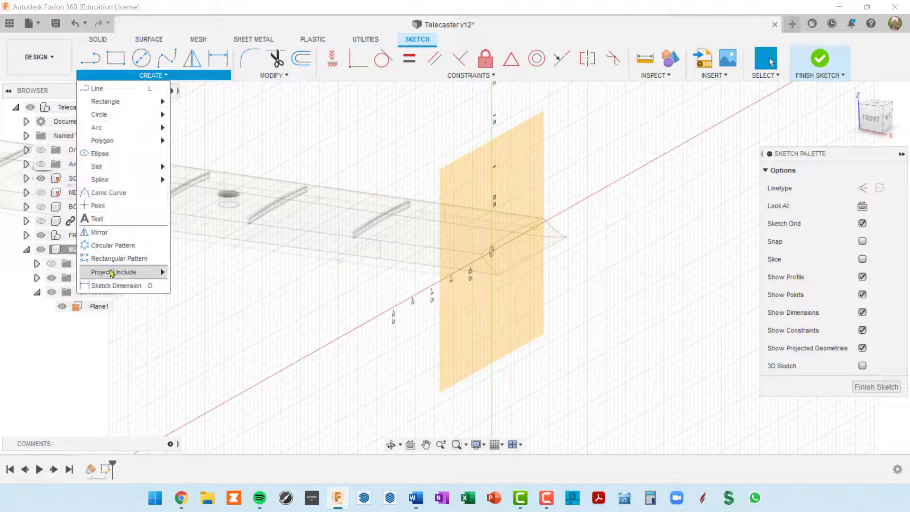
Intersect the fretboard's nut-end edges and faces into the Plane1 sketch
mouse_move(112, 274)
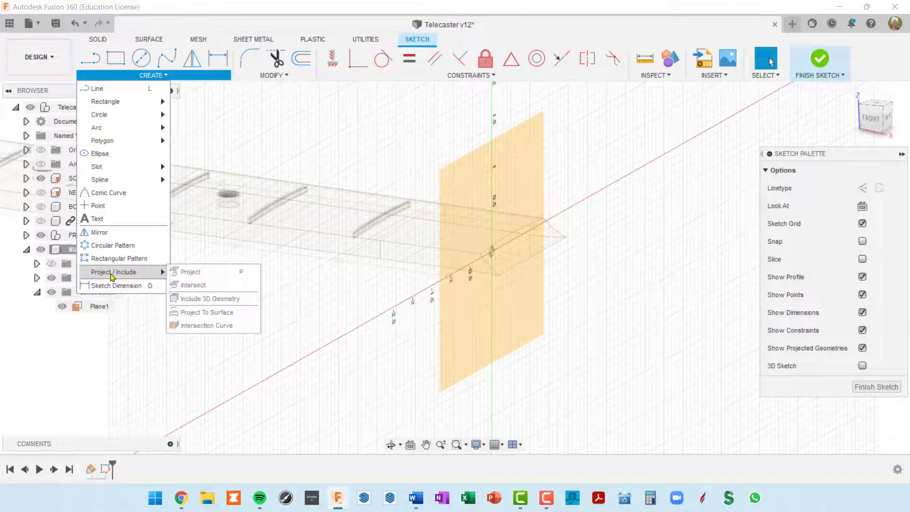
click(203, 286)
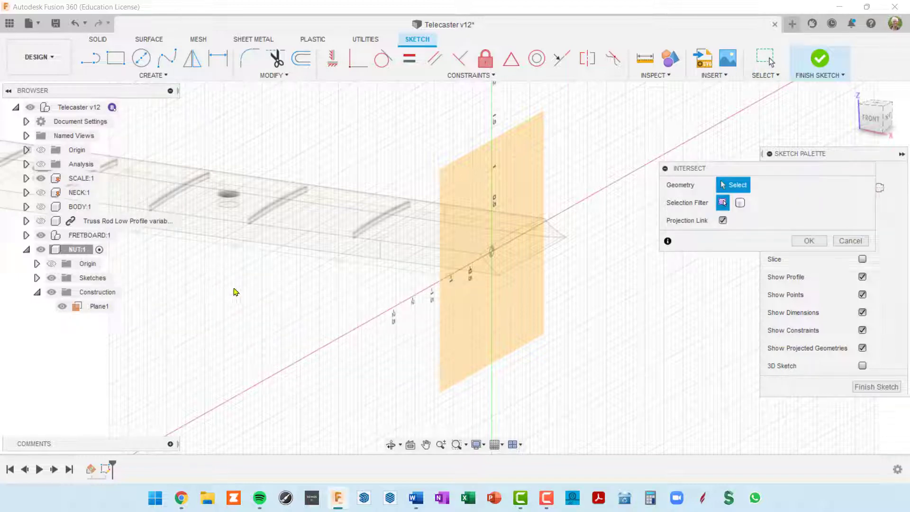
shift+middle_drag(378, 300, 428, 242)
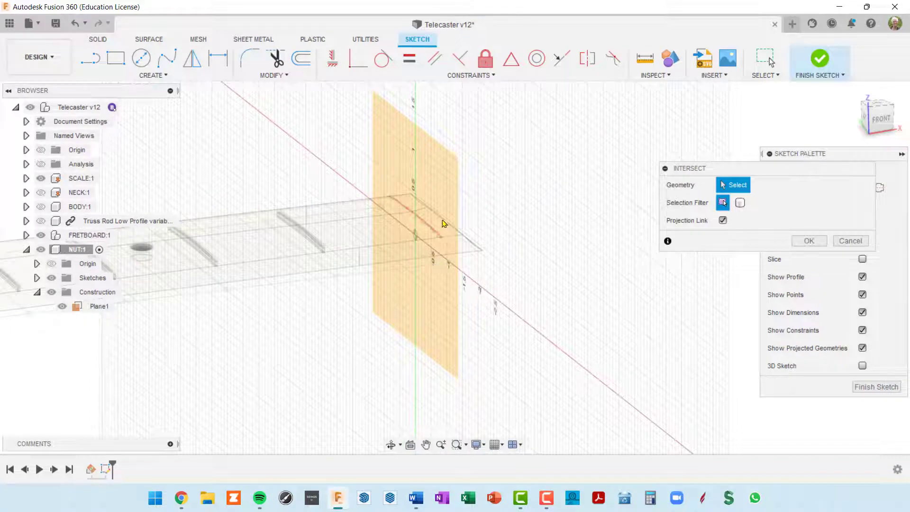
click(339, 205)
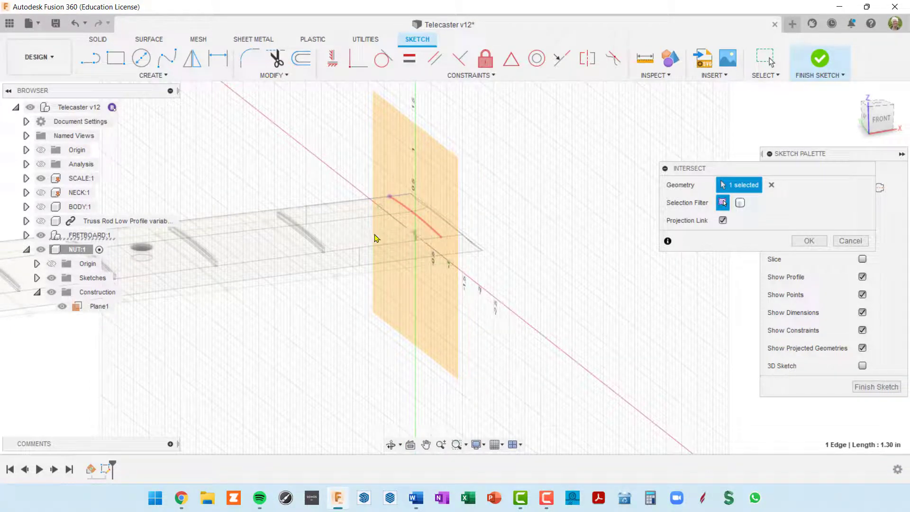
click(394, 256)
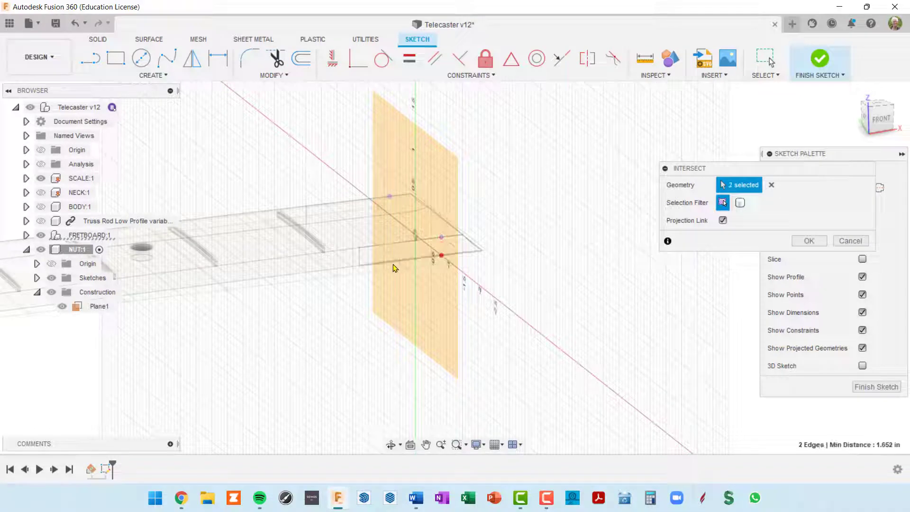
click(393, 258)
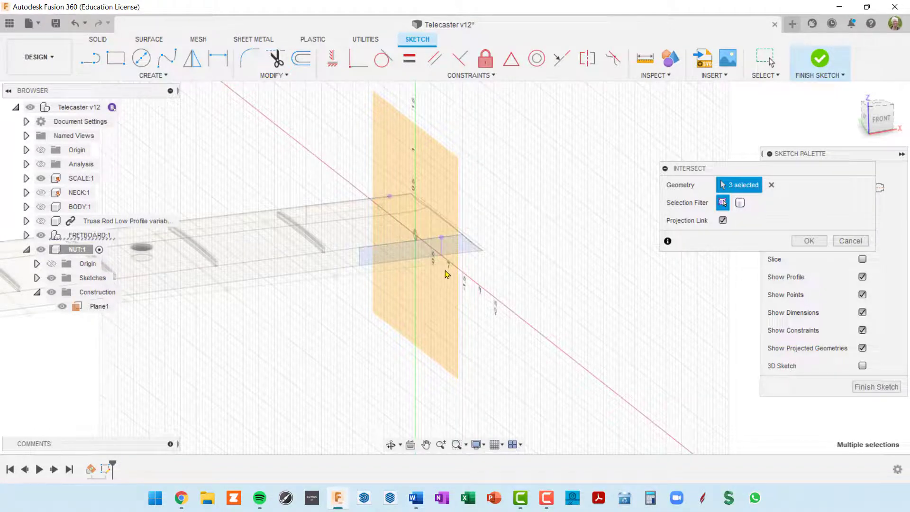
shift+middle_drag(445, 274, 479, 237)
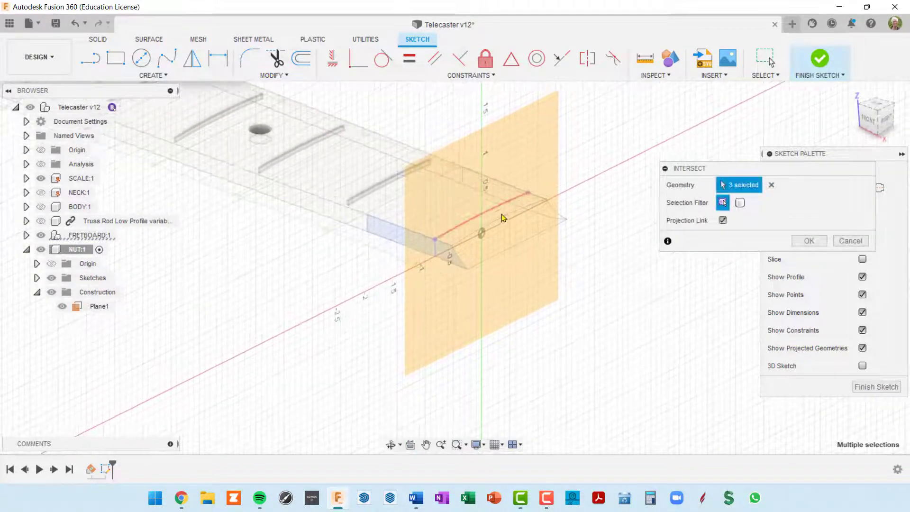
click(495, 216)
scroll(482, 237, up, 4)
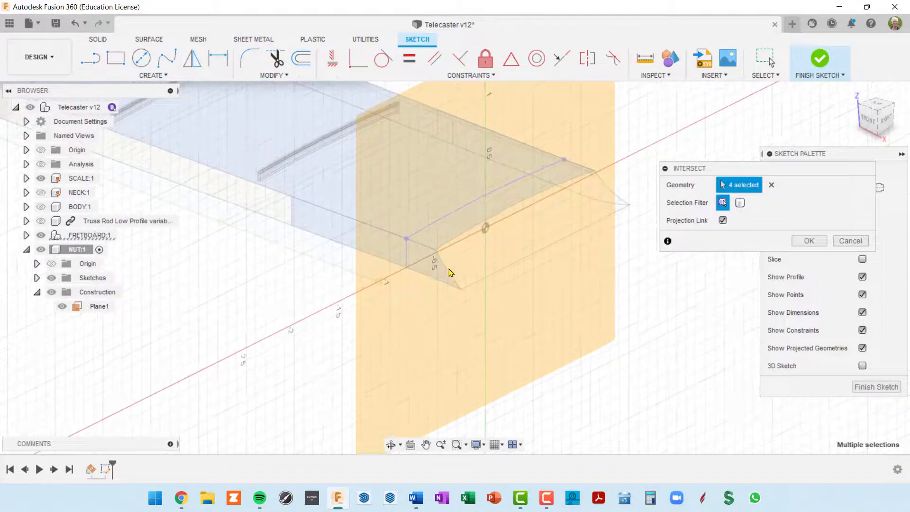
click(419, 261)
shift+middle_drag(518, 236, 477, 219)
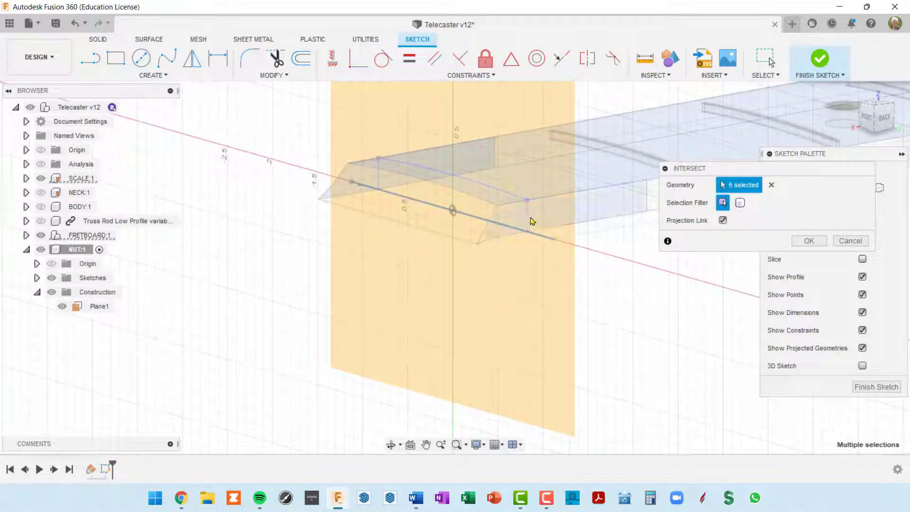
shift+middle_drag(528, 243, 599, 251)
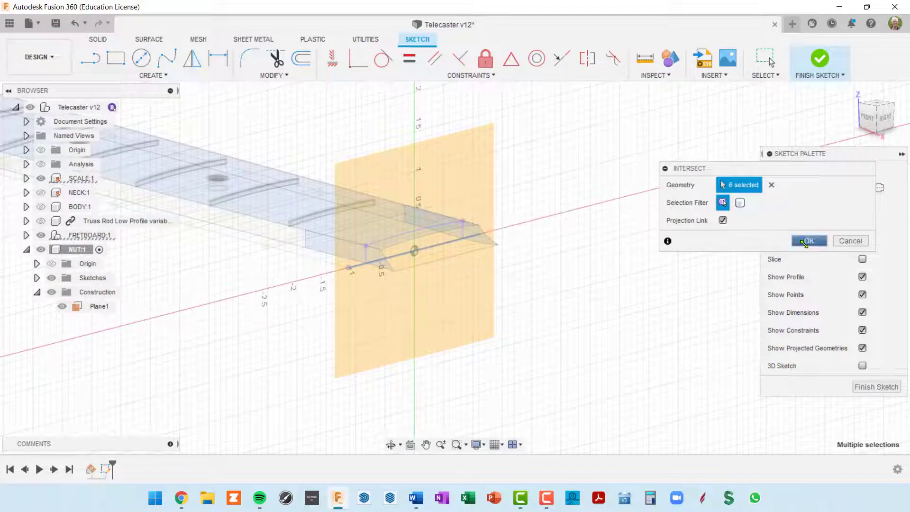
click(808, 240)
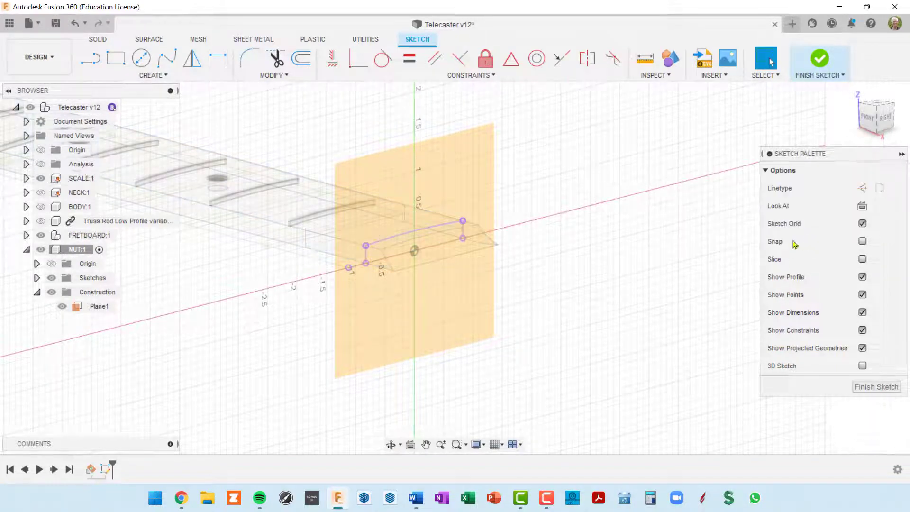
Hide Plane1 and the fretboard, view the nut sketch straight on, and select its 12.00 in arc
click(429, 272)
mouse_move(429, 272)
shift+middle_down()
mouse_move(469, 263)
mouse_move(498, 239)
mouse_move(521, 241)
shift+middle_up()
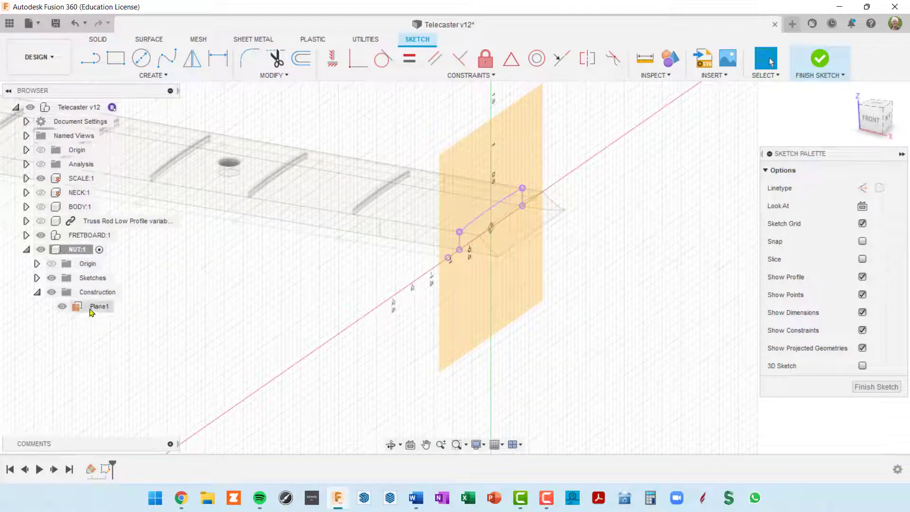
click(52, 292)
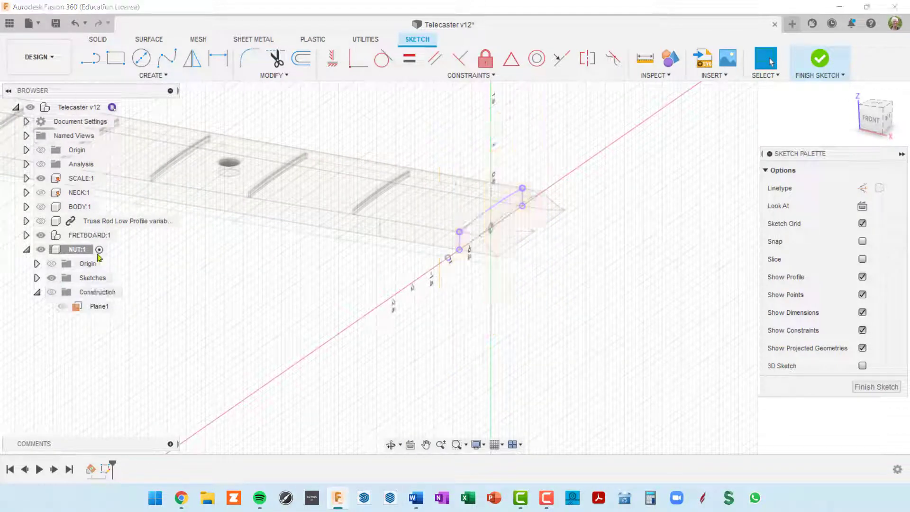
click(42, 235)
click(42, 235)
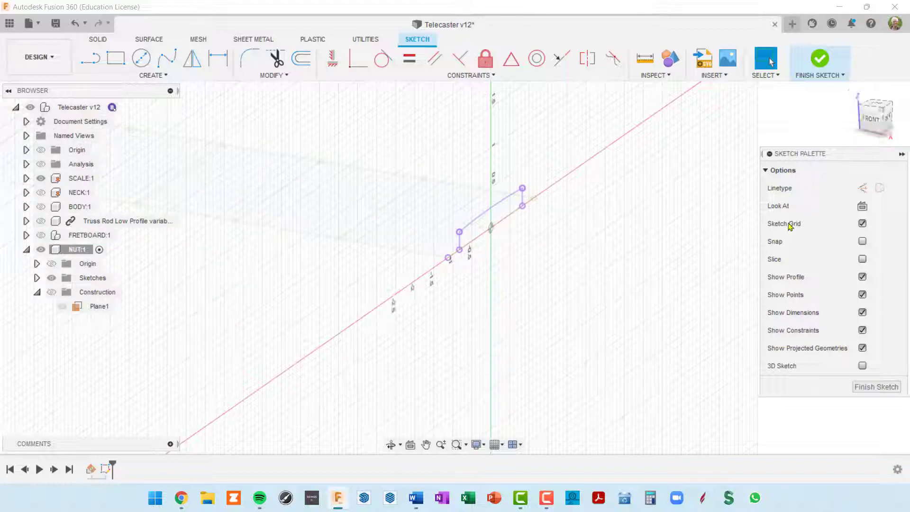
click(862, 206)
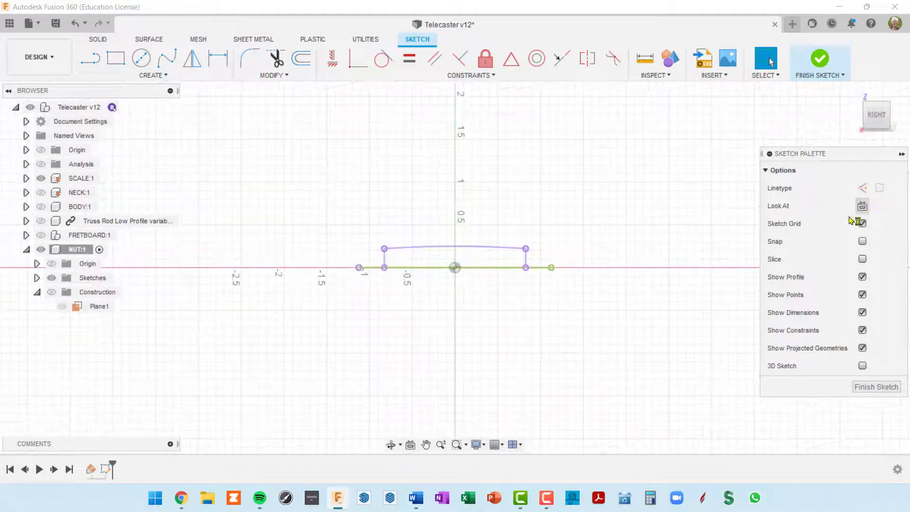
scroll(530, 285, up, 7)
scroll(532, 285, down, 5)
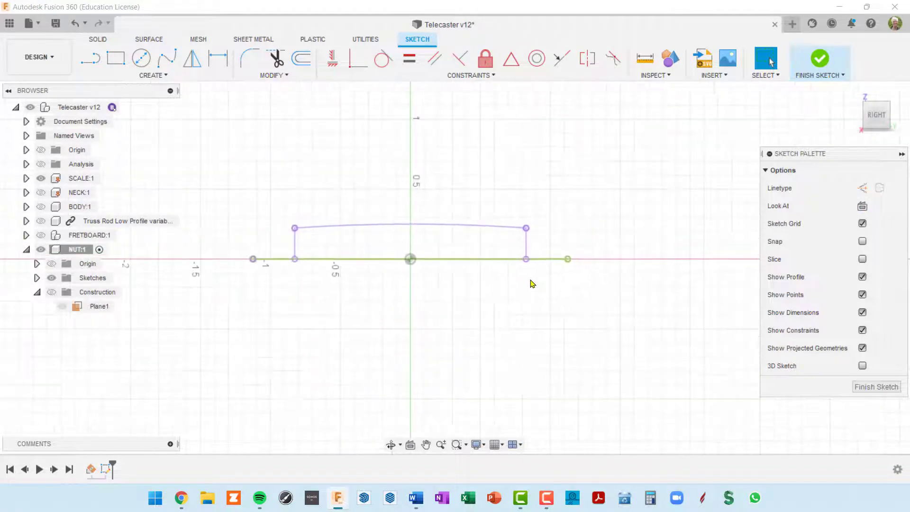
mouse_move(532, 284)
middle_down()
mouse_move(603, 253)
mouse_move(636, 263)
middle_up()
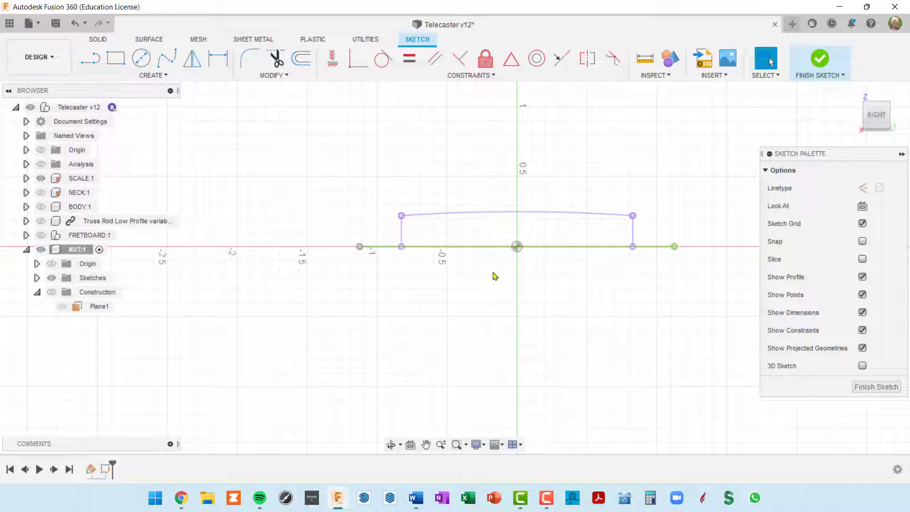
click(533, 217)
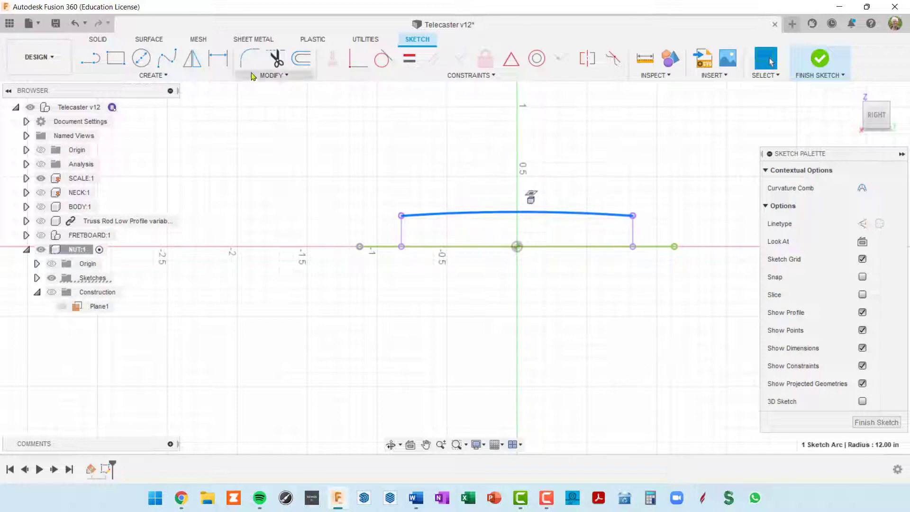
Offset the nut's top arc about 0.125 in upward
click(301, 61)
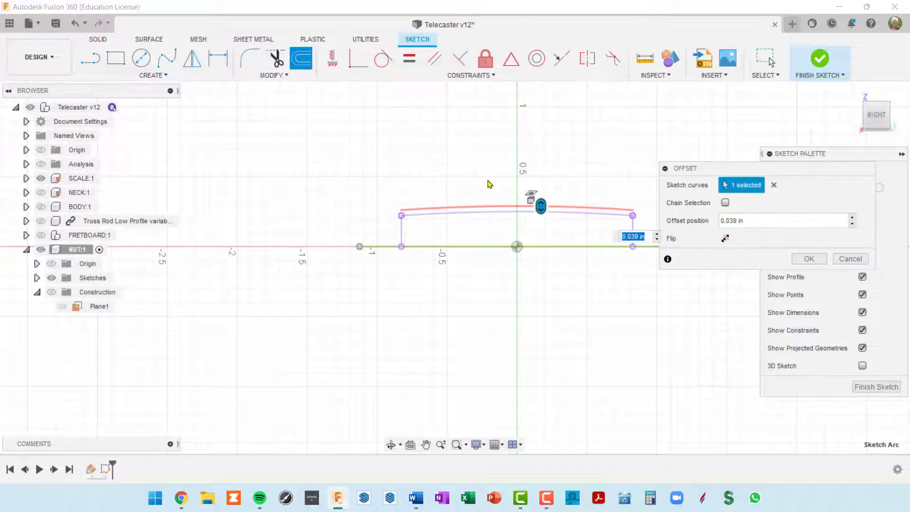
drag(543, 205, 541, 198)
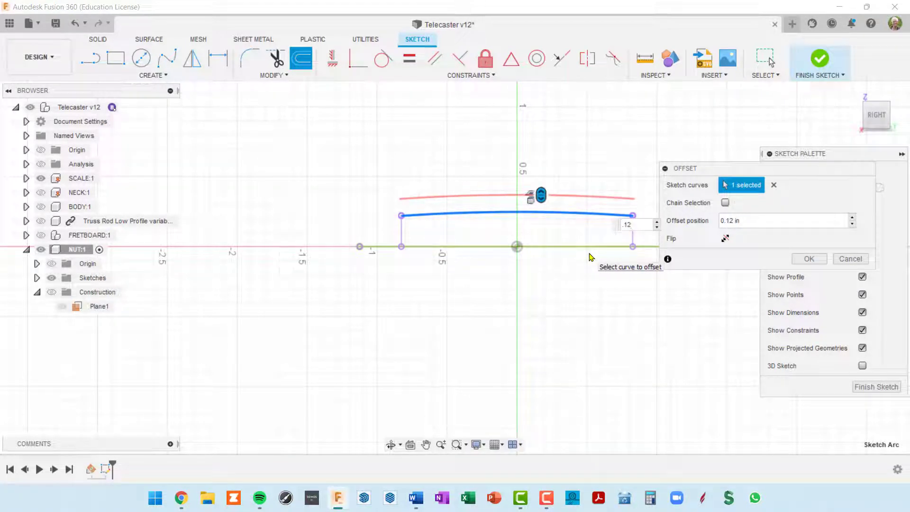
key(Return)
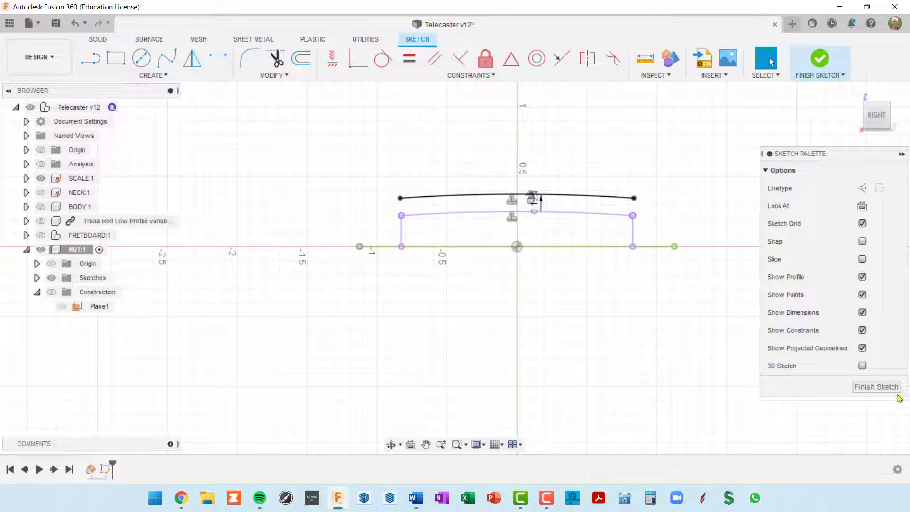
Extend the nut's right vertical side up to the offset arc
key(l)
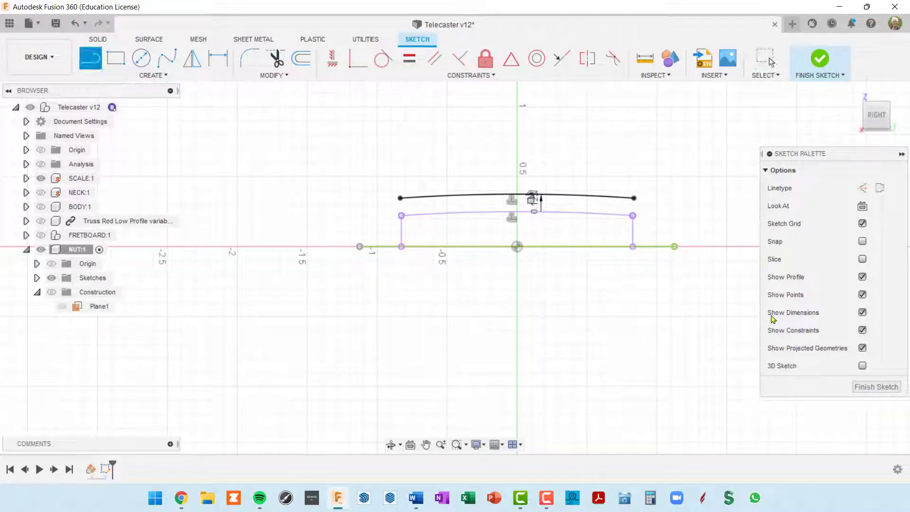
scroll(631, 221, up, 5)
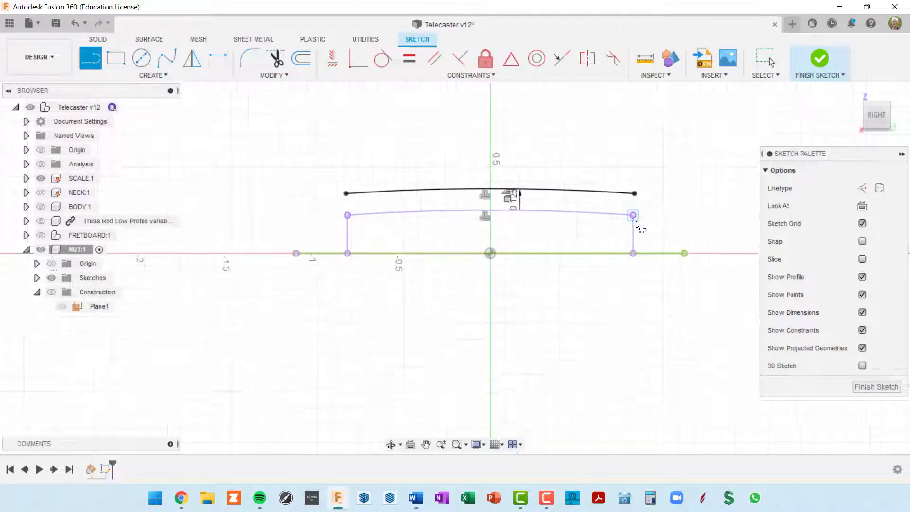
click(626, 203)
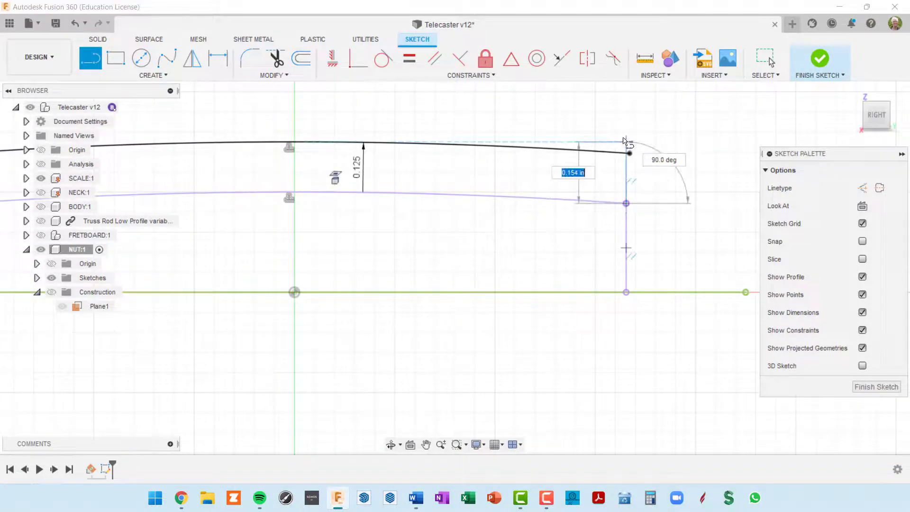
click(626, 120)
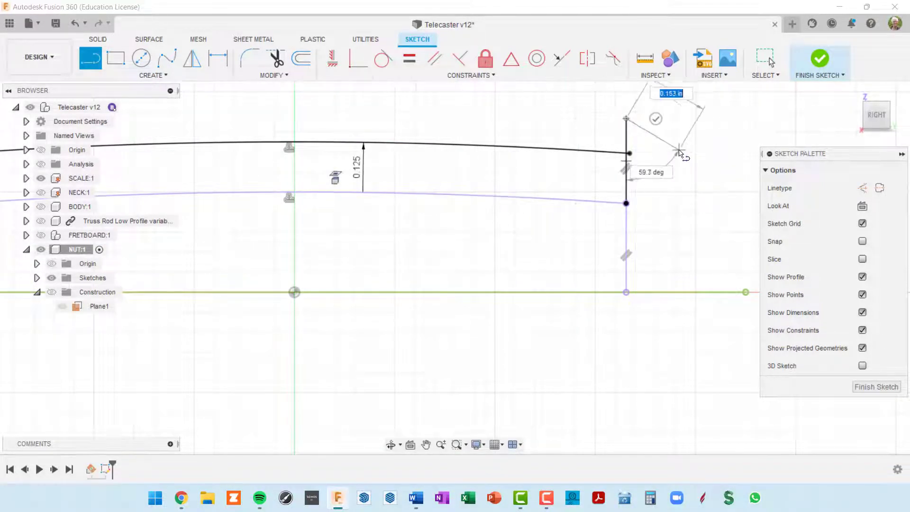
scroll(670, 138, down, 3)
key(Escape)
scroll(671, 138, down, 4)
Extend the left side from the arc's left endpoint up to the offset arc
mouse_move(550, 178)
middle_down()
mouse_move(614, 143)
mouse_move(617, 183)
middle_up()
scroll(473, 170, up, 4)
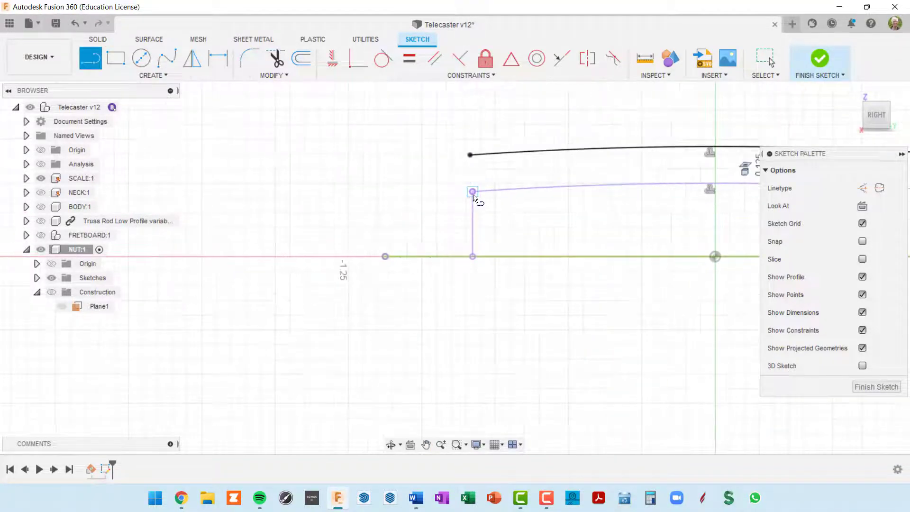
click(473, 194)
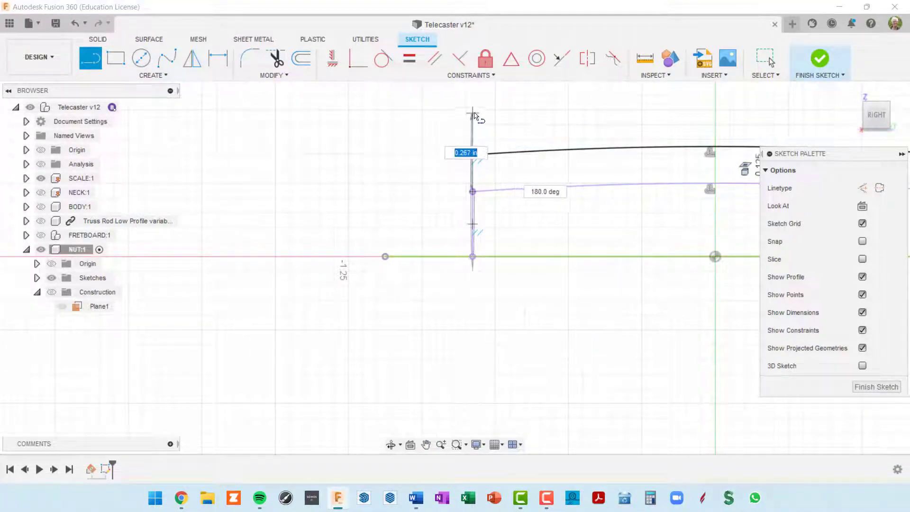
scroll(471, 107, up, 2)
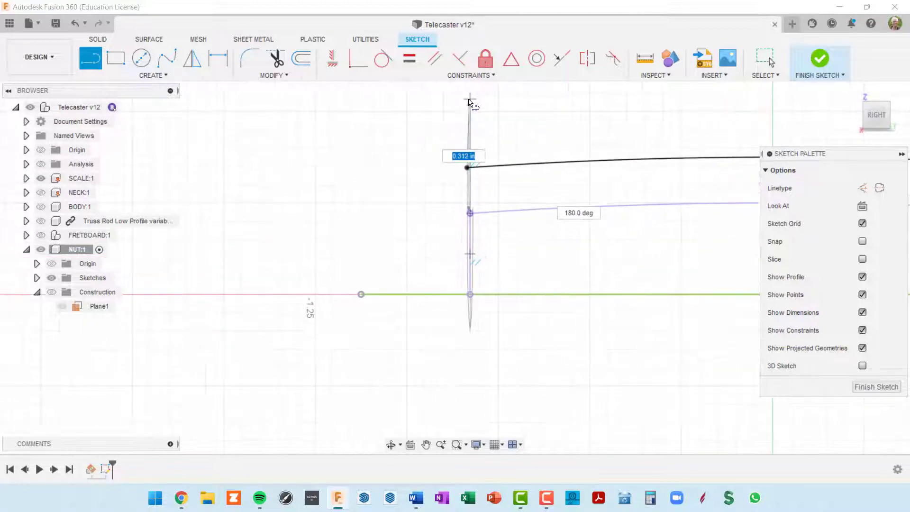
scroll(470, 102, down, 3)
scroll(472, 105, up, 5)
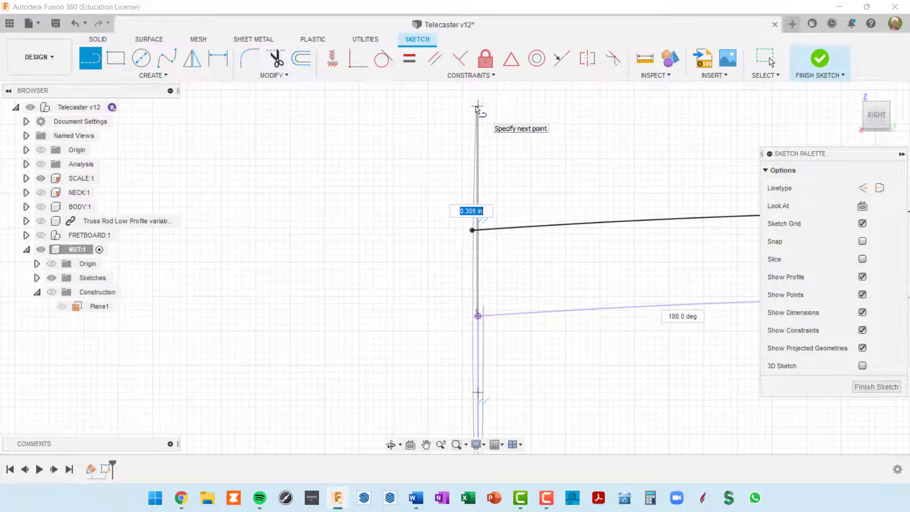
click(476, 108)
scroll(477, 107, down, 3)
key(Escape)
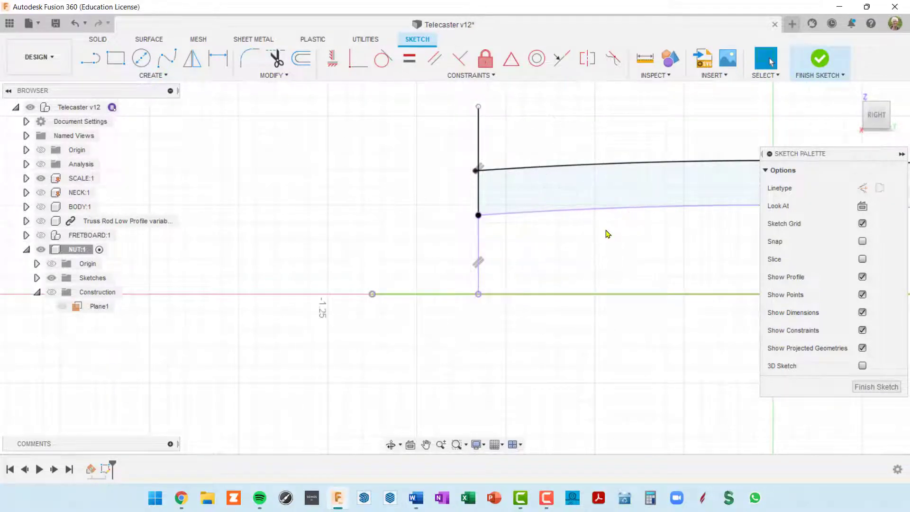
scroll(611, 232, down, 2)
mouse_move(641, 229)
middle_down()
mouse_move(457, 215)
mouse_move(343, 228)
middle_up()
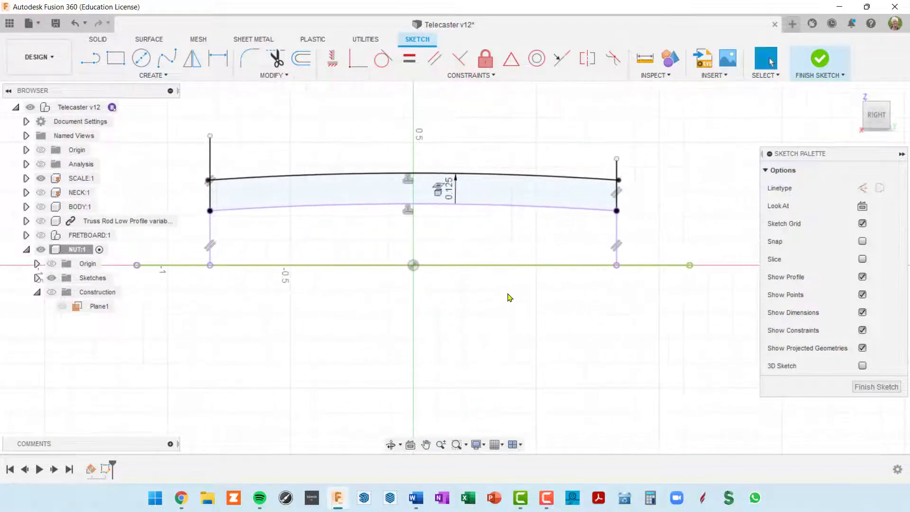
middle_drag(563, 284, 659, 284)
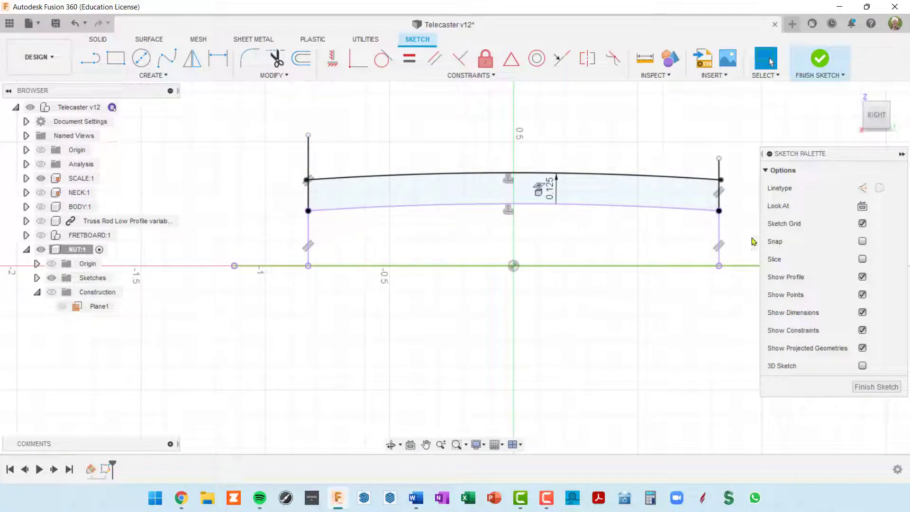
Draw a 1.778 in line across the lower nut and make it horizontal
click(460, 198)
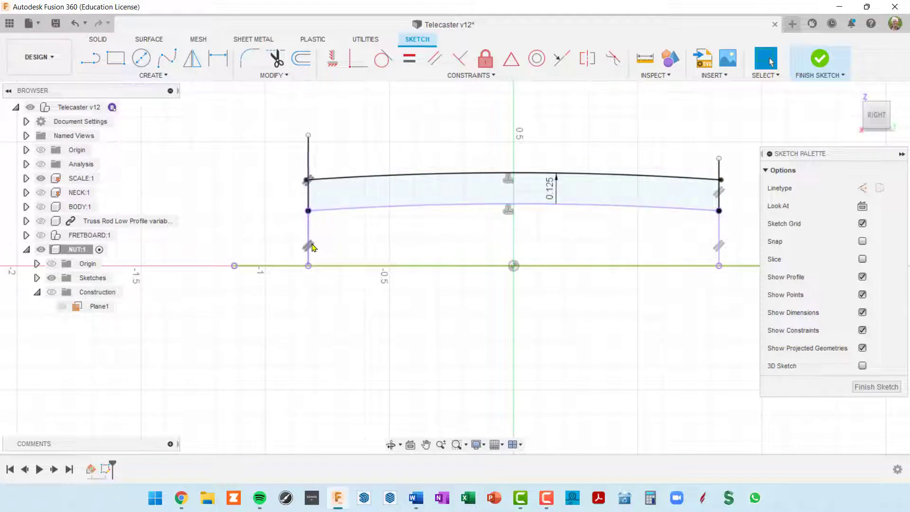
key(l)
click(291, 234)
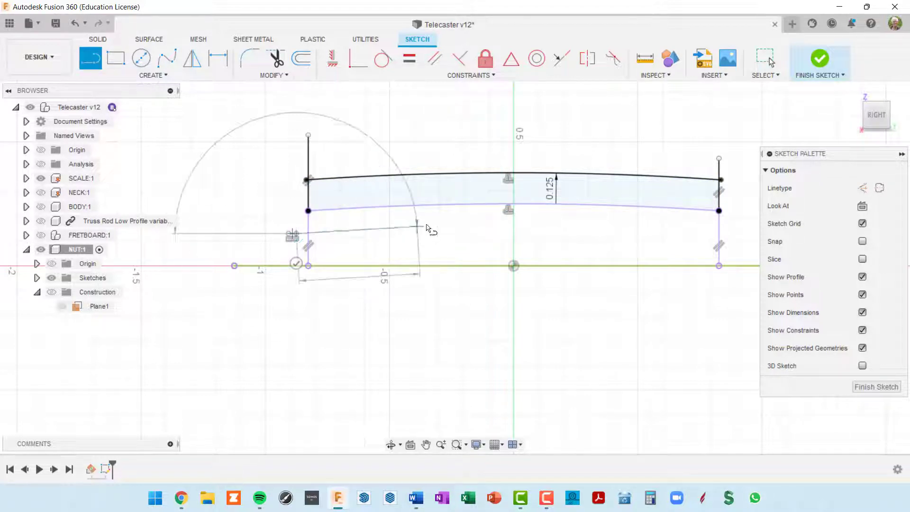
click(738, 239)
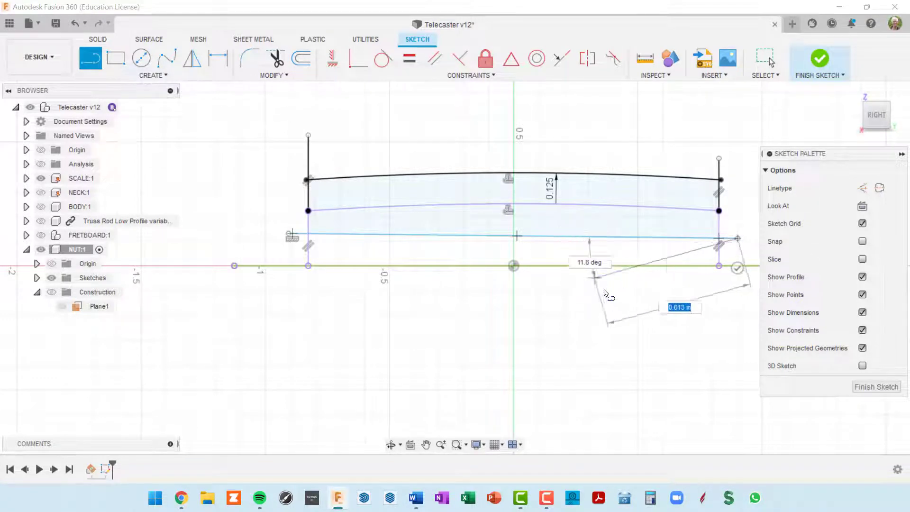
key(Escape)
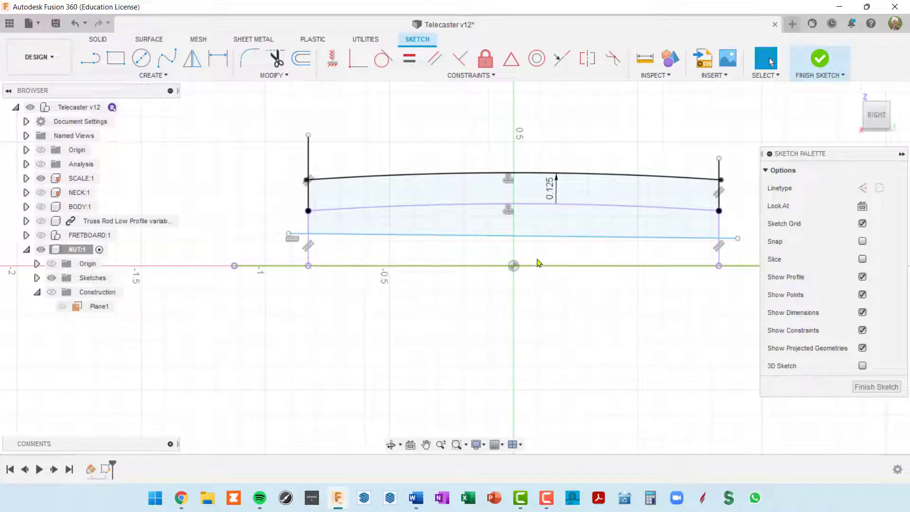
click(563, 240)
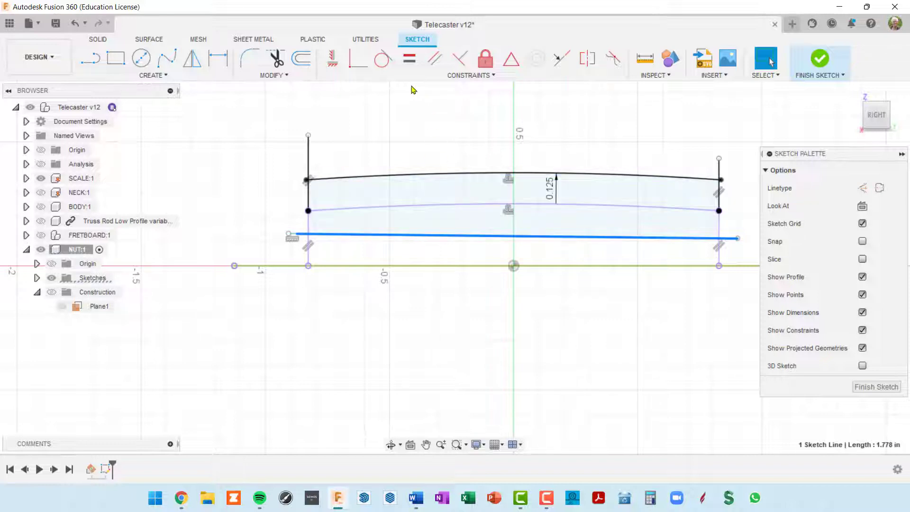
click(335, 61)
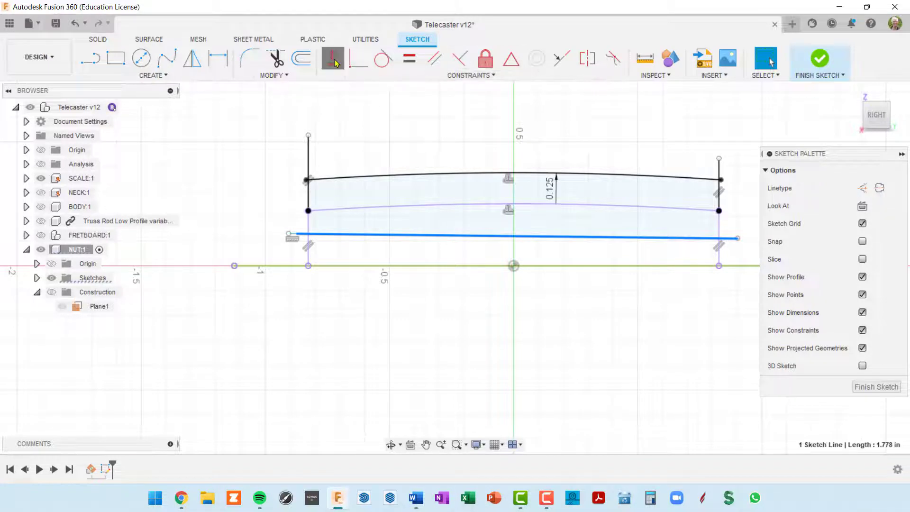
Try dimensioning between the top arc and lower line, then cancel it
scroll(601, 254, up, 1)
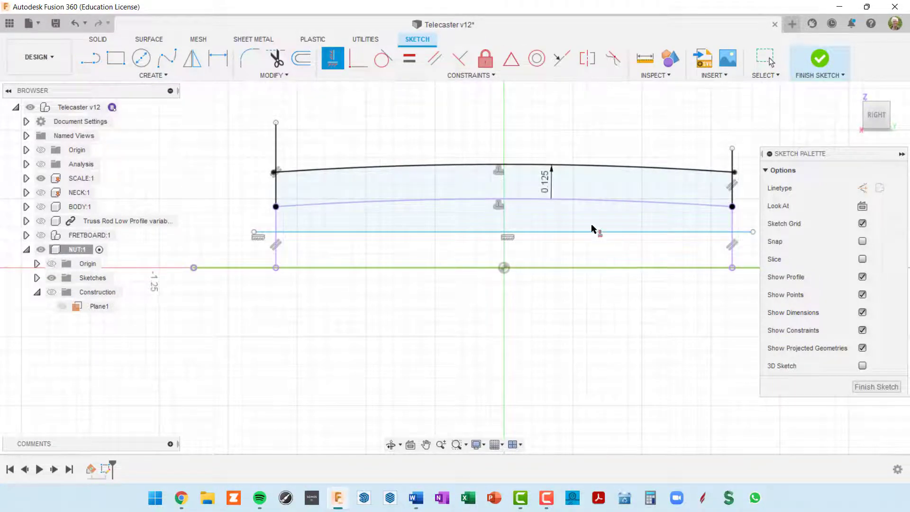
key(d)
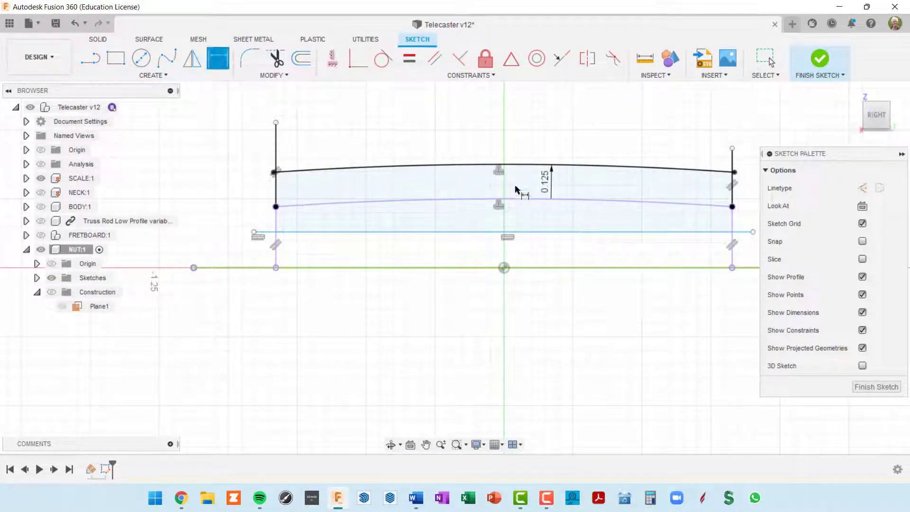
click(505, 169)
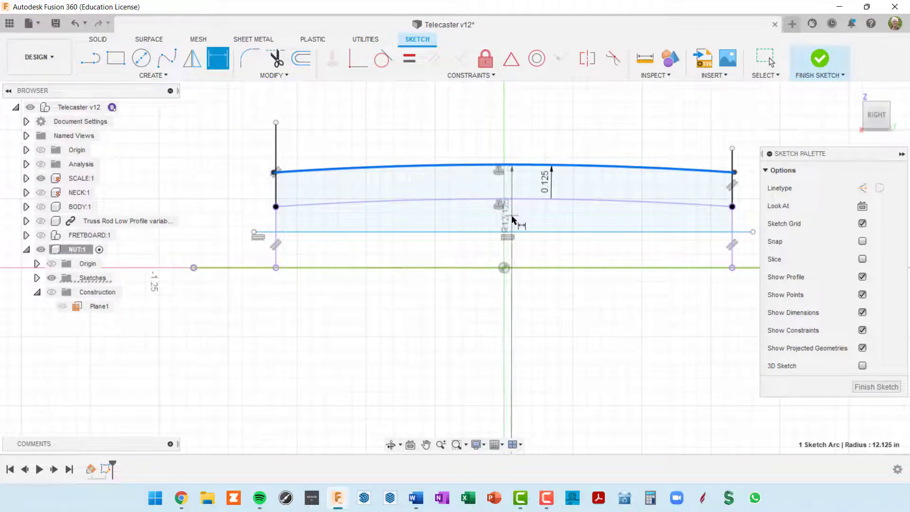
click(503, 233)
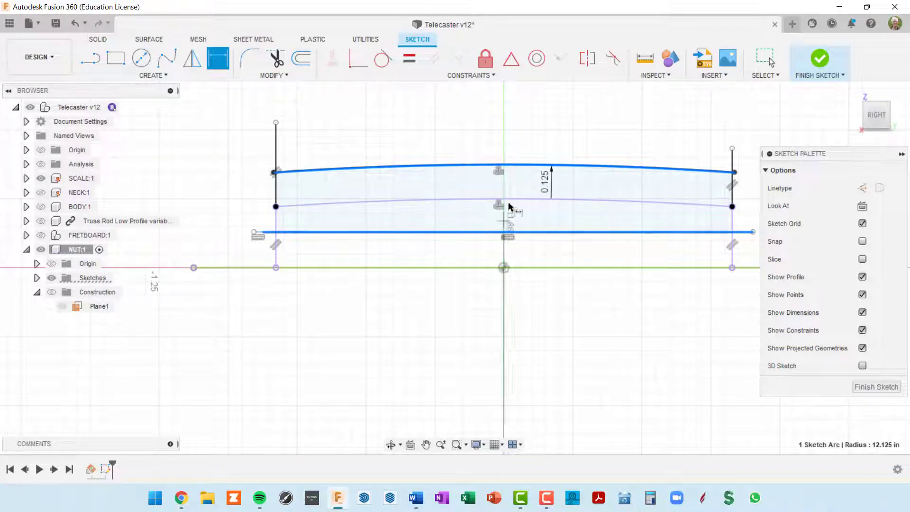
click(504, 164)
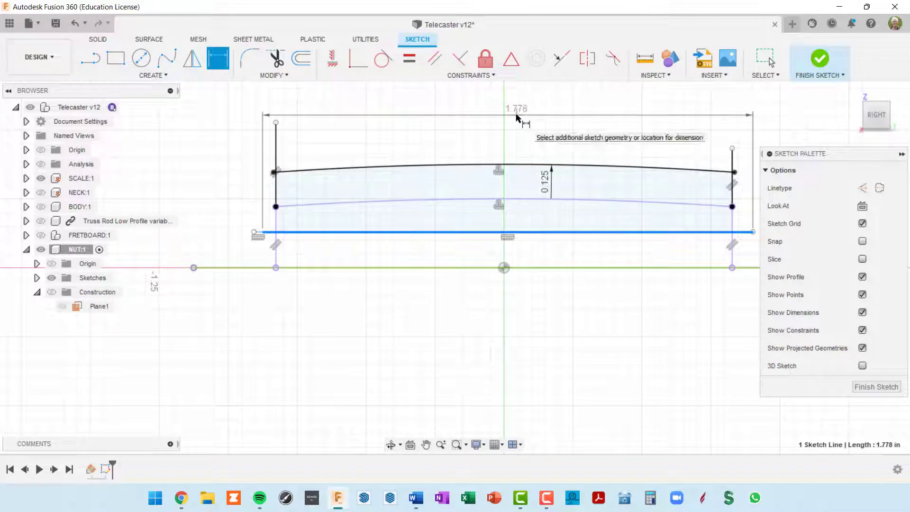
key(Escape)
scroll(511, 177, up, 3)
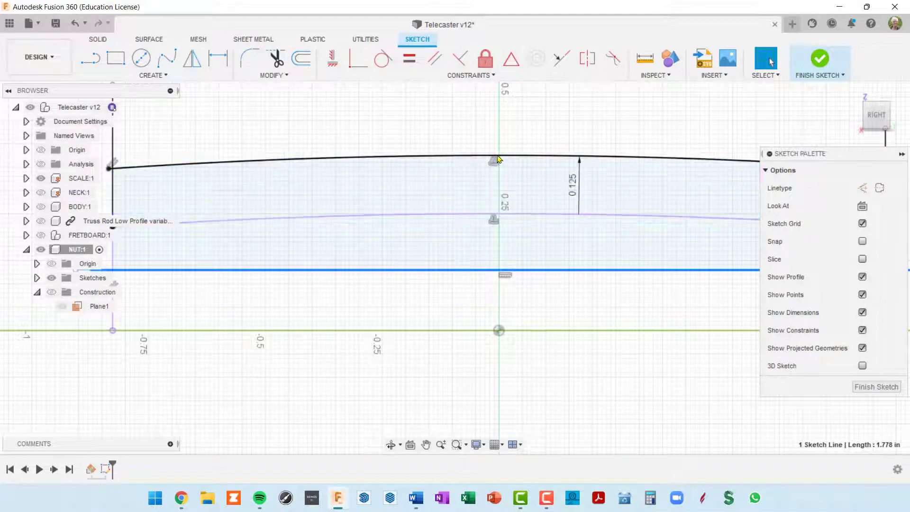
scroll(498, 158, down, 3)
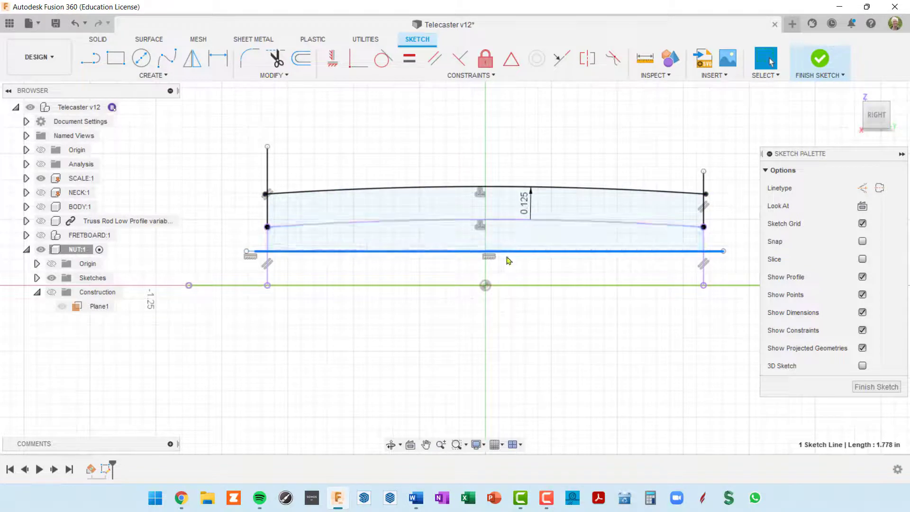
Draw a vertical line up from the origin and convert it to a construction centreline
key(l)
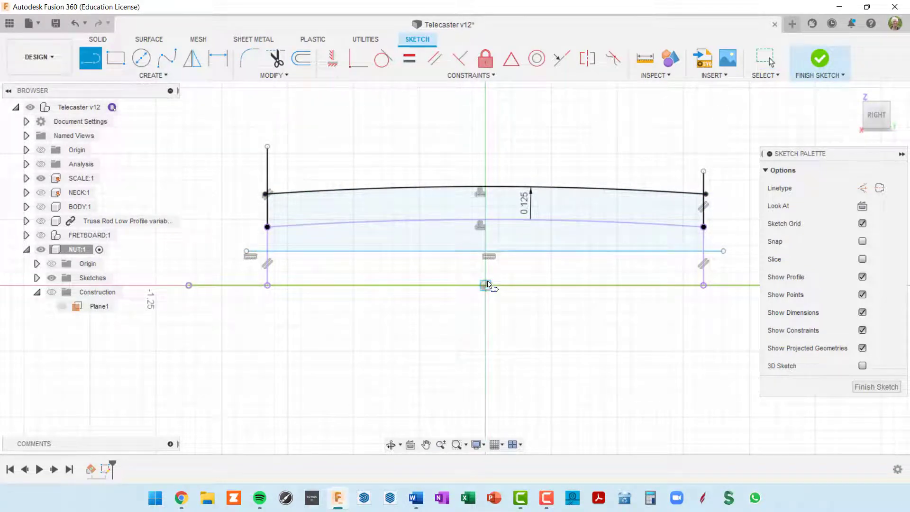
click(486, 285)
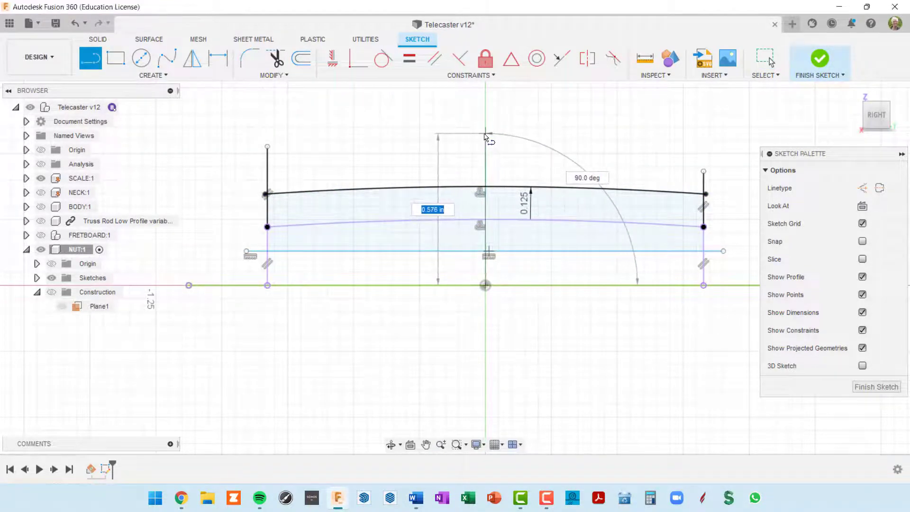
click(485, 133)
key(Escape)
key(Escape)
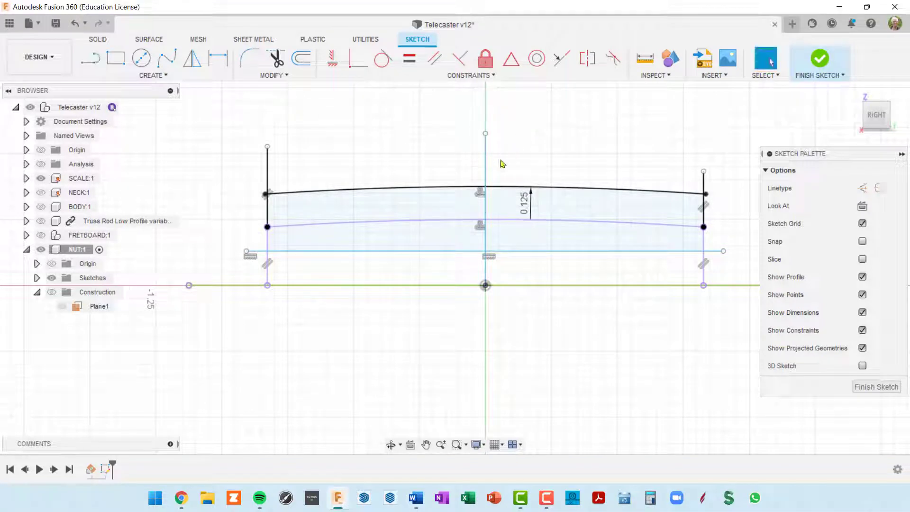
click(487, 166)
click(485, 165)
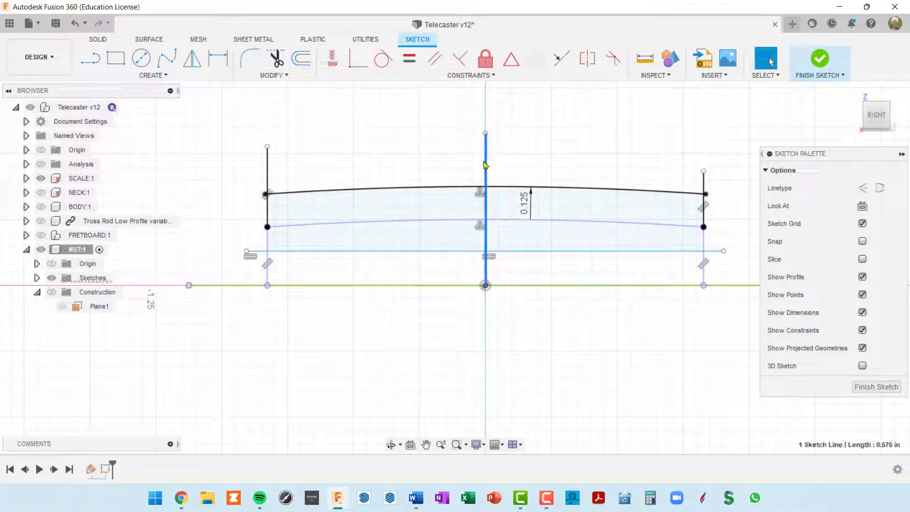
key(x)
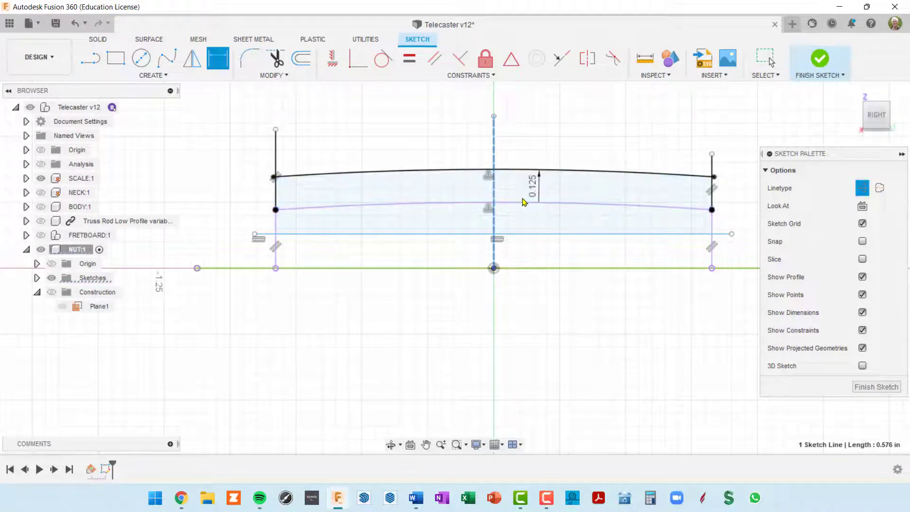
scroll(523, 201, up, 2)
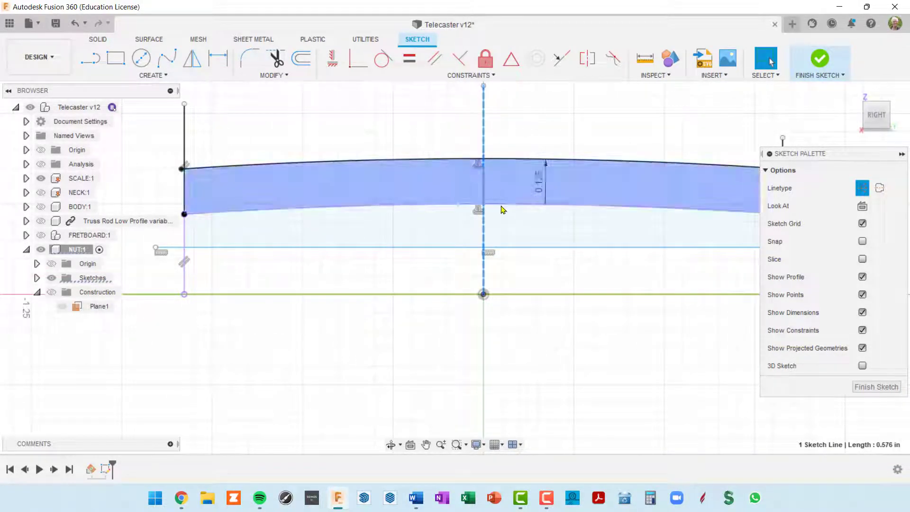
Start dimensioning the bottom line against the centreline, then cancel without placing it
click(531, 247)
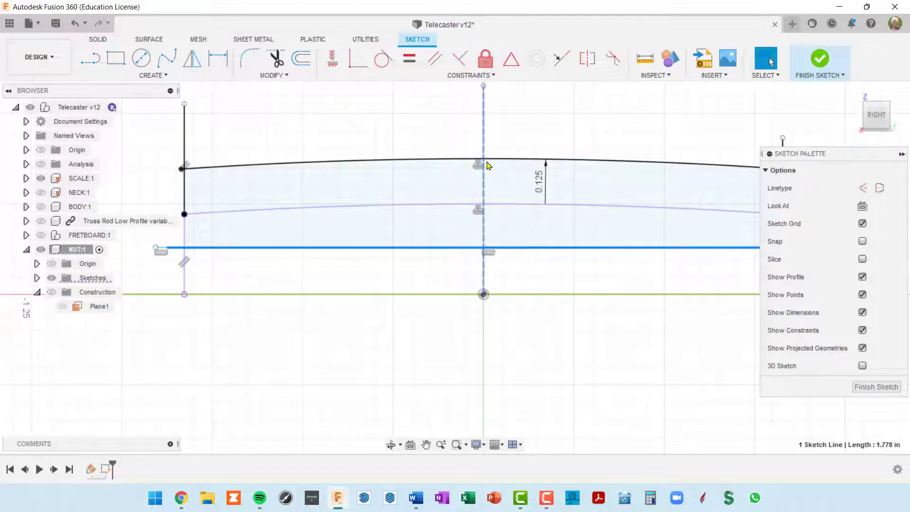
key(d)
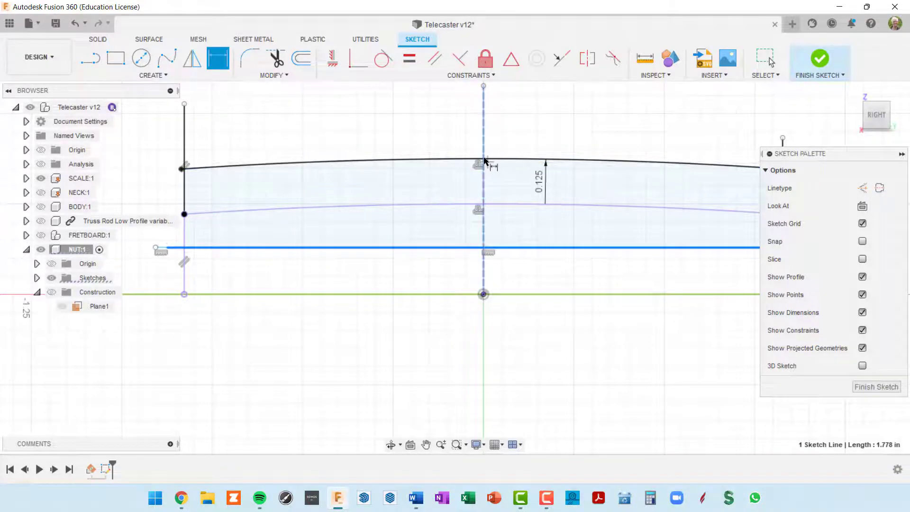
click(483, 158)
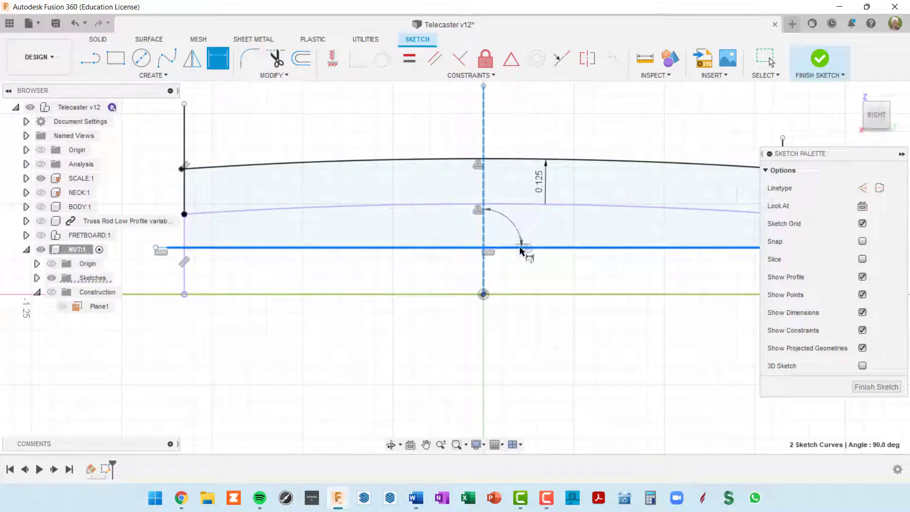
key(Escape)
click(505, 172)
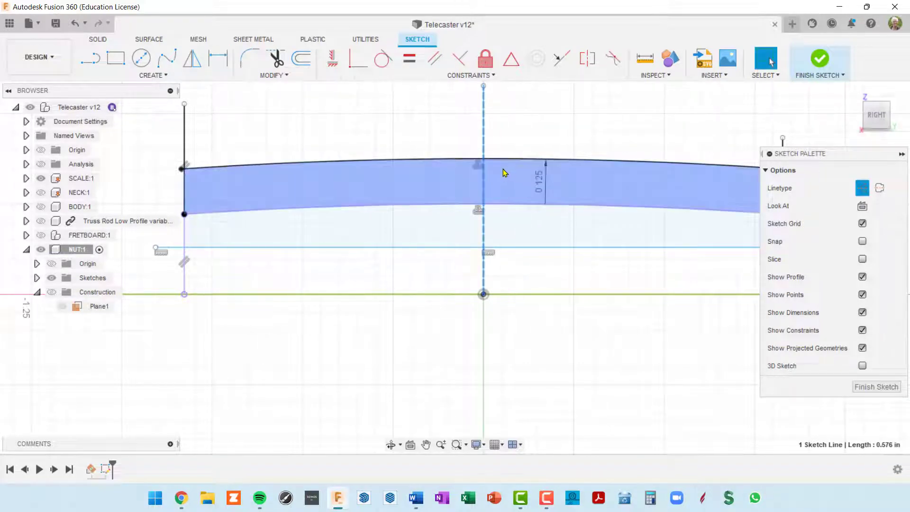
scroll(493, 166, up, 2)
scroll(488, 163, down, 3)
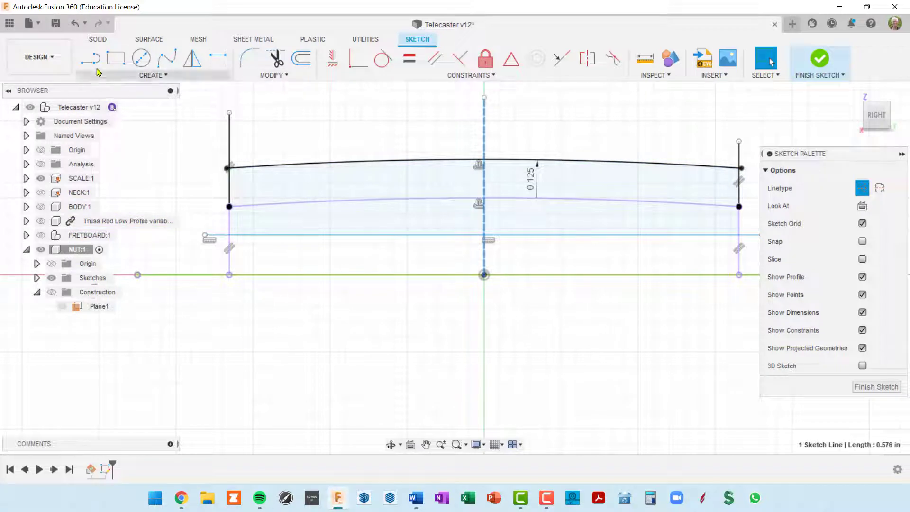
click(147, 76)
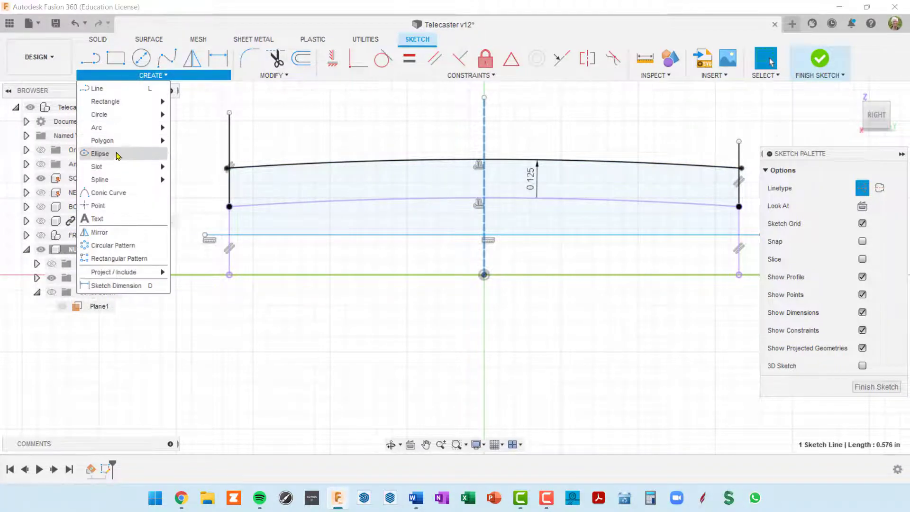
Dimension the arch's top centre point to the bottom line at 0.25 in
click(115, 206)
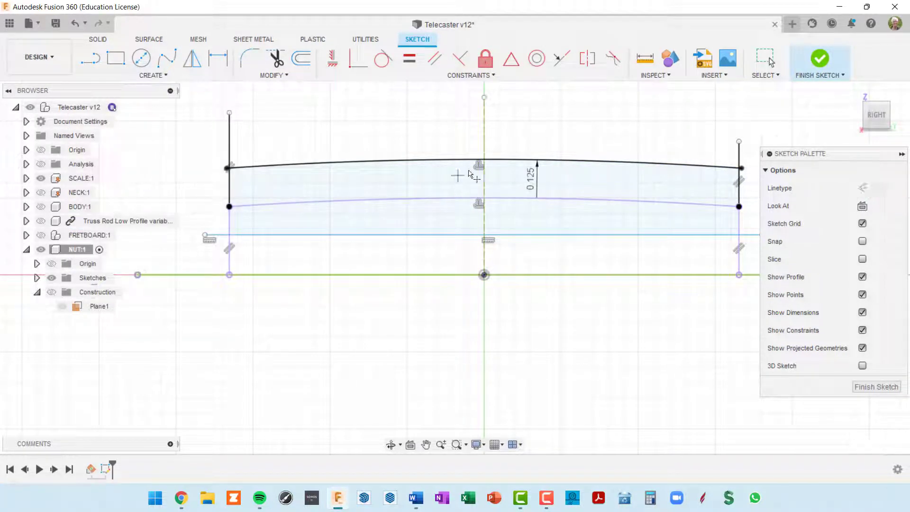
scroll(485, 163, up, 5)
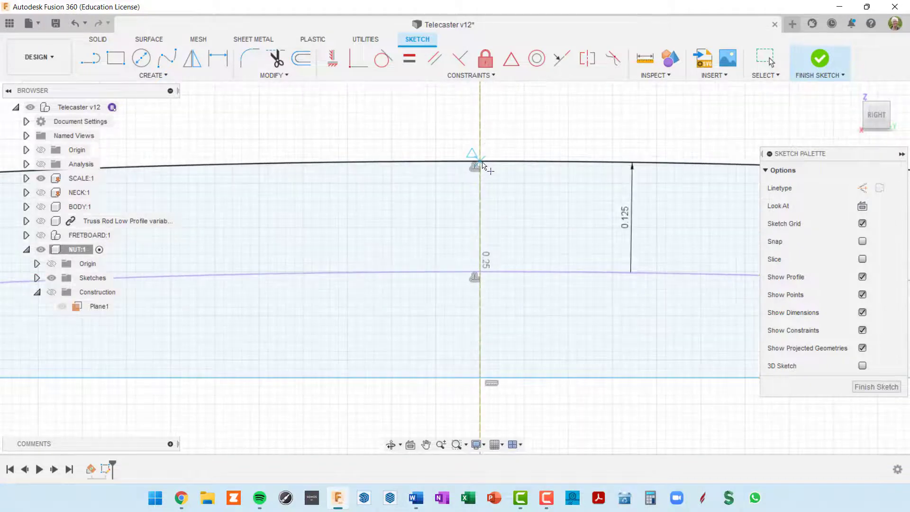
scroll(495, 173, down, 5)
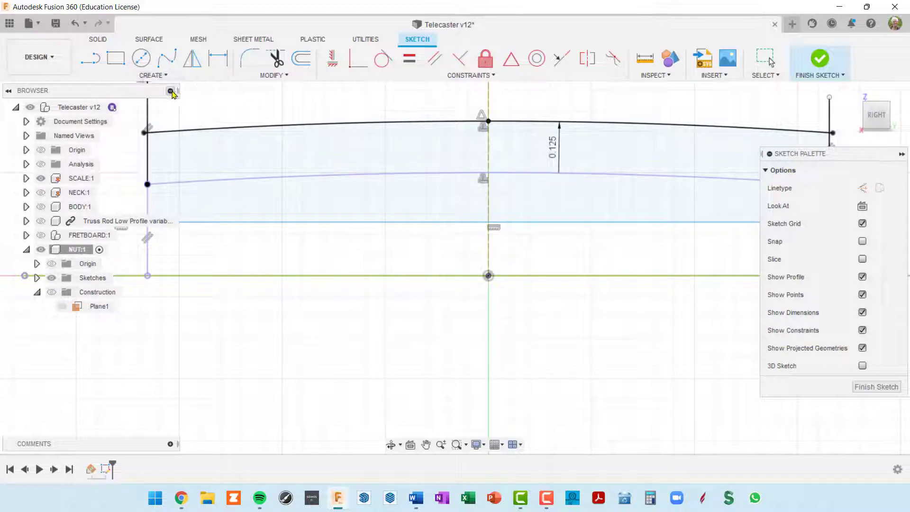
key(d)
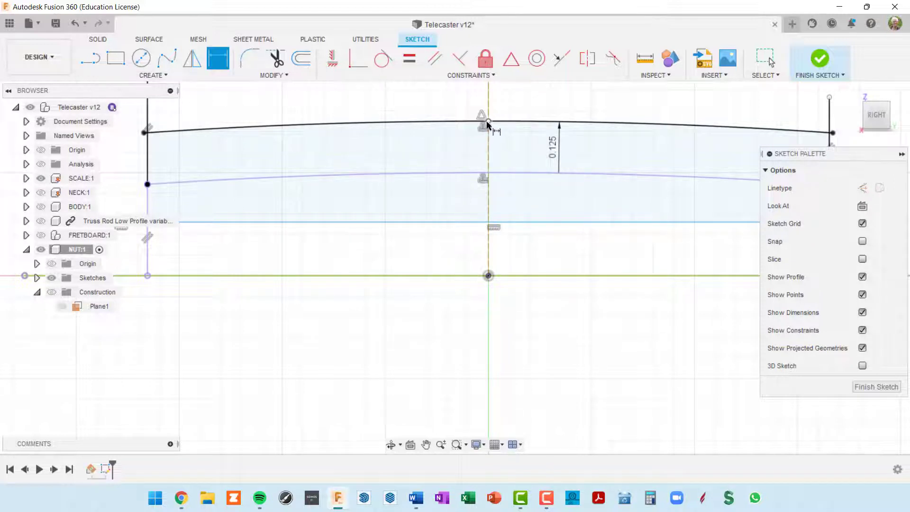
click(488, 122)
click(508, 222)
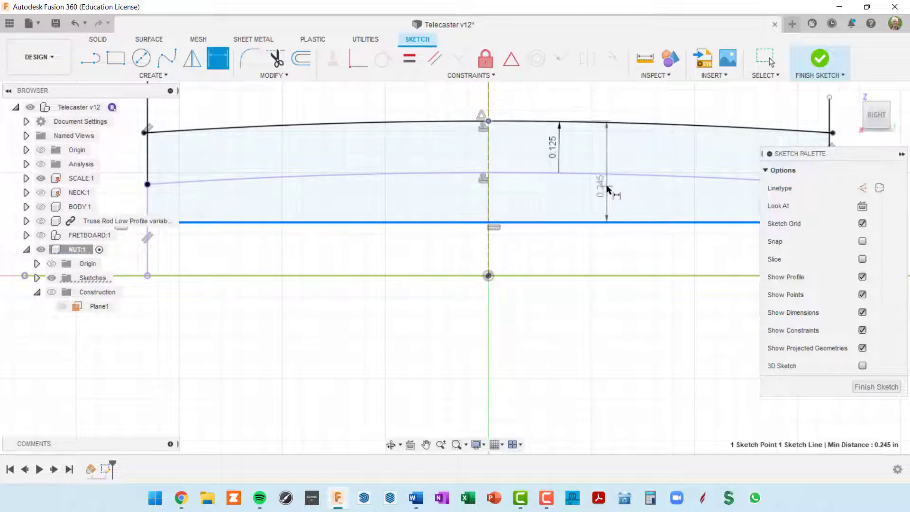
click(608, 187)
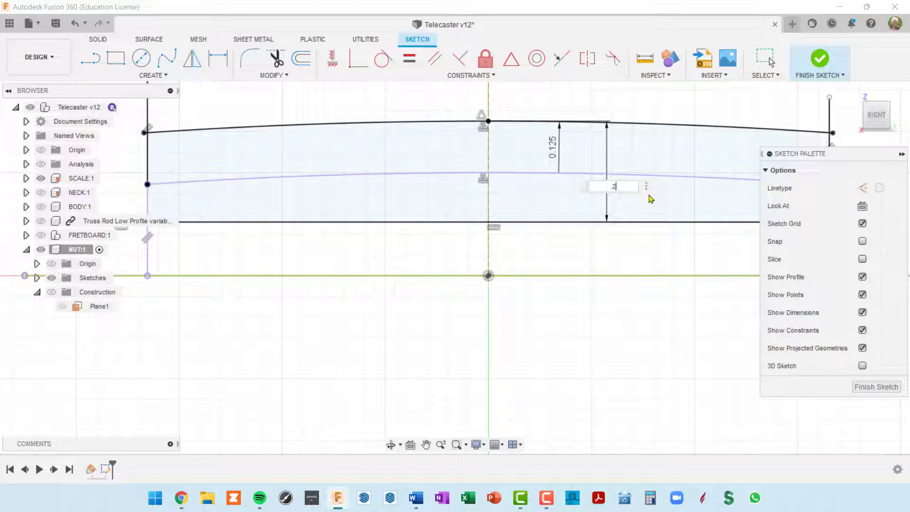
key(Return)
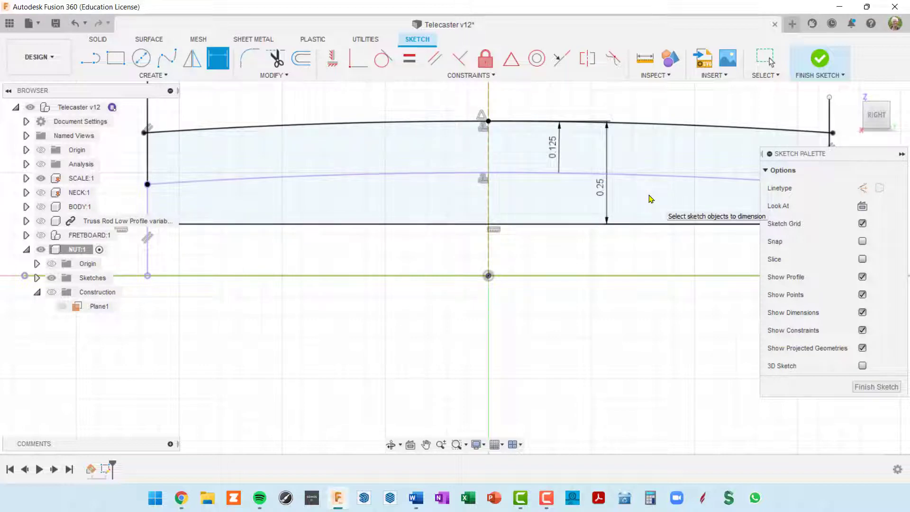
Pan and orbit around the dimensioned nut profile, then exit the dimension tool
scroll(500, 137, down, 3)
mouse_move(477, 201)
middle_down()
mouse_move(403, 199)
mouse_move(418, 214)
middle_up()
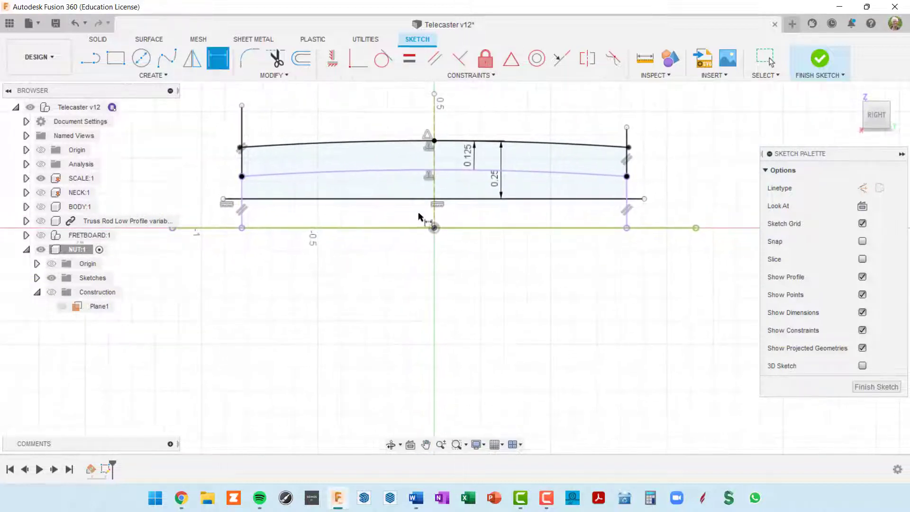
scroll(611, 181, up, 1)
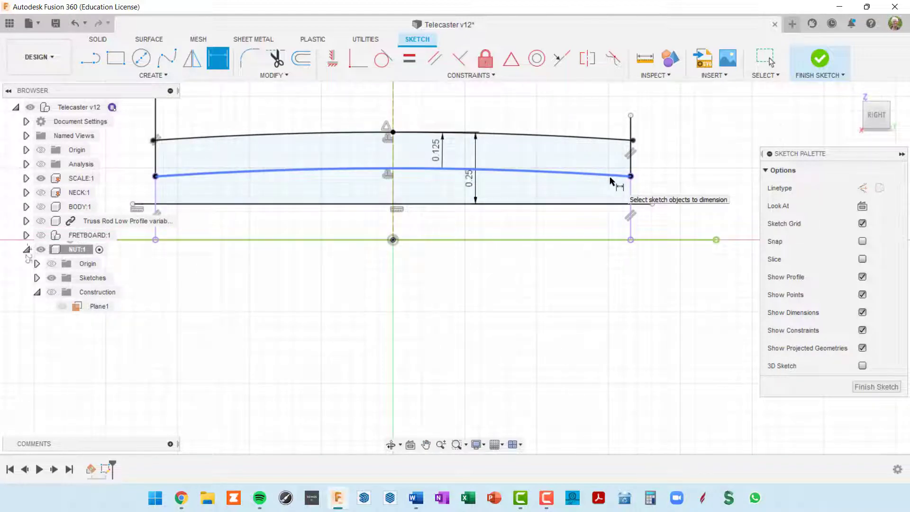
mouse_move(611, 180)
shift+middle_down()
mouse_move(619, 170)
mouse_move(631, 185)
shift+middle_up()
scroll(616, 188, down, 3)
mouse_move(583, 221)
middle_down()
mouse_move(362, 172)
mouse_move(319, 178)
middle_up()
scroll(534, 191, up, 3)
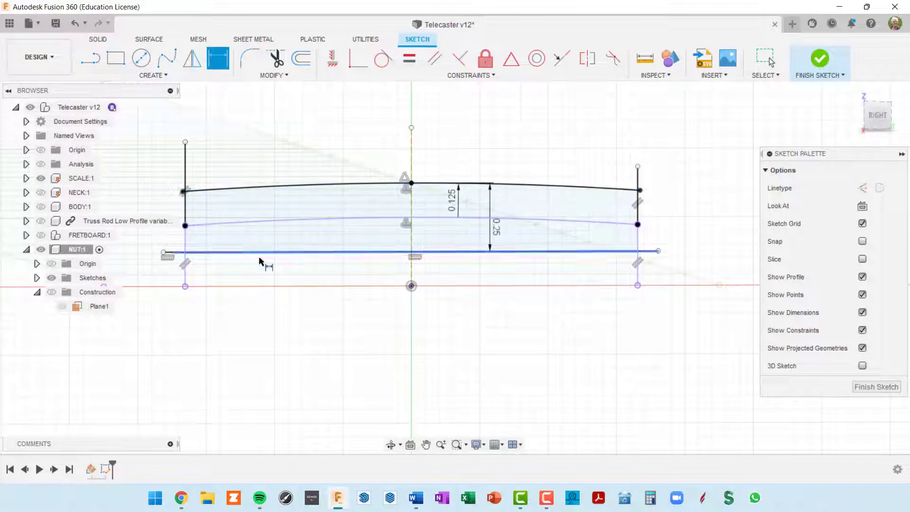
key(Escape)
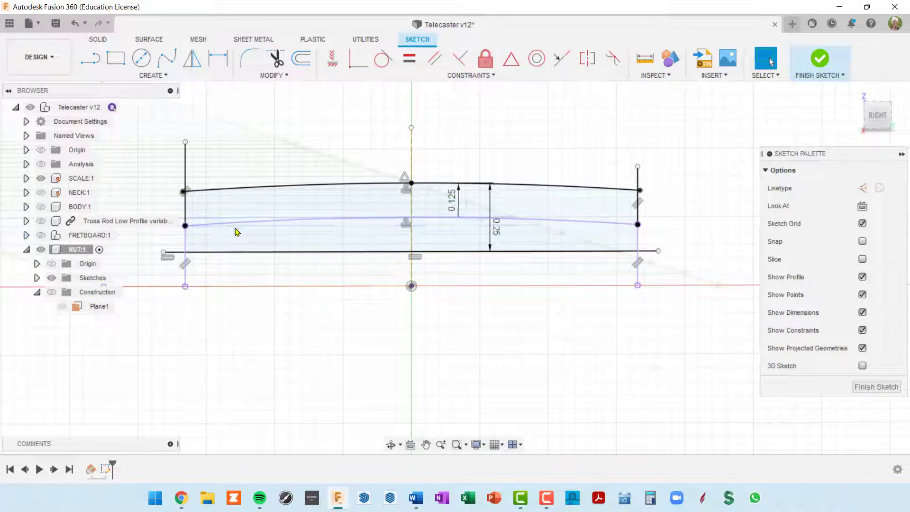
Delete the middle arc and its dimension from the nut sketch
click(273, 224)
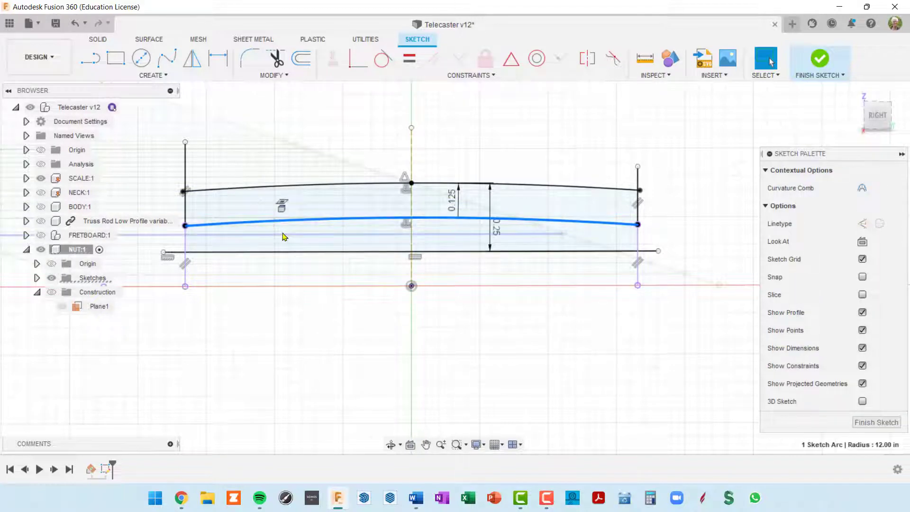
key(Delete)
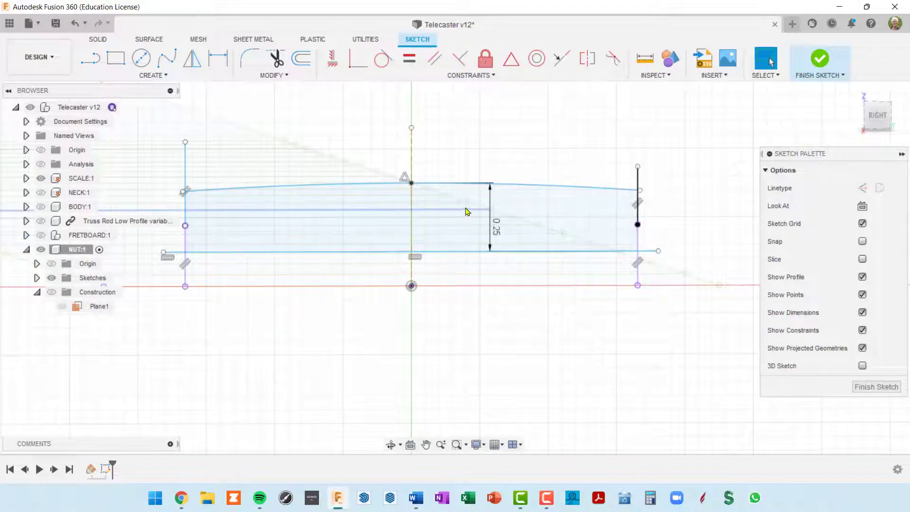
mouse_move(494, 227)
shift+middle_down()
mouse_move(534, 242)
mouse_move(535, 226)
shift+middle_up()
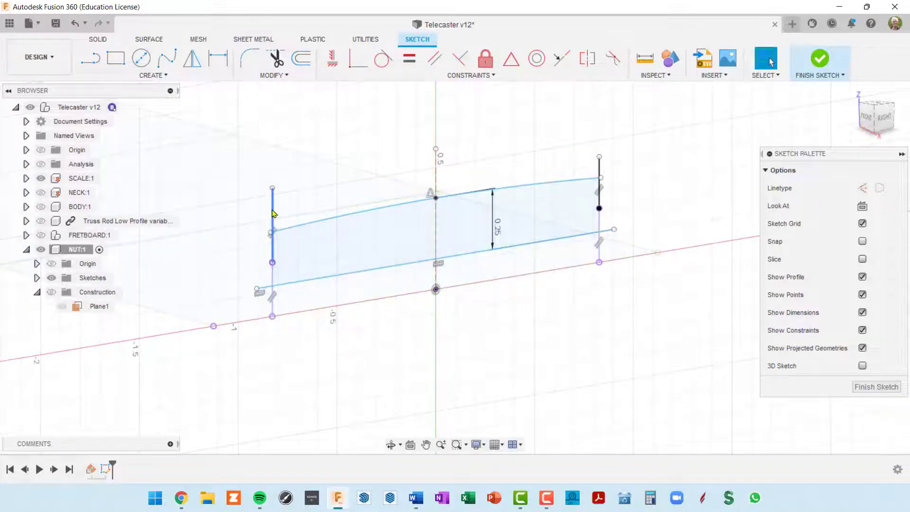
Trim away the excess top of the left vertical line
click(275, 58)
click(273, 210)
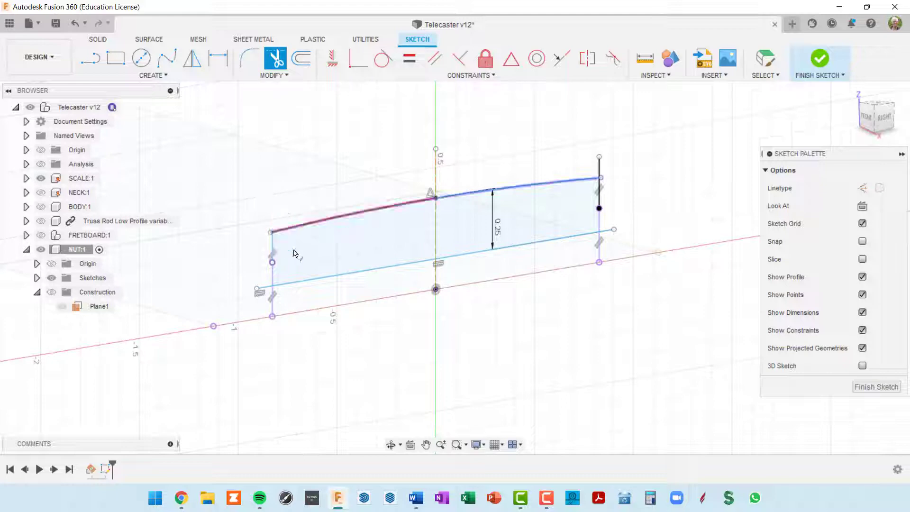
scroll(283, 303, up, 3)
scroll(369, 264, down, 3)
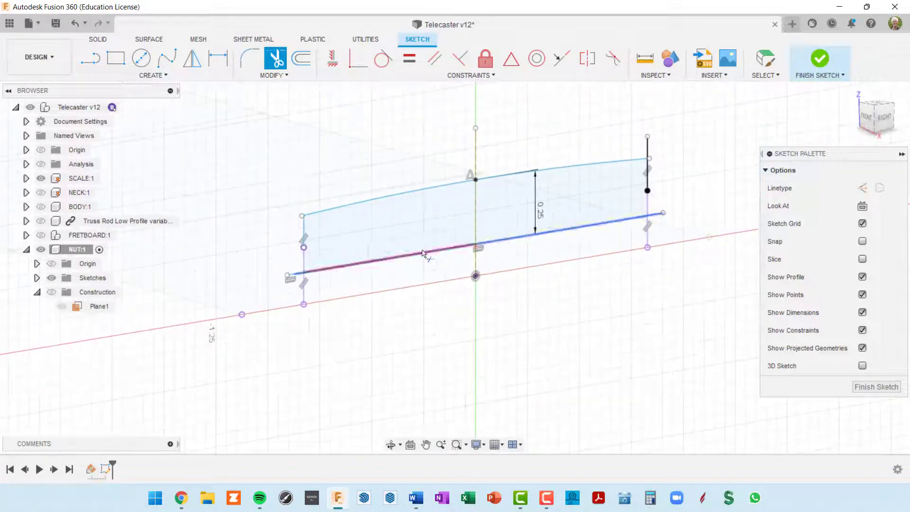
Trim the bottom line's overhang past the nut's right edge
middle_drag(525, 179, 422, 230)
scroll(547, 185, up, 4)
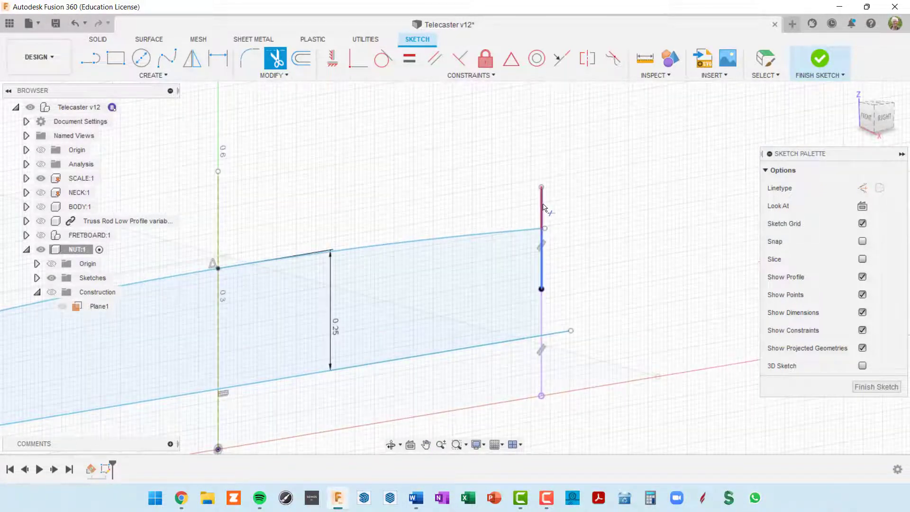
scroll(586, 252, down, 3)
middle_drag(588, 283, 617, 219)
click(604, 242)
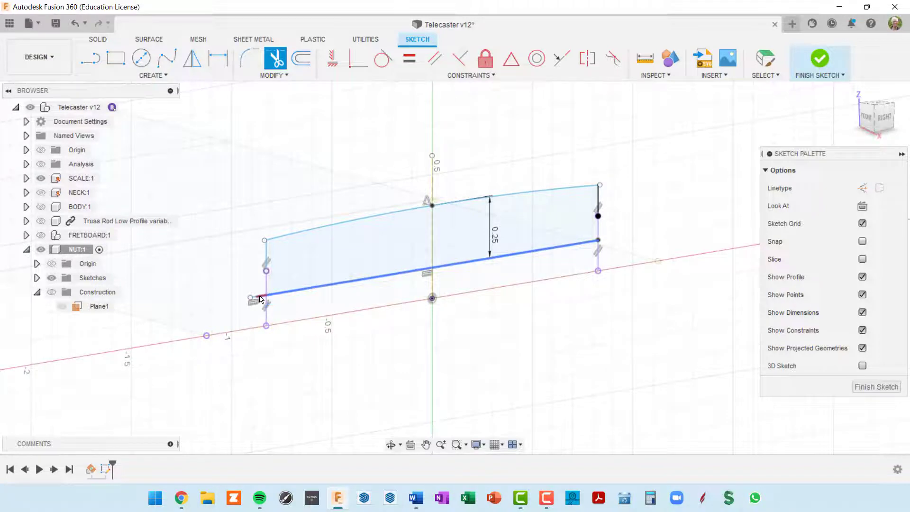
scroll(260, 299, up, 5)
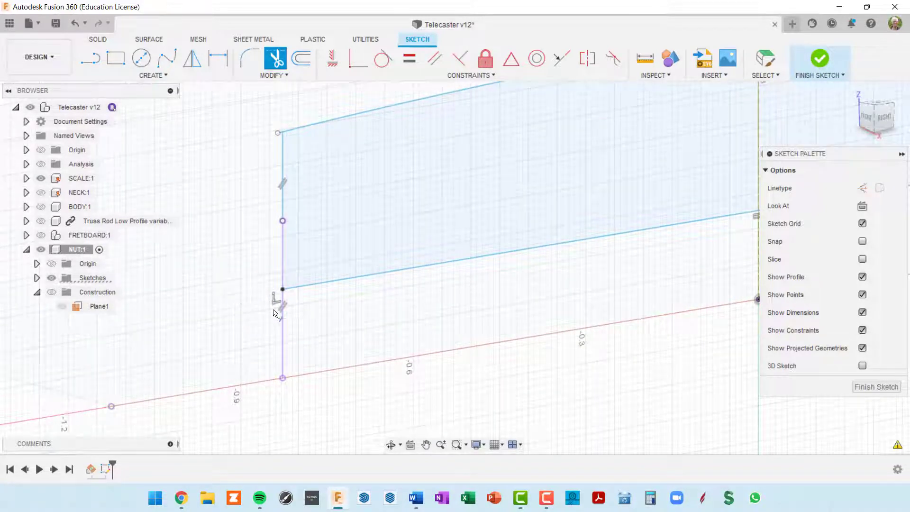
scroll(275, 315, down, 5)
middle_drag(286, 328, 243, 327)
scroll(287, 346, down, 2)
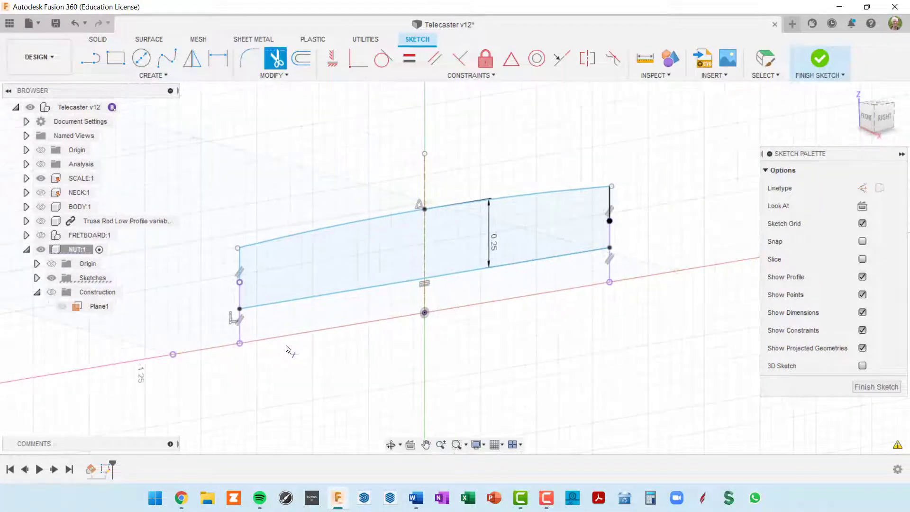
shift+middle_drag(360, 323, 379, 330)
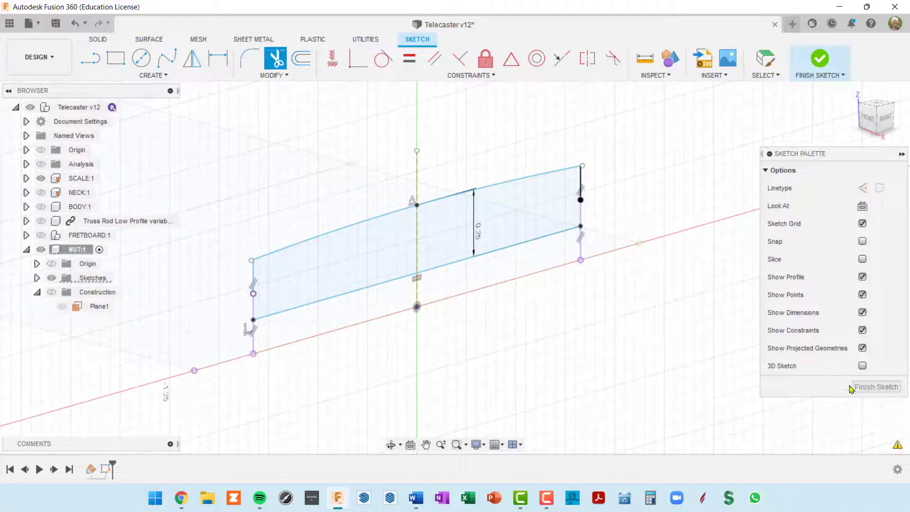
Finish the sketch and rename Sketch1 under NUT:1 to 'NUT'
click(875, 388)
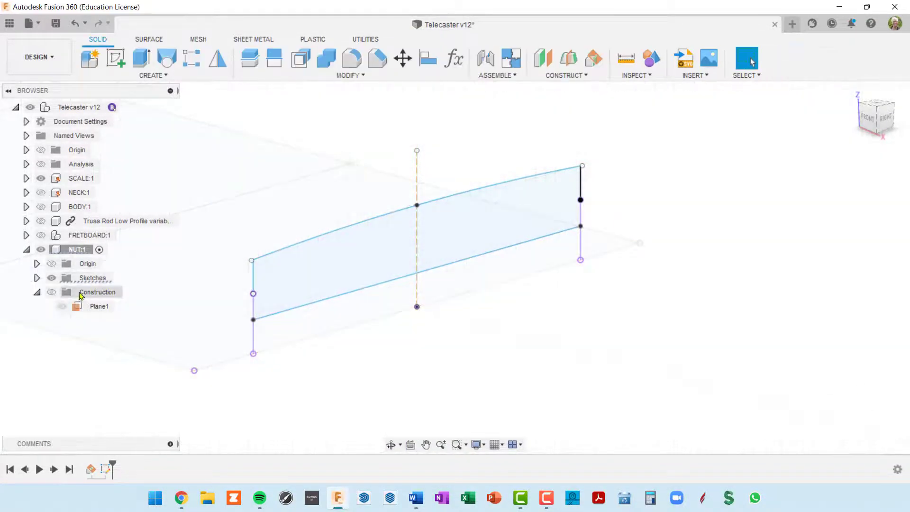
click(37, 278)
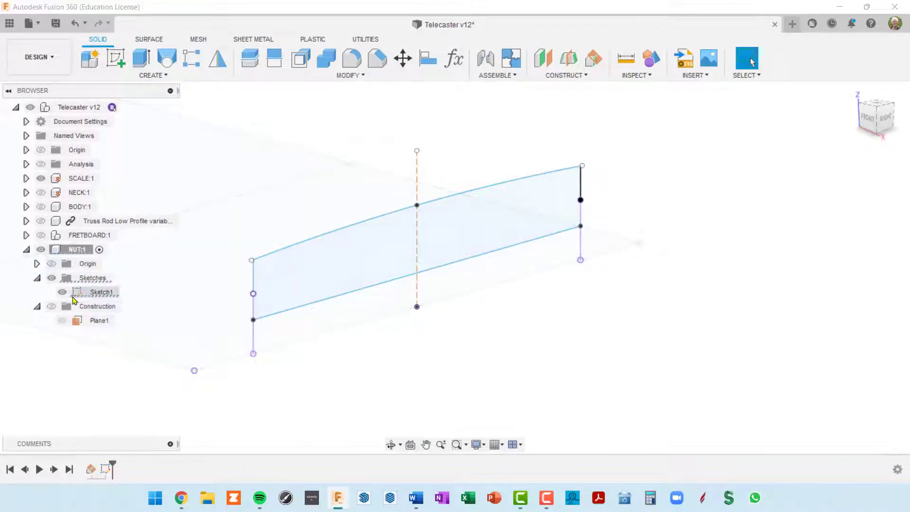
click(104, 292)
click(104, 292)
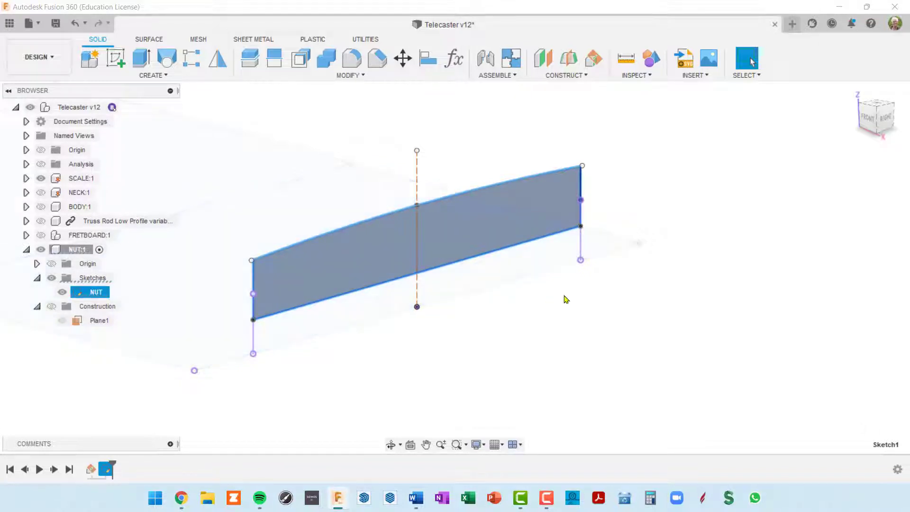
mouse_move(564, 299)
shift+middle_down()
mouse_move(553, 283)
mouse_move(609, 280)
shift+middle_up()
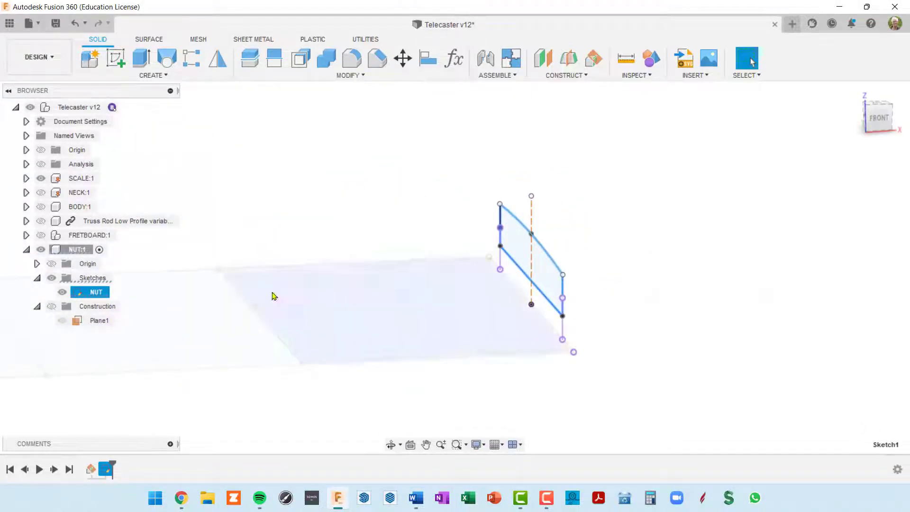
Show Plane1 from the Construction folder and orbit around the NUT sketch
click(51, 306)
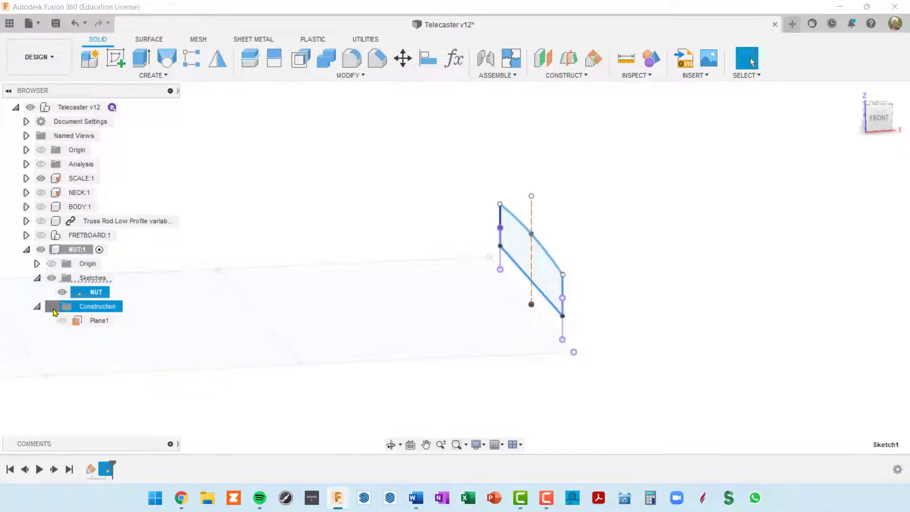
mouse_move(253, 331)
shift+middle_down()
mouse_move(408, 320)
mouse_move(502, 217)
mouse_move(459, 227)
mouse_move(463, 218)
shift+middle_up()
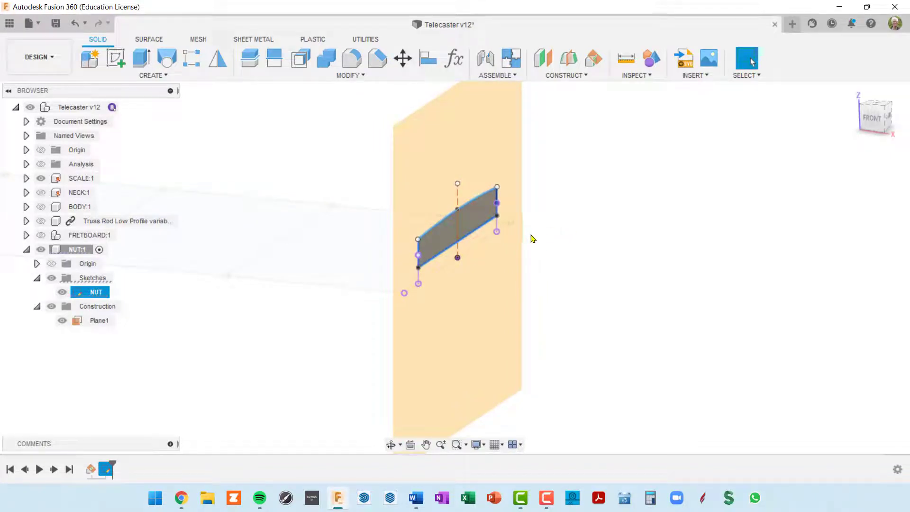
Extrude the NUT profile 0.122 in into a solid nut body
key(e)
click(479, 217)
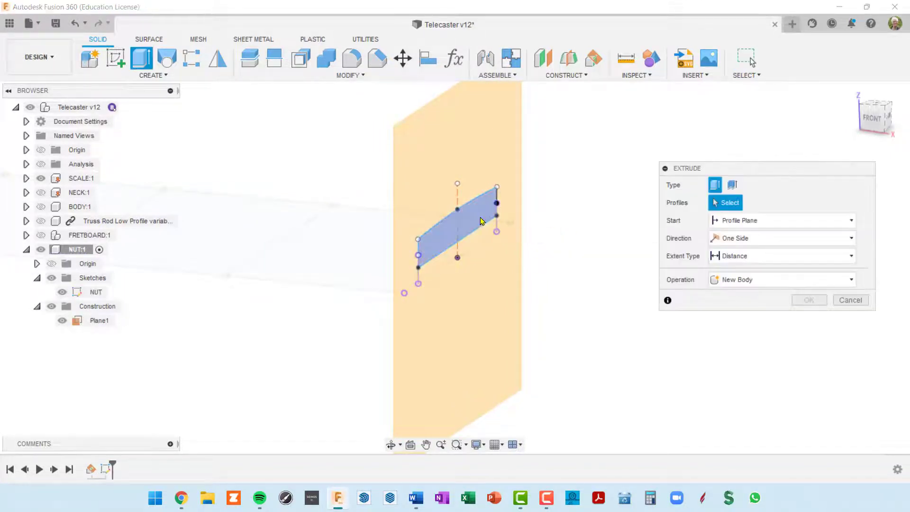
drag(469, 223, 484, 227)
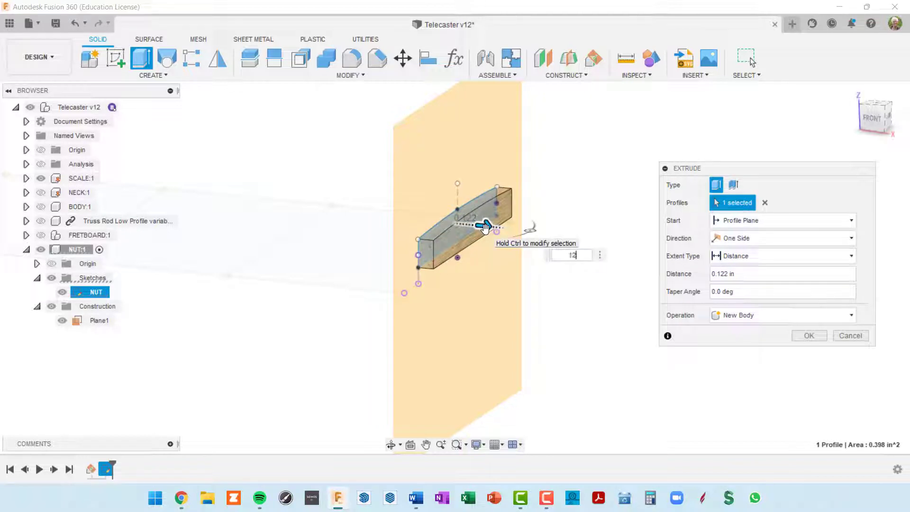
key(Return)
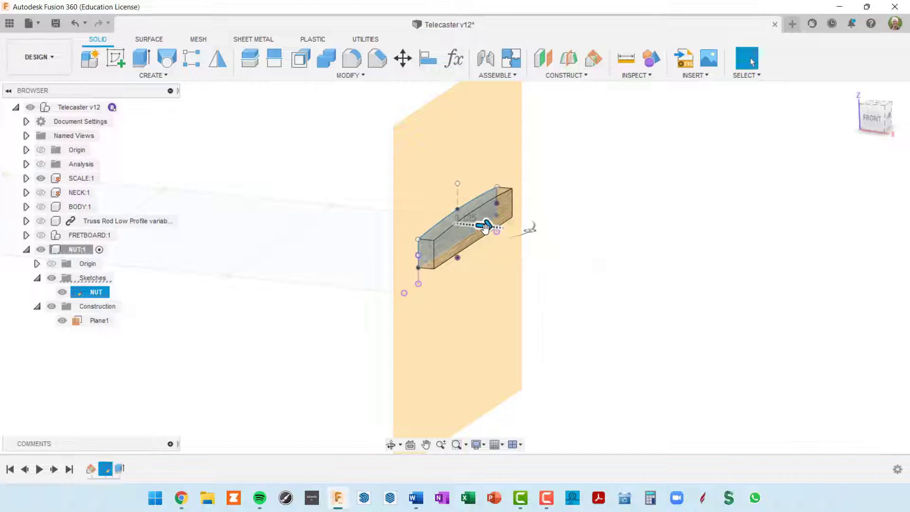
Hide the construction plane Plane1 again
click(453, 205)
shift+middle_drag(453, 205, 431, 255)
key(Escape)
scroll(459, 252, down, 5)
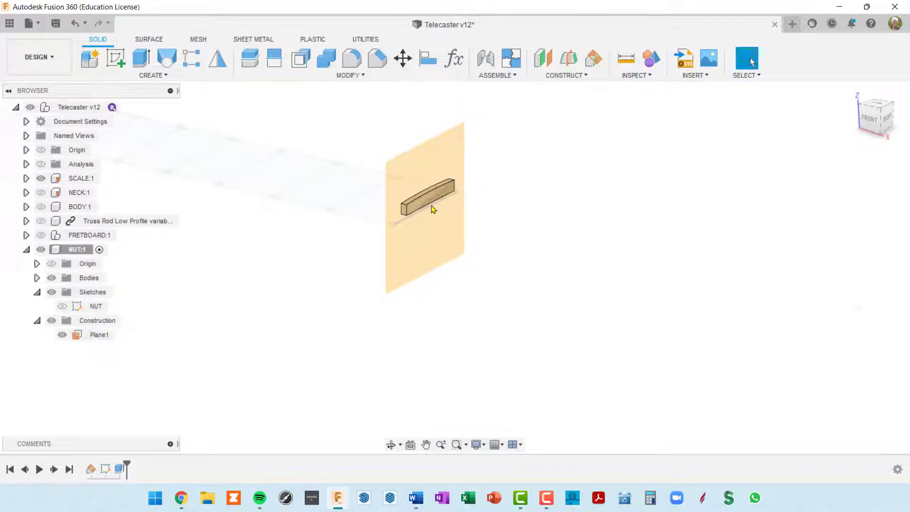
click(51, 321)
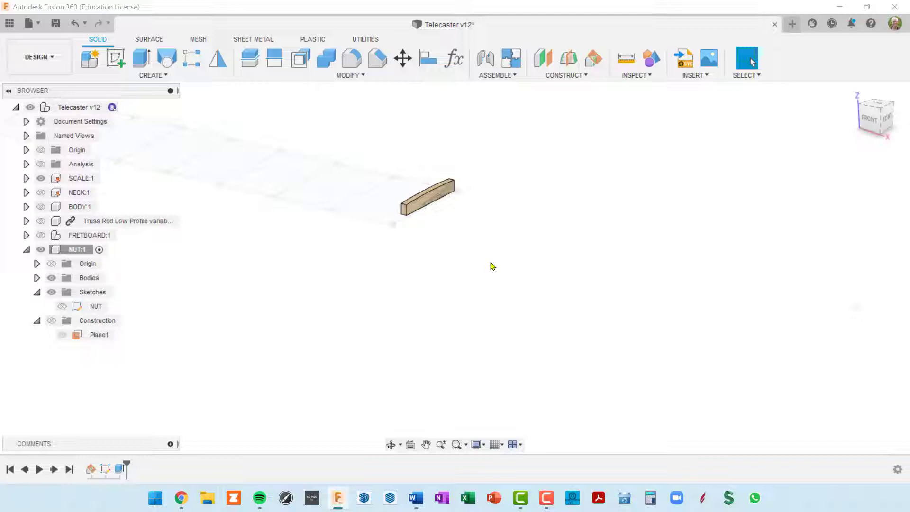
Apply Plastic - Matte (White) to the NUT:1 component and close the appearance panel
key(a)
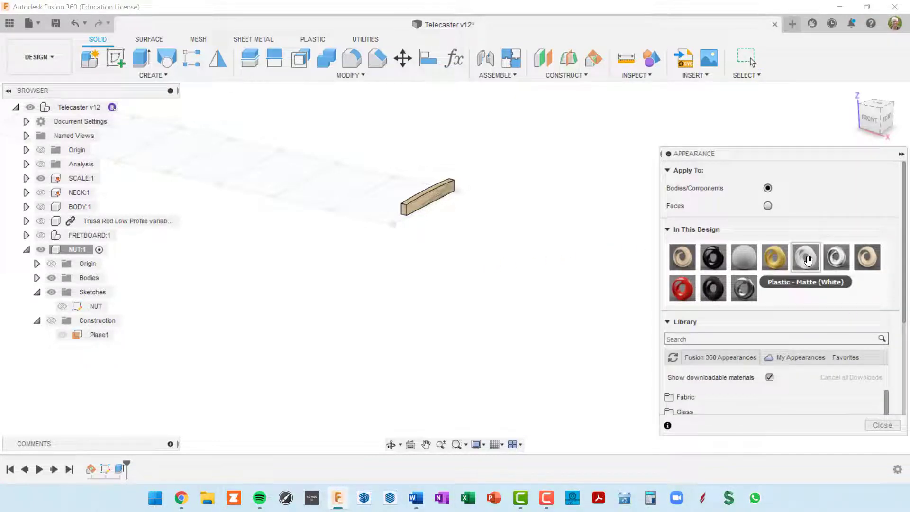
drag(803, 258, 82, 252)
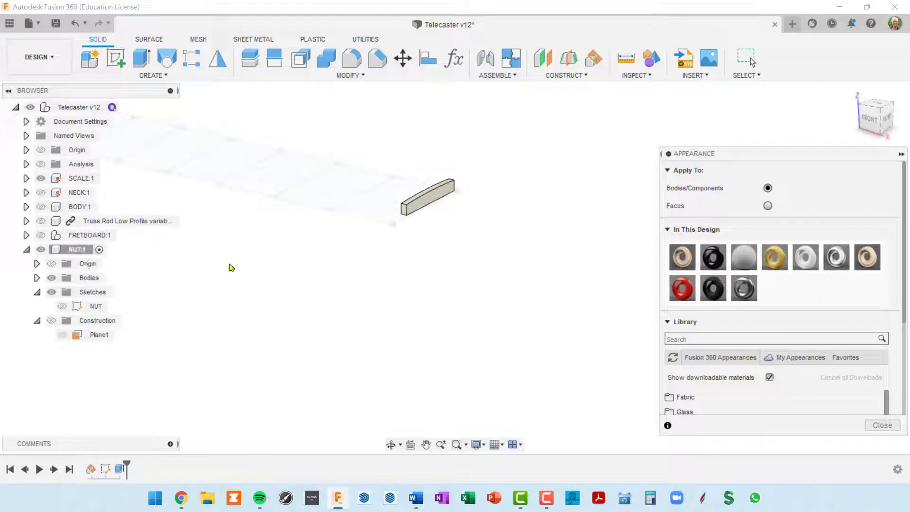
click(880, 425)
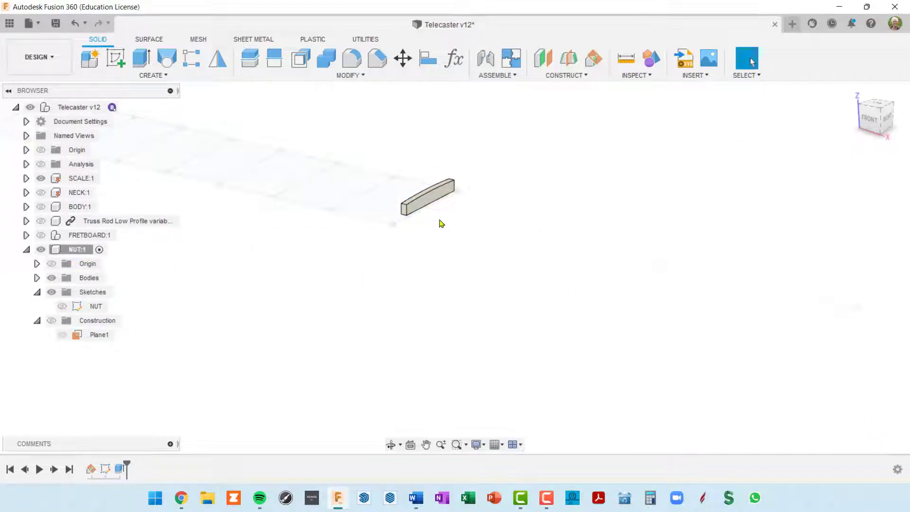
shift+middle_drag(441, 224, 519, 215)
middle_drag(211, 221, 286, 228)
scroll(498, 246, up, 4)
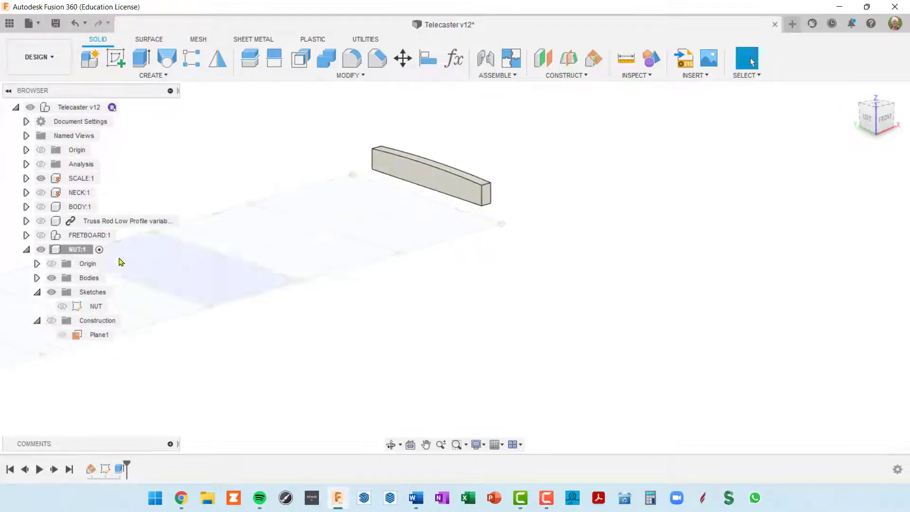
Show FRETBOARD:1, activate the Telecaster v12 top component, and view the nut on the fretboard
click(40, 237)
shift+middle_drag(336, 290, 596, 228)
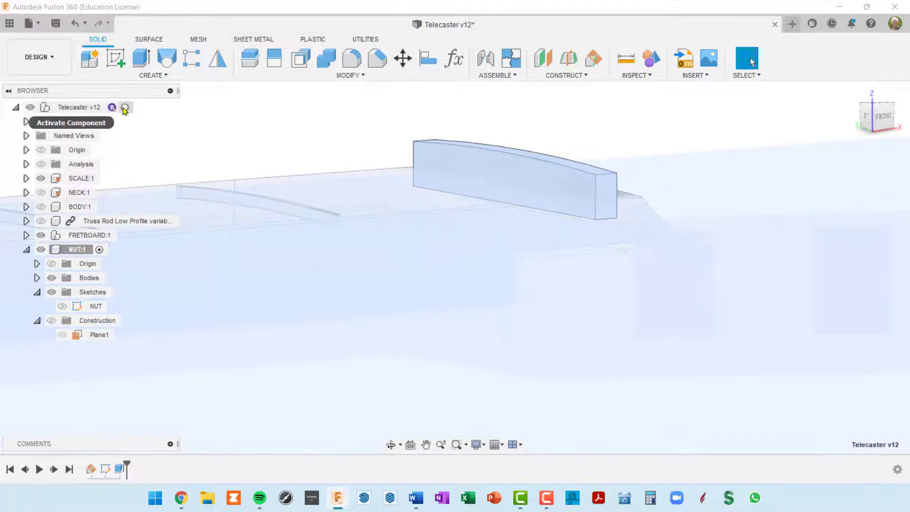
click(124, 108)
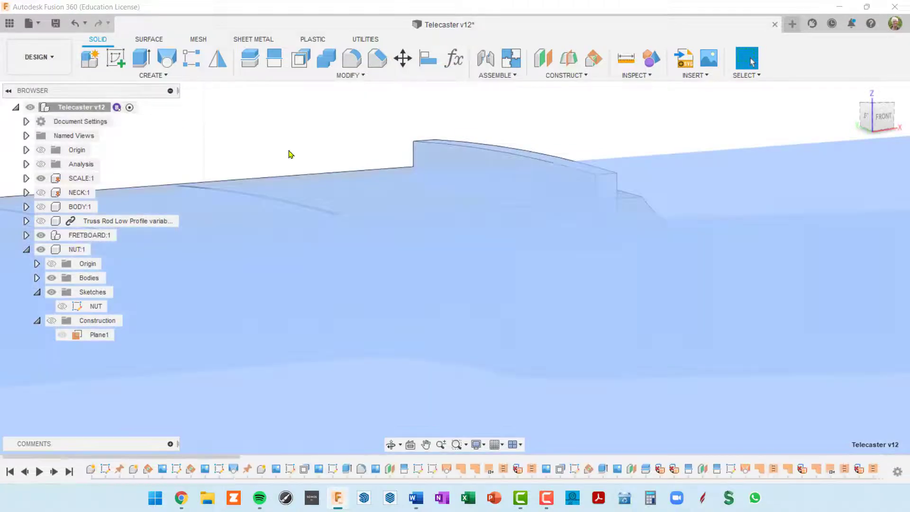
shift+middle_drag(591, 284, 523, 255)
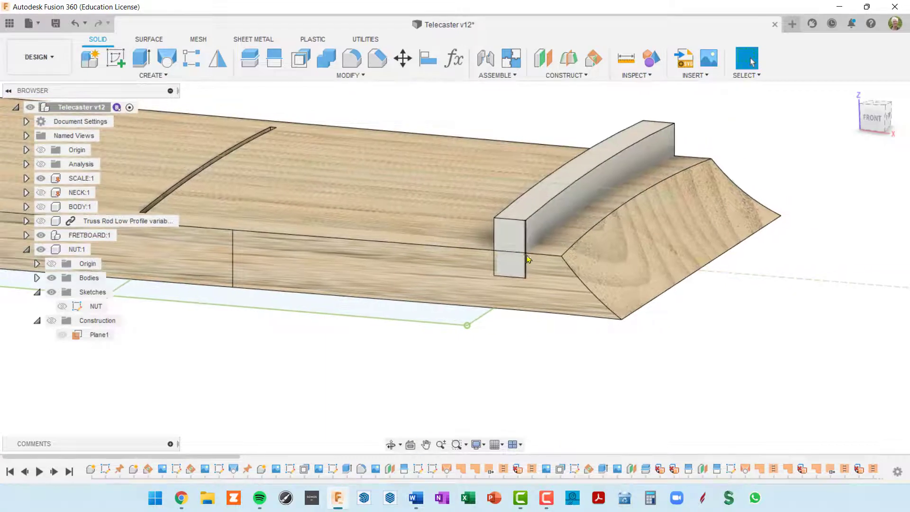
scroll(534, 255, down, 3)
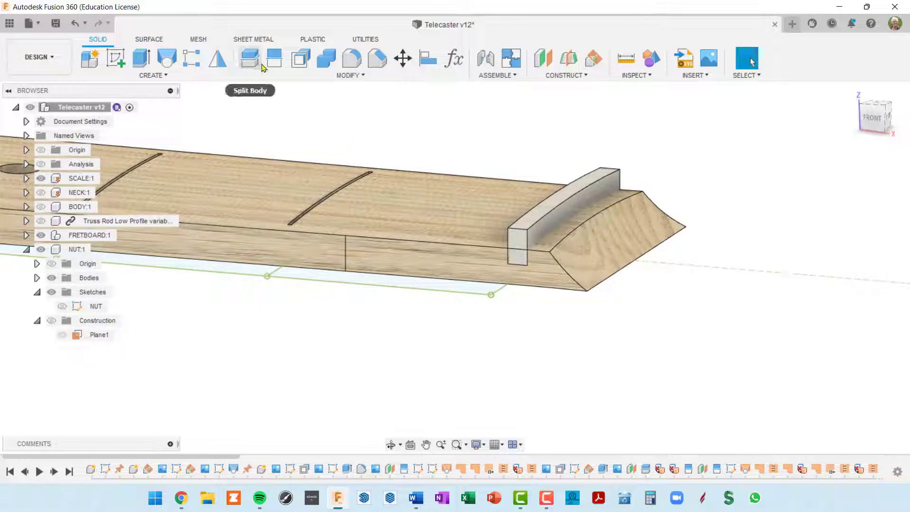
Combine-cut the fretboard with the nut as a kept tool body
click(325, 62)
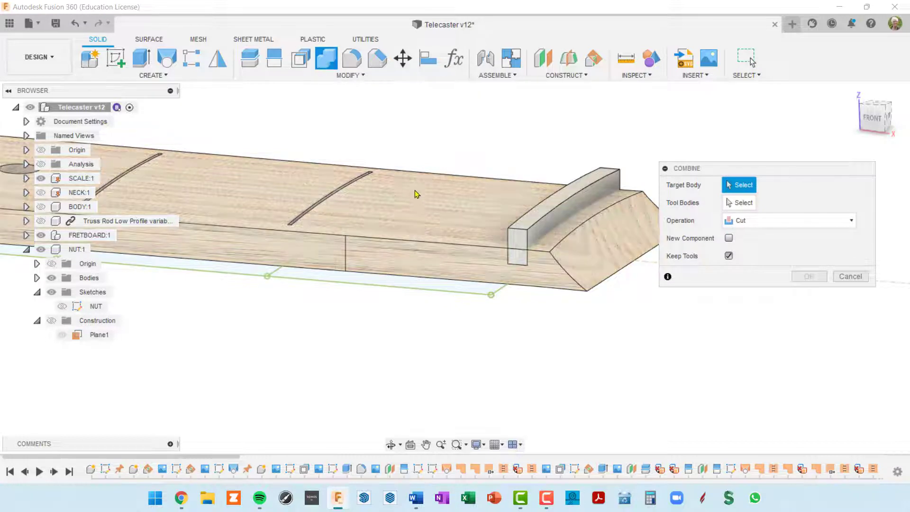
click(417, 199)
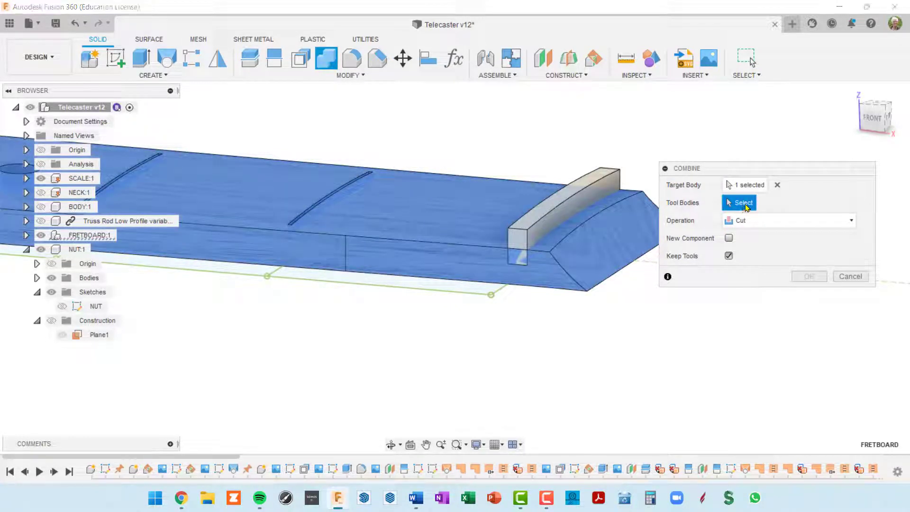
click(576, 198)
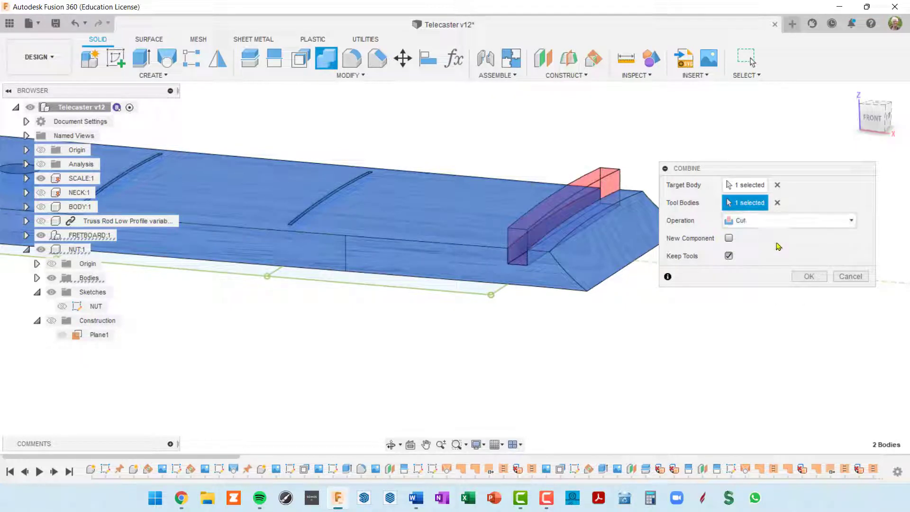
click(823, 279)
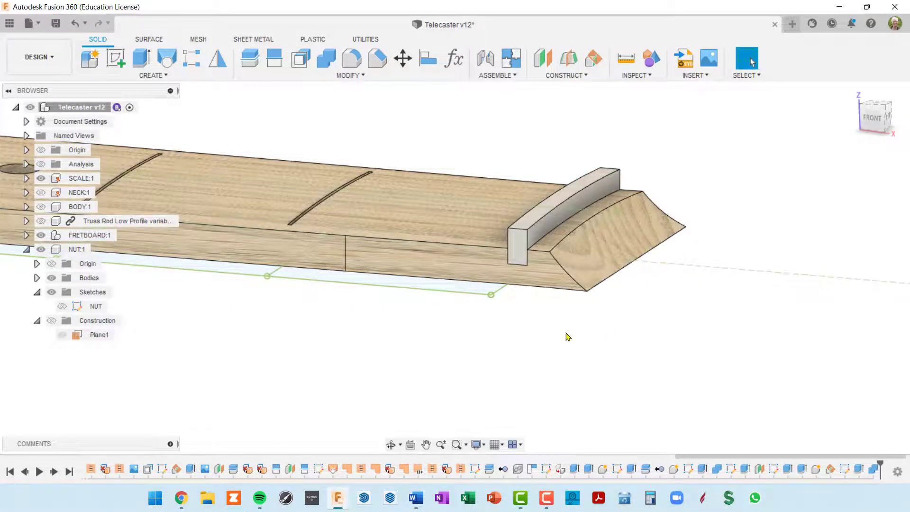
Hide NUT:1 in the Browser to expose the empty nut slot at the fretboard's end
shift+middle_drag(569, 336, 534, 327)
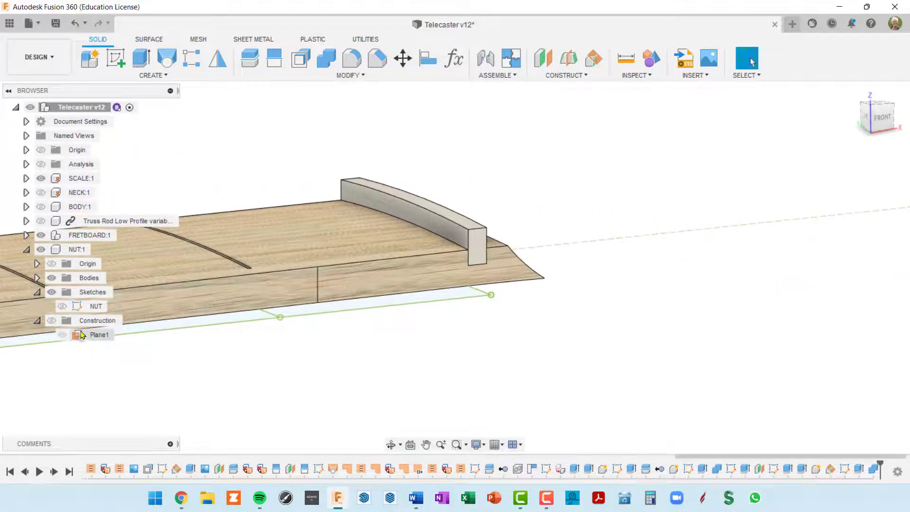
click(90, 306)
click(76, 249)
click(41, 249)
click(493, 339)
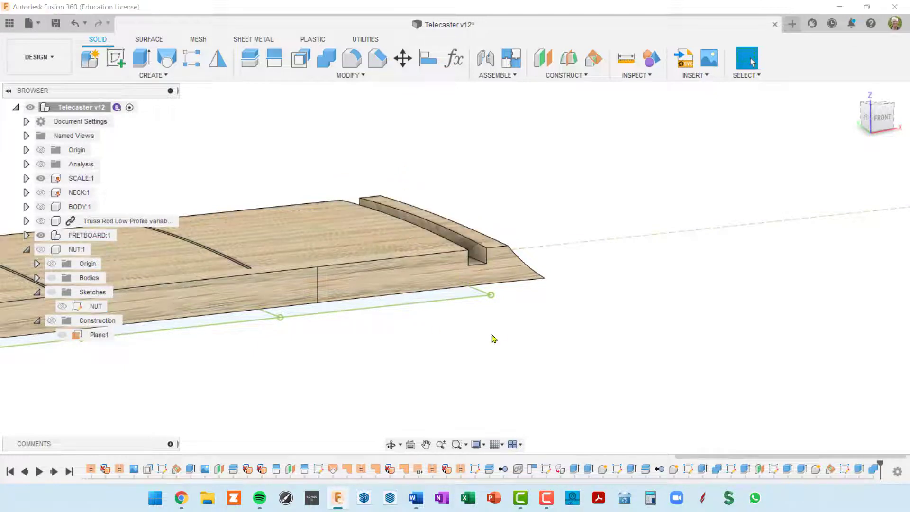
shift+middle_drag(493, 338, 463, 333)
scroll(526, 248, up, 5)
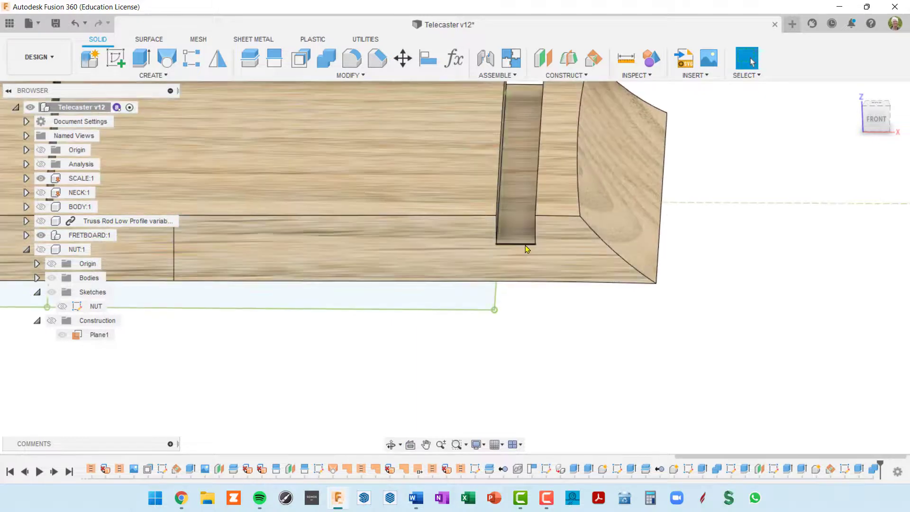
Select the slot's bottom edge to read its length, then inspect the slot from several angles
click(527, 247)
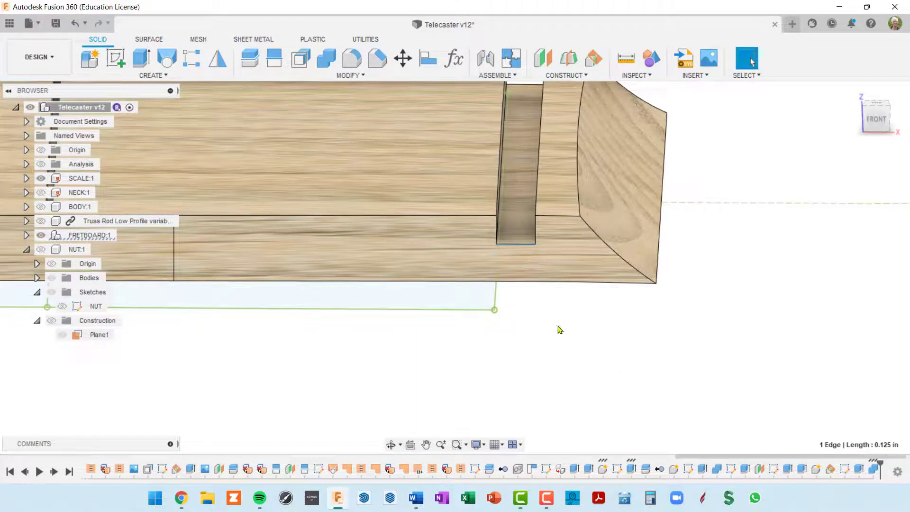
shift+middle_drag(557, 326, 546, 317)
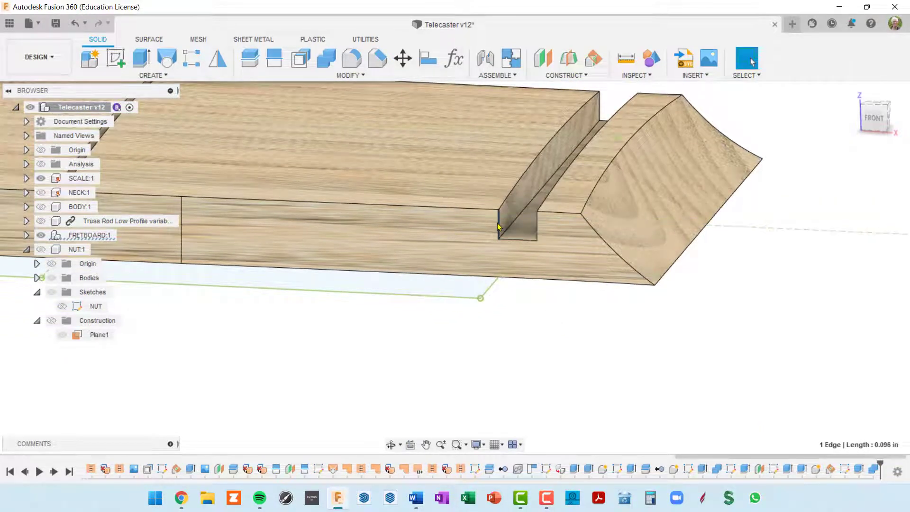
shift+middle_drag(559, 142, 561, 148)
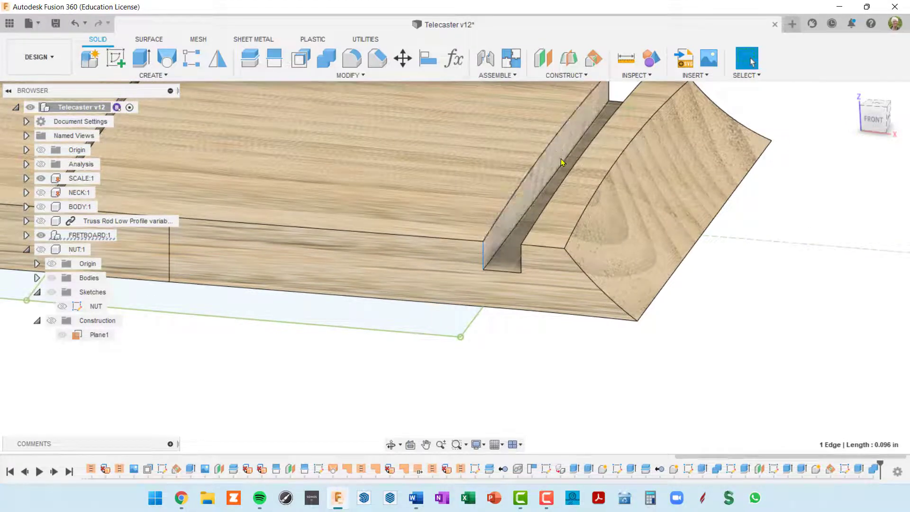
scroll(564, 160, down, 3)
shift+middle_drag(574, 171, 600, 162)
scroll(600, 162, down, 2)
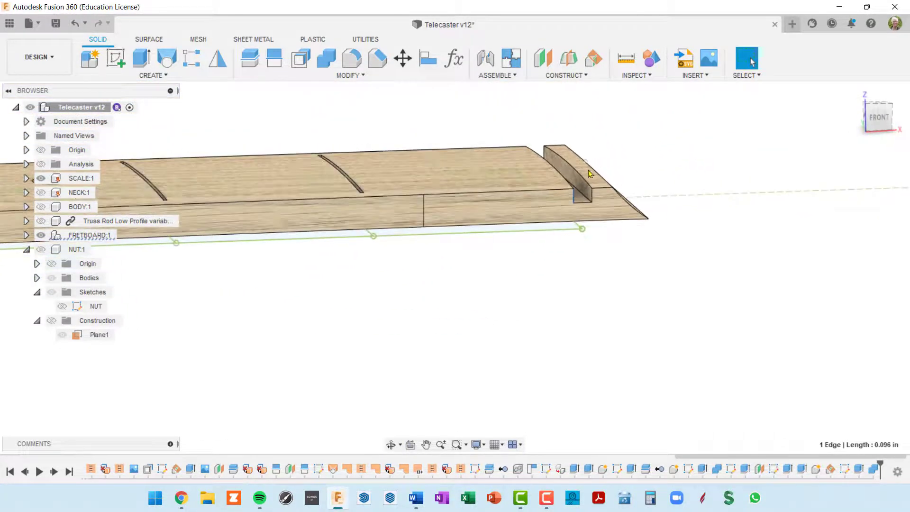
middle_drag(609, 231, 640, 232)
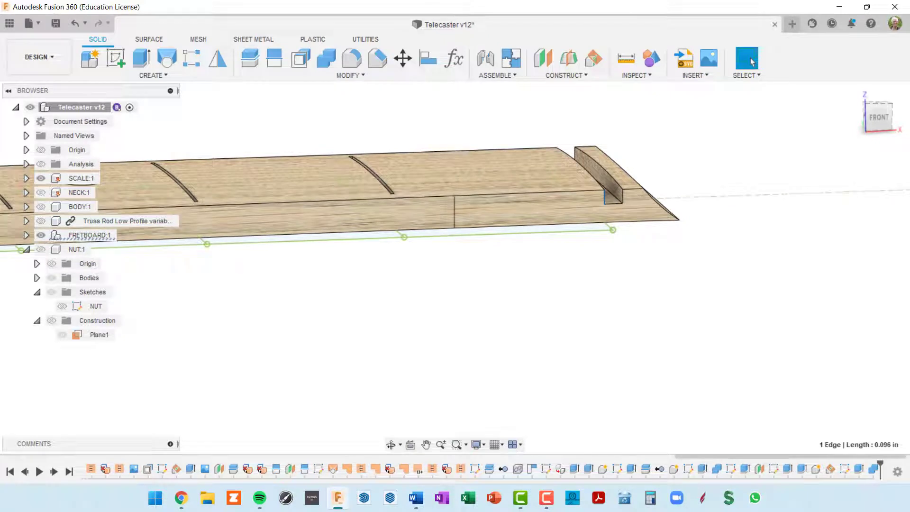
shift+middle_drag(556, 319, 510, 311)
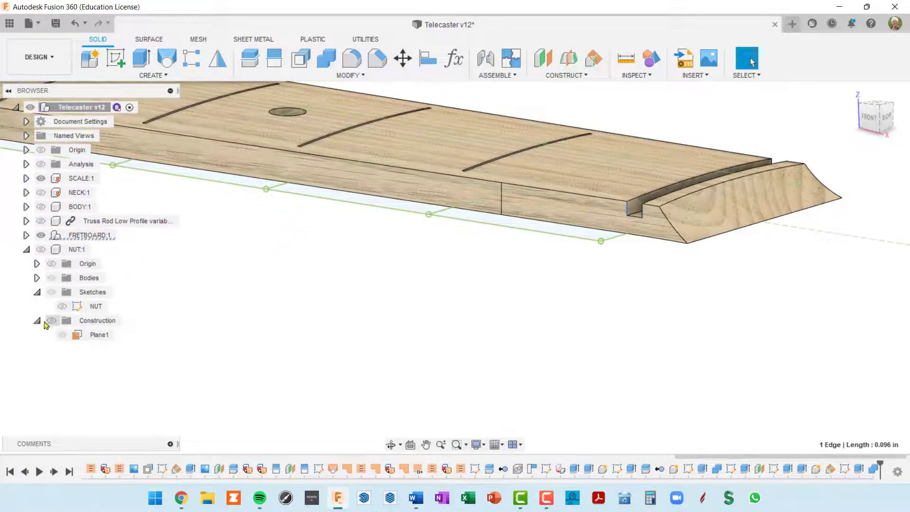
Collapse the nut's Construction and Sketches folders and bring more of the fretboard into view
click(37, 321)
click(37, 291)
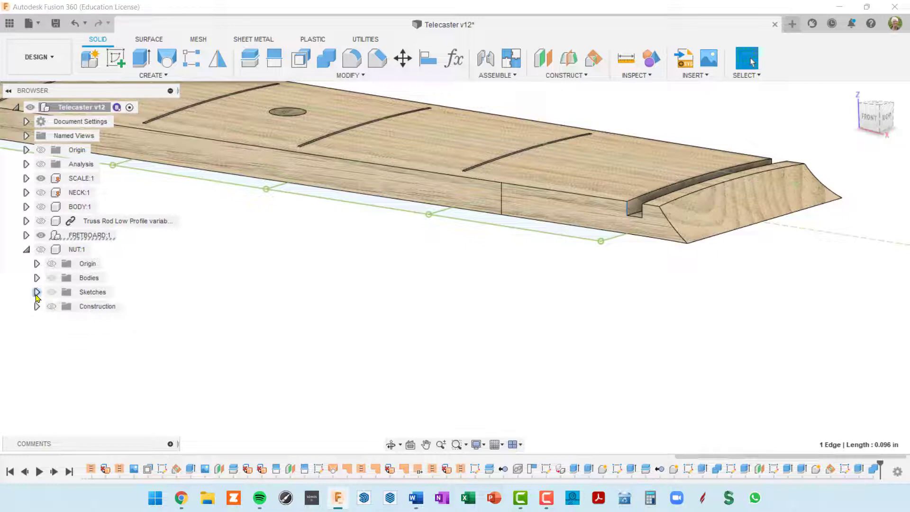
scroll(512, 266, down, 3)
middle_drag(507, 277, 640, 330)
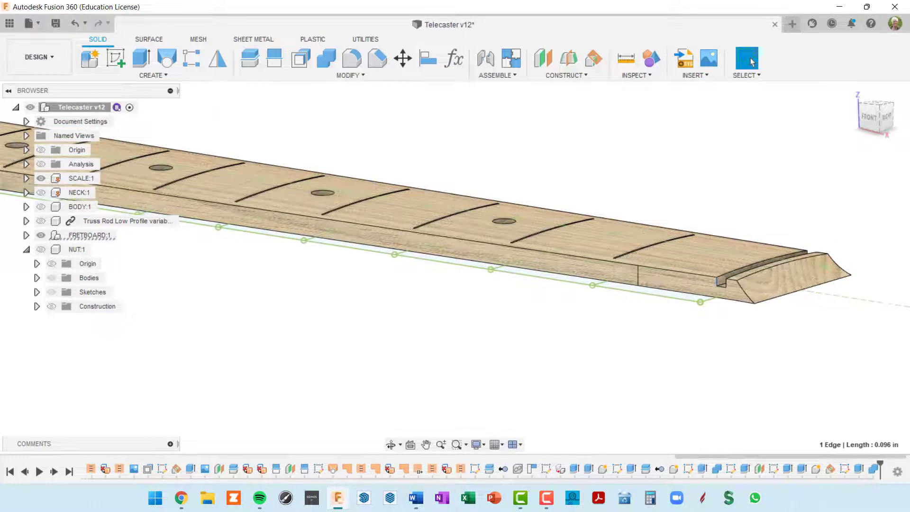
Hide the SCALE:1 sketch and show NUT:1 and NECK:1 so the whole neck appears
click(41, 179)
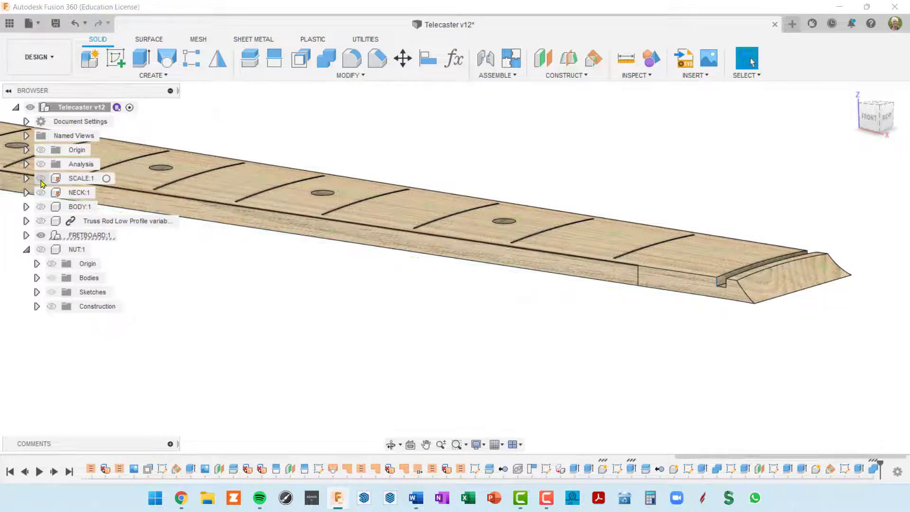
click(41, 250)
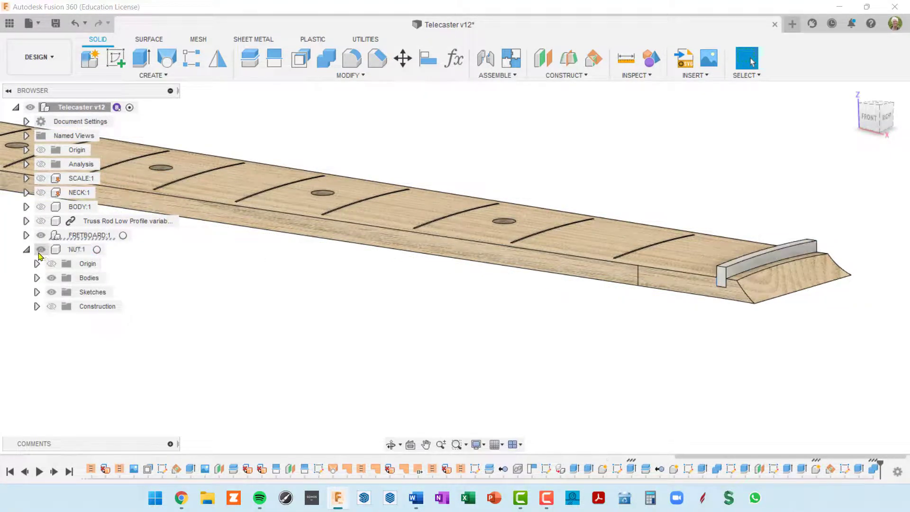
click(42, 192)
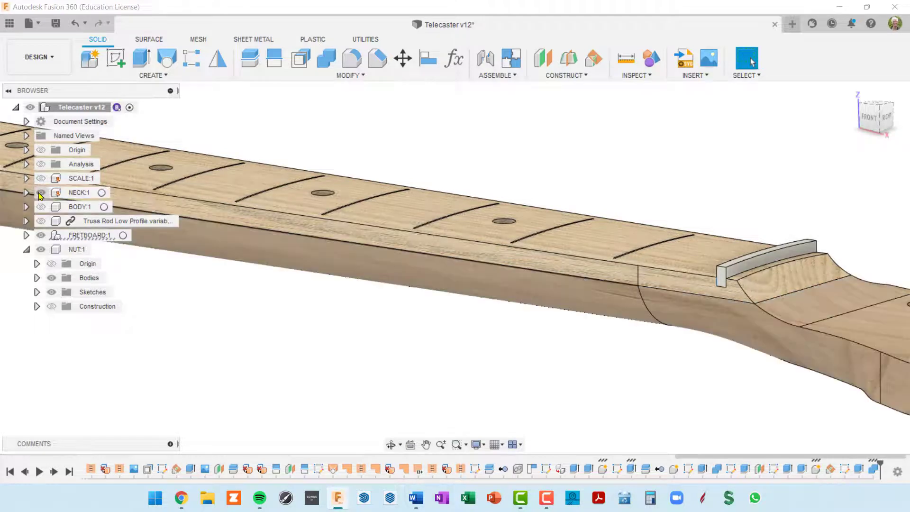
scroll(142, 278, down, 3)
shift+middle_drag(143, 278, 542, 255)
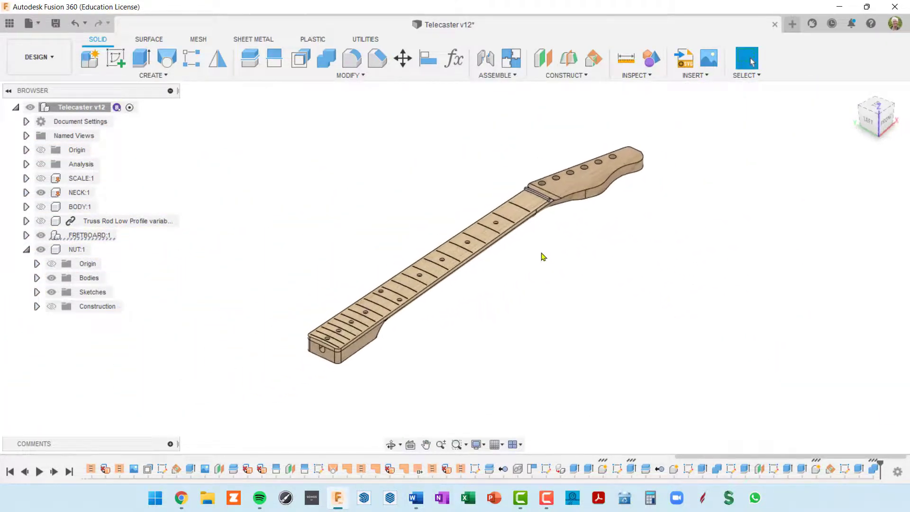
scroll(504, 295, up, 3)
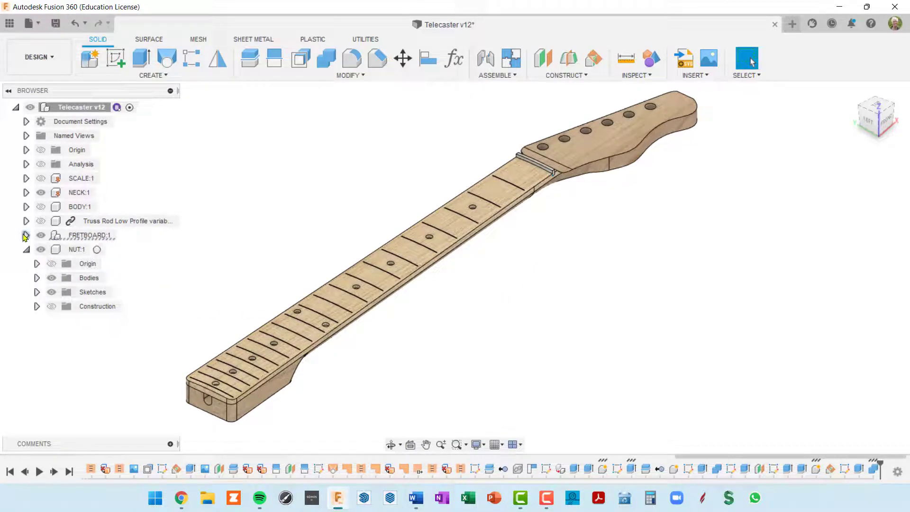
Turn on the DOTS:1 inlays inside FRETBOARD:1 and collapse the fretboard component
click(26, 235)
click(50, 306)
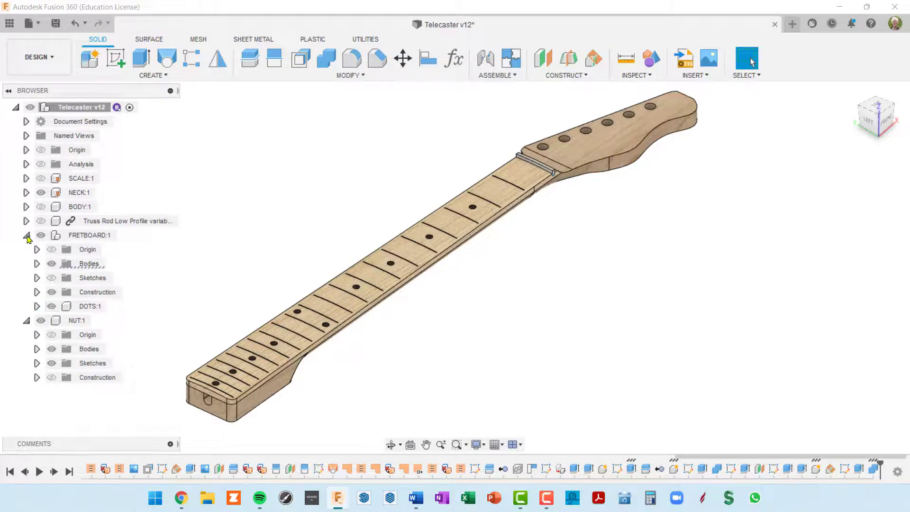
click(26, 235)
scroll(327, 357, up, 6)
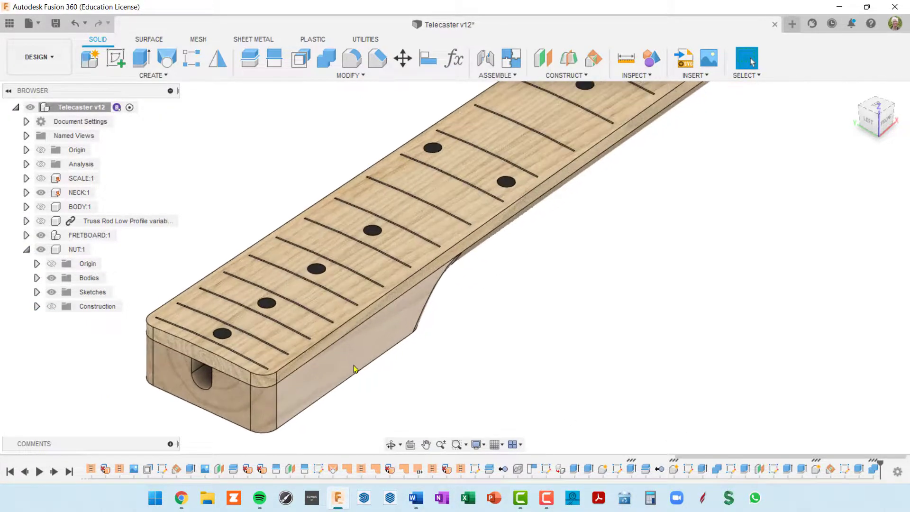
shift+middle_drag(356, 365, 371, 339)
scroll(365, 327, down, 3)
Review the complete neck from several angles around the headstock and seated nut
middle_drag(677, 188, 502, 308)
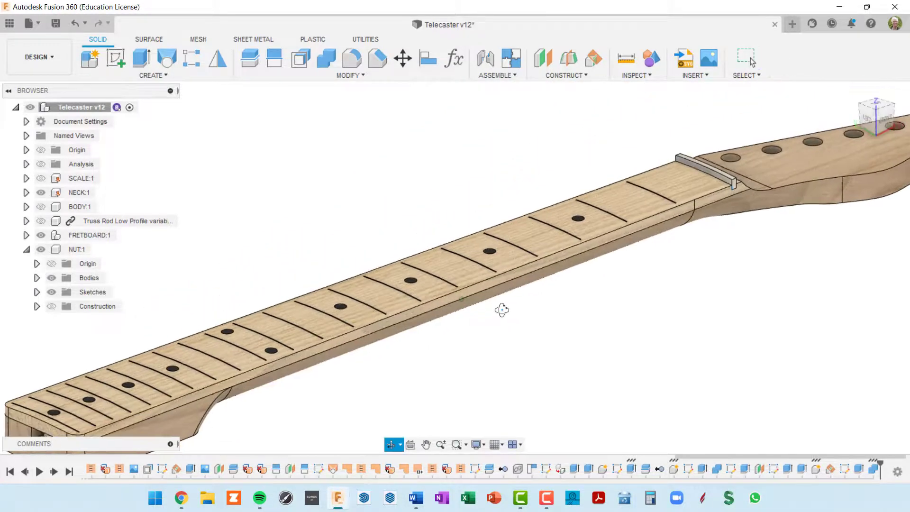
scroll(592, 274, down, 2)
shift+middle_drag(608, 231, 550, 241)
scroll(613, 232, up, 5)
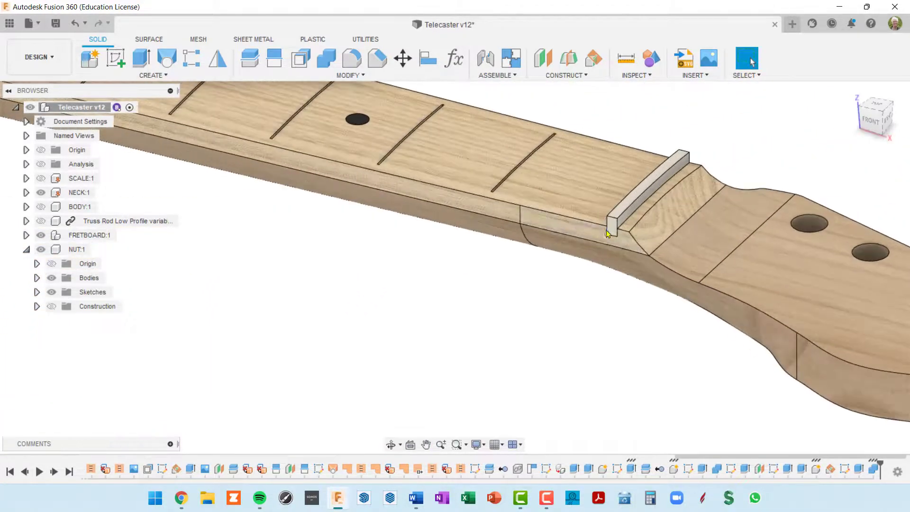
scroll(615, 230, down, 3)
shift+middle_drag(615, 231, 647, 230)
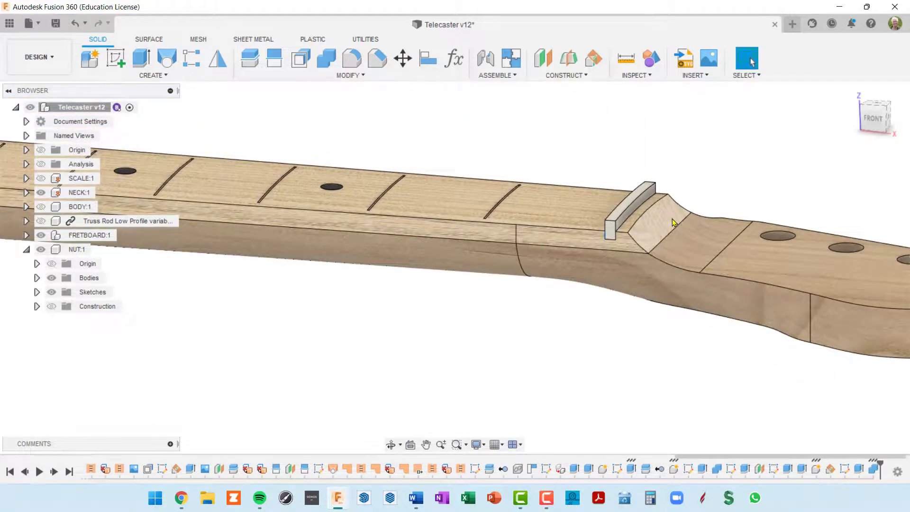
scroll(660, 229, down, 2)
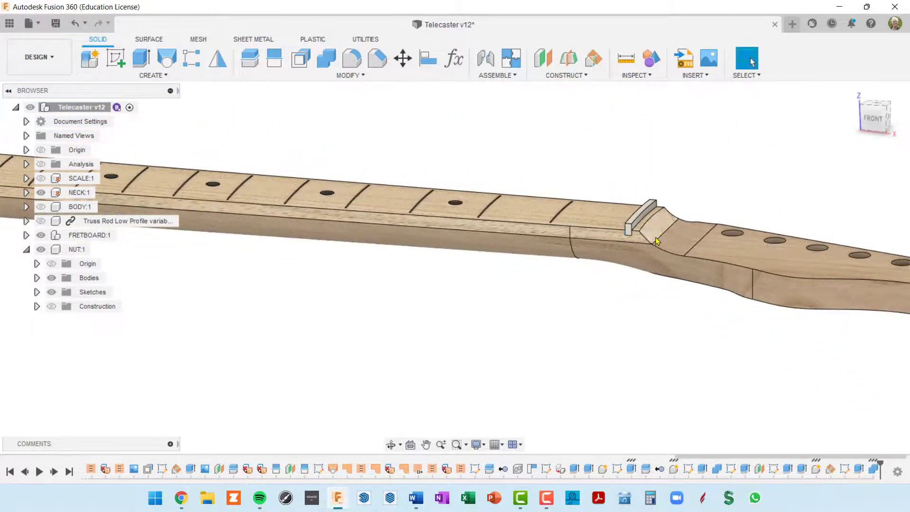
shift+middle_drag(652, 233, 679, 256)
scroll(678, 253, down, 3)
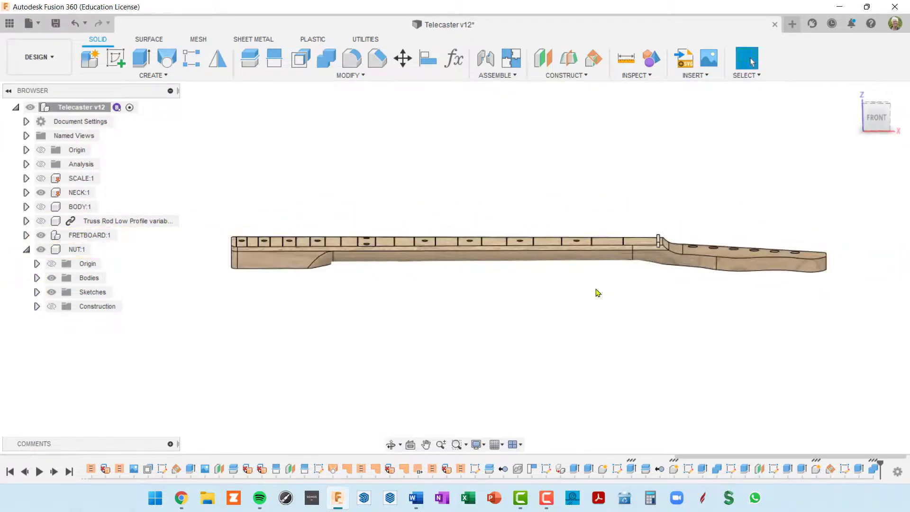
shift+middle_drag(596, 289, 650, 267)
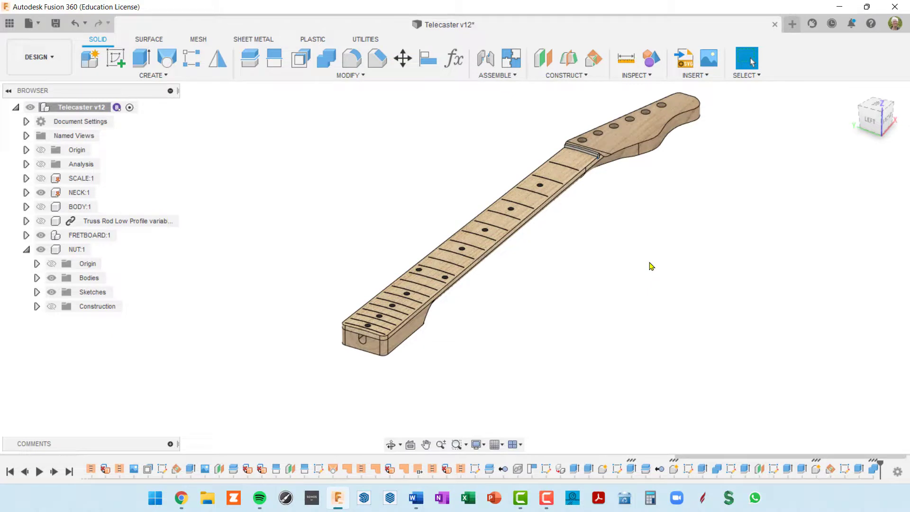